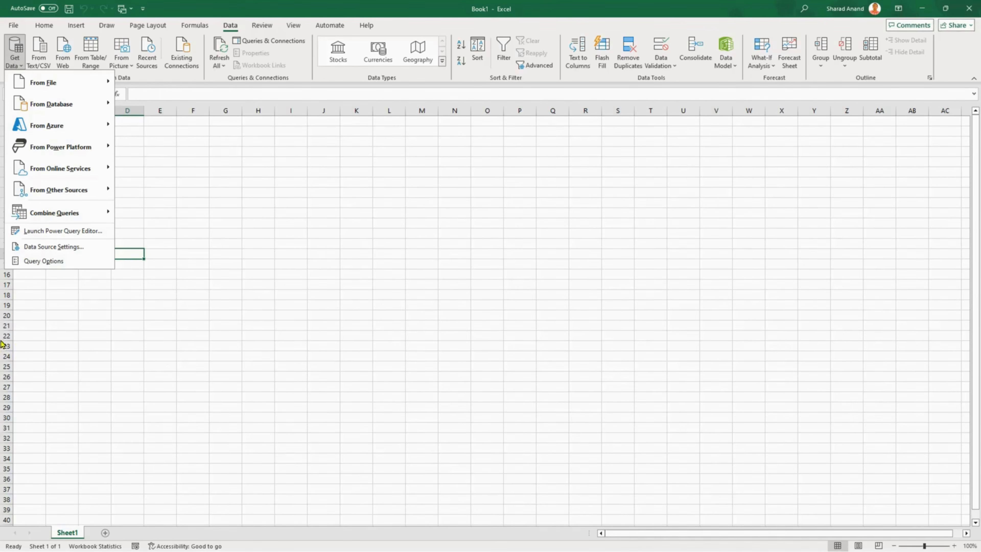
Step: Launch the Power Query Editor with no queries and review its home, transform, add-column and view commands
left_click(64, 232)
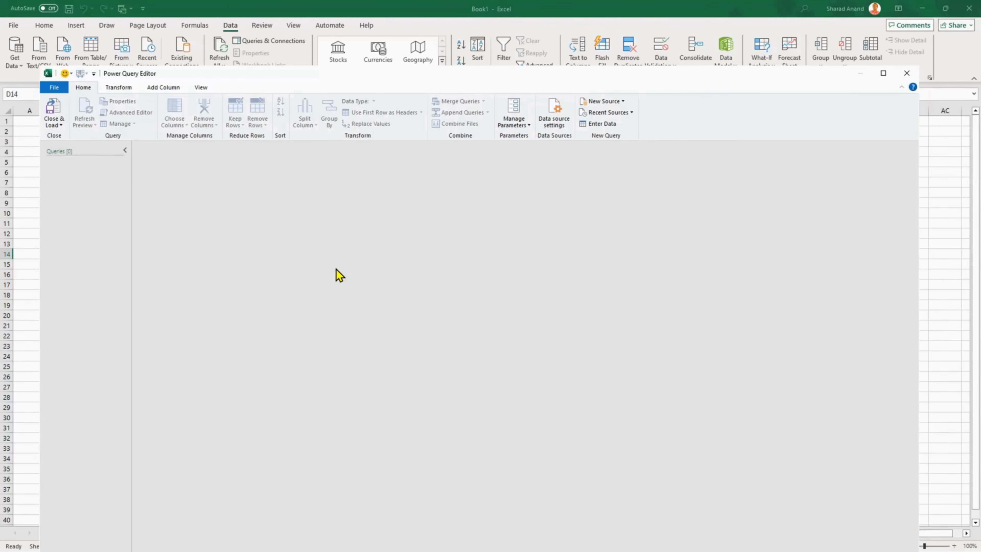
left_click(116, 89)
left_click(160, 89)
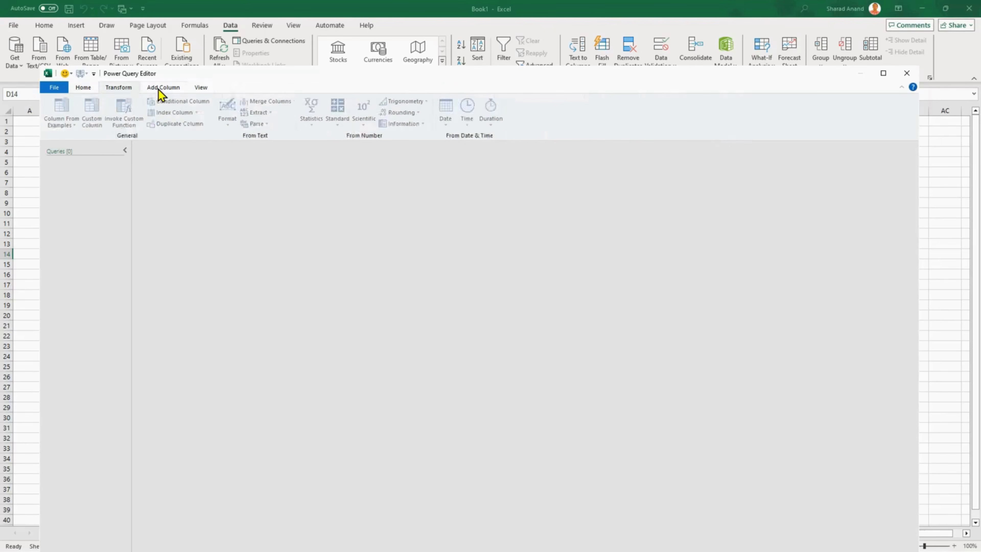
left_click(200, 89)
left_click(87, 90)
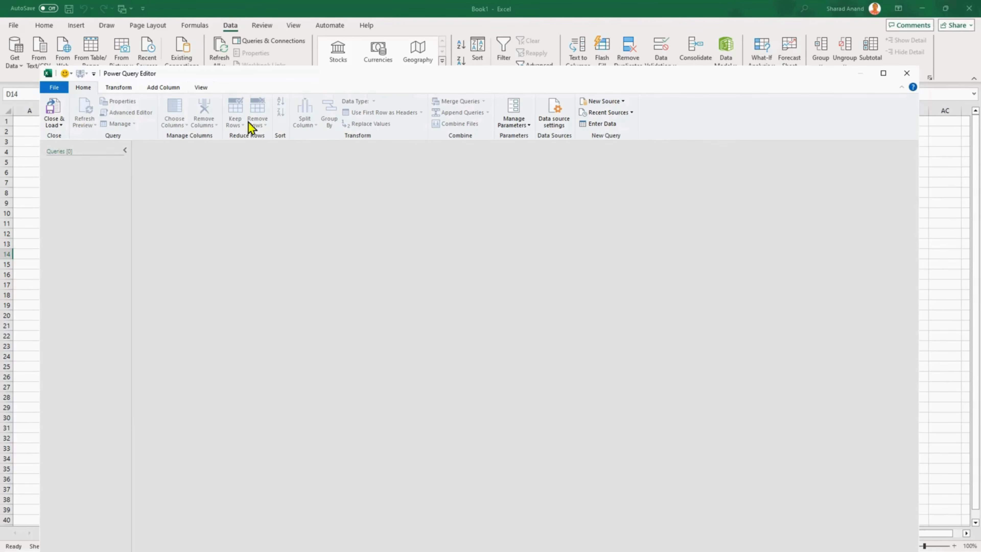
left_click(128, 89)
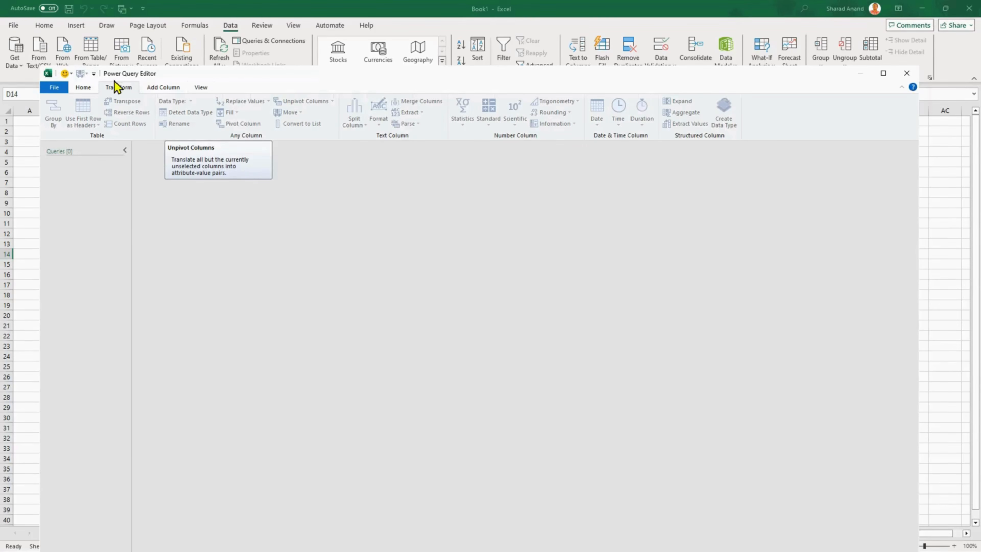
left_click(86, 87)
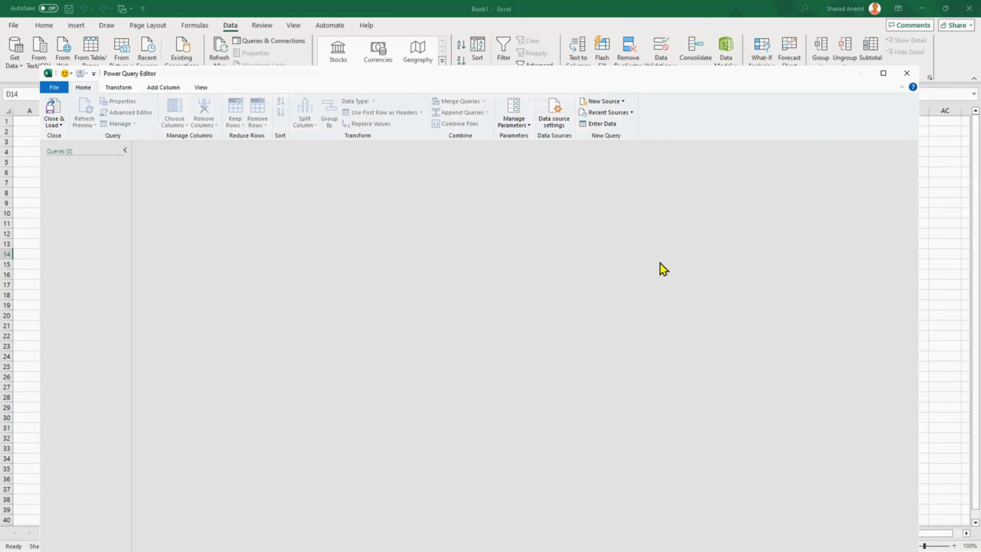
left_click_drag(690, 79, 594, 85)
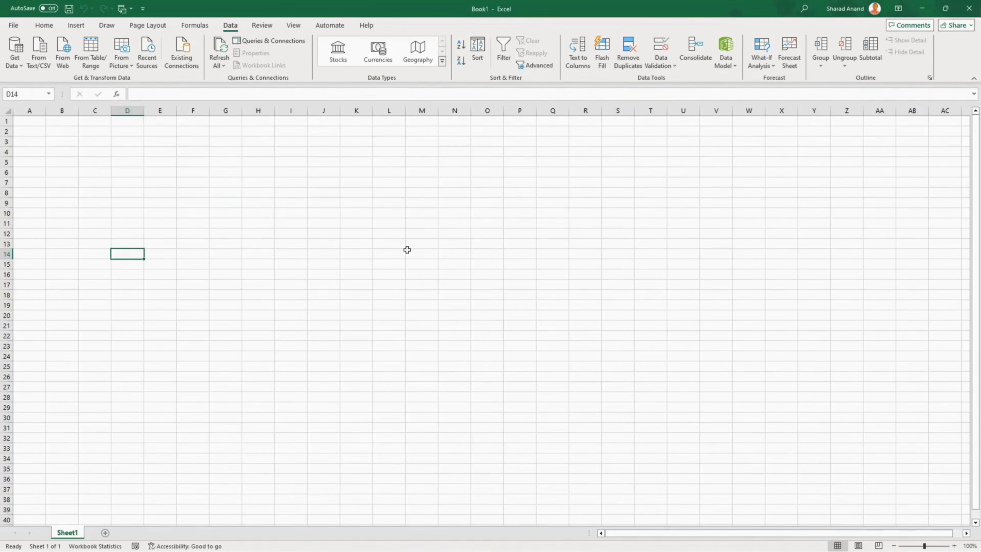
left_click(236, 205)
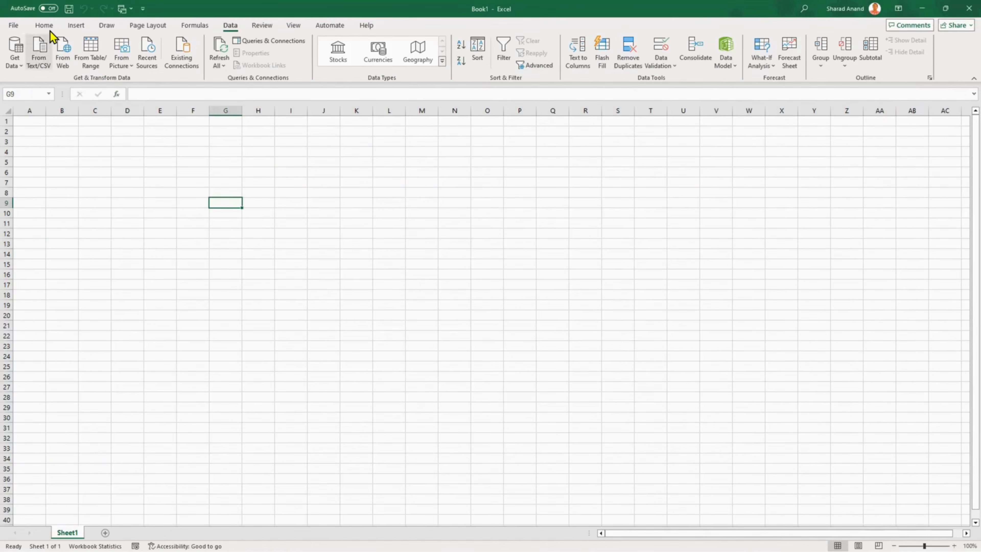
left_click(44, 26)
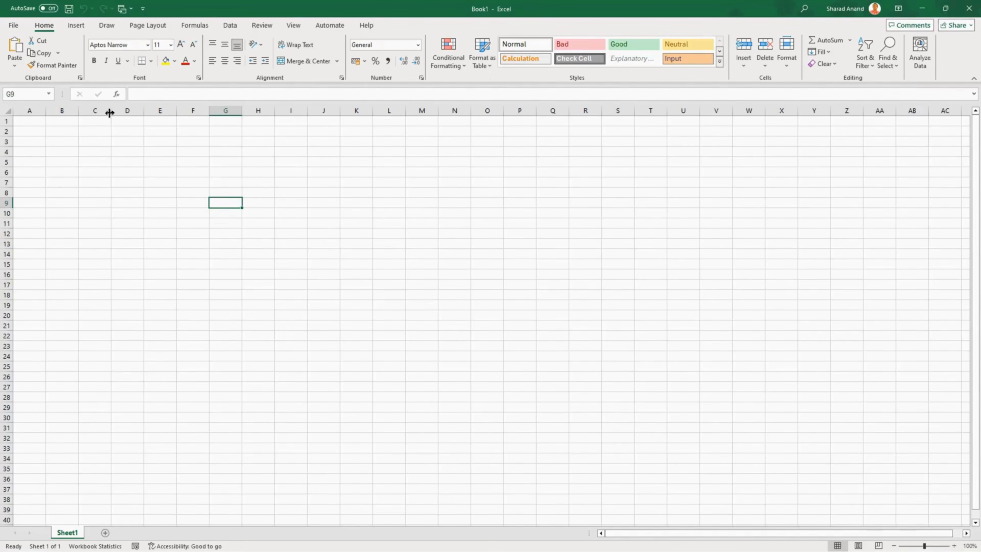
left_click(20, 31)
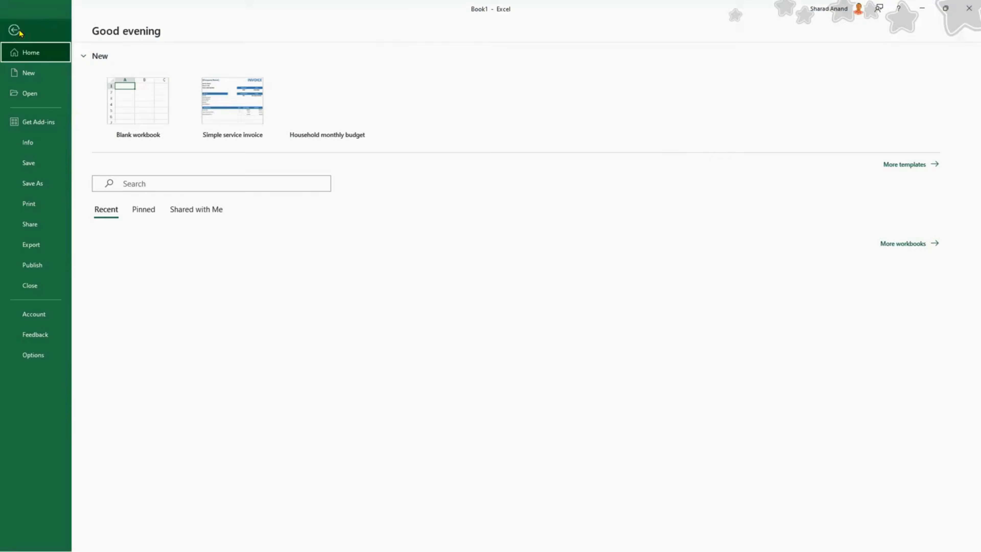
left_click(35, 99)
left_click(148, 227)
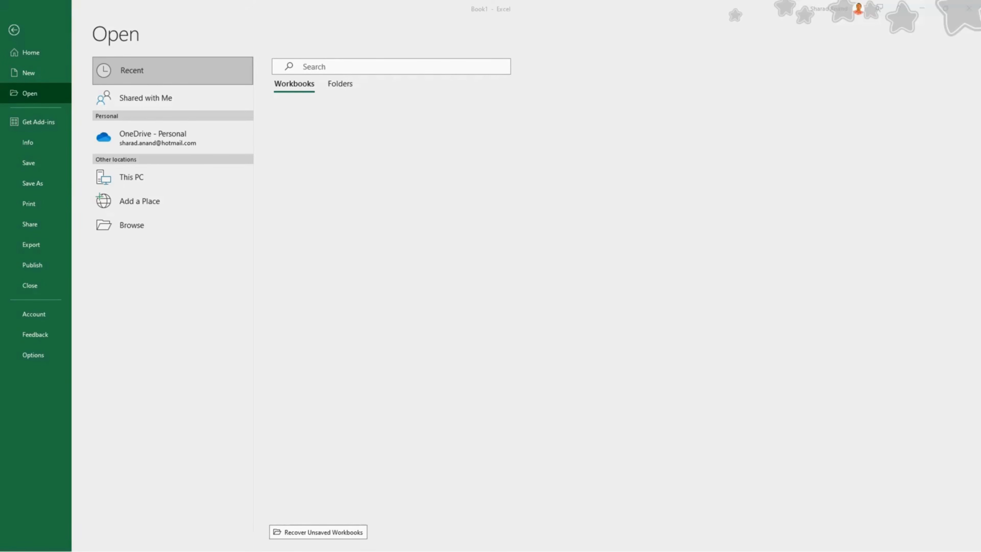
left_click(15, 31)
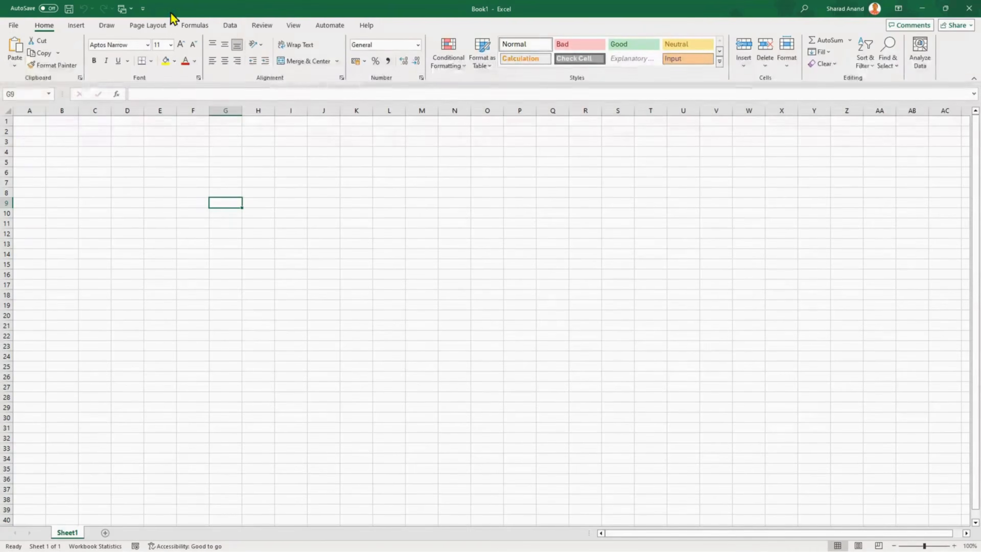
Step: Import the 1 - GDP CSV file from the Power Query Fils folder and load its data directly into the workbook
left_click(230, 25)
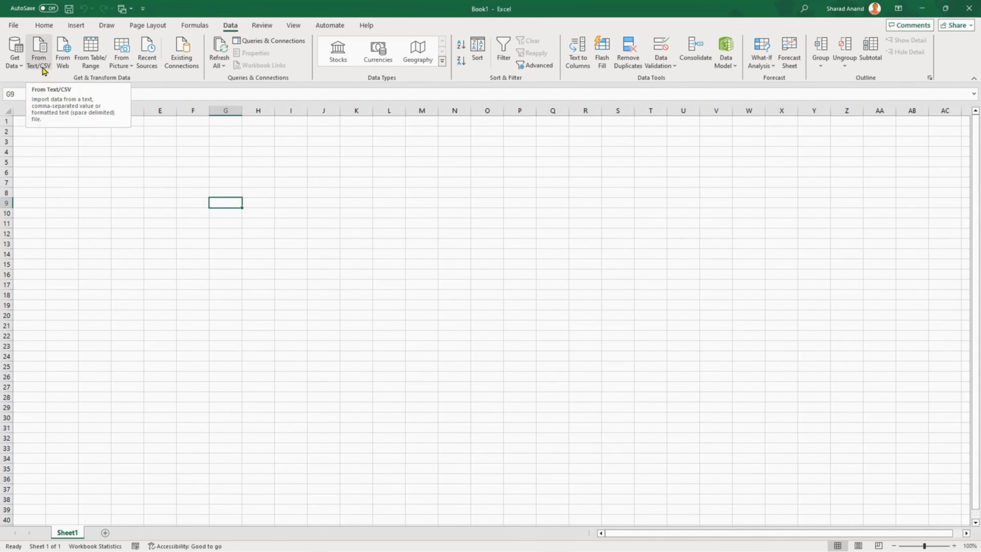
left_click(41, 59)
left_click(42, 58)
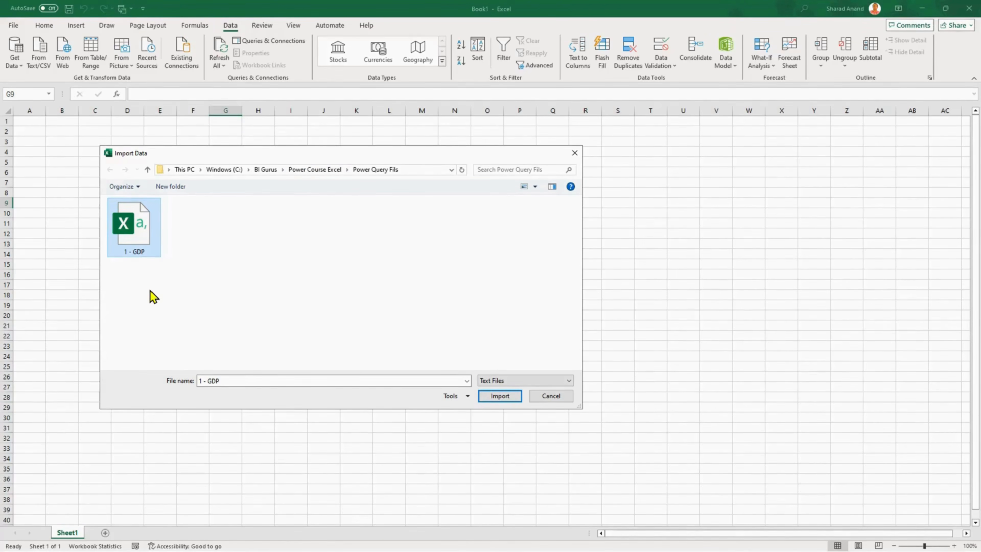
left_click(498, 396)
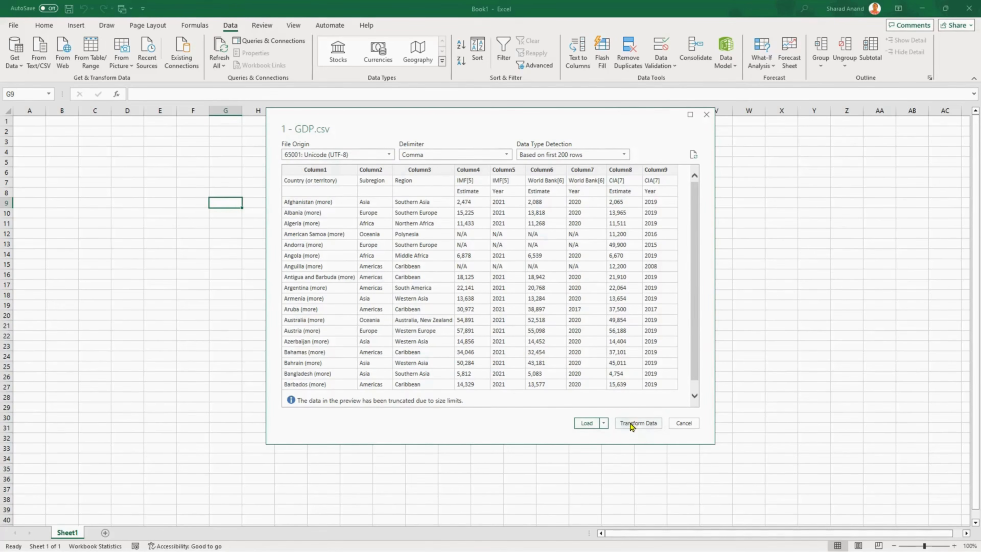
left_click(603, 424)
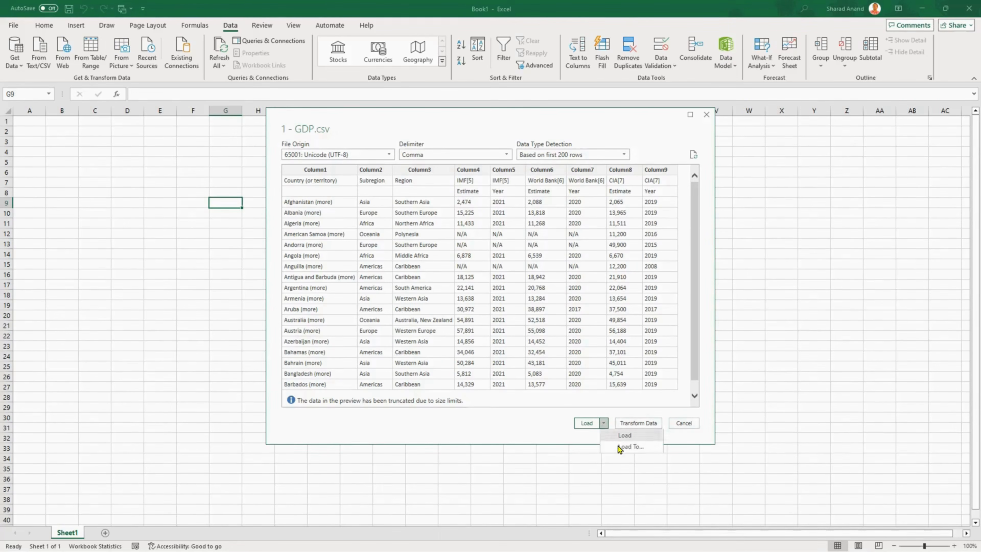
left_click(594, 438)
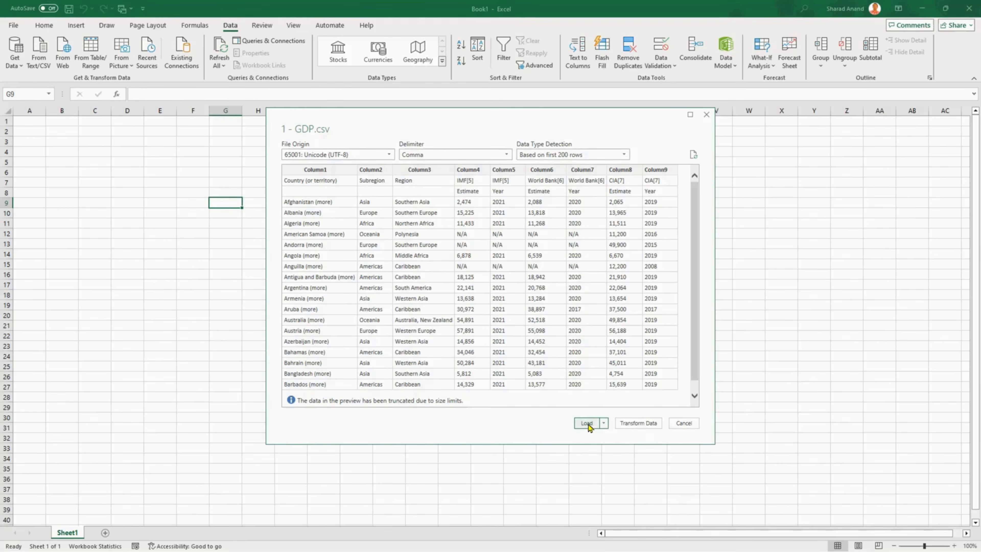
left_click(590, 423)
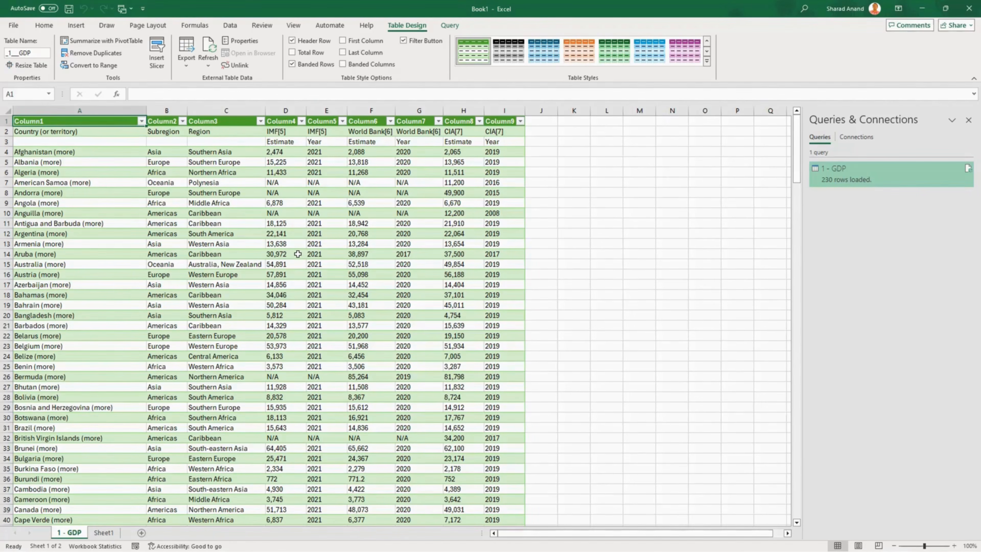
Step: Open the loaded 1 - GDP query in the Power Query Editor and reposition the editor window
left_click(230, 25)
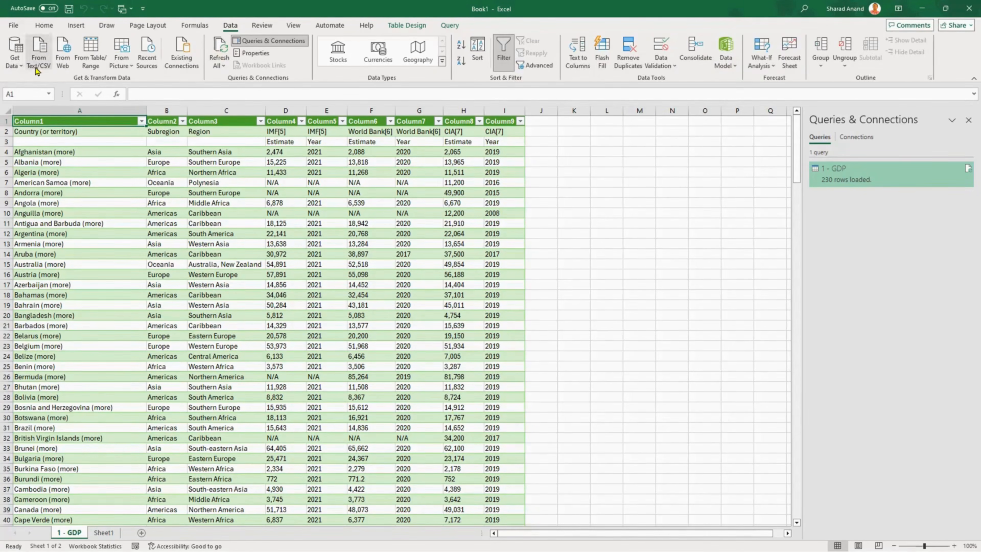
left_click(21, 65)
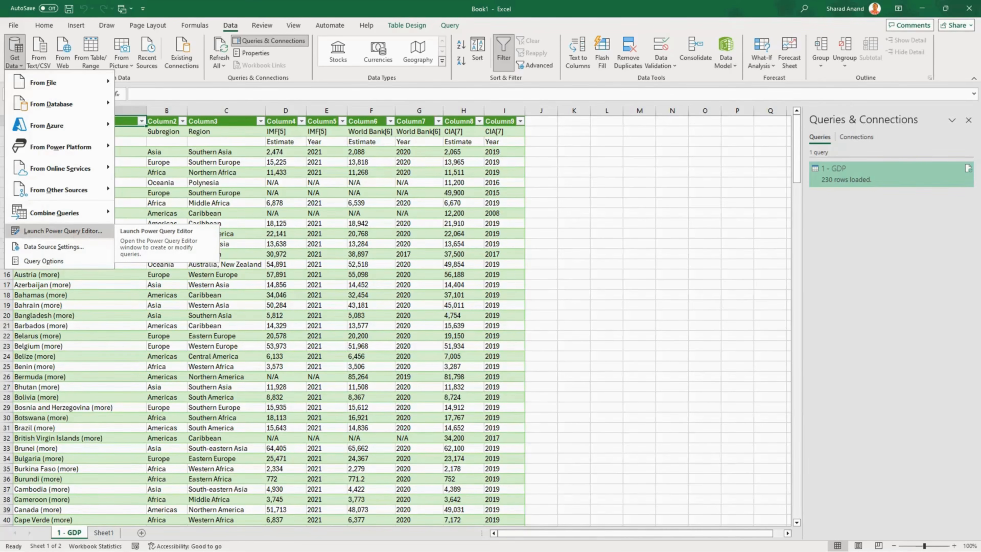
left_click(63, 230)
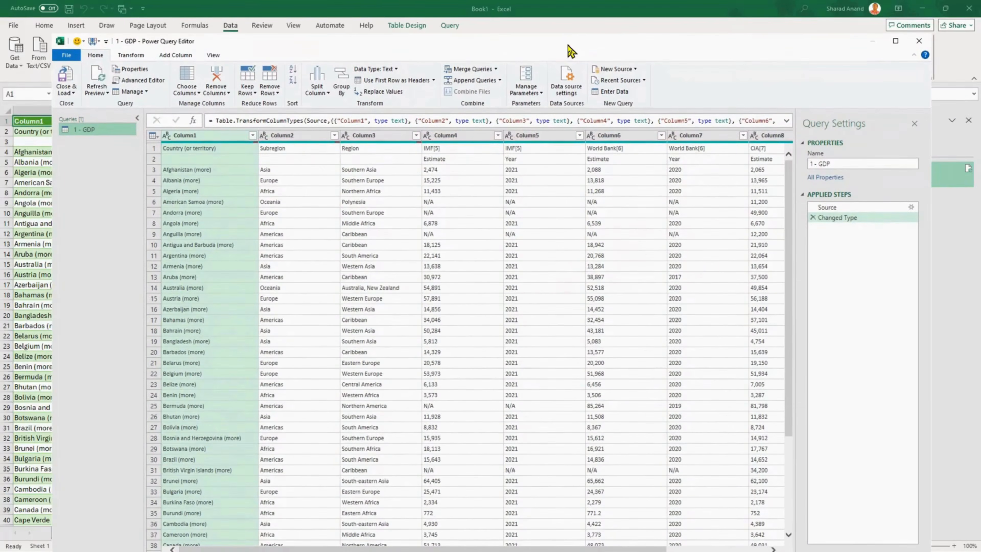
left_click_drag(568, 46, 569, 40)
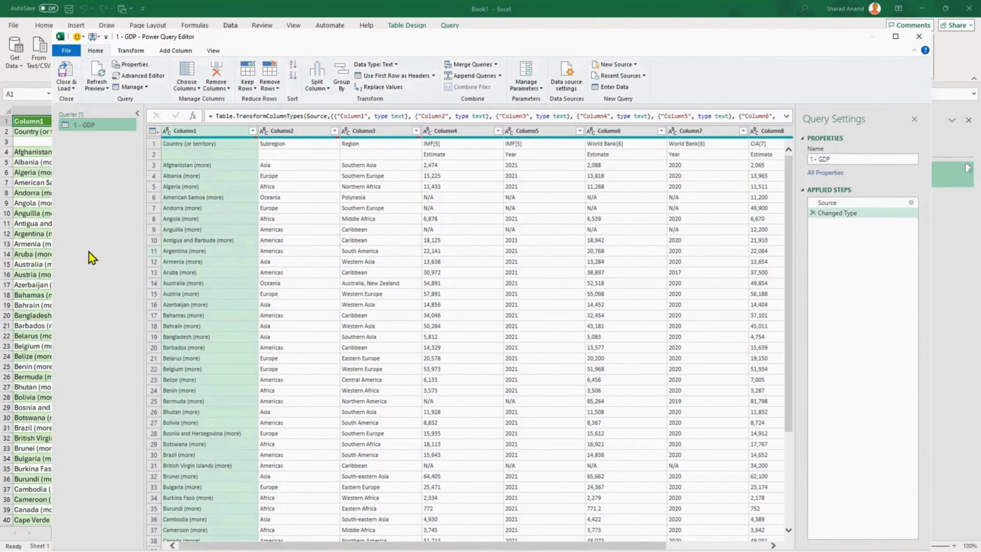
left_click_drag(675, 37, 679, 42)
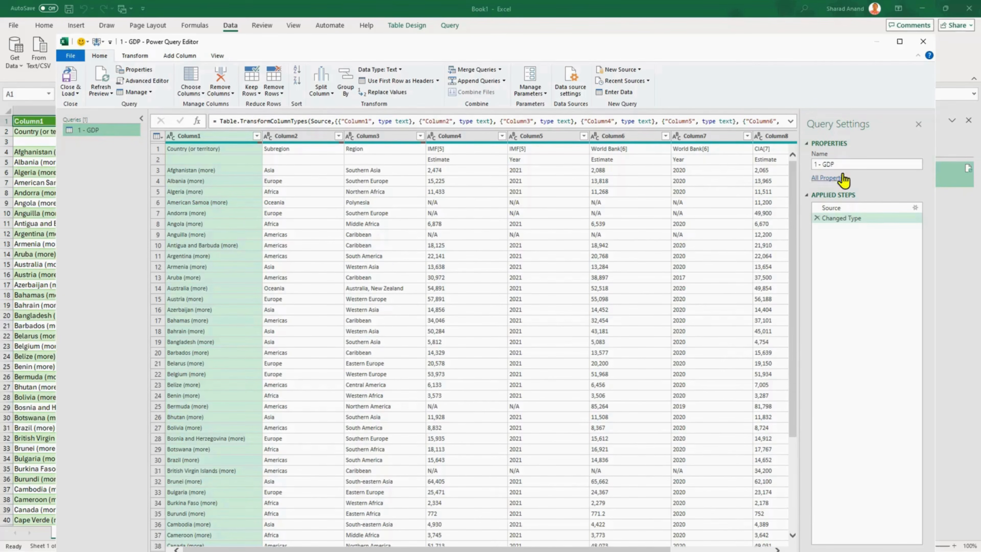
left_click(846, 161)
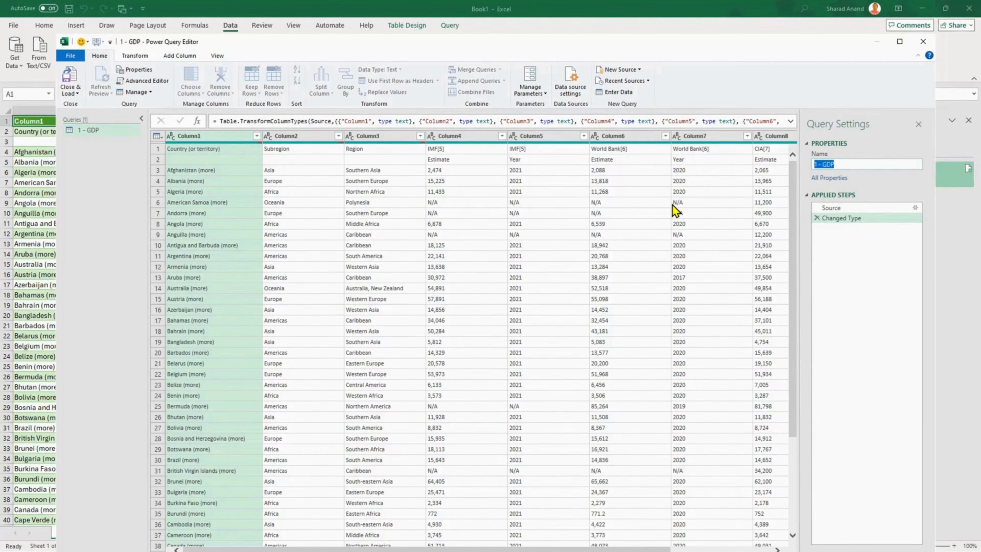
key("Return")
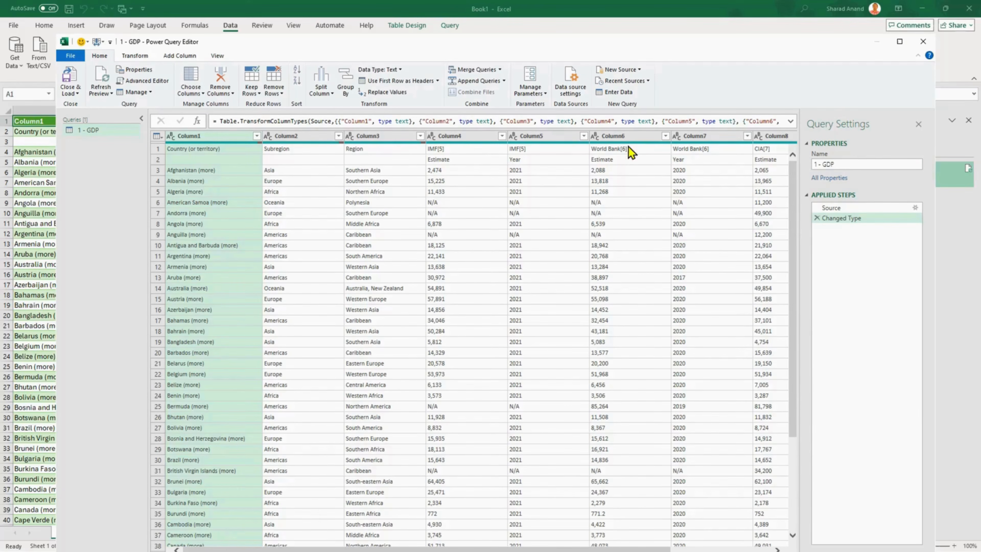
right_click(117, 129)
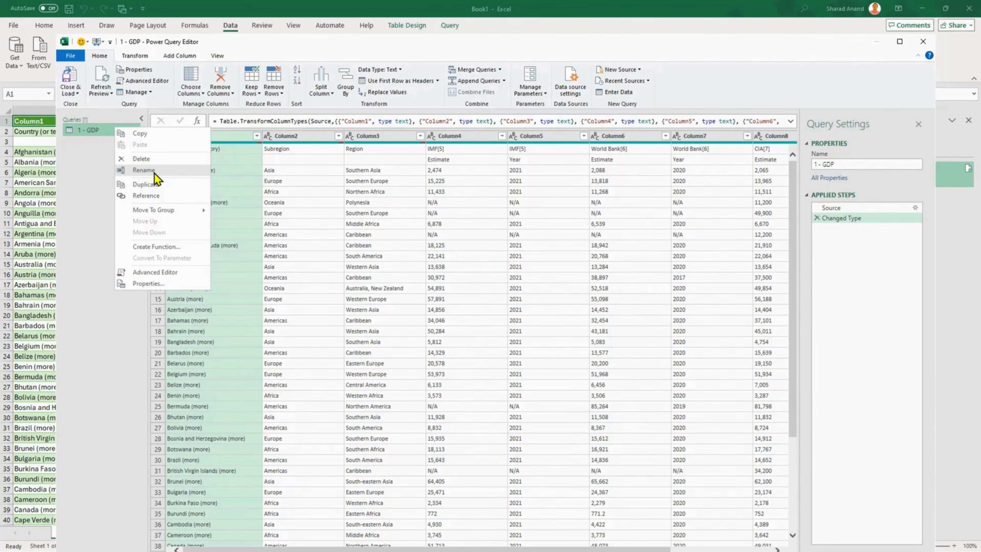
left_click(89, 198)
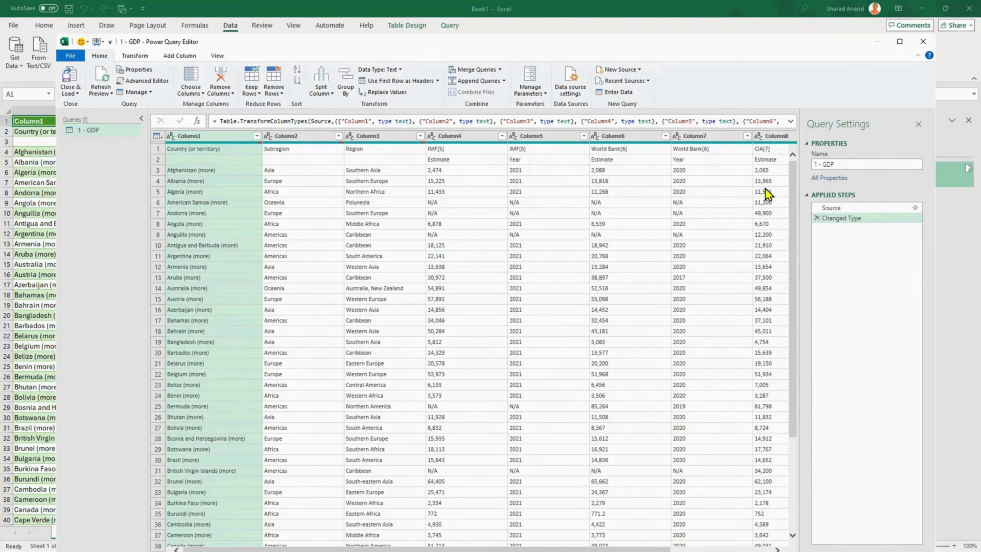
Step: Add the description "This is the GDP Data taken from Wikipedia." to the properties of the 1 - GDP query
left_click(823, 182)
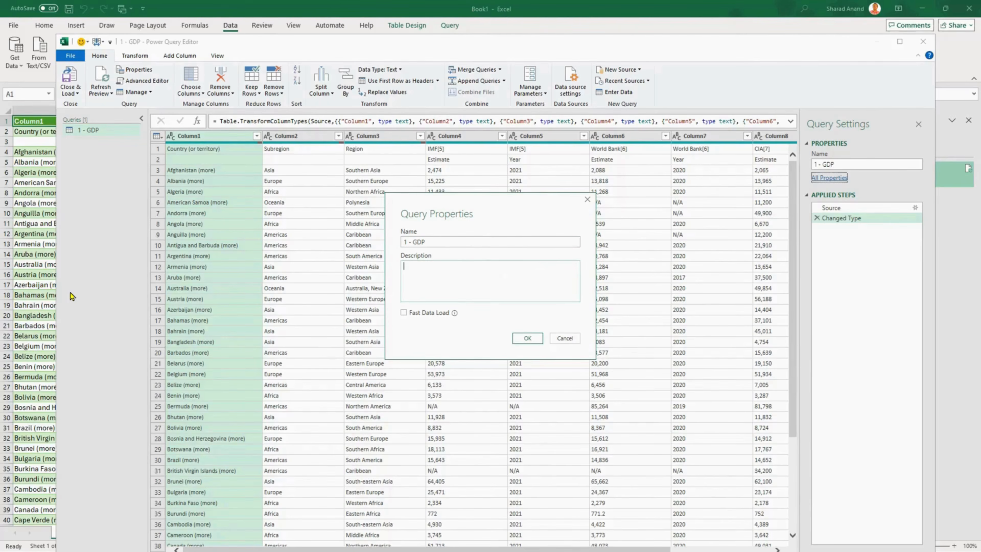
type("This is the GDP Data taken from Wikipedia.")
left_click(533, 341)
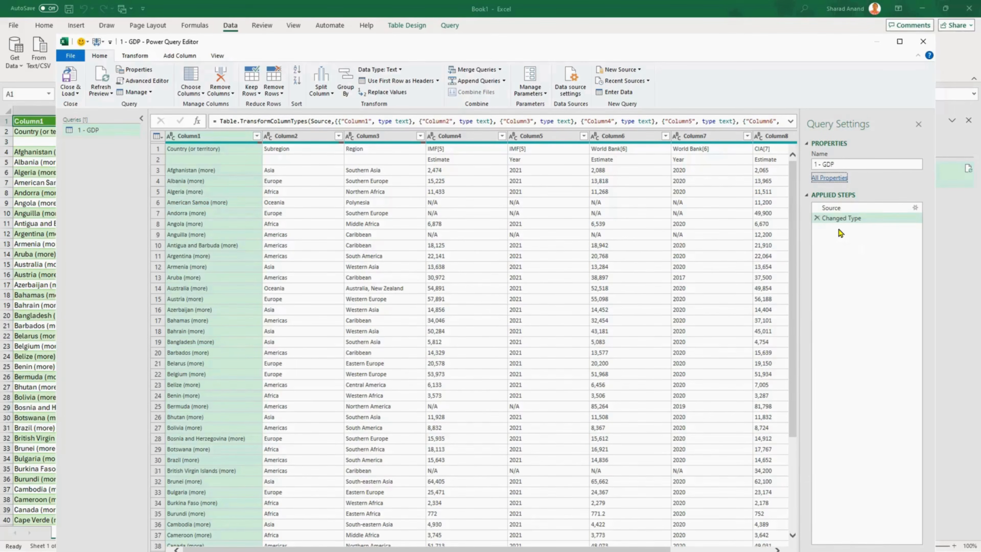
Step: Review the query's Source and Changed Type steps, and promote the first row of the GDP table to column headers
left_click(836, 209)
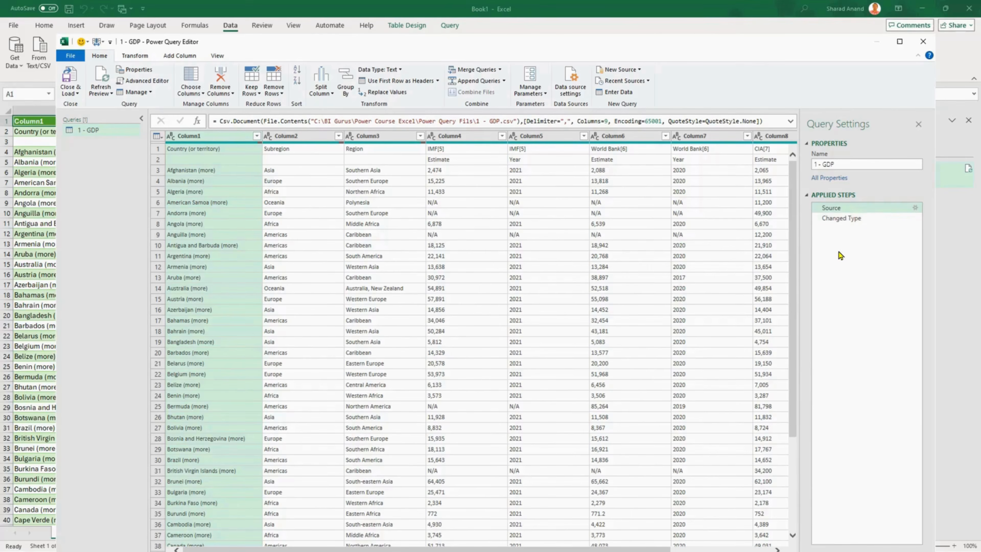
left_click(844, 219)
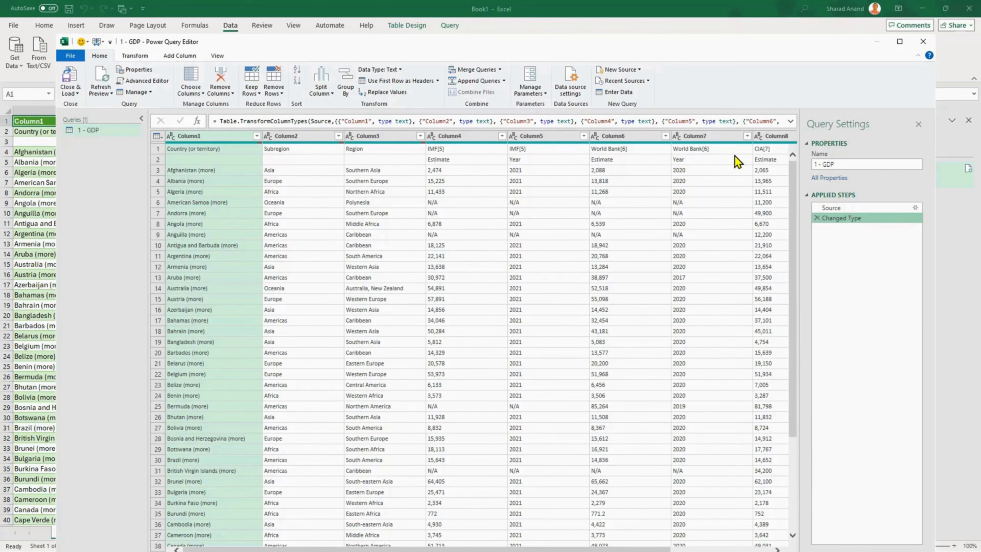
mouse_move(502, 550)
left_mouse_down()
mouse_move(602, 550)
mouse_move(502, 549)
left_mouse_up()
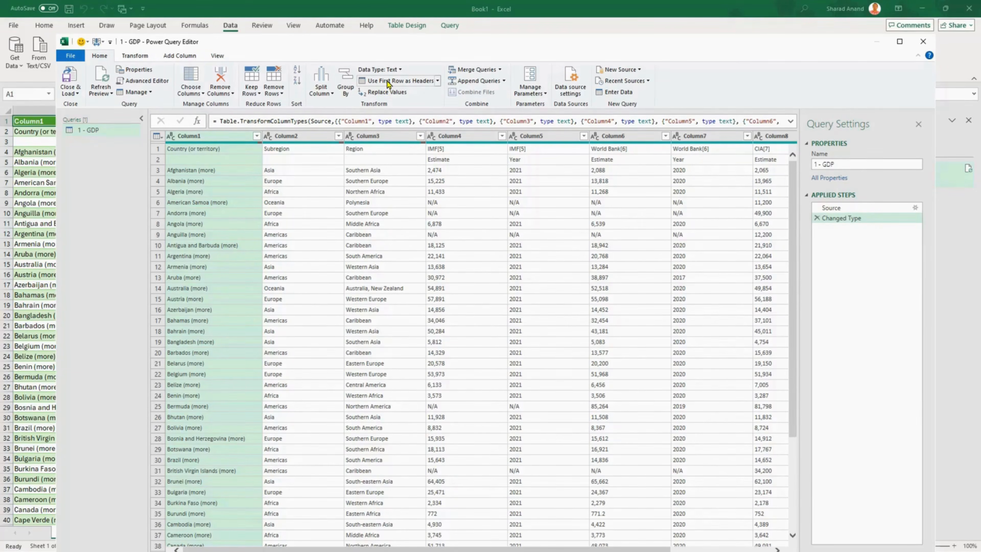
left_click(404, 84)
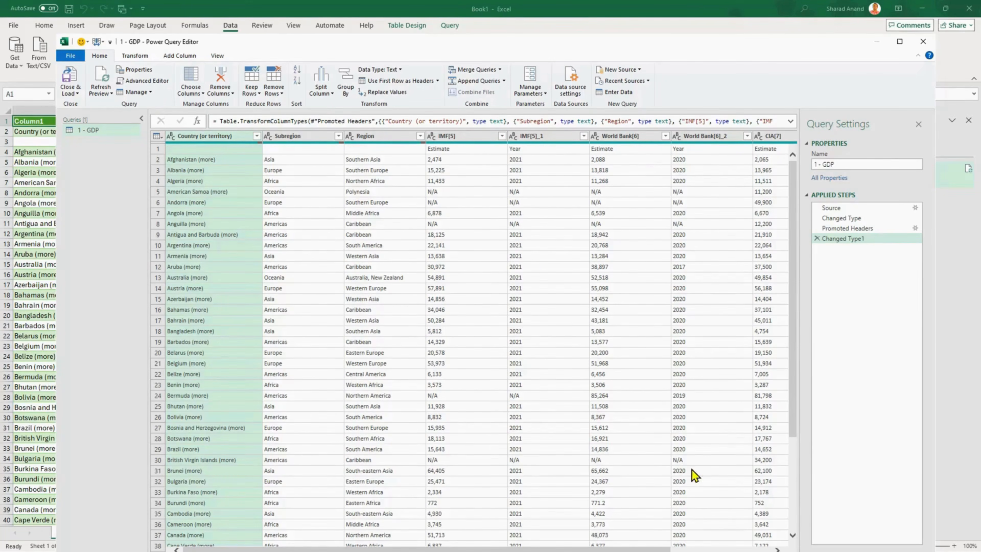
Step: Rename the IMF[5] column to "IMF EST"
scroll(694, 475, "right", 5)
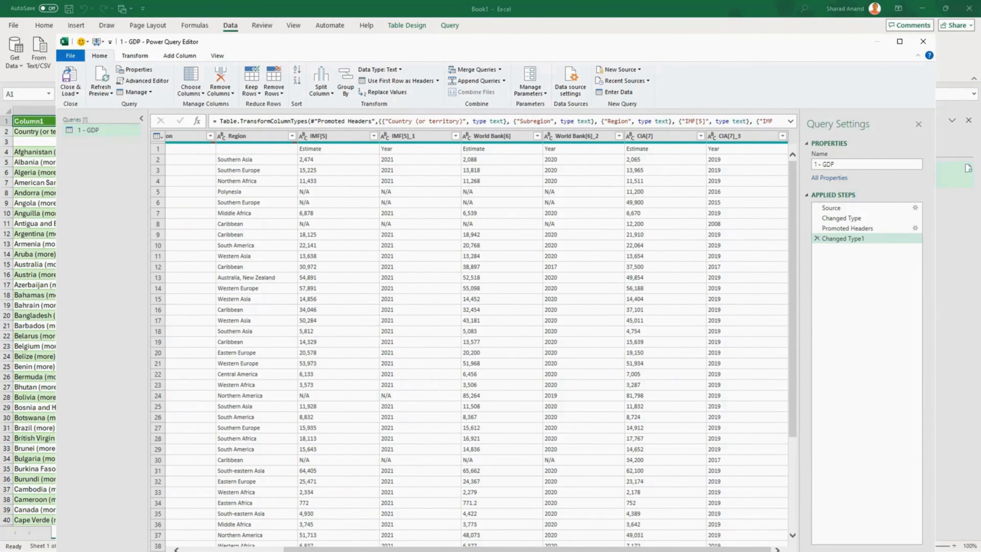
left_click(351, 139)
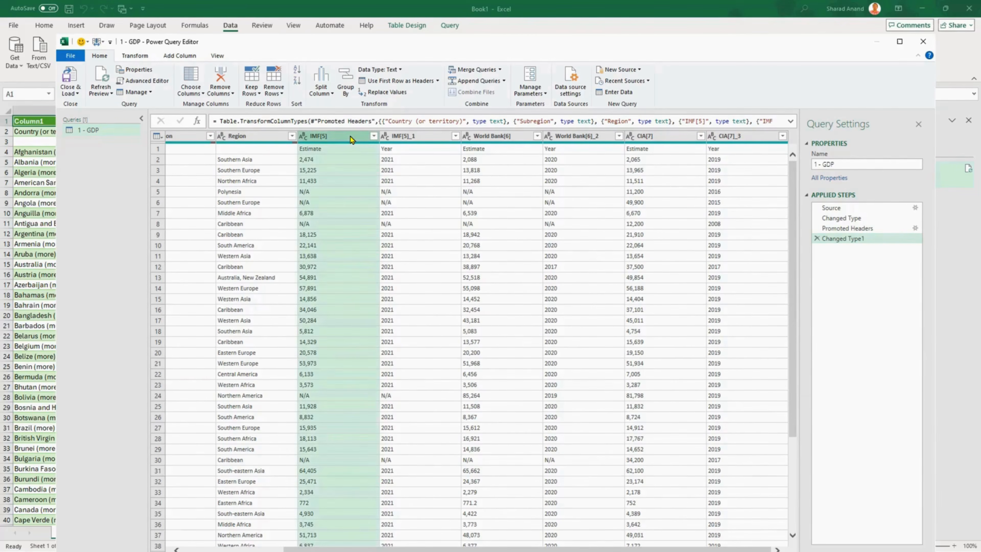
double_click(350, 135)
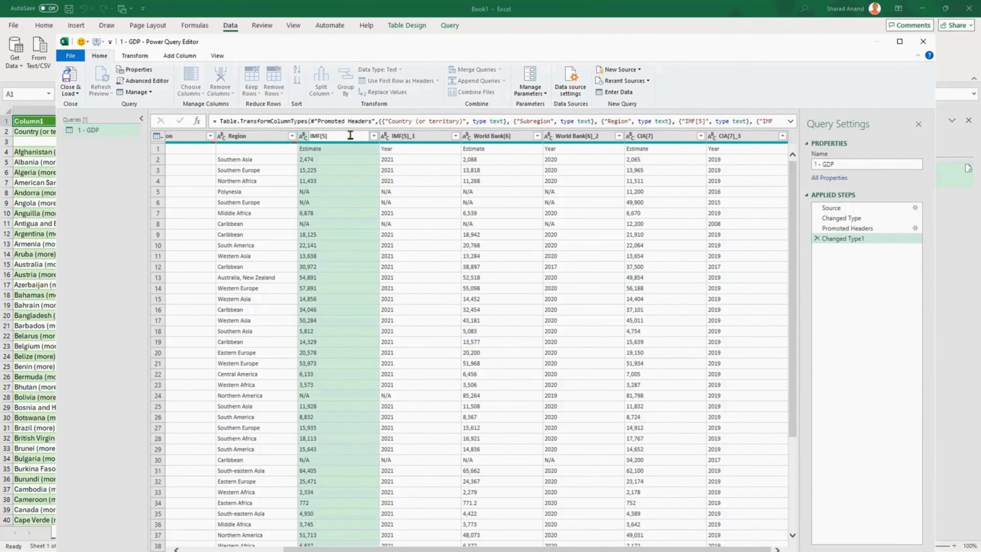
key("BackSpace")
key("BackSpace")
key("BackSpace")
type("EST")
key("Return")
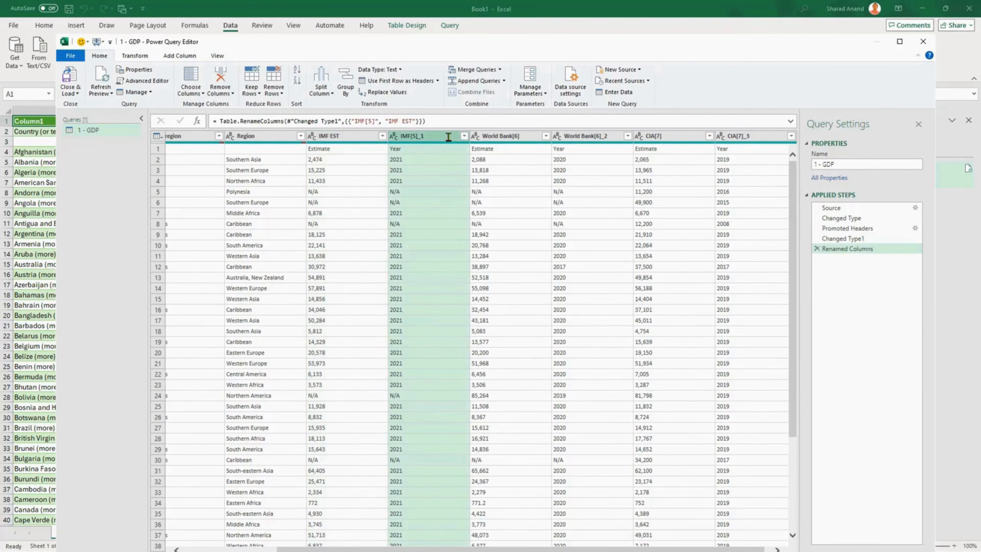
Step: Rename the IMF[5]_1 column to "IMF Year"
double_click(448, 137)
key("BackSpace")
key("BackSpace")
key("BackSpace")
key("BackSpace")
key("BackSpace")
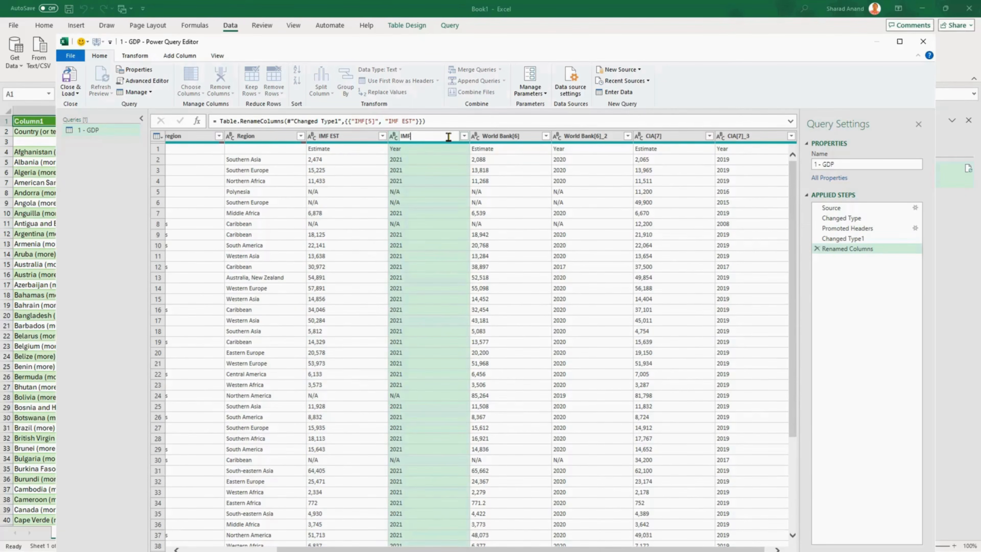
type("Year")
key("Return")
Step: Rename the World Bank[6] column to "World Bank EST"
double_click(524, 137)
left_click(525, 136)
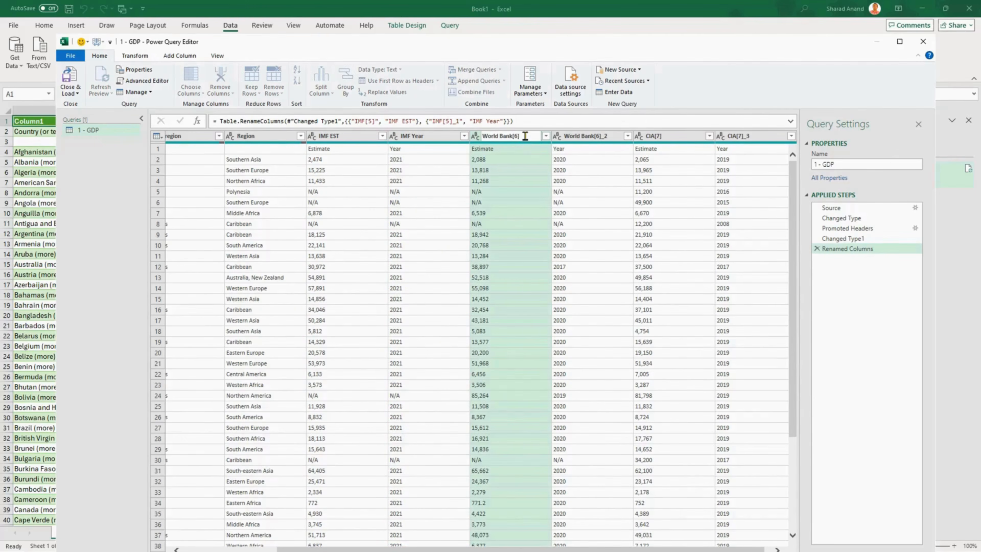
key("BackSpace")
key("BackSpace")
key("BackSpace")
type("EST")
key("Return")
Step: Rename the World Bank[6]_2 column to "World Bank Year"
double_click(604, 135)
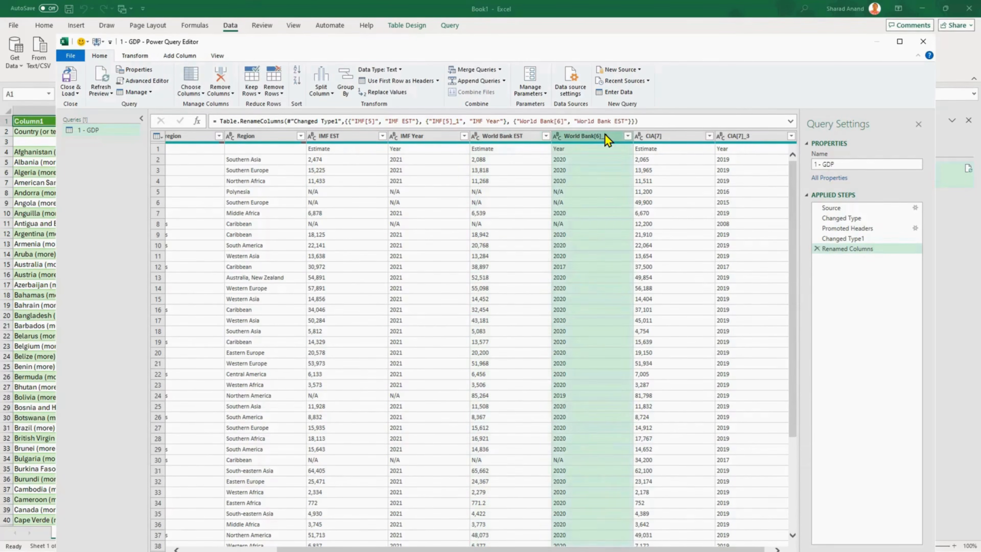
left_click(611, 135)
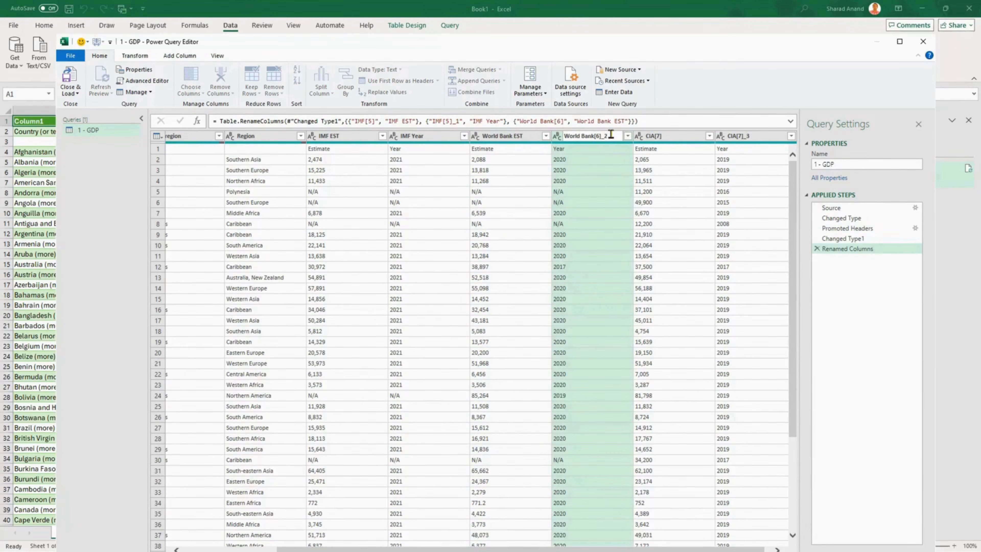
key("BackSpace")
key("BackSpace")
key("BackSpace")
key("BackSpace")
key("BackSpace")
type("Year")
key("Return")
Step: Rename the CIA[7] column to "CIA EST"
left_click(684, 135)
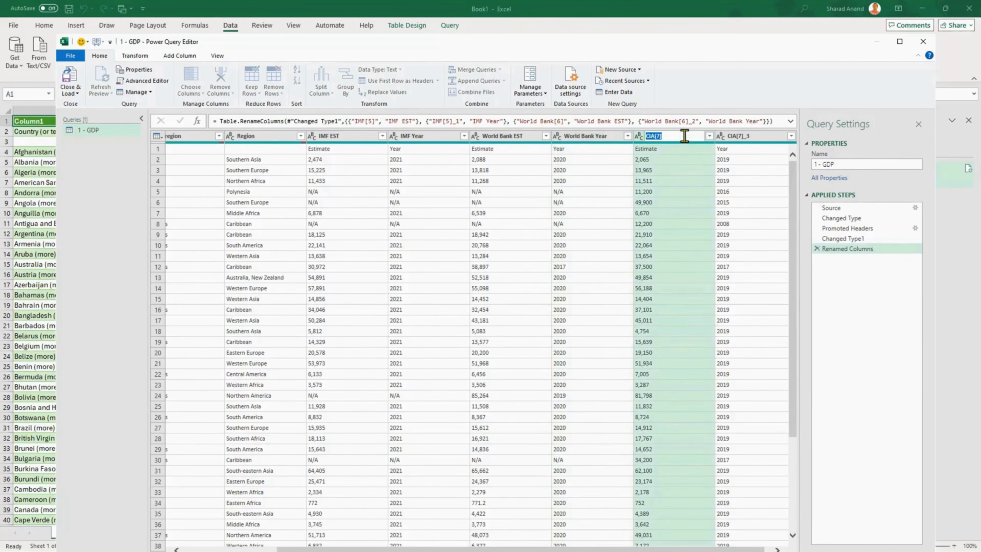
key("BackSpace")
key("BackSpace")
key("BackSpace")
type("EST")
key("Return")
Step: Rename the CIA[7]_3 column to "CIA Year"
double_click(753, 135)
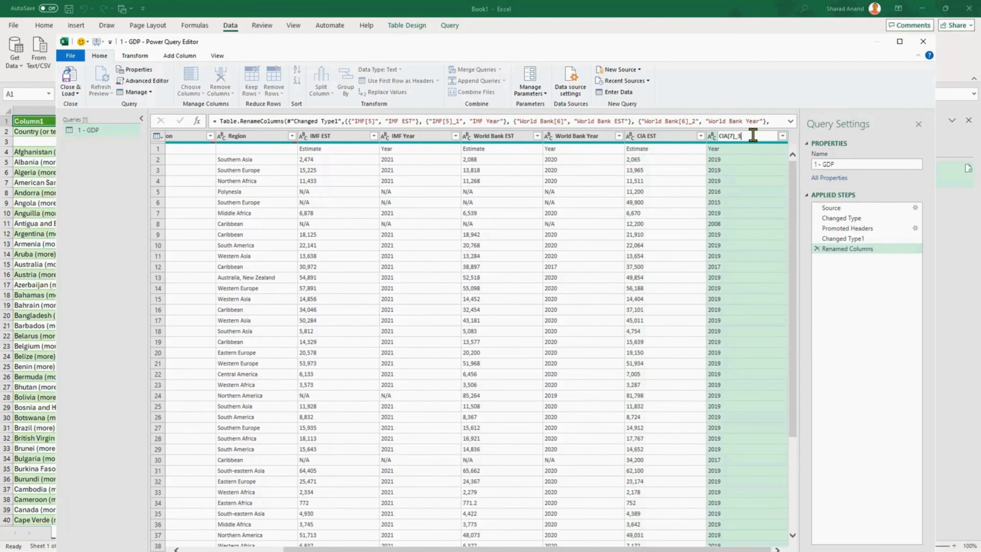
key("BackSpace")
key("BackSpace")
key("BackSpace")
key("BackSpace")
key("BackSpace")
type("Year")
key("Return")
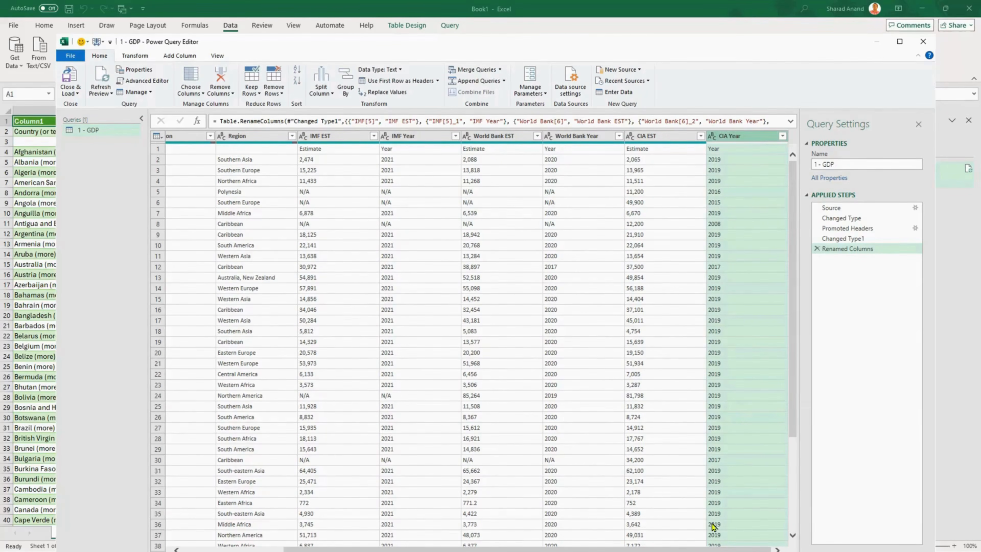
Step: Try removing 1 top row from the GDP table, and delete the resulting Removed Top Rows step from the query
left_click_drag(622, 550, 602, 549)
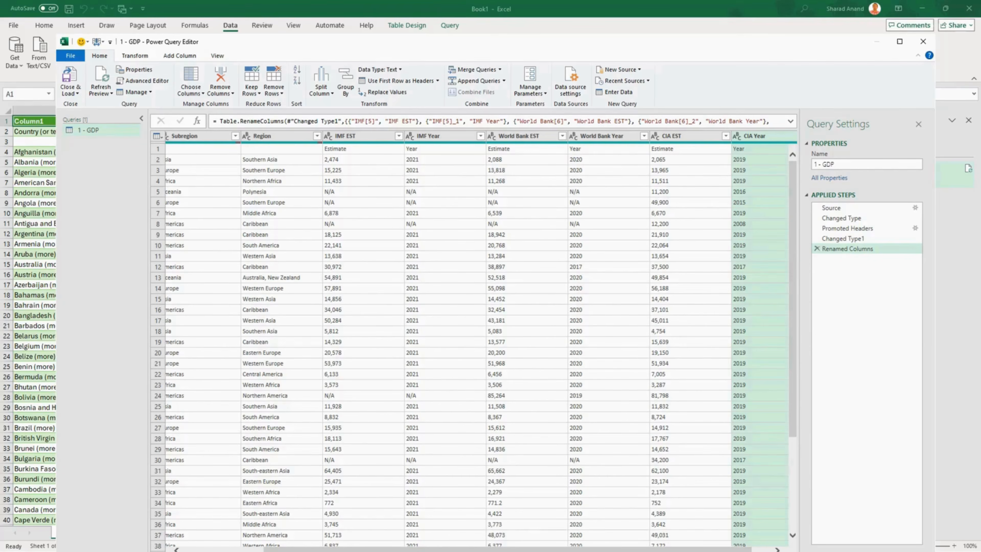
scroll(478, 150, "left", 3)
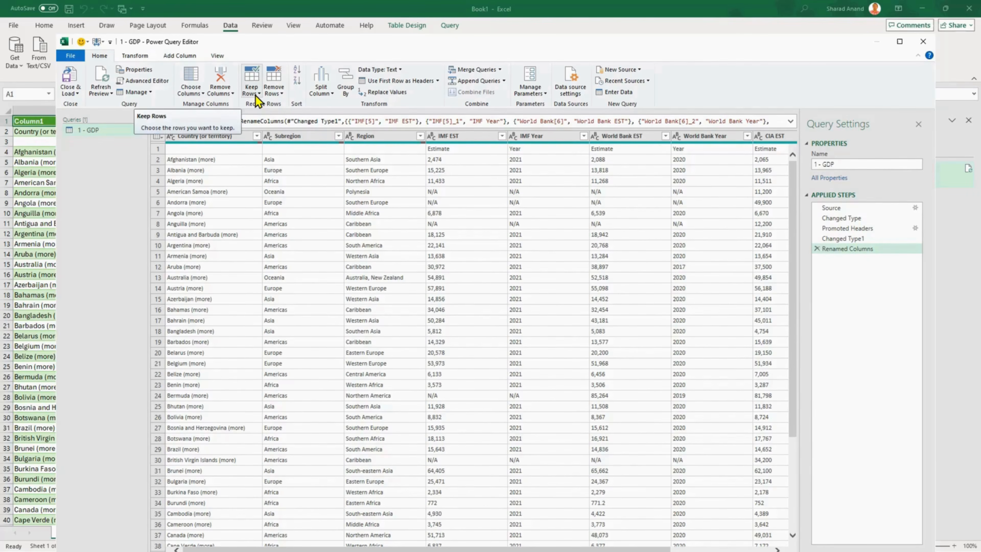
left_click(279, 96)
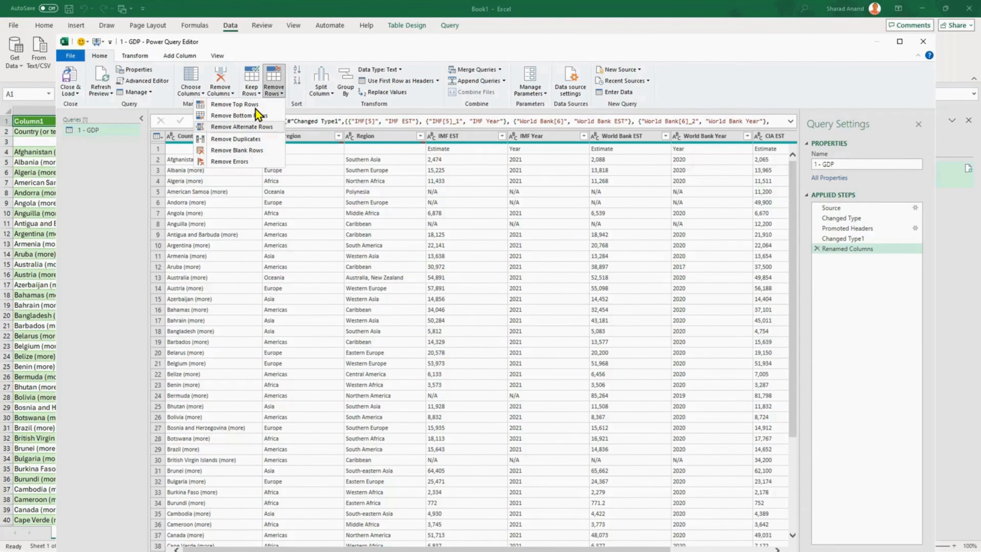
left_click(235, 104)
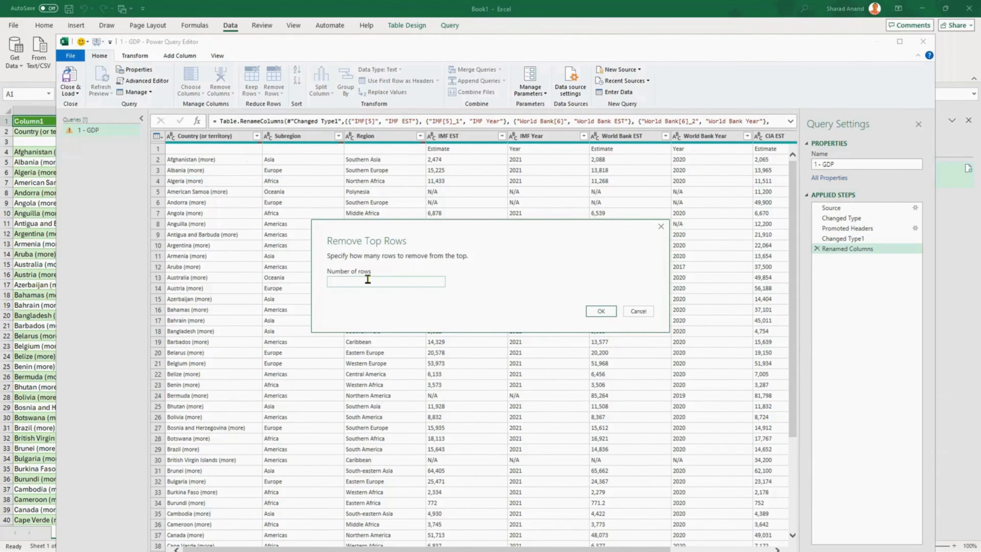
type("1")
left_click(601, 312)
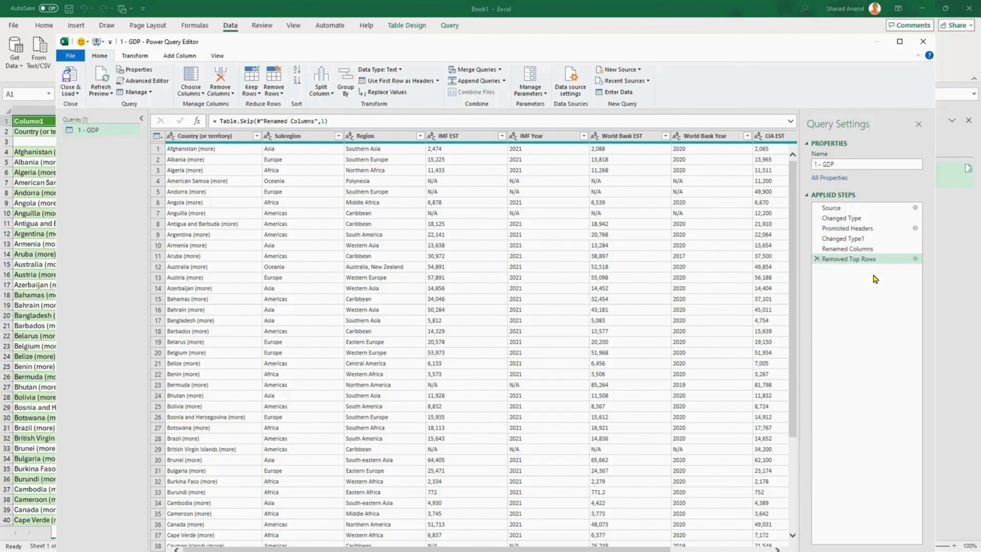
left_click(817, 259)
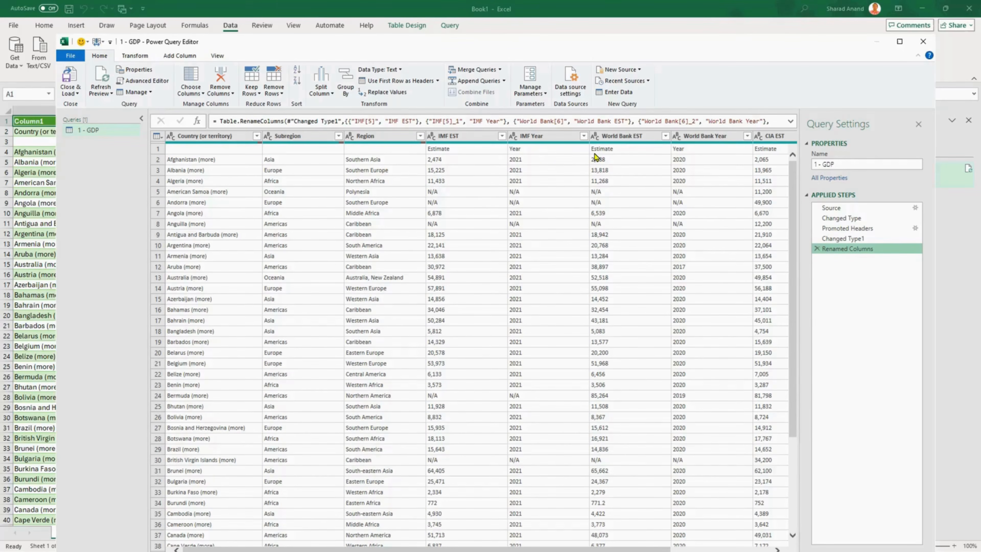
Step: Remove 1 row from the top of the GDP table to drop the Estimate and Year subheader row
left_click(273, 91)
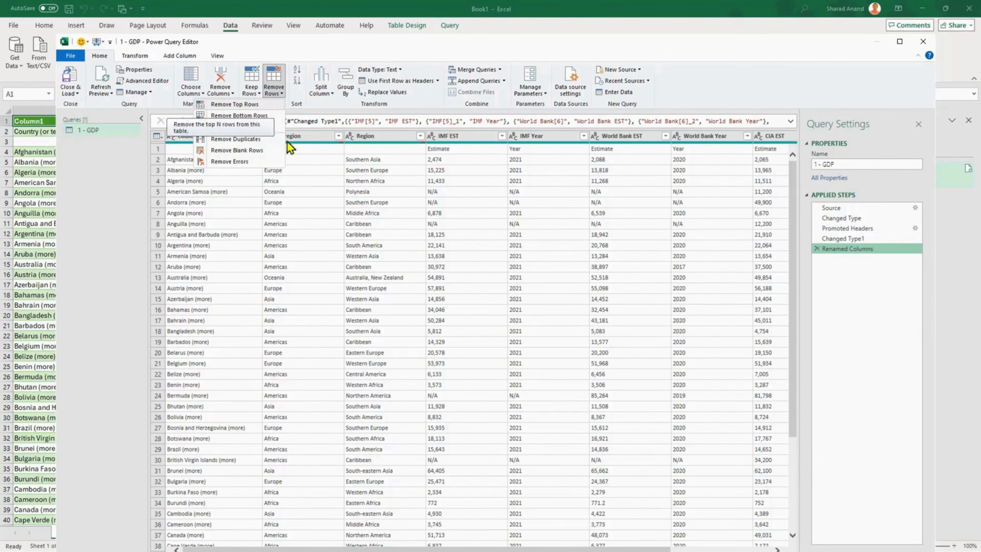
left_click(236, 105)
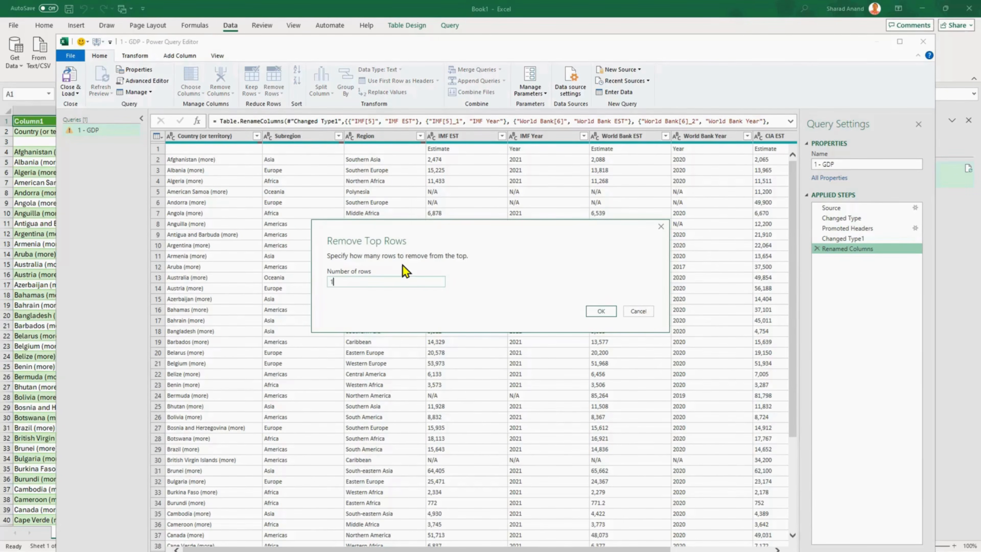
key("Return")
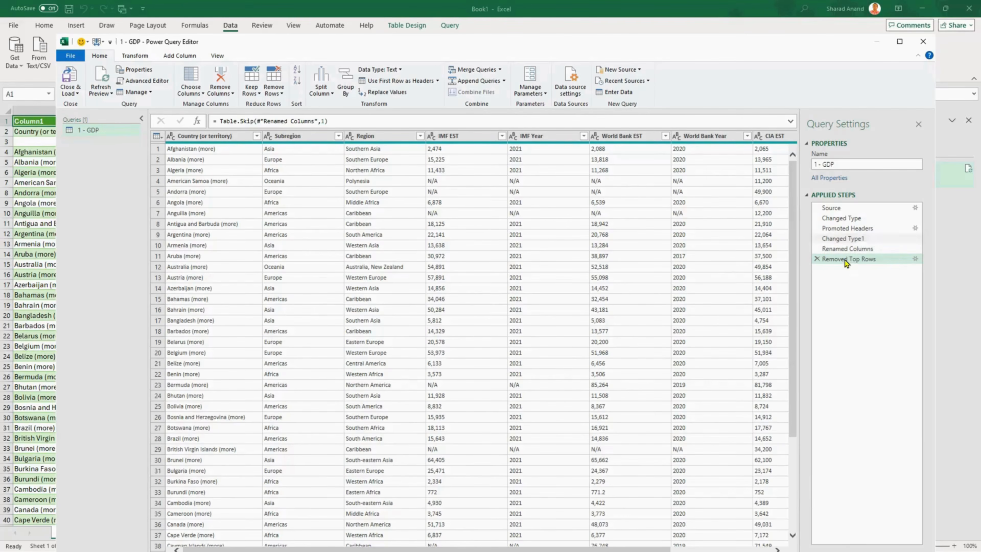
Step: Request deletion of the Changed Type1 applied step and cancel it at the confirmation
left_click(818, 240)
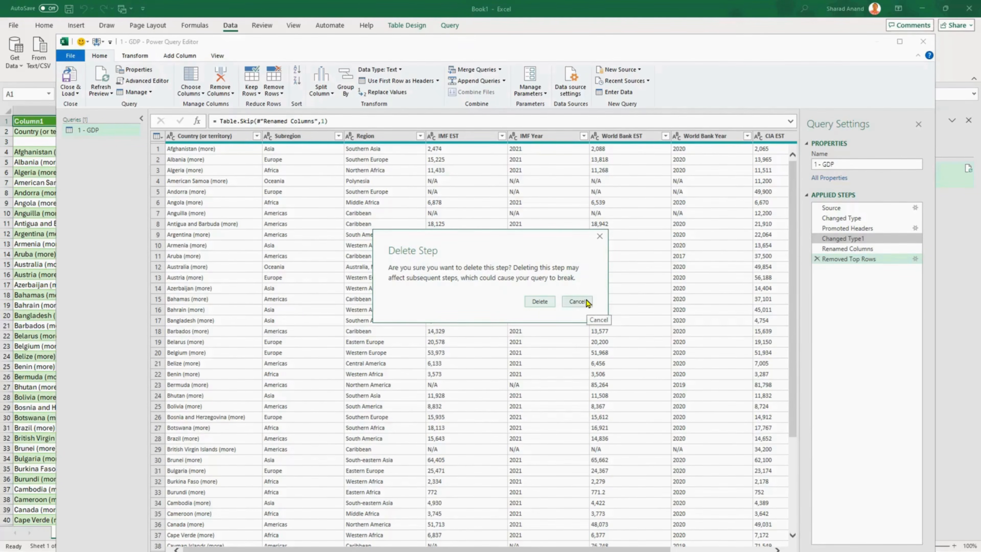
left_click(577, 302)
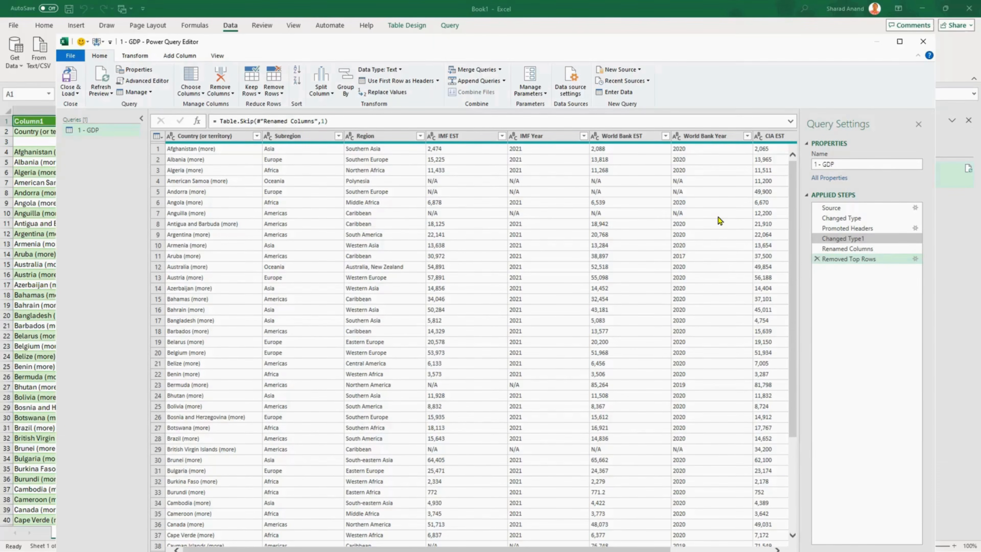
Step: Run automatic data type detection on the IMF EST column
scroll(434, 289, "right", 3)
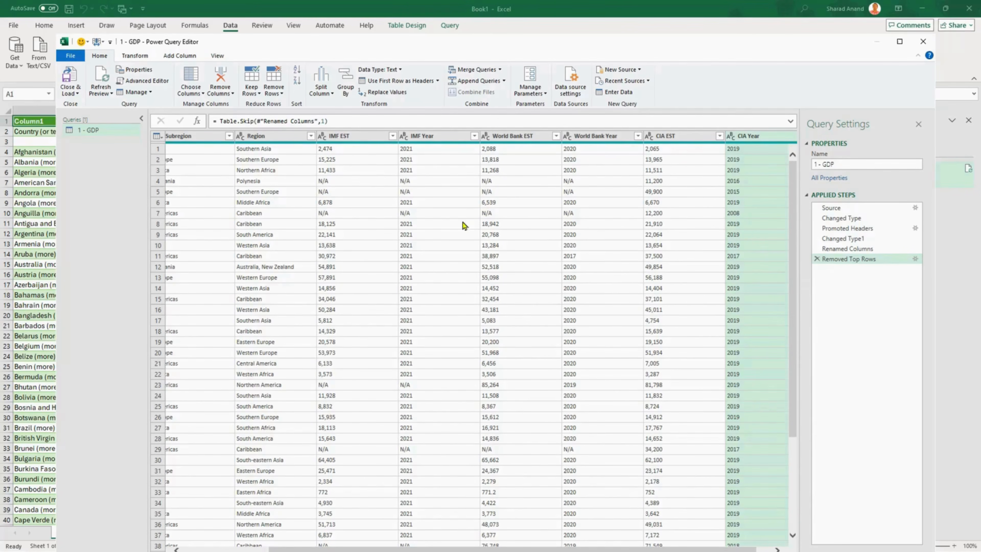
left_click(361, 139)
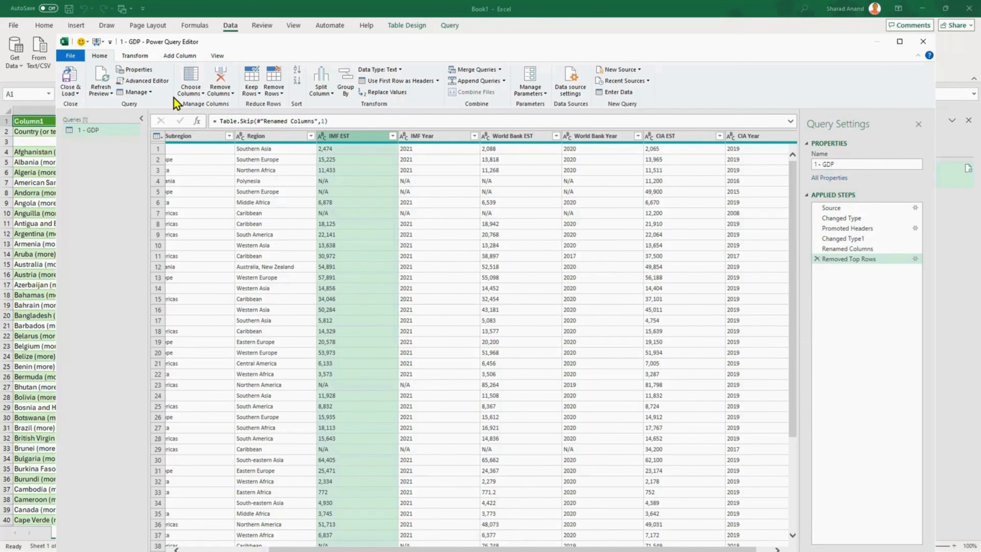
left_click(143, 57)
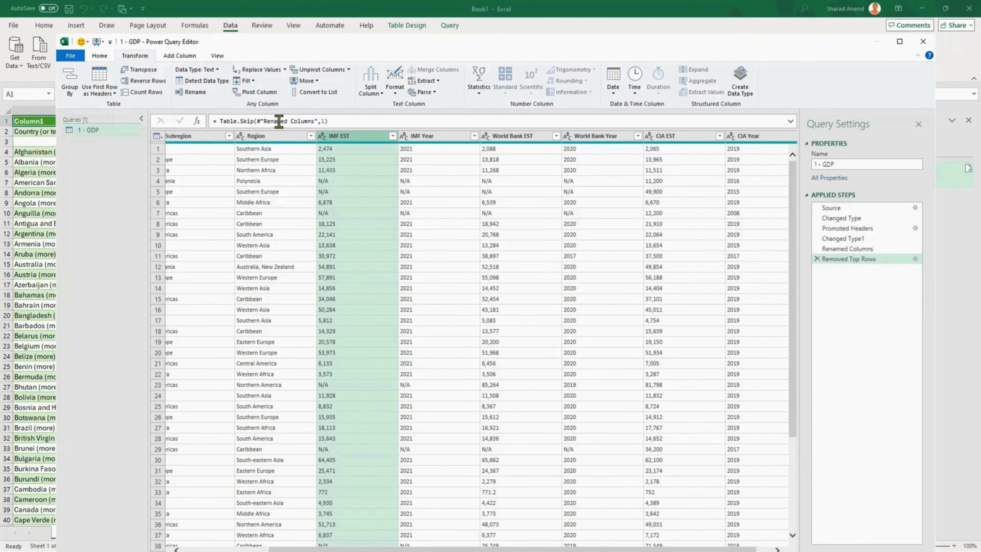
left_click(213, 84)
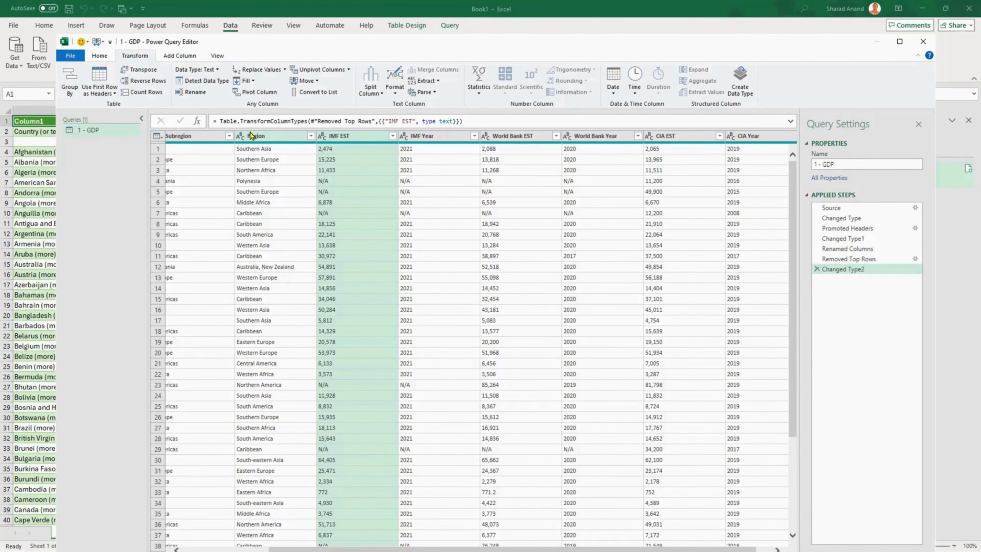
Step: Try the Whole Number type on the IMF EST column as a new step, and delete that Changed Type3 step
left_click(217, 70)
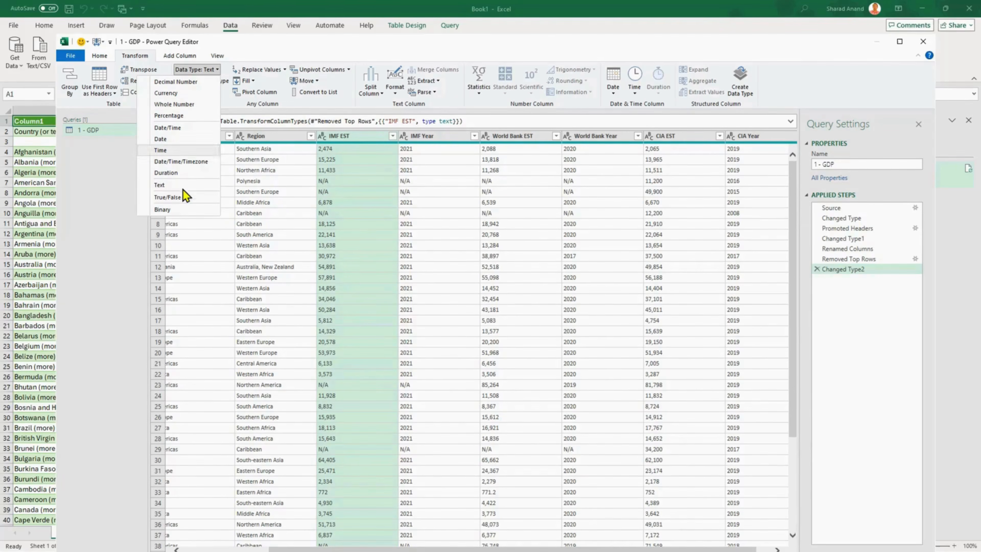
left_click(190, 104)
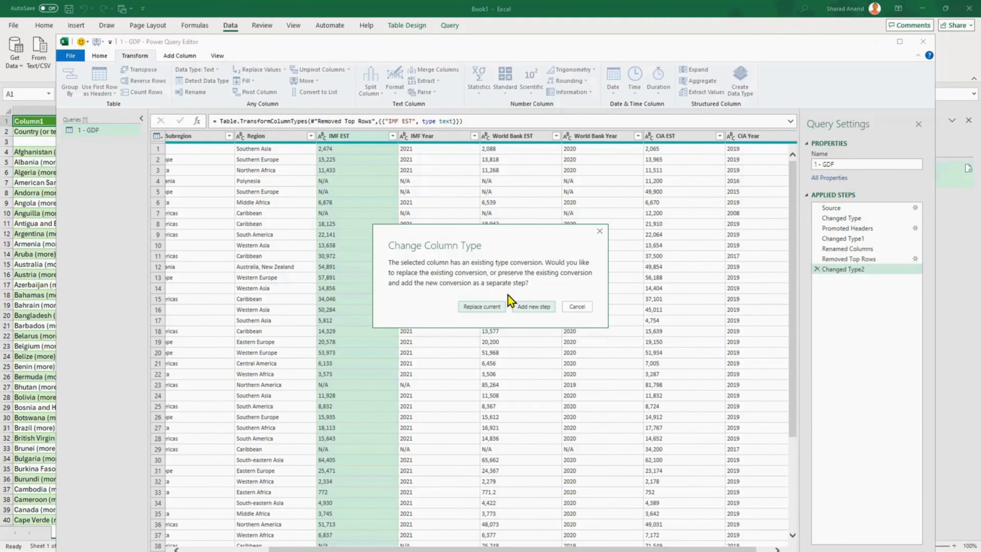
left_click(531, 308)
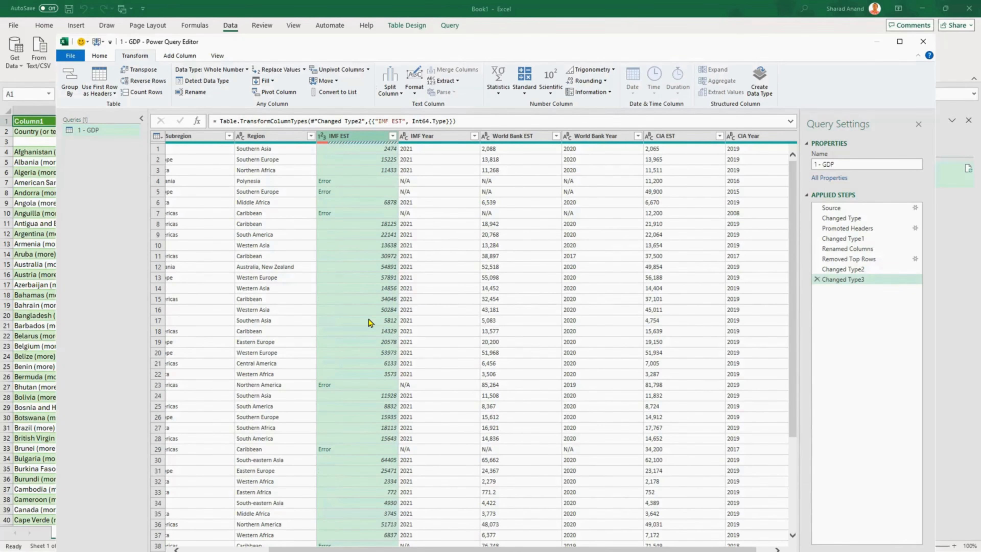
left_click(817, 279)
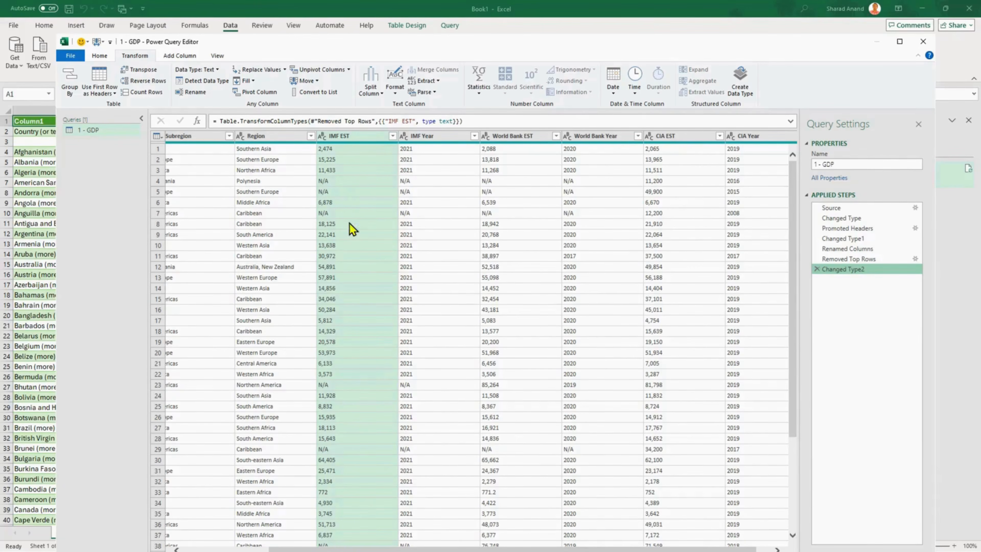
Step: Change the IMF EST column's data type to Whole Number, adding the conversion as a new step
left_click(197, 69)
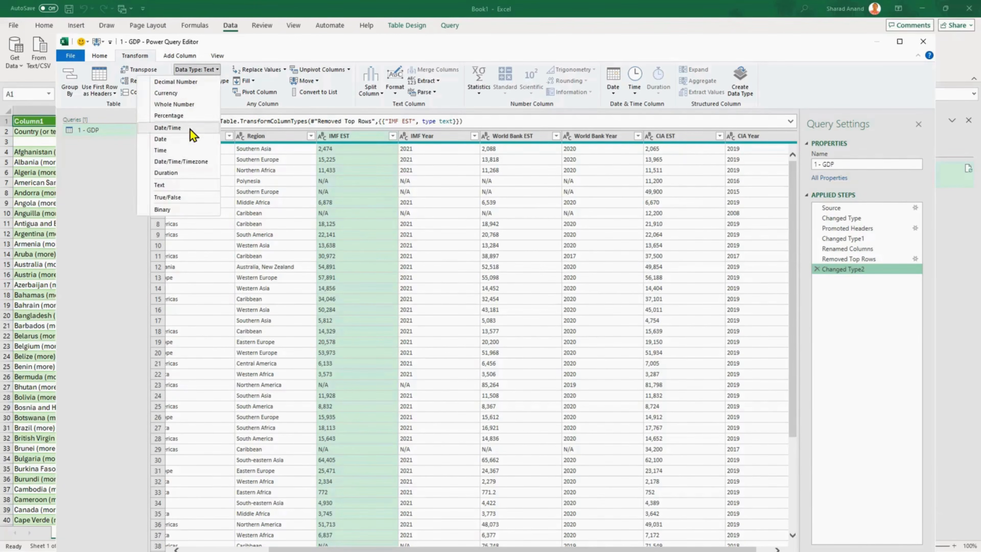
left_click(190, 105)
left_click(536, 308)
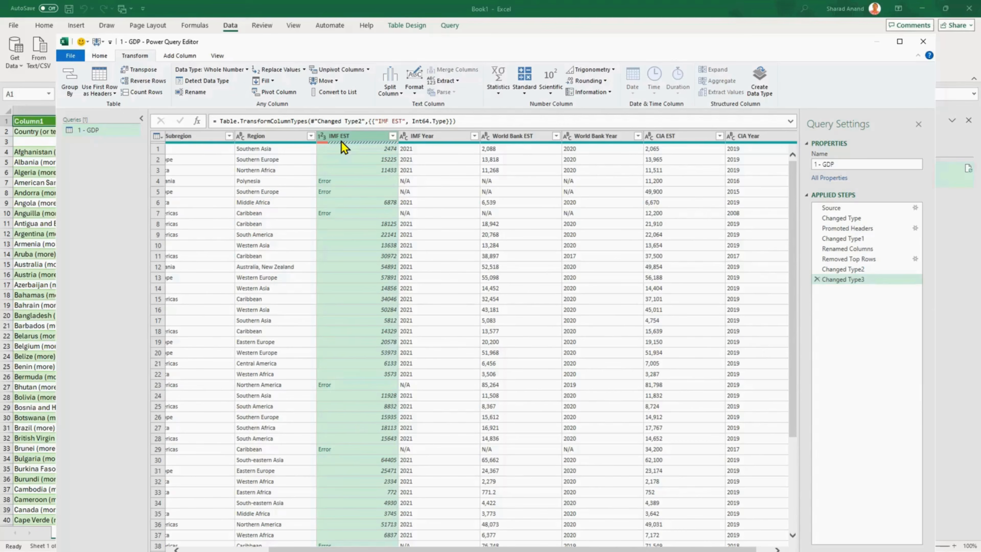
Step: Inspect the error details of the Southern Europe row 5 cell in IMF EST and the column's error summary
left_click(363, 192)
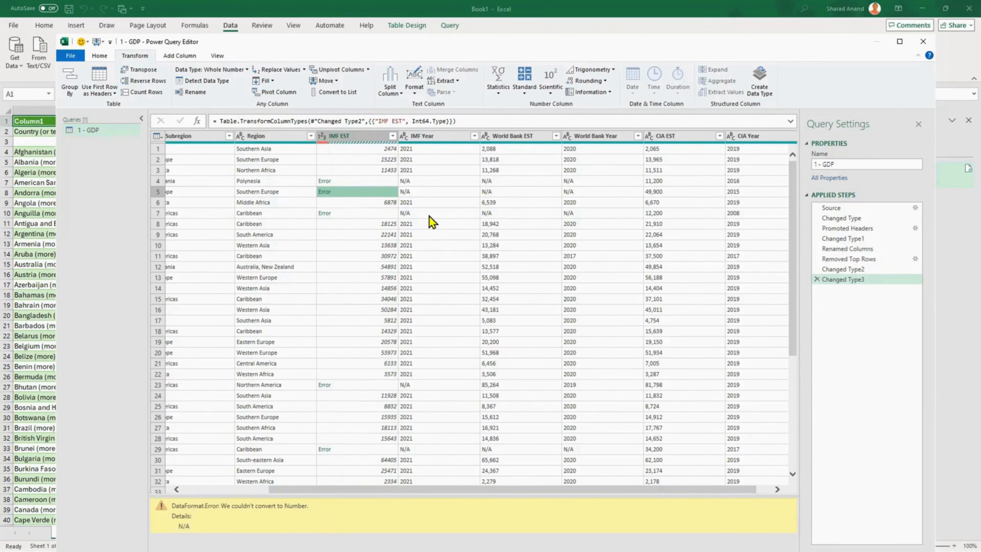
left_click(363, 141)
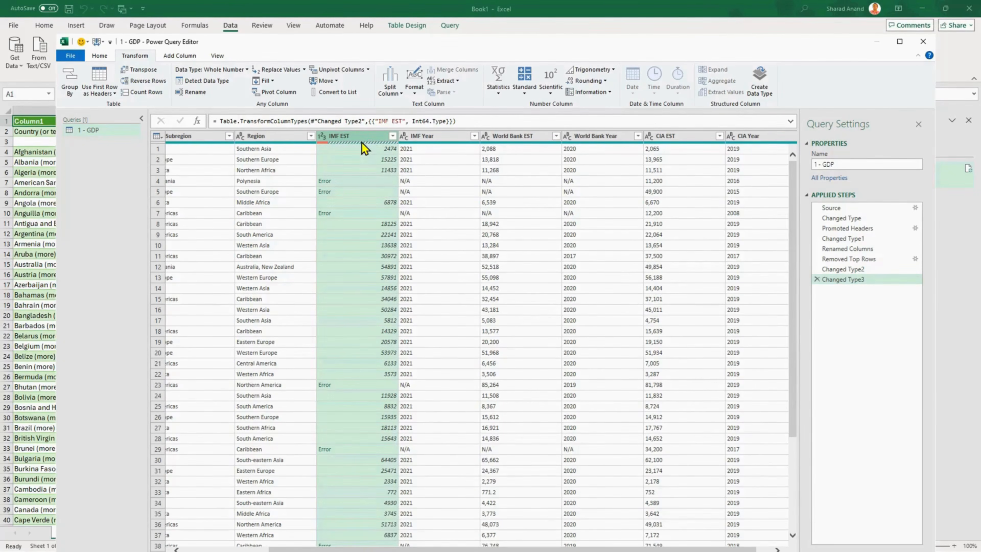
mouse_move(364, 142)
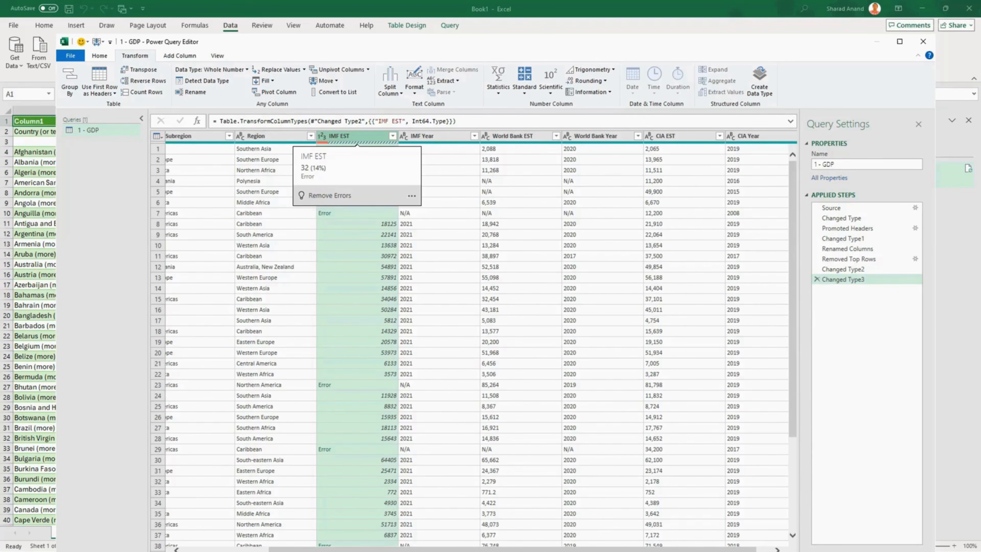
Step: Change the IMF Year column's data type to Whole Number
scroll(471, 340, "left", 3)
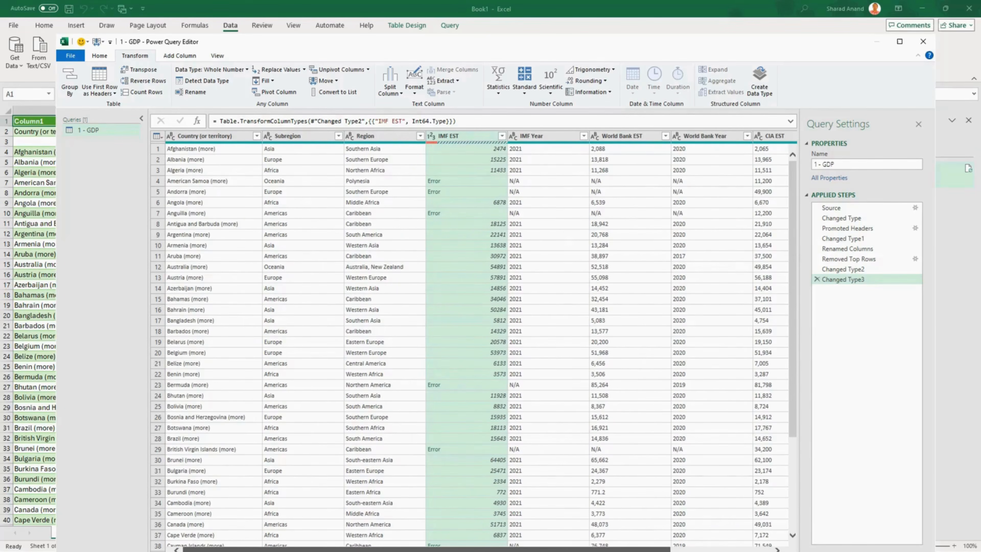
scroll(471, 340, "right", 3)
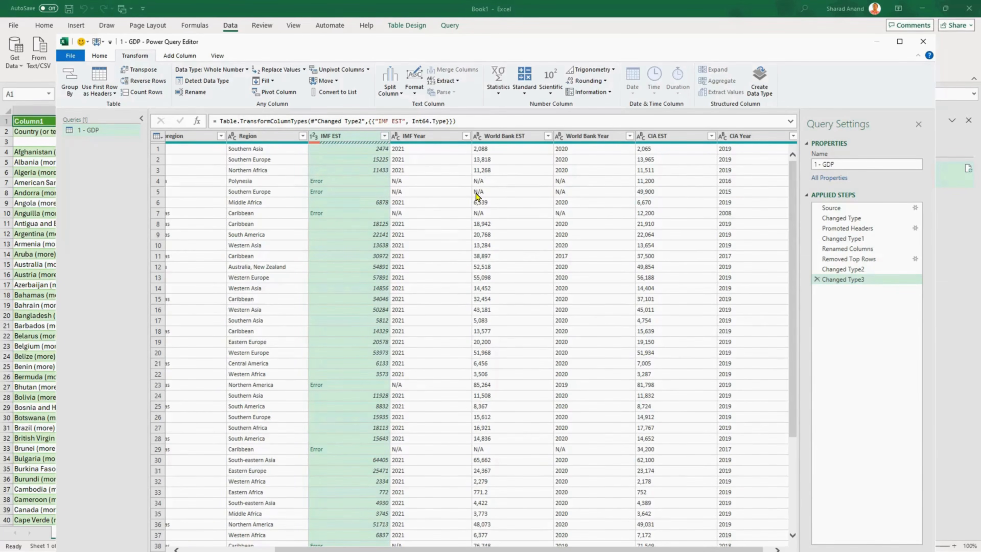
left_click(425, 137)
left_click(204, 70)
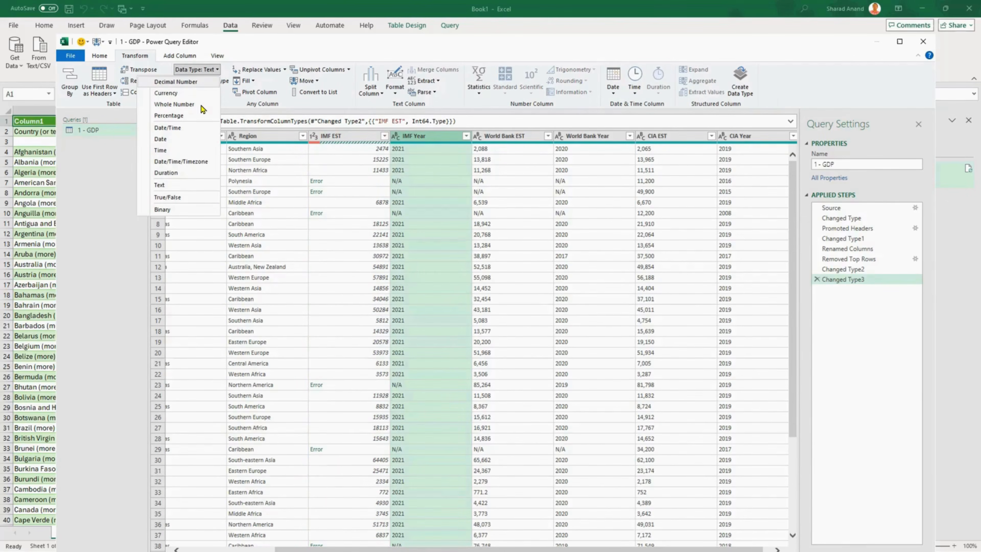
left_click(202, 108)
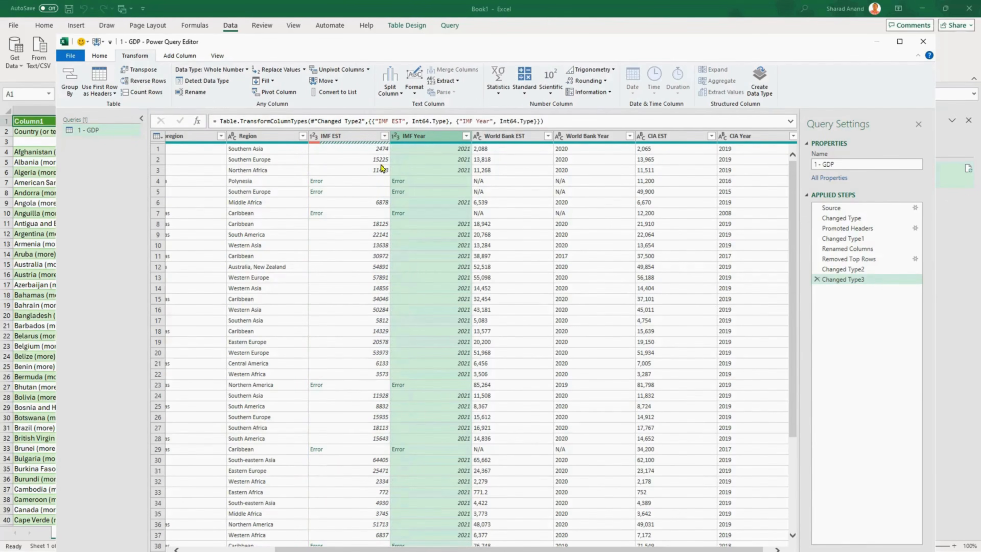
Step: Convert the World Bank EST and World Bank Year columns to the Whole Number data type
left_click(515, 136)
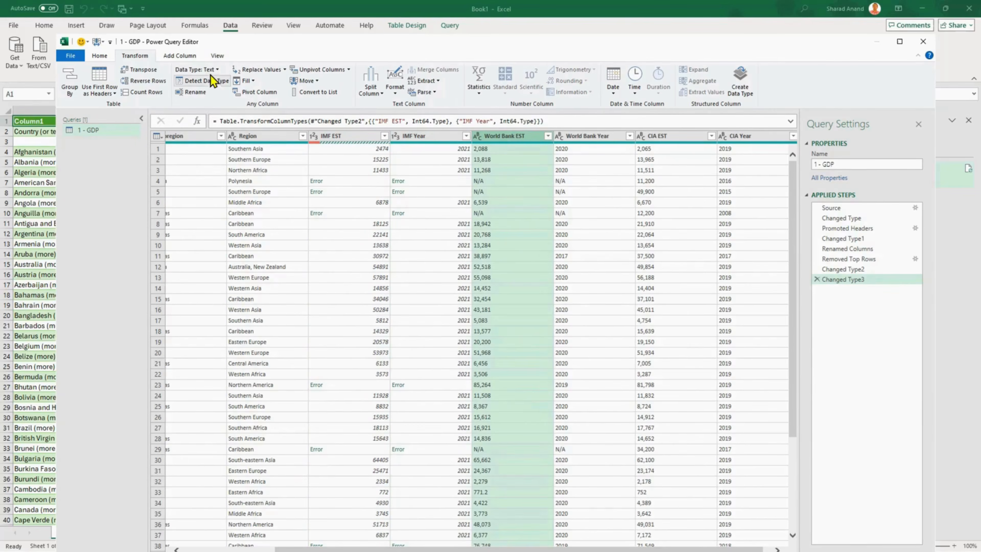
left_click(213, 71)
left_click(202, 107)
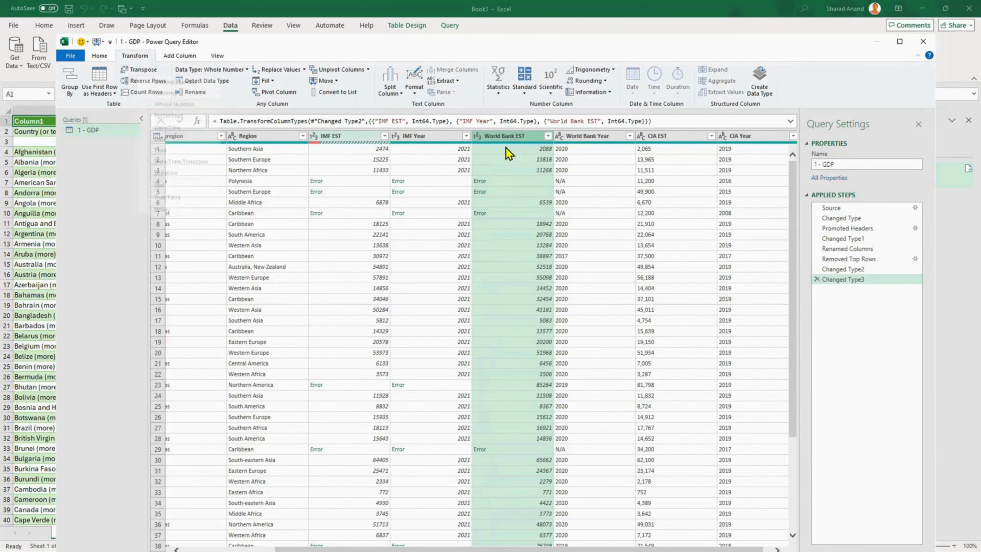
left_click(594, 137)
left_click(212, 70)
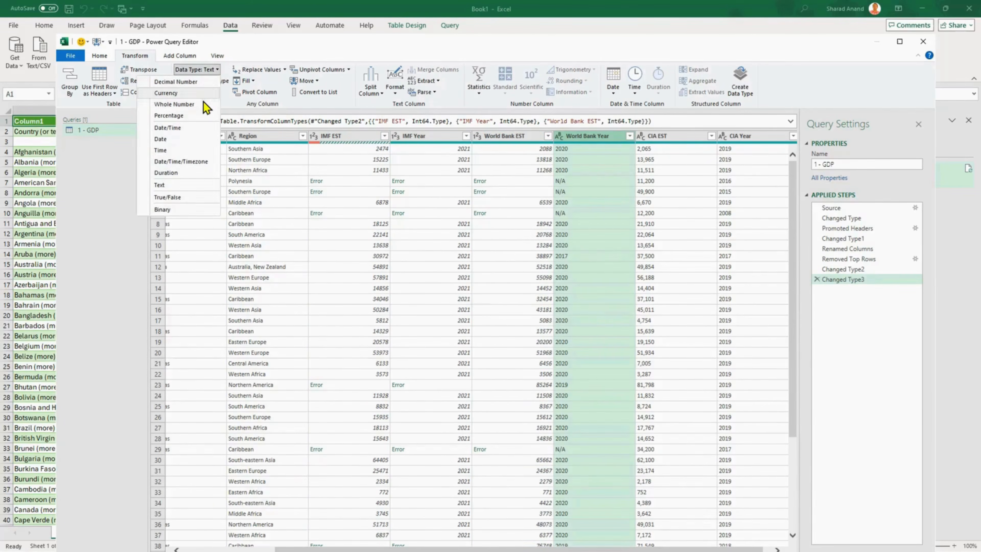
left_click(202, 108)
Step: Convert the CIA EST and CIA Year columns to the Whole Number data type
left_click(690, 139)
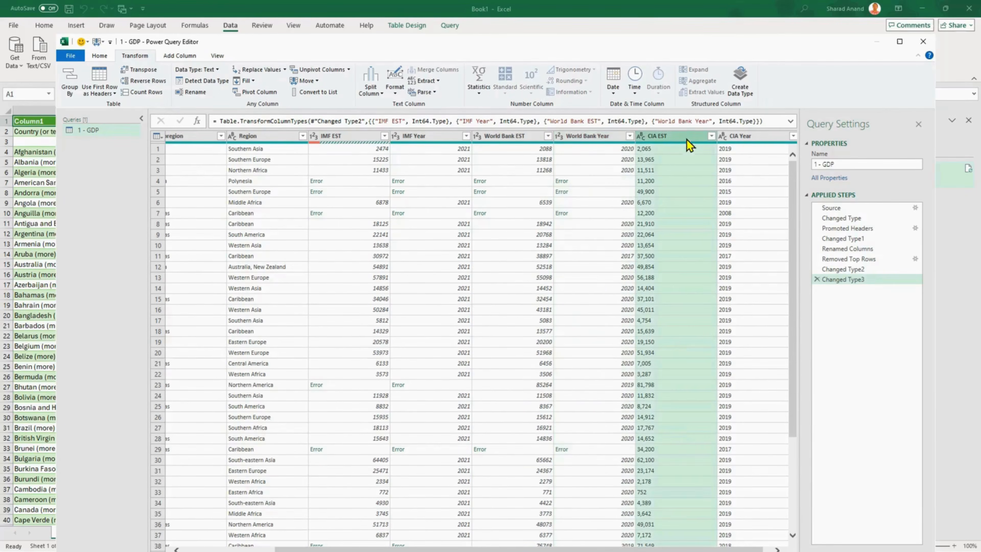
left_click(214, 70)
left_click(204, 104)
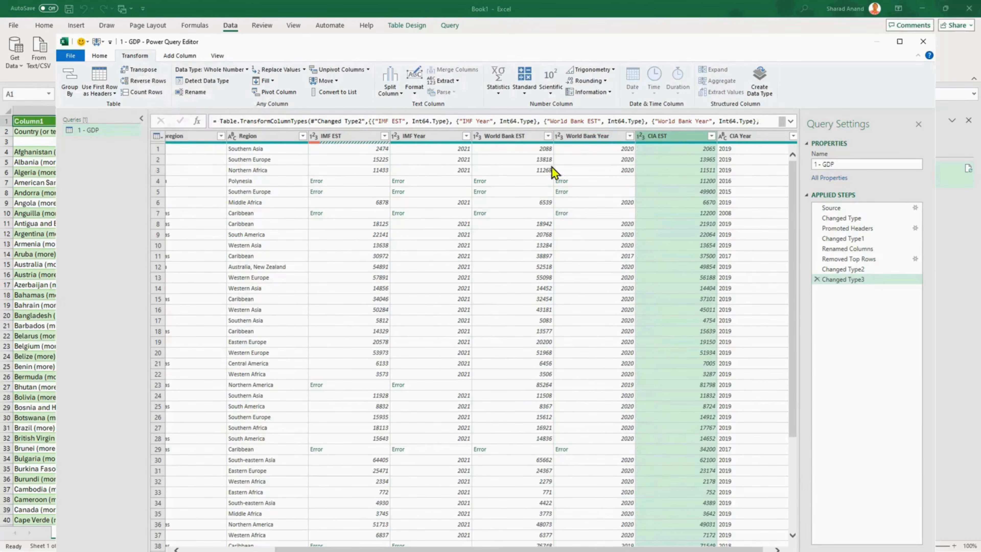
left_click(747, 138)
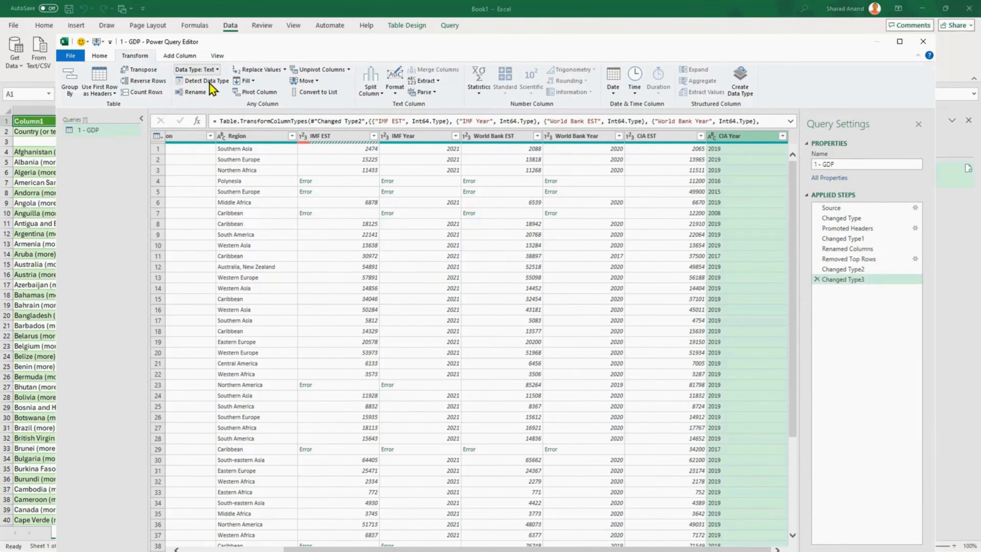
left_click(209, 70)
left_click(204, 107)
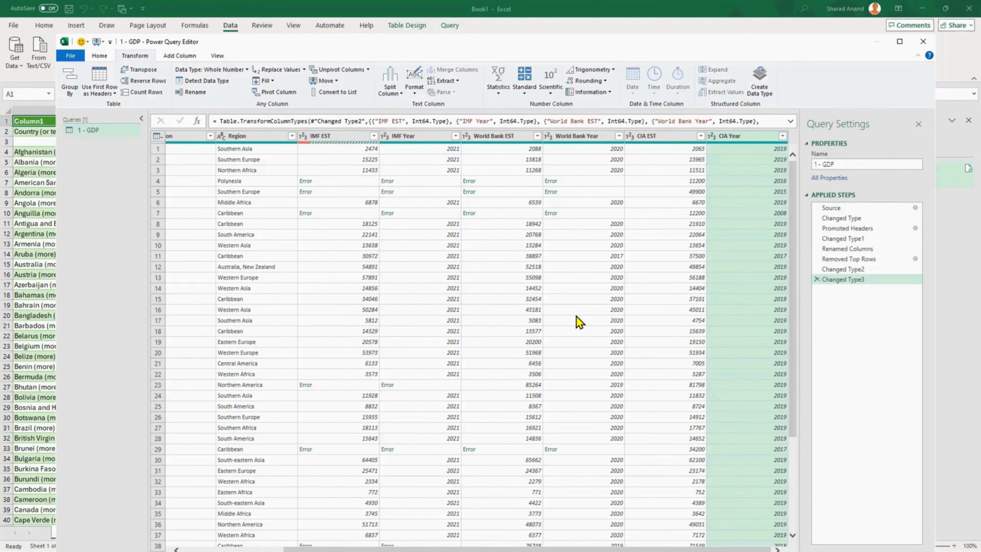
Step: Examine the table from the country column to CIA Year, comparing the error cells in the IMF, World Bank and CIA columns
scroll(248, 227, "left", 3)
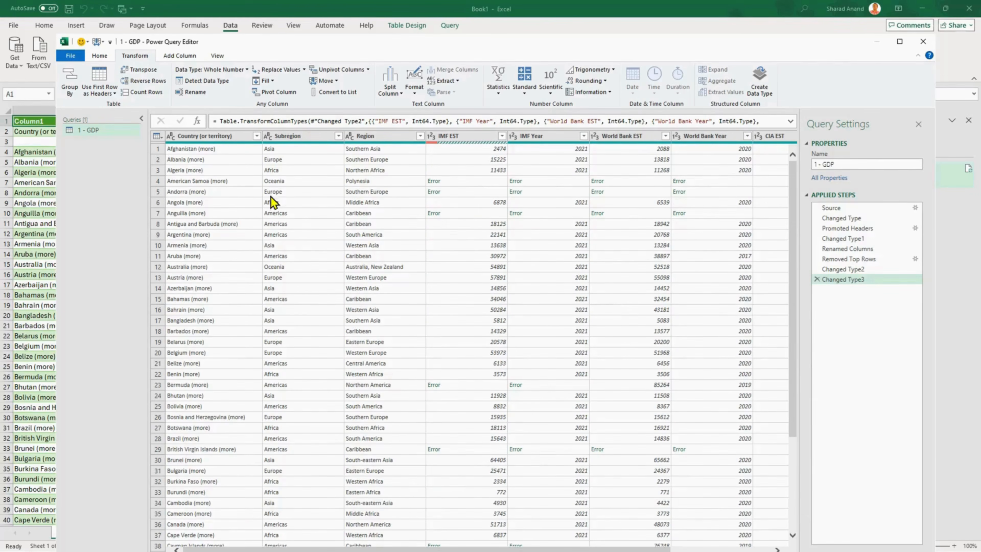
left_click(288, 221)
left_click(465, 205)
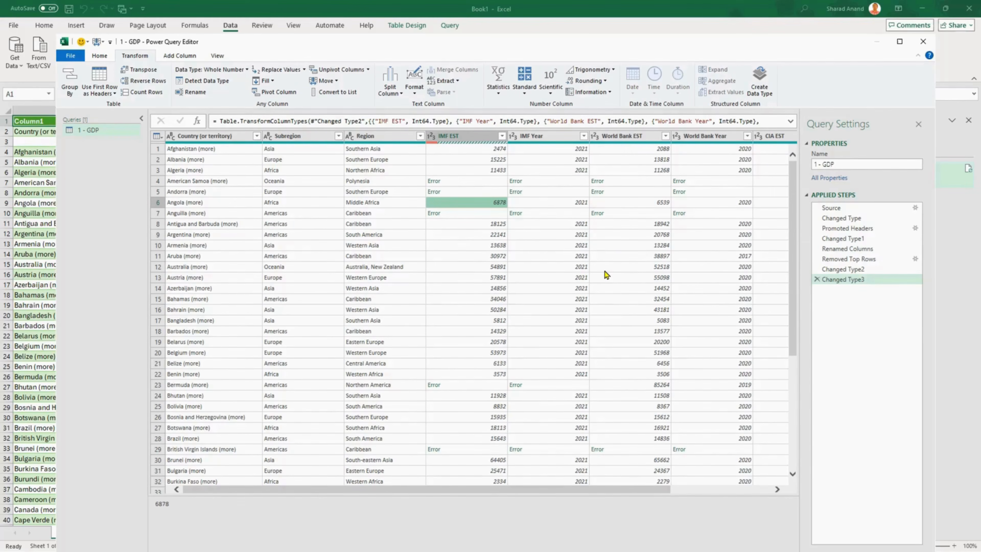
left_click_drag(658, 489, 741, 484)
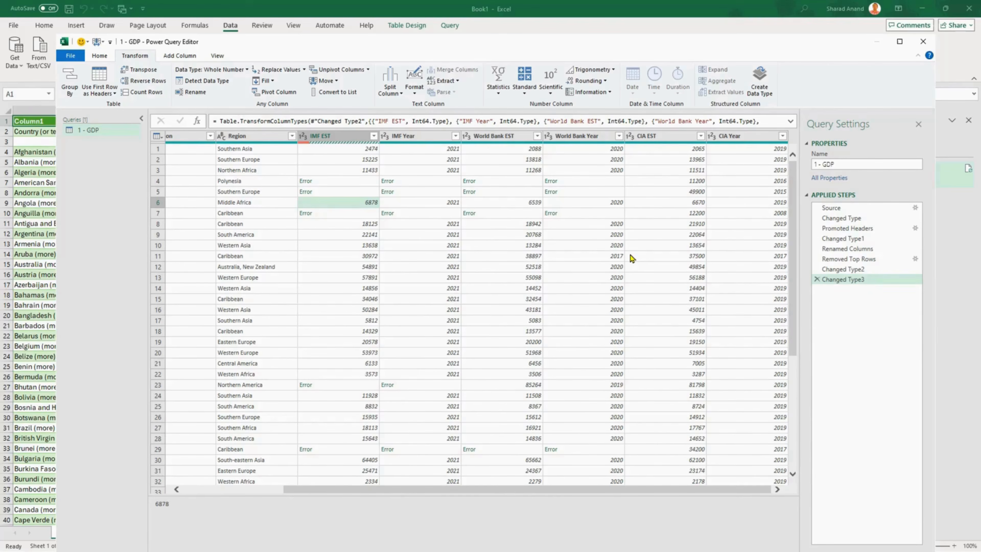
left_click_drag(663, 494, 543, 494)
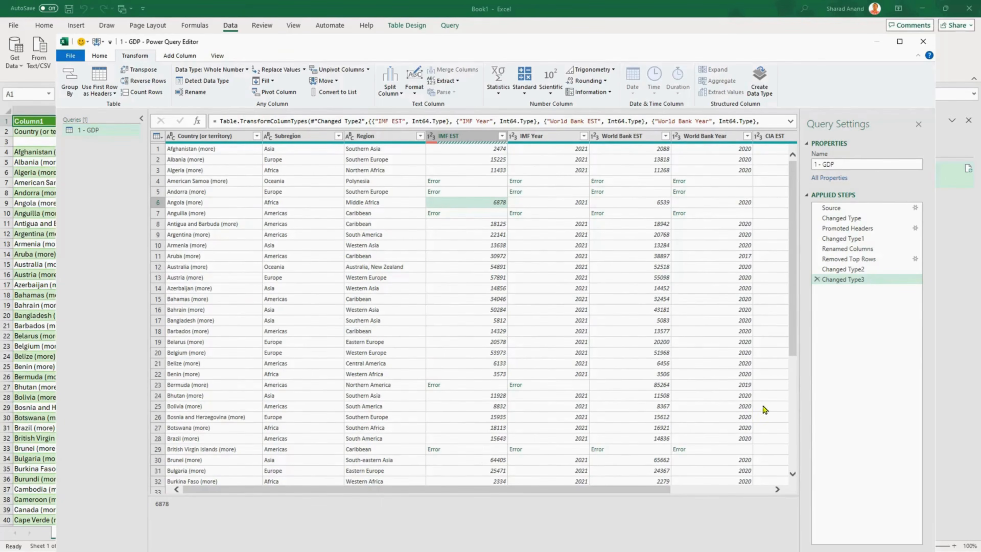
left_click_drag(651, 490, 752, 490)
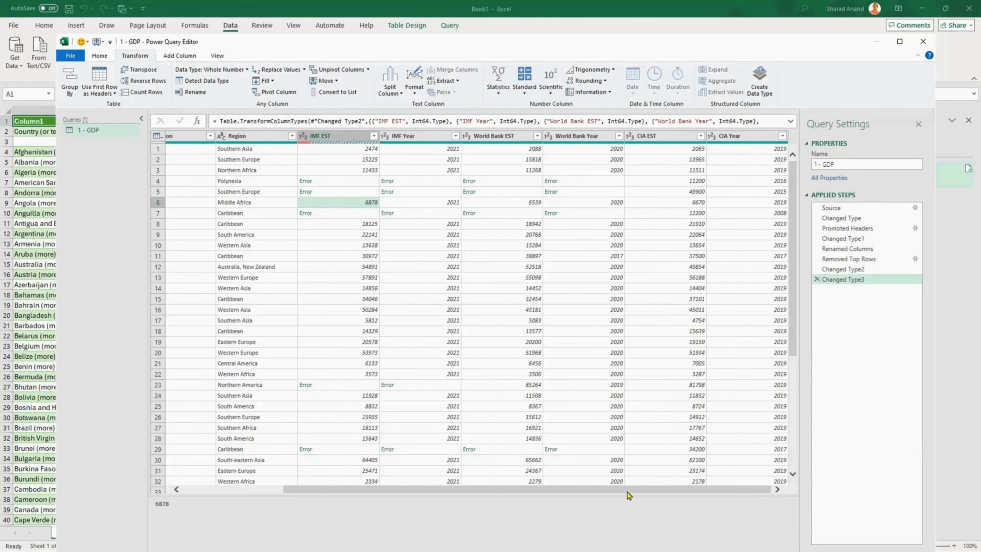
left_click_drag(626, 491, 502, 499)
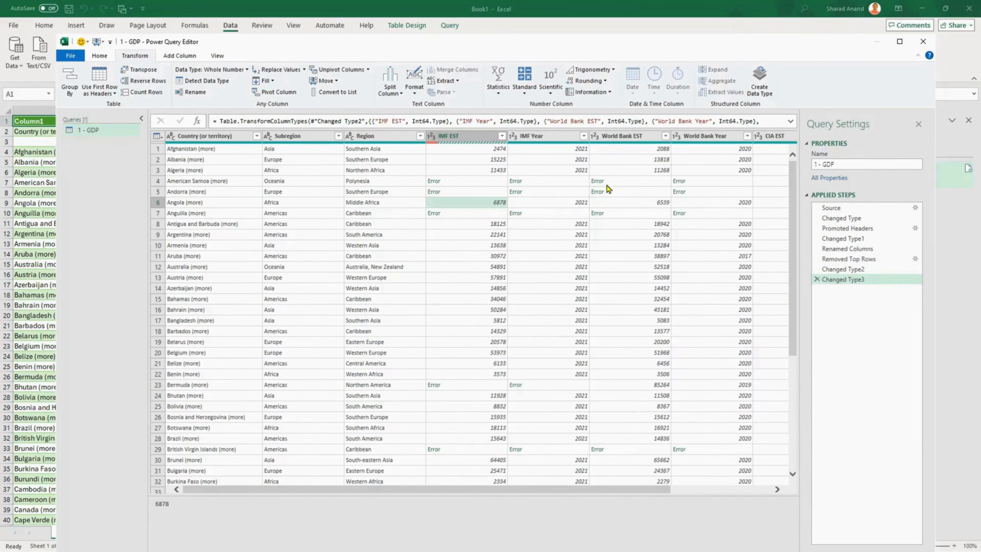
left_click_drag(600, 490, 731, 490)
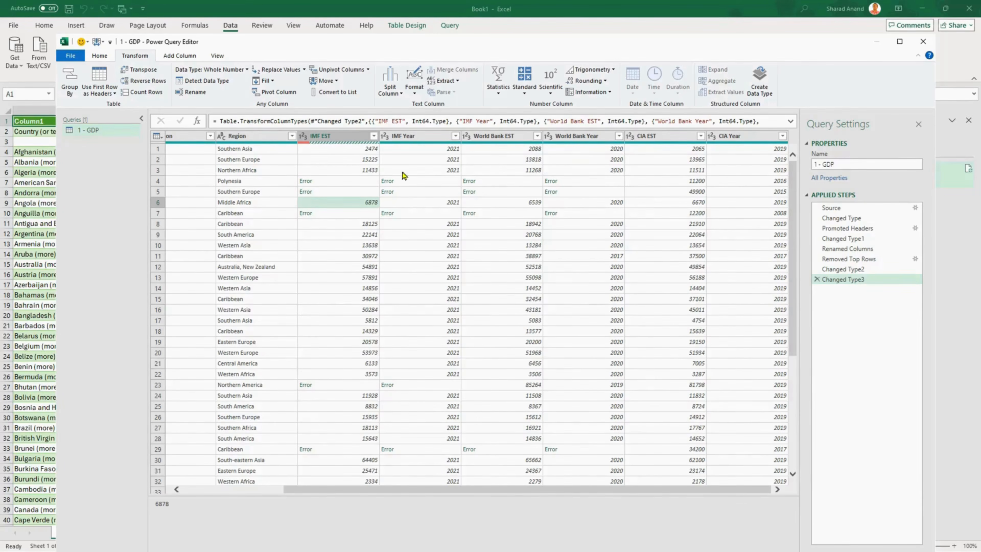
left_click(342, 138)
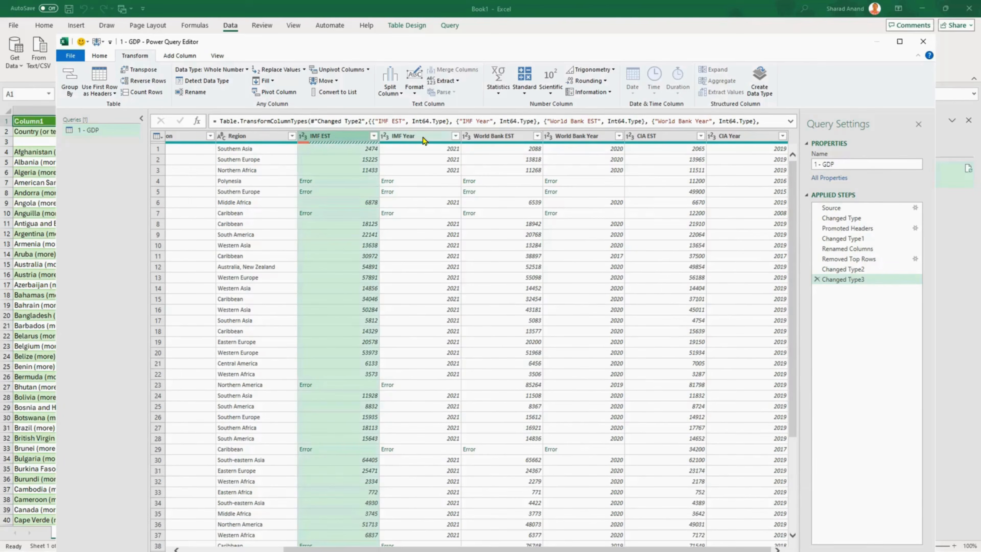
left_click(445, 137, "ctrl")
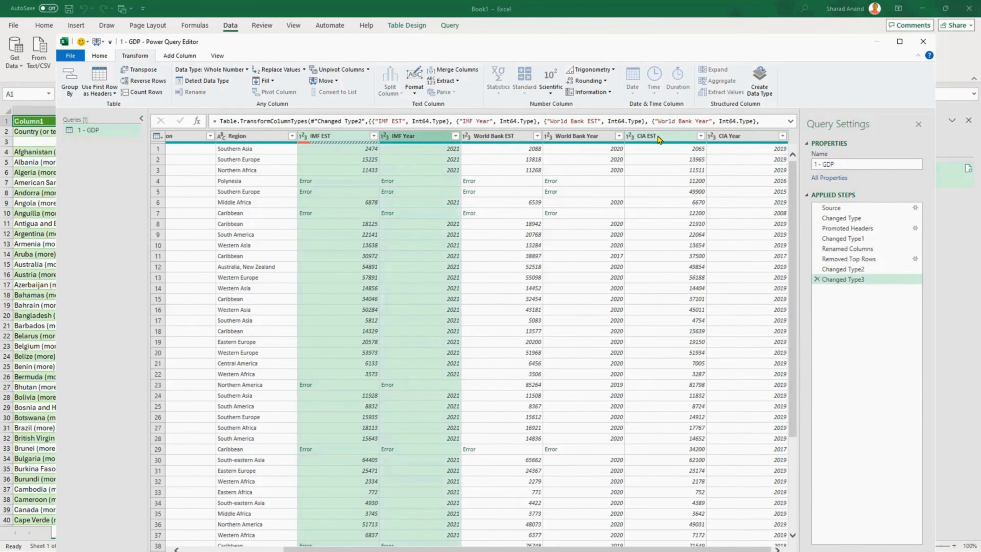
left_click(665, 137, "ctrl")
left_click(738, 136, "ctrl")
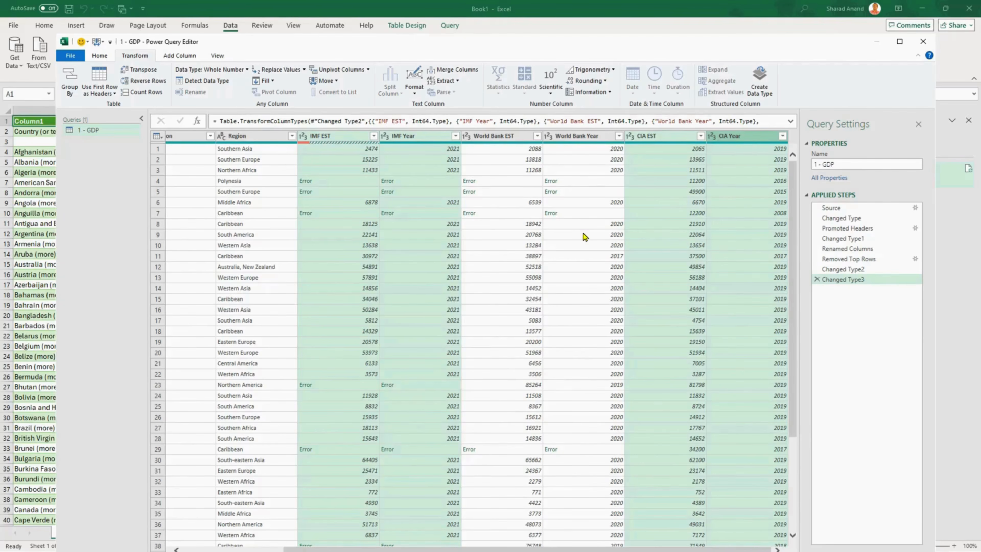
left_click(567, 256)
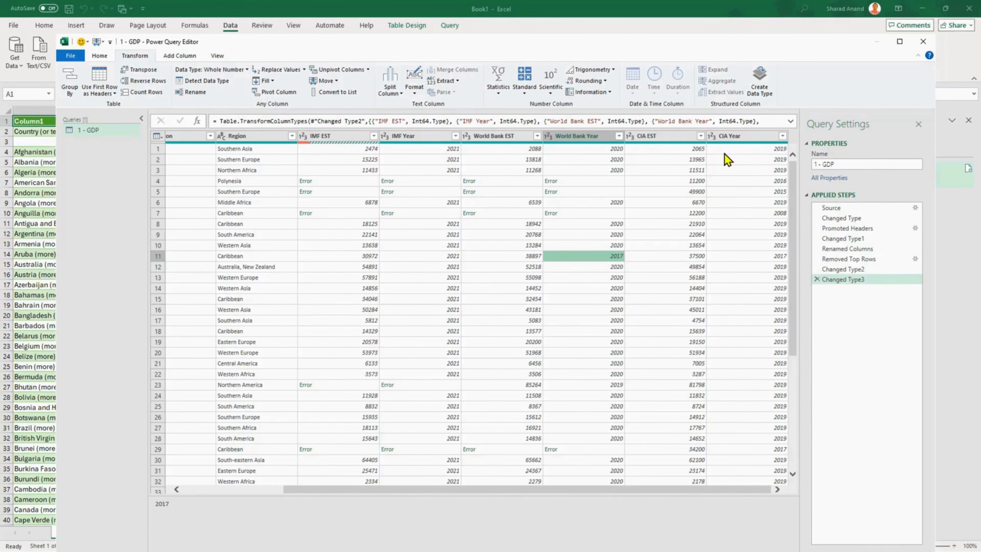
Step: Remove the IMF EST column from the query
left_click(344, 138)
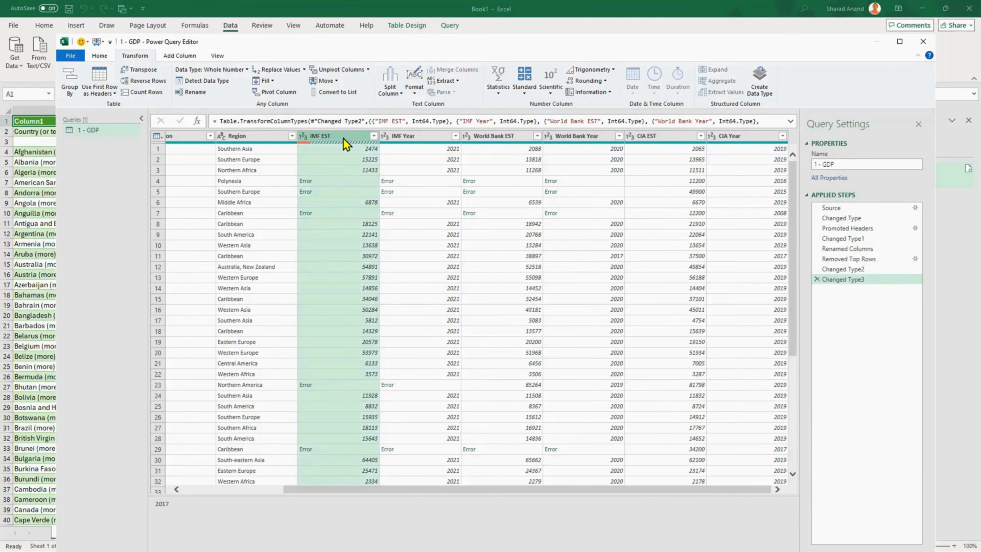
left_click(99, 55)
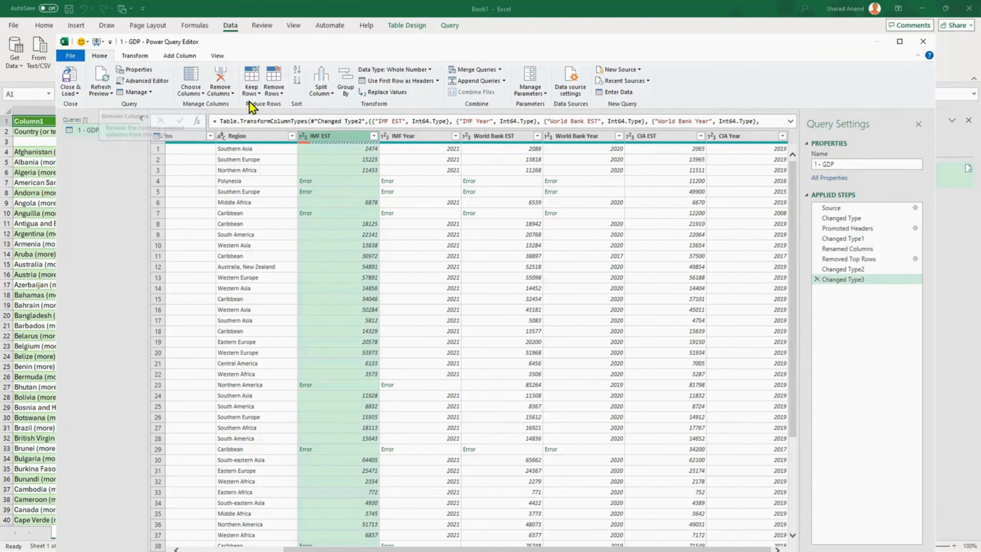
left_click(228, 93)
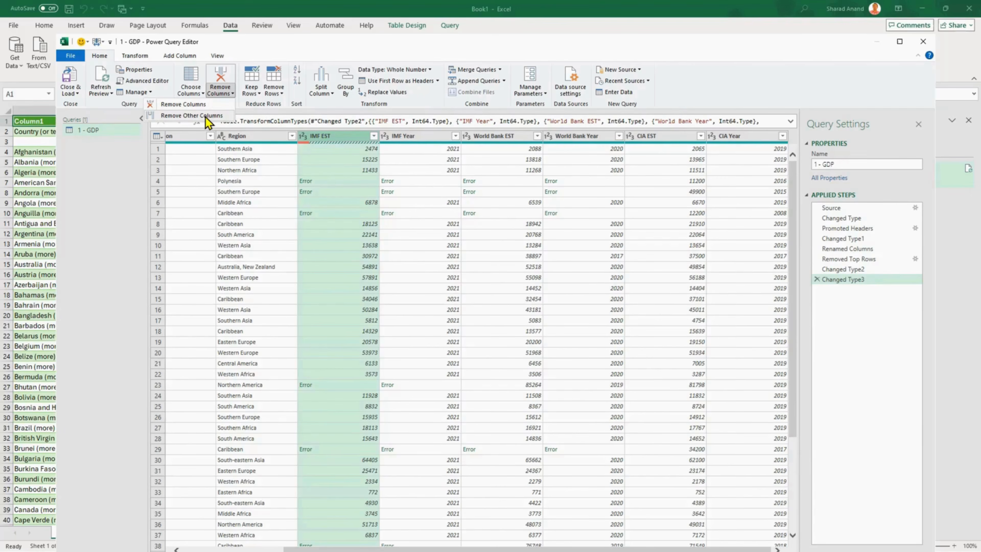
key("Escape")
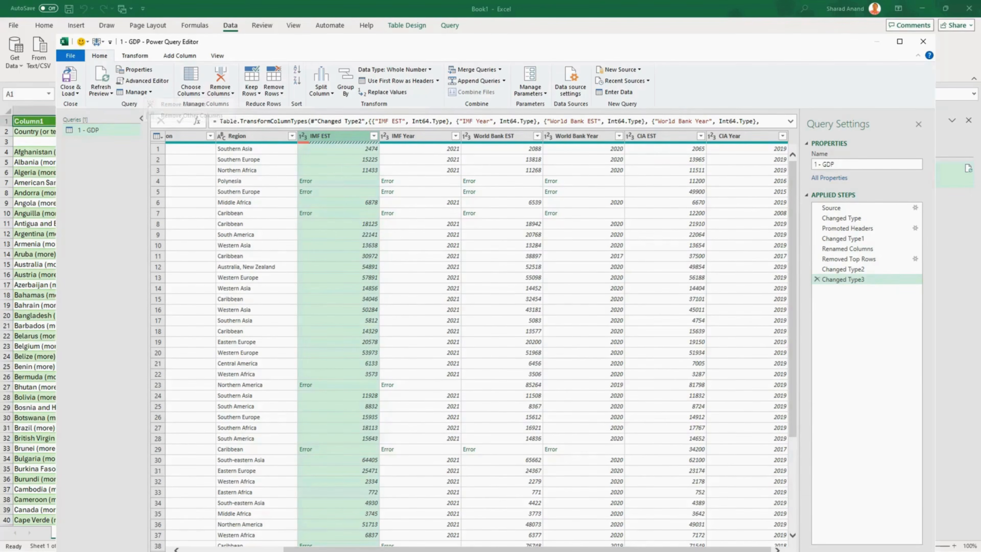
left_click(221, 77)
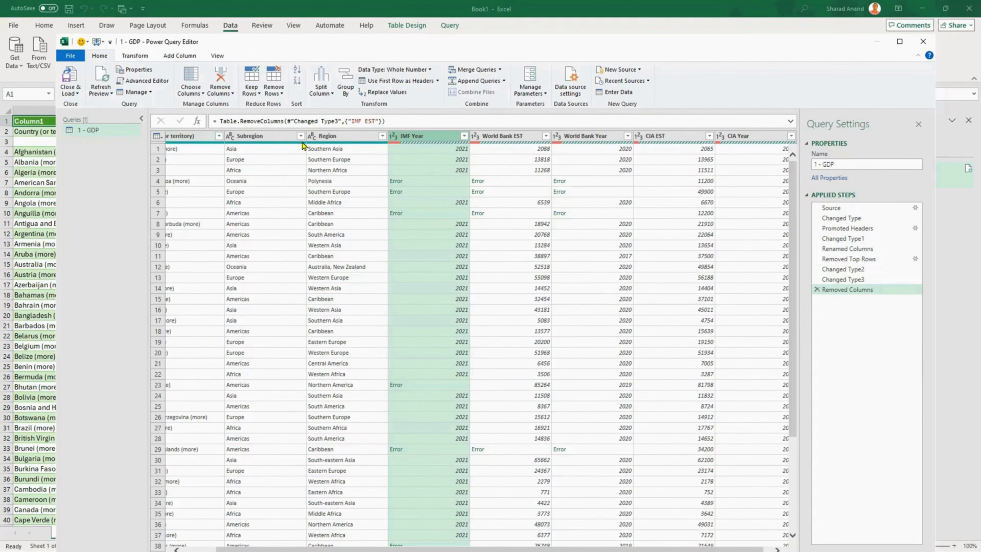
Step: Remove the IMF Year, CIA EST and CIA Year columns together, keeping both World Bank columns
left_click(231, 94)
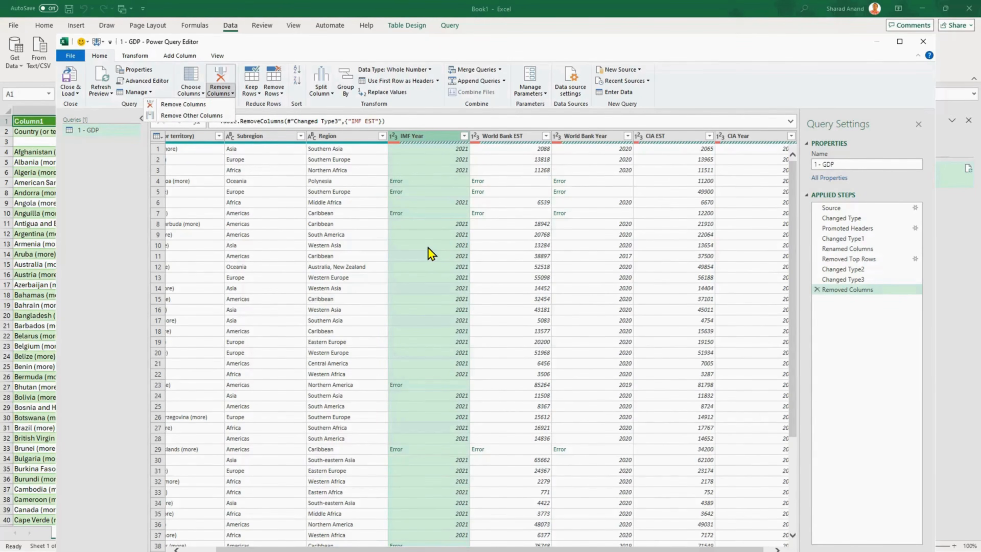
key("Escape")
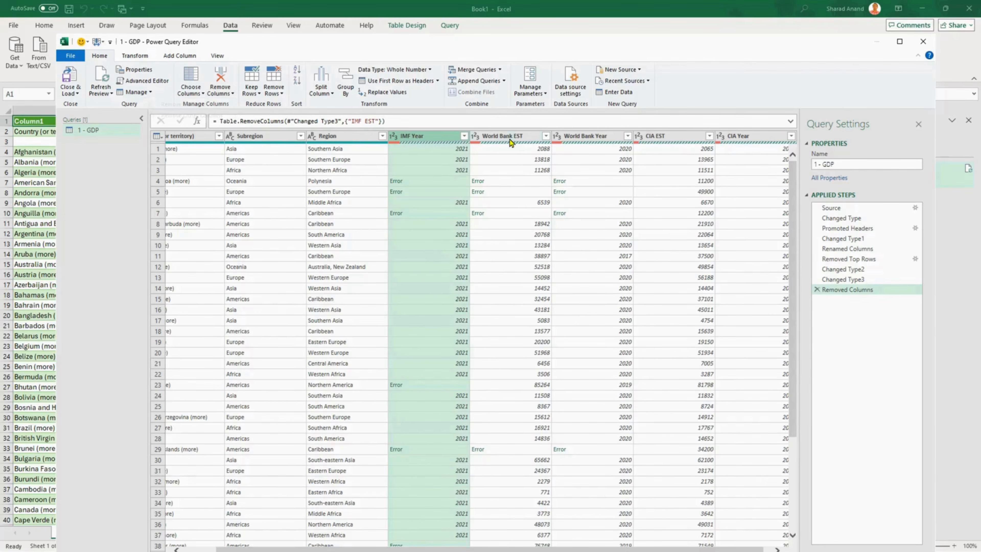
left_click(657, 136, "ctrl")
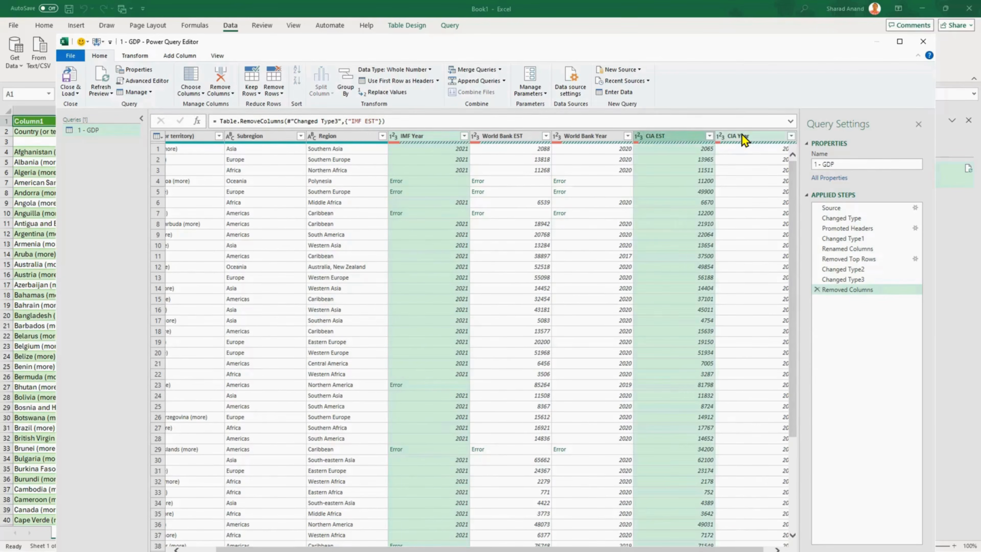
left_click(742, 135, "ctrl")
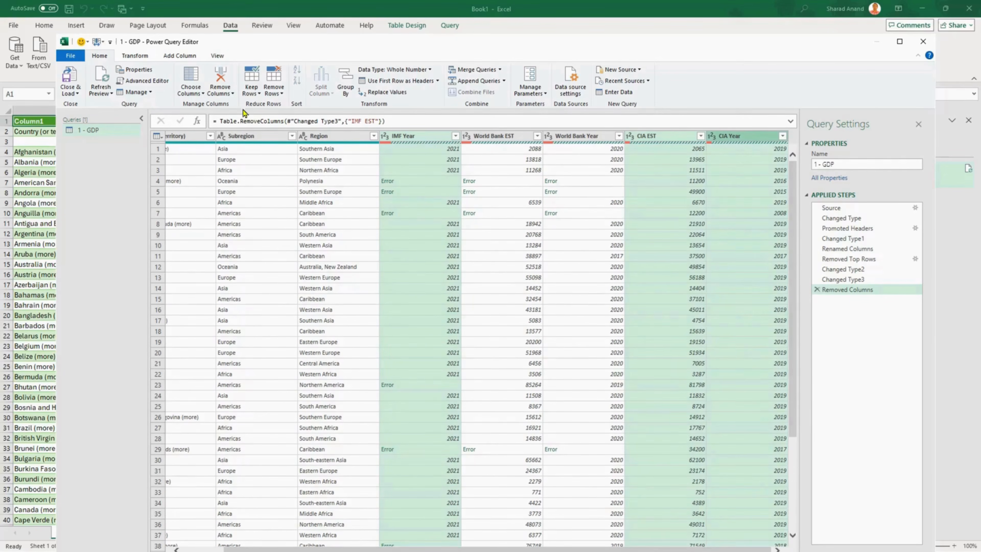
left_click(221, 77)
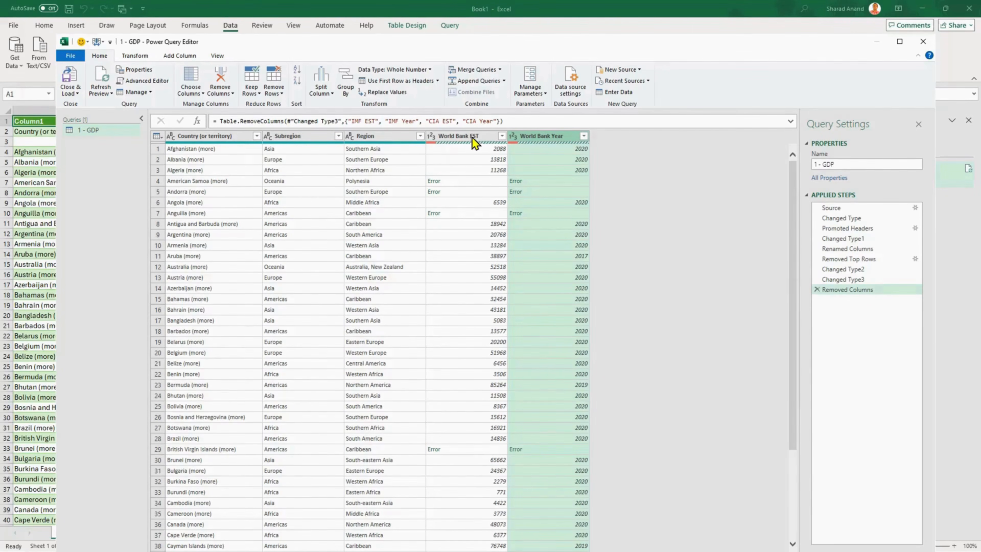
Step: Remove the rows that contain errors in the World Bank EST column
mouse_move(453, 148)
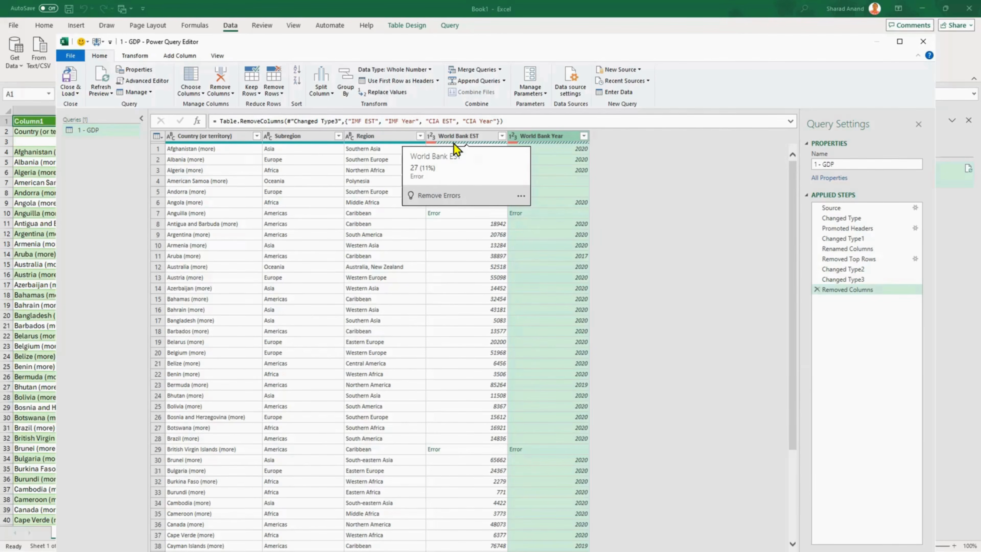
left_click(445, 194)
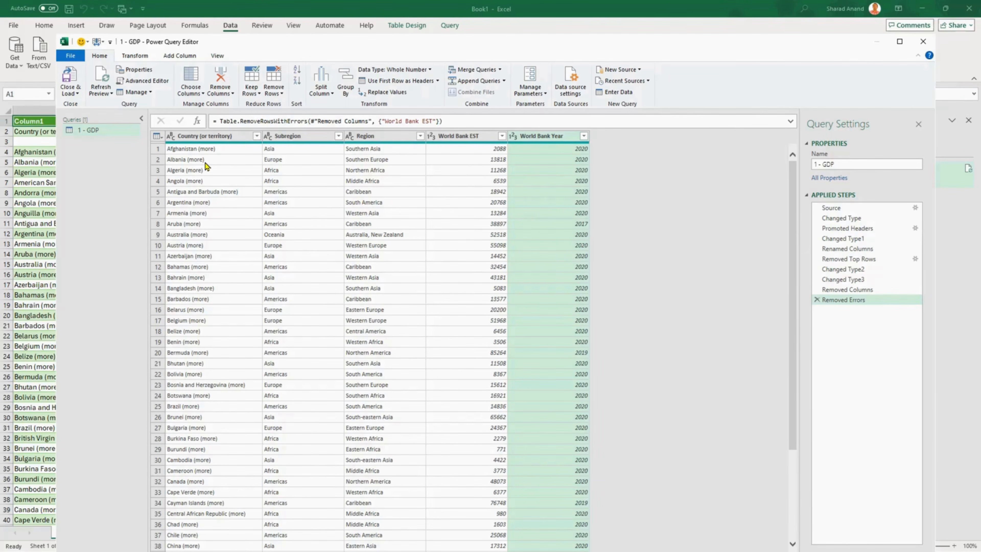
Step: Extract only the text before the "(" delimiter in the Country (or territory) column
left_click(212, 140)
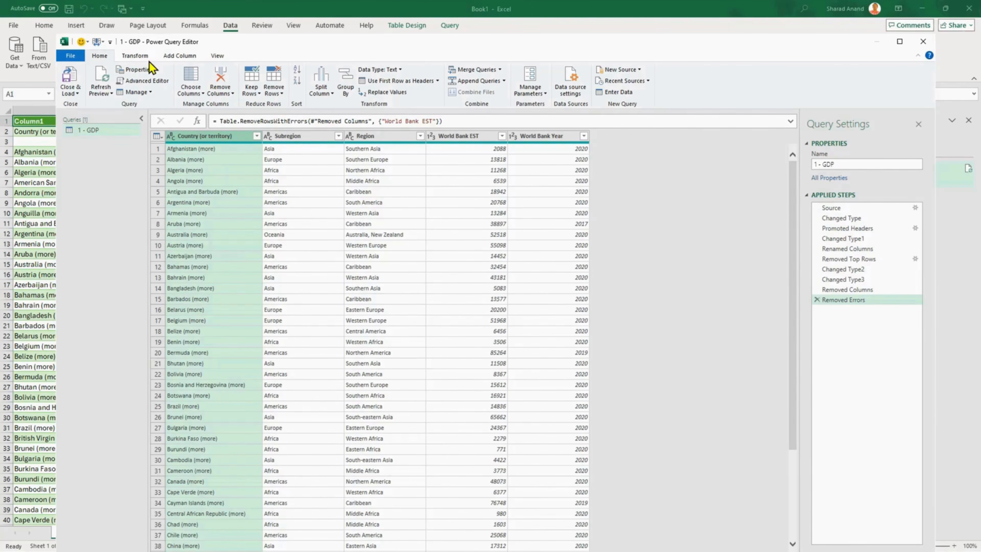
left_click(135, 56)
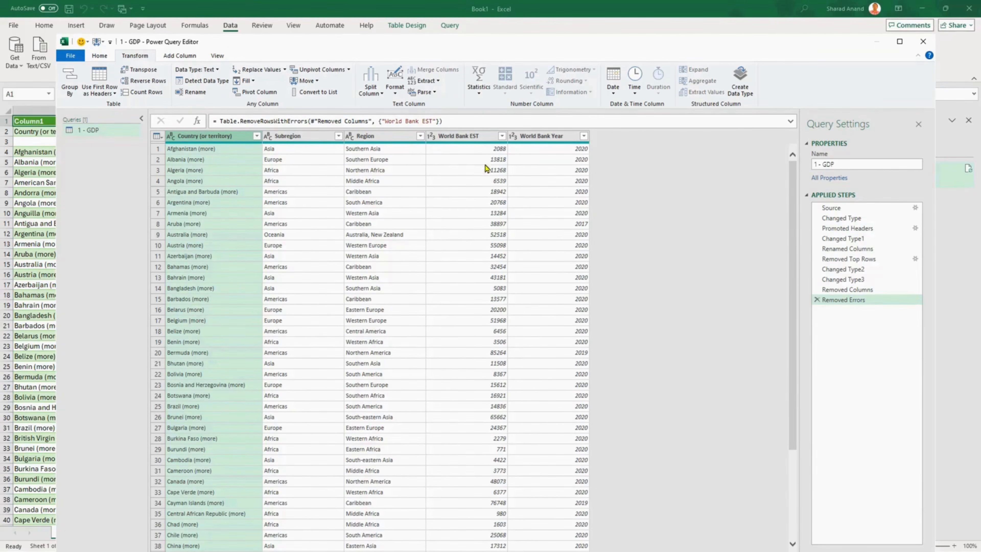
left_click(479, 136)
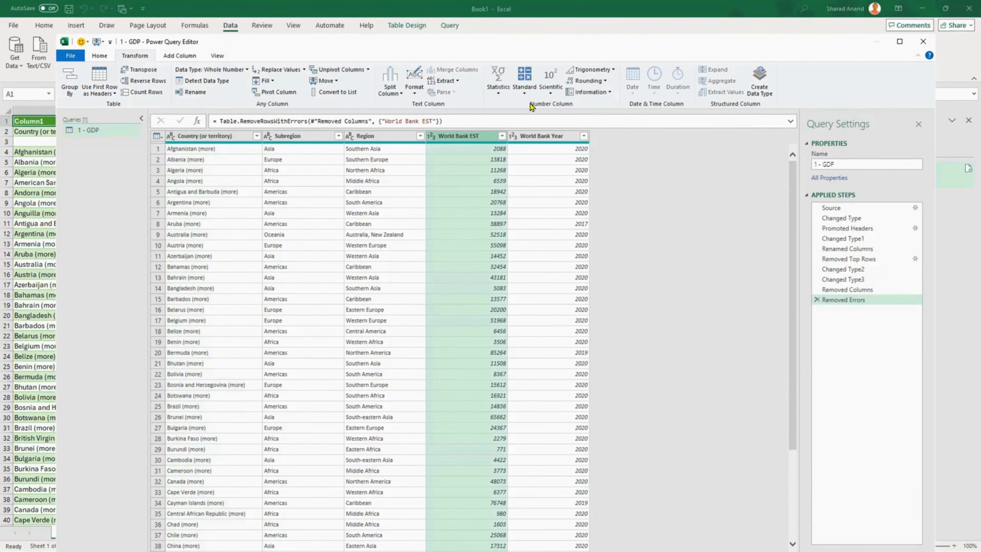
left_click(175, 140)
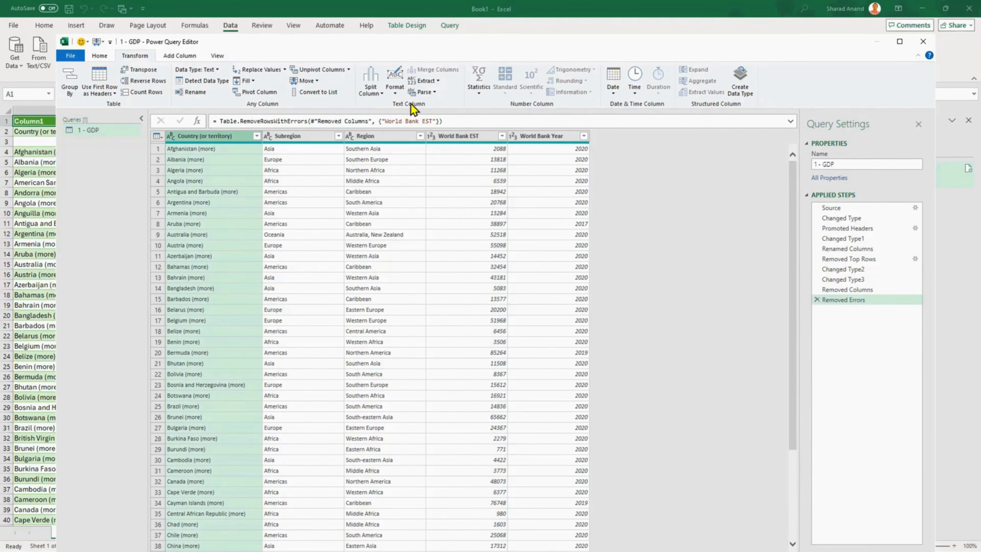
left_click(435, 83)
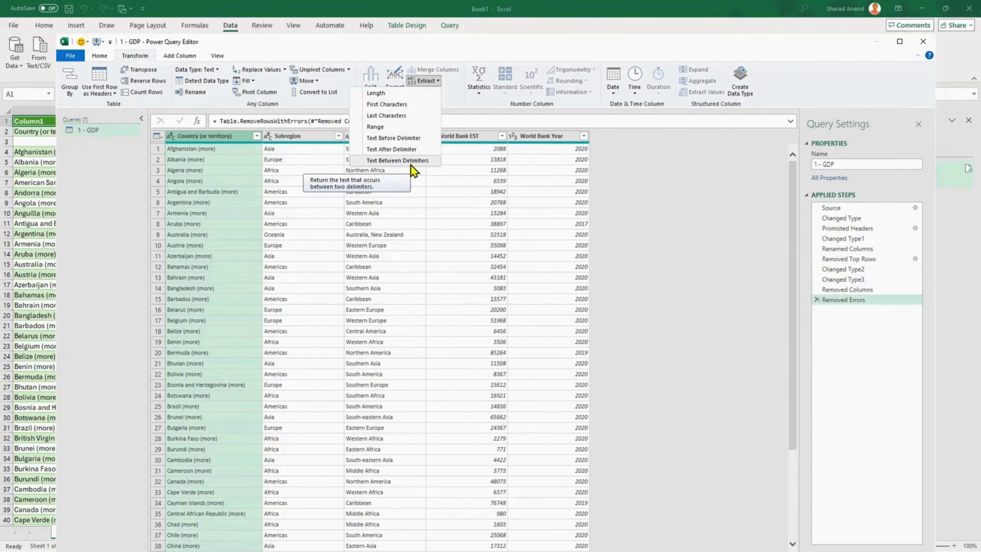
left_click(392, 139)
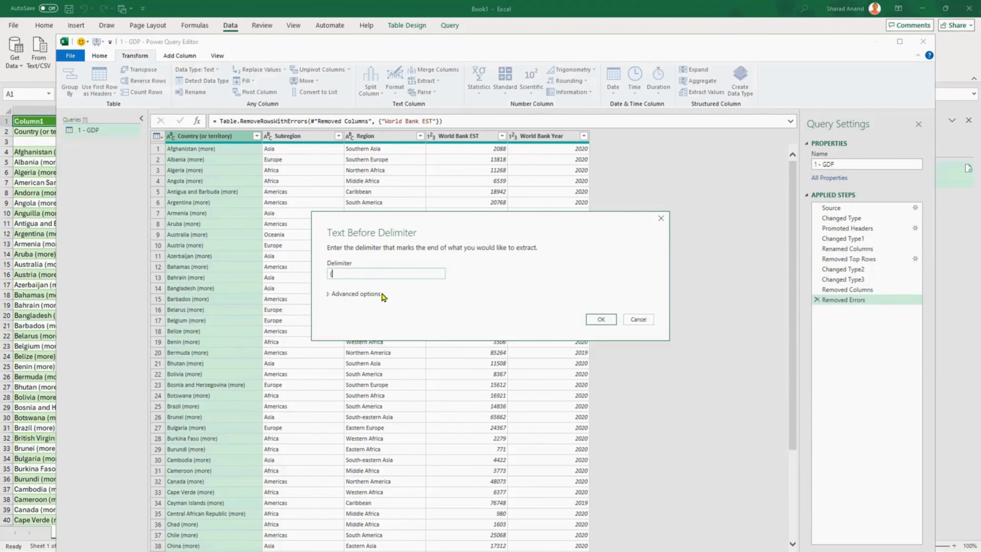
left_click(600, 319)
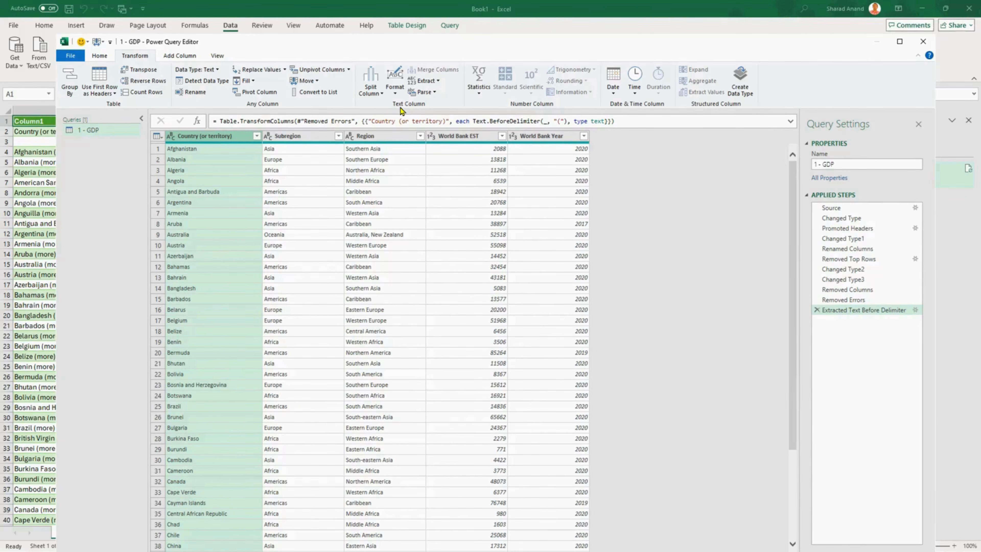
Step: Try splitting the Country (or territory) column by lowercase to uppercase, and delete that applied step
left_click(372, 92)
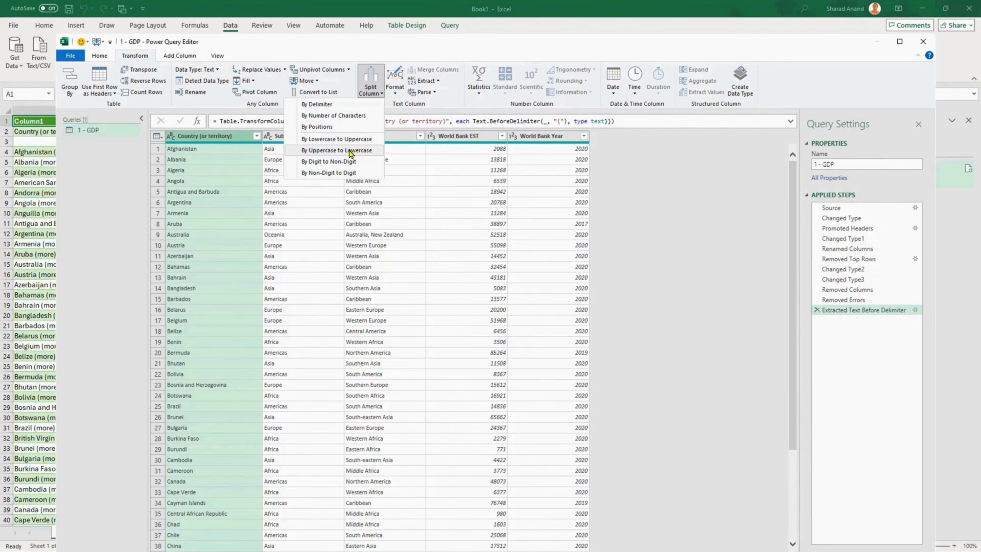
left_click(350, 140)
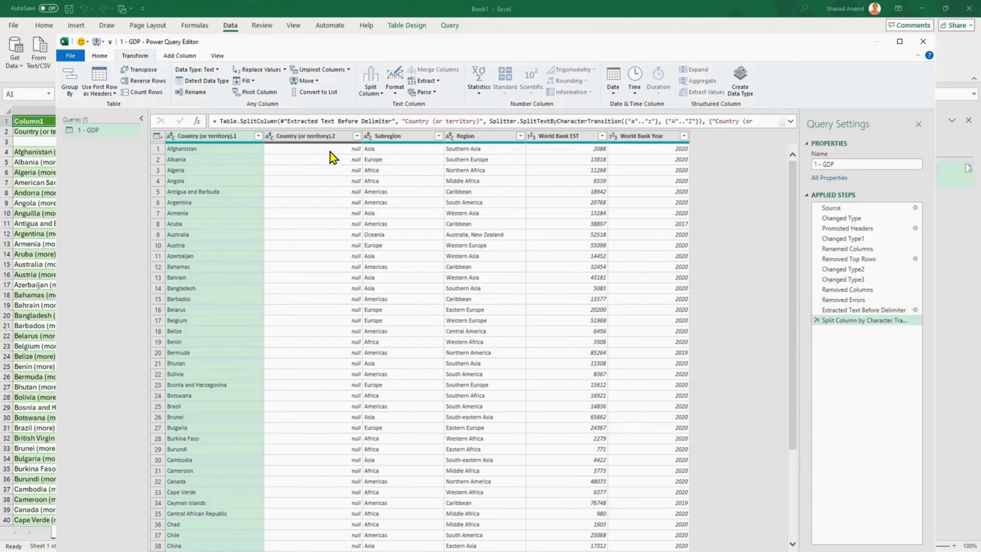
left_click(817, 320)
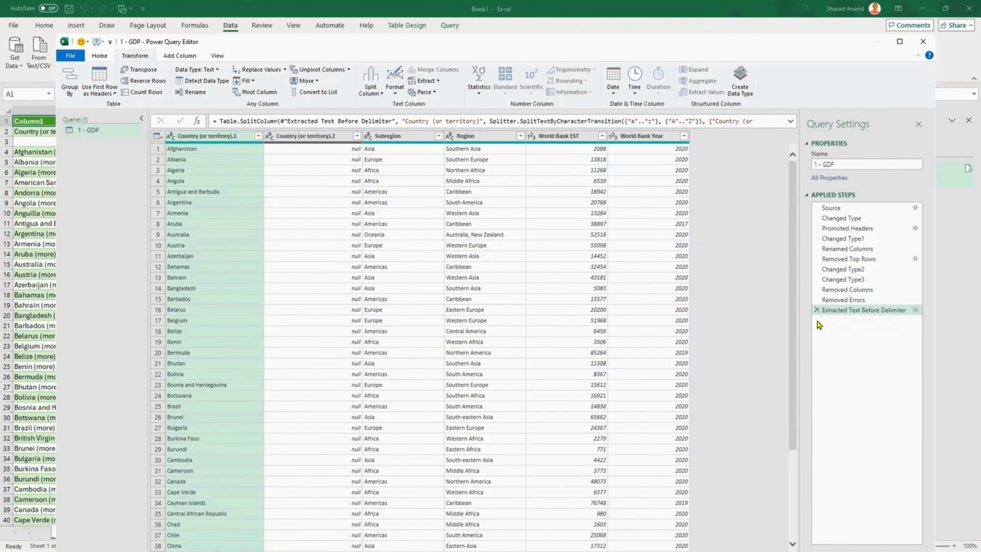
Step: Try converting the country names to uppercase, and delete the resulting applied step
left_click(377, 96)
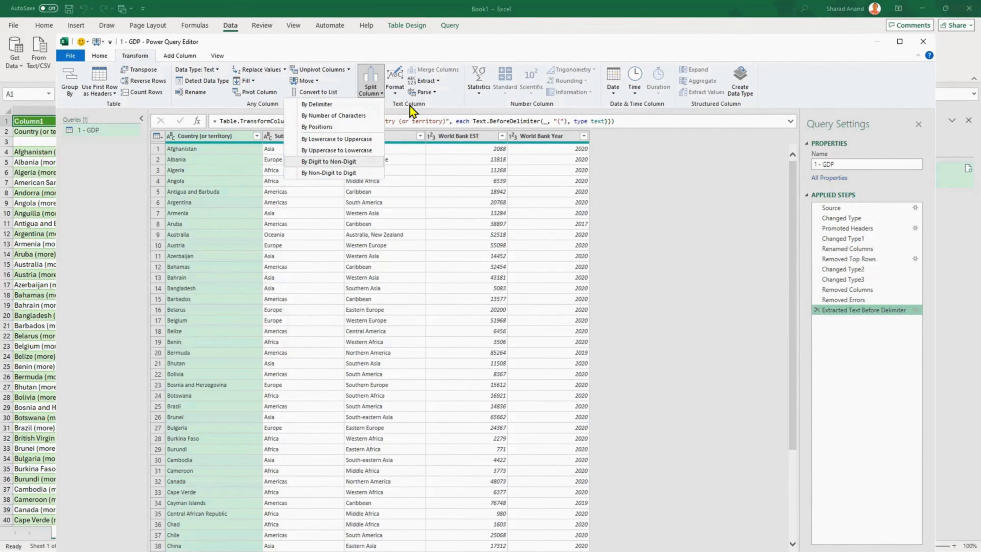
left_click(394, 94)
left_click(395, 93)
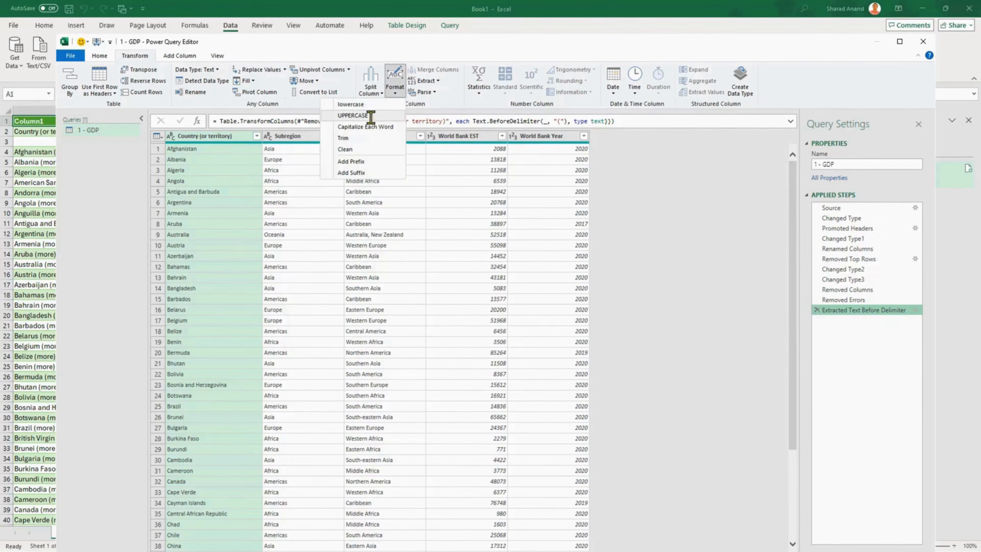
left_click(370, 117)
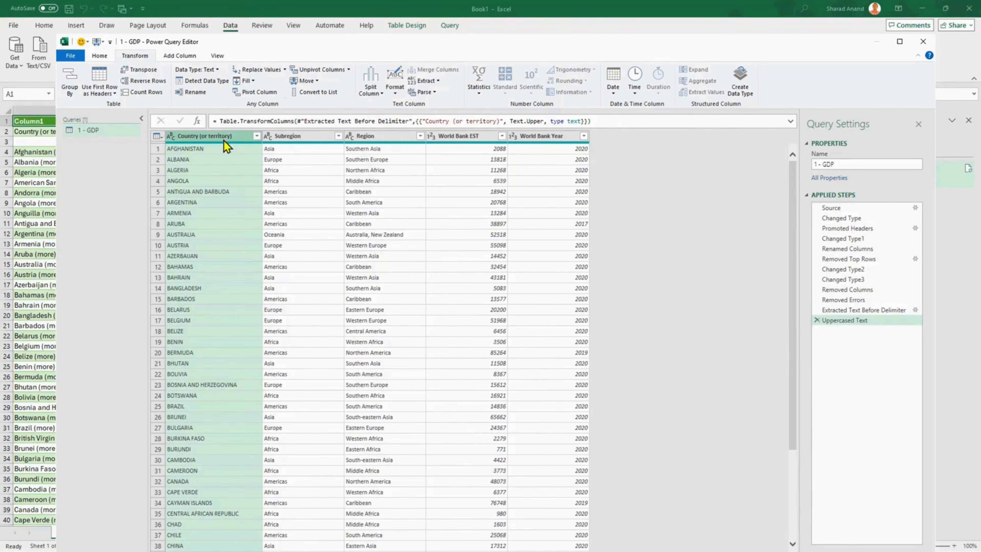
left_click(817, 320)
Step: Try capitalizing each word of the country names, and delete that applied step
left_click(399, 89)
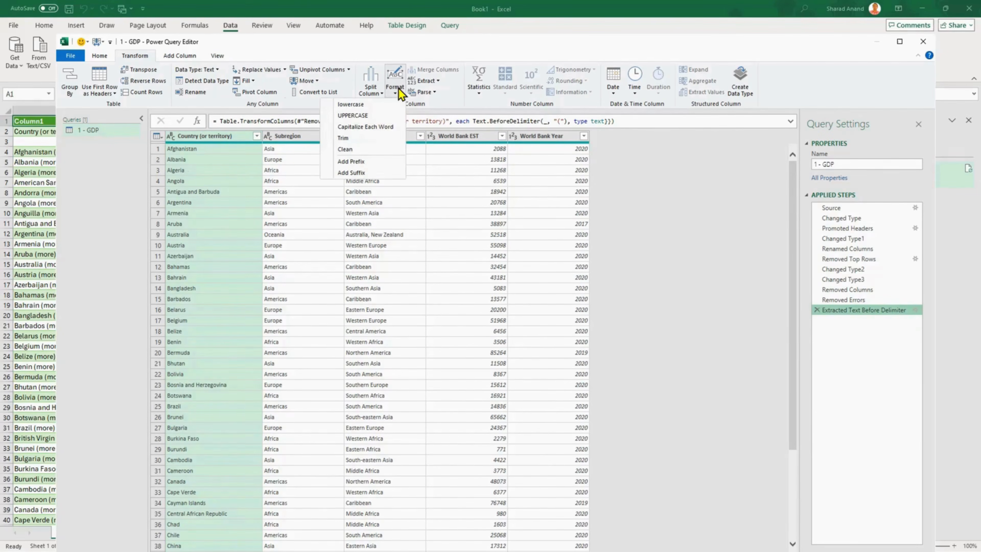
left_click(377, 128)
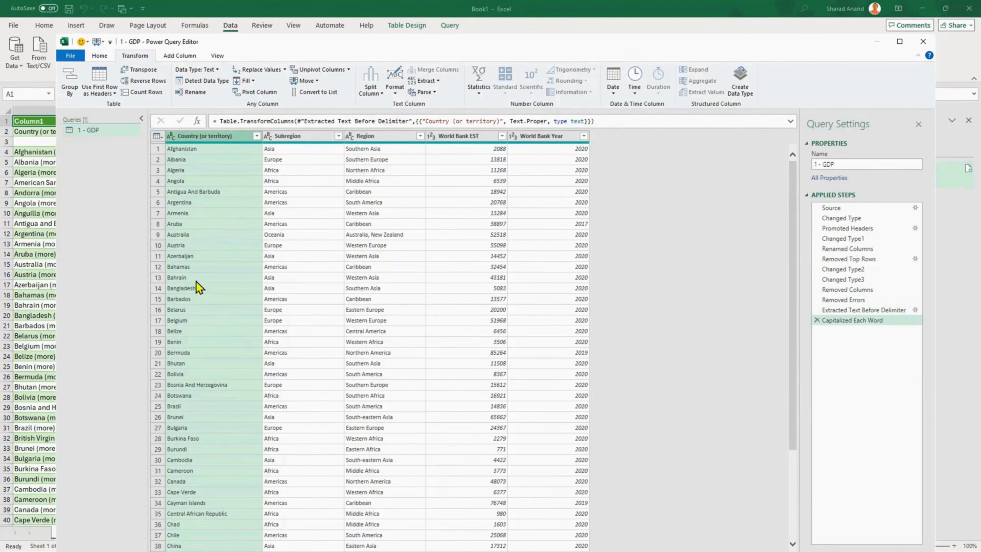
left_click(817, 320)
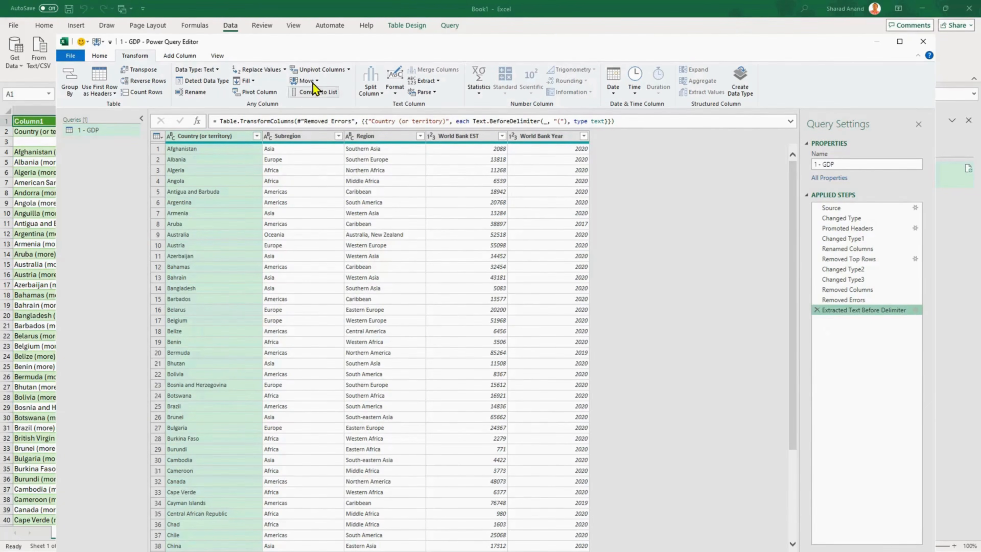
Step: Apply the Trim and Clean text formats to the Country (or territory) column
left_click(391, 93)
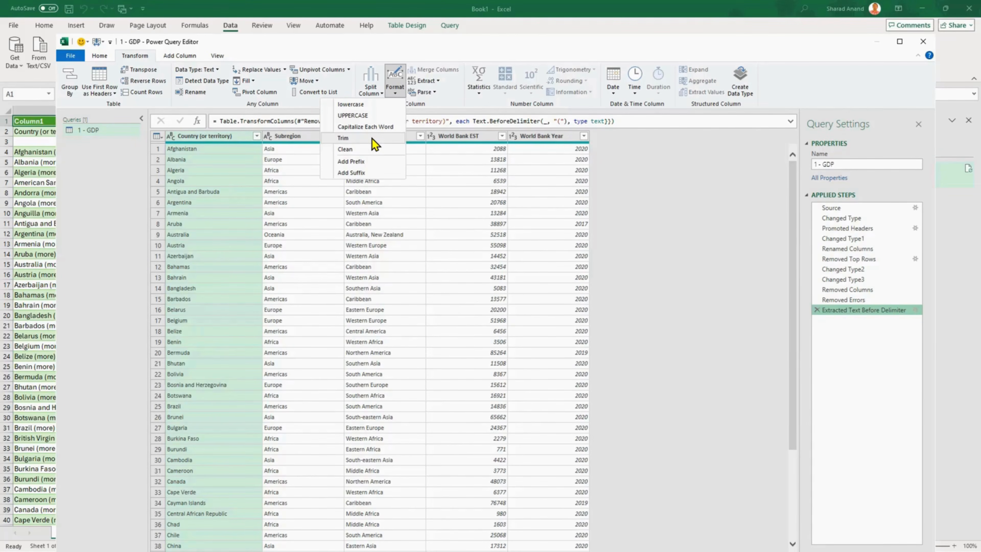
left_click(373, 139)
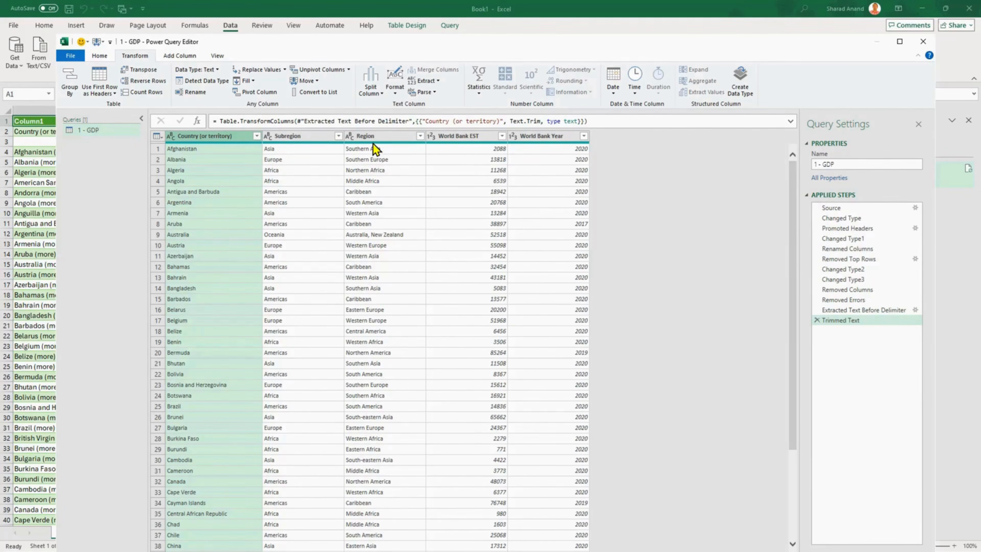
left_click(395, 95)
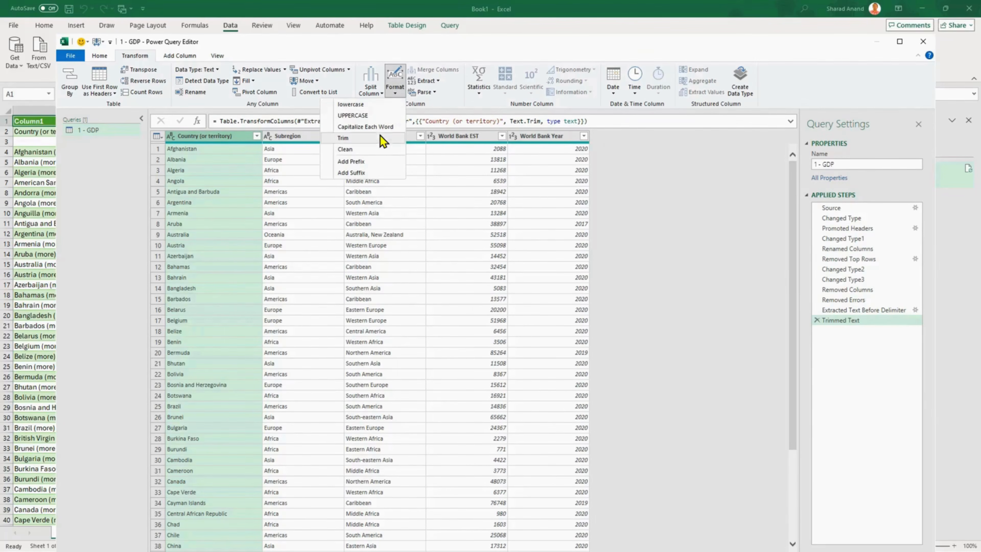
left_click(377, 148)
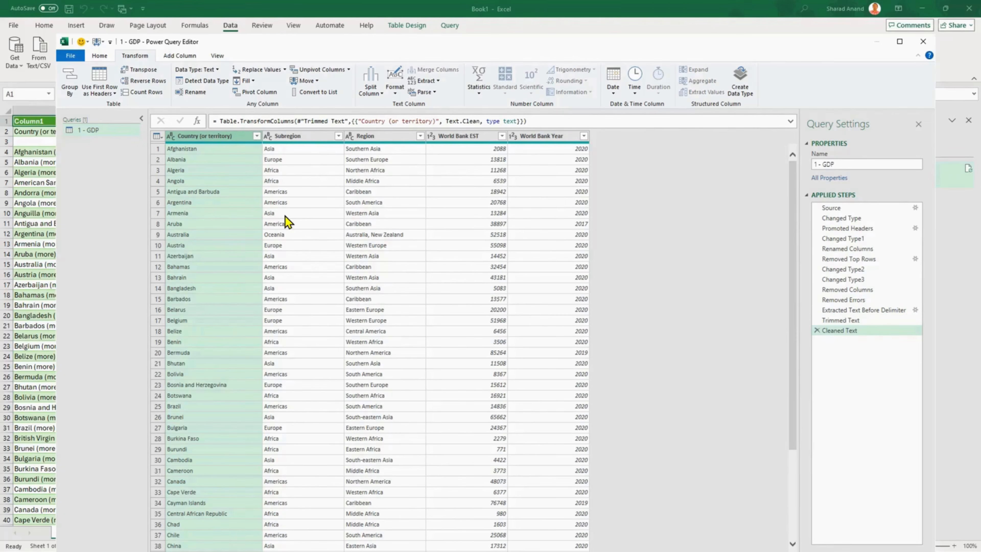
left_click(395, 90)
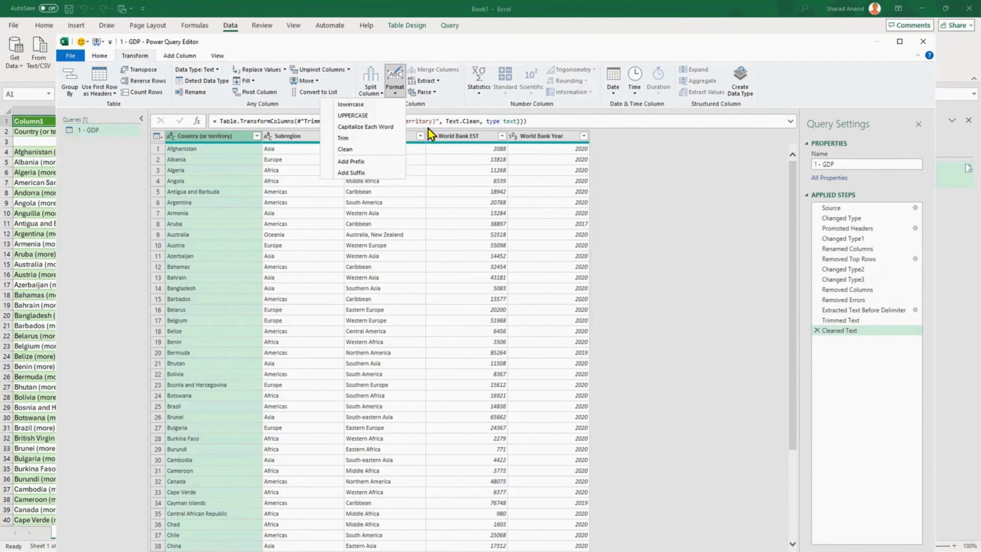
left_click(404, 194)
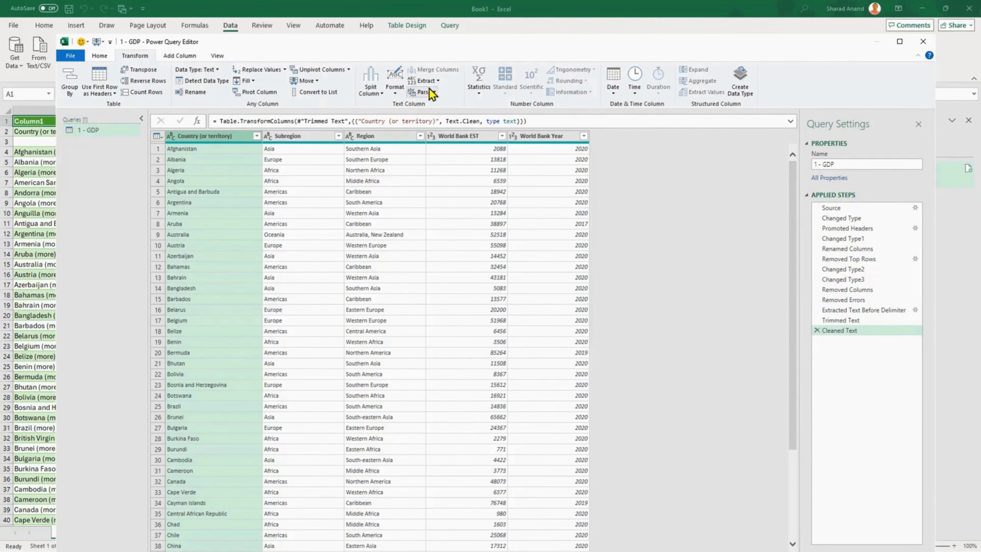
left_click(489, 138)
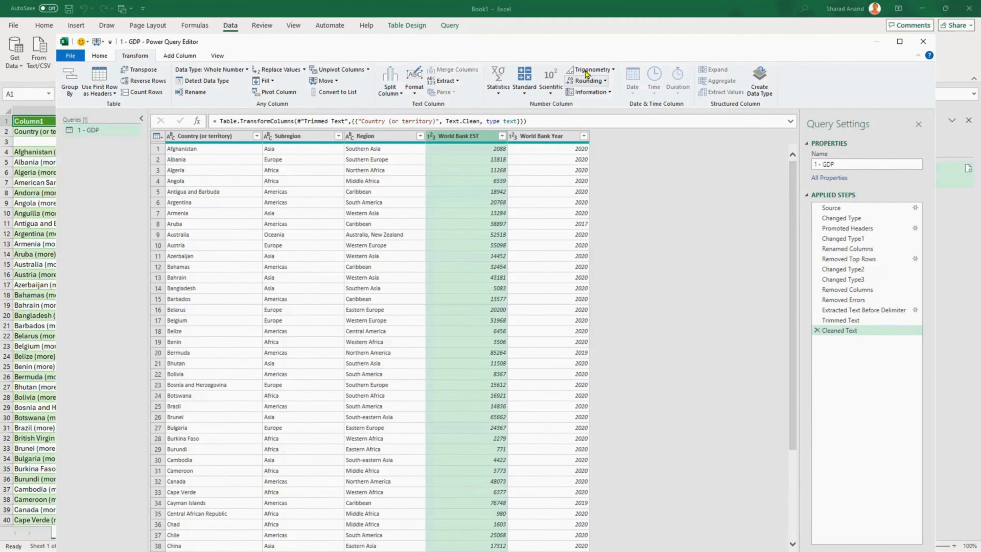
left_click(587, 93)
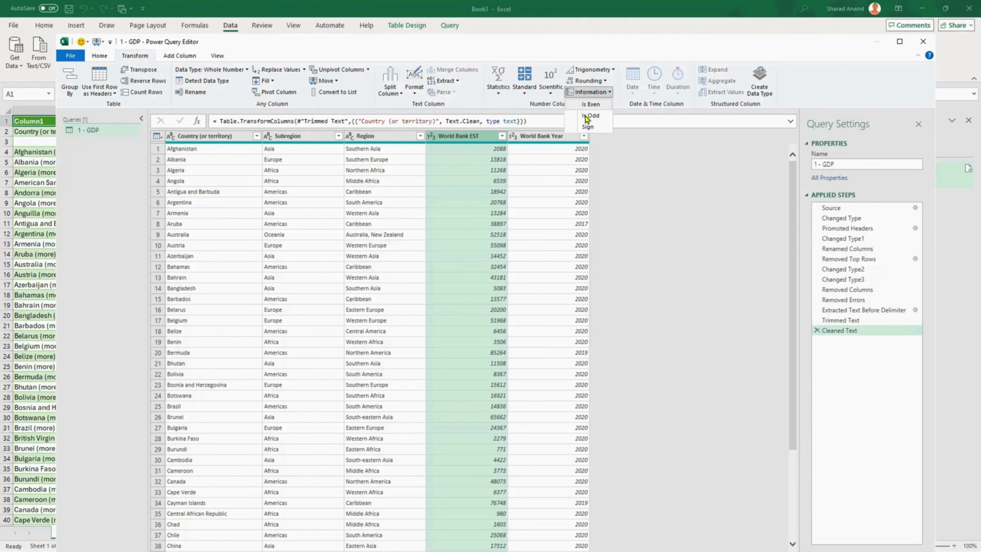
left_click(598, 81)
left_click(600, 71)
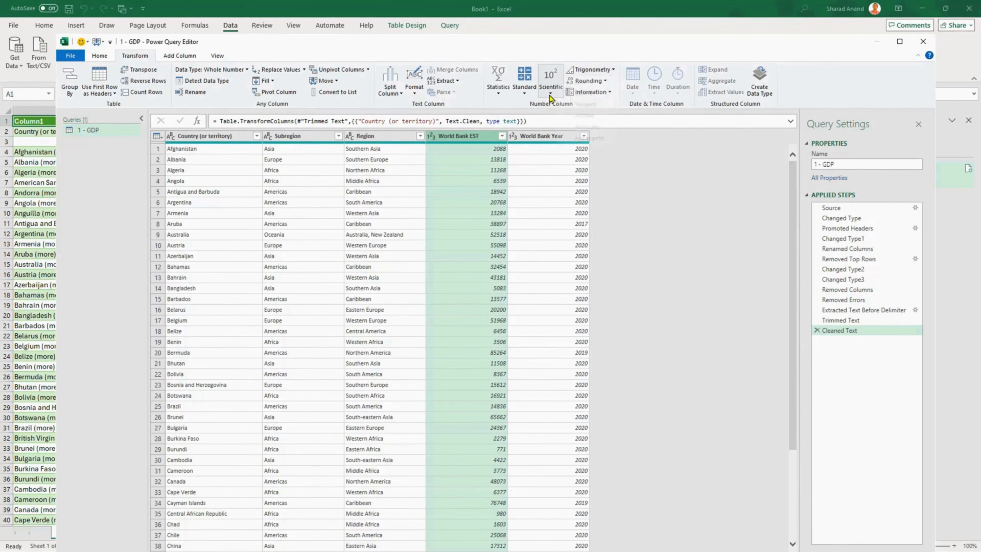
left_click(551, 83)
left_click(525, 81)
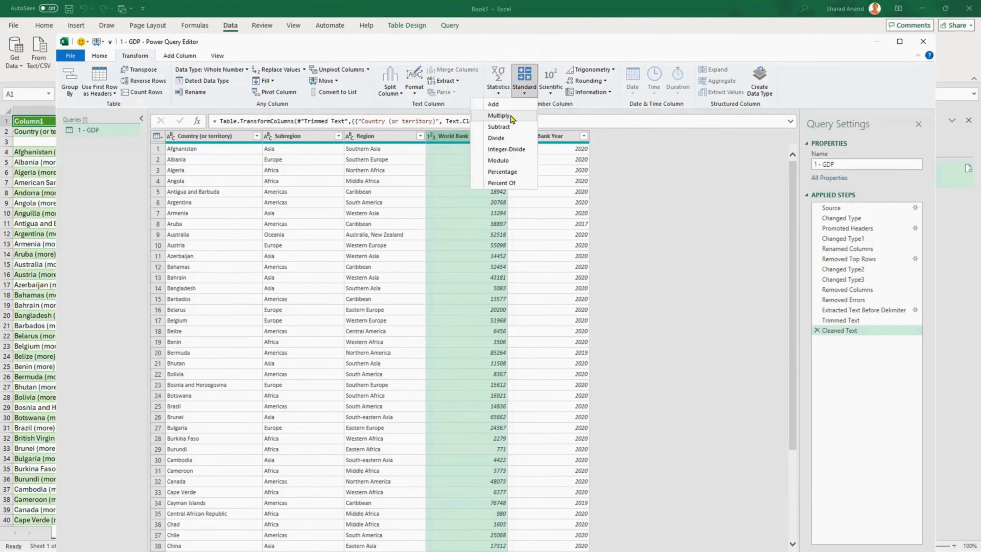
left_click(555, 41)
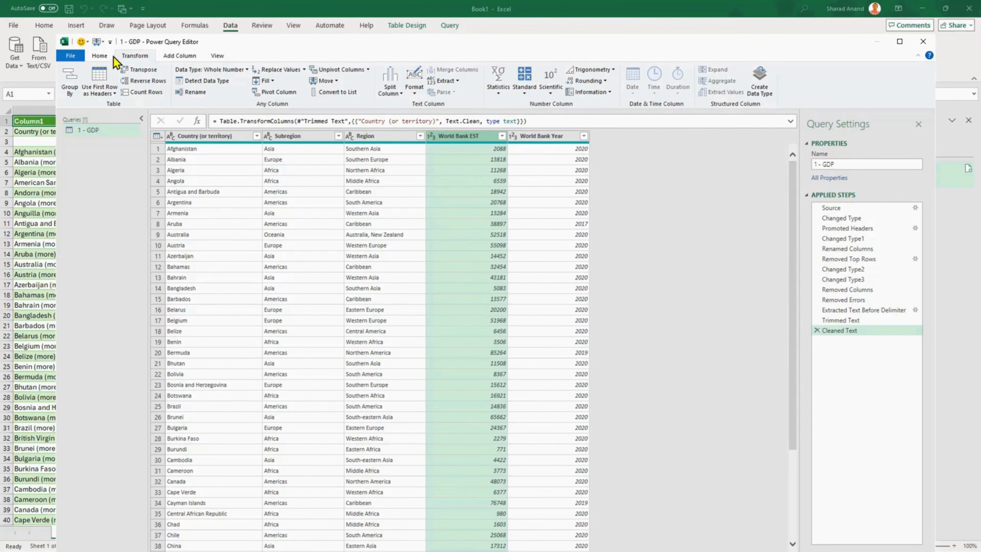
Step: Sort the table by World Bank EST in descending order
left_click(99, 57)
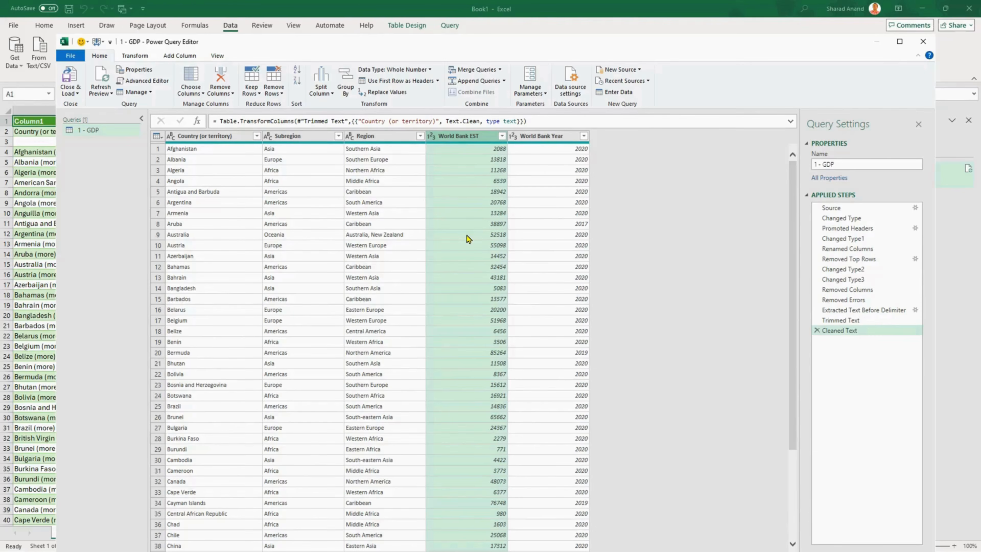
left_click(502, 136)
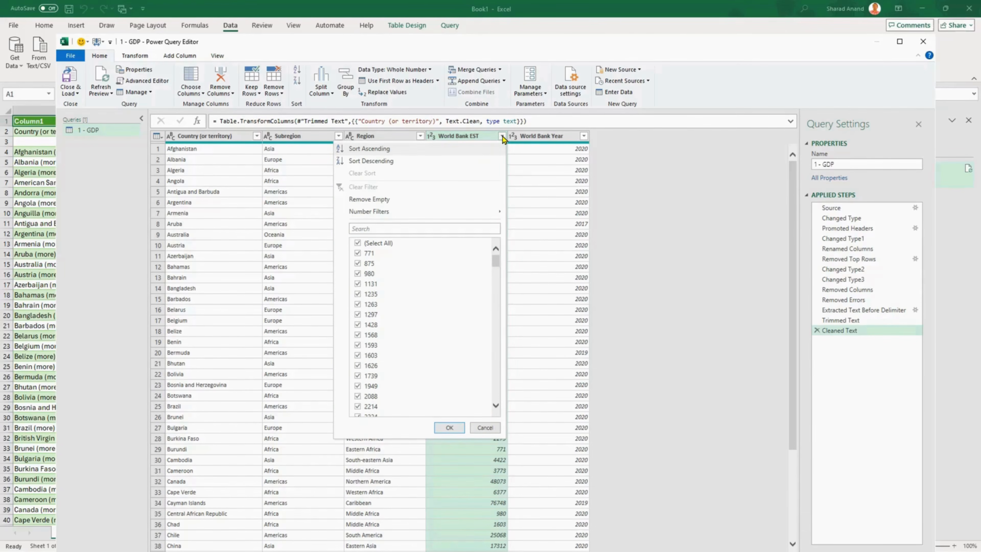
left_click(414, 161)
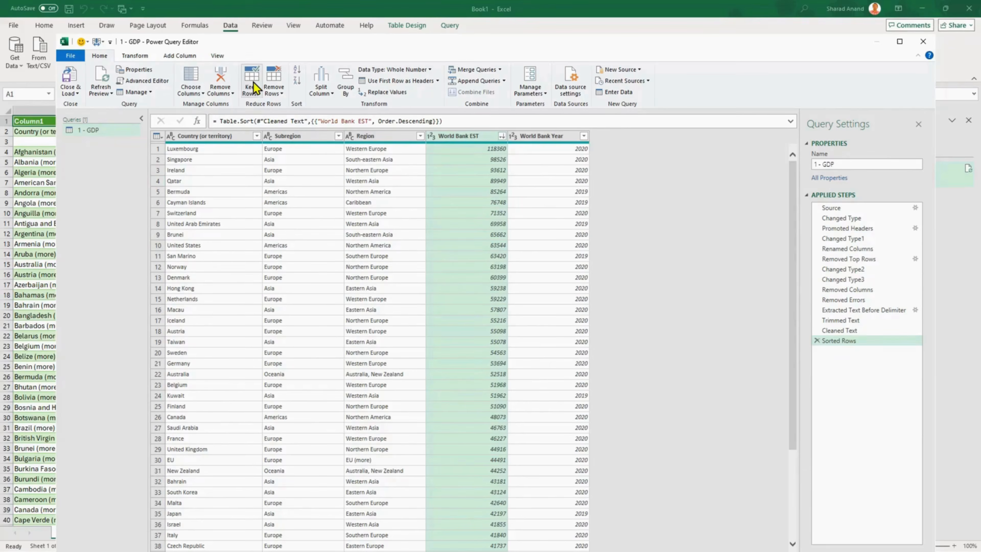
Step: Keep only the top 25 rows of the sorted table
left_click(252, 96)
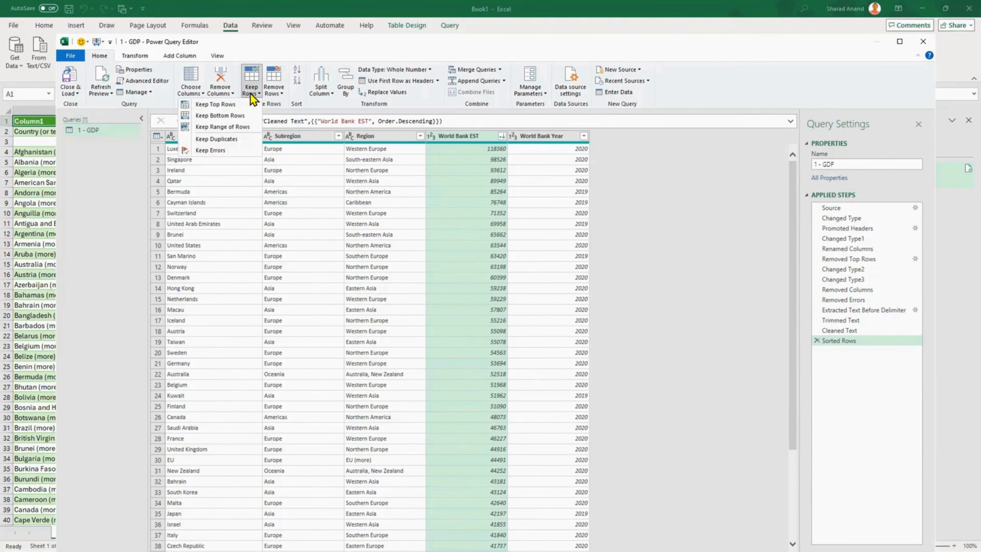
left_click(248, 105)
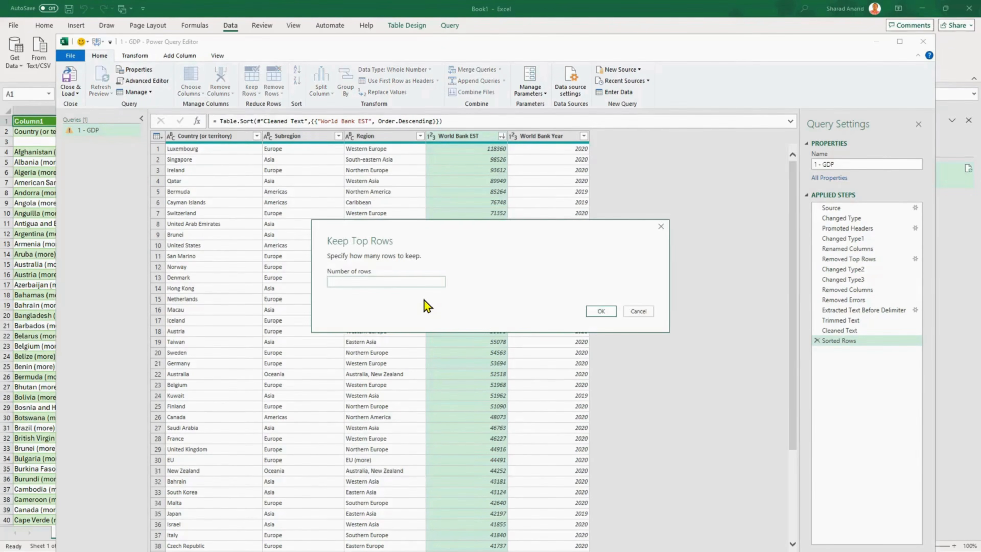
type("25")
left_click(601, 311)
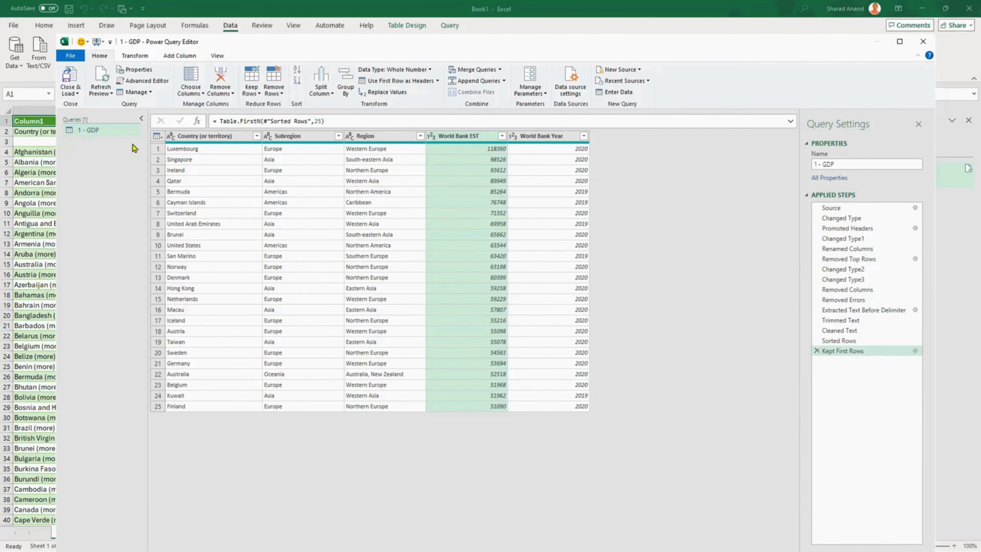
Step: Close the query editor and load the GDP query result into its worksheet table
left_click(73, 92)
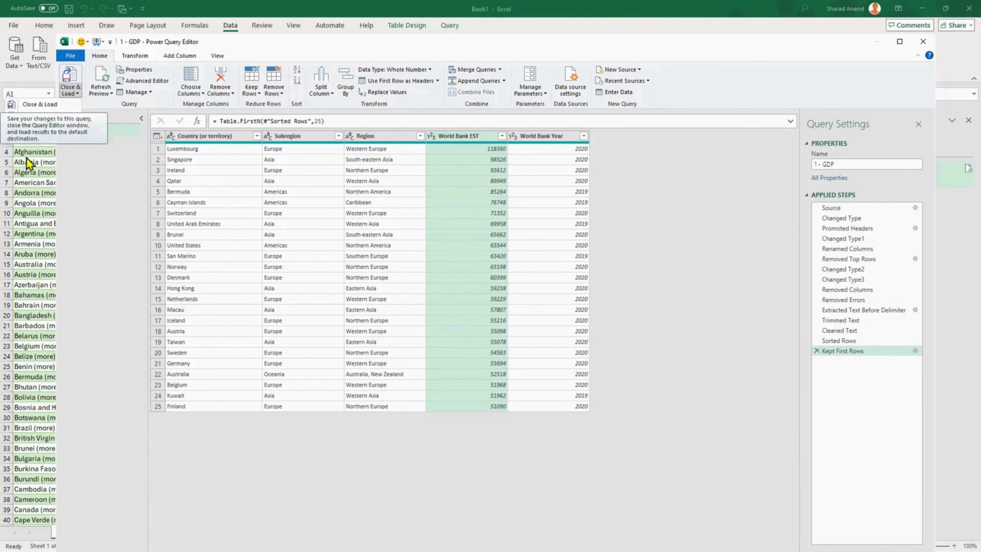
left_click(75, 94)
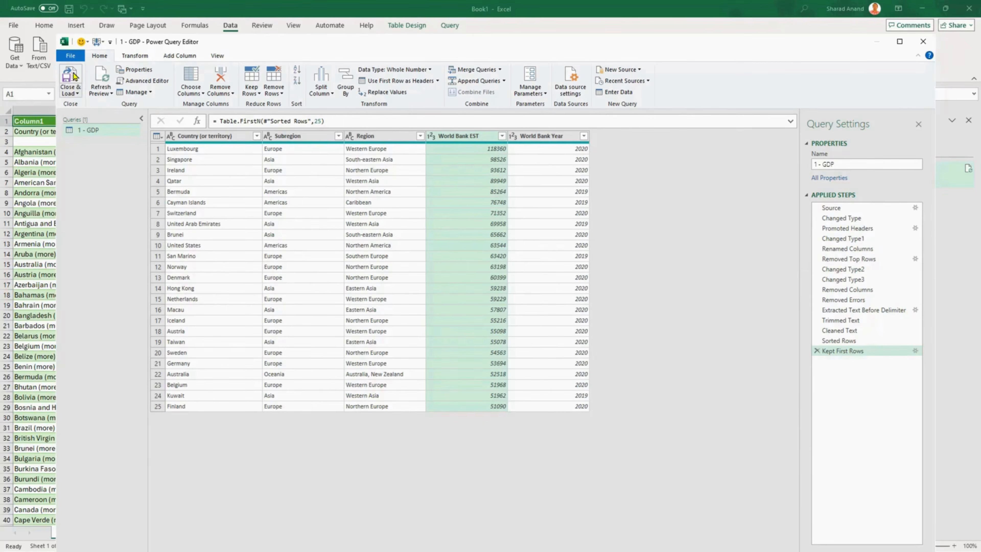
left_click(73, 79)
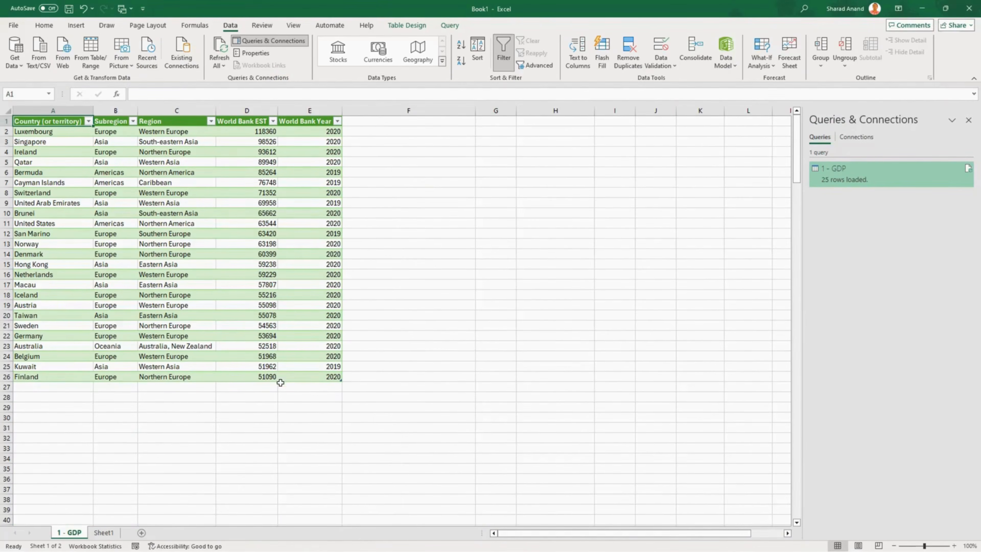
left_click(302, 377)
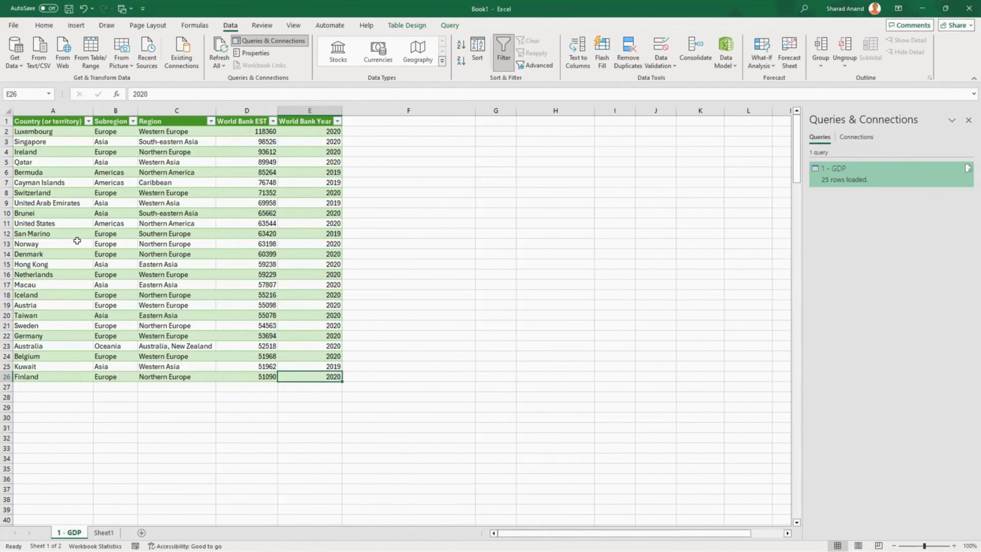
Step: Try a light blue table style on the loaded GDP table, and restore the green style
left_click(114, 223)
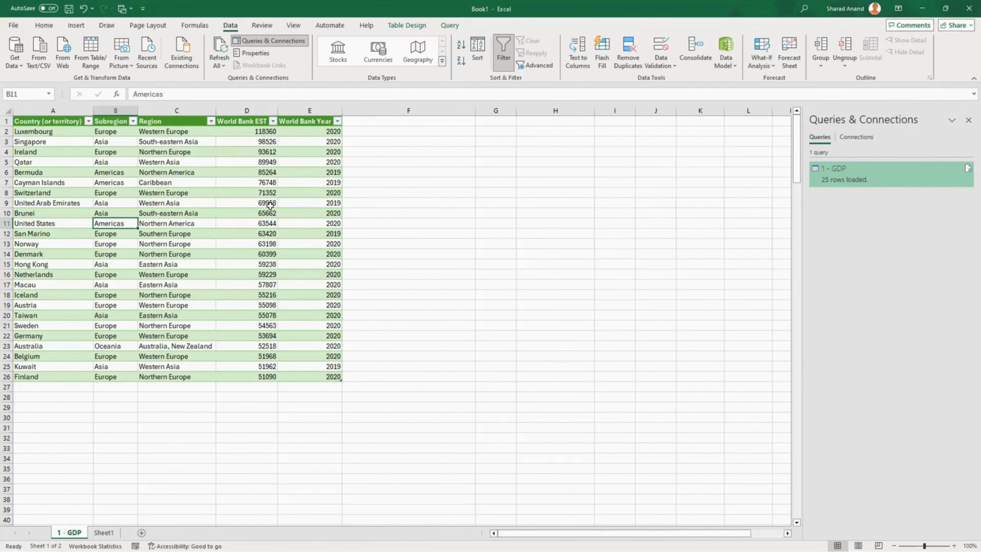
left_click(407, 25)
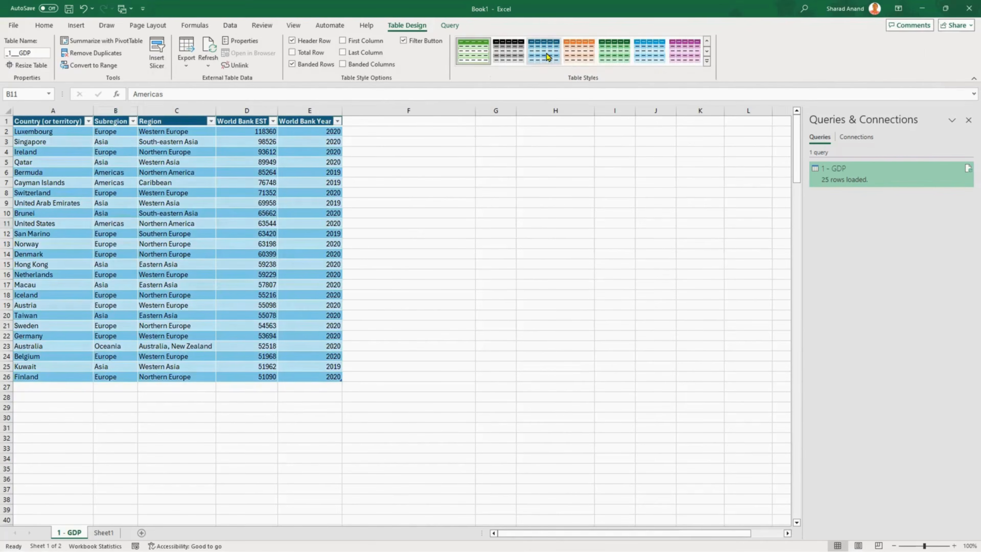
left_click(649, 54)
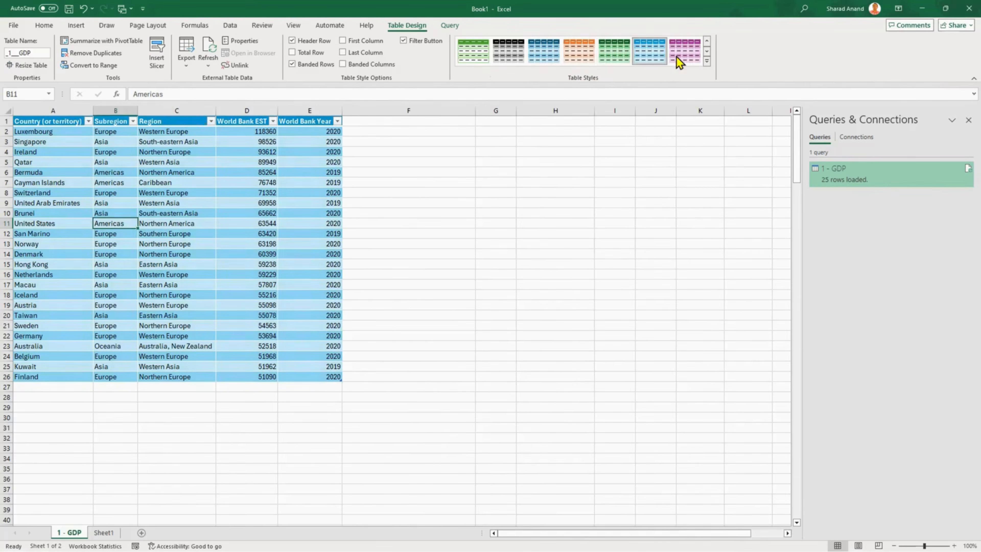
left_click(480, 58)
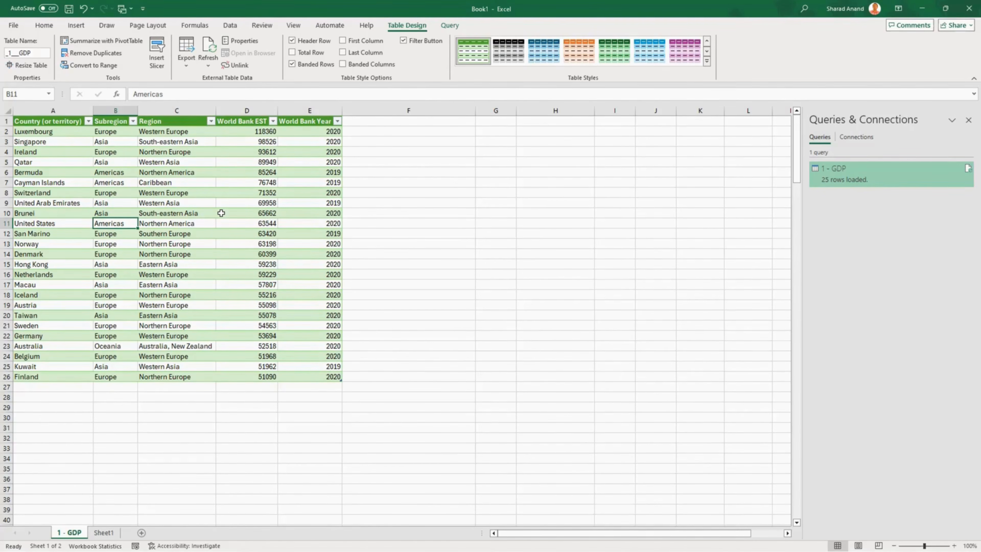
Step: Save the workbook as "GDP - Top 25" in the Course Files folder
left_click(69, 8)
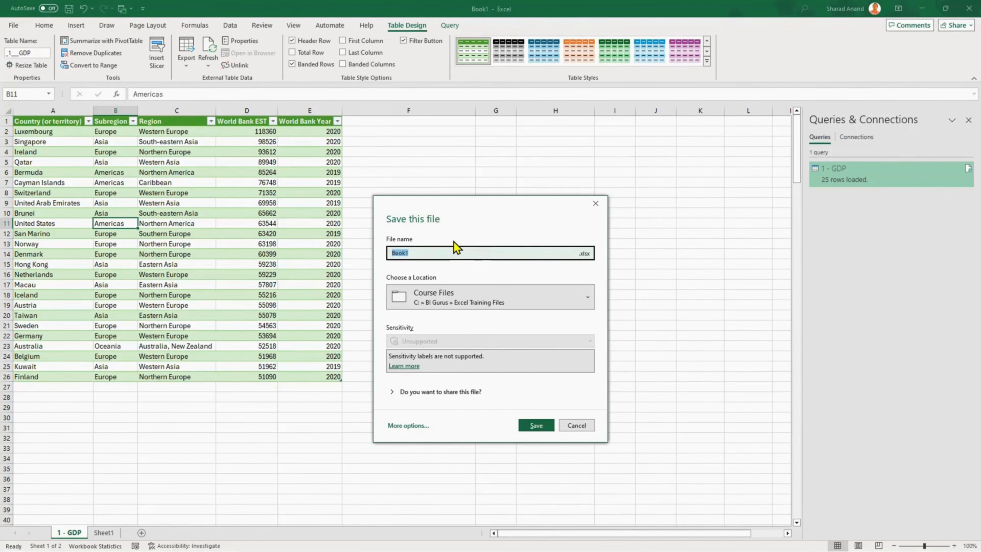
type("GD")
type("P - Training")
type(" T")
key("BackSpace")
key("BackSpace")
key("BackSpace")
key("BackSpace")
key("BackSpace")
key("BackSpace")
key("BackSpace")
key("BackSpace")
key("BackSpace")
type("op 25")
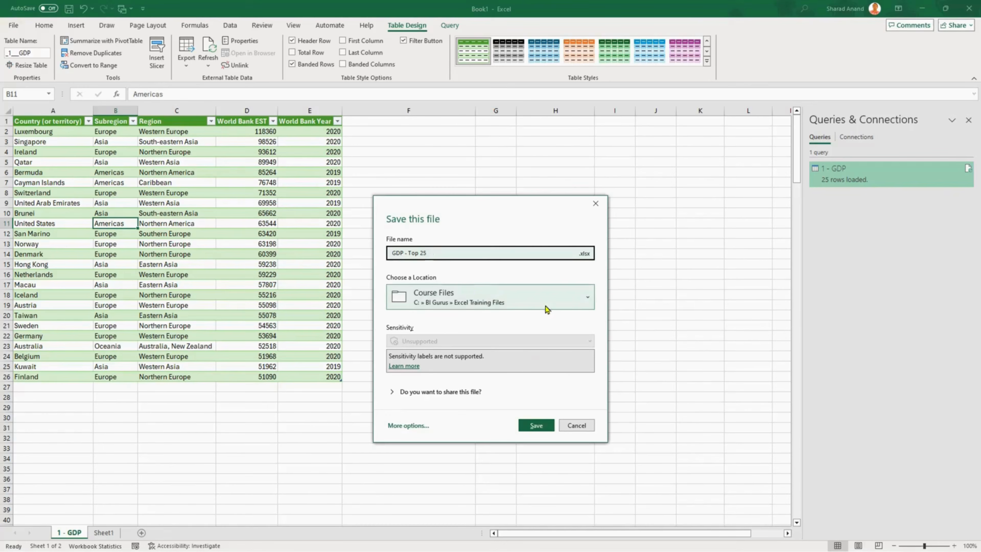
left_click(532, 427)
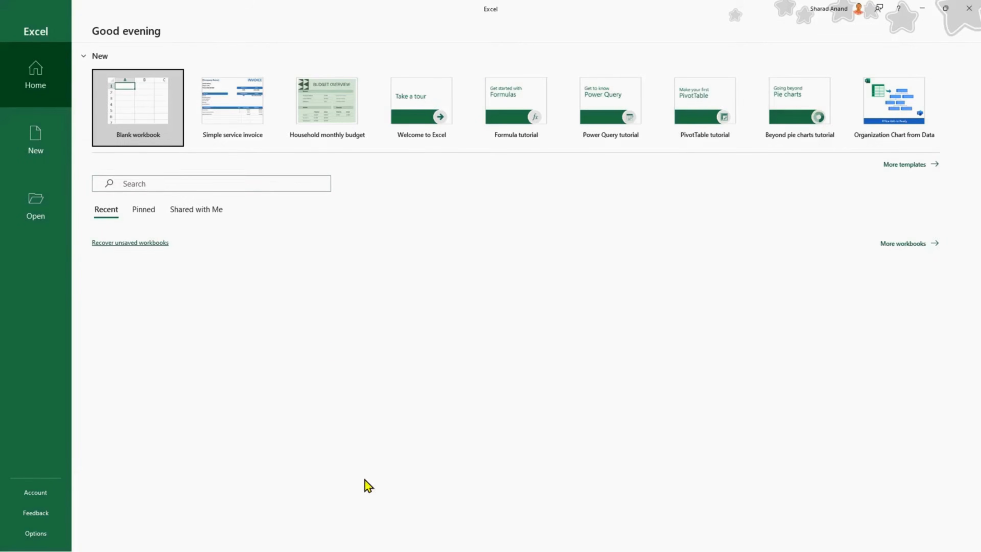
Step: Create a blank workbook and browse the Get Data source categories, including files, databases, Power Platform, online services and other sources
left_click(143, 85)
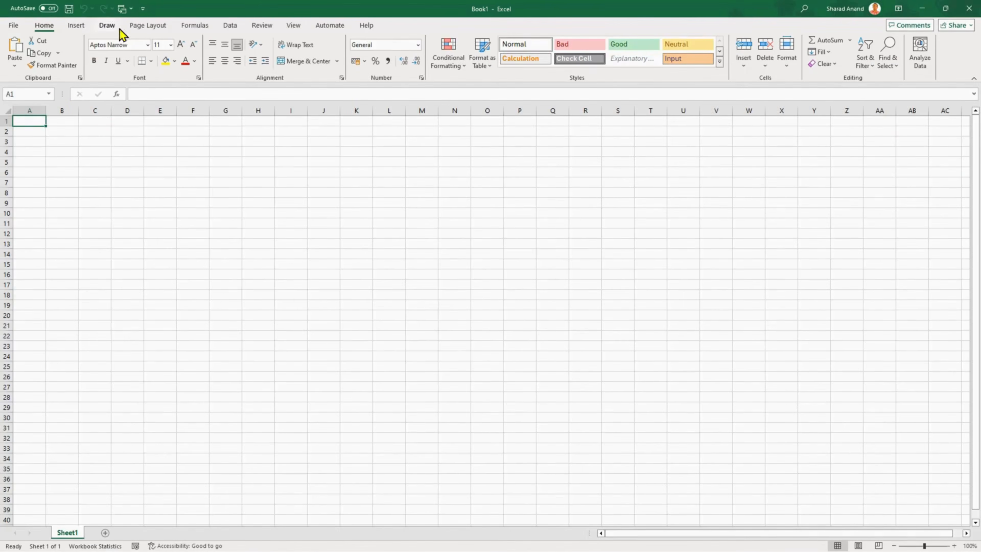
left_click(234, 25)
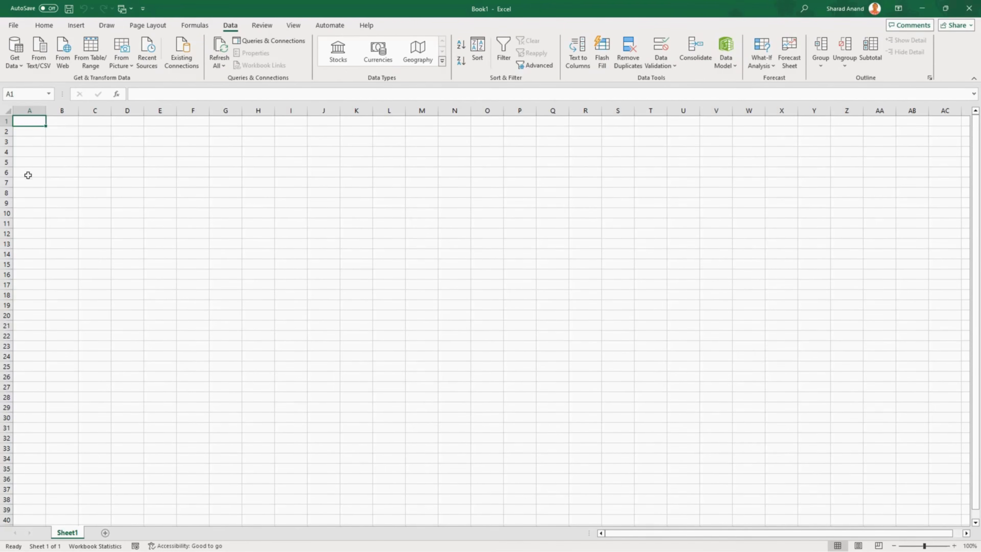
left_click(23, 68)
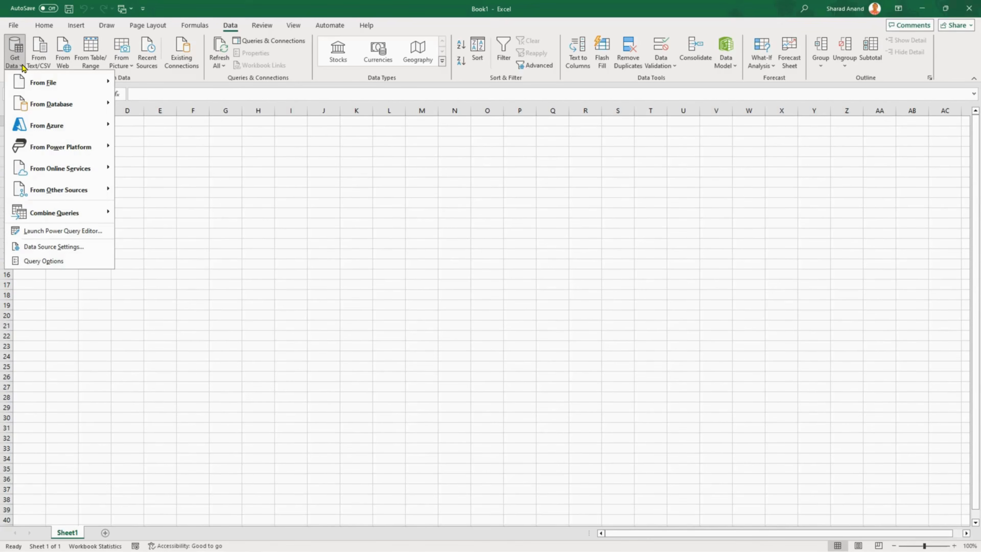
mouse_move(38, 86)
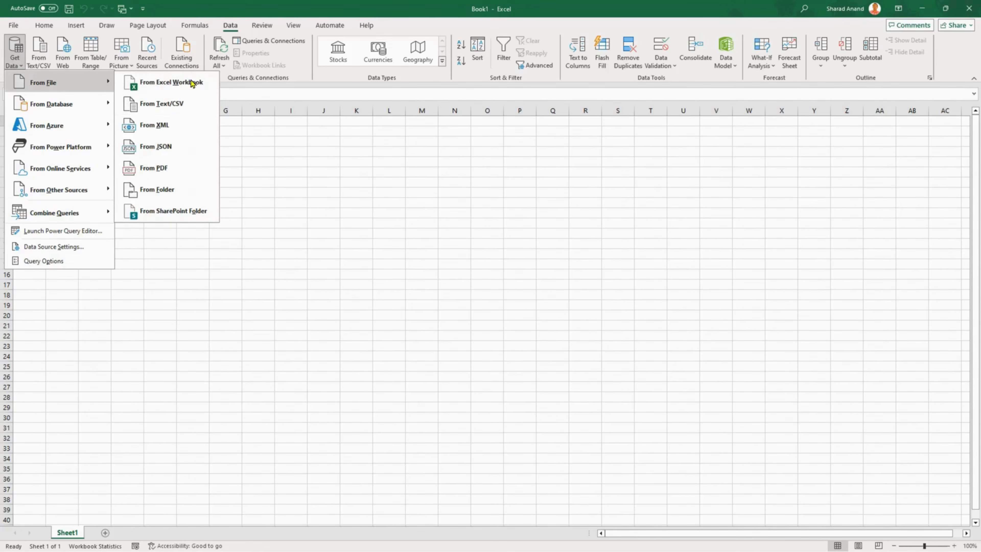
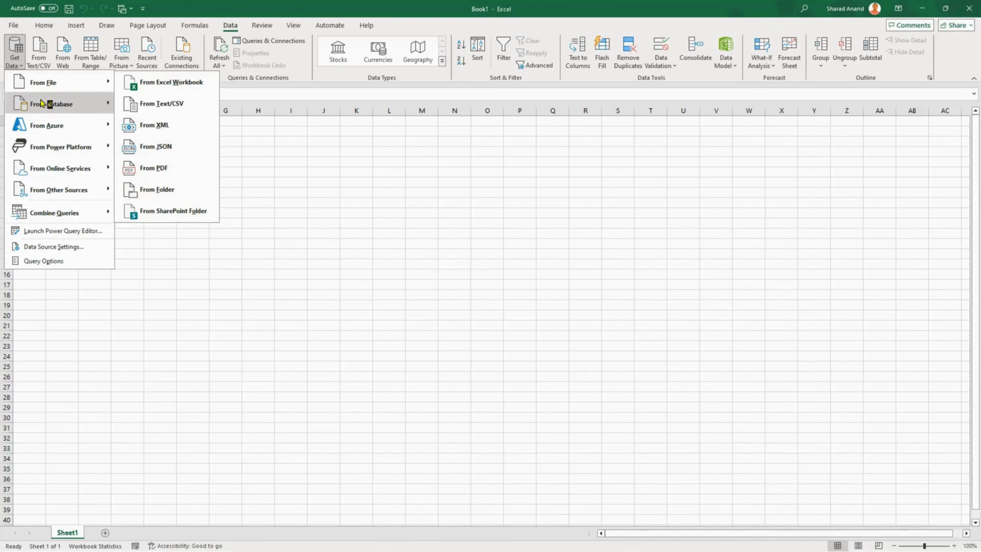
mouse_move(42, 105)
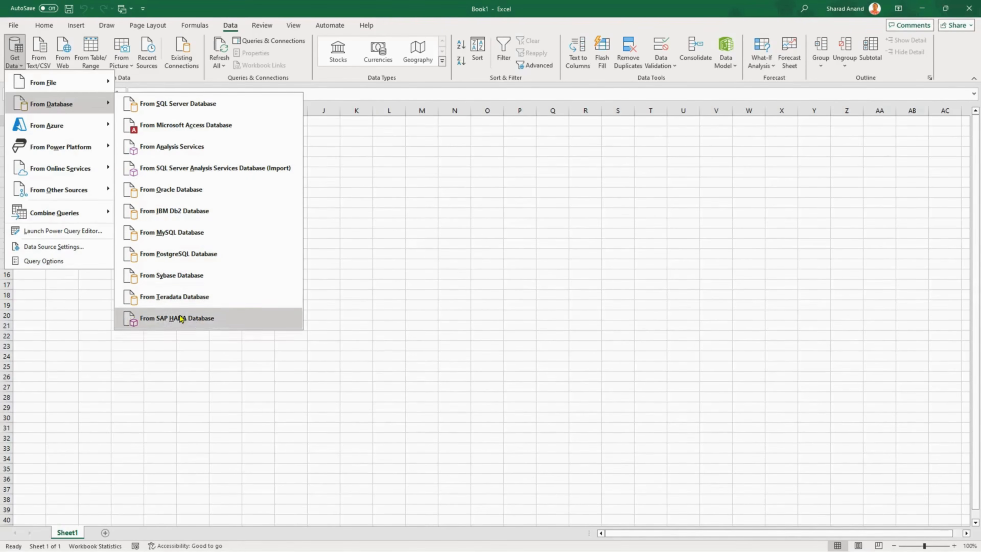
mouse_move(66, 125)
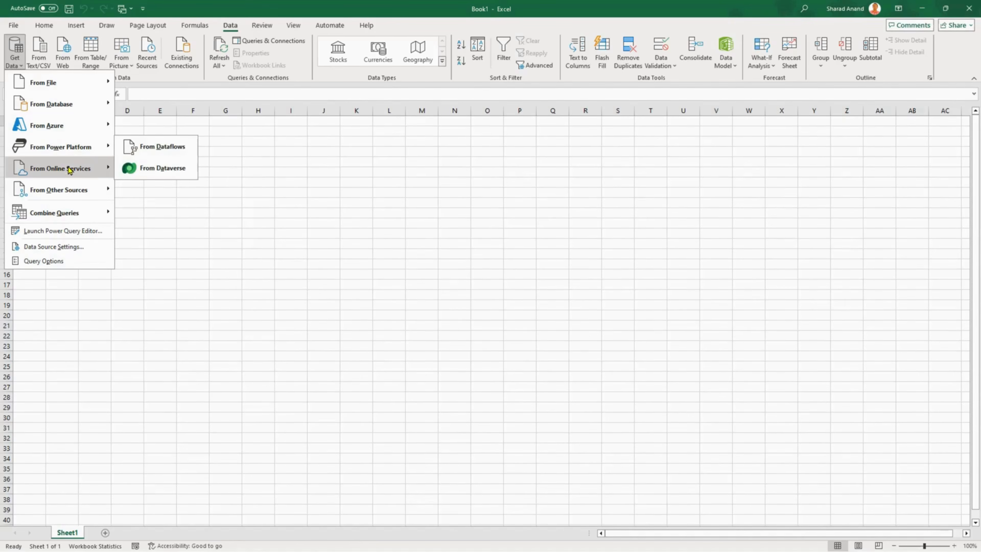
mouse_move(62, 171)
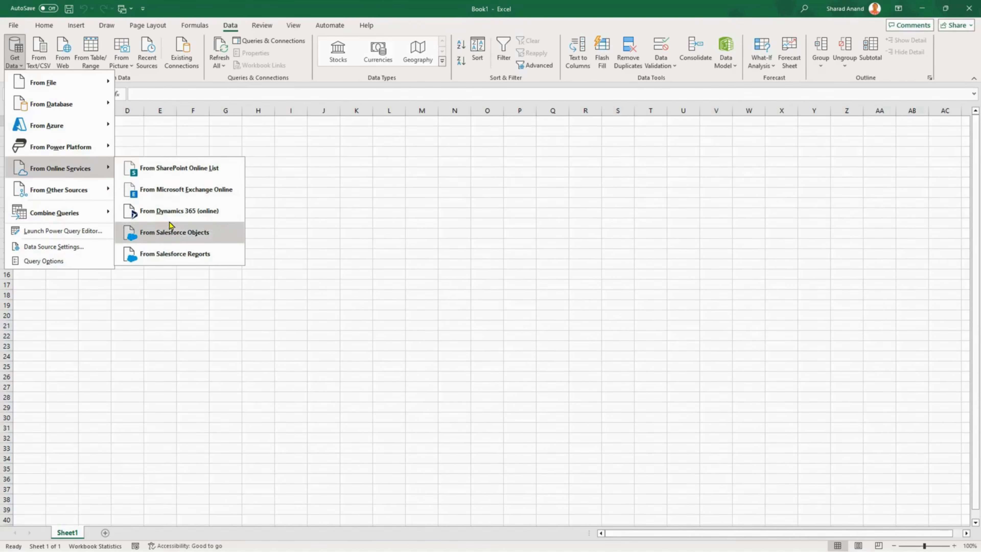
mouse_move(77, 198)
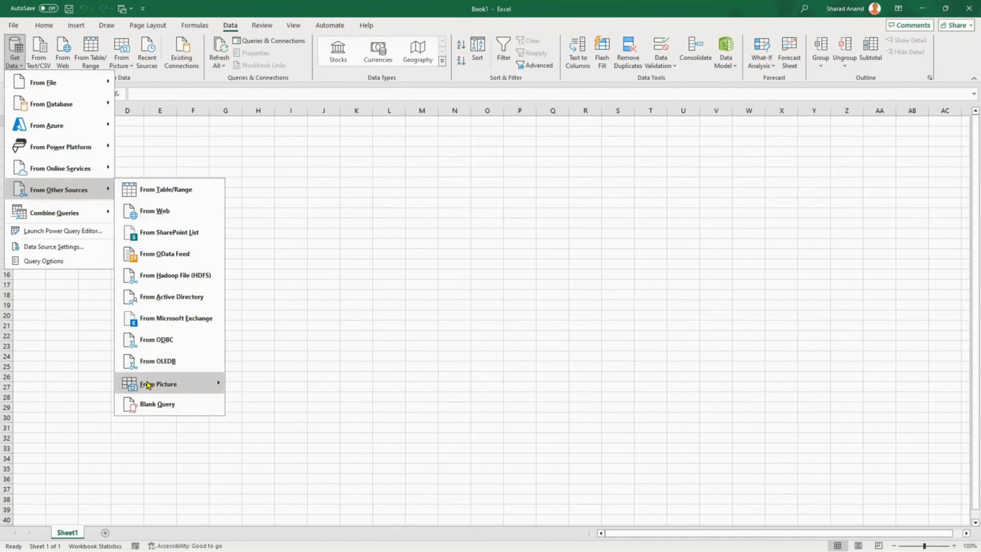
Step: Import data from a picture file of the orders table, and widen the Data from Picture pane
mouse_move(148, 385)
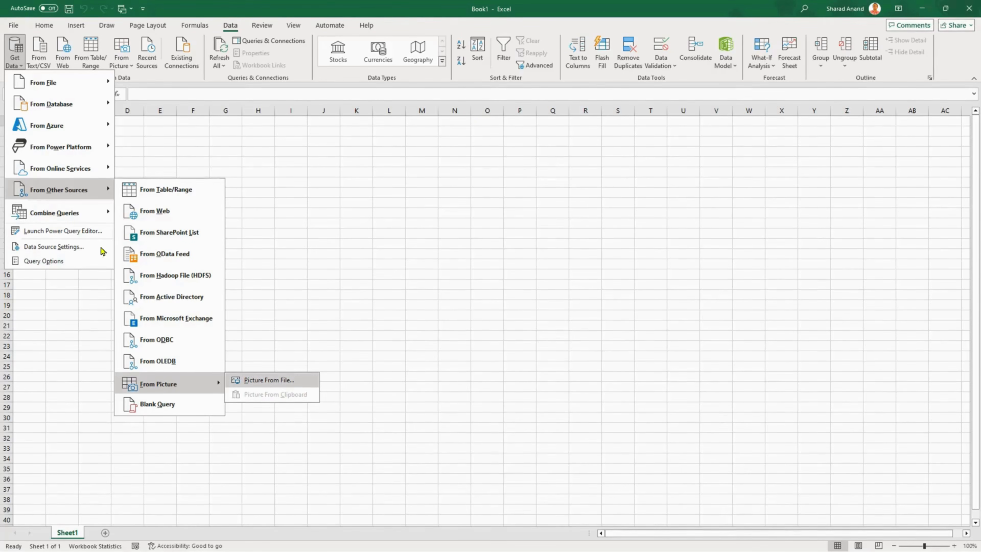
mouse_move(108, 214)
left_click(277, 384)
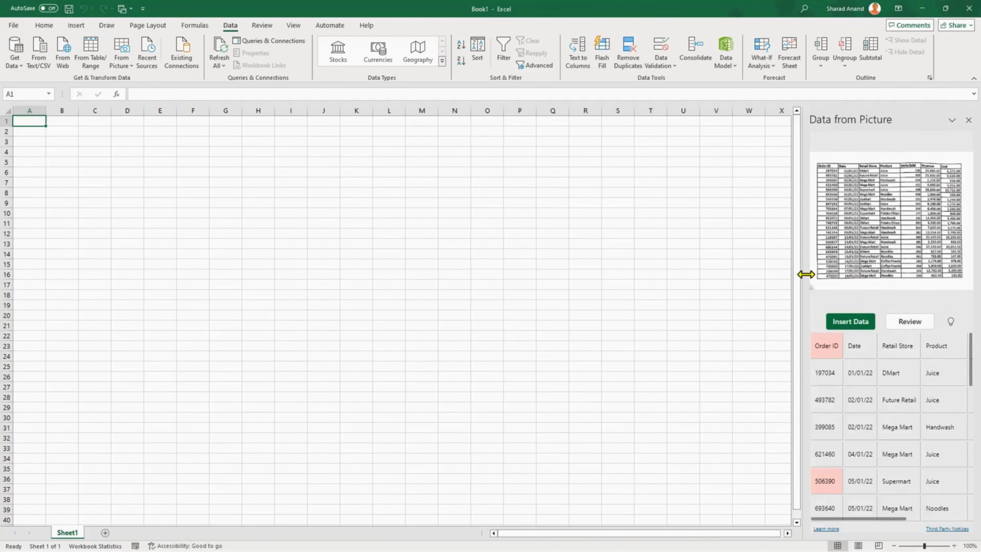
left_click_drag(799, 274, 328, 254)
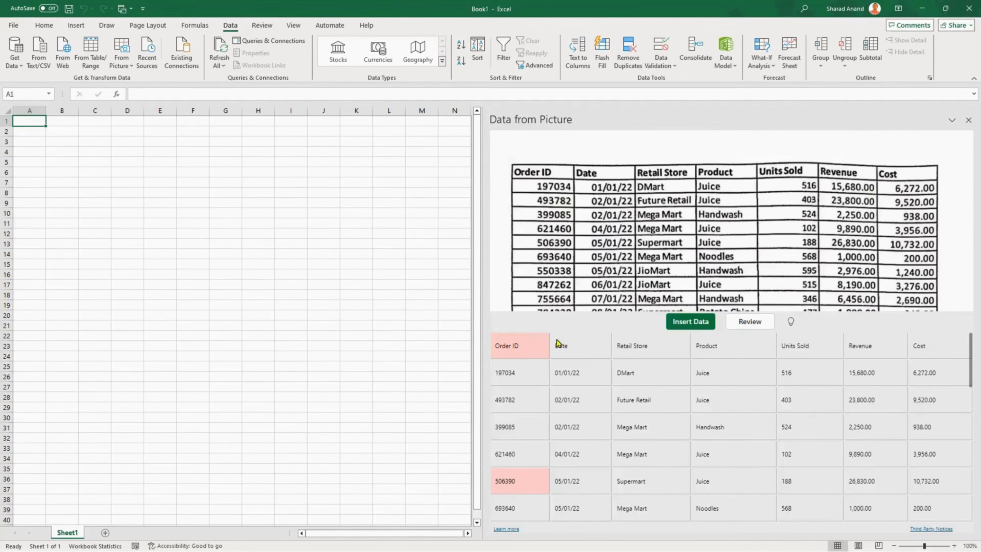
Step: Start reviewing the flagged picture data, and accept the first nine values as recognized, from the Order ID header to 10,852.00
left_click(748, 323)
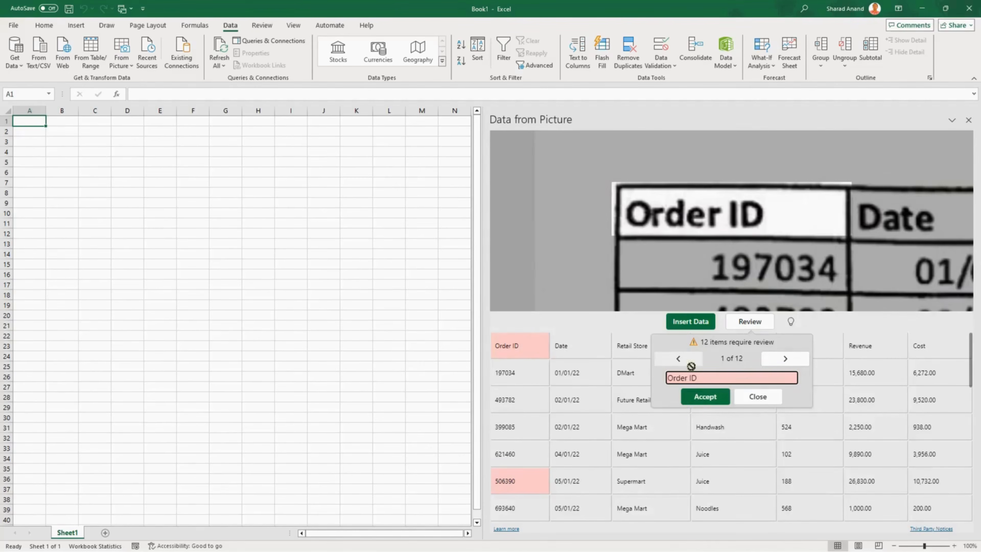
left_click(703, 397)
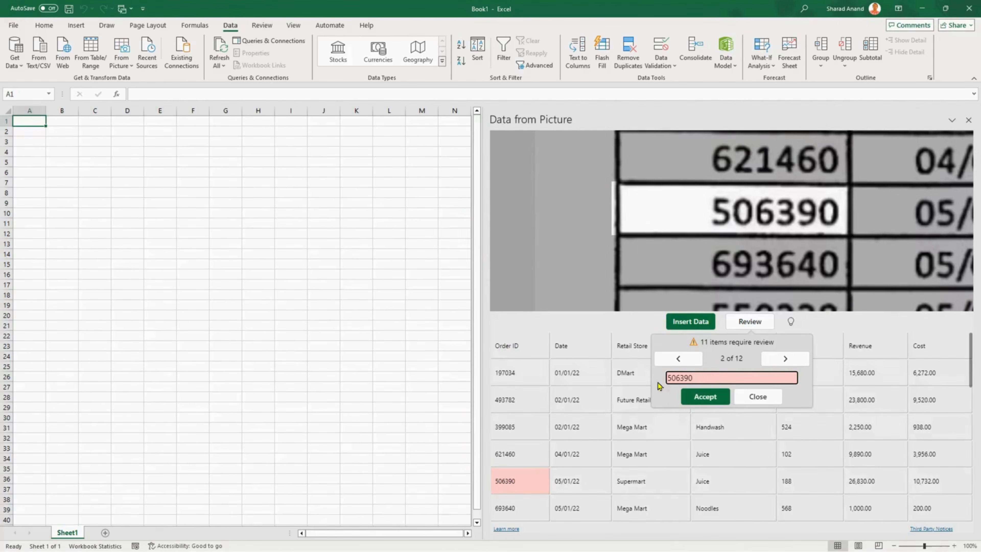
left_click(703, 397)
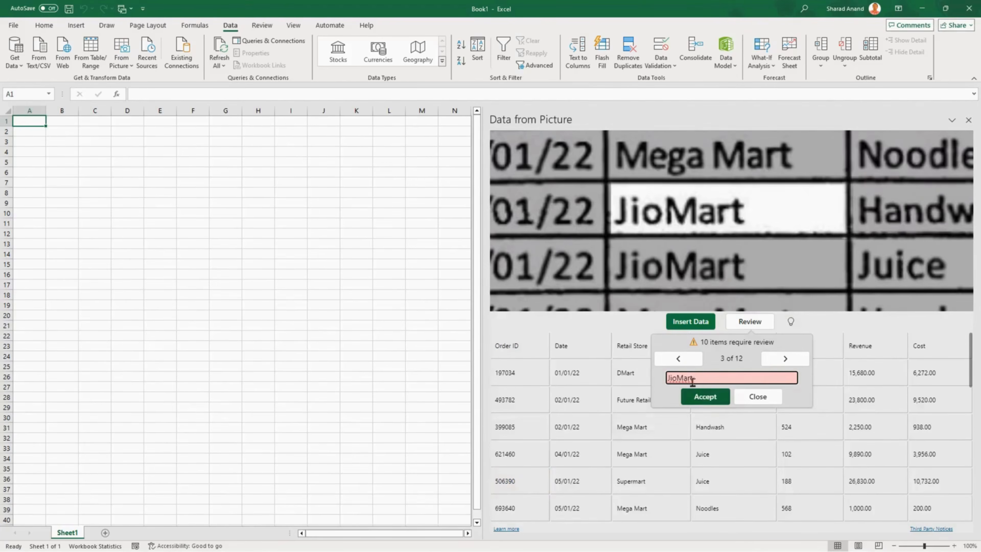
left_click(679, 377)
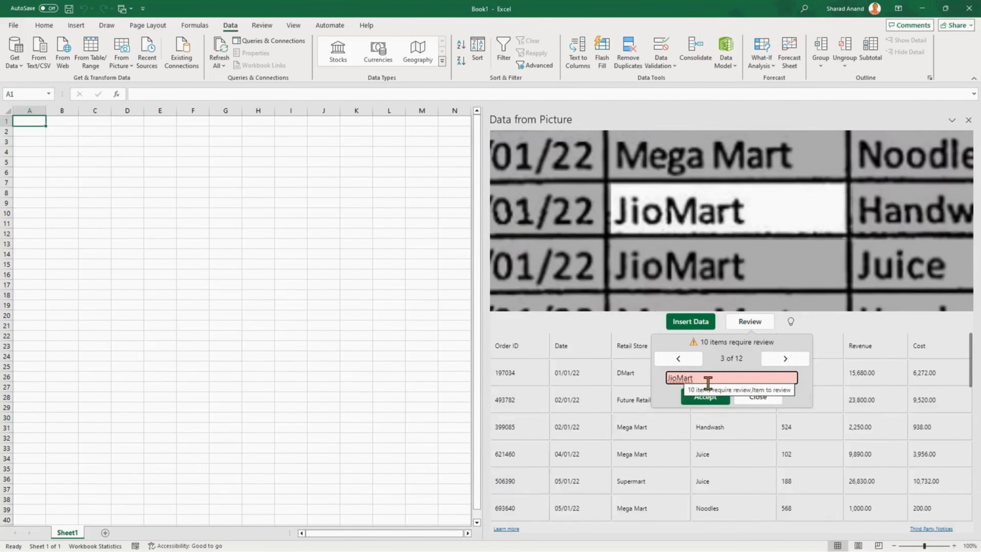
left_click(706, 397)
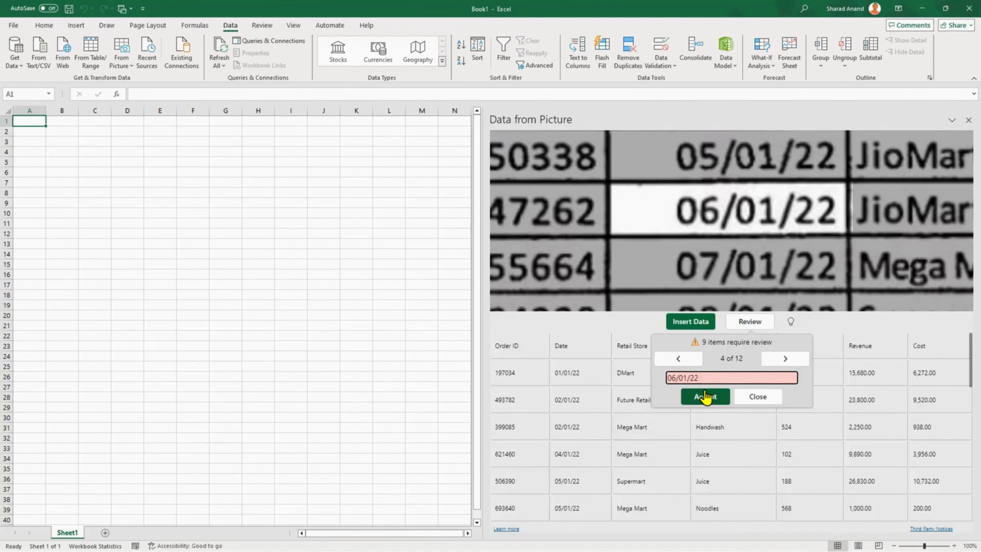
left_click(705, 397)
left_click(706, 397)
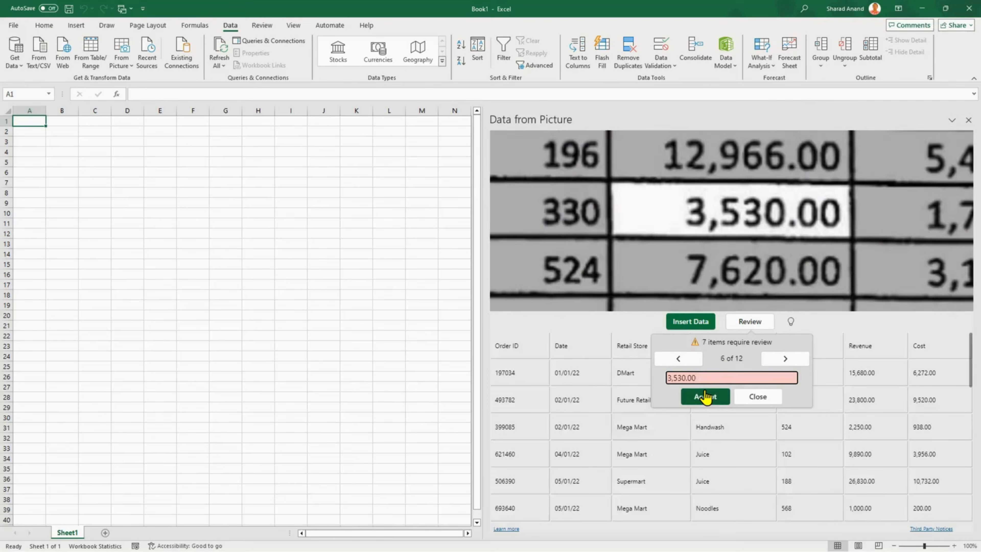
left_click(705, 397)
left_click(706, 397)
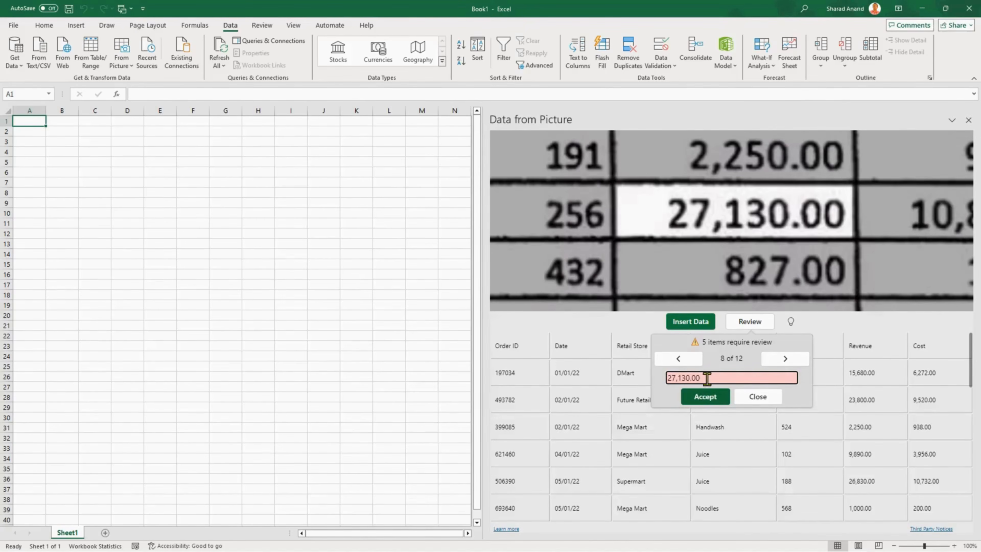
left_click(698, 402)
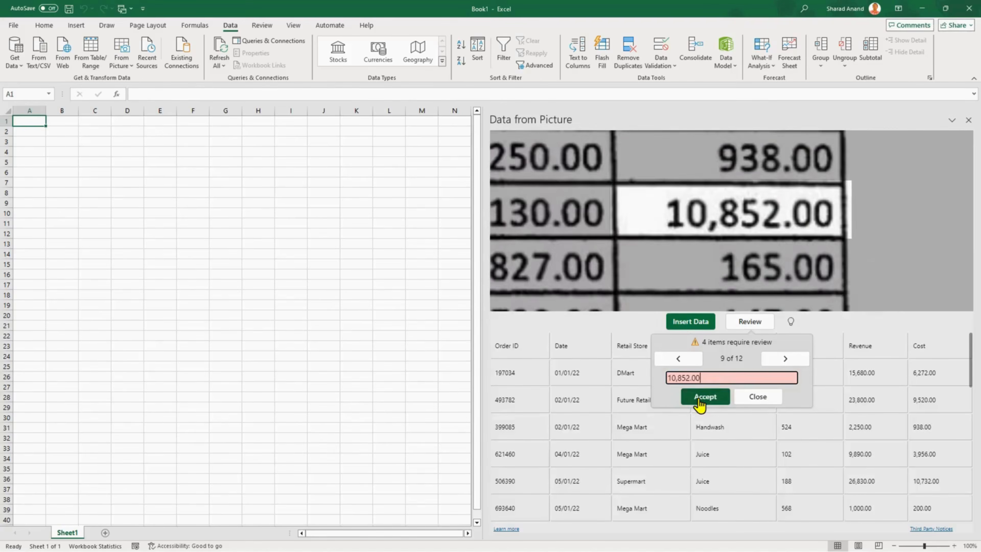
left_click(699, 402)
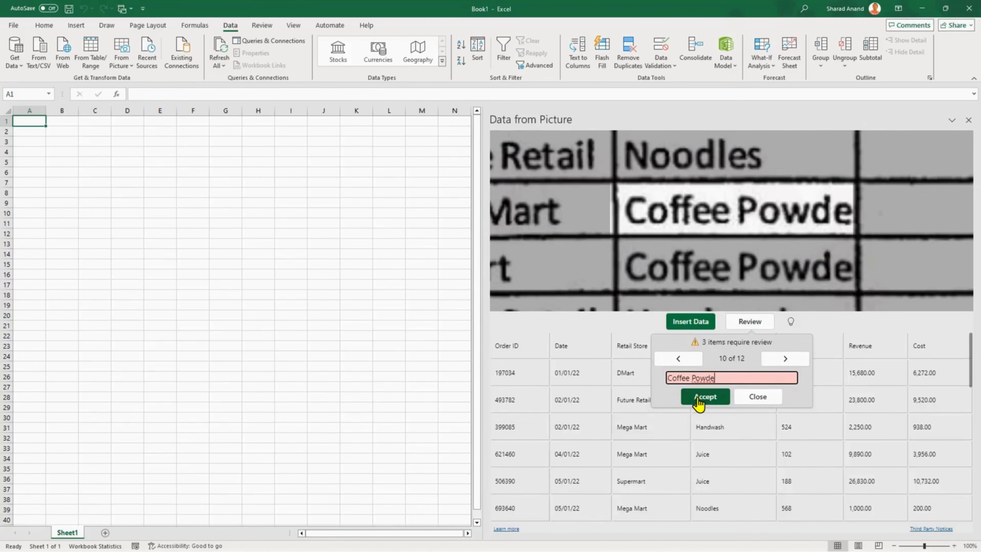
Step: Correct both truncated product entries to "Coffee Powder", and accept them and the last flagged value, 662.00
type("r")
left_click(699, 402)
type("r")
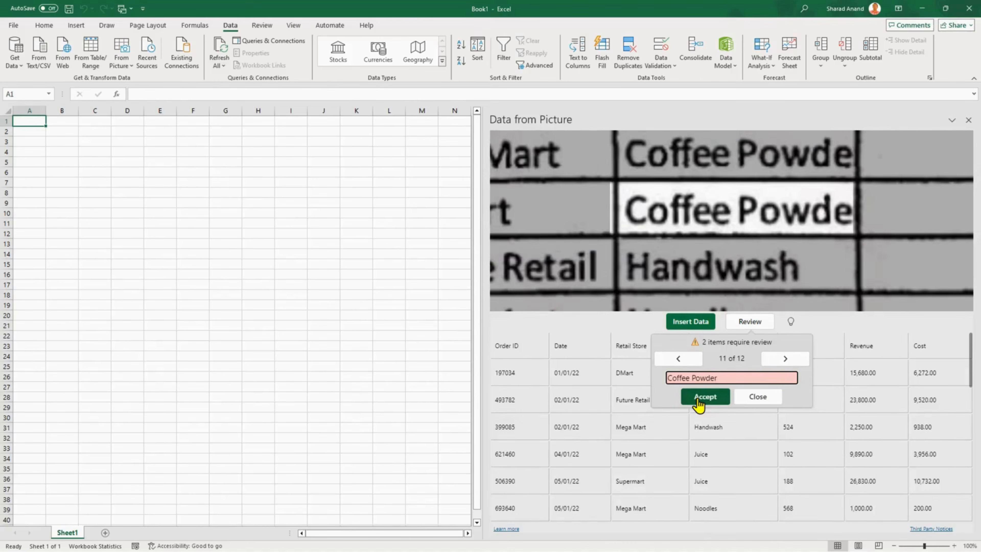
left_click(699, 402)
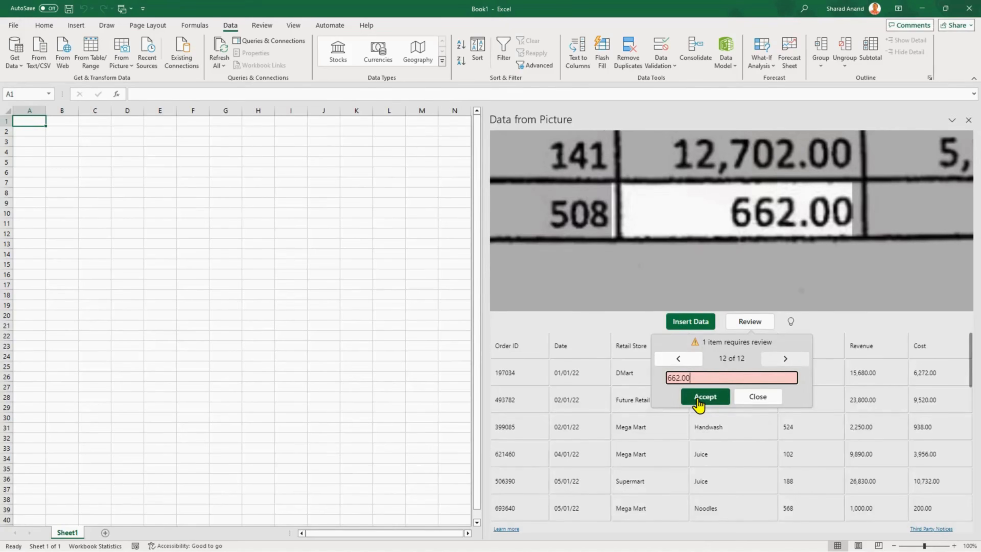
left_click(700, 402)
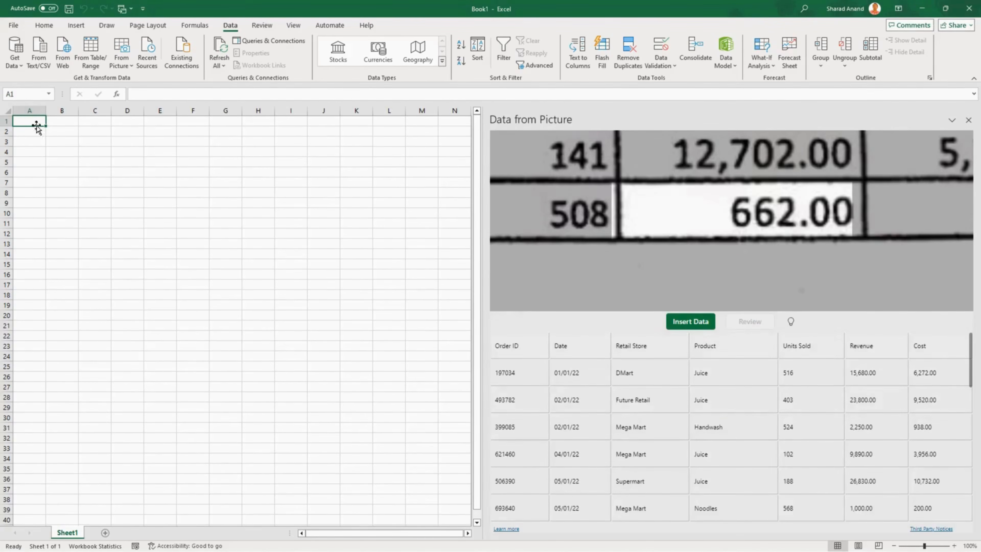
Step: Insert the reviewed picture data into the sheet at cell A1 and autofit all column widths
left_click(704, 324)
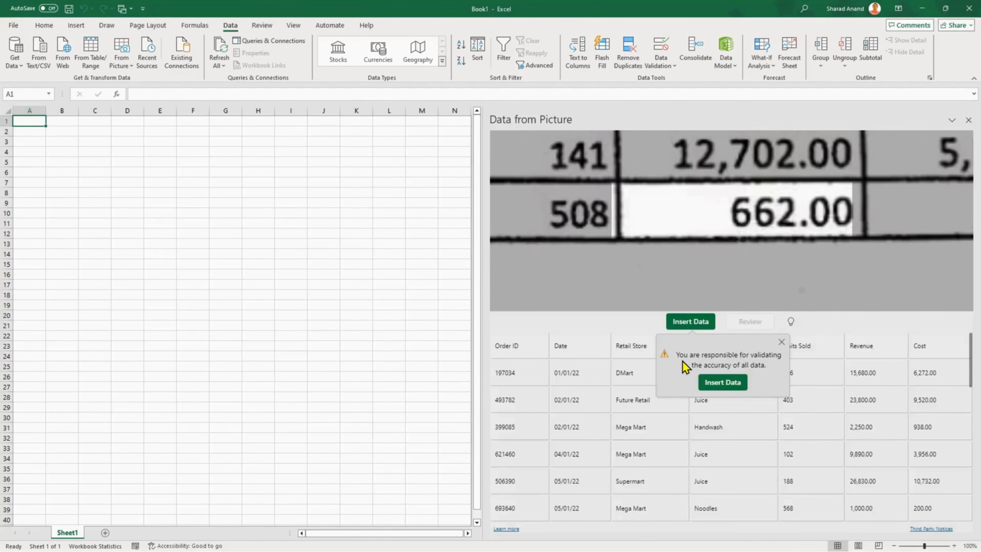
left_click(729, 384)
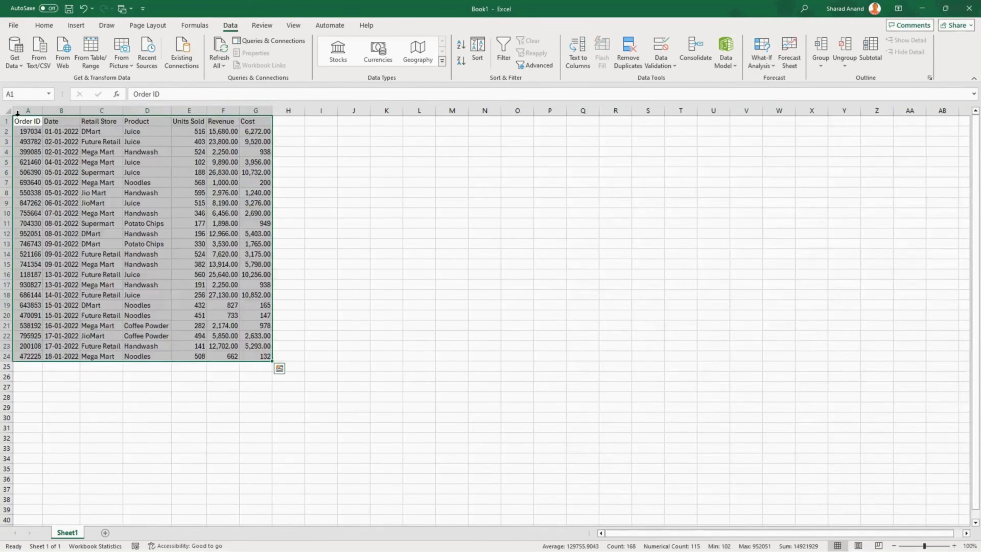
left_click(8, 112)
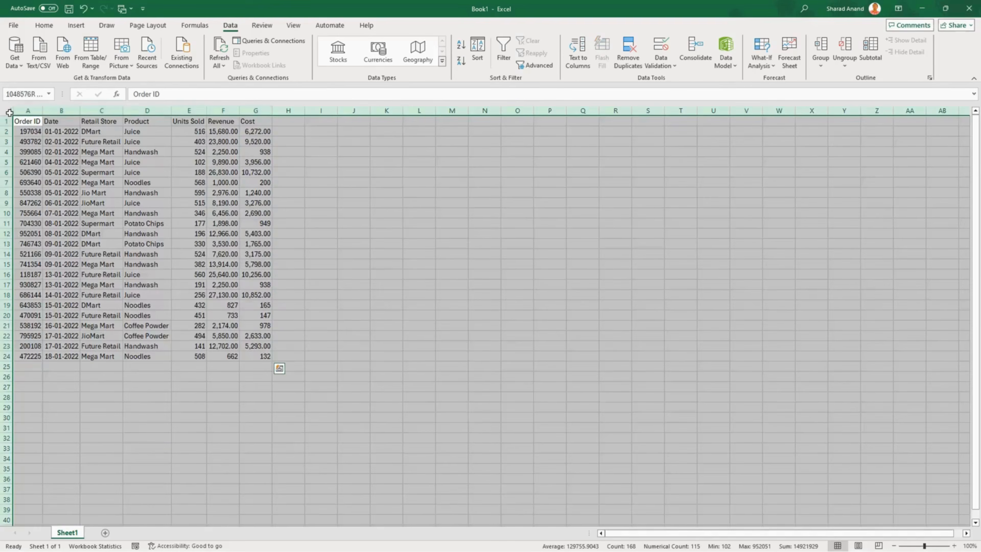
double_click(43, 111)
left_click(357, 264)
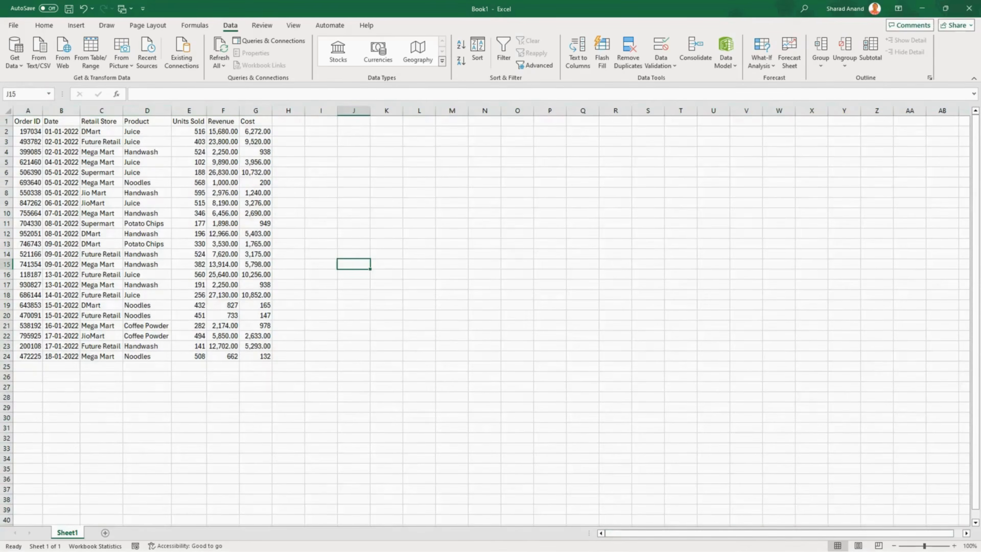
Step: Autofit all columns again to suit the enlarged orders table, and widen the Date column
scroll(723, 442, "up", 8)
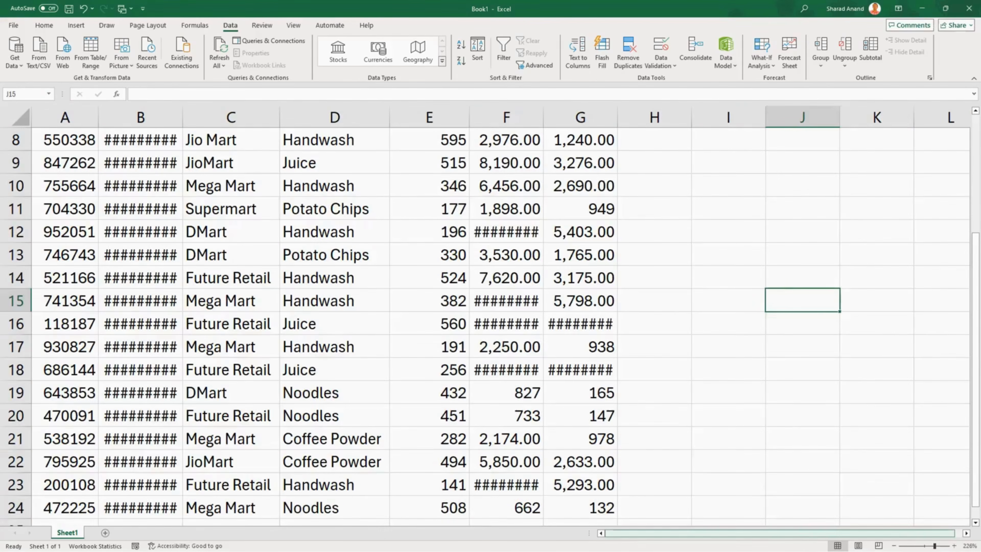
scroll(595, 367, "down", 5)
left_click(15, 116)
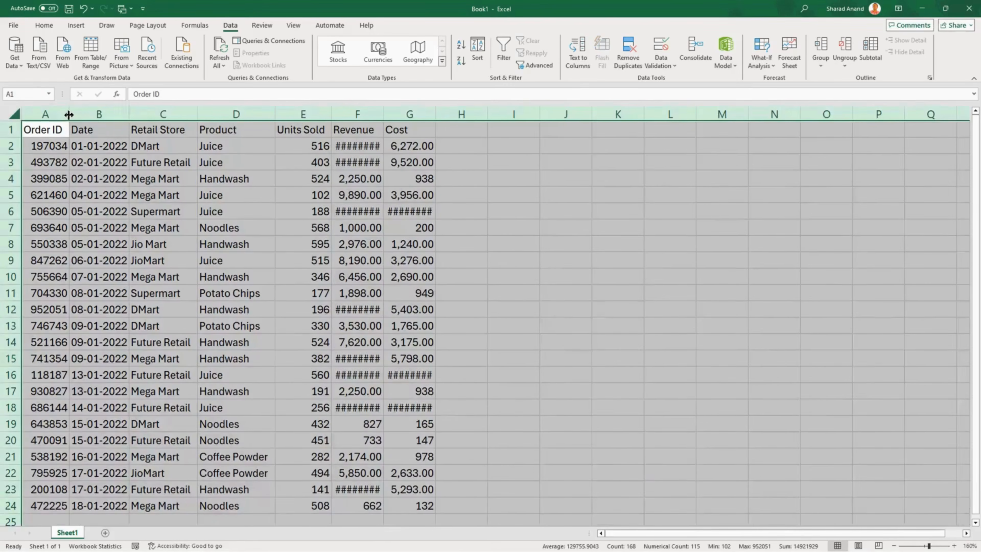
double_click(69, 114)
left_click(297, 225)
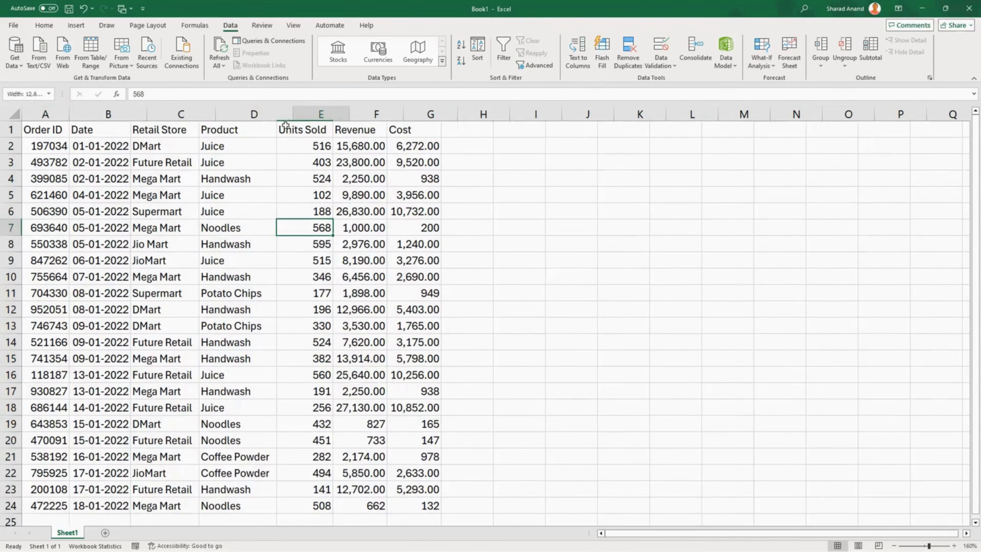
left_click(407, 265)
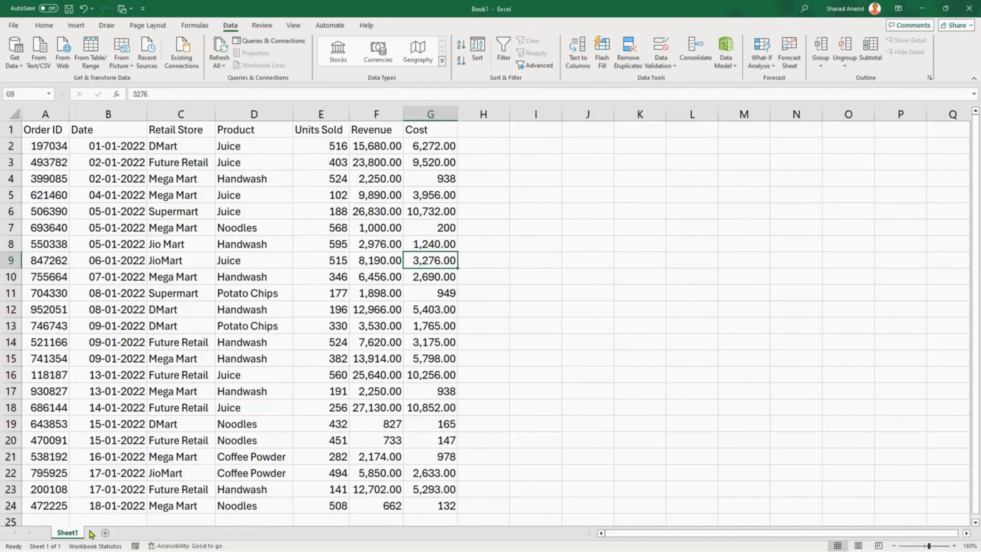
Step: Add a new blank sheet, delete Sheet1 with the orders data, and select cell A1 of the new sheet
left_click(104, 533)
right_click(64, 533)
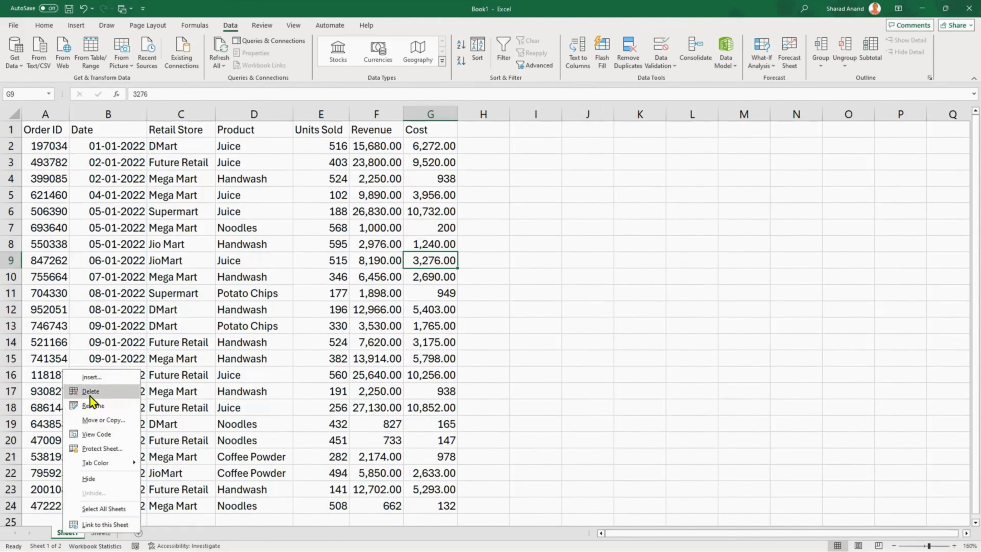
left_click(90, 394)
left_click(473, 309)
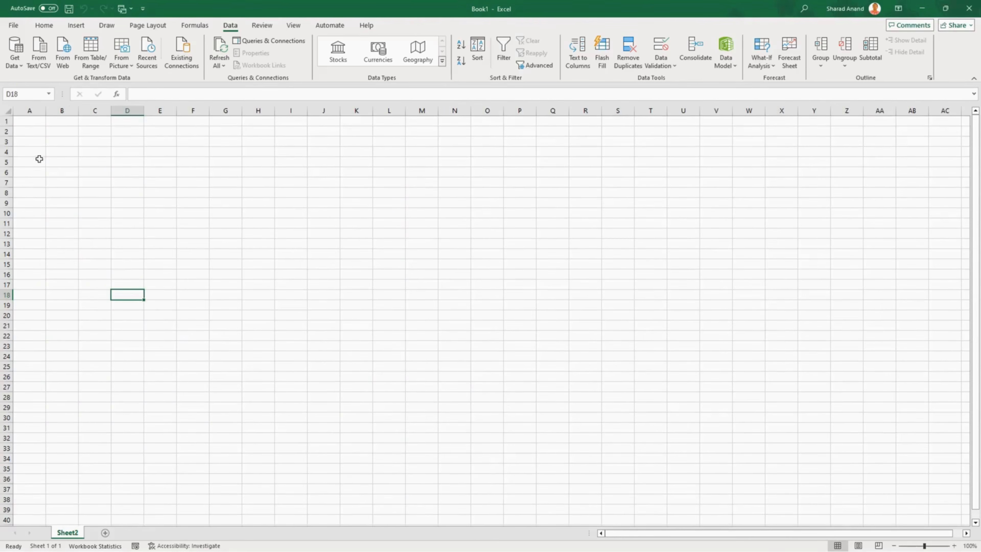
left_click(29, 123)
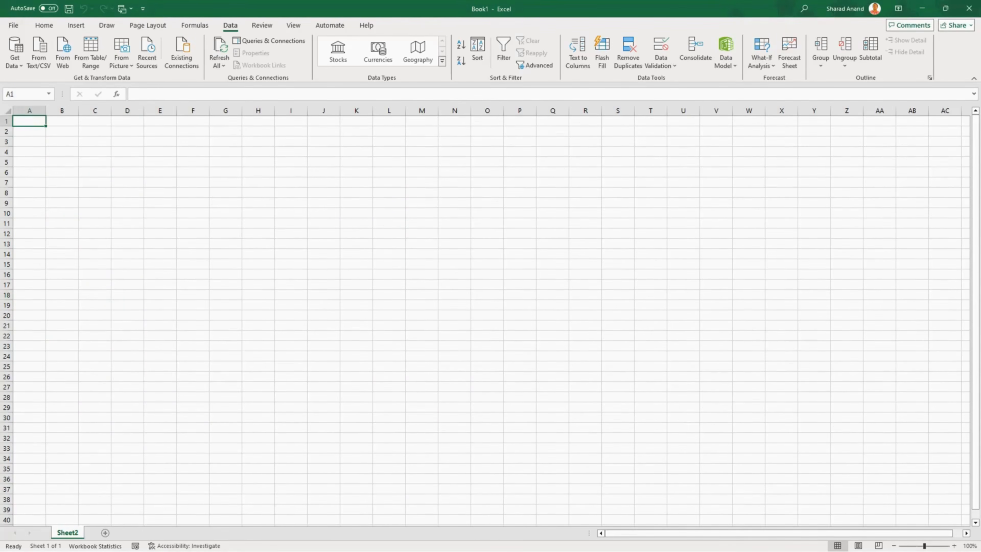
Step: Switch to the browser, look through the Wikipedia table of Indian states and union territories by population, and copy the page's address
key("alt+Tab")
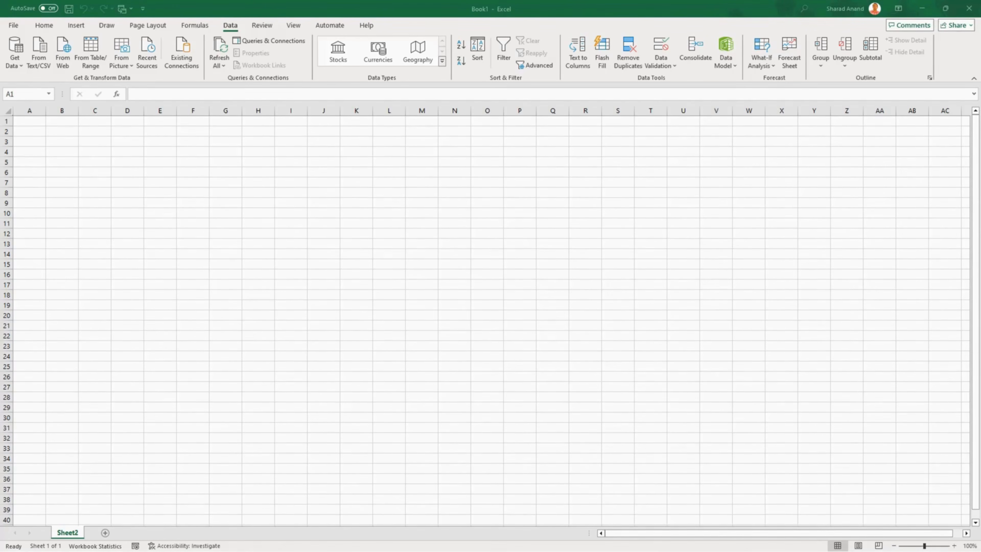
left_click_drag(0, 39, 271, 15)
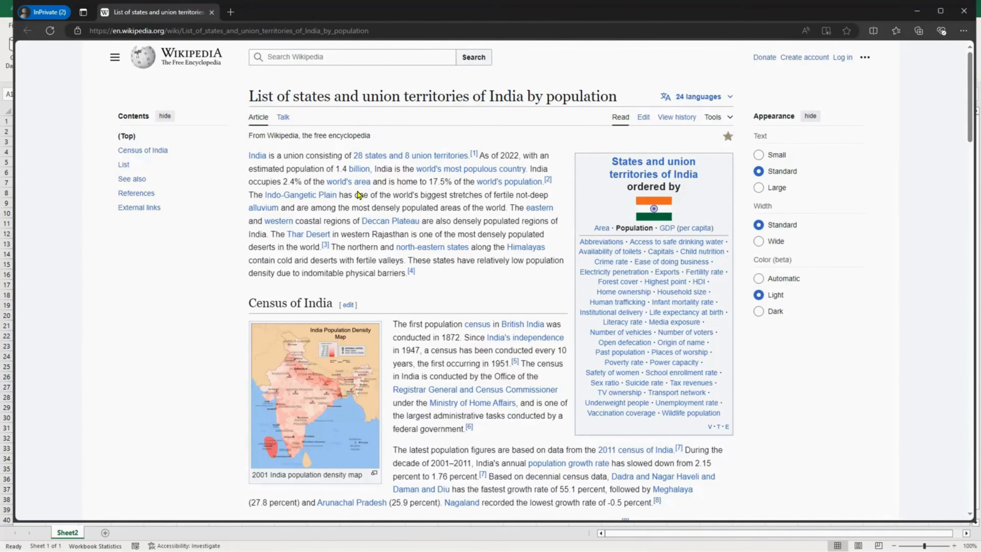
scroll(358, 194, "down", 10)
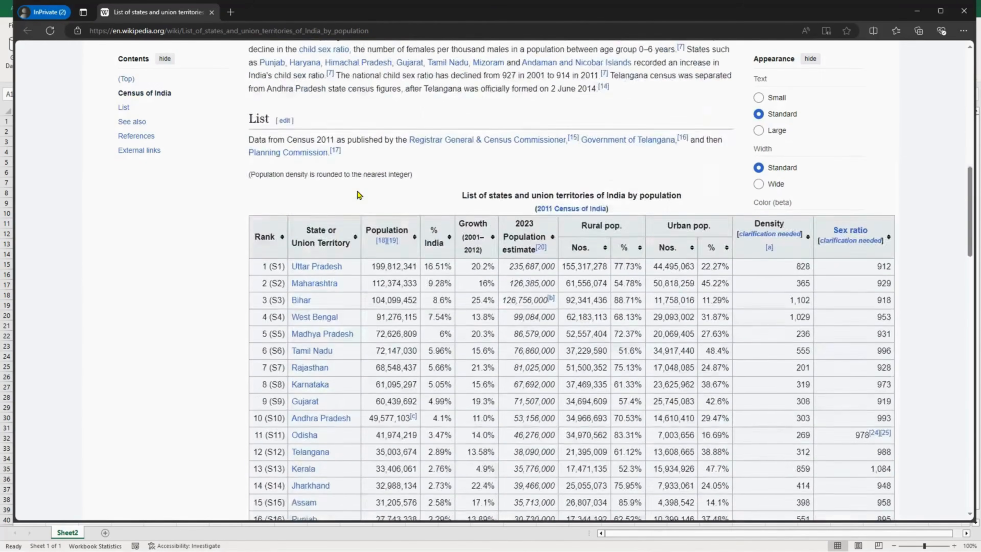
scroll(359, 195, "down", 3)
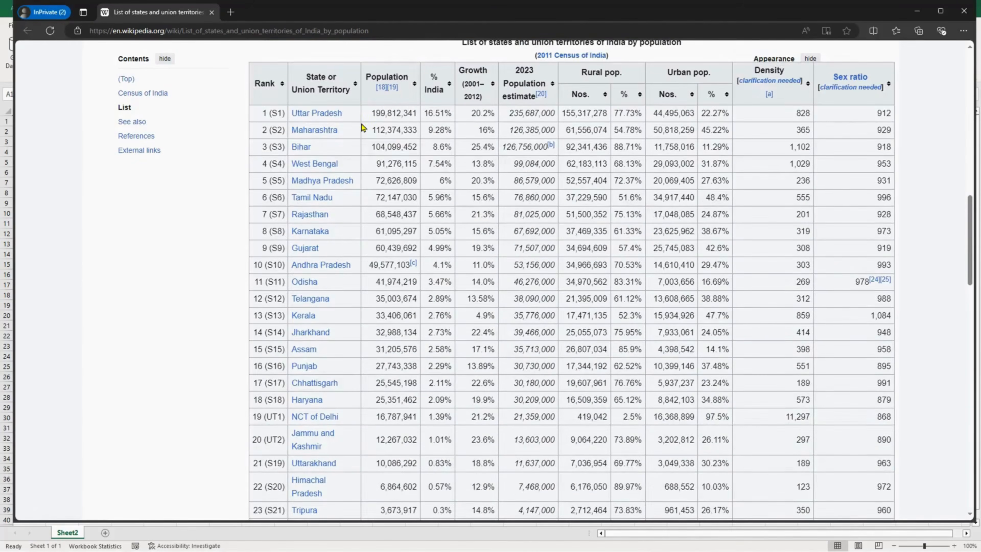
scroll(363, 166, "down", 3)
scroll(363, 166, "up", 3)
left_click(388, 31)
key("ctrl+c")
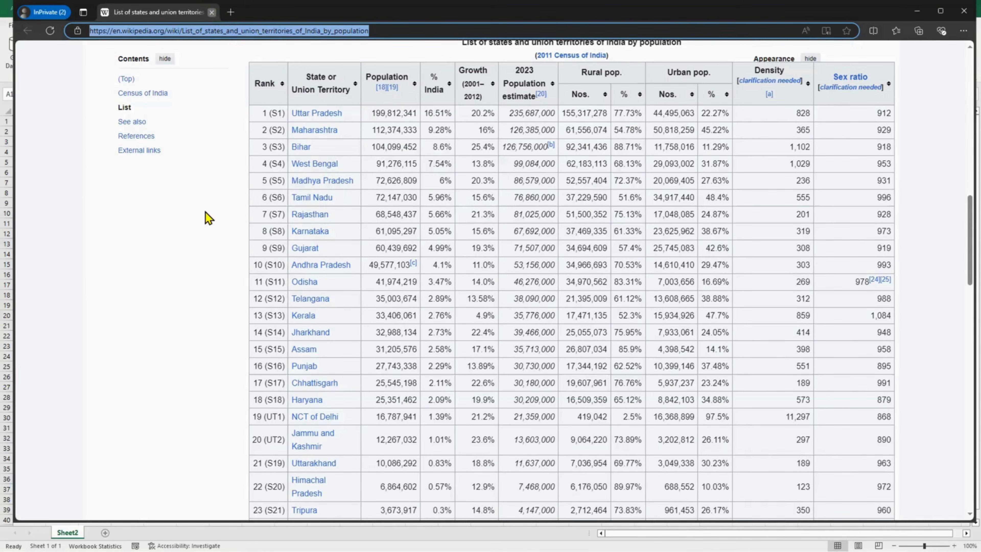
Step: Switch back to Excel and connect to the copied Wikipedia URL as a web data source, using the Basic option
key("alt+Tab")
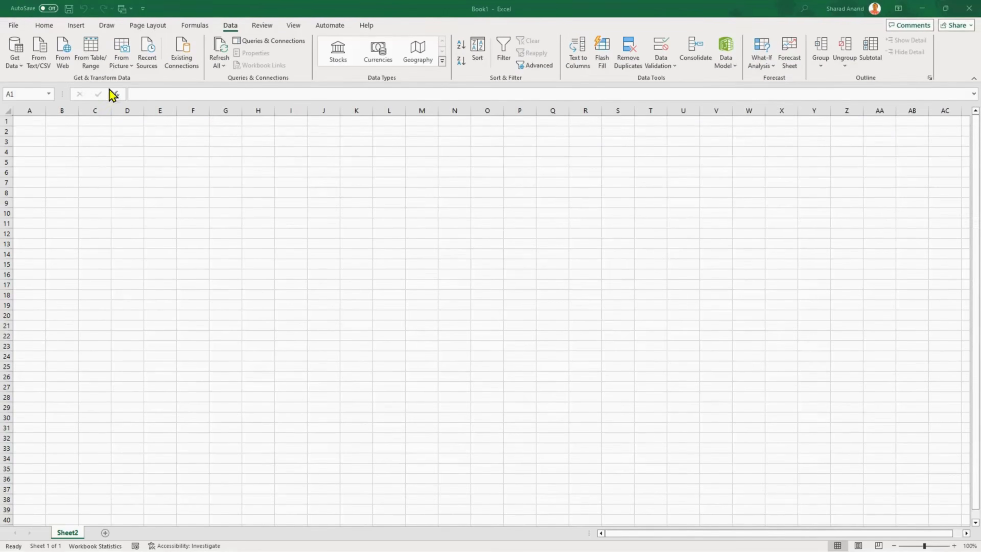
left_click(63, 63)
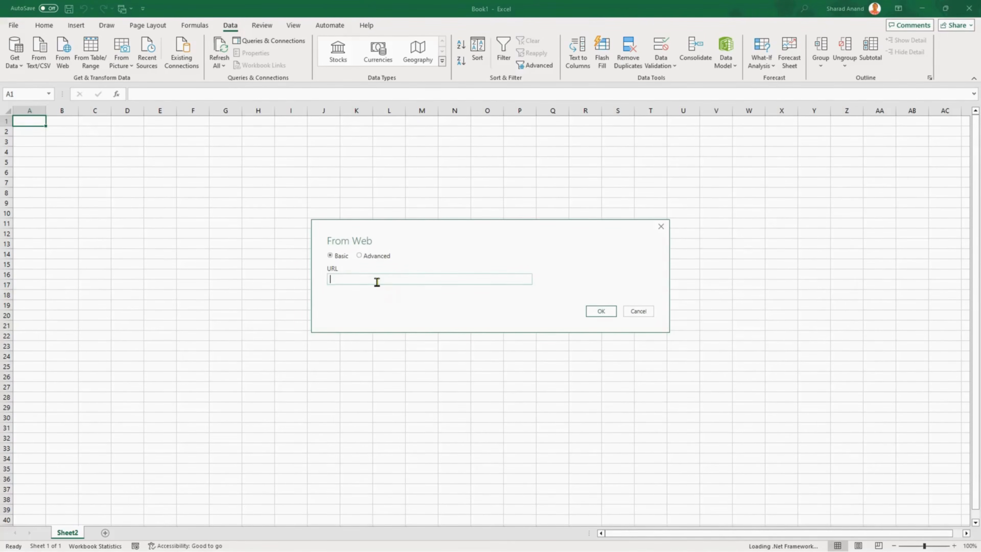
key("ctrl+v")
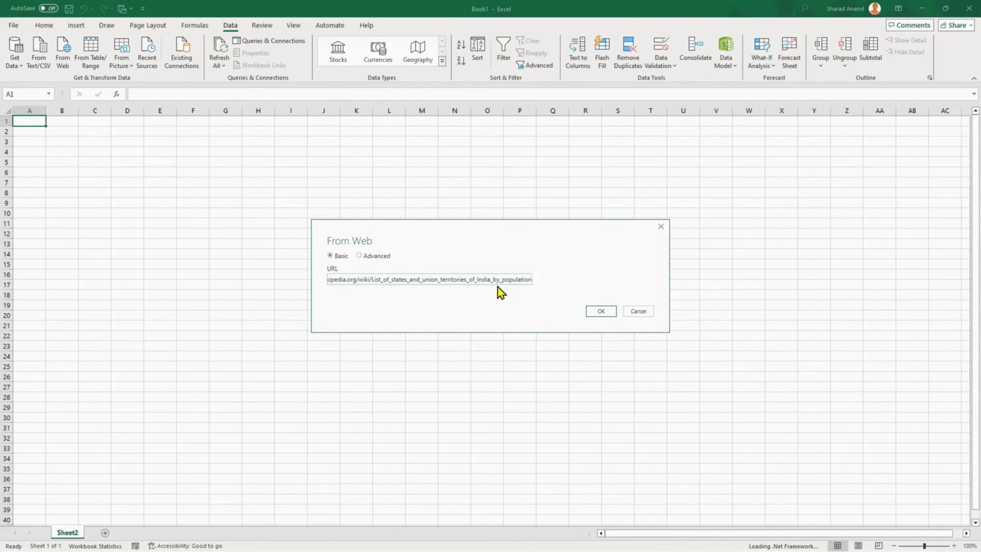
left_click(360, 256)
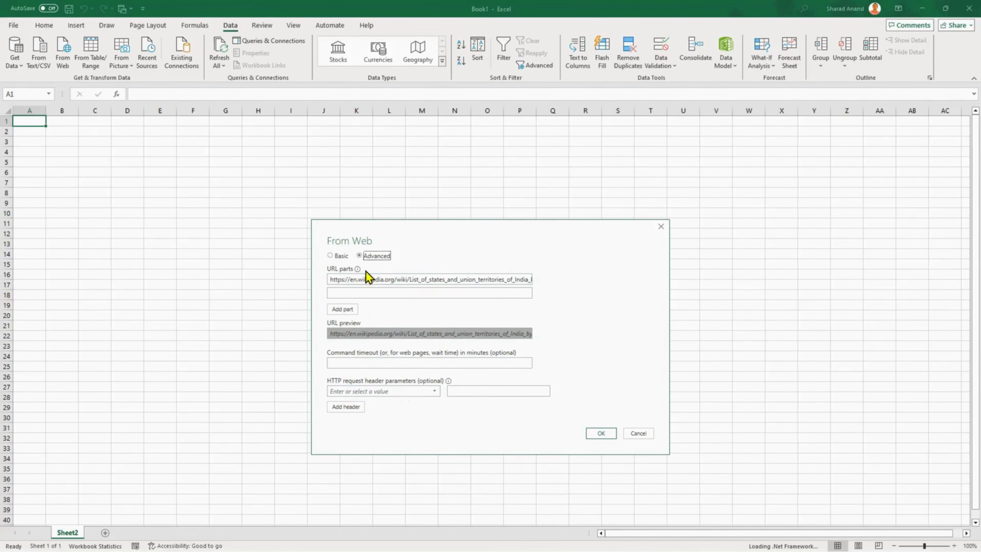
left_click(332, 256)
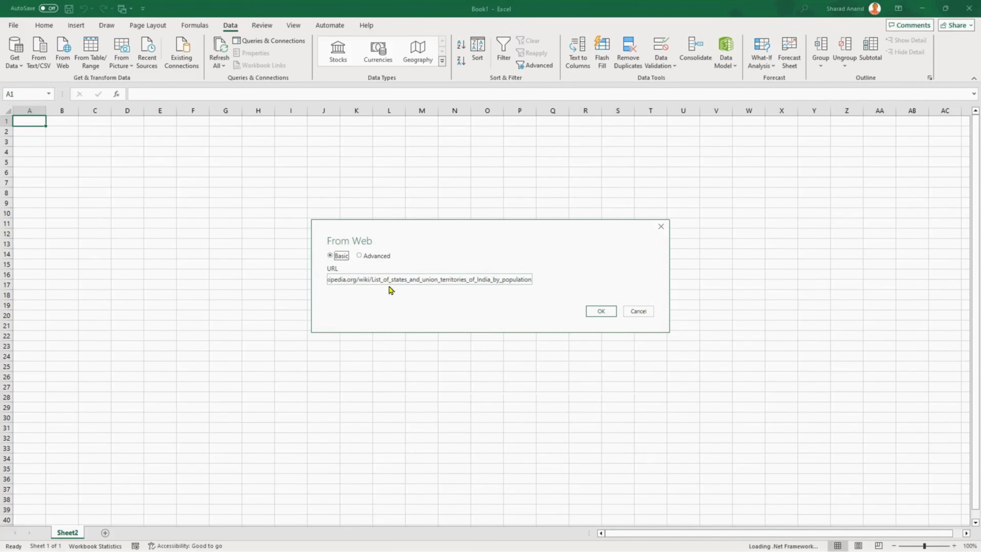
left_click(601, 312)
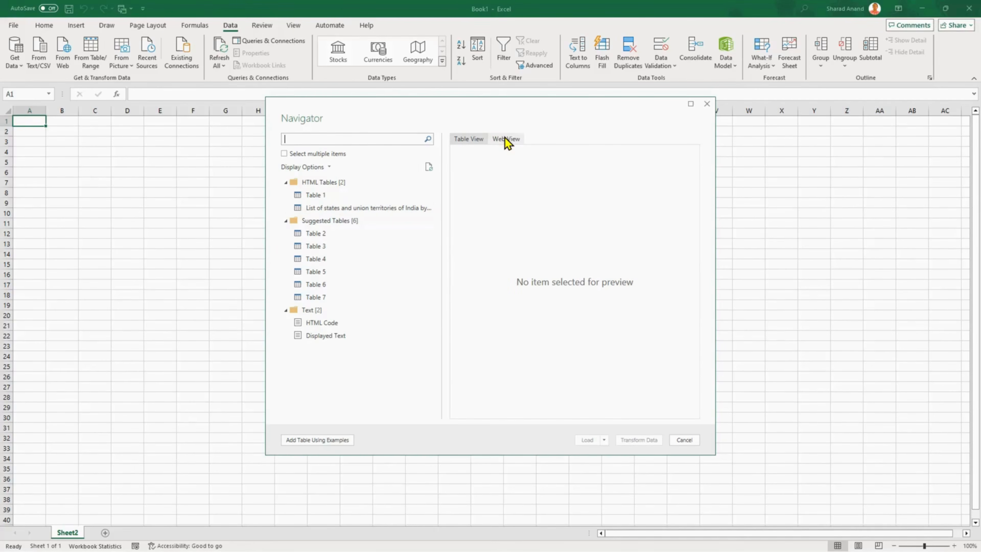
Step: Preview Table 1 in table view, the page in web view, and the HTML table listing states and union territories
left_click(313, 198)
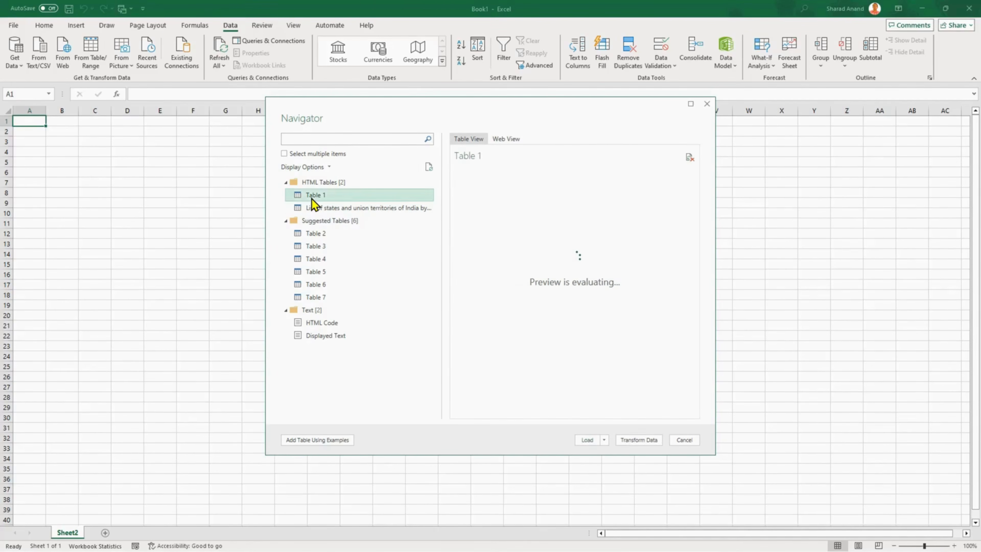
left_click(498, 140)
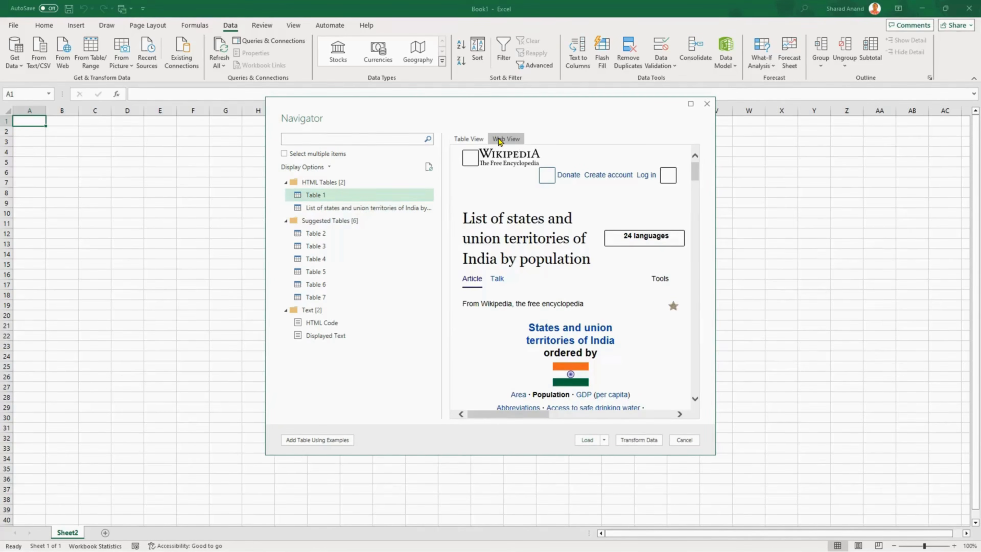
scroll(532, 267, "down", 15)
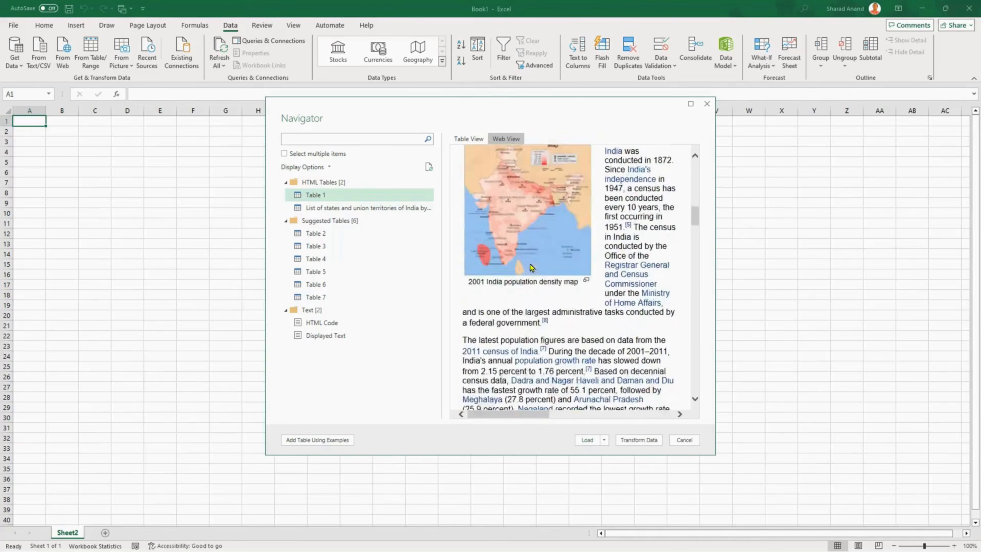
scroll(533, 267, "up", 15)
left_click(473, 139)
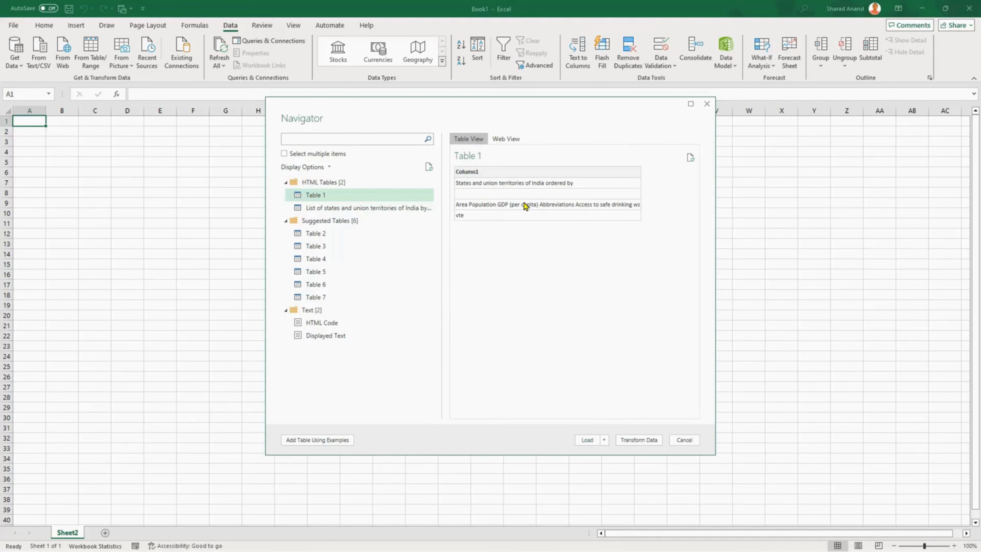
left_click(323, 208)
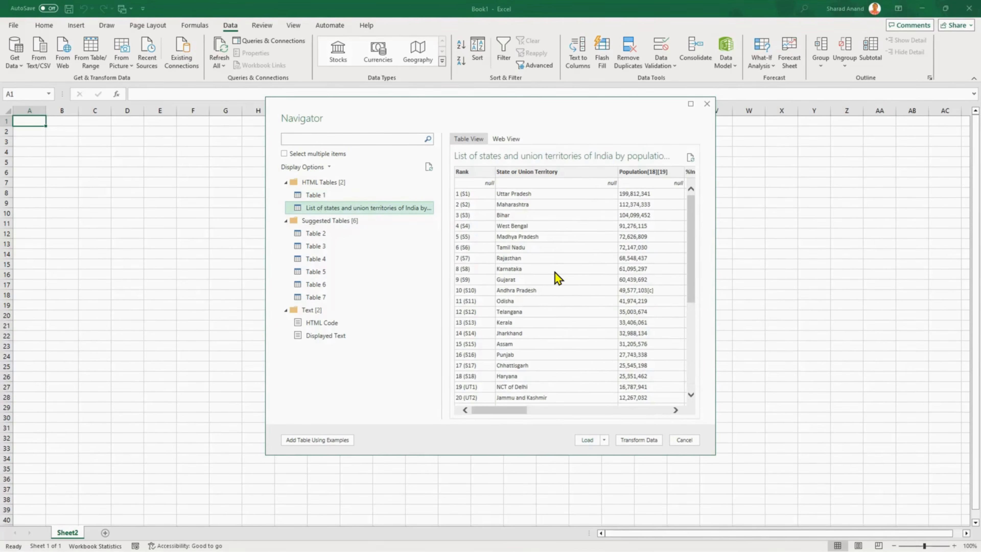
scroll(556, 278, "down", 5)
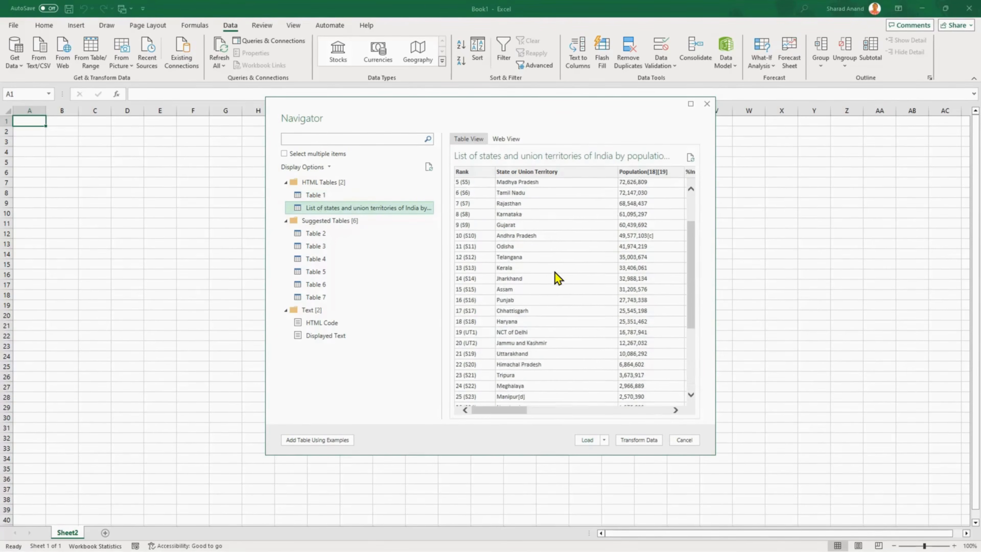
Step: Preview the suggested Tables 2 to 7, the HTML Code and the Displayed Text, and return to Table 1
left_click(317, 234)
scroll(572, 253, "down", 5)
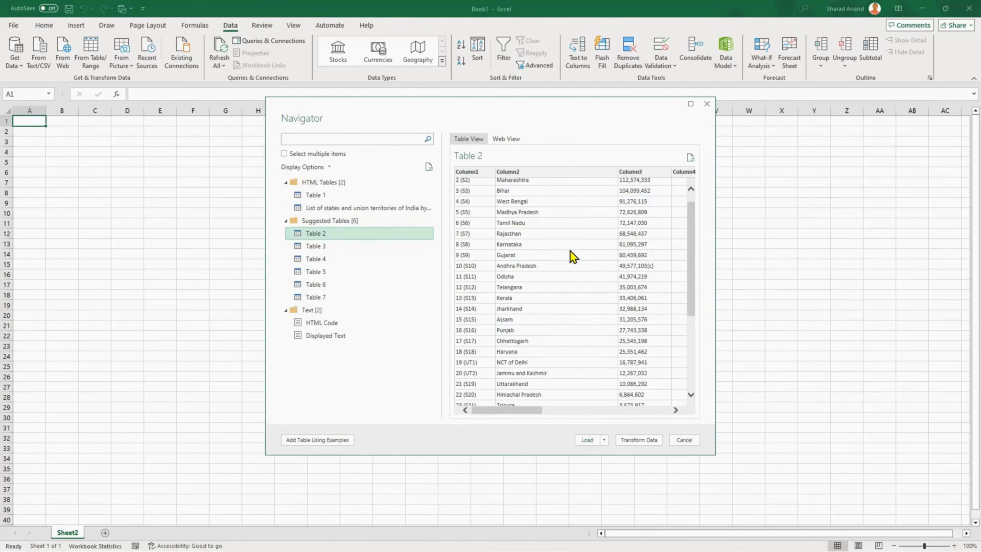
scroll(574, 256, "up", 5)
left_click(371, 247)
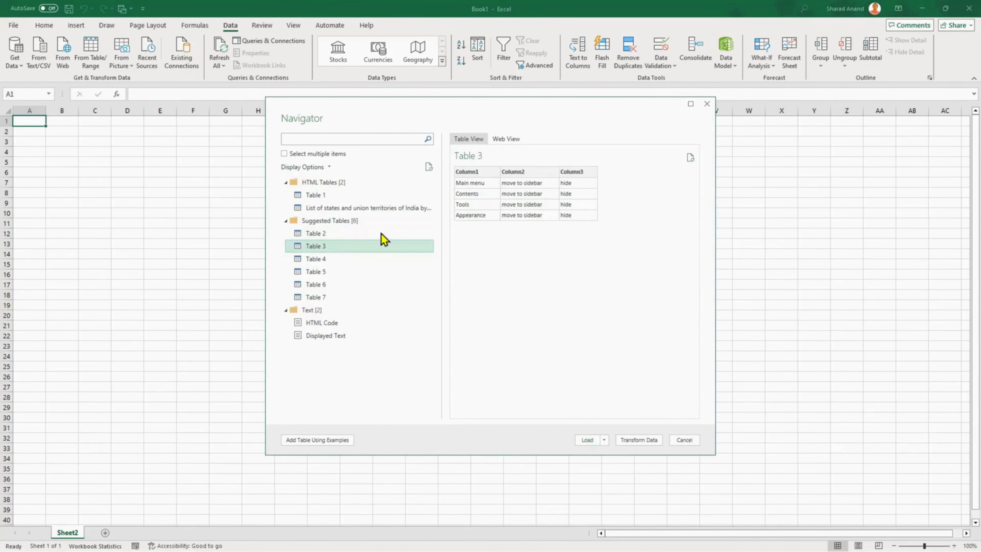
left_click(316, 271)
left_click(318, 259)
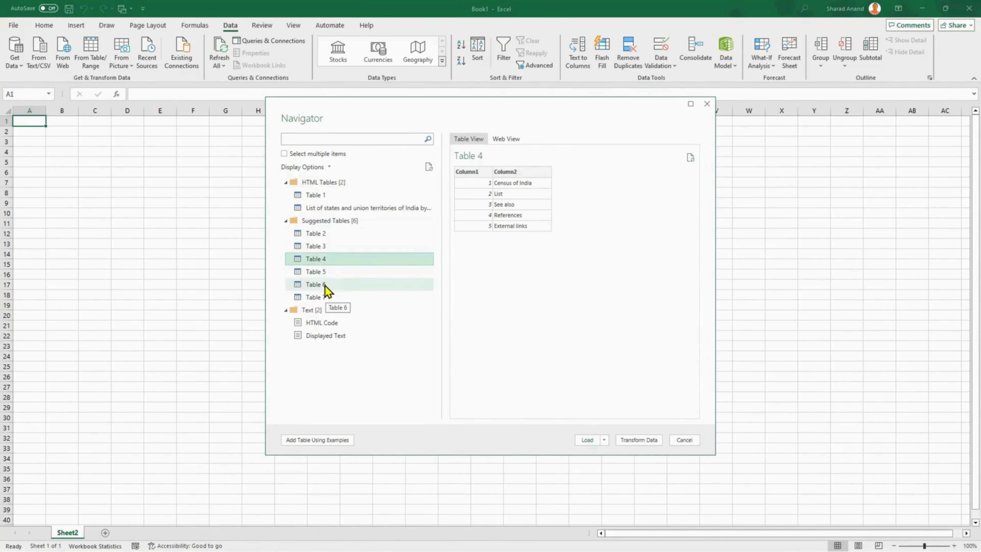
left_click(325, 284)
left_click(323, 269)
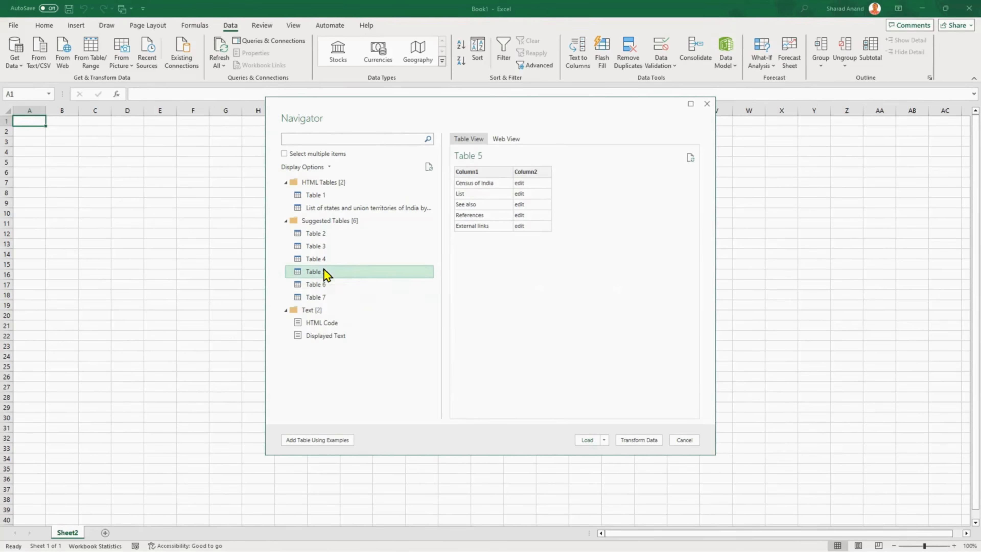
left_click(323, 302)
left_click(328, 324)
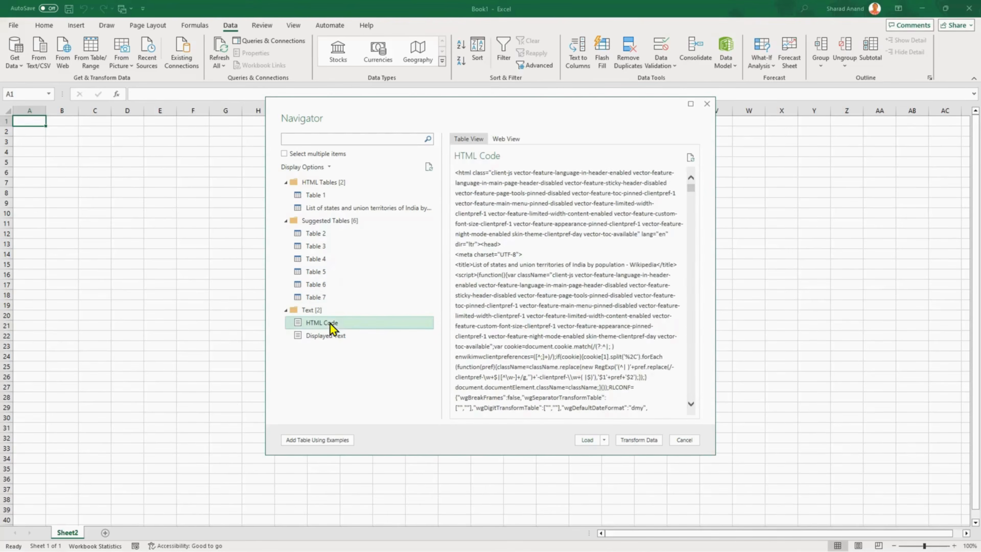
left_click(325, 336)
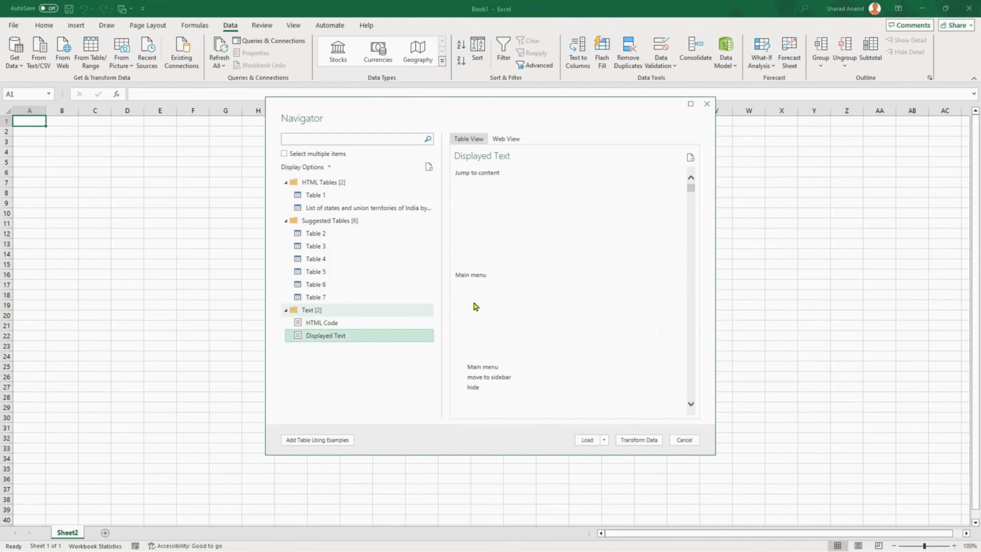
left_click(340, 195)
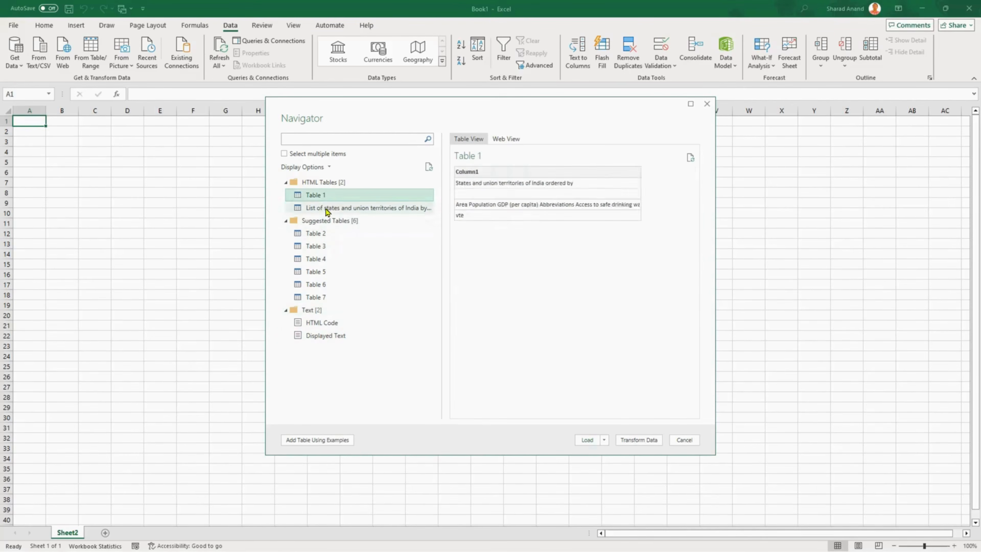
Step: Load the HTML table listing the states and union territories of India by population into the workbook, without multiple-item selection
left_click(329, 209)
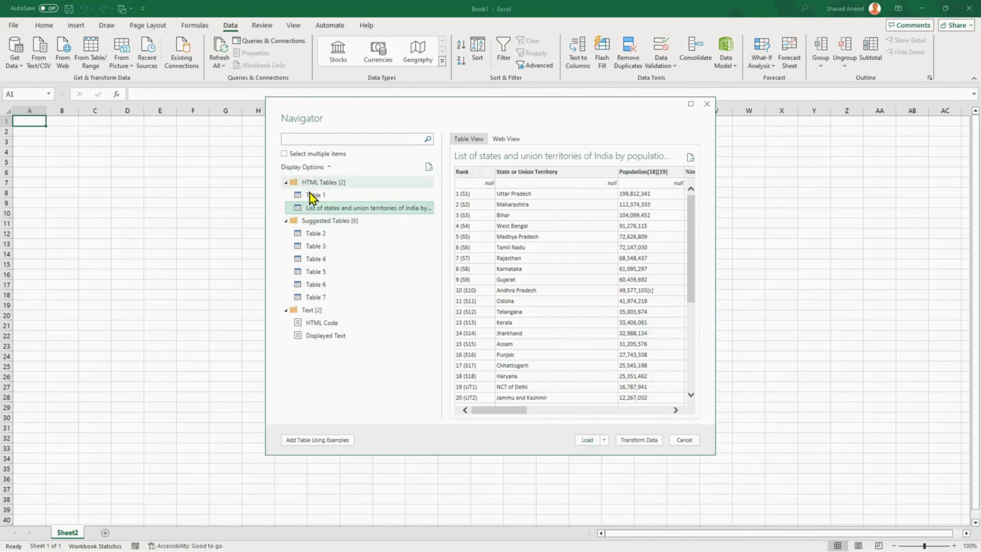
left_click(285, 154)
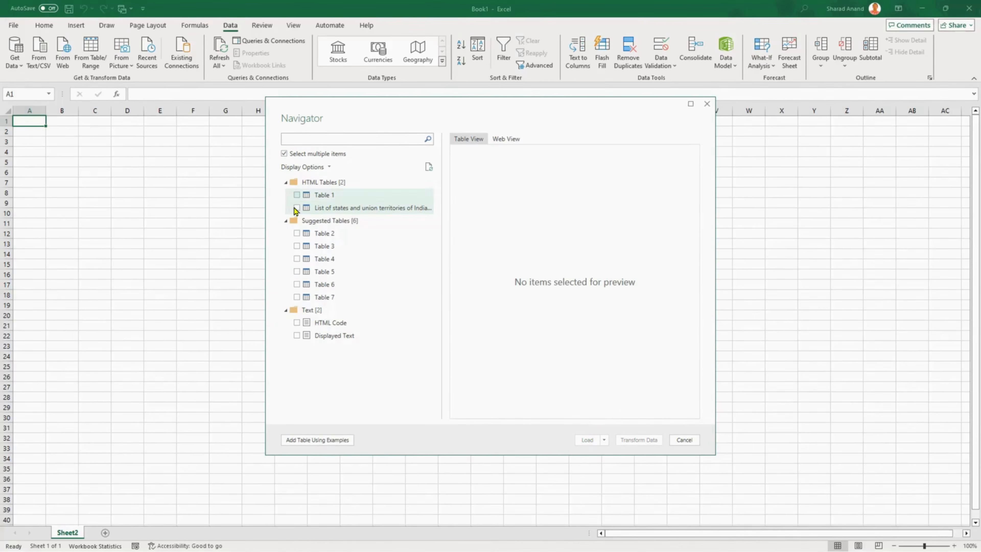
left_click(285, 154)
left_click(365, 209)
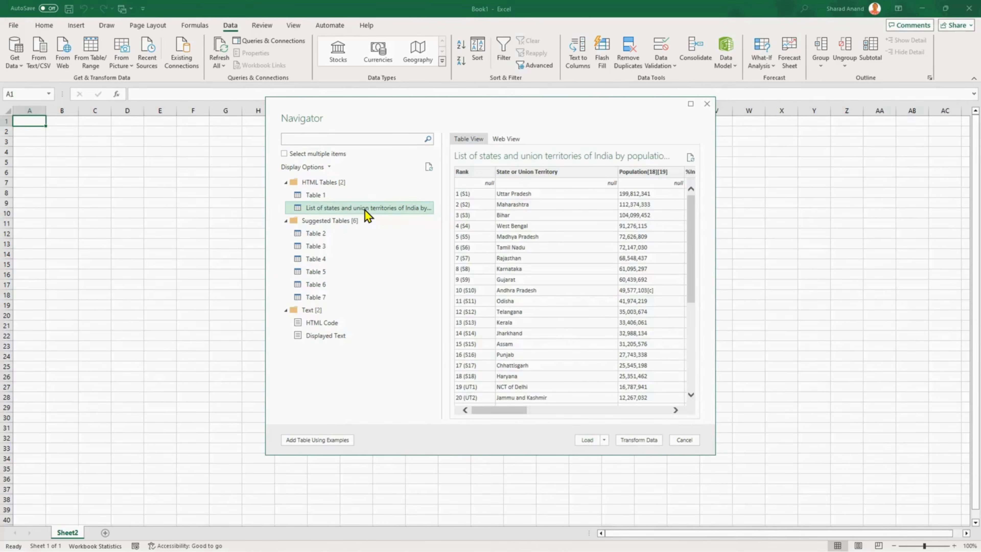
left_click(581, 443)
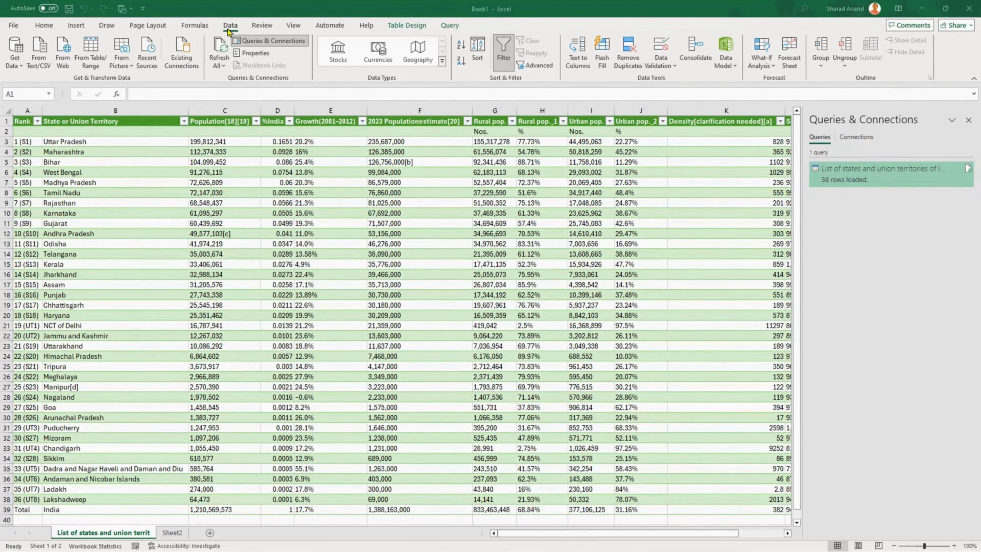
Step: Launch the Power Query Editor on the loaded states table and move its window higher to show more rows
left_click(20, 68)
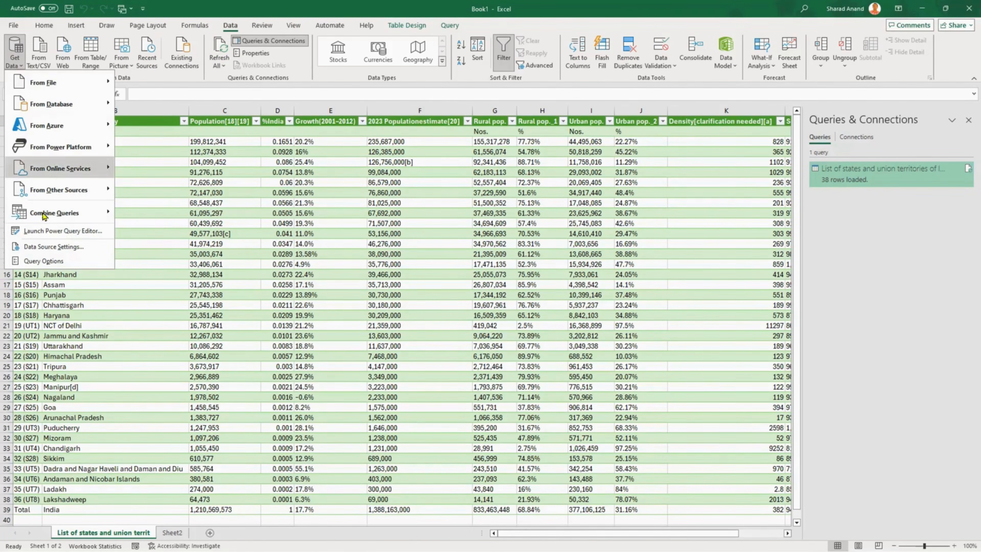
left_click(47, 233)
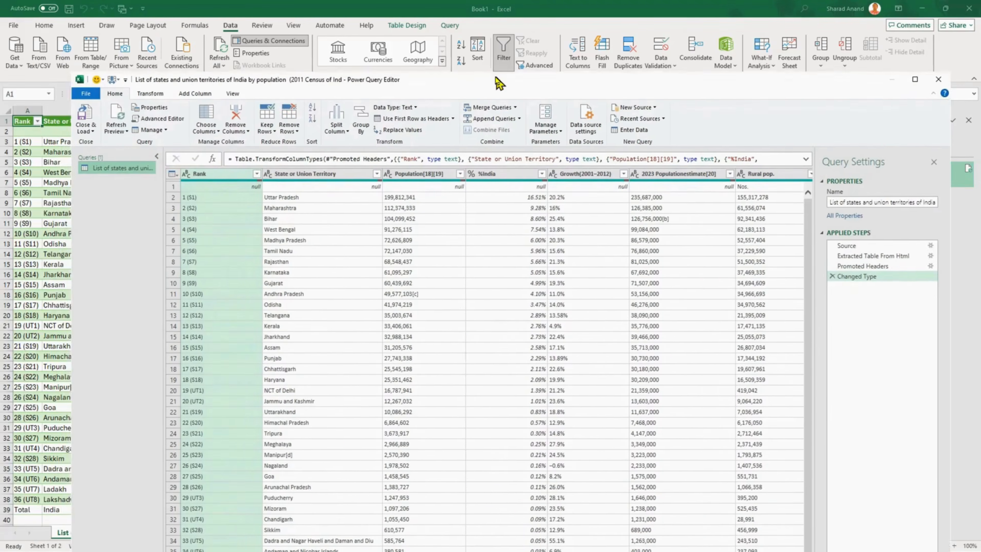
left_click_drag(499, 83, 500, 41)
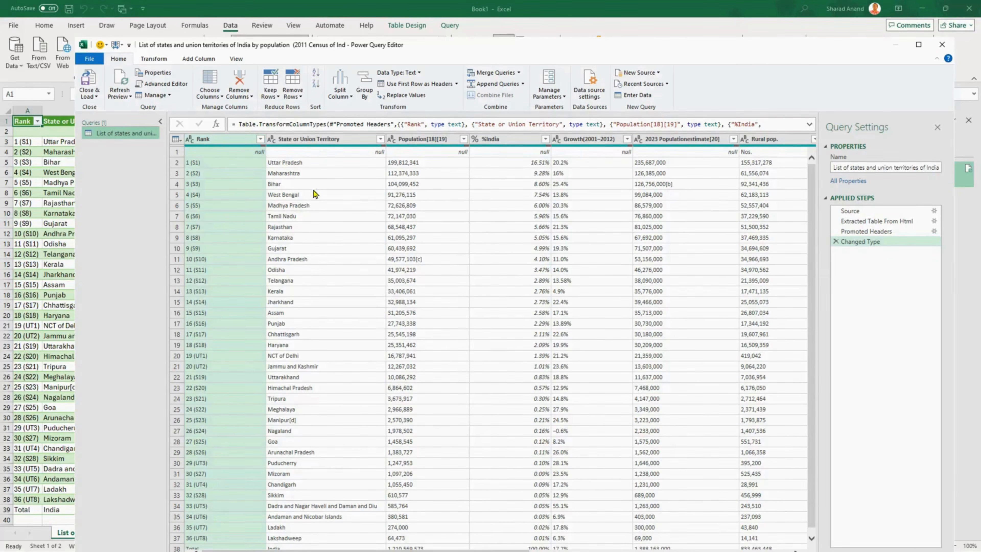
left_click_drag(476, 46, 475, 42)
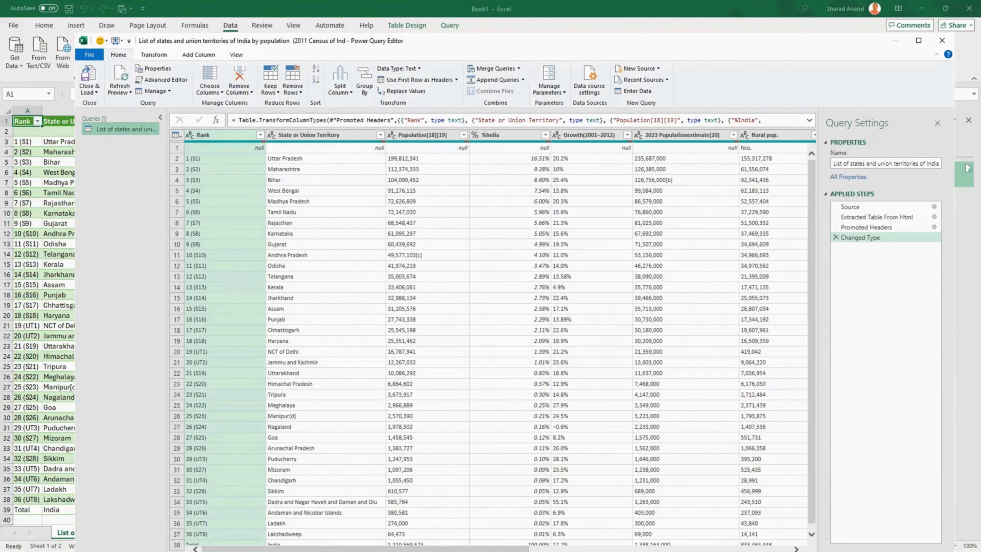
Step: Look through all the columns of the states query from Rank to Sex ratio and return to the first column
scroll(490, 340, "right", 10)
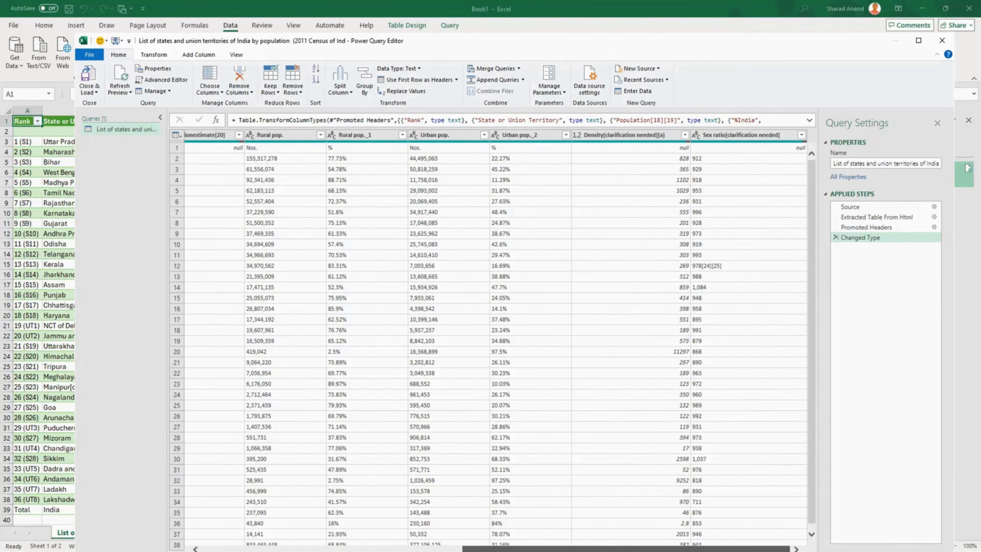
scroll(490, 340, "left", 3)
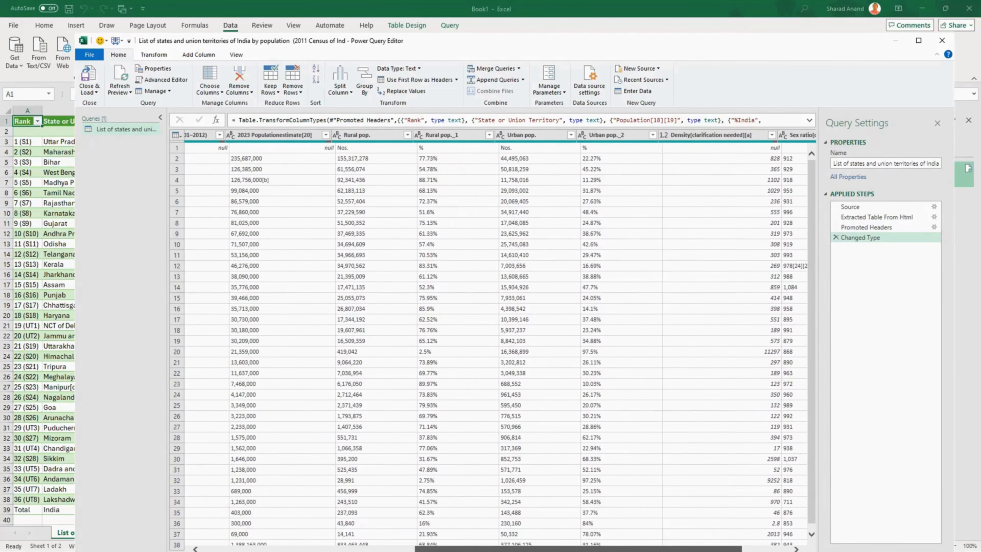
scroll(491, 340, "left", 6)
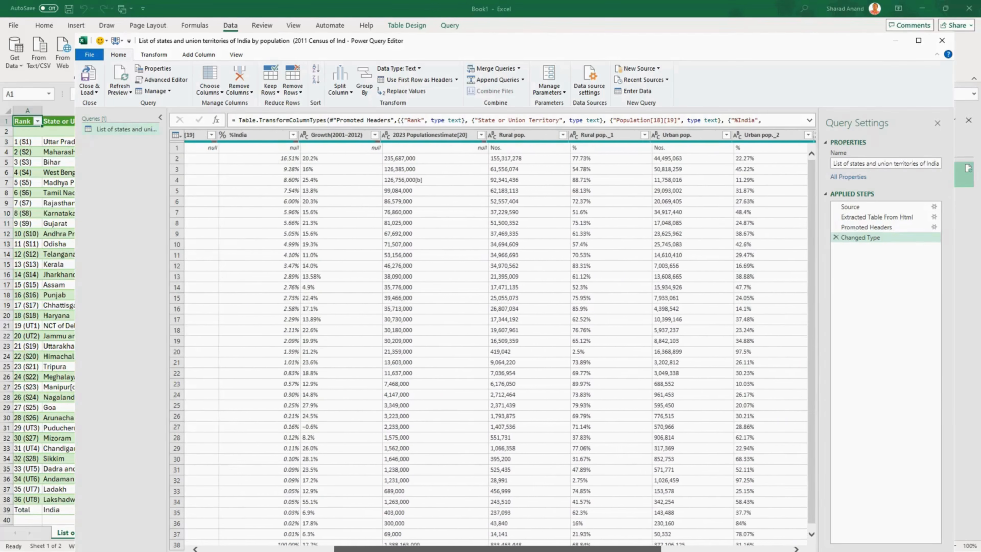
scroll(490, 340, "left", 1)
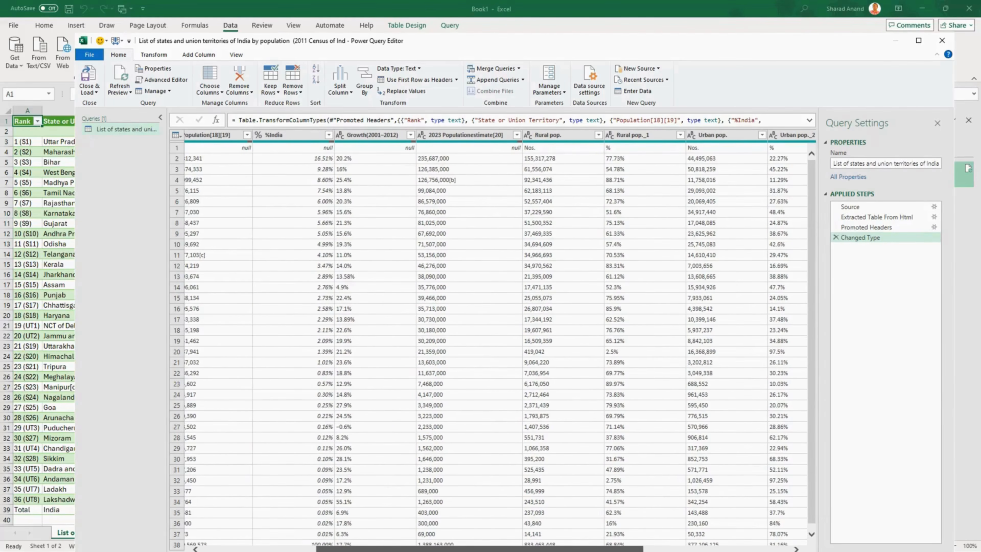
scroll(491, 340, "left", 1)
scroll(500, 341, "left", 8)
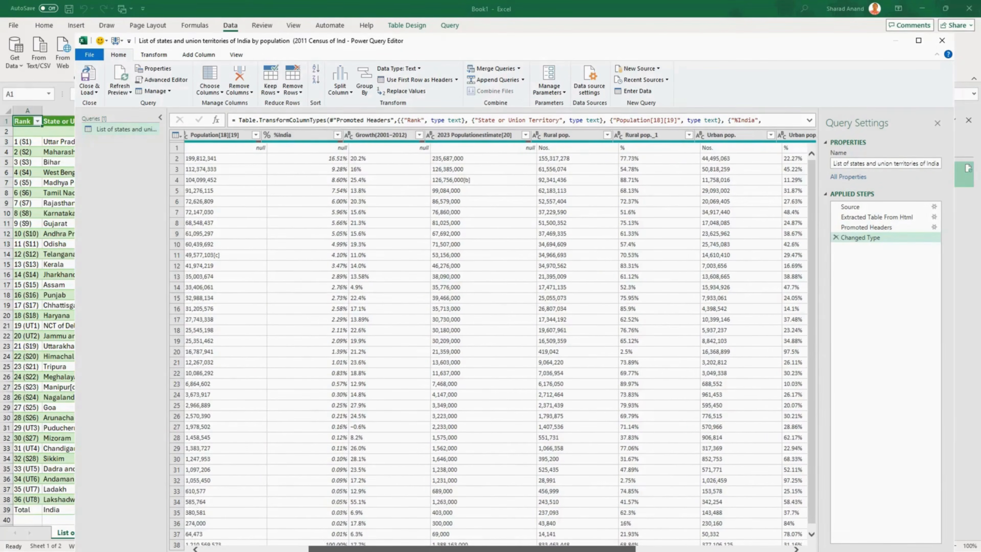
scroll(500, 340, "left", 1)
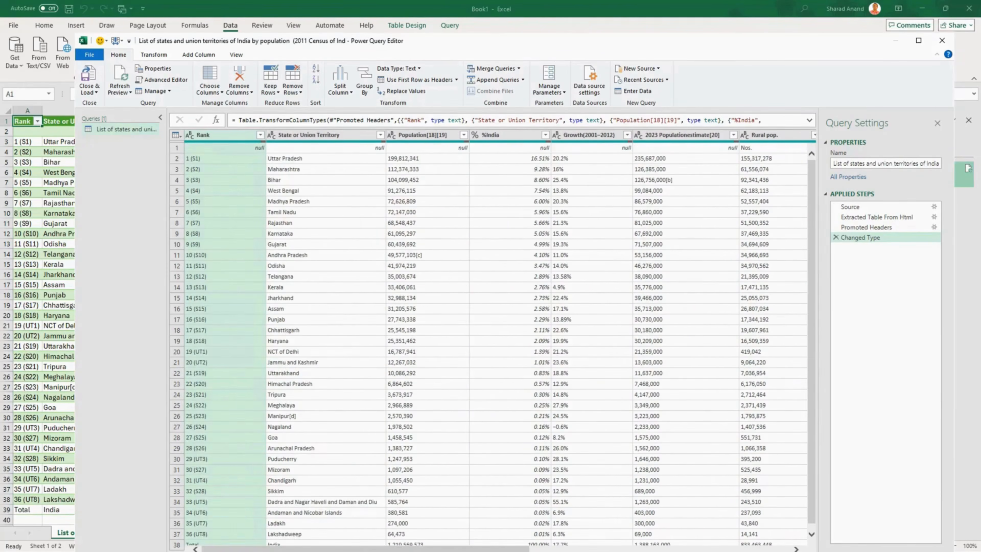
scroll(501, 340, "right", 18)
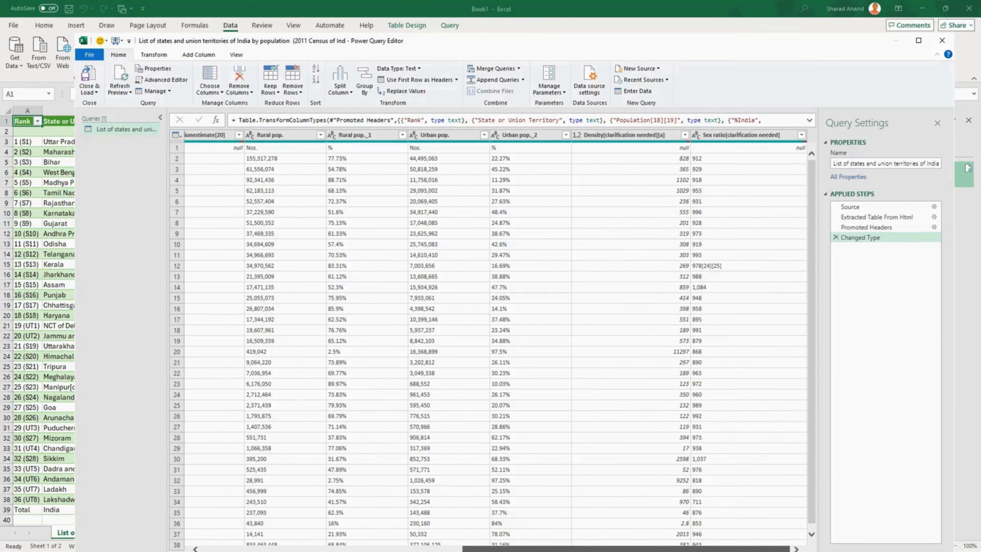
left_click_drag(635, 549, 374, 549)
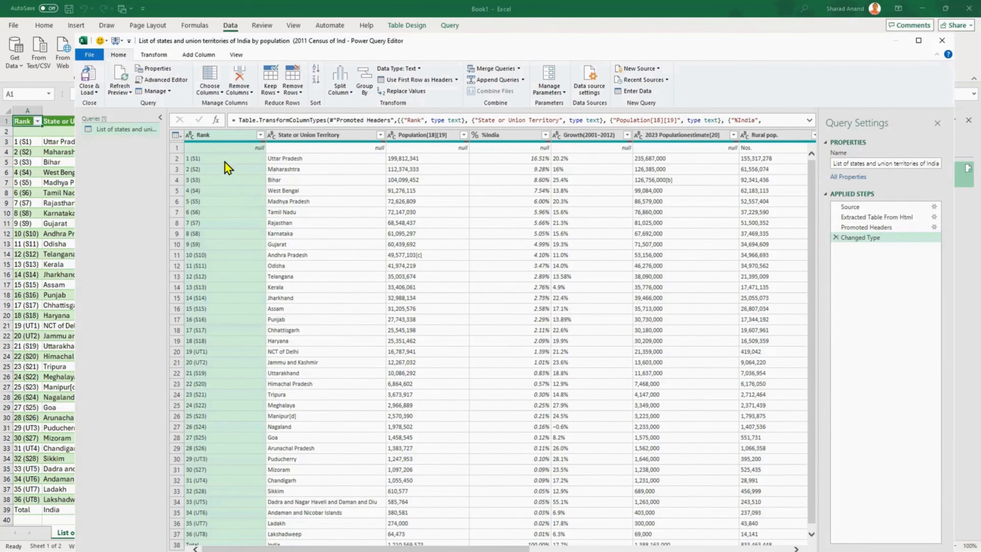
Step: Remove the top 1 row, which holds the null values and sub-headings, from the query
left_click(292, 89)
left_click(285, 103)
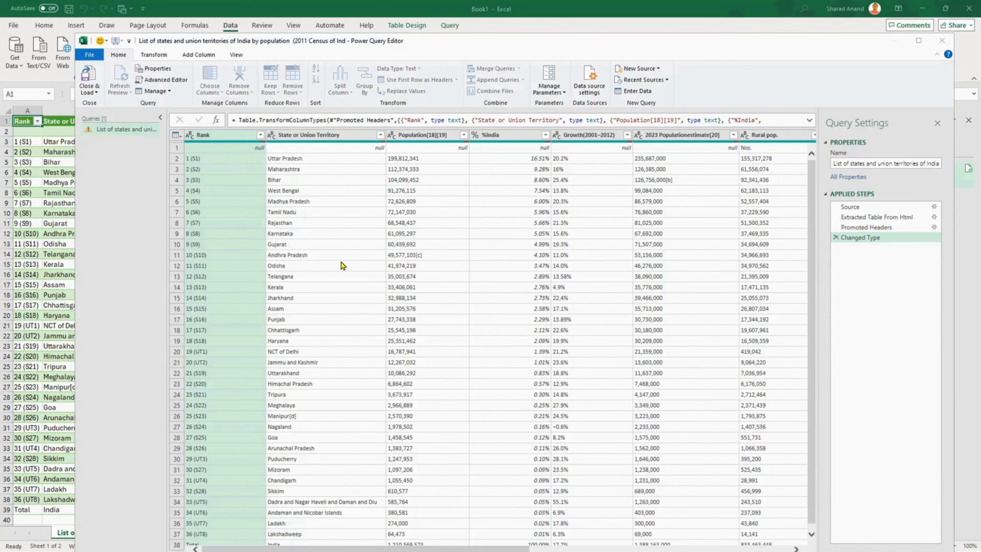
type("1")
key("Return")
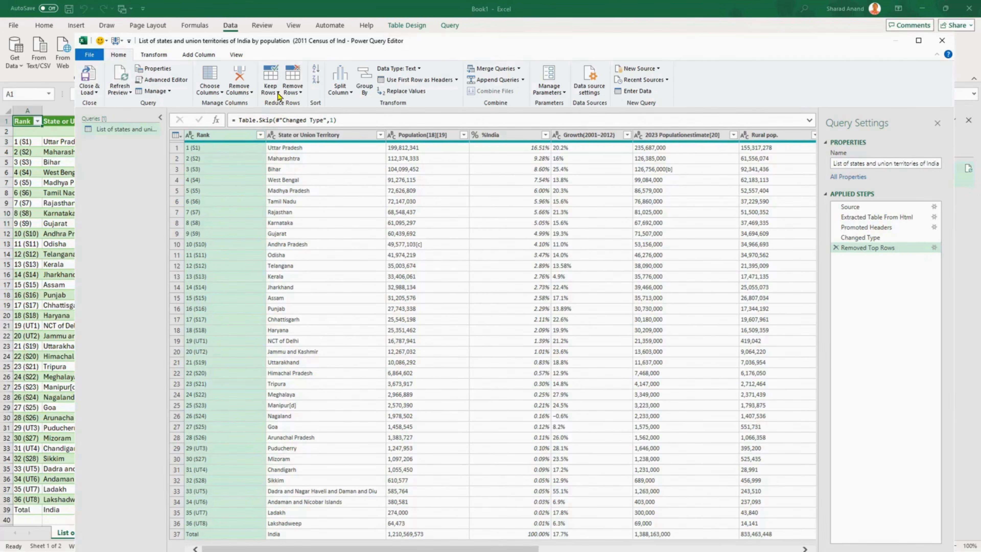
Step: Remove the bottom 1 row, which holds the India total, from the query
left_click(292, 89)
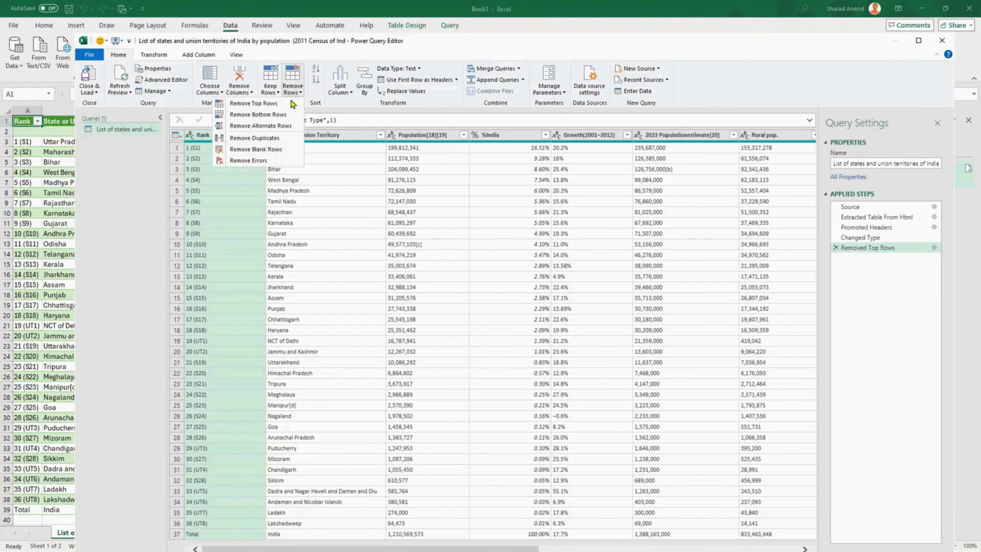
left_click(288, 114)
type("1")
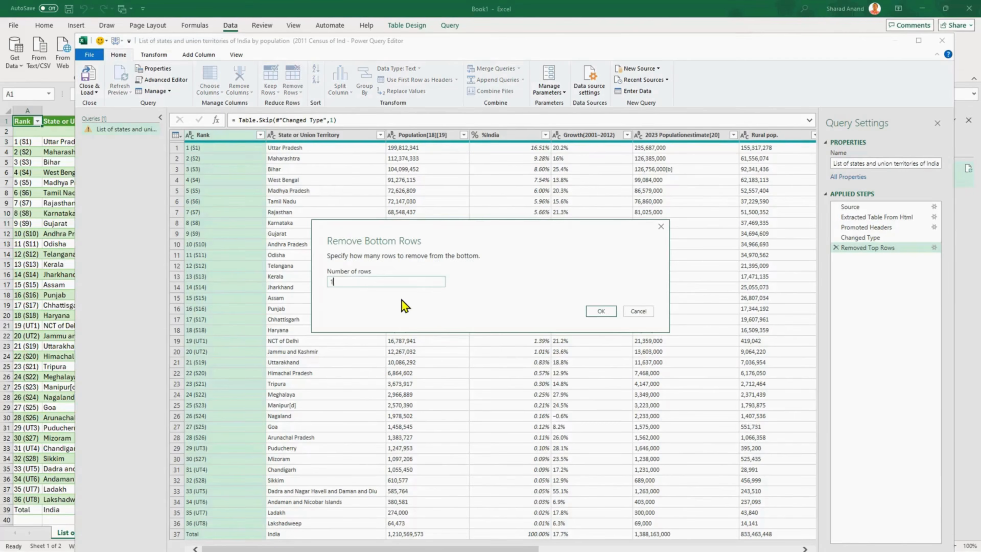
left_click(602, 310)
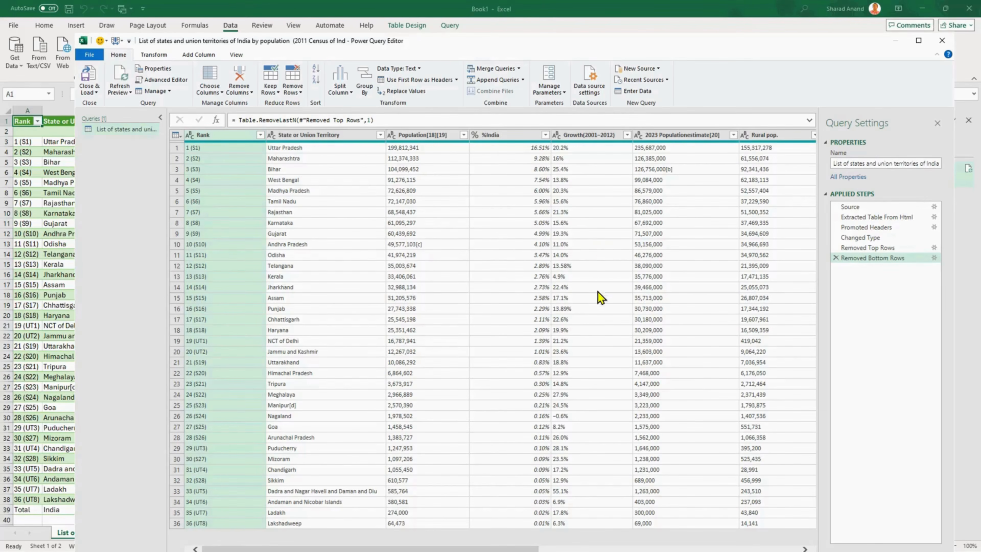
Step: Try to set the Growth(2001–2012) column's data type to Percentage, and delete that applied step
left_click(590, 137)
left_click(155, 55)
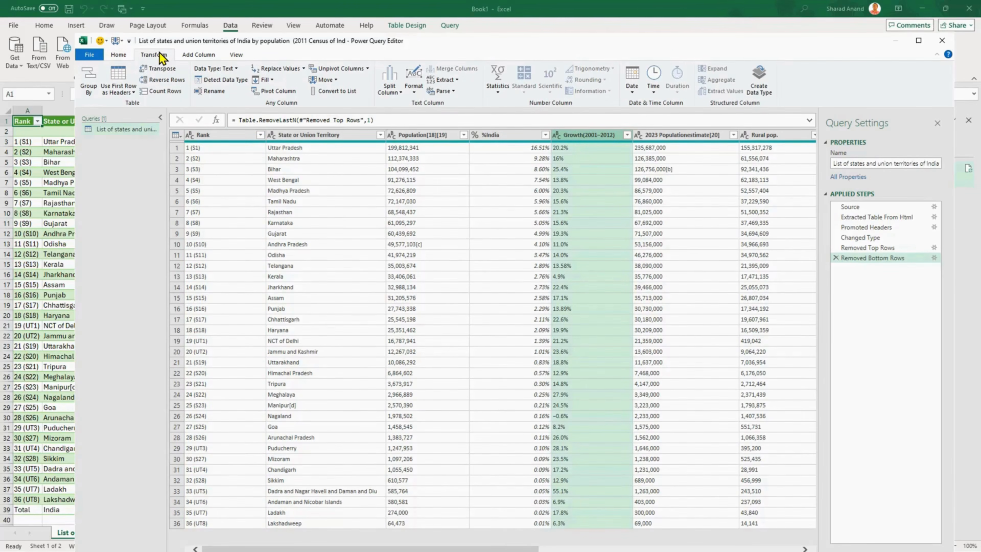
left_click(219, 70)
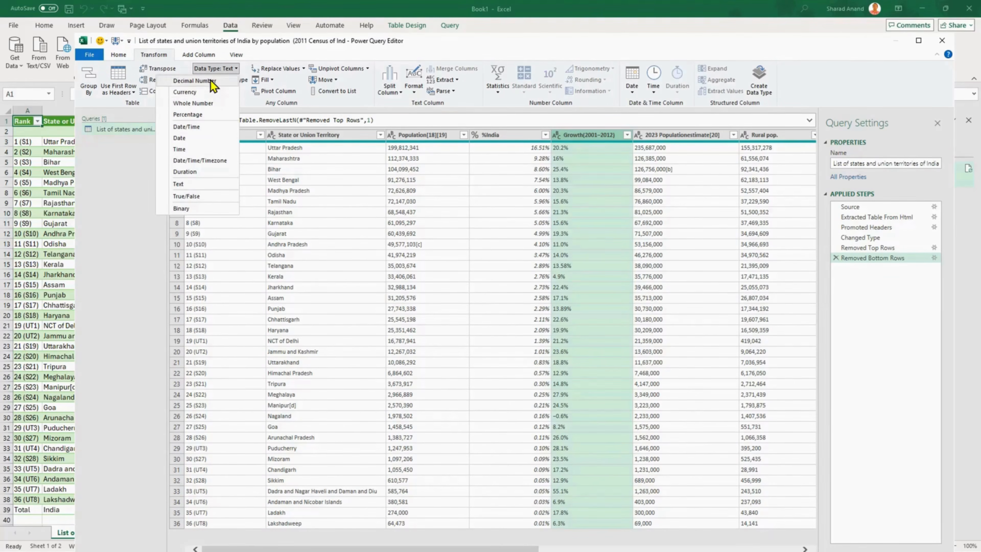
left_click(206, 114)
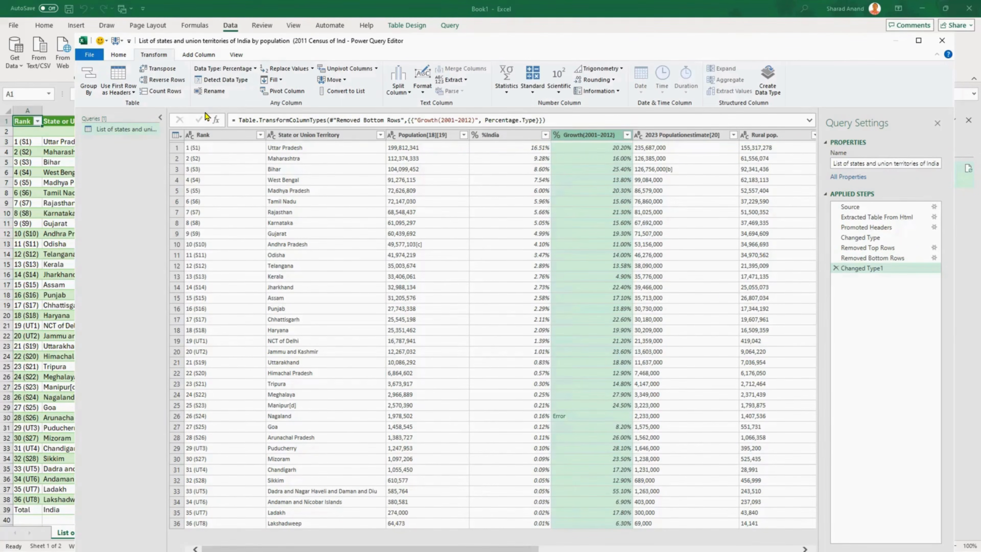
left_click(836, 269)
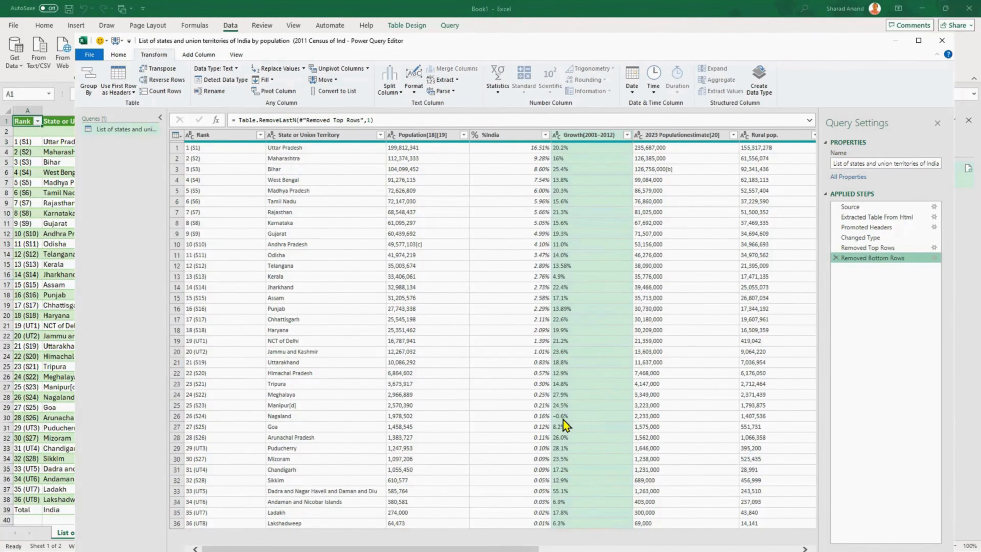
Step: Replace the minus character "−" from Nagaland's growth value with a plain hyphen "-" in the Growth(2001–2012) column
left_click(591, 417)
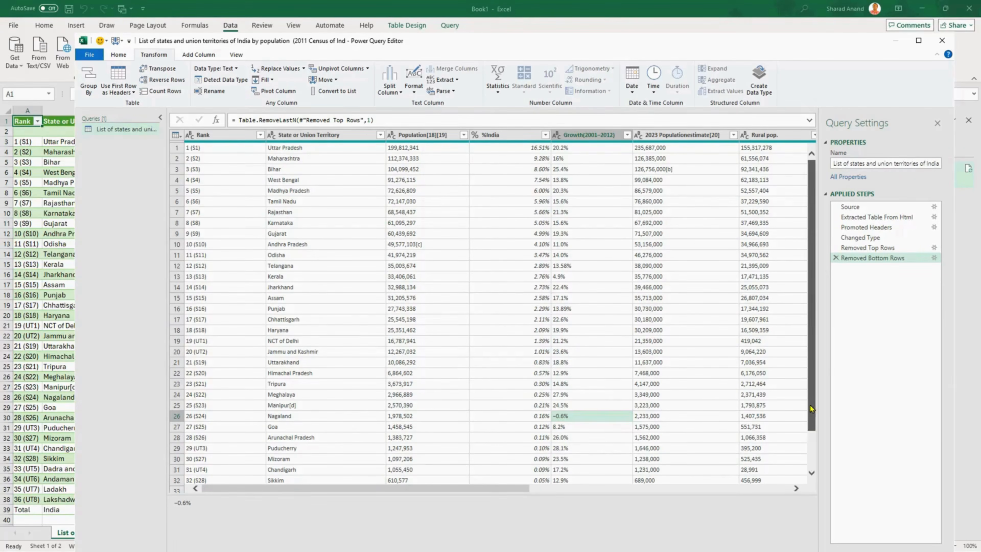
left_click(811, 451)
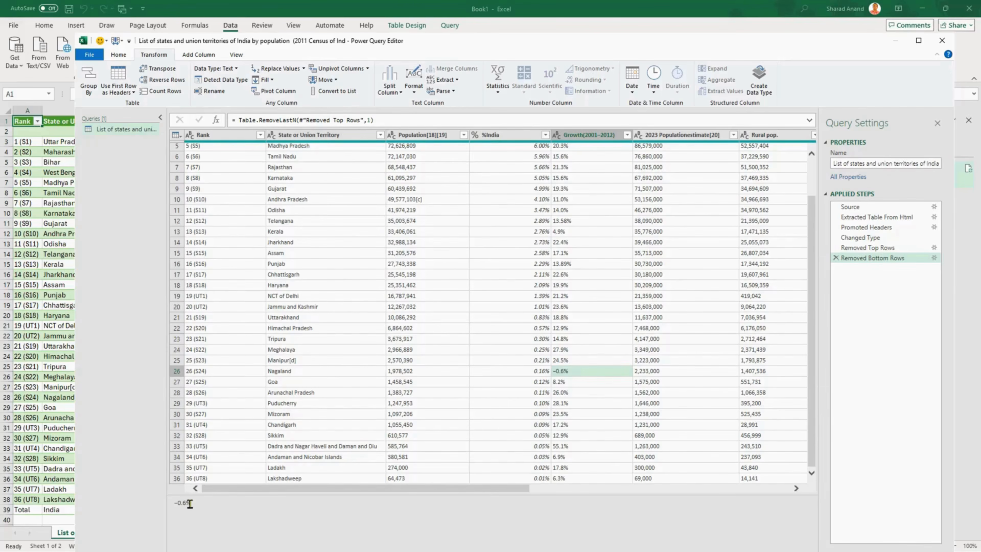
right_click(584, 372)
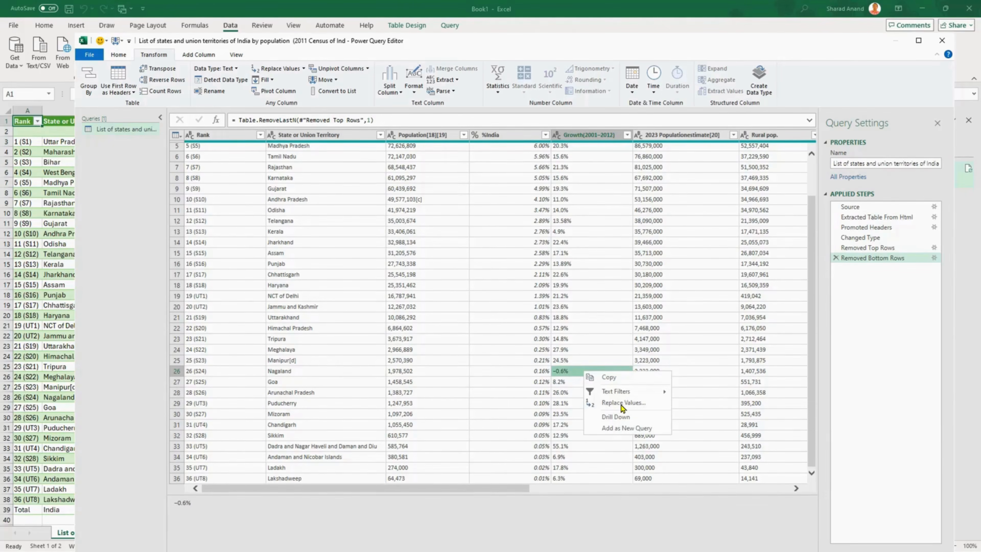
left_click(622, 403)
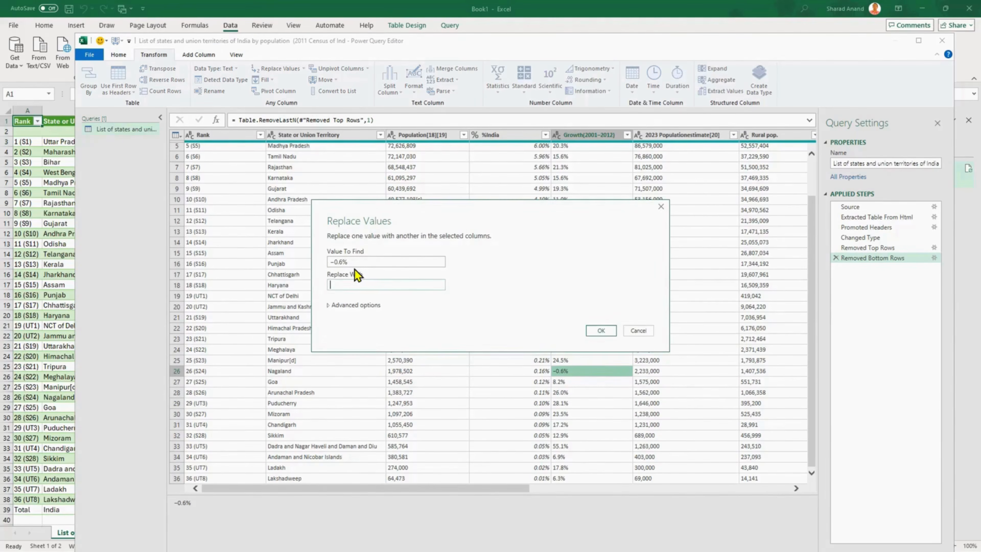
left_click_drag(420, 215, 514, 216)
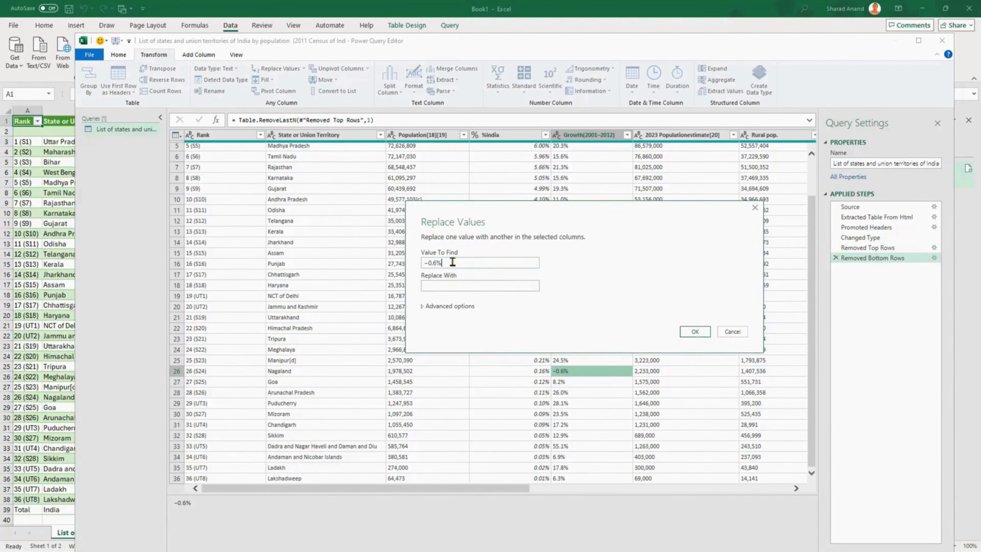
left_click(468, 263)
key("BackSpace")
key("BackSpace")
key("BackSpace")
key("BackSpace")
left_click(457, 286)
left_click(695, 331)
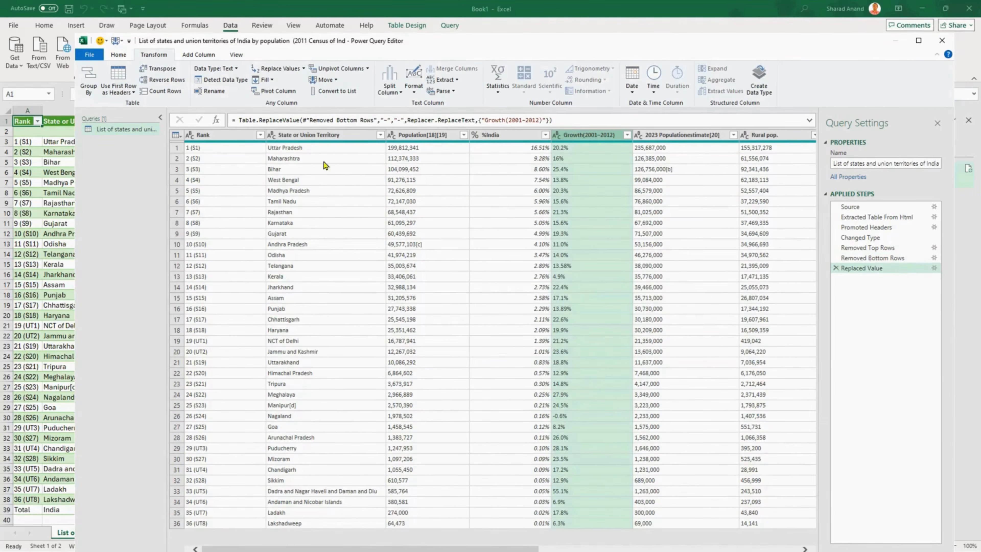
Step: Detect the data types of the Growth(2001–2012) column and the first Rural pop. column automatically
left_click(226, 80)
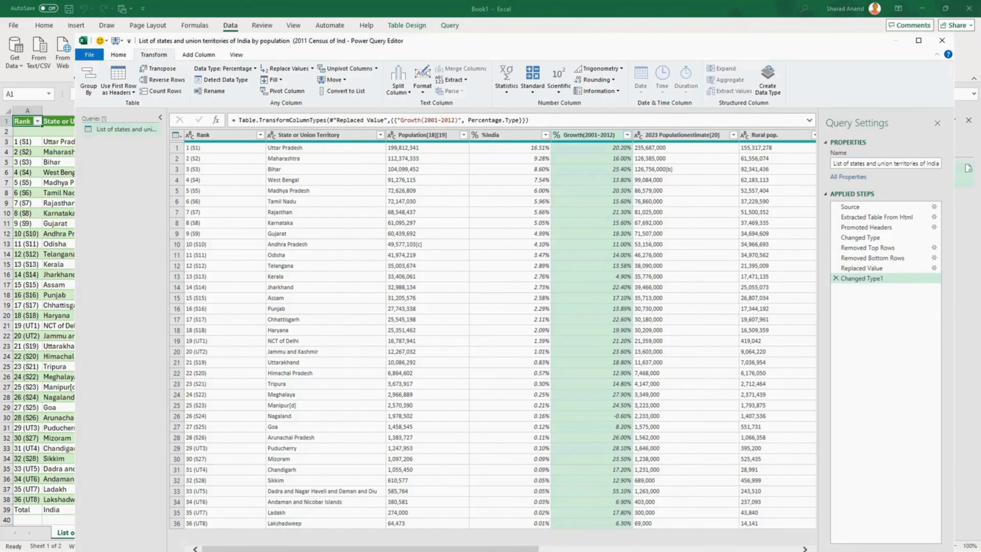
scroll(614, 402, "right", 4)
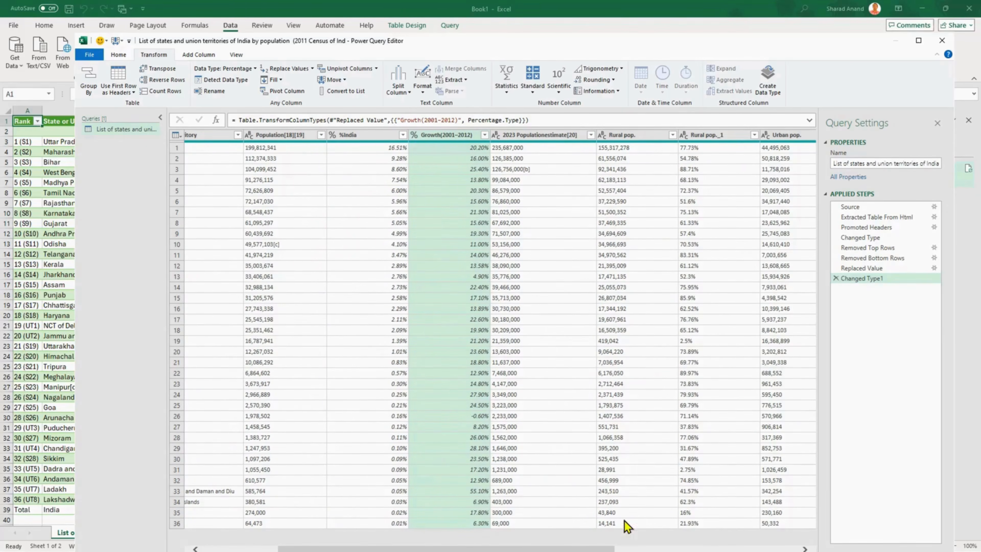
left_click(639, 136)
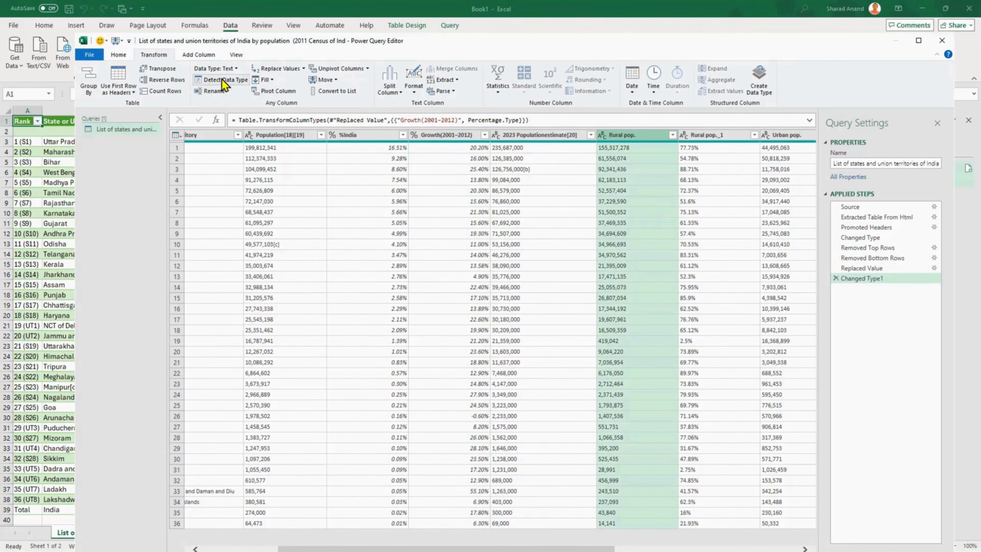
left_click(222, 79)
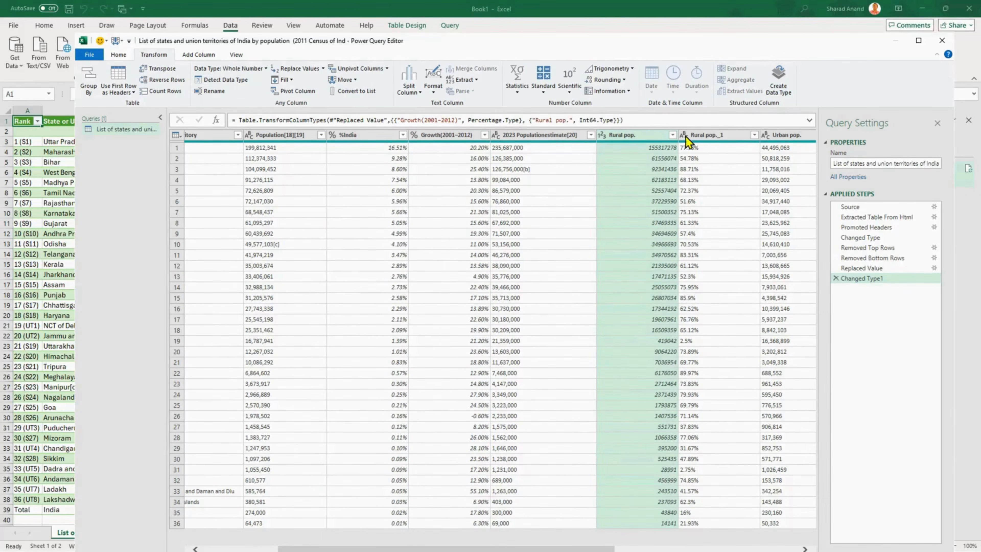
Step: Detect the data types of the Rural pop._1, Urban pop. and Urban pop._2 columns automatically
left_click(705, 137)
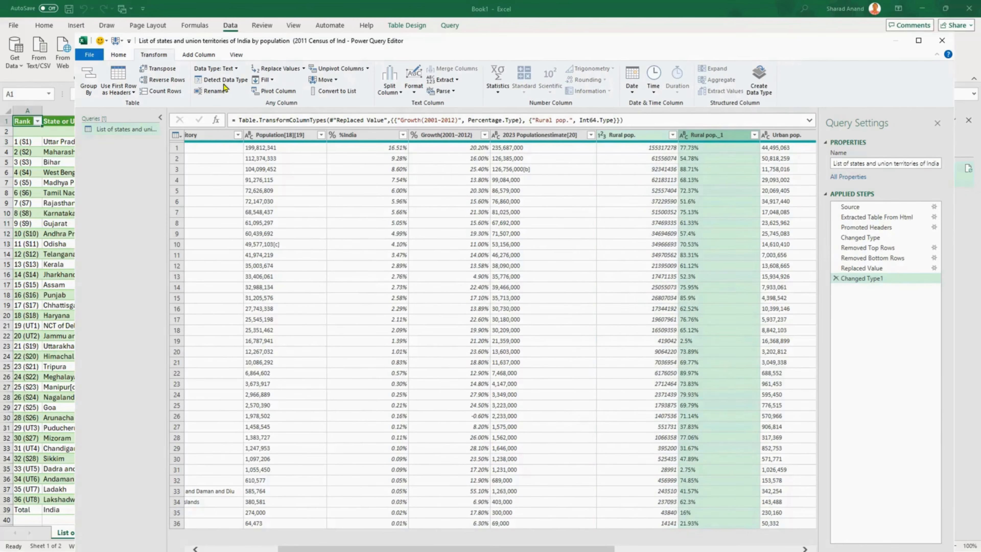
left_click(222, 80)
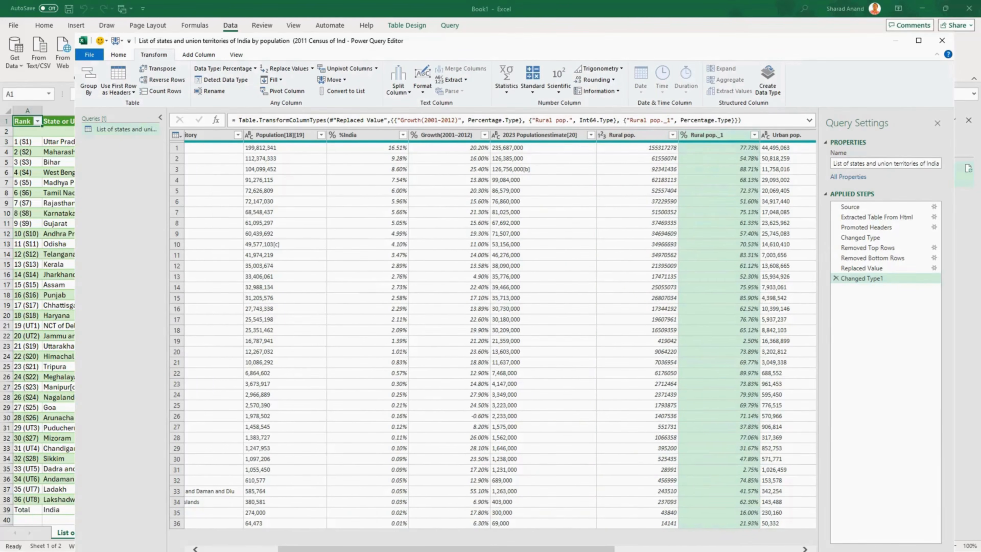
scroll(556, 243, "right", 5)
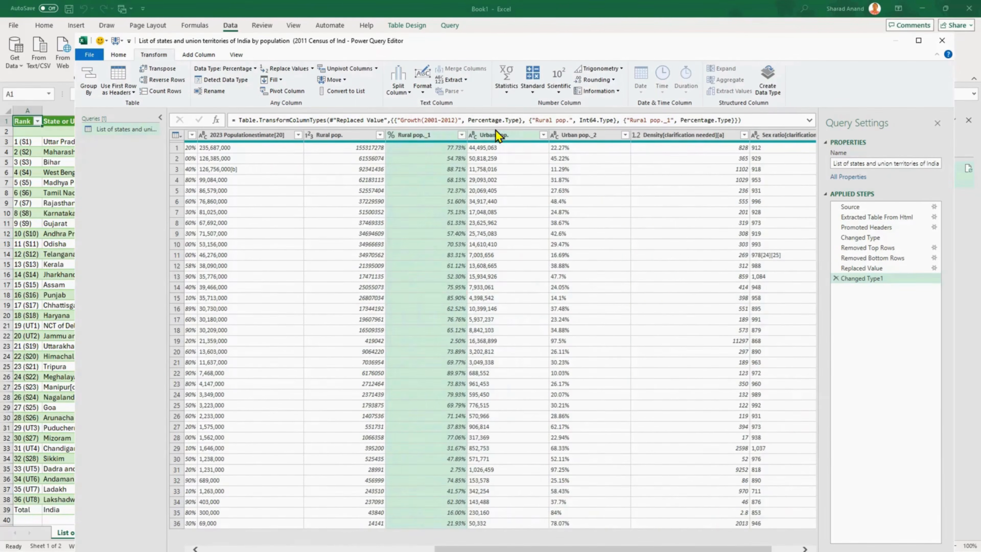
left_click(498, 135)
left_click(222, 79)
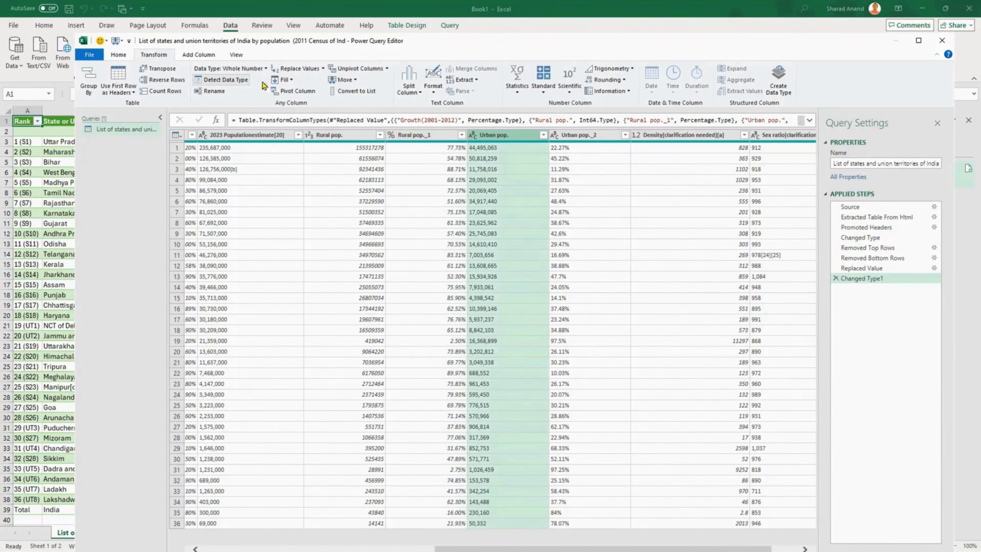
left_click(575, 135)
left_click(241, 80)
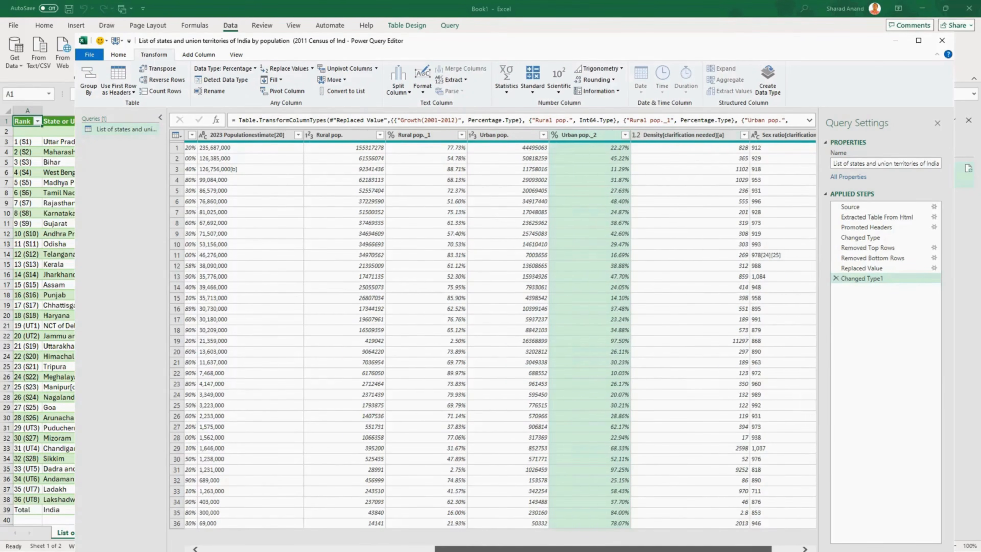
Step: Strip the bracketed footnotes from the Sex ratio column by extracting the text before the delimiter, and detect its data type
scroll(782, 390, "right", 3)
left_click(747, 136)
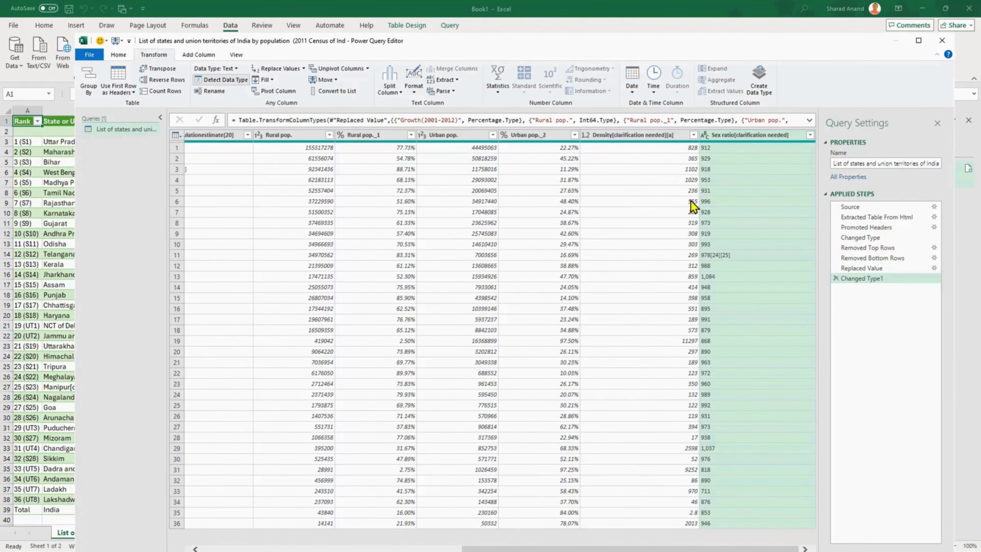
left_click(440, 80)
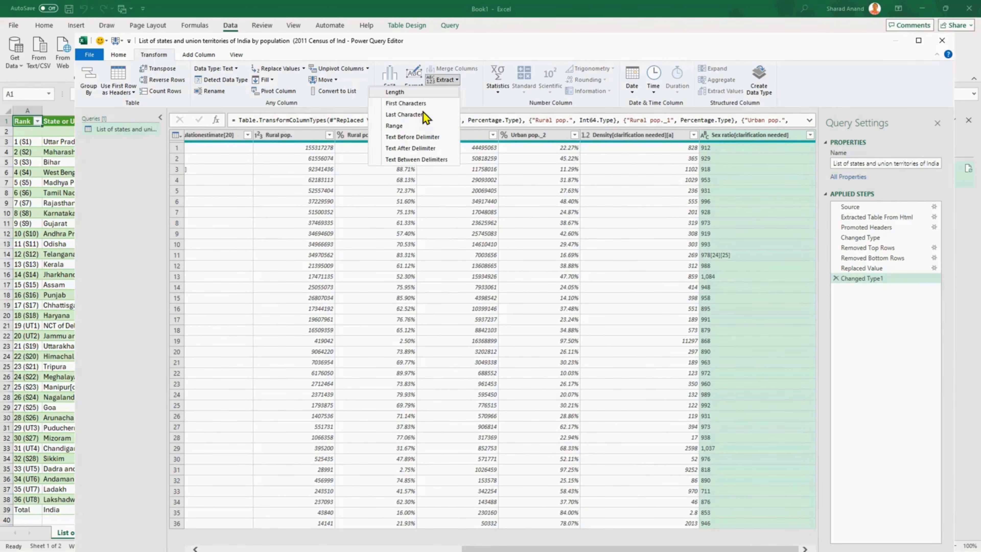
left_click(412, 137)
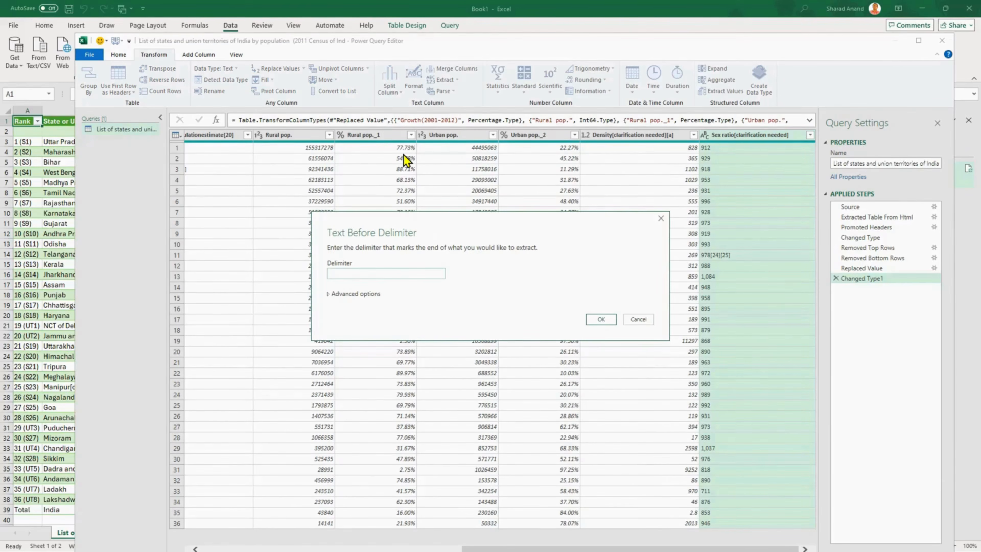
left_click(600, 320)
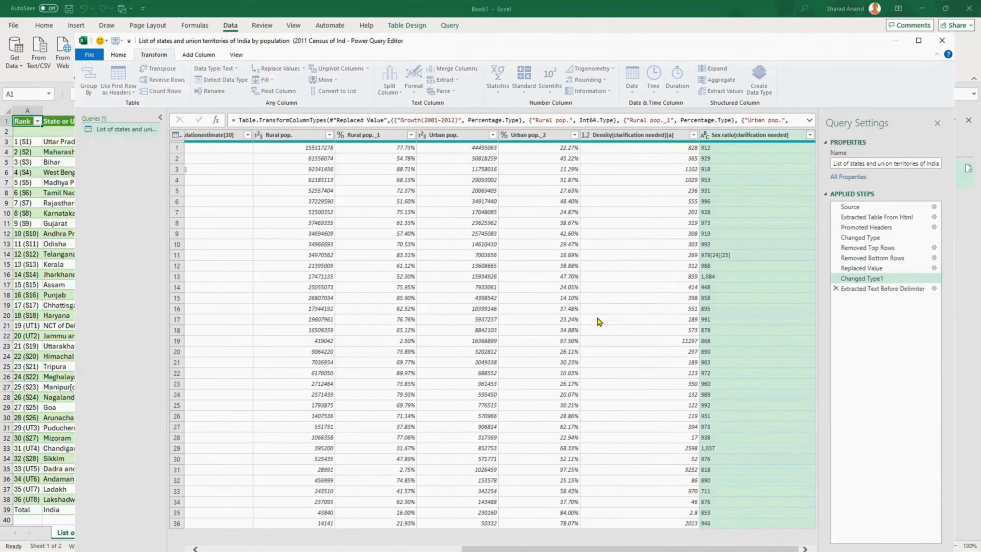
left_click(229, 83)
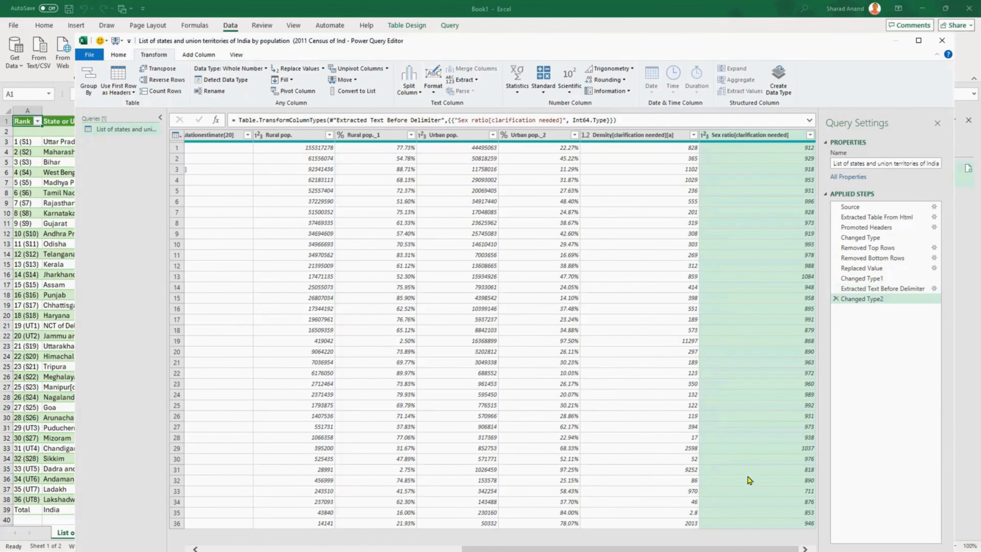
Step: Extract the text before the delimiter "[" in the 2023 Populationestimate[20] column and detect its data type
scroll(447, 301, "left", 10)
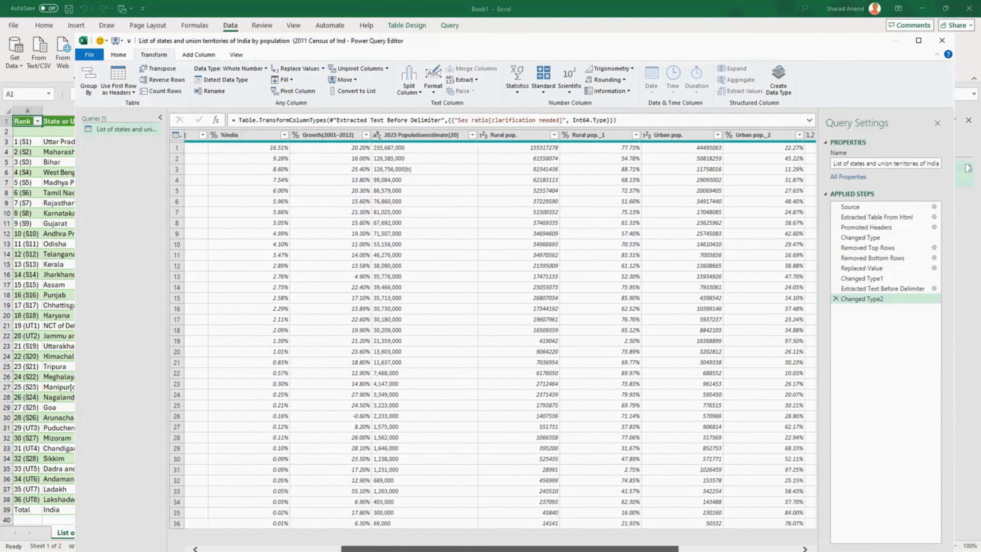
left_click(444, 138)
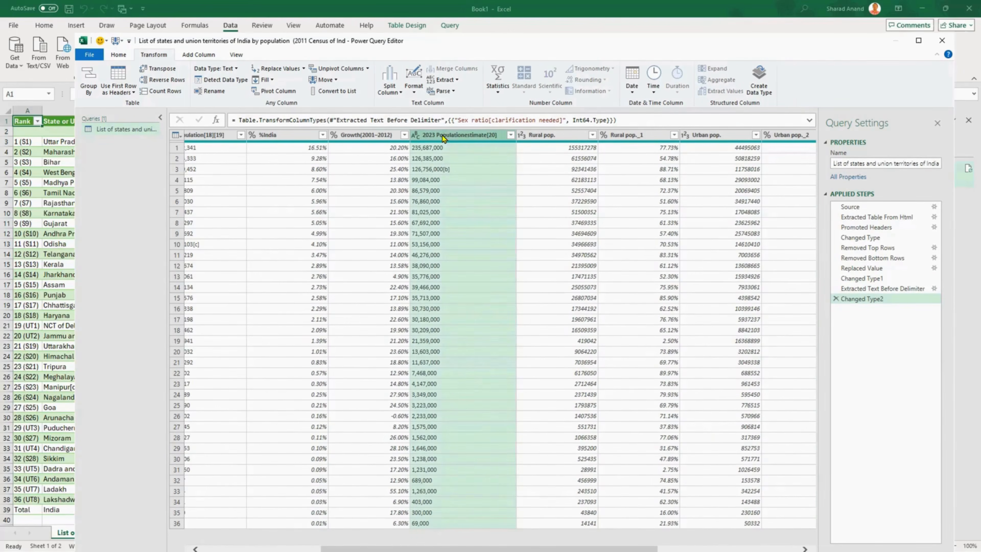
left_click(445, 79)
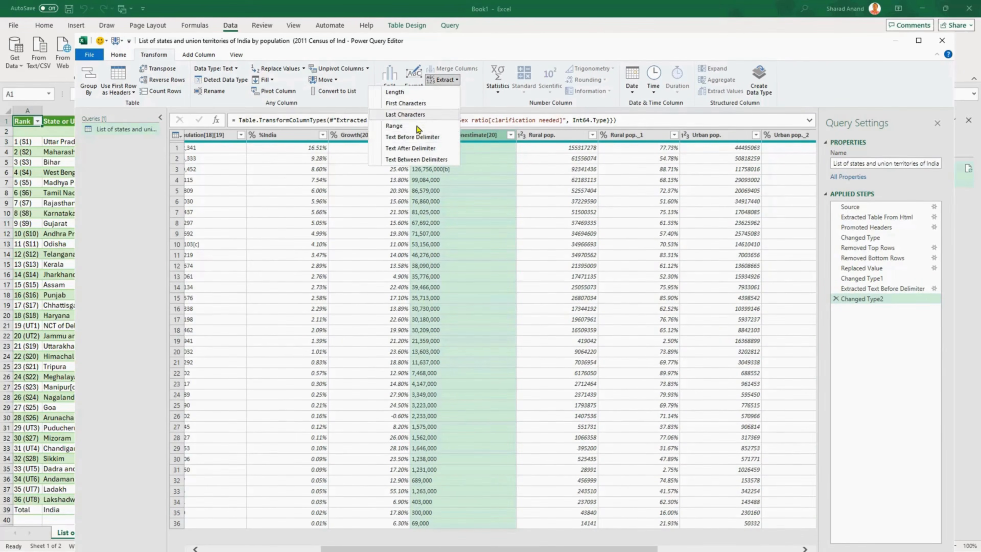
left_click(412, 136)
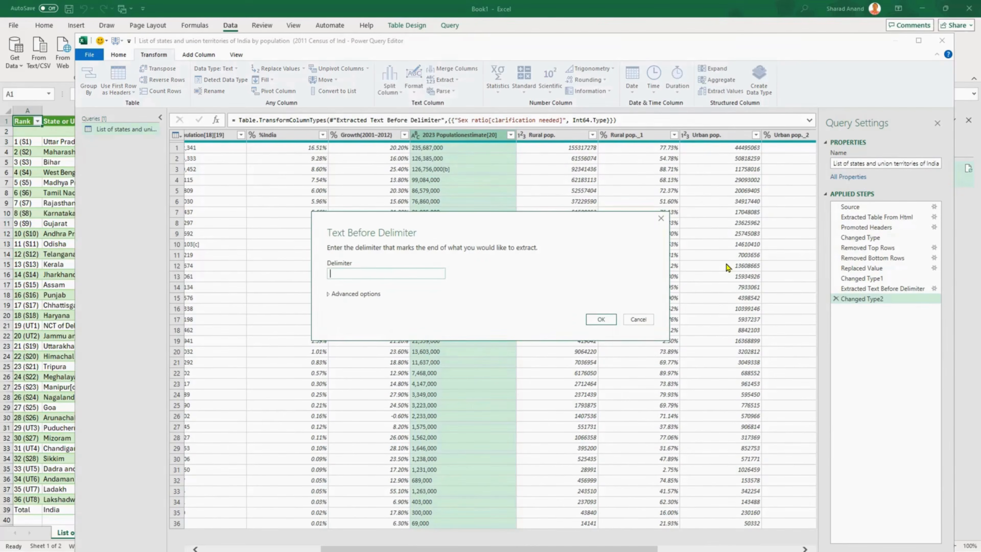
type("[")
left_click(601, 319)
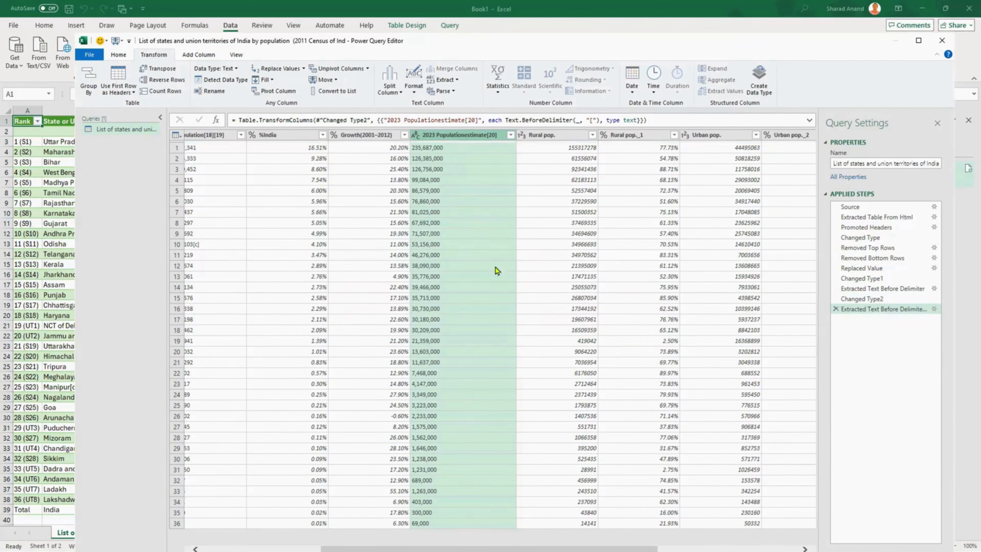
left_click(219, 79)
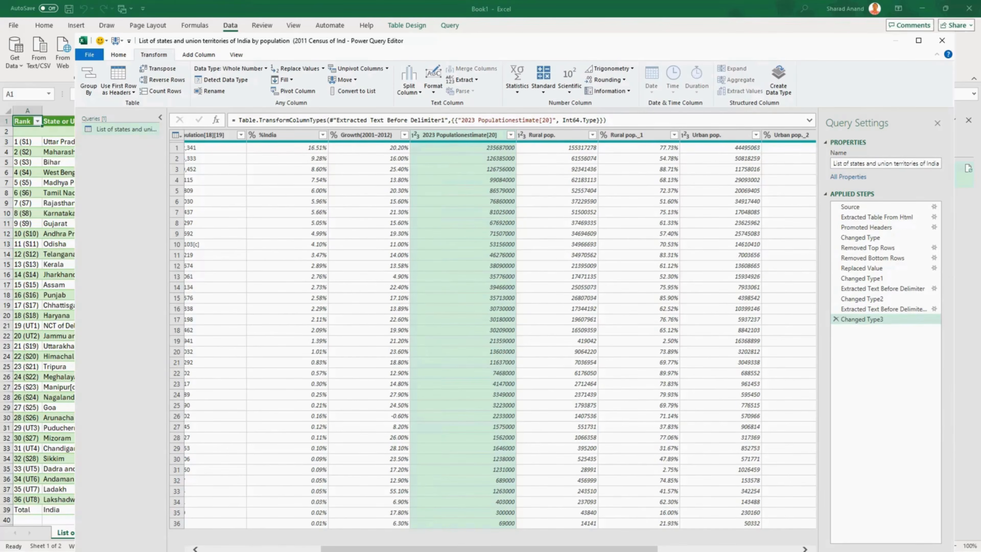
Step: Extract the text before the delimiter "[" in the Population[18][19] column
scroll(492, 332, "left", 2)
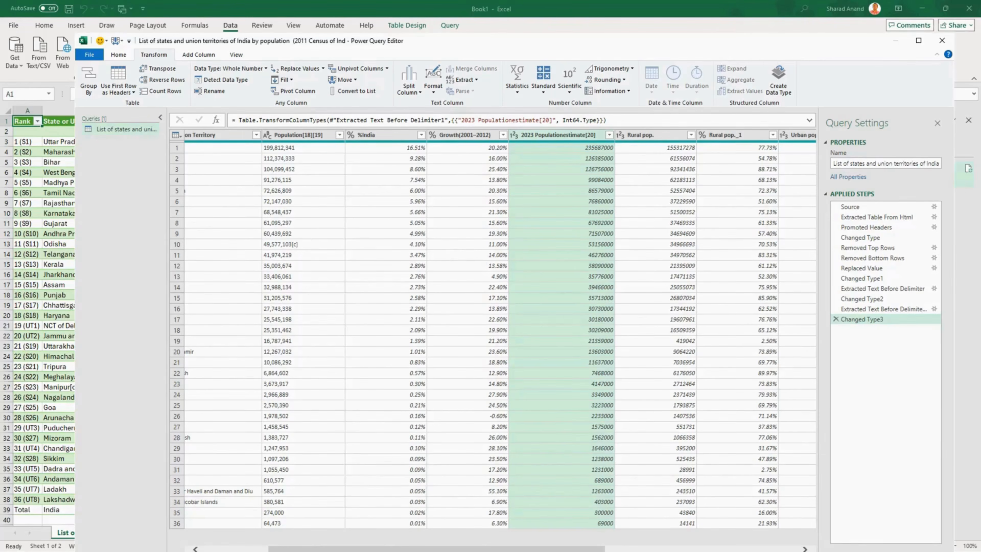
left_click(297, 146)
left_click(444, 80)
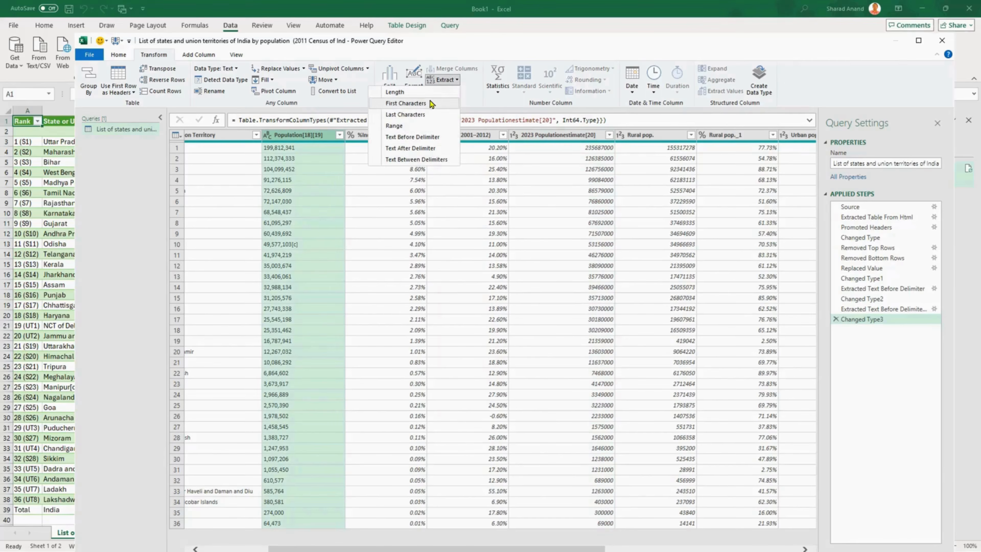
left_click(419, 138)
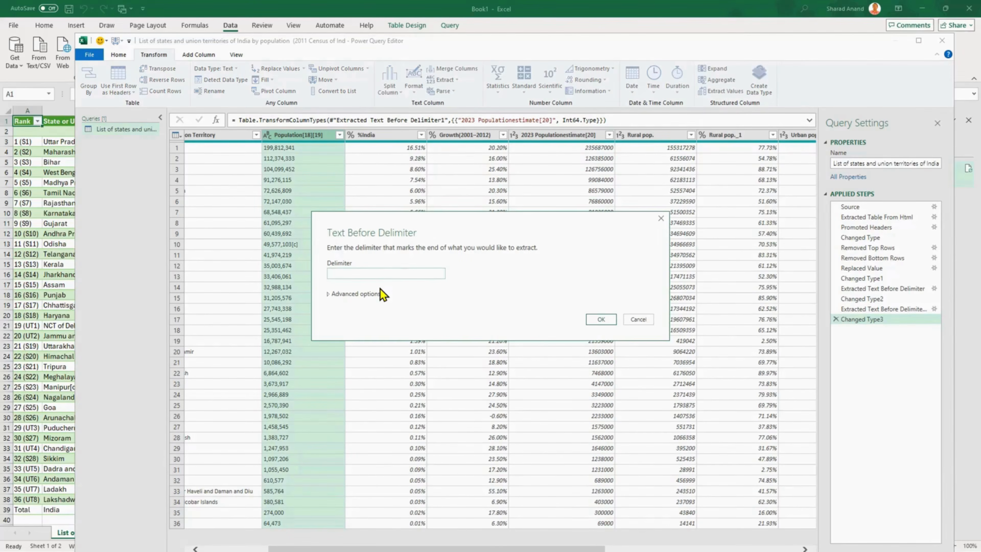
type("[")
left_click(600, 320)
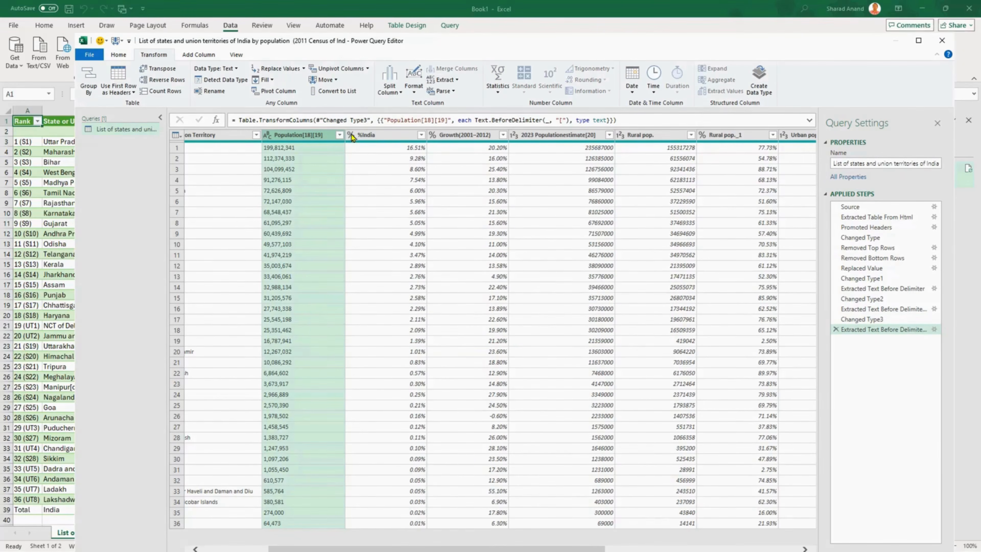
Step: Try to remove the bracketed state codes from the Rank column by extracting the text before a delimiter
scroll(493, 333, "left", 3)
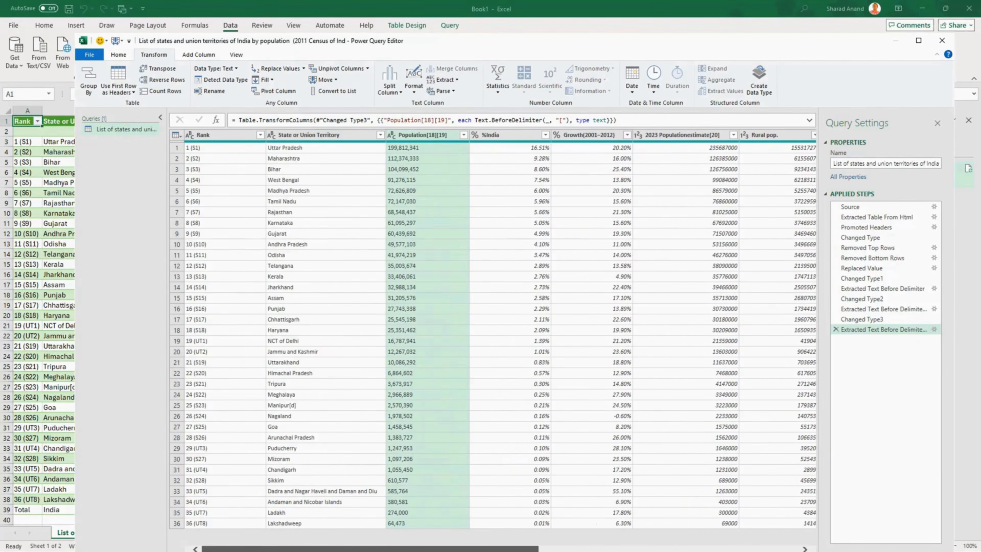
scroll(493, 333, "right", 6)
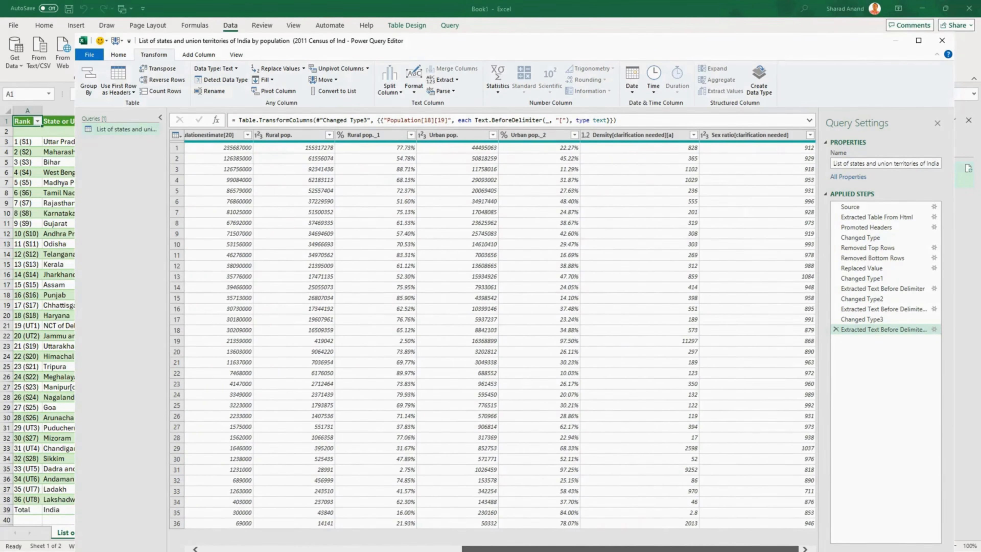
scroll(315, 357, "left", 6)
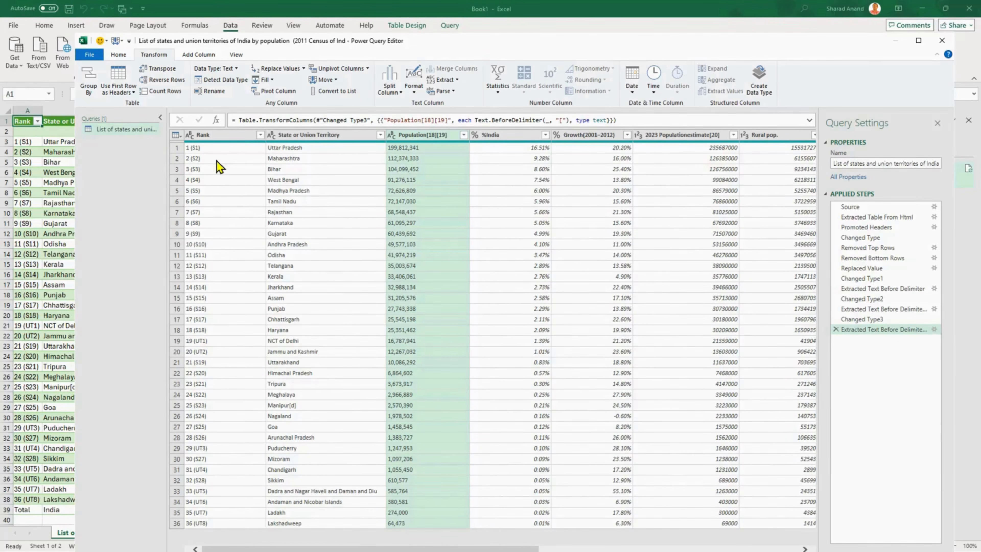
left_click(217, 136)
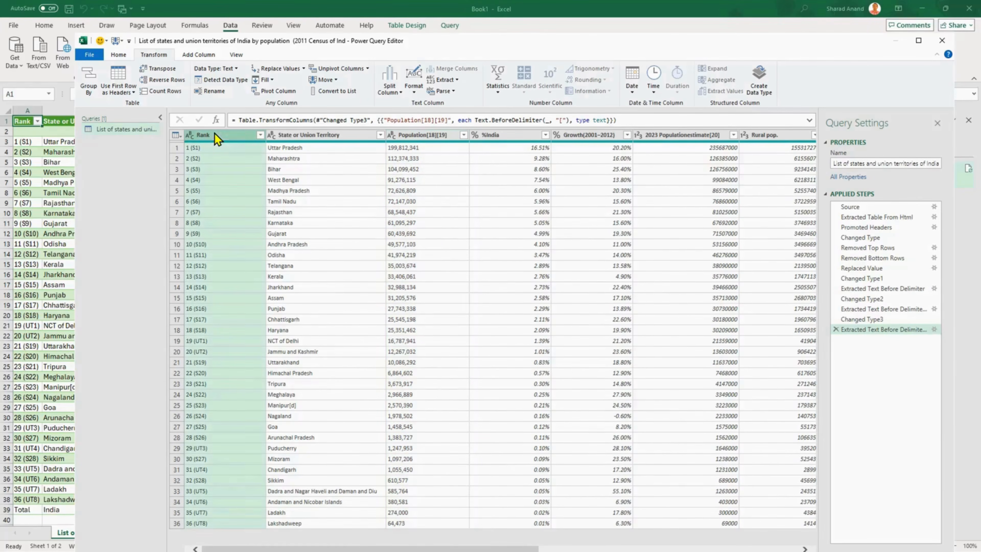
left_click(456, 80)
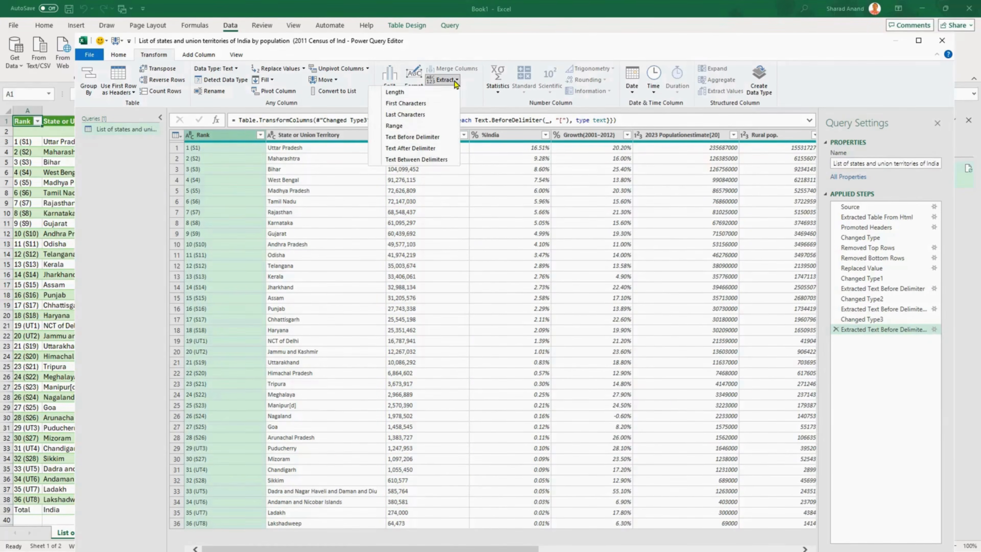
left_click(425, 139)
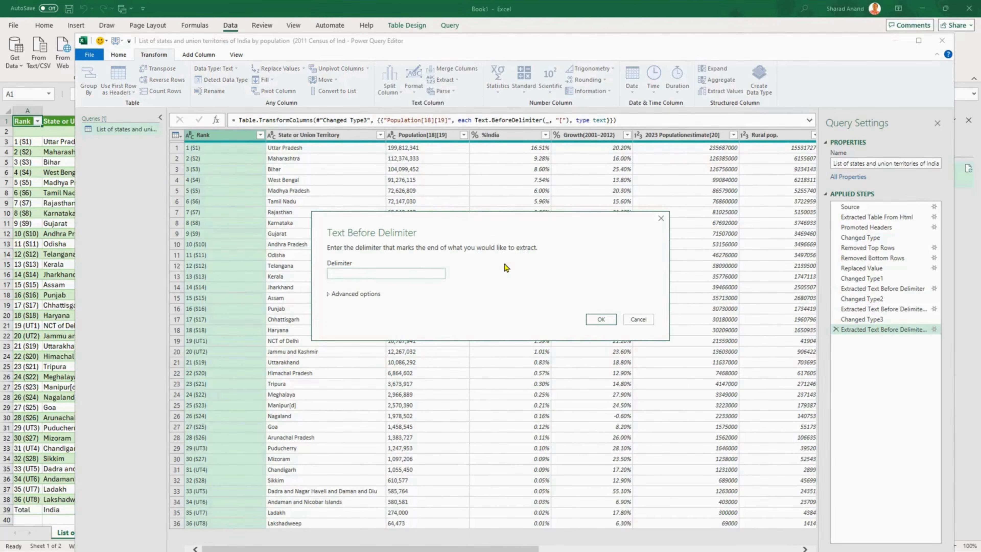
type("(")
left_click(600, 320)
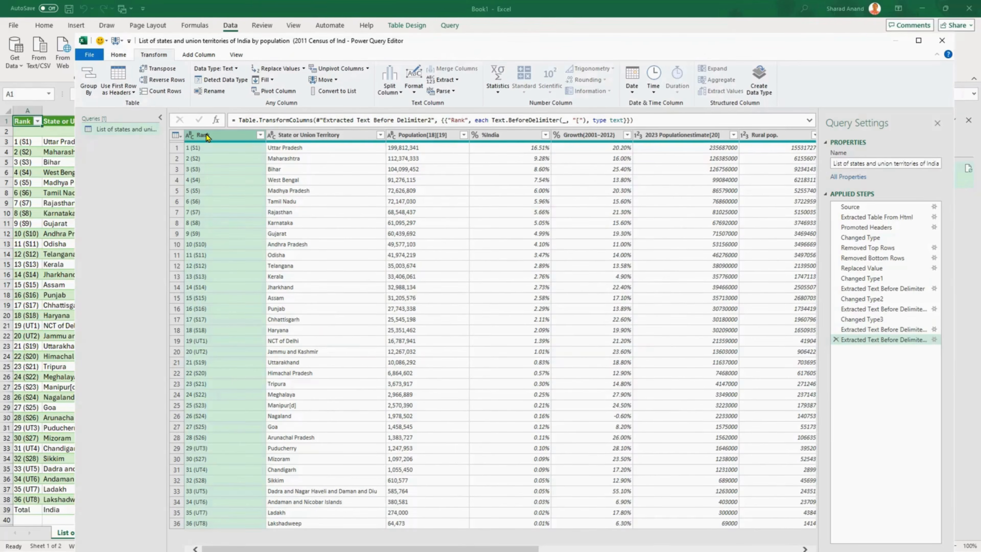
Step: Extract the text before the delimiter "(" in the Rank column and detect its data type
left_click(444, 80)
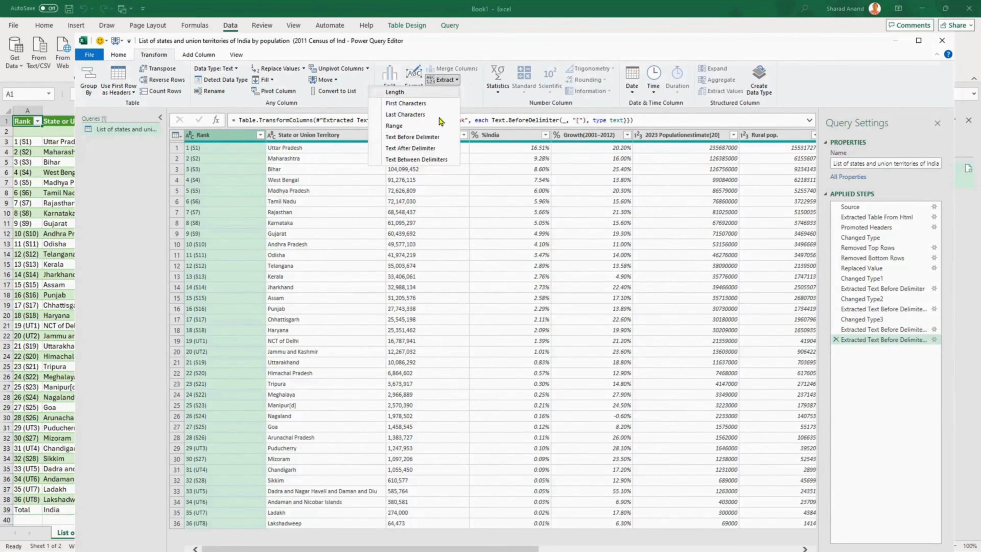
left_click(432, 137)
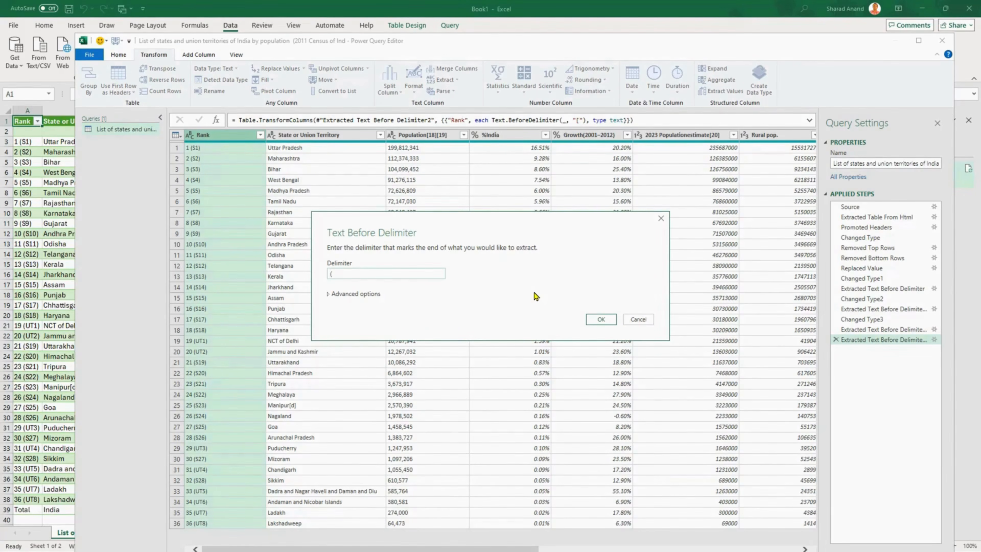
left_click(601, 319)
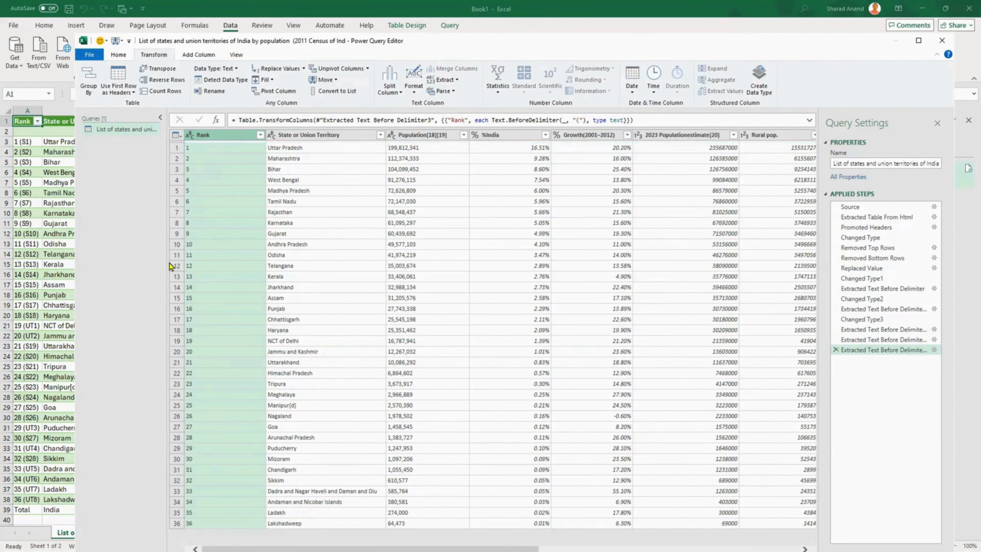
left_click(228, 80)
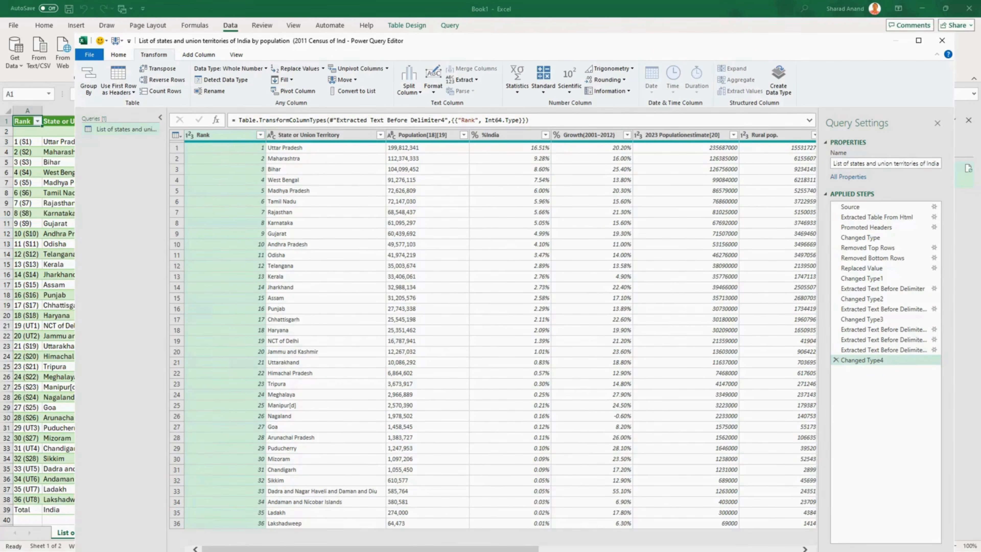
Step: Review the cleaned columns, and close the query editor, loading the result into the worksheet
scroll(493, 332, "right", 5)
left_click_drag(617, 549, 370, 549)
left_click_drag(502, 549, 763, 549)
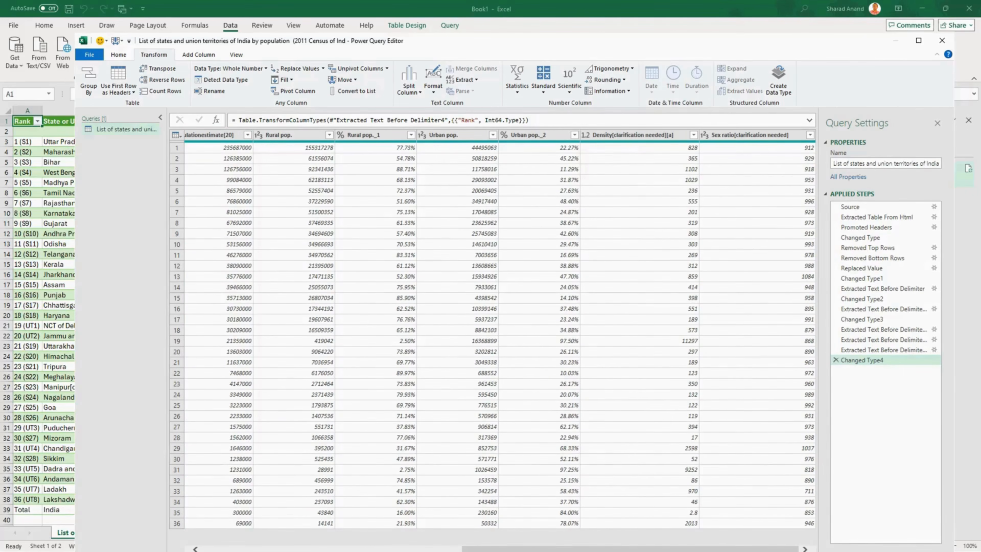
left_click_drag(762, 549, 502, 549)
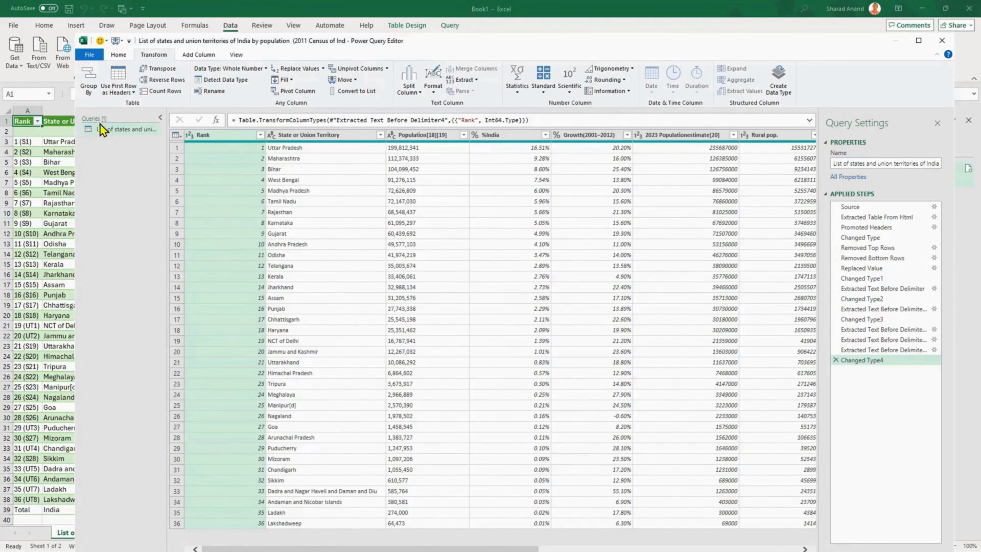
left_click(118, 54)
left_click(91, 77)
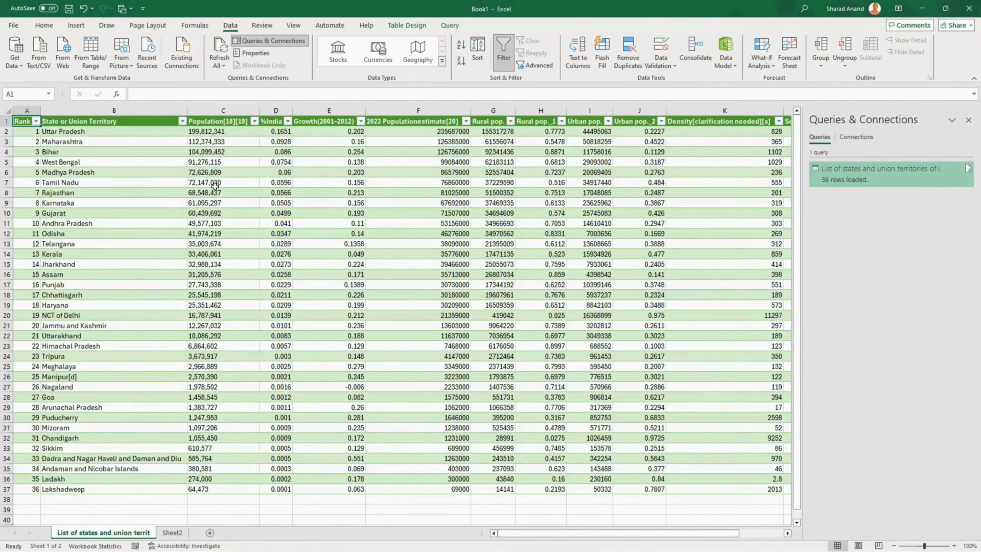
left_click_drag(215, 132, 198, 459)
left_click(46, 29)
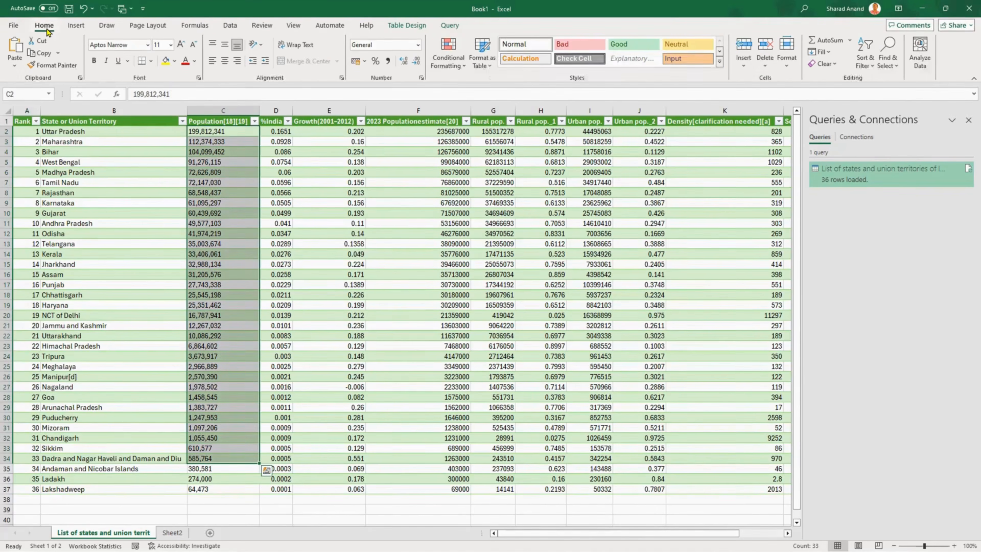
left_click(215, 213)
left_click(8, 111)
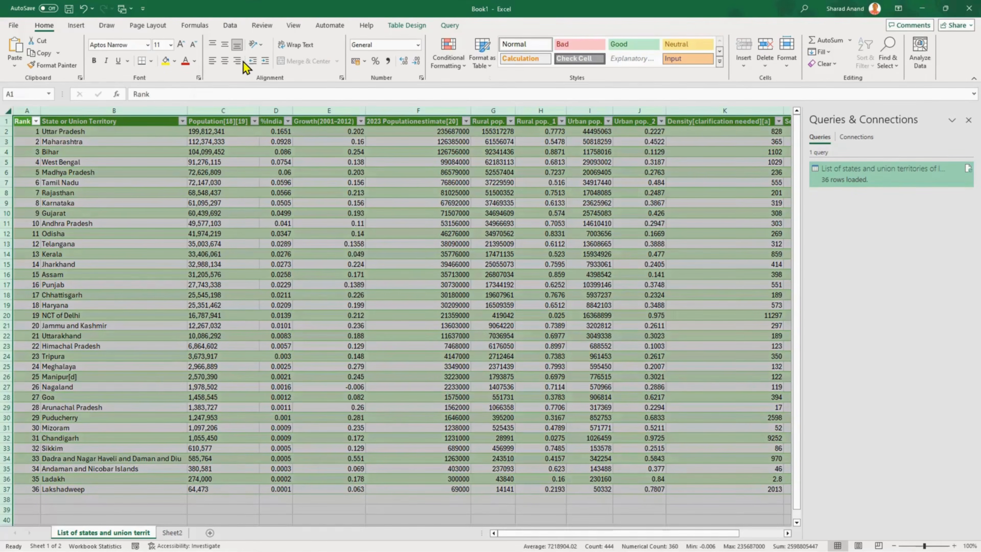
left_click(250, 253)
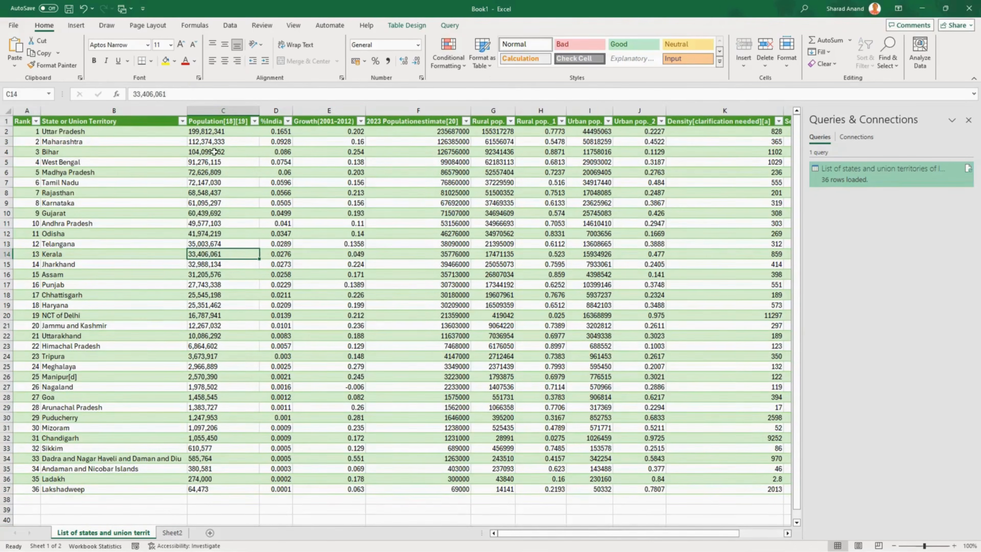
left_click(230, 26)
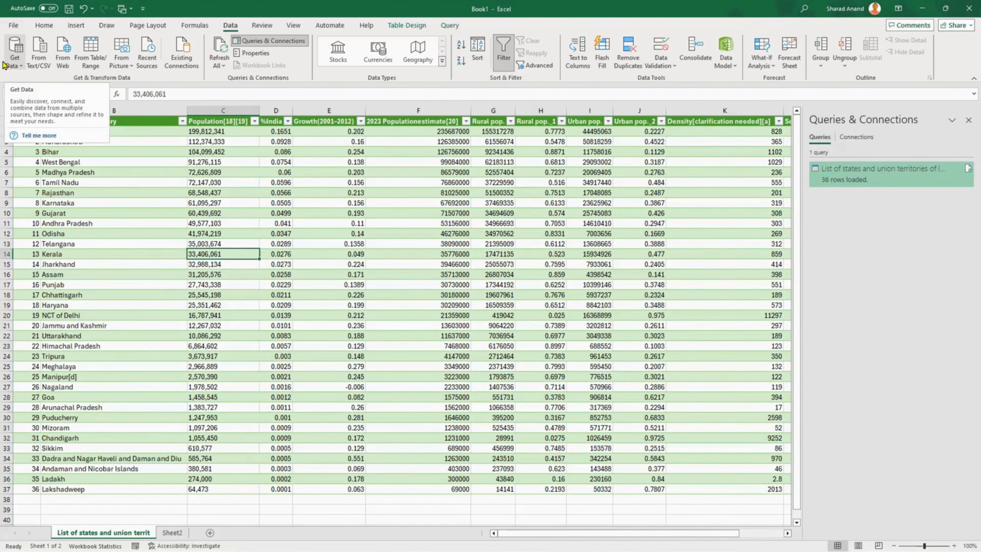
type("o")
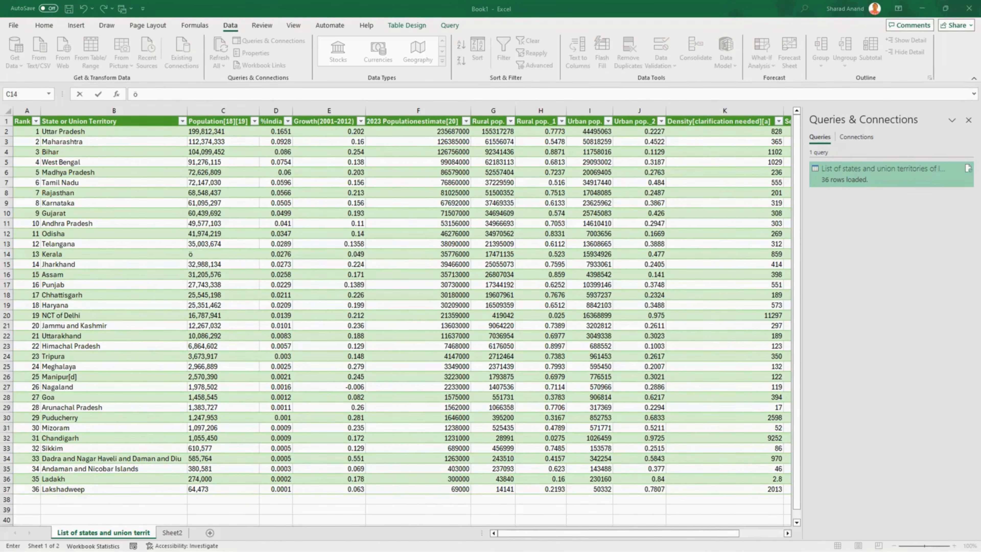
key("Escape")
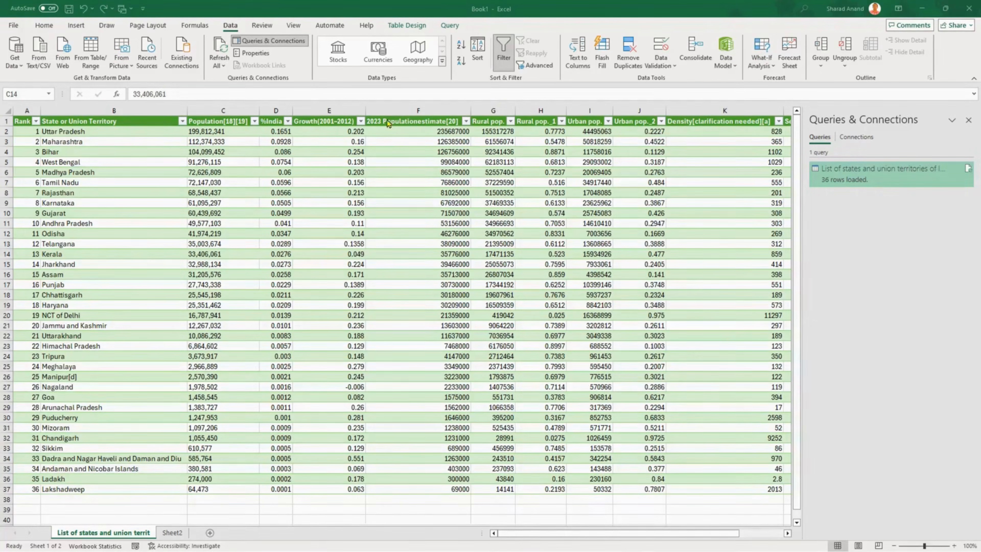
left_click(16, 62)
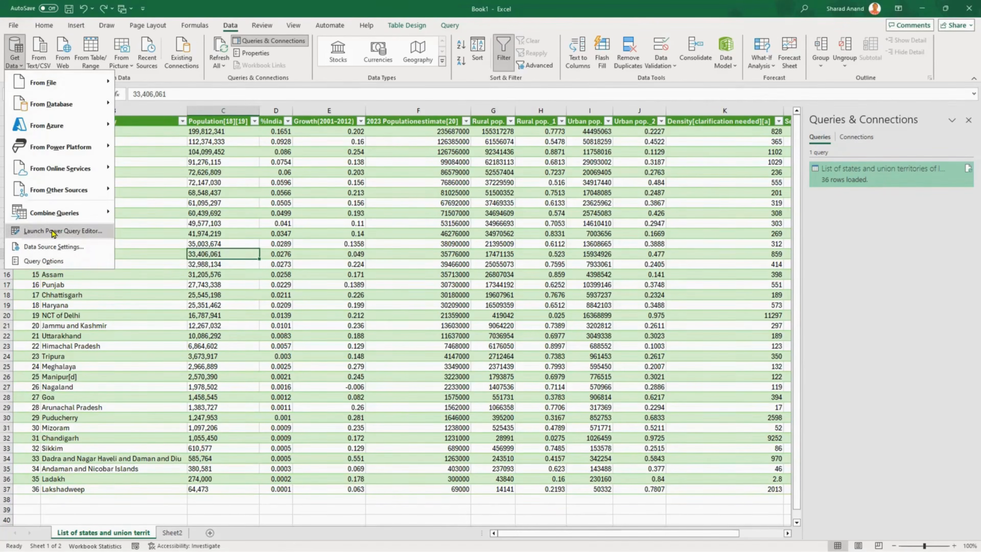
left_click(54, 232)
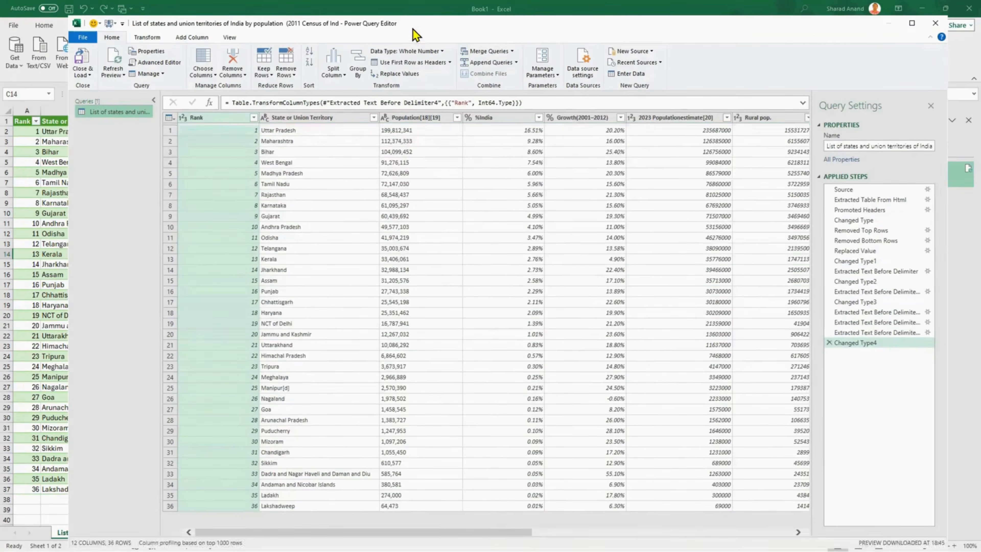
left_click_drag(414, 29, 410, 38)
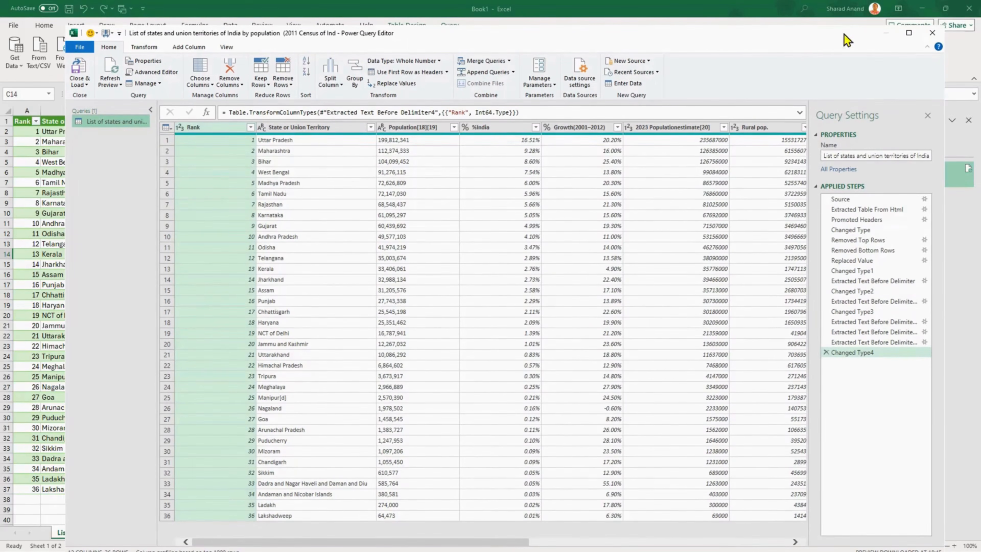
left_click(932, 33)
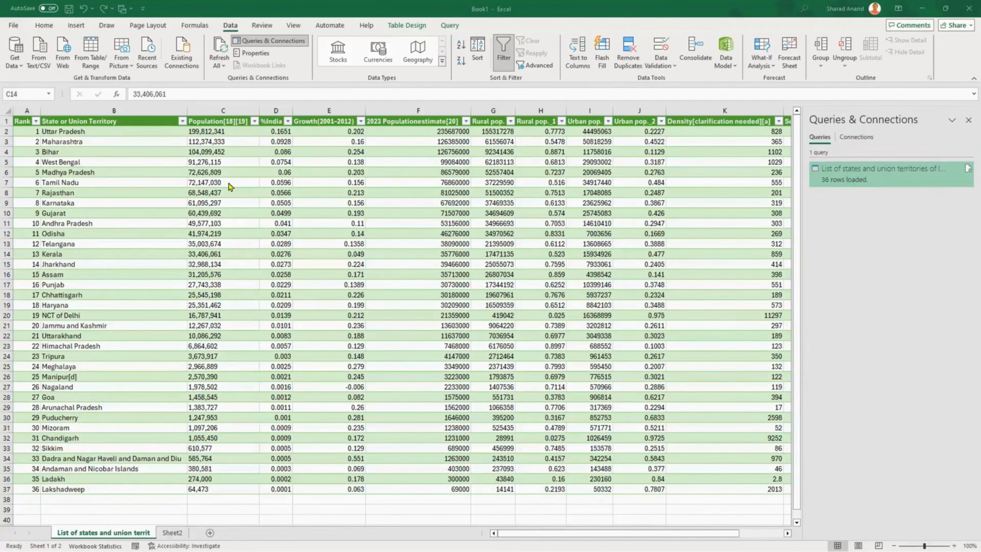
Step: Launch the Power Query Editor and detect the data type of the Population[18][19] column
left_click(20, 65)
left_click(19, 65)
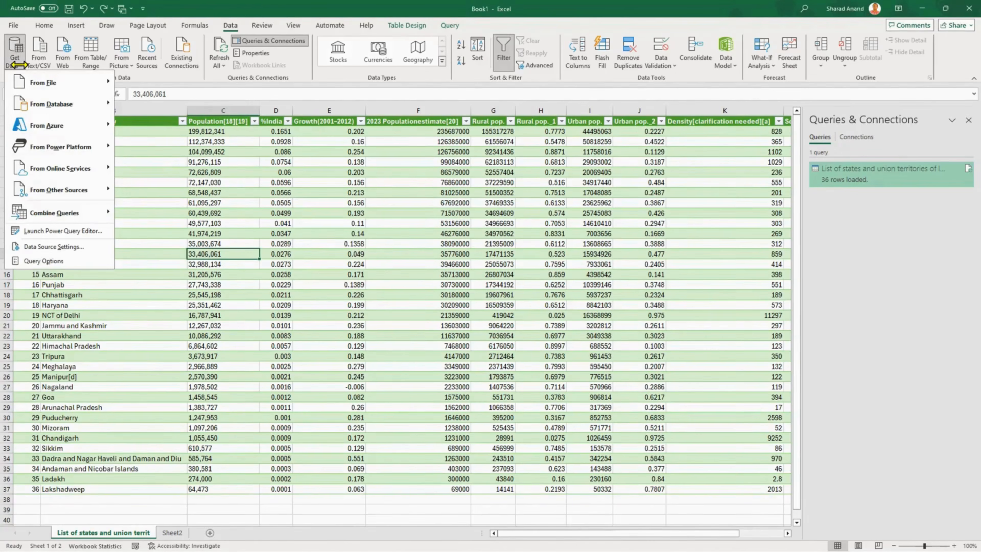
left_click(40, 231)
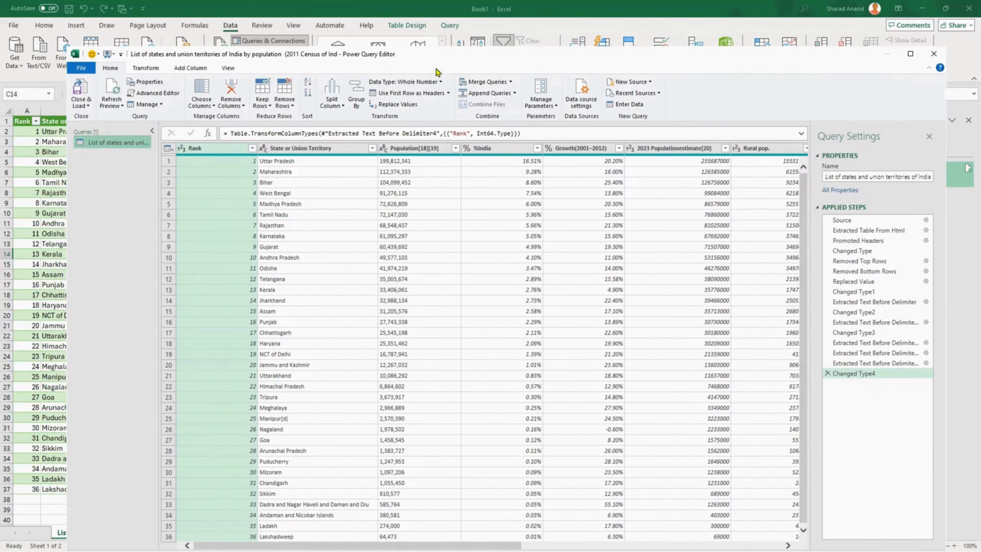
left_click(431, 152)
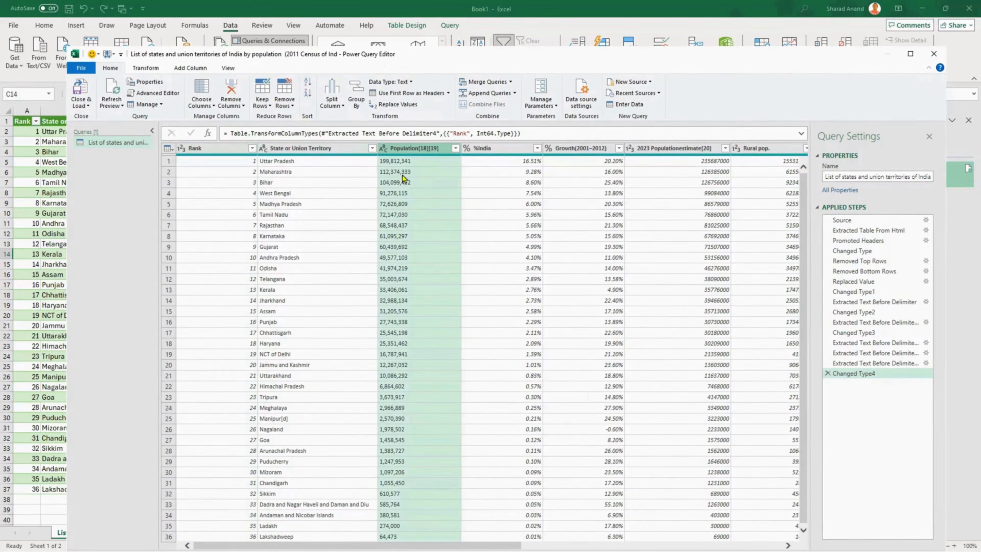
left_click(145, 68)
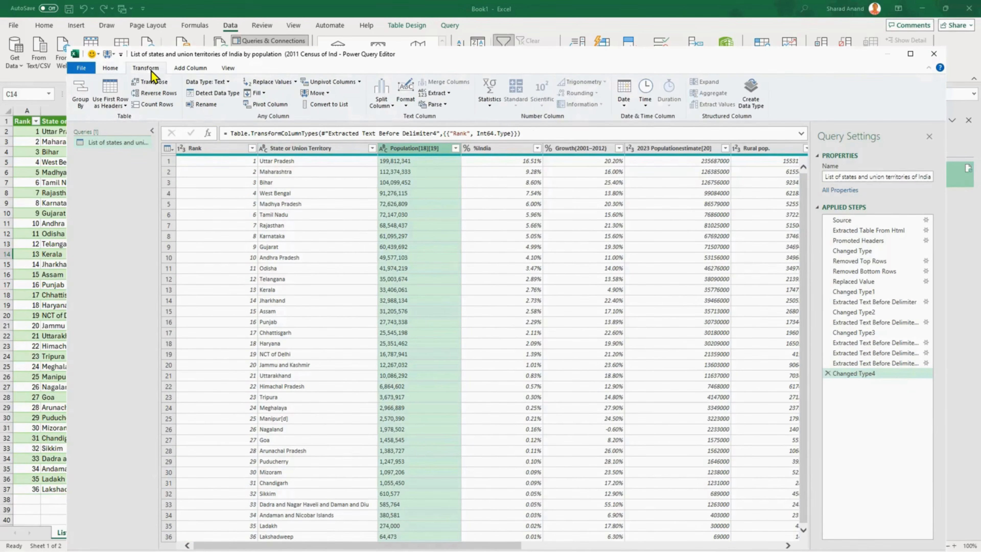
left_click(220, 93)
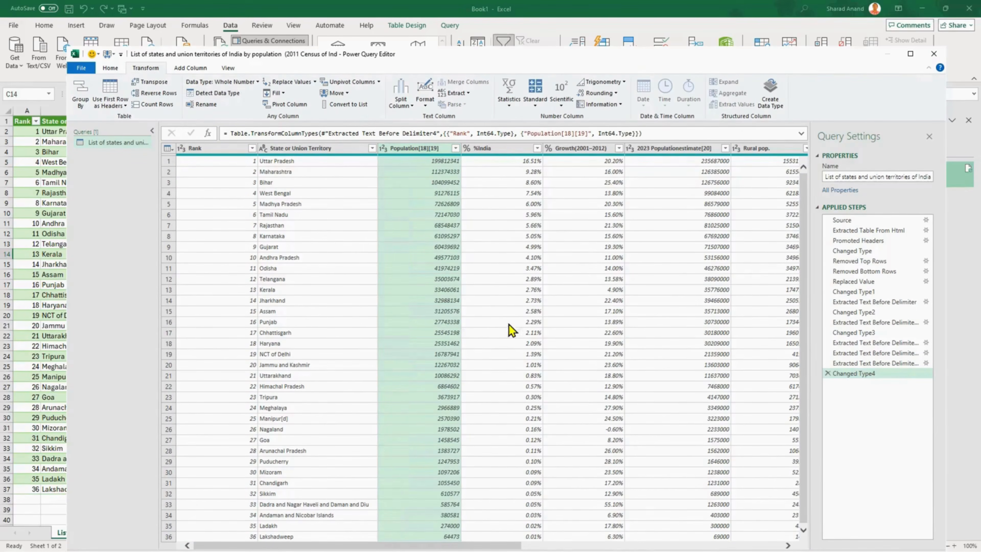
Step: Close the query editor and load the updated population query into the worksheet
mouse_move(480, 545)
left_mouse_down()
mouse_move(742, 545)
mouse_move(463, 546)
left_mouse_up()
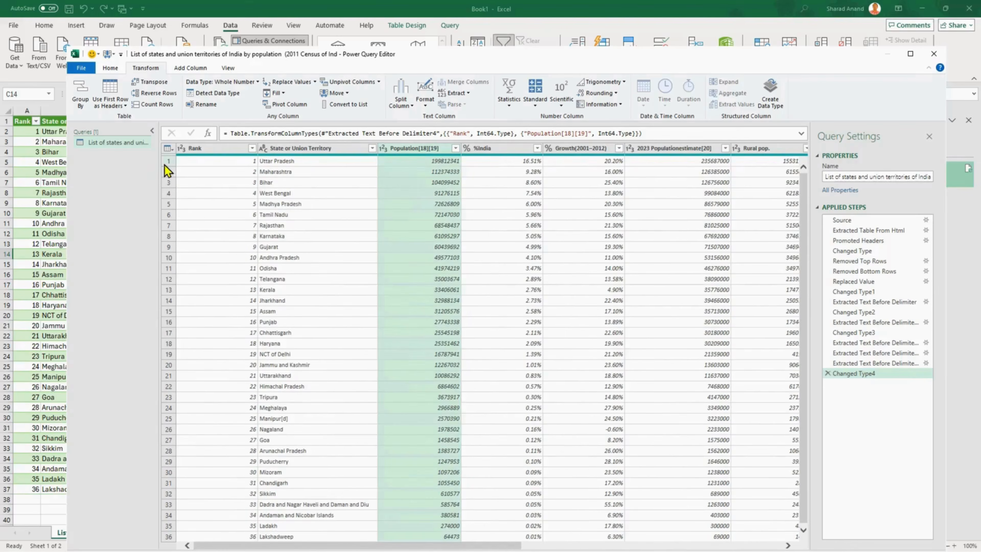
left_click(112, 68)
left_click(83, 91)
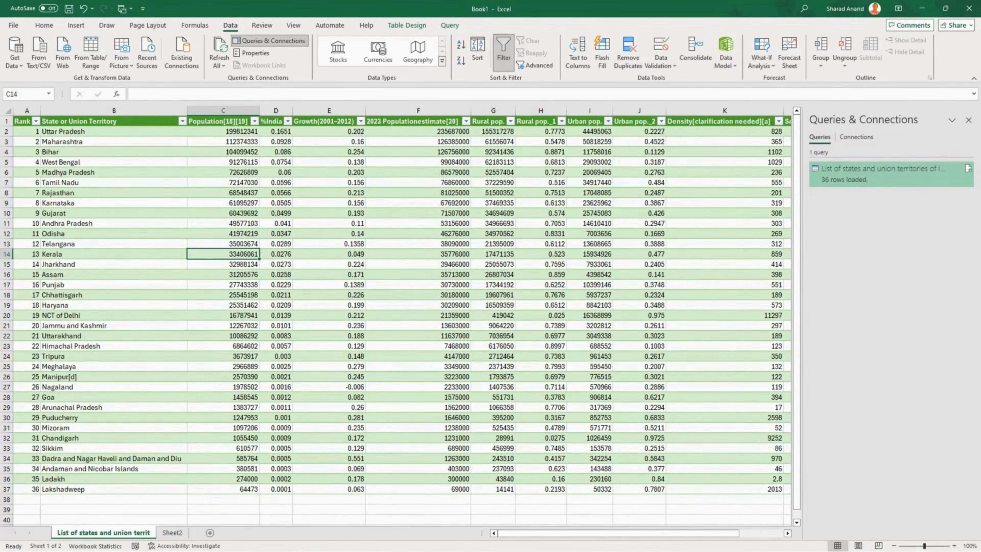
Step: Format the %India and Growth(2001–2012) columns as percentages in the loaded table
mouse_move(502, 533)
left_mouse_down()
mouse_move(547, 533)
mouse_move(502, 533)
left_mouse_up()
left_click(276, 224)
left_click_drag(276, 111, 325, 116)
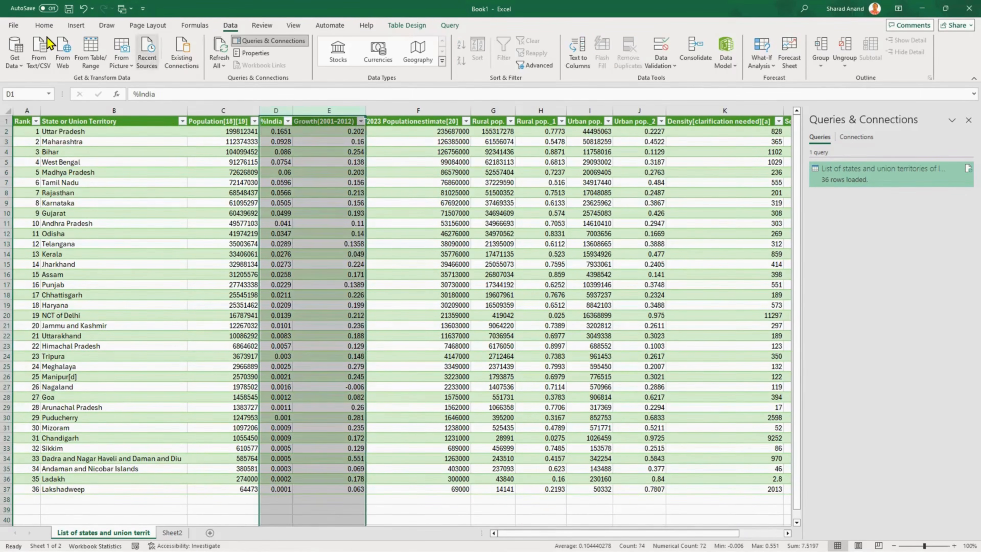
left_click(44, 25)
left_click(375, 62)
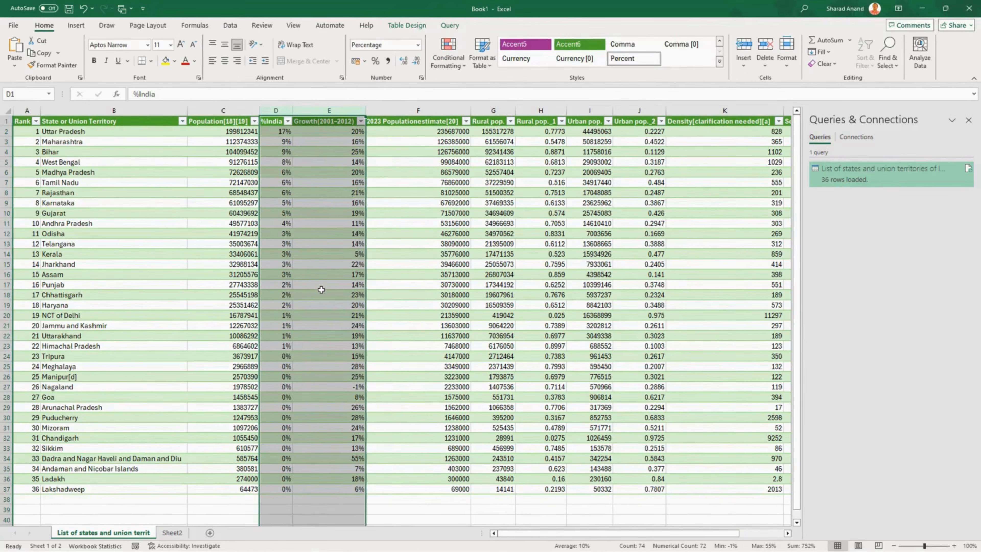
left_click(321, 292)
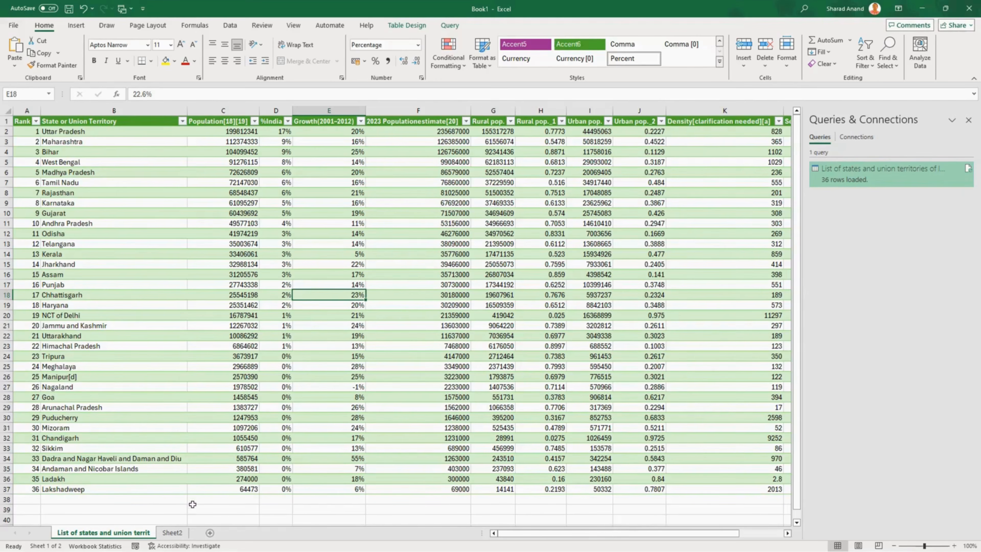
Step: On Sheet2, close the Queries & Connections pane and select cell E8
left_click(179, 532)
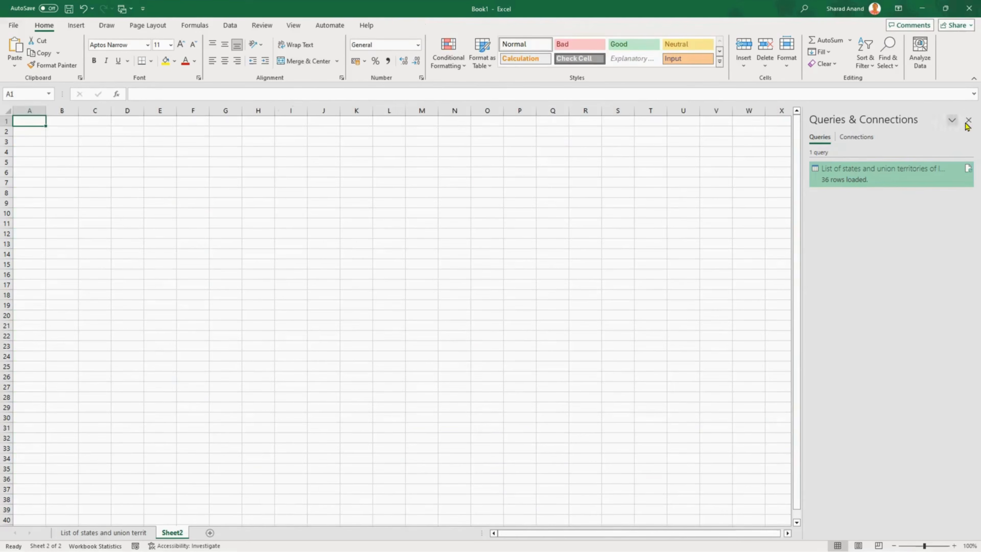
left_click(968, 120)
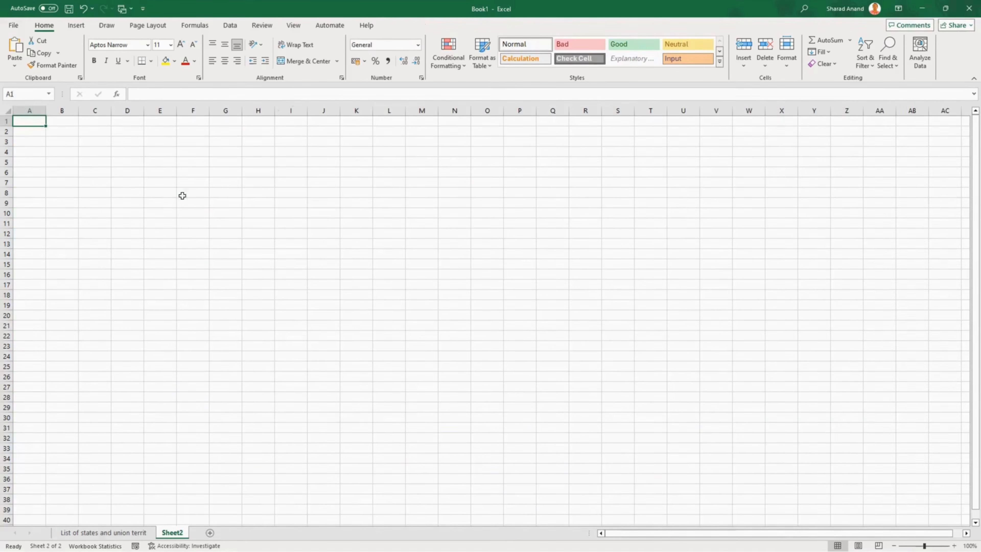
left_click(170, 190)
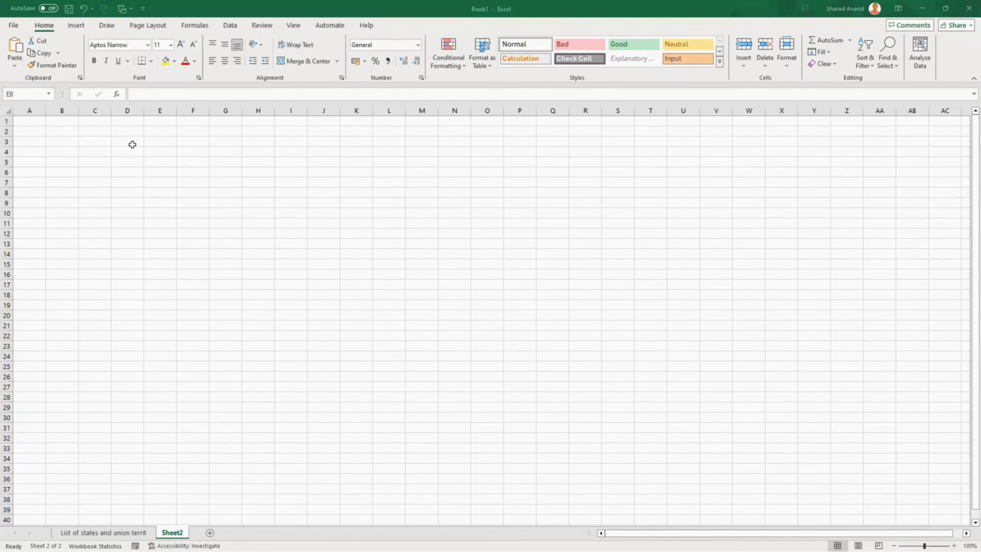
Step: Start a data import from the Excel workbook Country_Pop.xlsx to list its tables and sheets
left_click(232, 26)
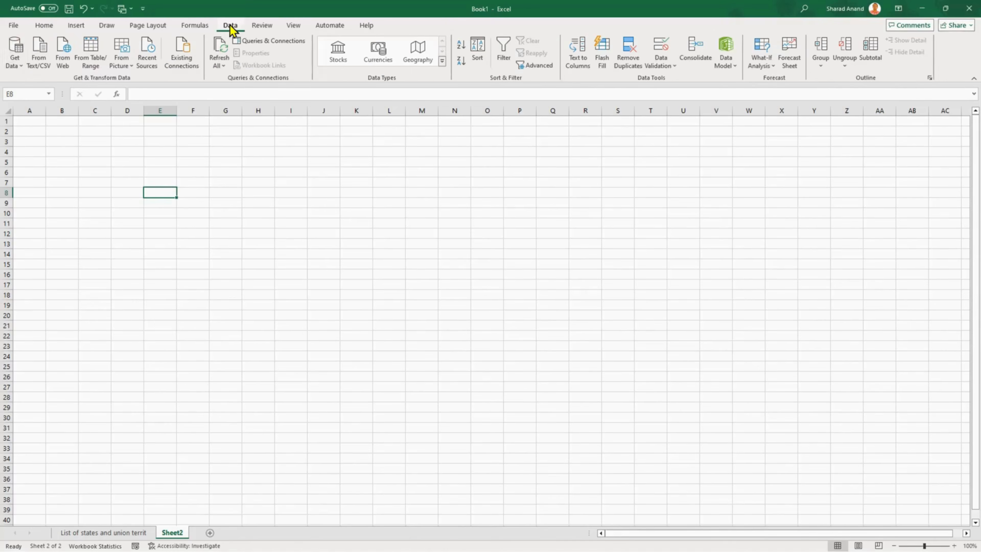
left_click(15, 58)
mouse_move(28, 89)
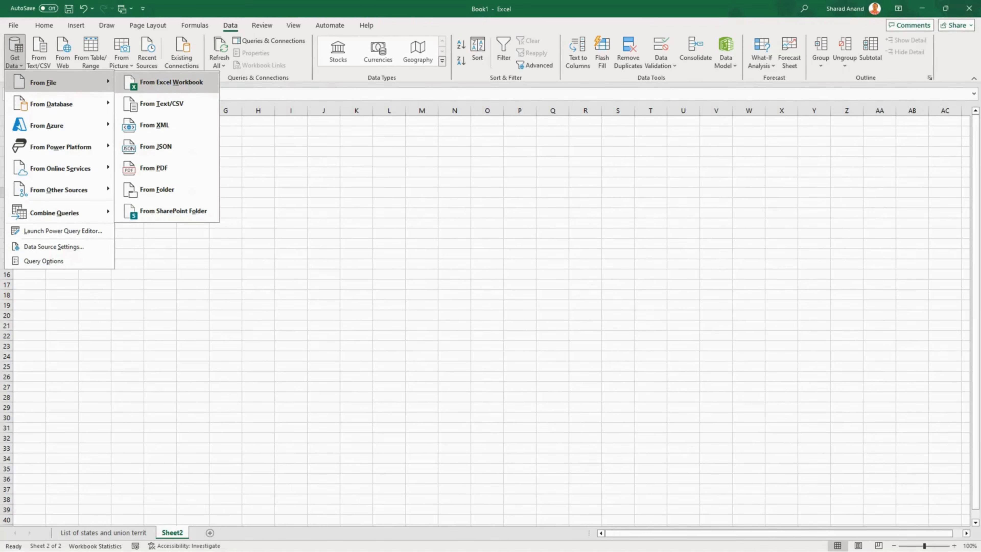
left_click(162, 85)
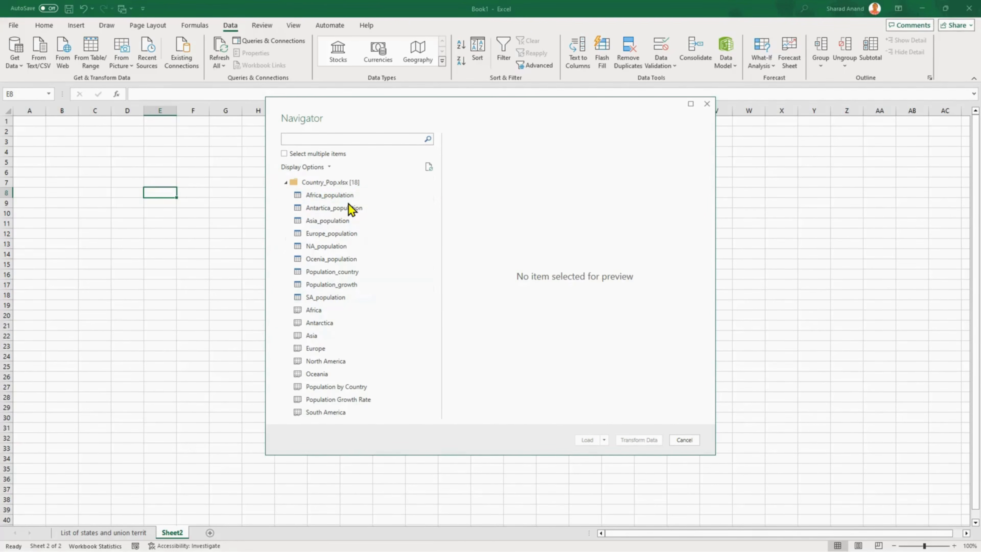
Step: Preview the workbook's continent tables from Africa_population to SA_population, including Population_country and Population_growth
left_click(349, 196)
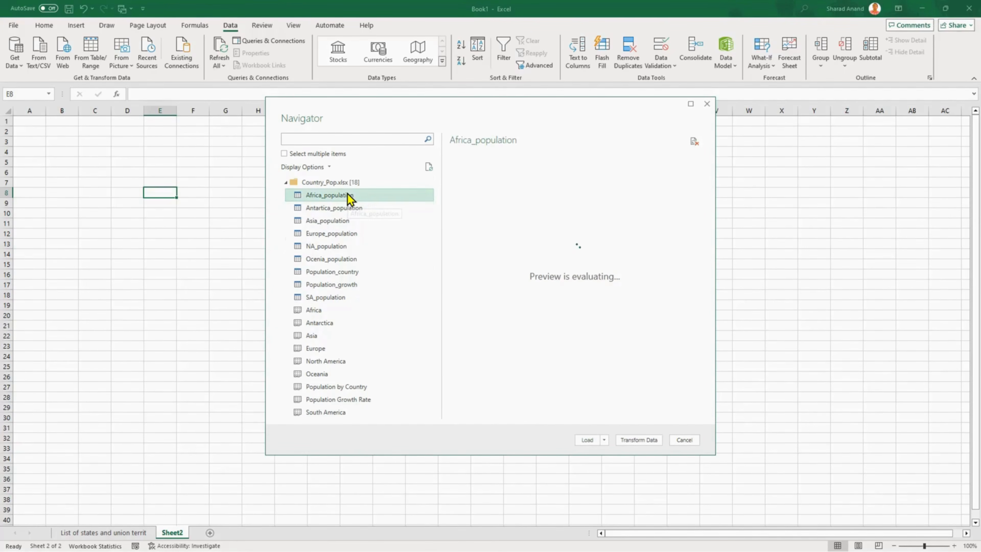
left_click(339, 212)
left_click(340, 224)
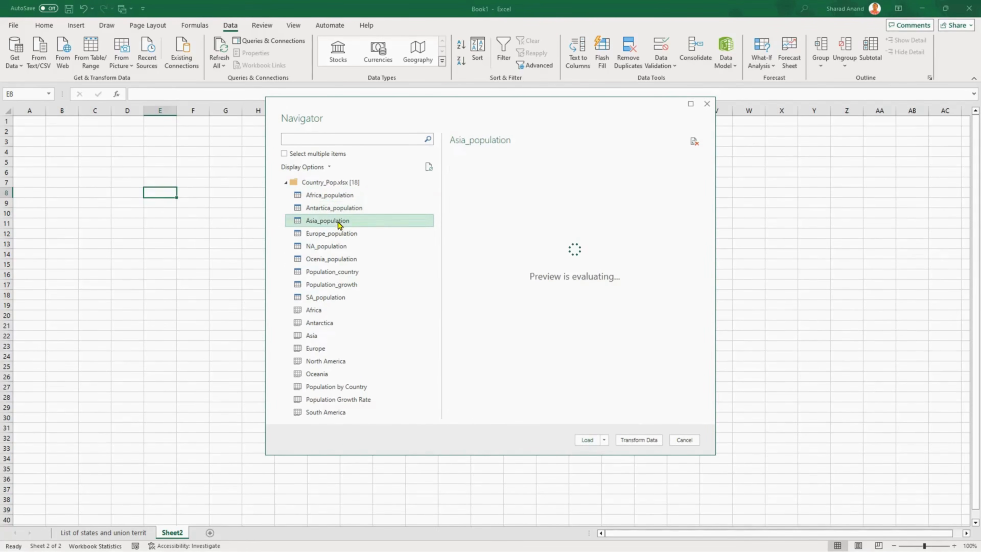
left_click(340, 248)
left_click(337, 265)
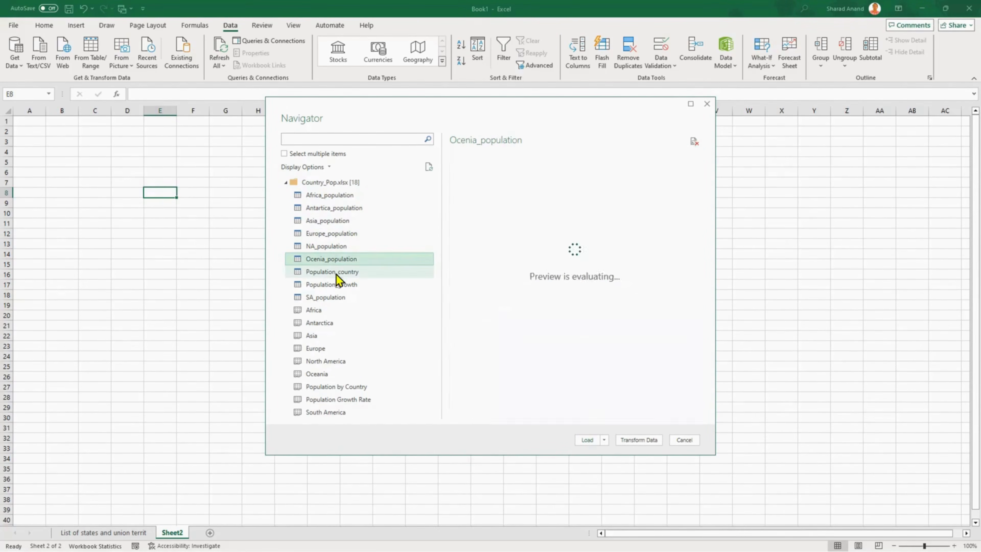
left_click(339, 275)
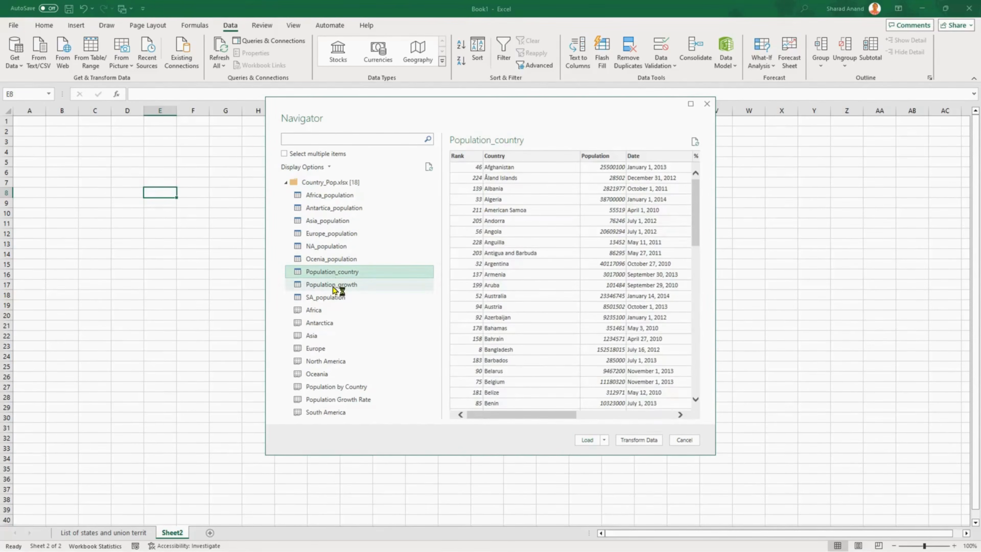
left_click(335, 286)
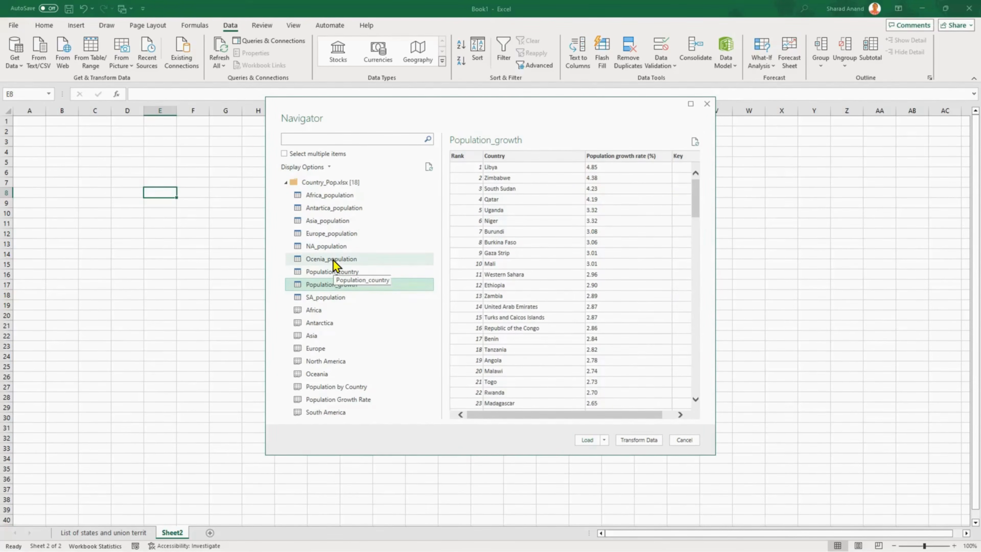
left_click(334, 302)
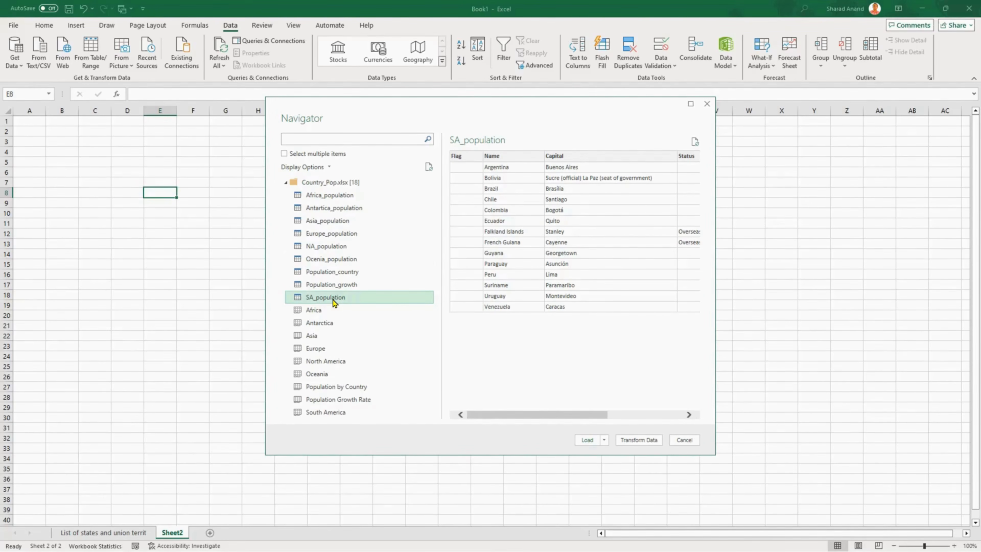
Step: Enable selecting multiple items in the workbook's navigator and preview the Africa and Antarctica sheets
left_click(311, 154)
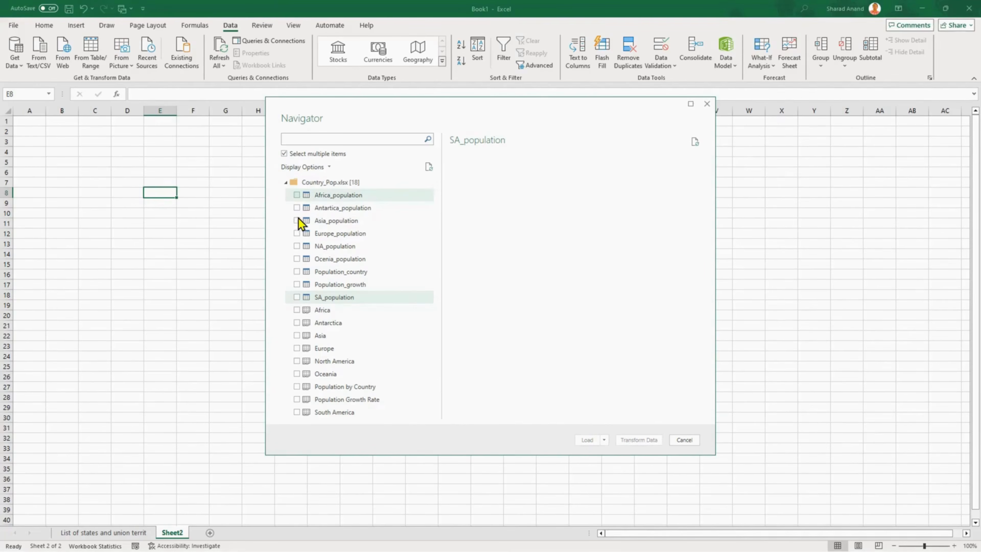
left_click(323, 311)
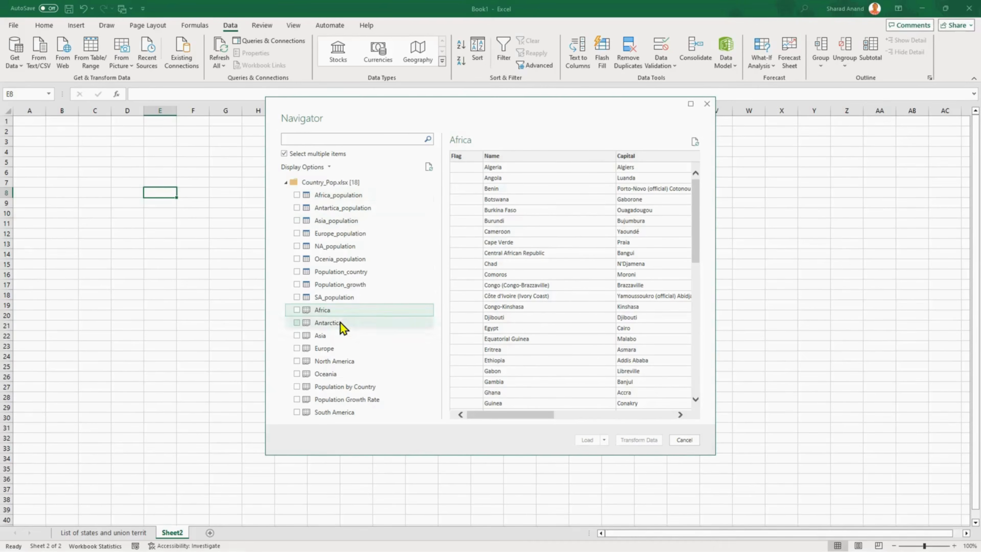
left_click(325, 323)
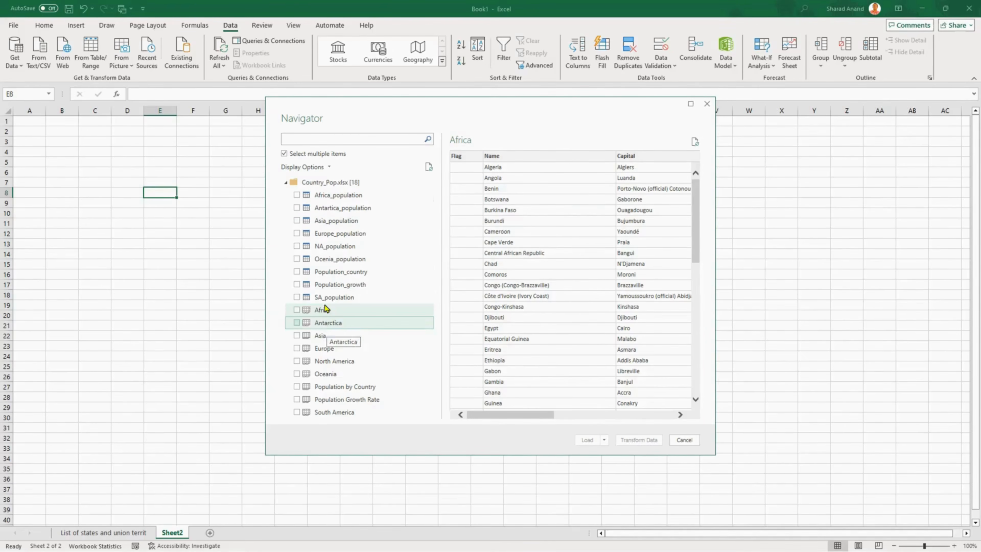
left_click(326, 312)
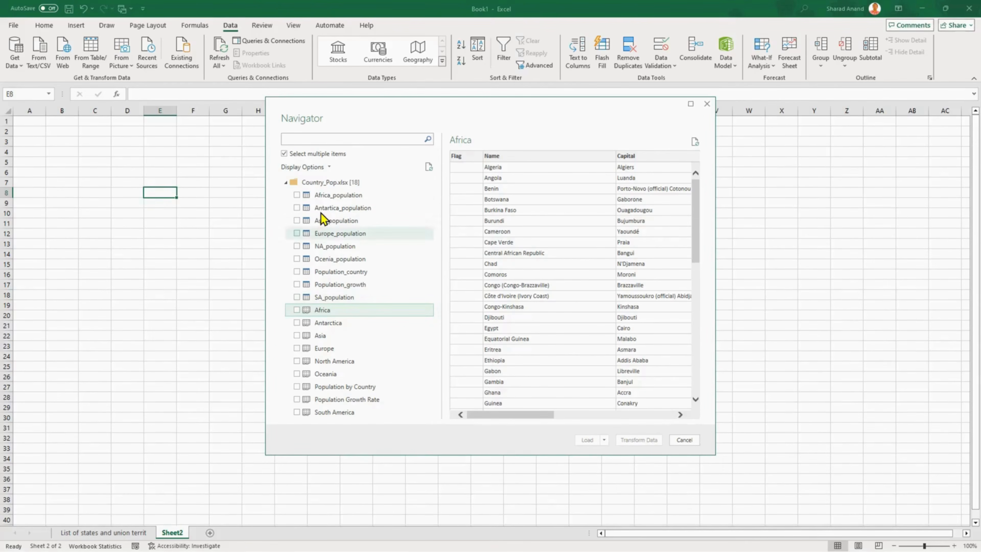
Step: Load the Africa_population, Antartica_population, Asia_population, Europe_population, NA_population, Ocenia_population and SA_population tables, leaving out Population_country and Population_growth
left_click(297, 195)
left_click(297, 208)
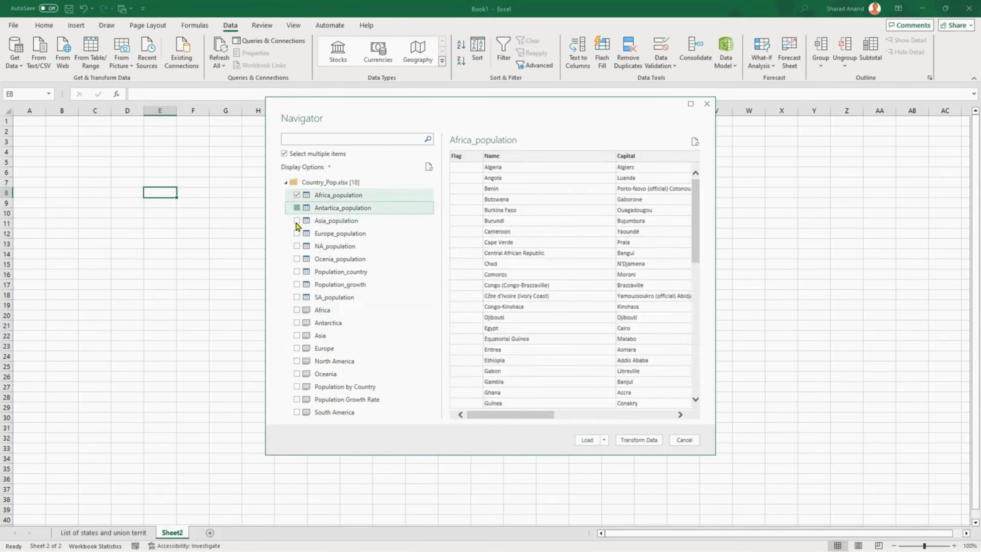
left_click(297, 220)
left_click(296, 233)
left_click(297, 246)
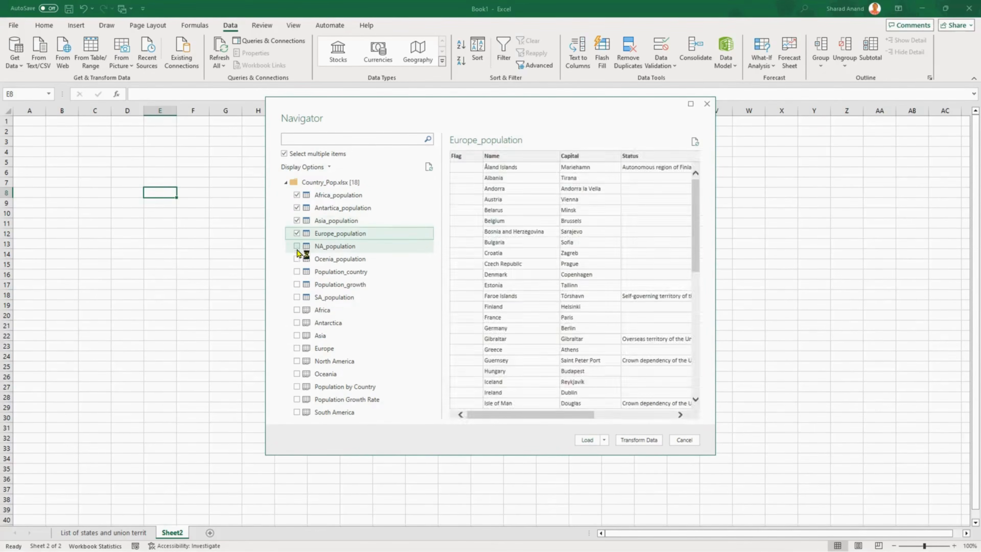
left_click(297, 259)
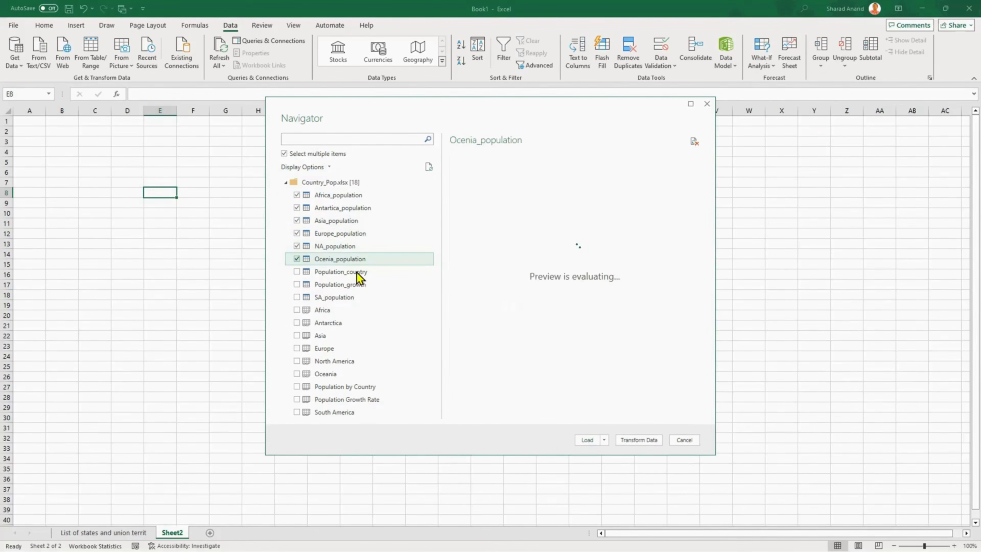
left_click(297, 297)
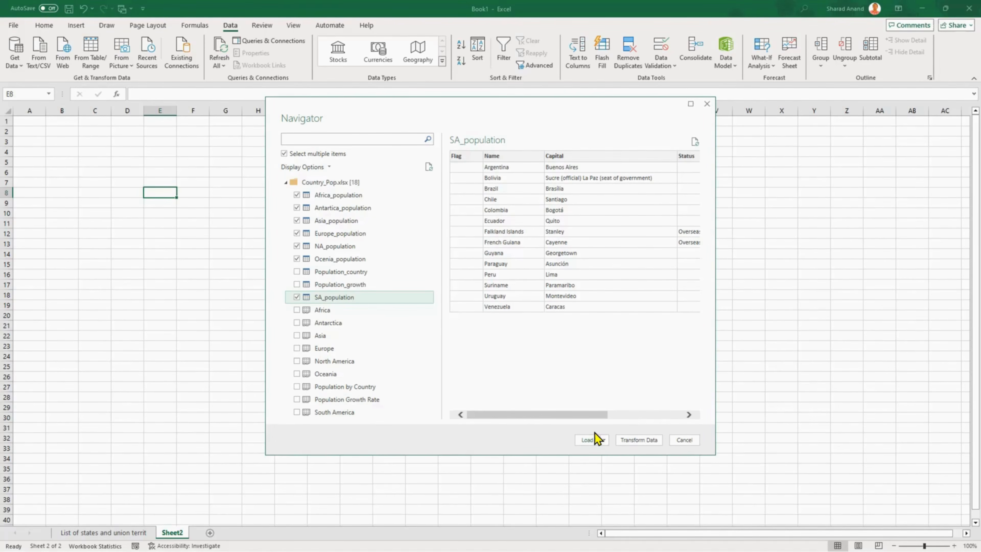
left_click(587, 439)
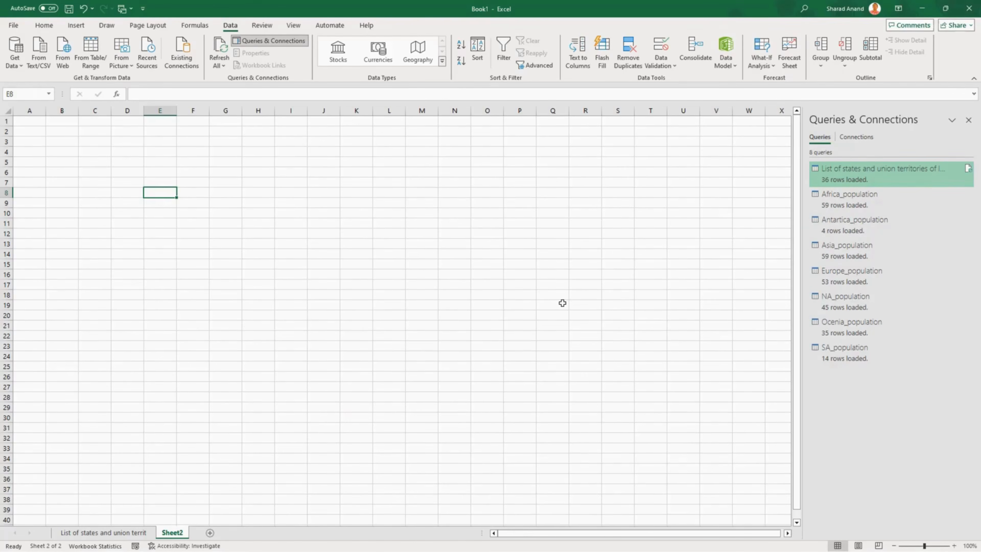
Step: Open the Power Query Editor and reposition its window so the queries list is fully in view
key("Right")
key("Right")
key("Right")
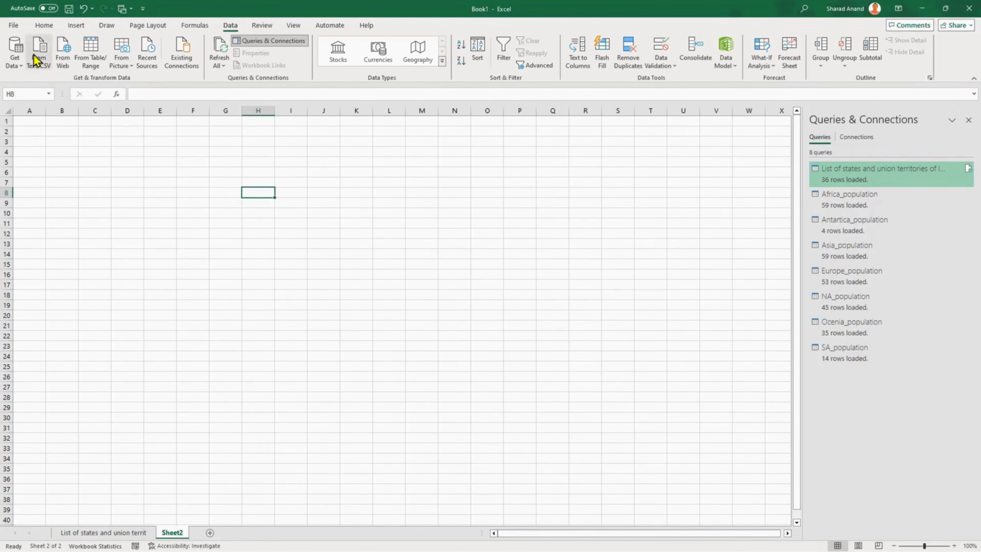
left_click(16, 56)
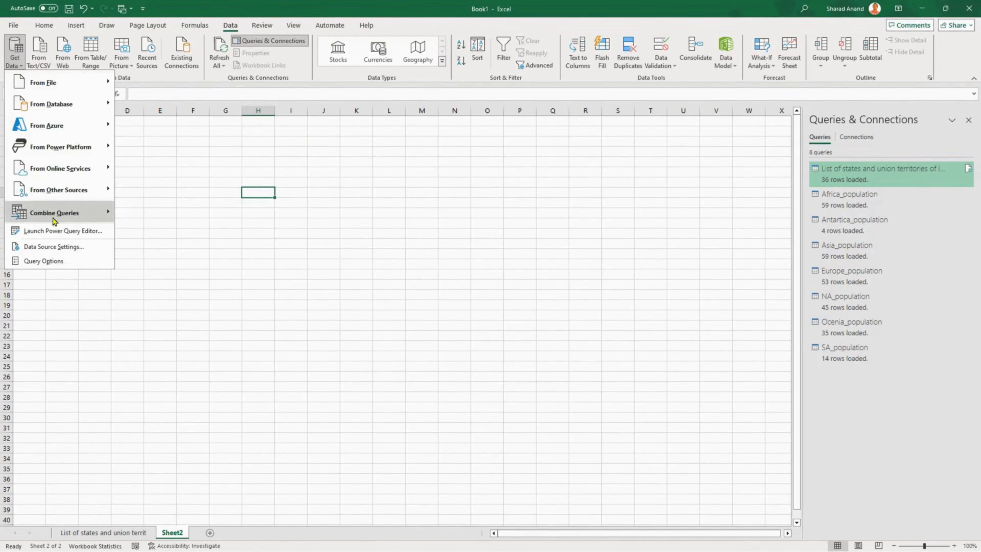
left_click(58, 231)
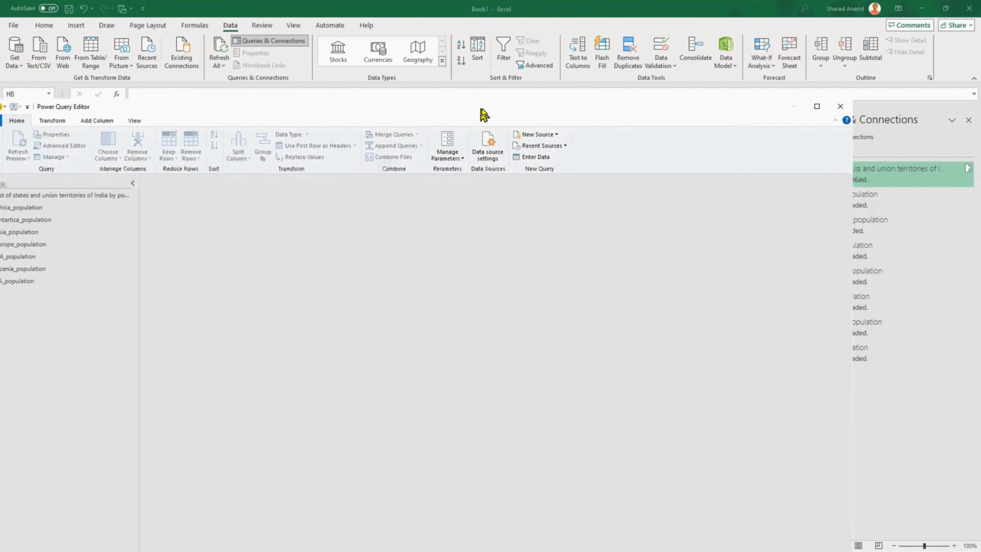
left_click_drag(486, 105, 565, 82)
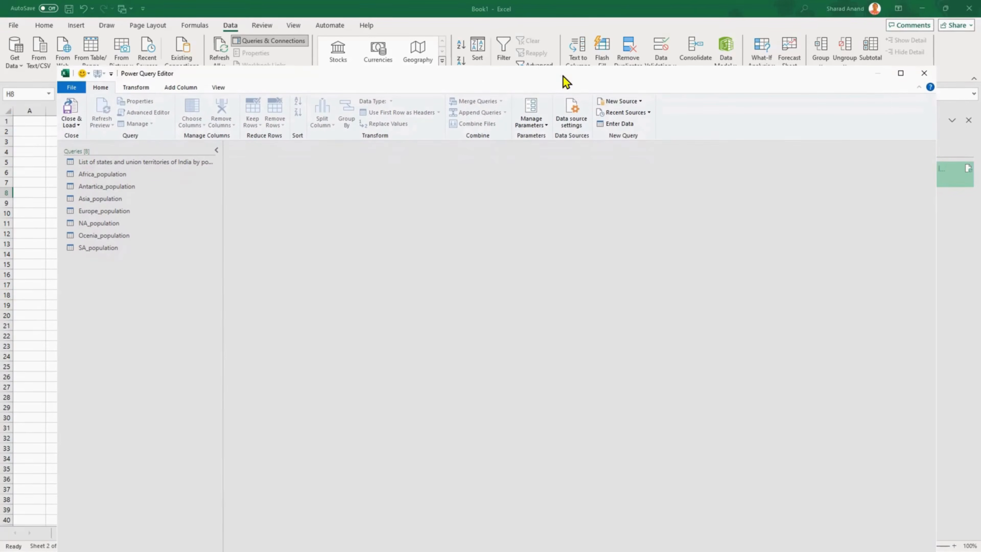
Step: View each of the seven continent queries in turn, from Africa_population to SA_population
left_click(118, 174)
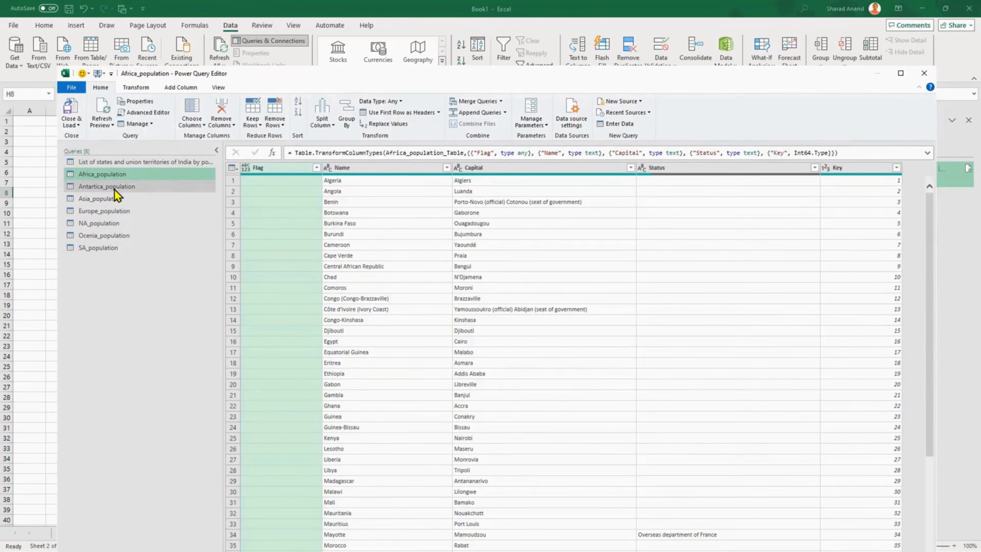
left_click(116, 188)
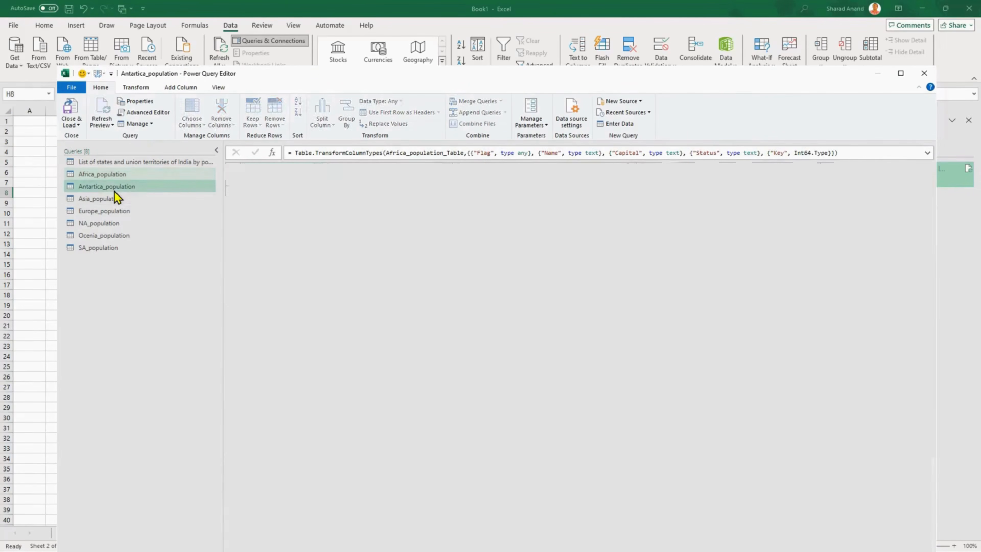
left_click(116, 198)
left_click(116, 211)
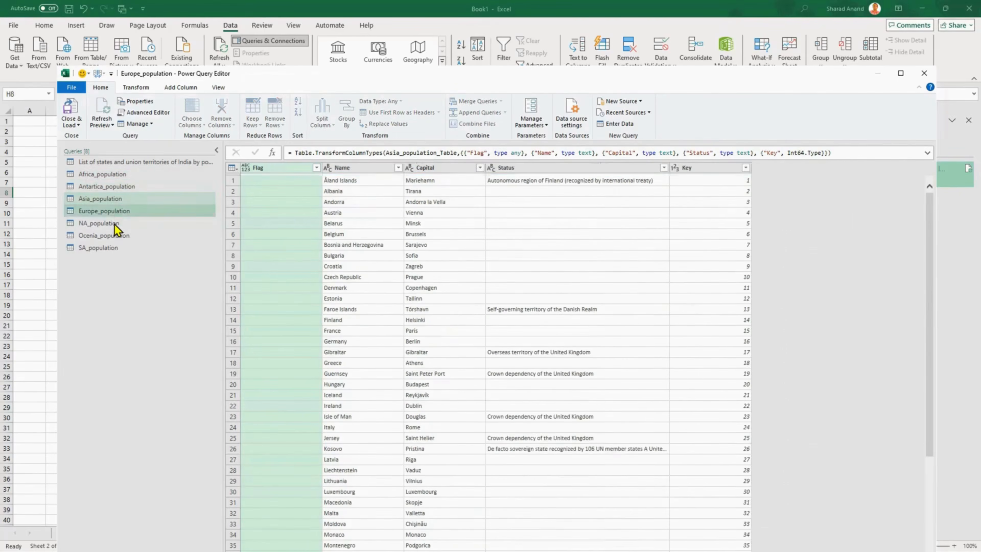
left_click(117, 224)
left_click(118, 237)
left_click(115, 248)
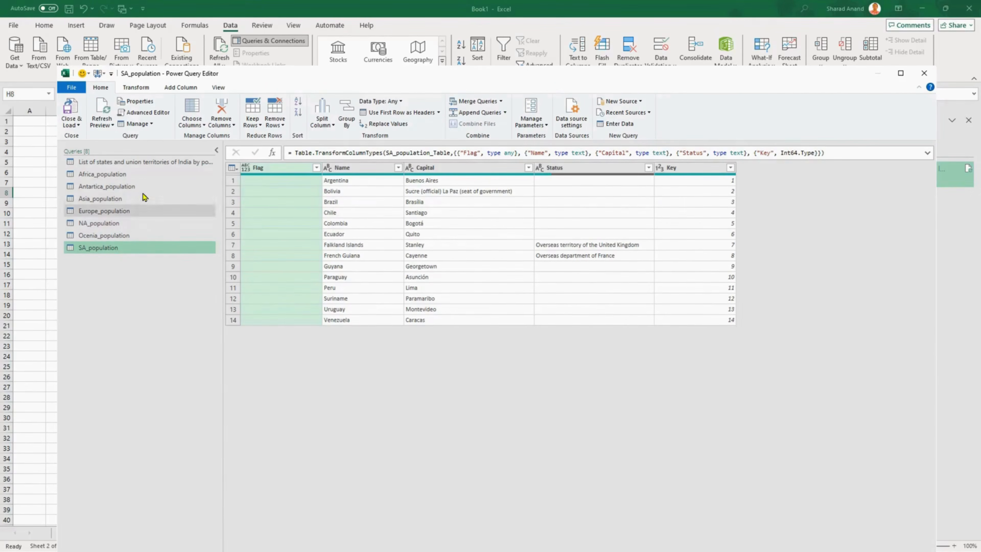
Step: Compare the column structure of the continent queries again, checking the Flag, Name, Capital, Status and Key columns
left_click(135, 175)
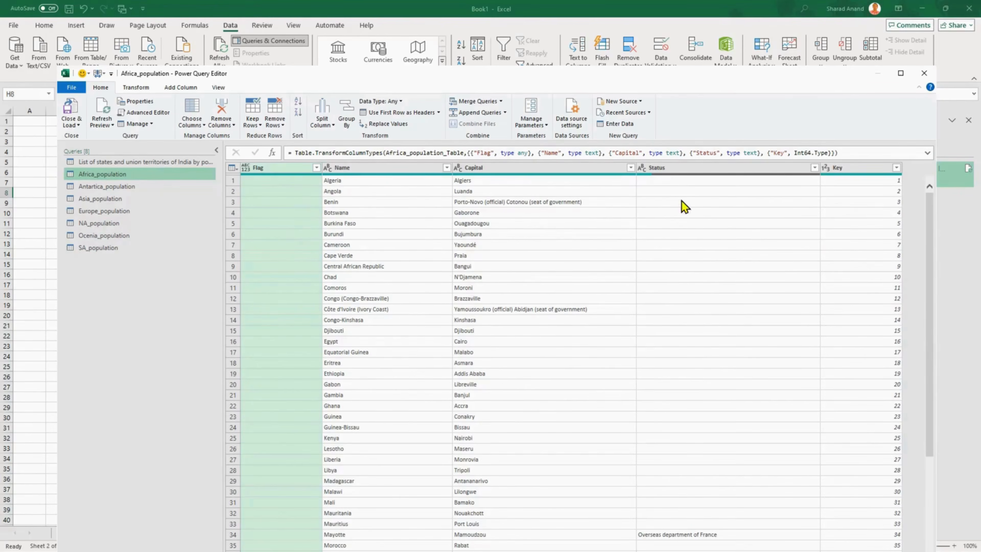
left_click(116, 187)
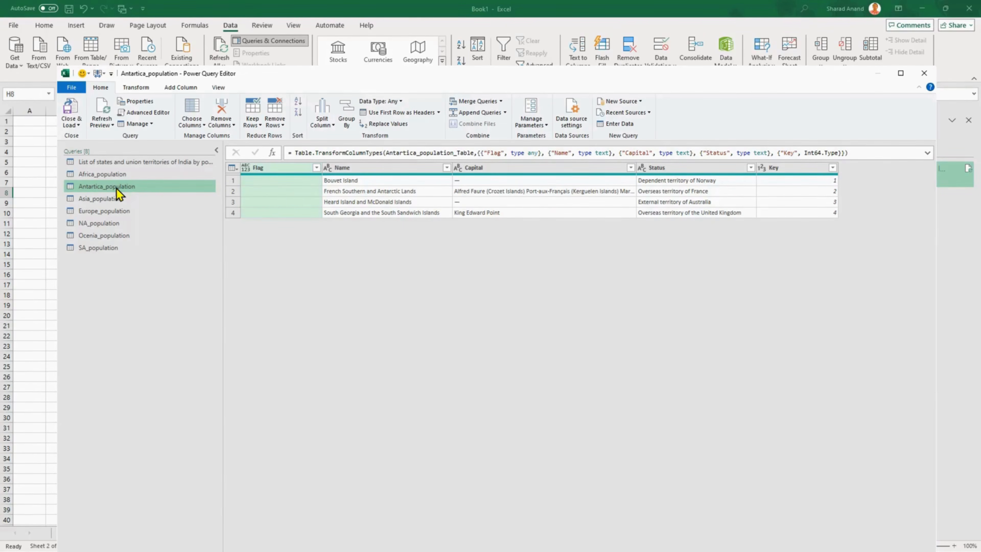
left_click(108, 200)
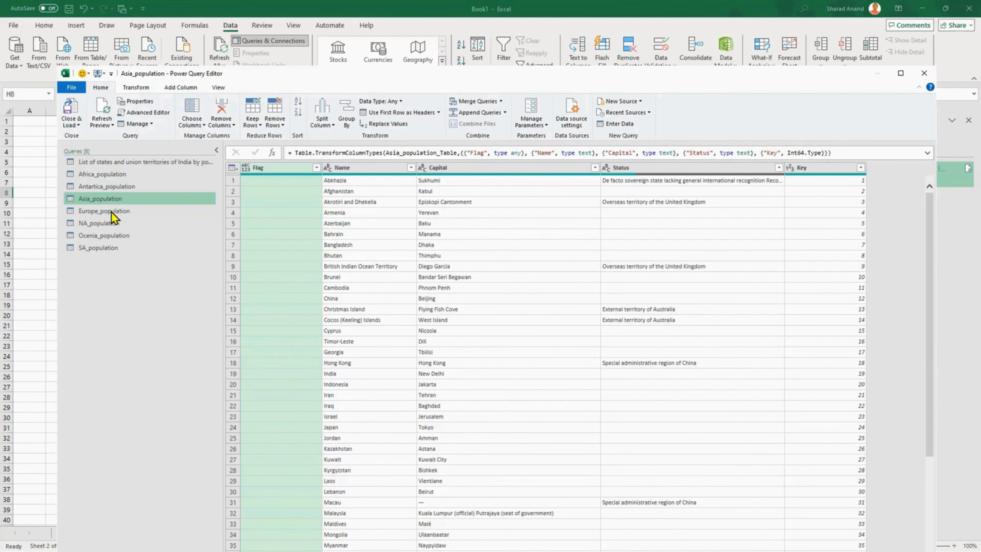
left_click(111, 212)
left_click(112, 226)
left_click(112, 236)
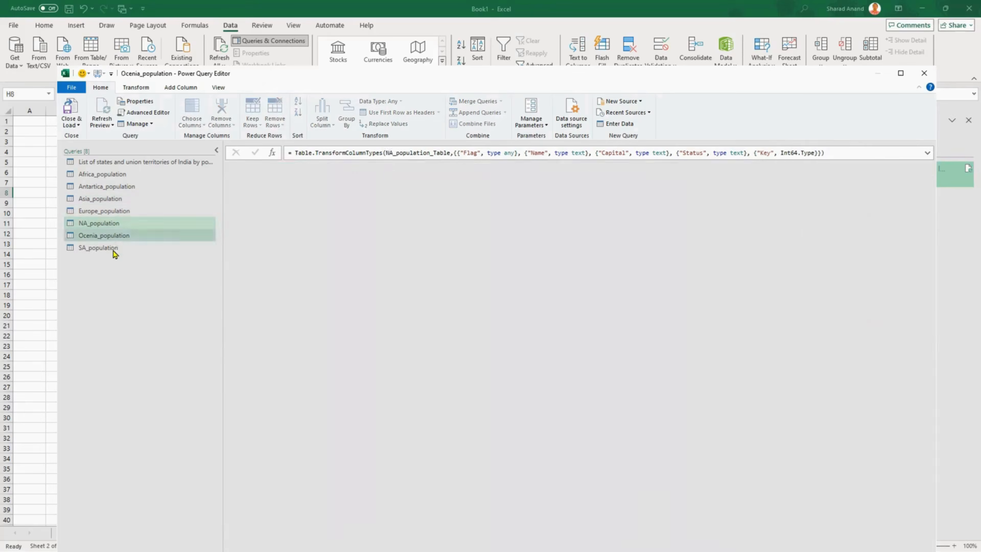
left_click(112, 249)
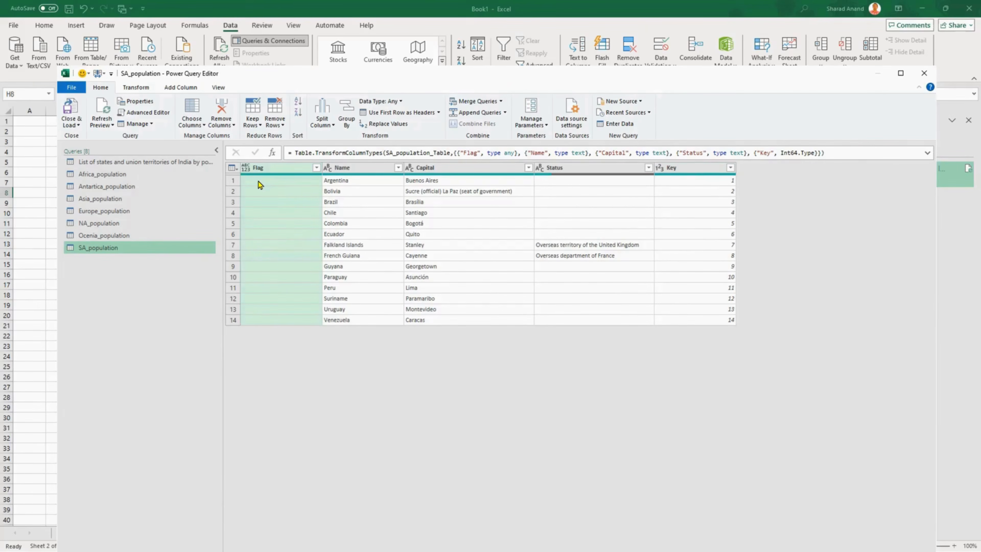
Step: Examine the rows of the Africa, Antarctica, Asia and Europe queries for the contents of Flag and Status
left_click(141, 175)
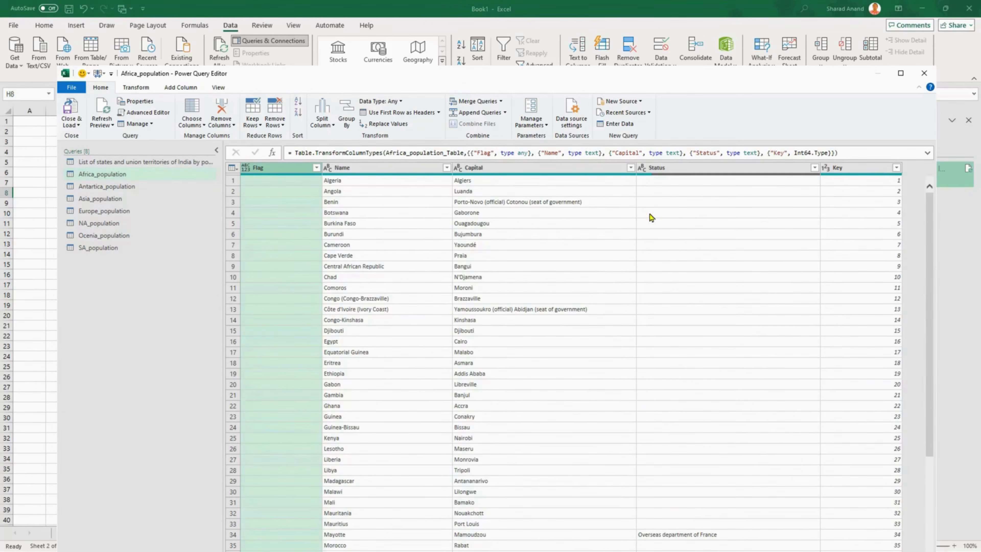
scroll(738, 221, "down", 8)
left_click(136, 189)
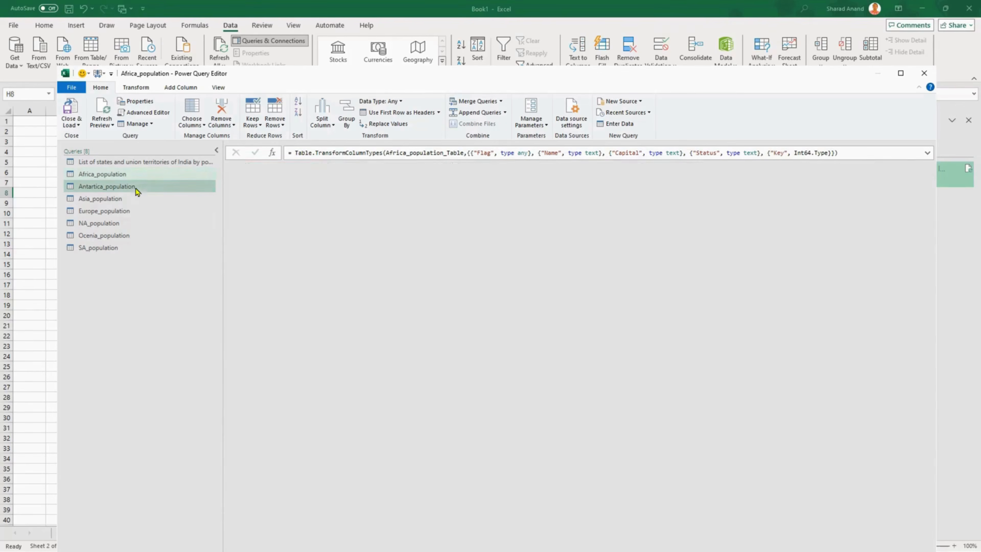
left_click(120, 199)
scroll(721, 242, "down", 2)
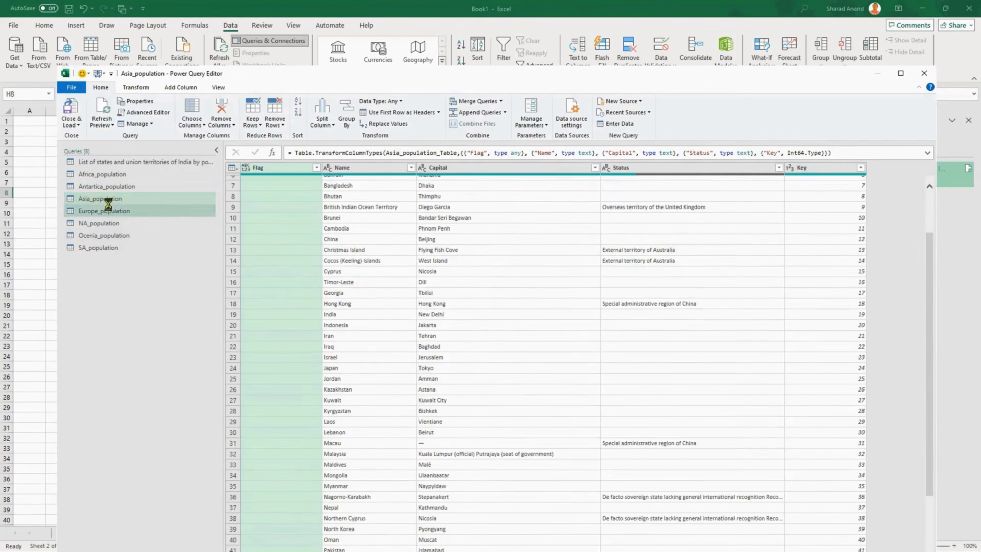
left_click(123, 211)
Step: In the Africa_population query, remove the Flag and Status columns and move the Key column to the beginning
left_click(139, 174)
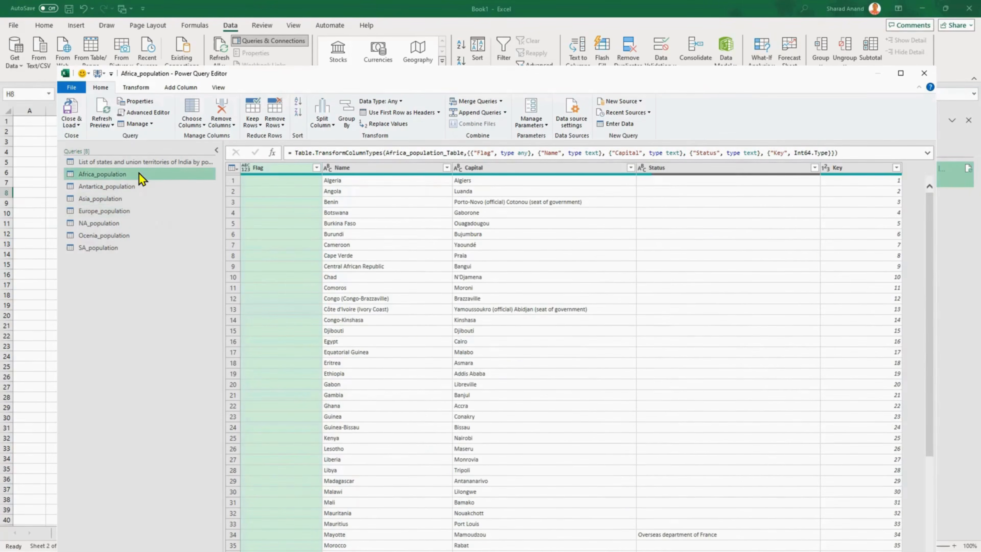
left_click(721, 169)
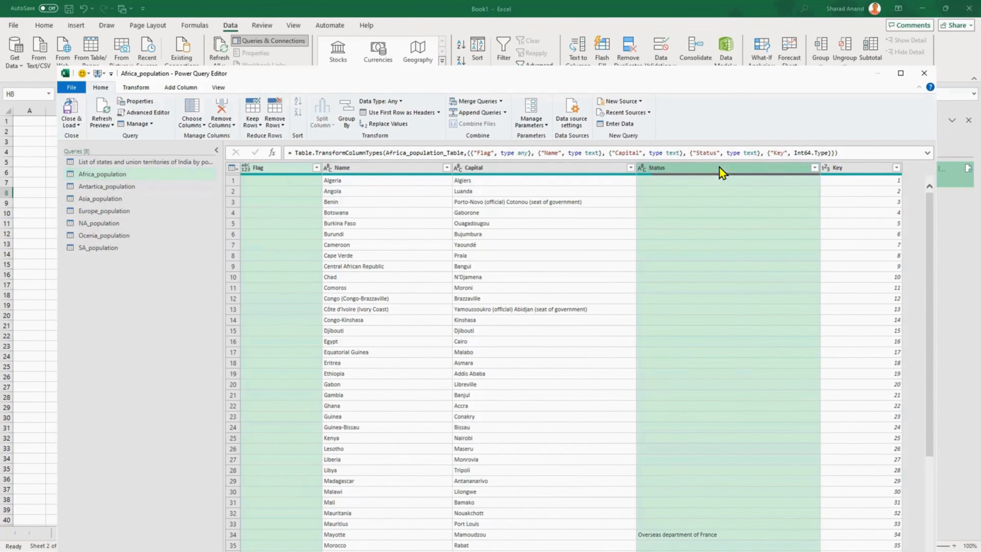
left_click(219, 108)
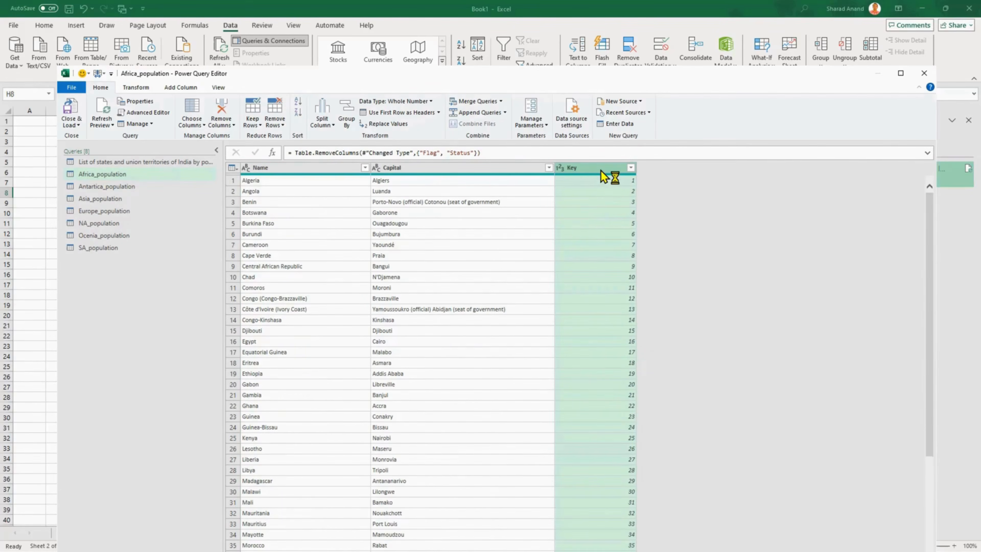
left_click(631, 168)
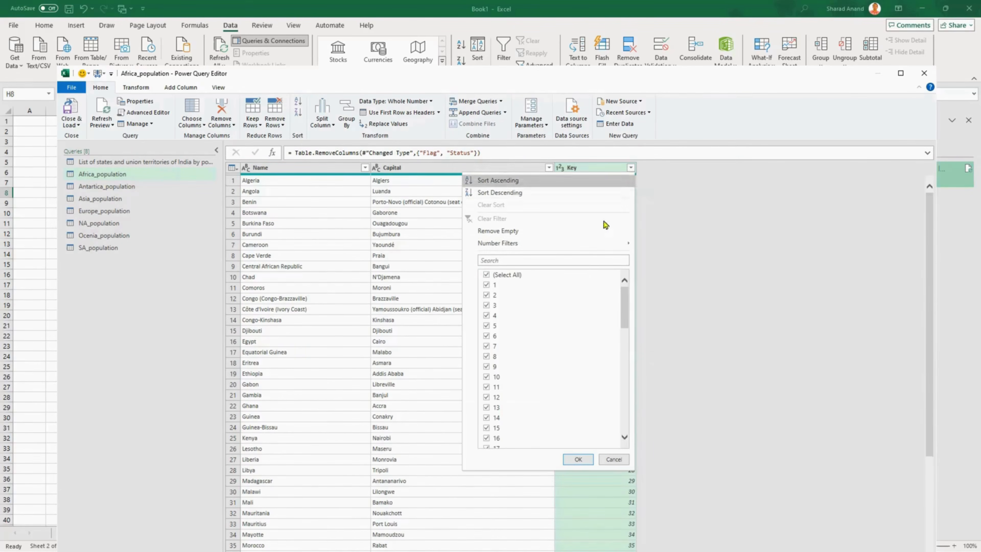
left_click(708, 247)
right_click(601, 170)
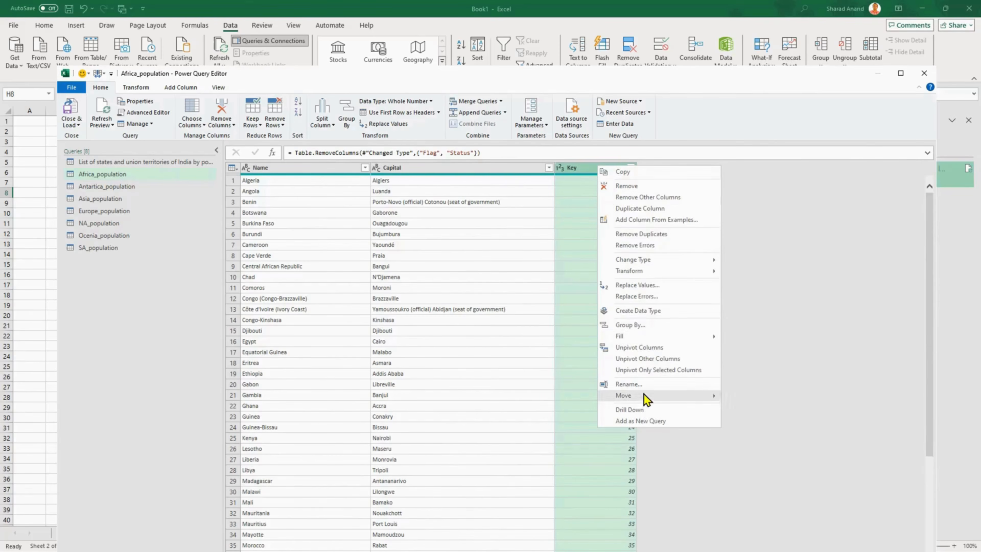
mouse_move(644, 395)
left_click(751, 418)
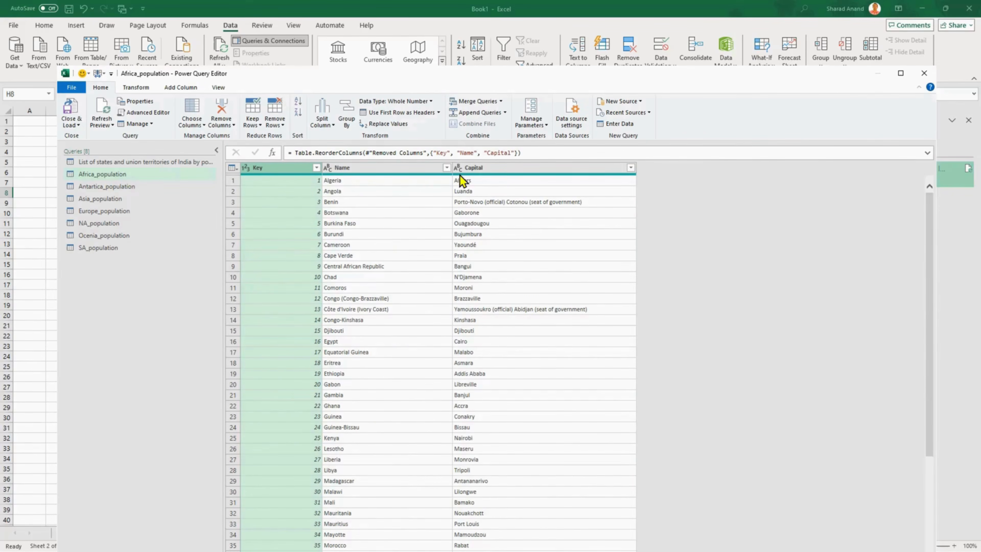
Step: In the Antartica_population query, remove the Flag and Status columns and move the Key column to the beginning
left_click(121, 186)
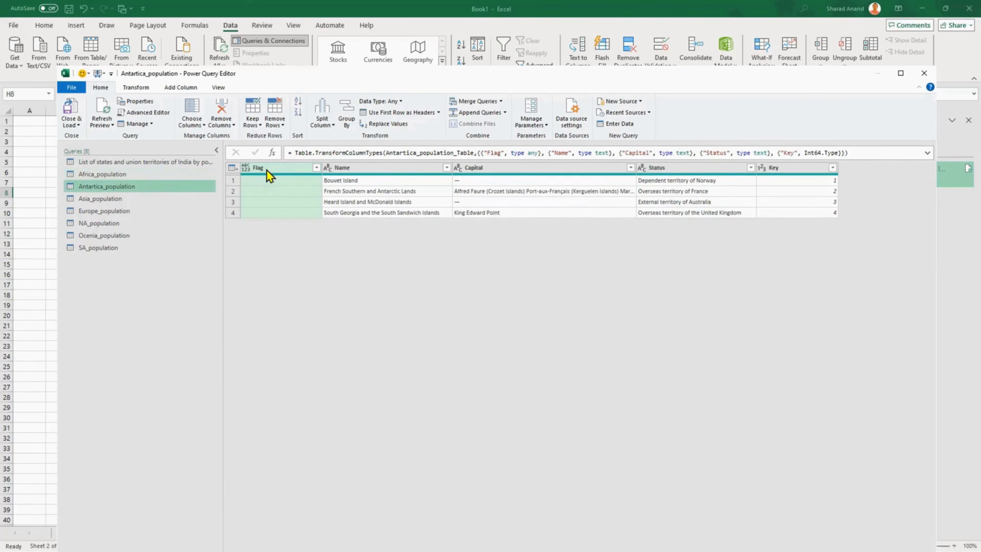
left_click(657, 170, "ctrl")
right_click(657, 171)
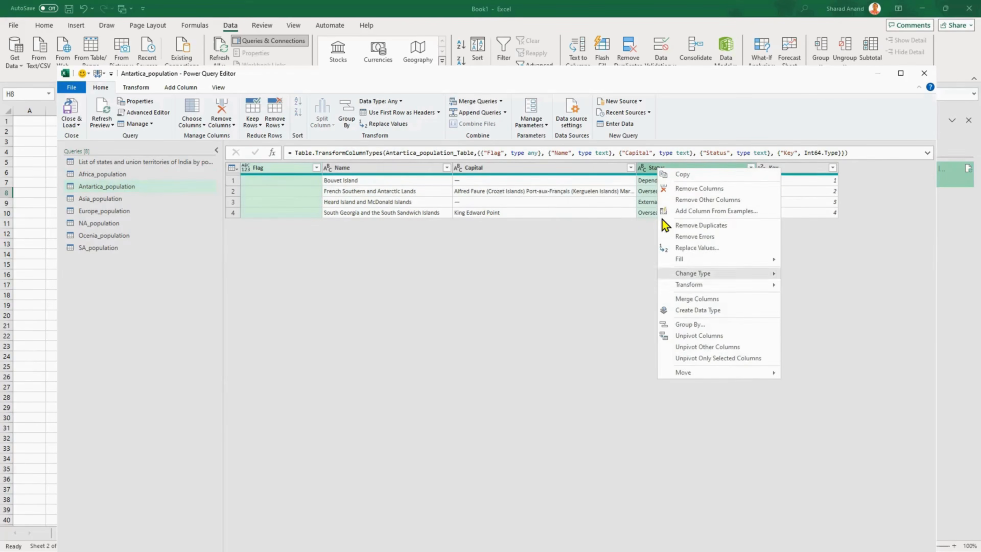
left_click(681, 189)
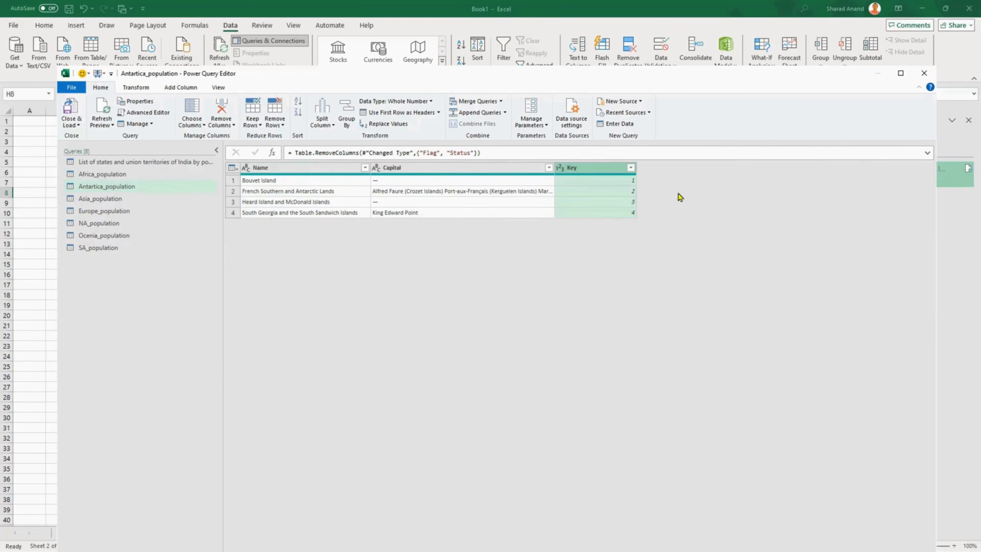
right_click(586, 172)
mouse_move(665, 404)
left_click(731, 426)
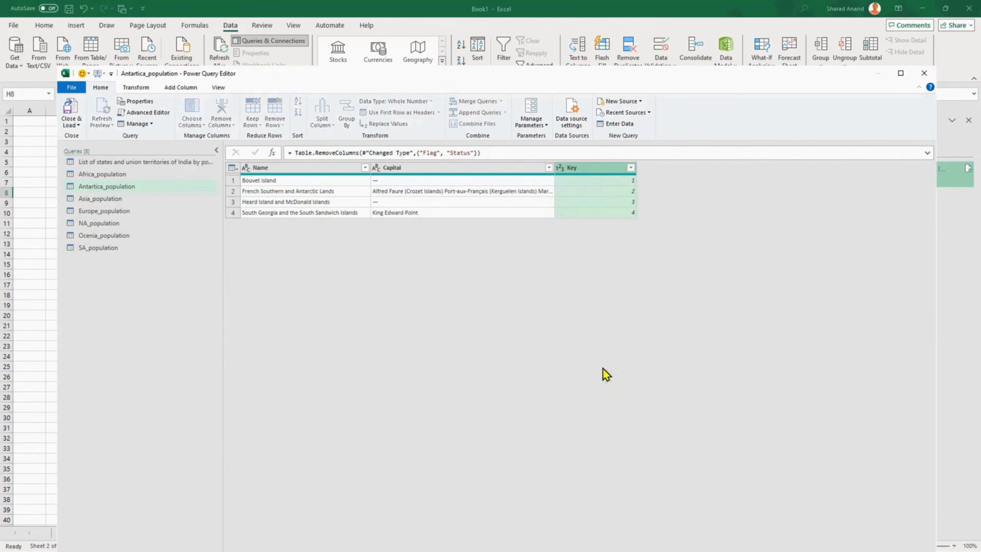
Step: In the Asia_population query, remove the Flag and Status columns and move the Key column to the beginning
left_click(112, 198)
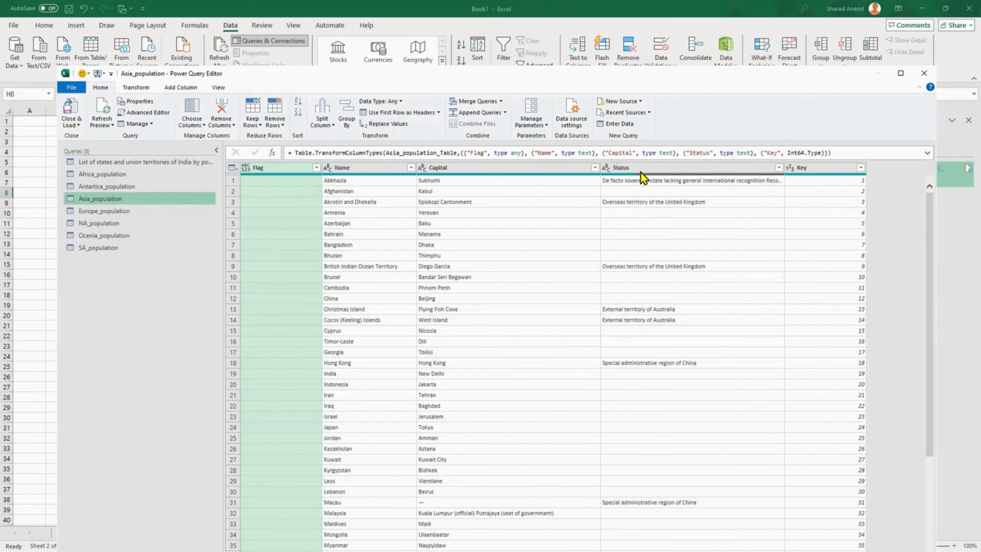
left_click(643, 168)
right_click(642, 166)
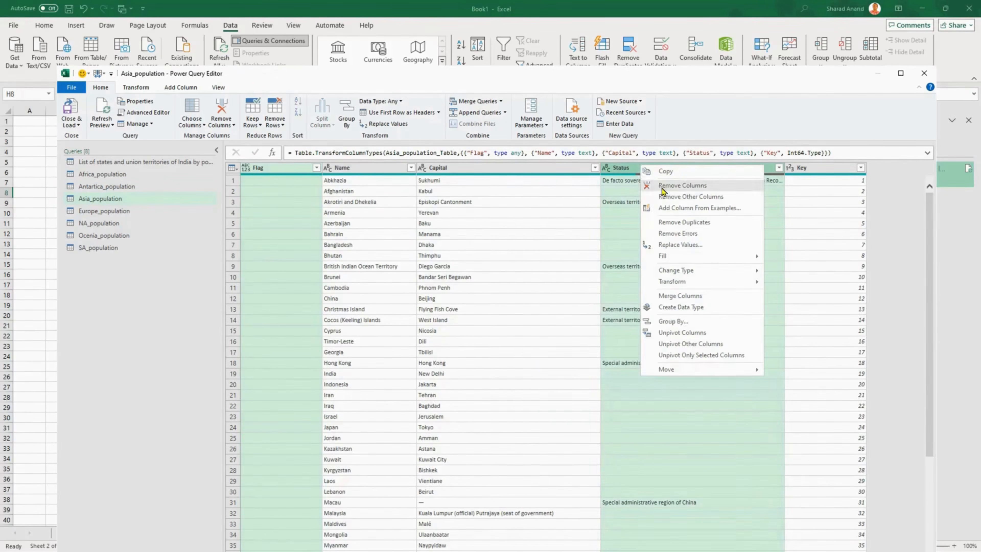
left_click(662, 185)
right_click(566, 171)
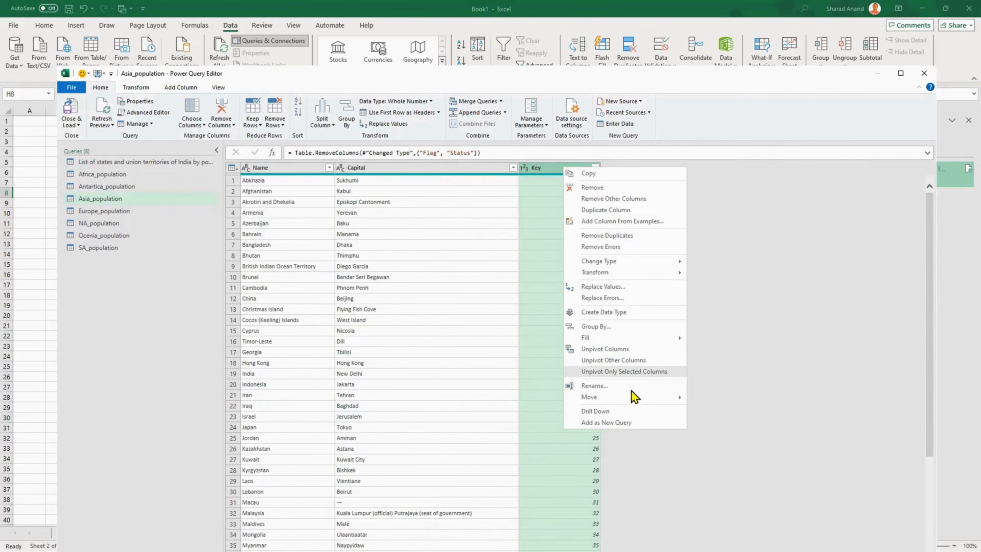
mouse_move(635, 396)
left_click(734, 421)
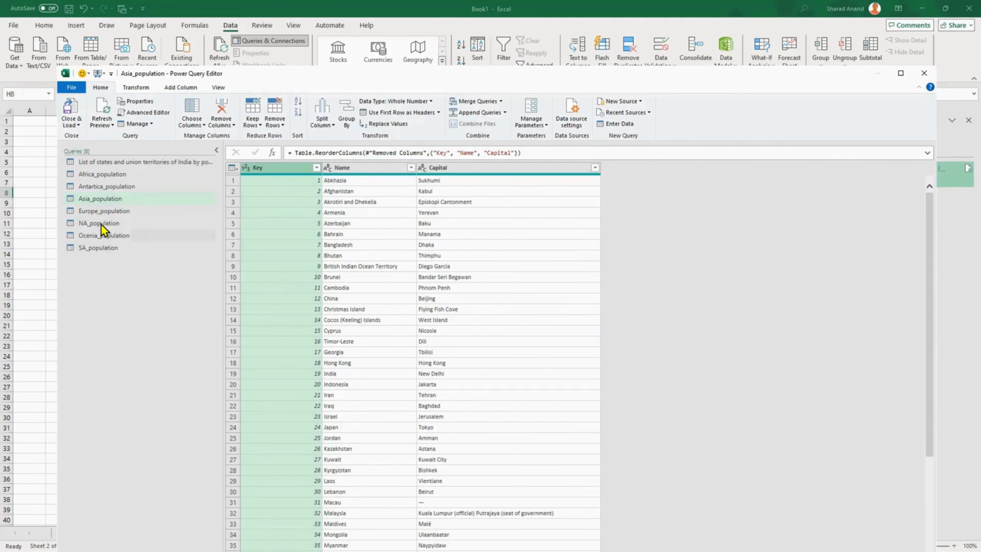
Step: In the Europe_population query, remove the Flag and Status columns and move the Key column to the beginning
left_click(102, 212)
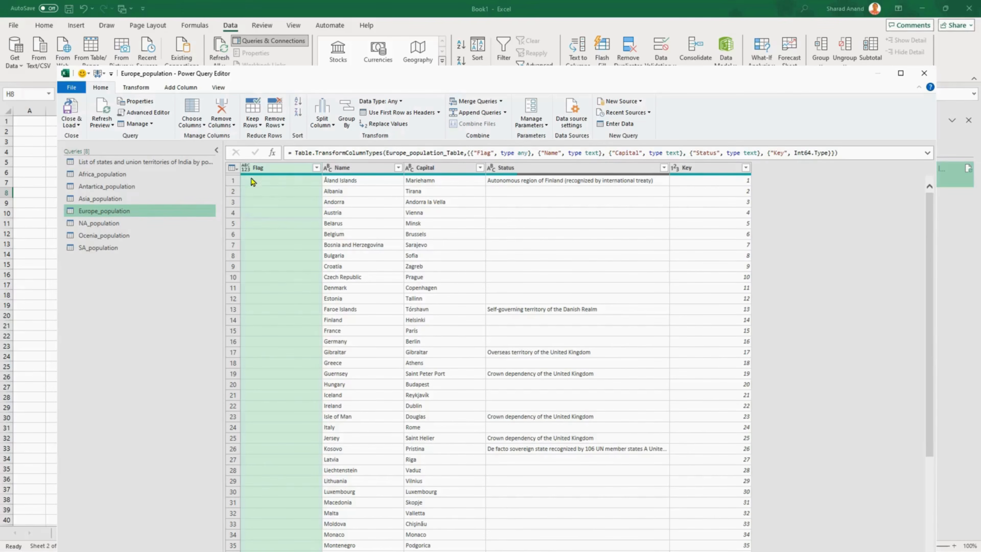
left_click(594, 171, "ctrl")
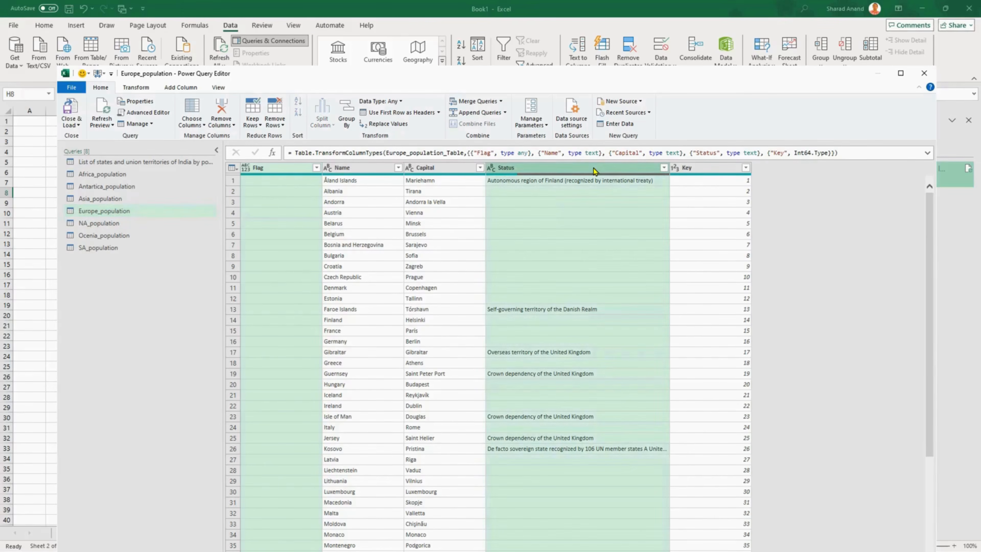
right_click(594, 171)
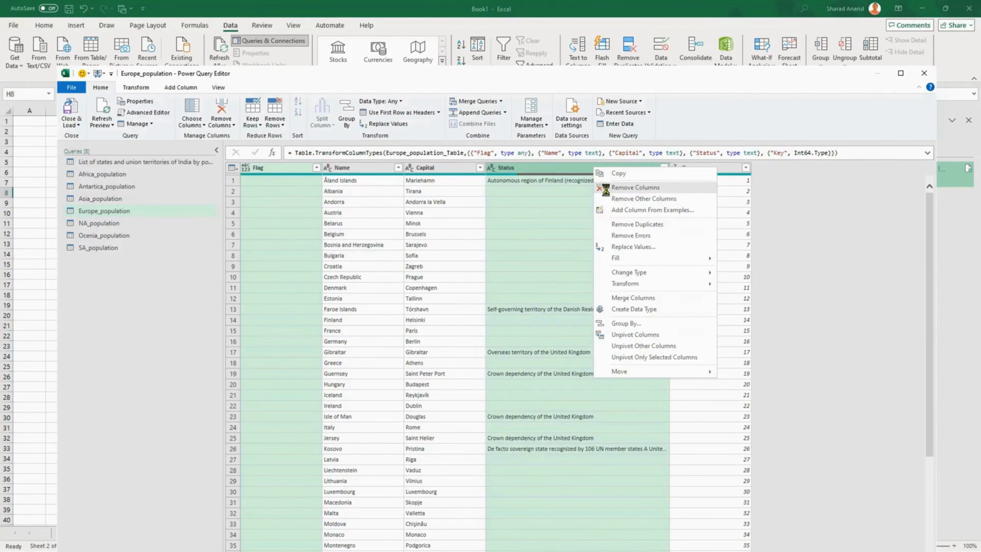
left_click(605, 186)
right_click(458, 168)
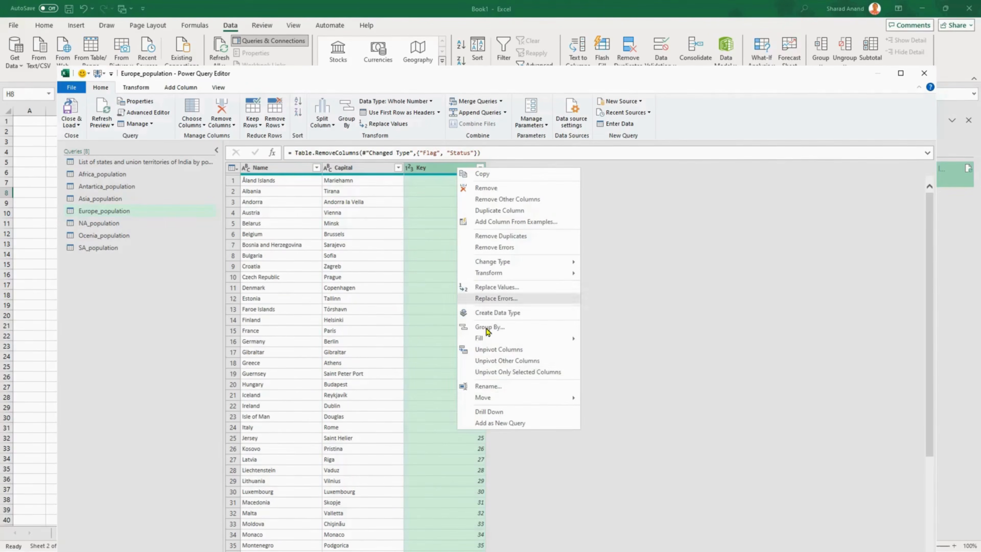
mouse_move(499, 397)
left_click(641, 423)
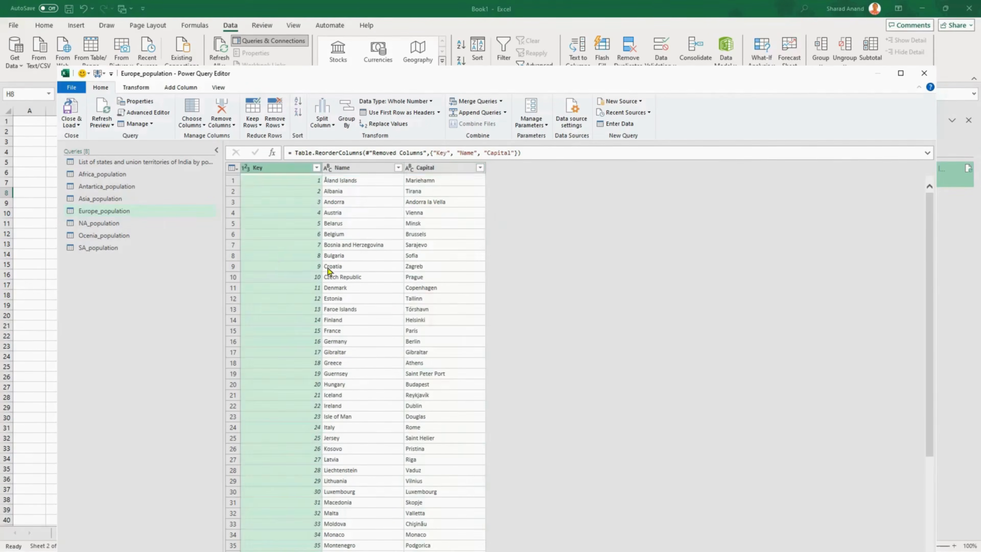
Step: In the NA_population query, remove the Flag and Status columns and move the Key column to the beginning
left_click(139, 224)
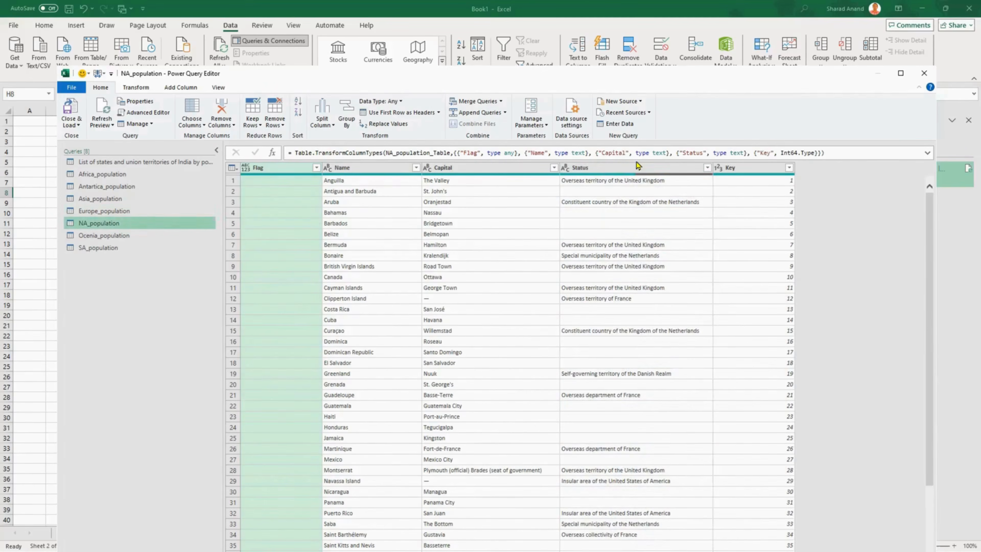
left_click(629, 170)
right_click(630, 171)
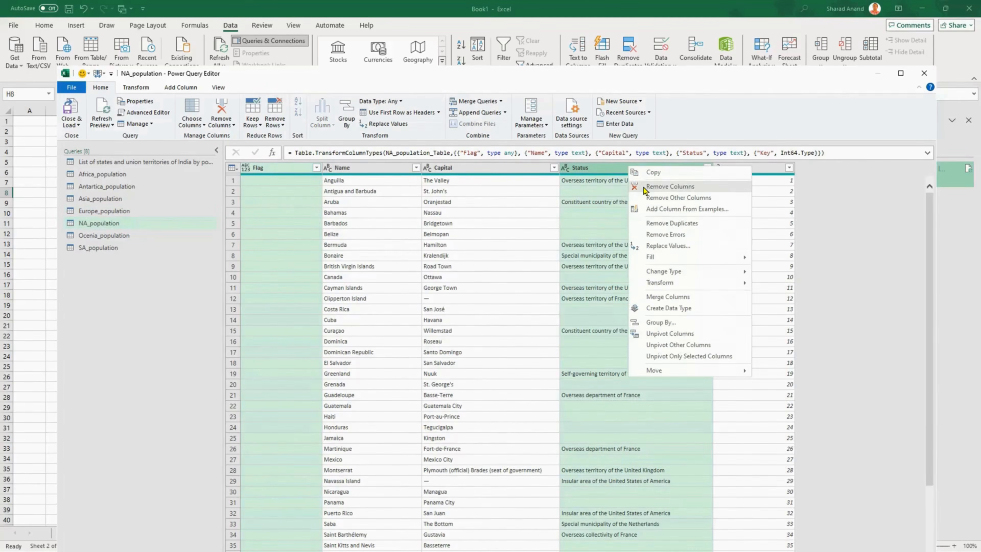
left_click(642, 187)
right_click(530, 172)
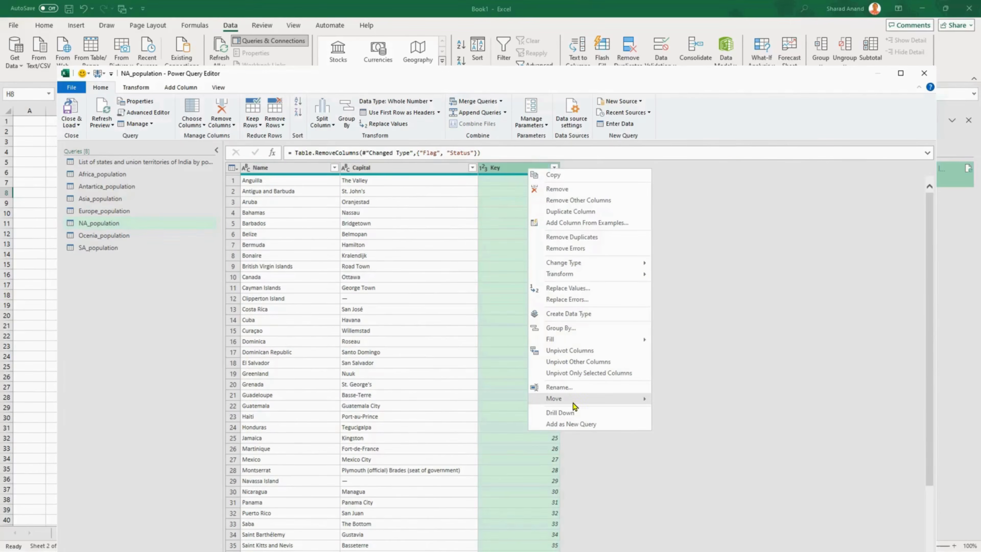
mouse_move(574, 401)
left_click(674, 423)
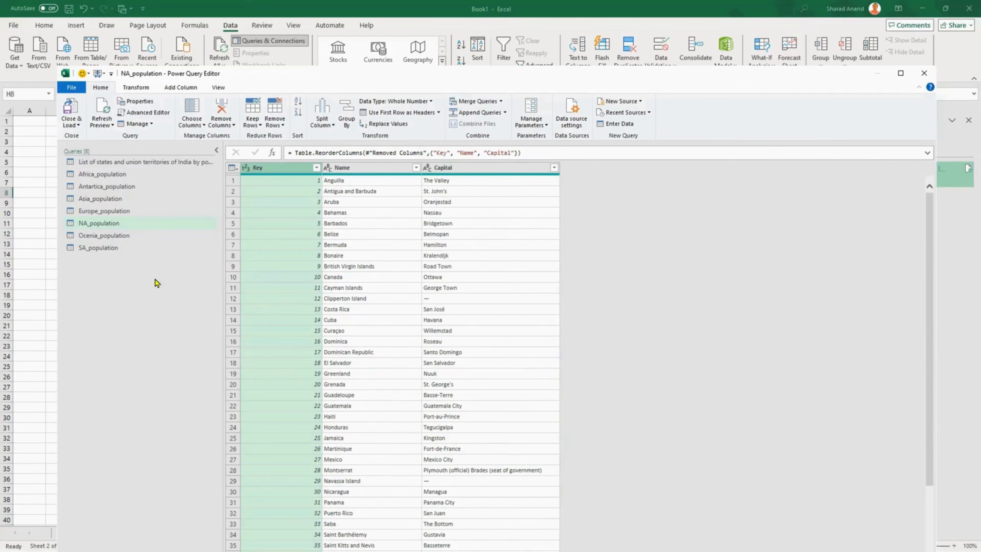
Step: In the Ocenia_population query, remove the Flag and Status columns and move the Key column to the beginning
left_click(105, 235)
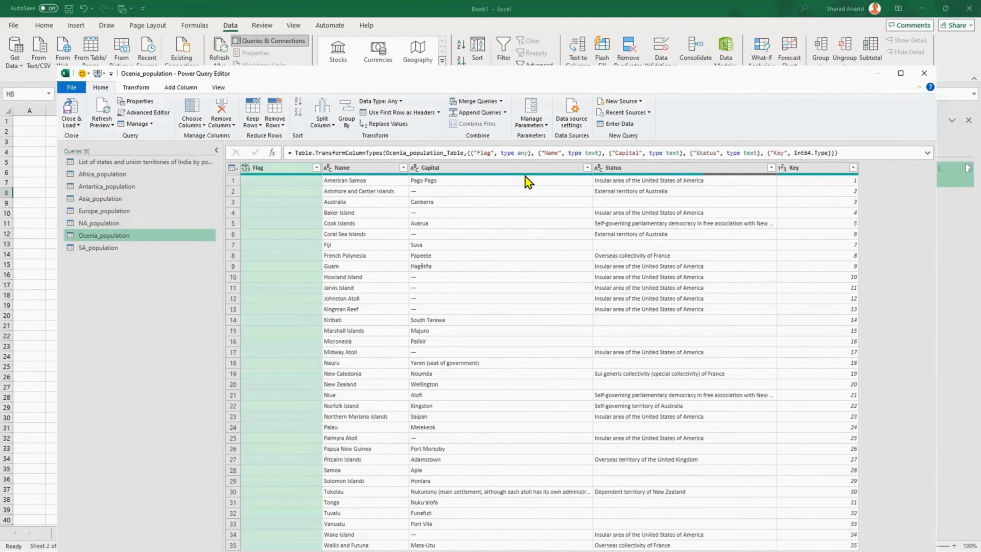
left_click(657, 165)
right_click(657, 165)
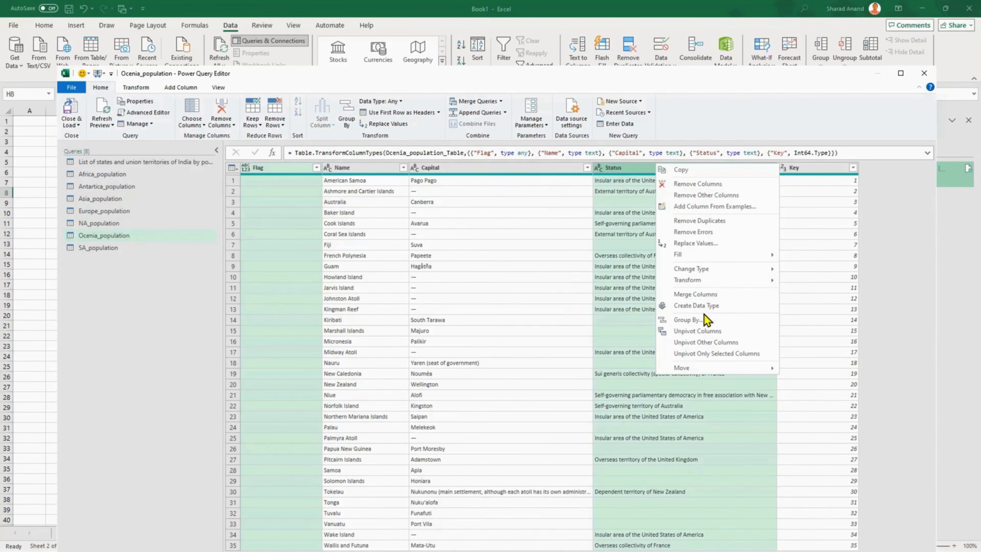
left_click(702, 185)
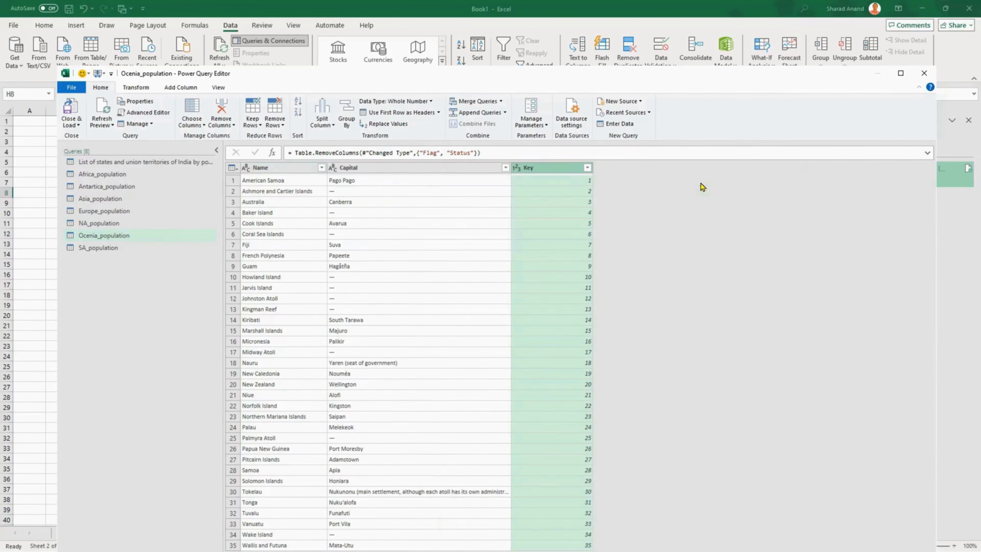
right_click(561, 176)
mouse_move(626, 405)
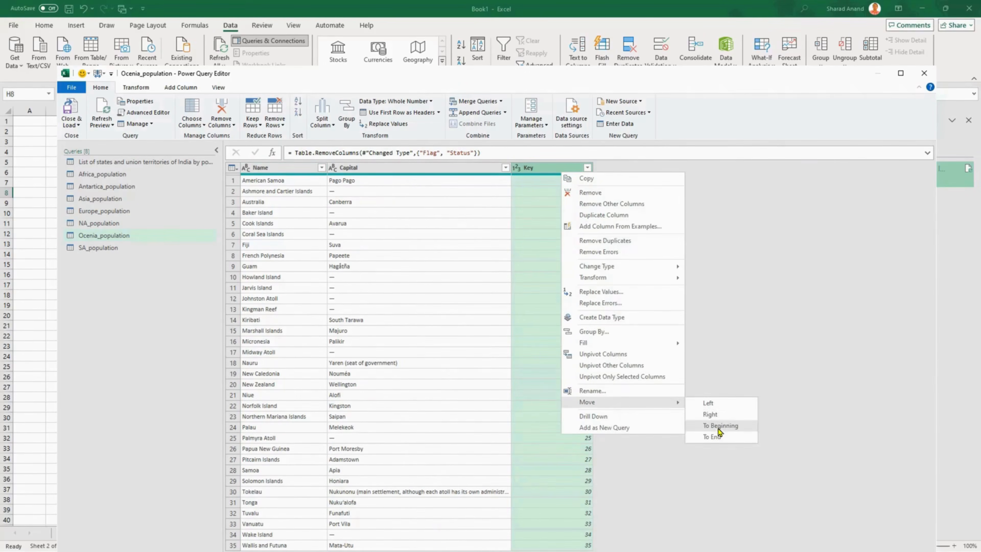
left_click(719, 426)
Step: In the SA_population query, remove the Flag and Status columns and move the Key column to the beginning
left_click(94, 250)
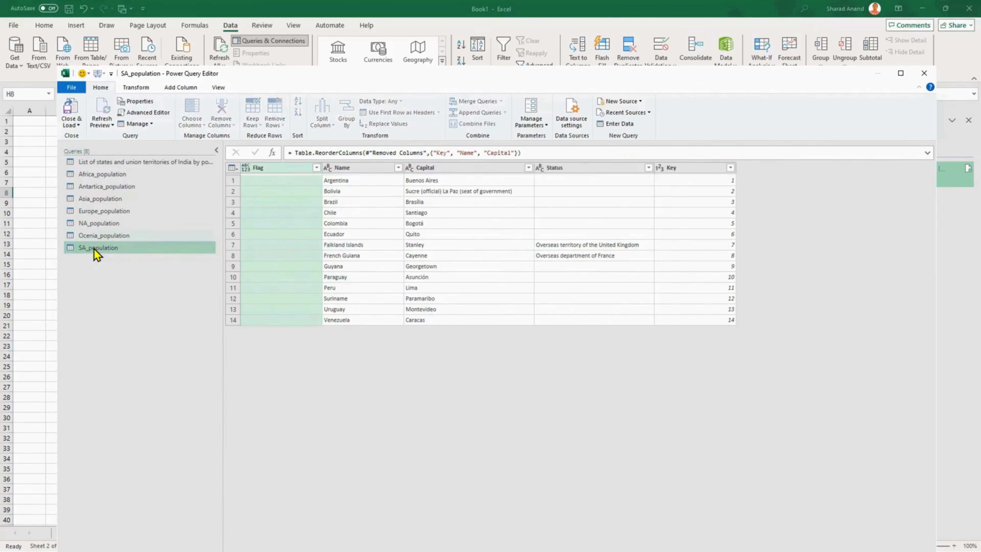
left_click(599, 170)
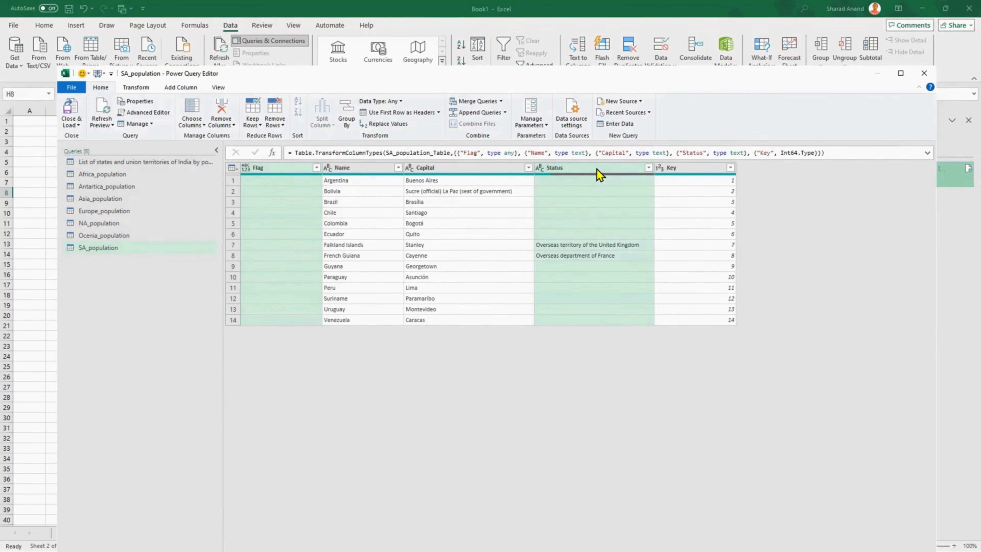
right_click(599, 175)
left_click(623, 190)
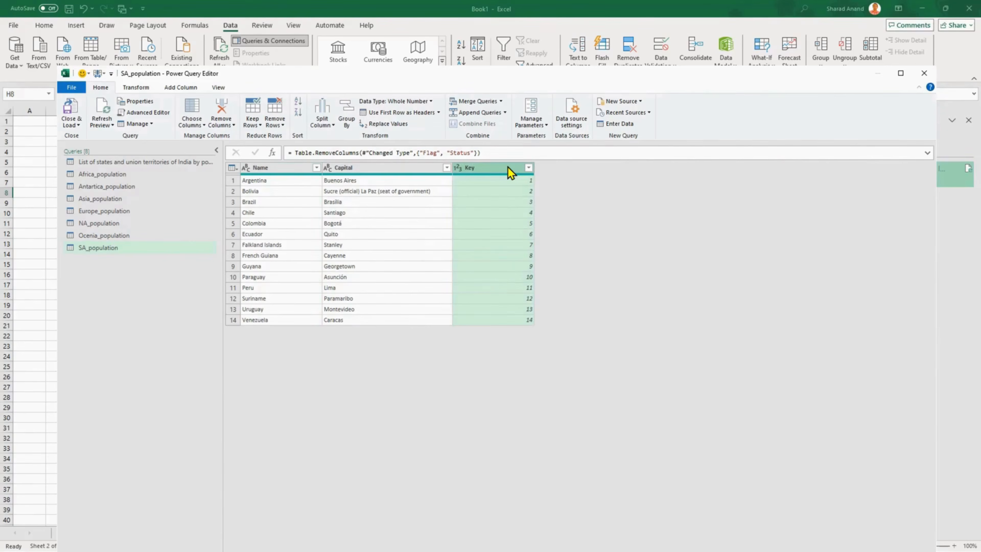
right_click(511, 173)
mouse_move(552, 397)
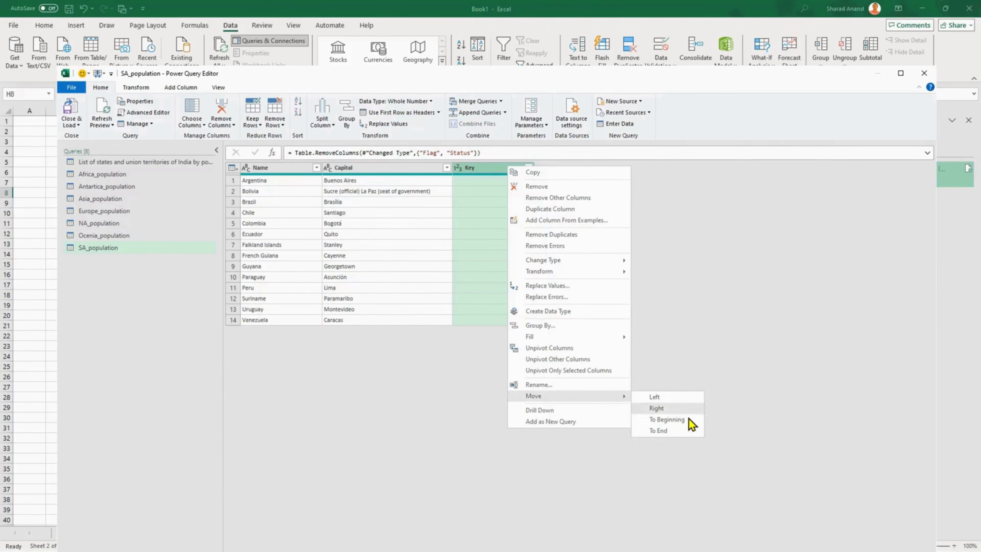
left_click(688, 420)
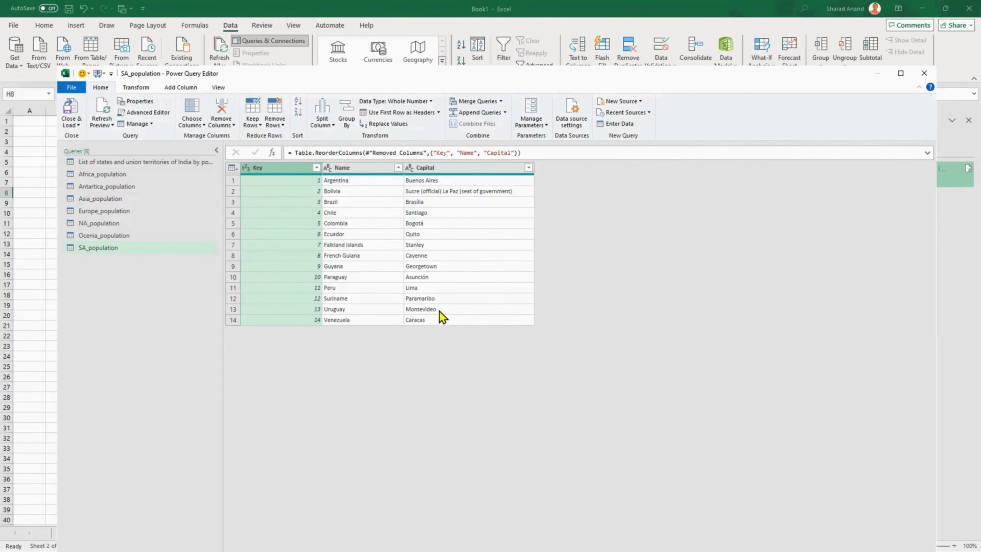
Step: Review the Africa, Antartica, Asia and Europe population queries to check the order of their Key, Name and Capital columns
left_click(142, 177)
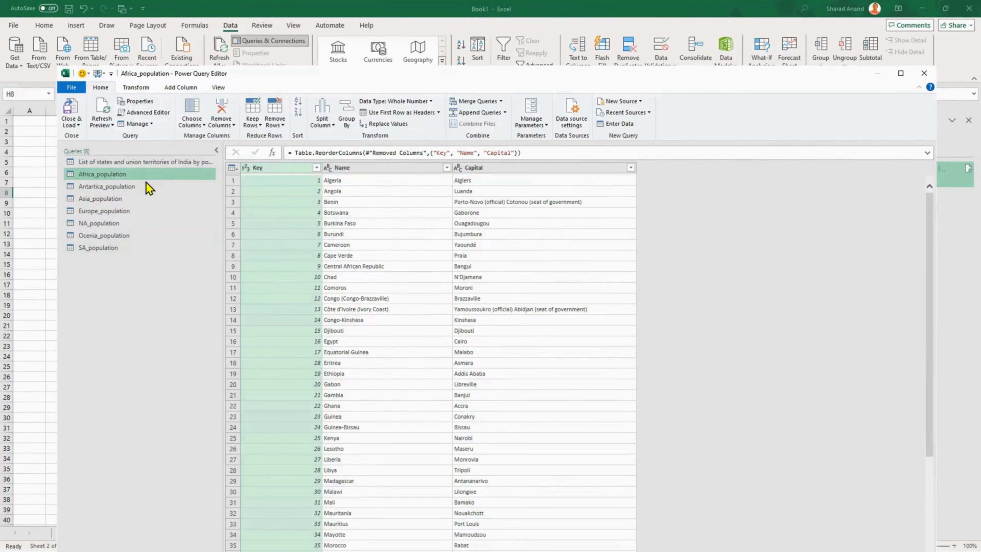
left_click(137, 188)
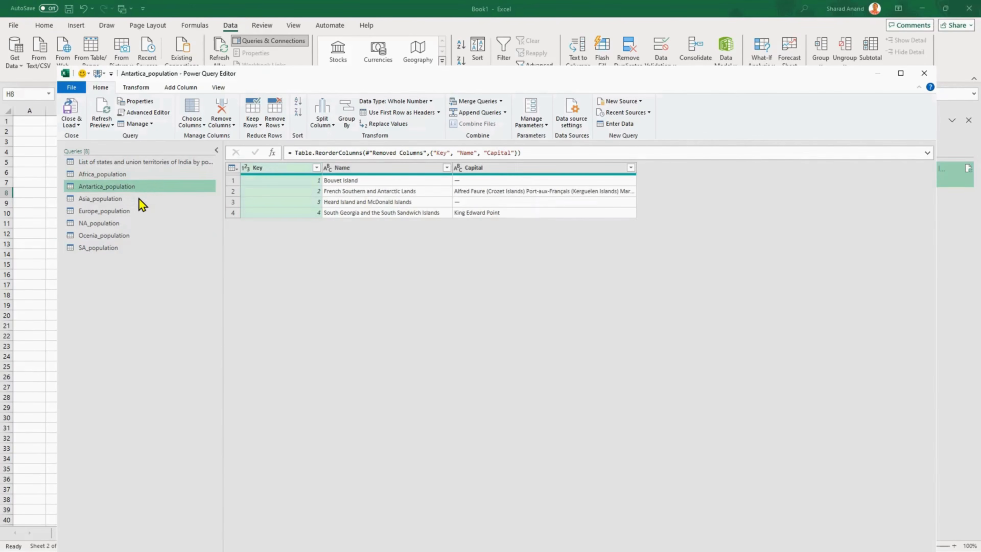
left_click(140, 200)
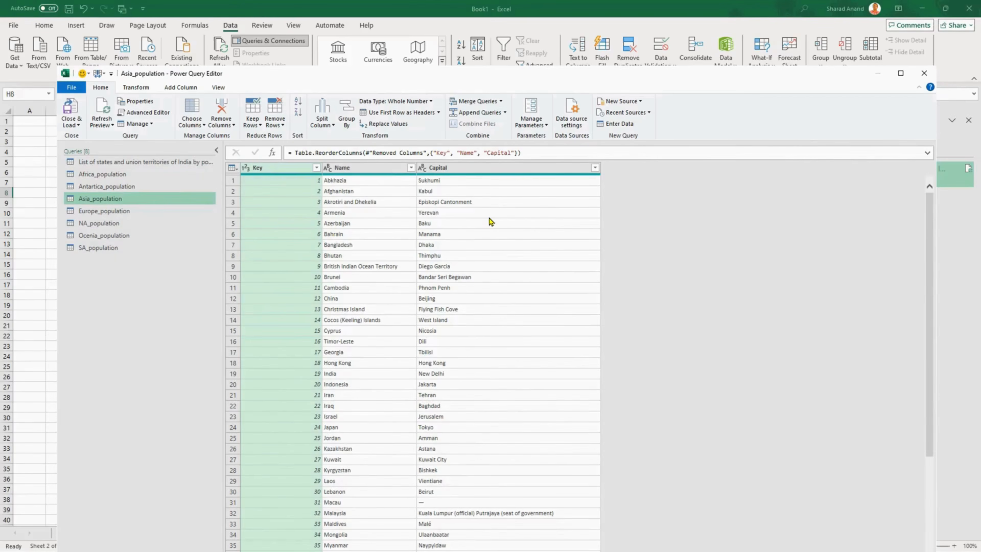
left_click(143, 213)
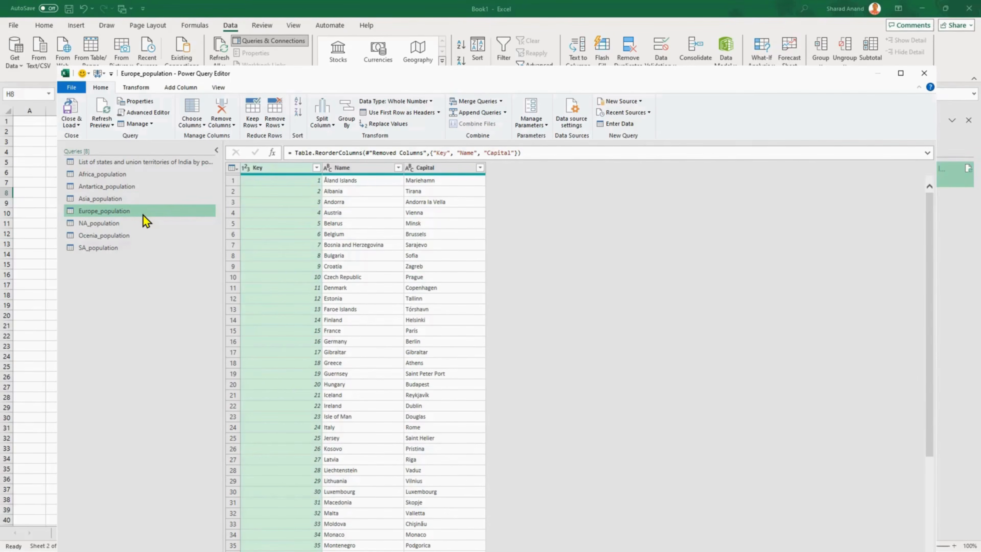
Step: Review the preview tables of the continent population queries, from Africa_population through SA_population, comparing their Key, Name and Capital columns
left_click(135, 224)
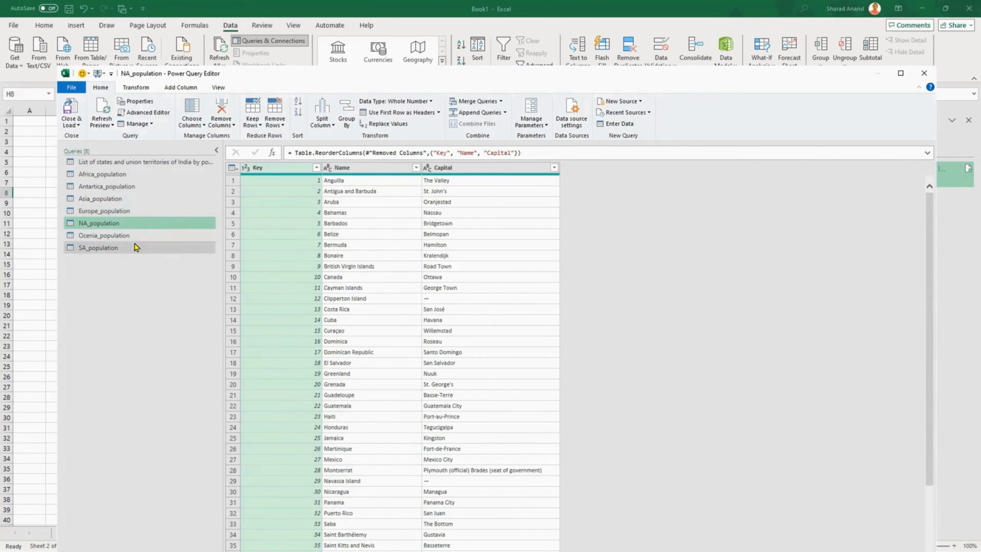
left_click(135, 236)
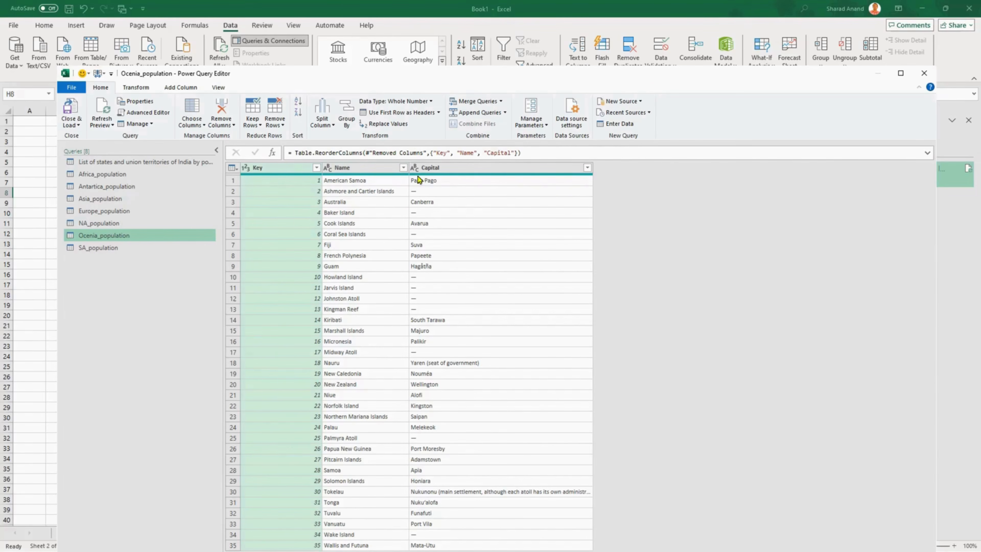
left_click(100, 247)
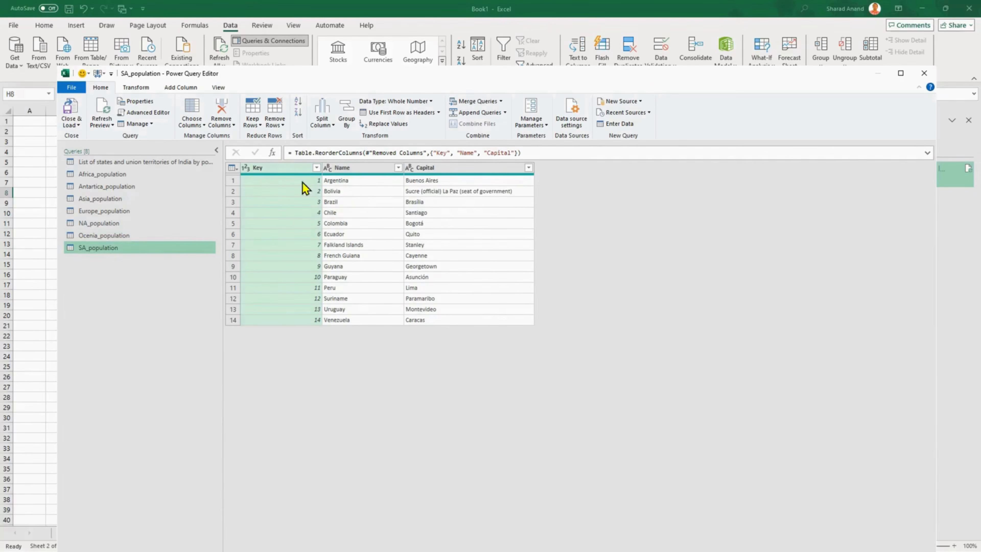
left_click(124, 176)
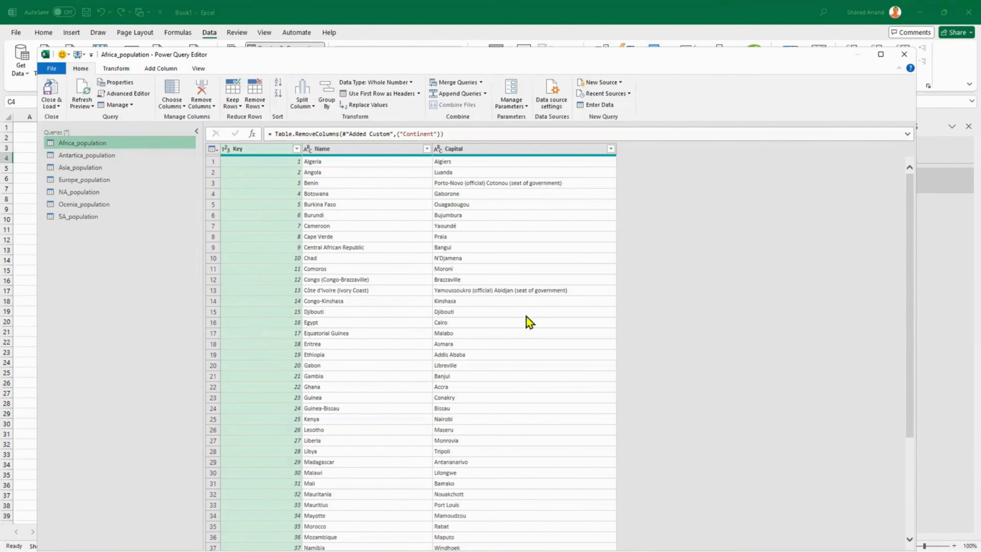
left_click(121, 155)
left_click(114, 168)
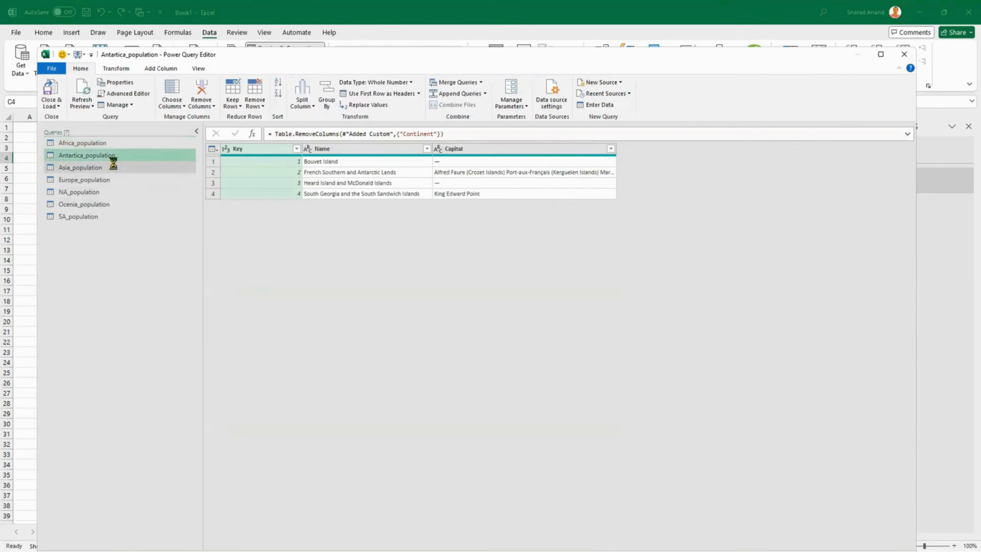
left_click(108, 180)
left_click(110, 204)
left_click(107, 217)
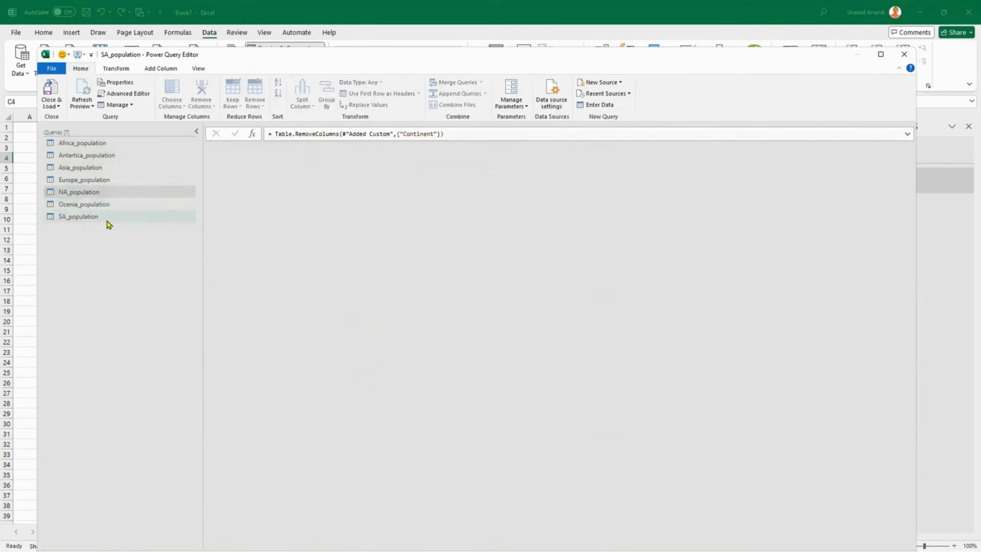
left_click_drag(110, 144, 110, 218)
left_click(110, 216)
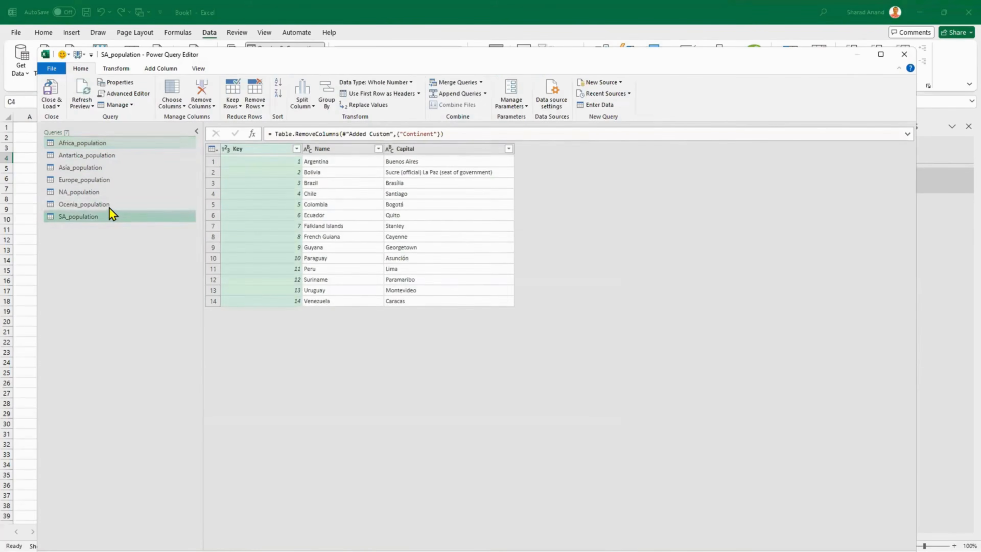
left_click(111, 204)
left_click(109, 193)
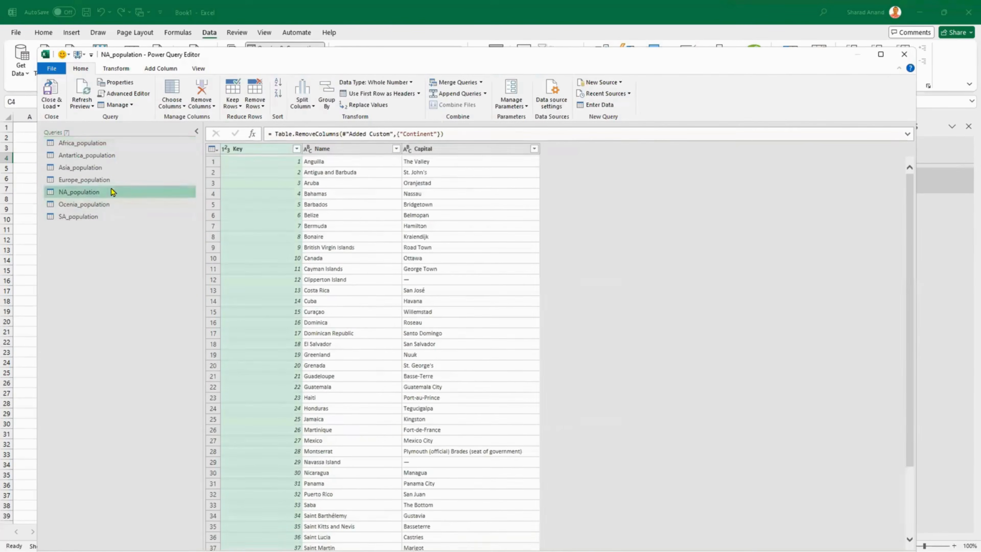
left_click(111, 180)
left_click(114, 168)
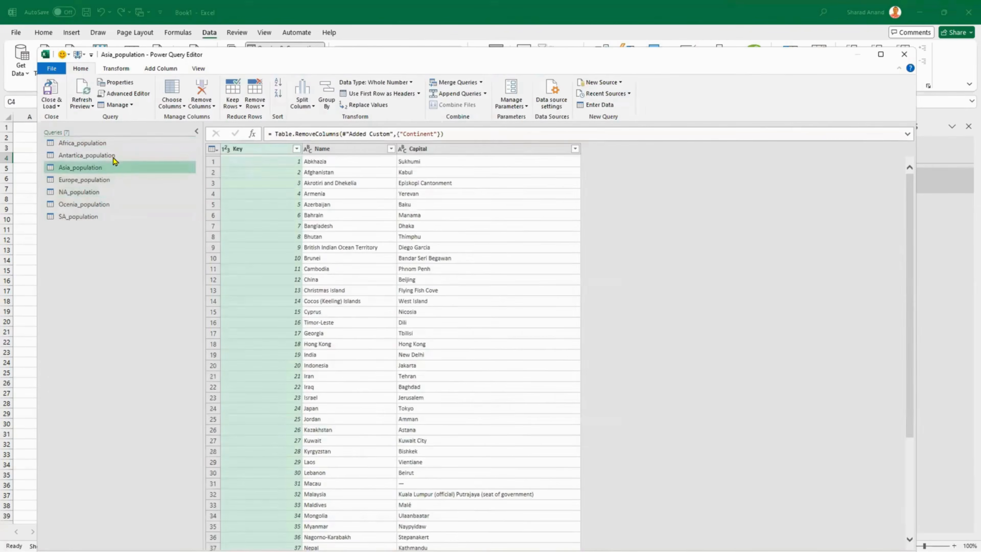
left_click(114, 155)
left_click(113, 143)
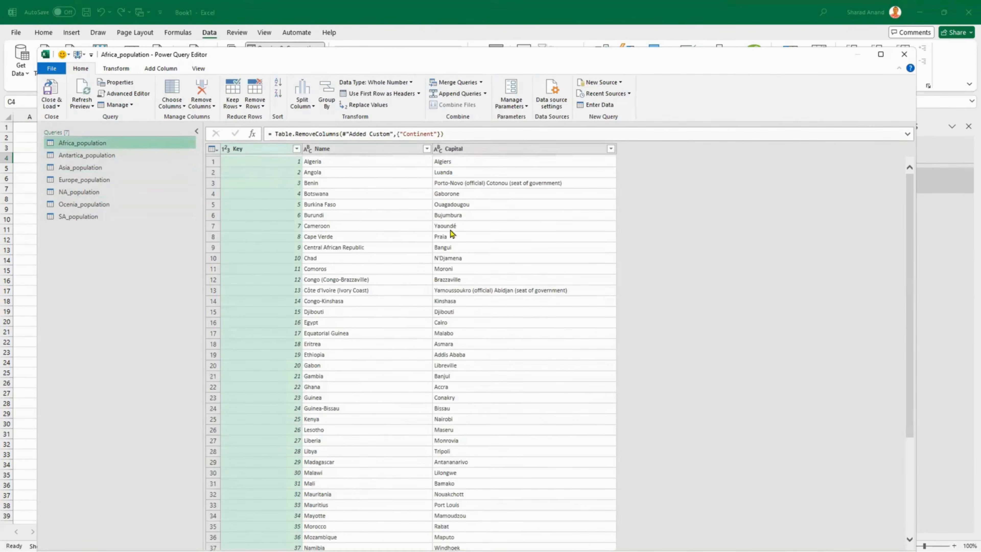
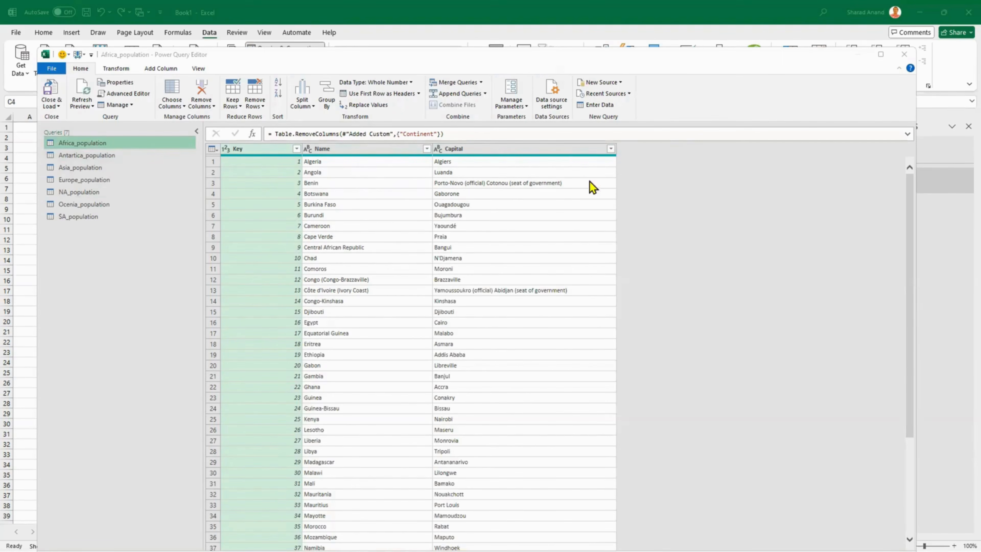
Step: Add a custom column named Continent to the Africa_population query with the formula "Africa"
left_click(161, 69)
left_click(94, 93)
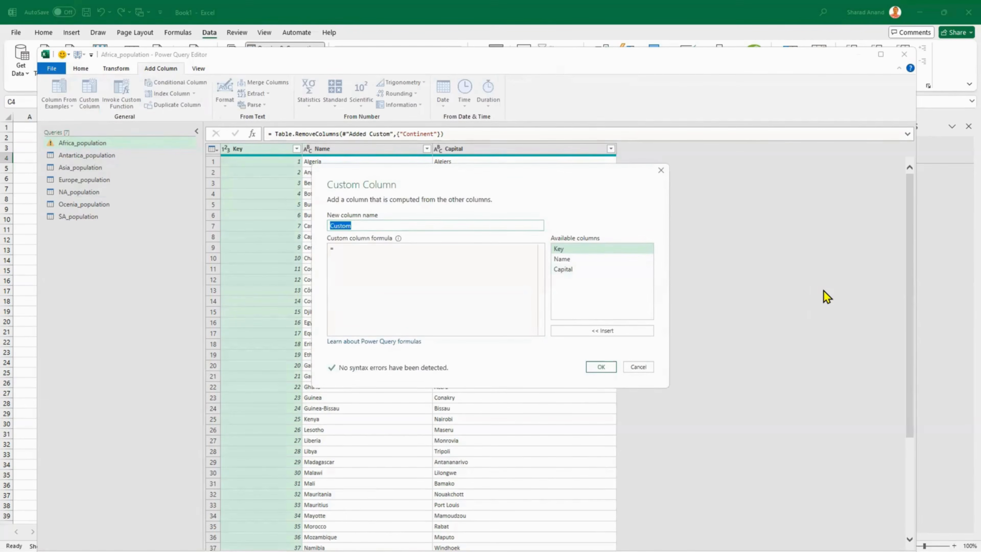
type("Continent")
key("Tab")
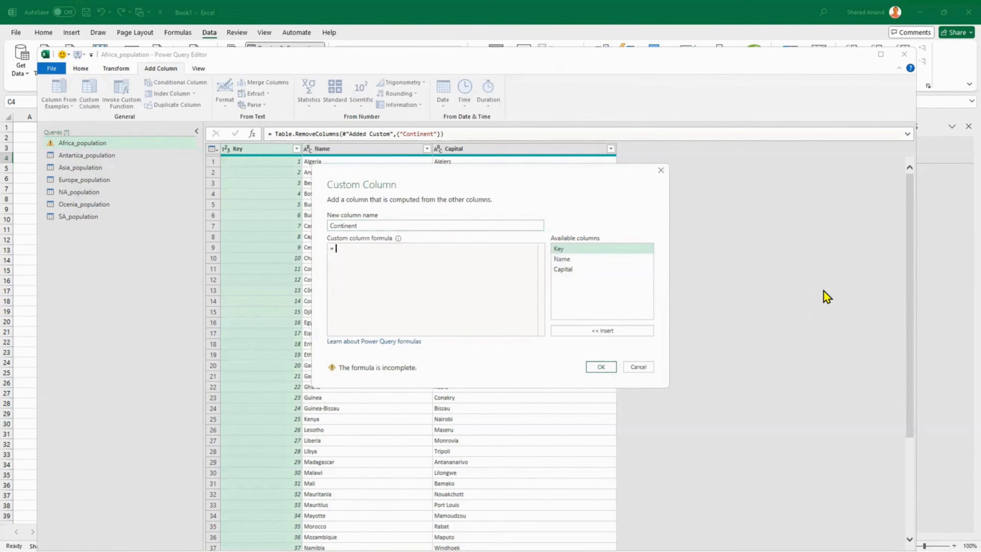
type("\"Africa")
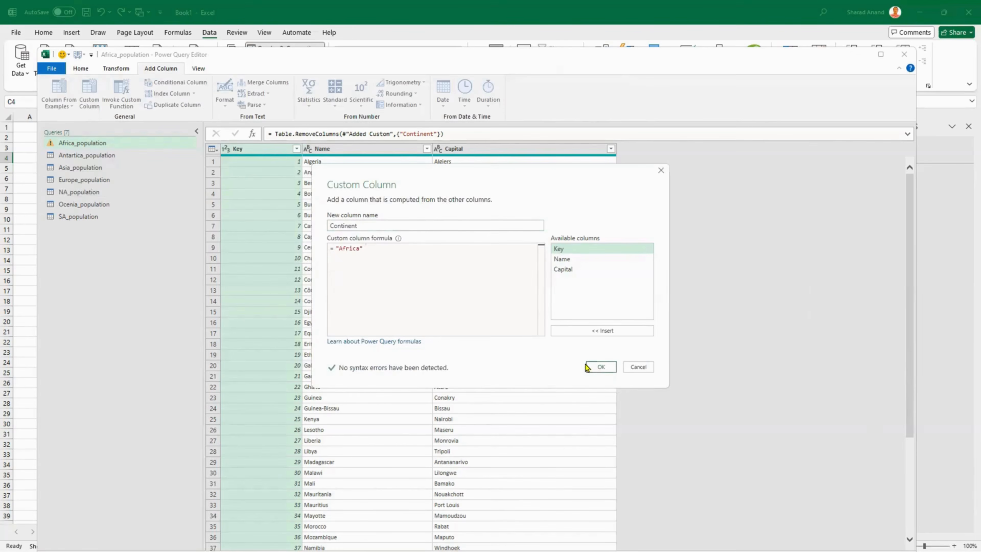
left_click(595, 366)
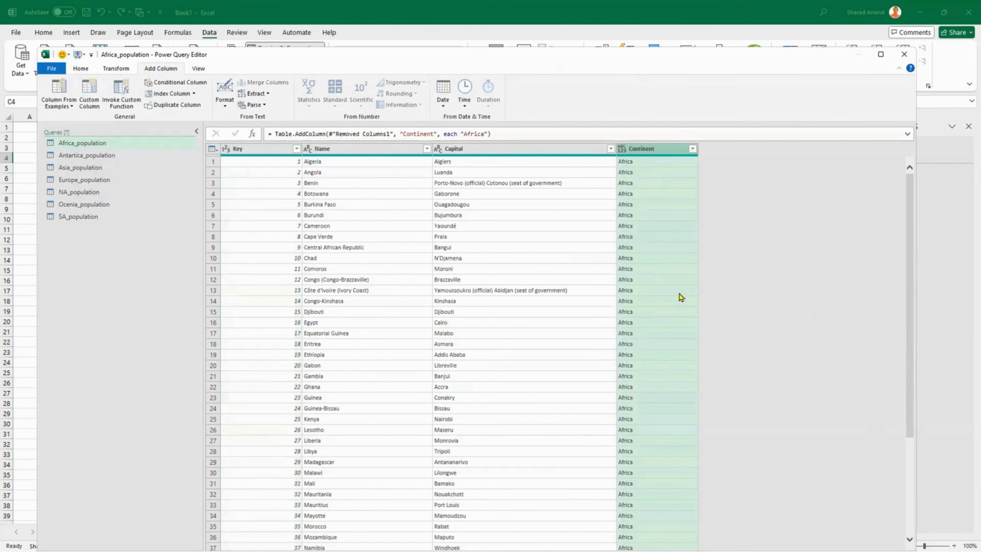
Step: Add a custom column named Continent to the Antartica_population query with the formula "Antartica"
left_click(88, 156)
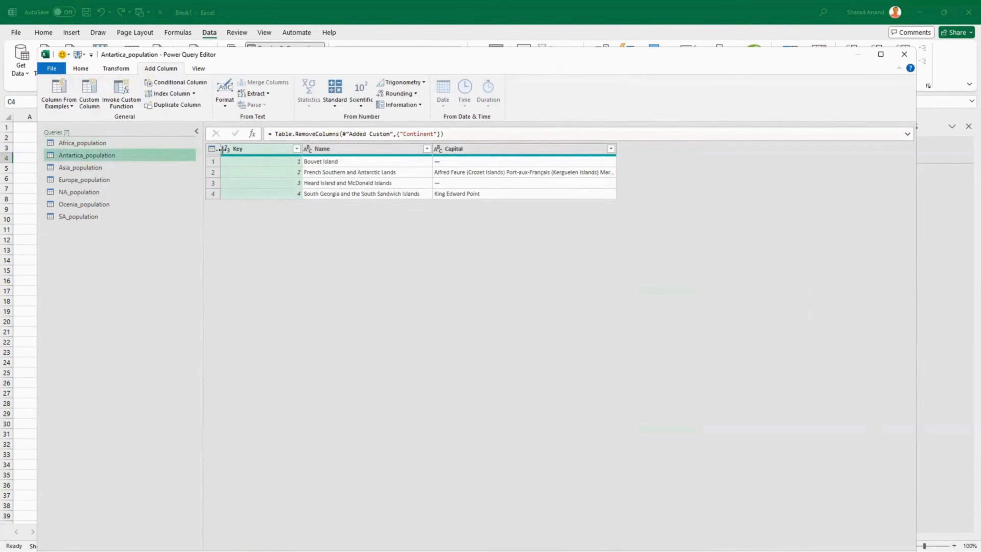
left_click(90, 96)
left_click(417, 228)
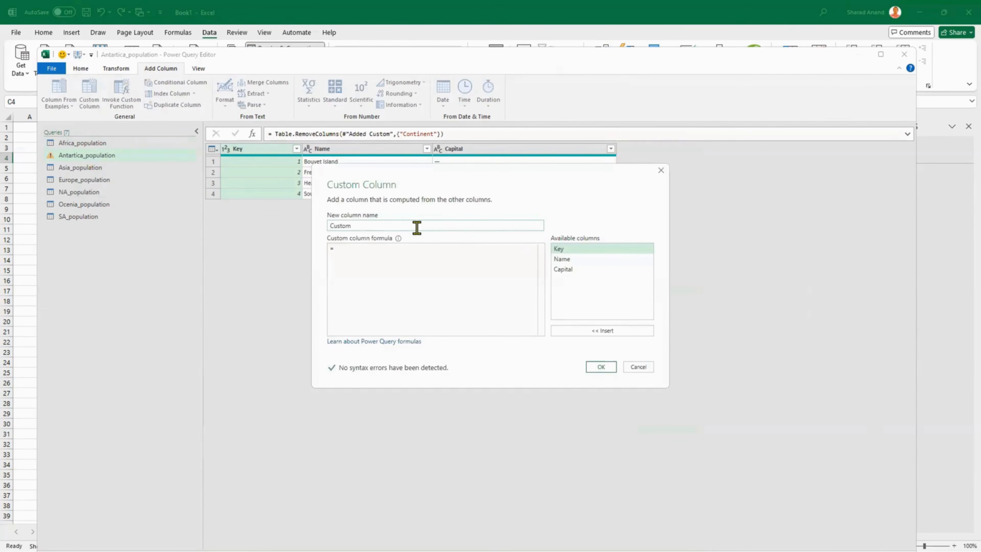
type("Continent")
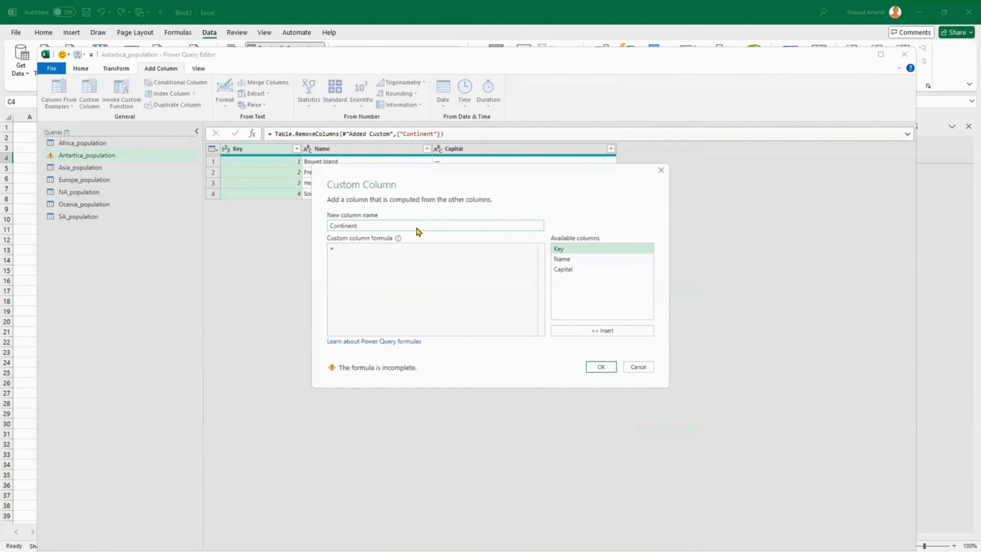
key("Tab")
type("\"A")
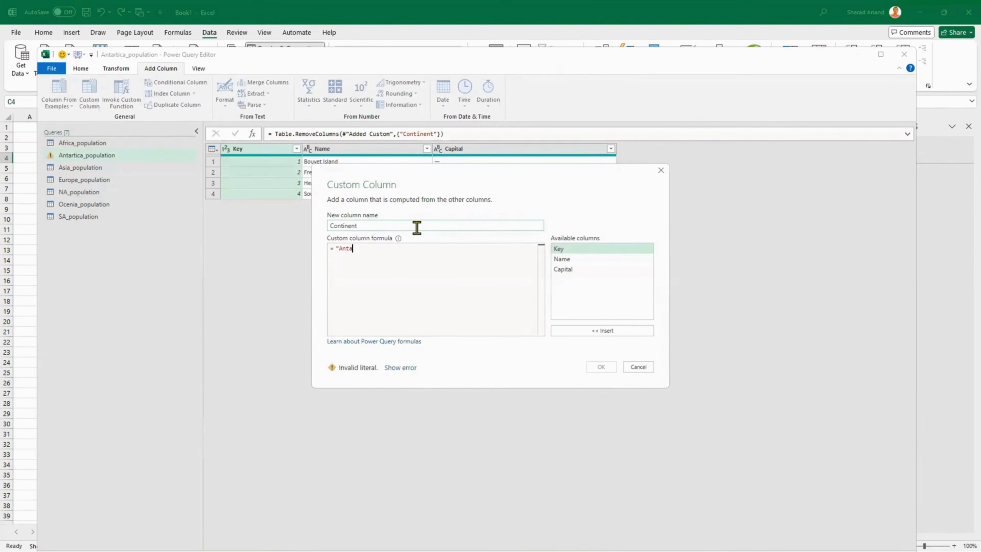
type("ntartica\"")
left_click(599, 367)
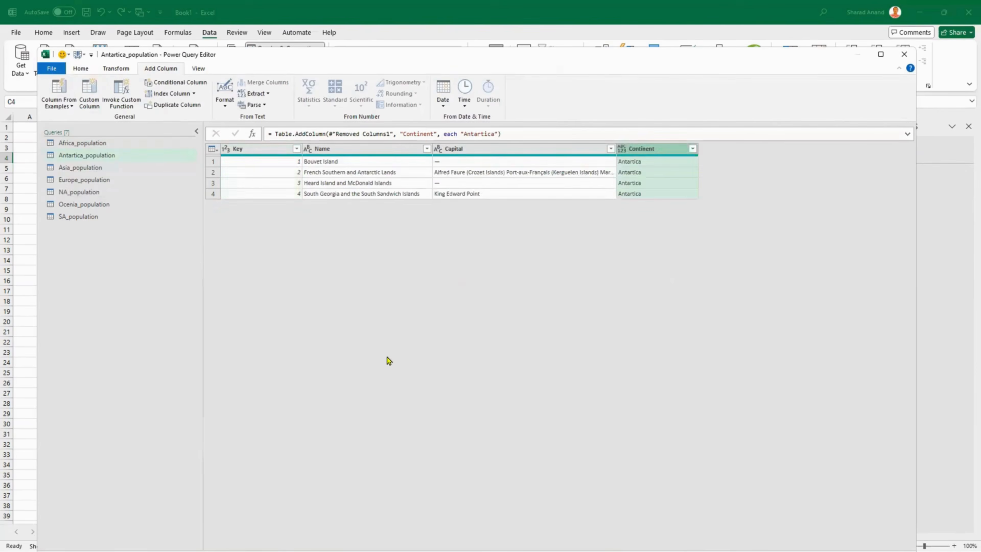
Step: Add a custom column named Continent to the Asia_population query with the formula "Asia"
left_click(120, 168)
left_click(89, 92)
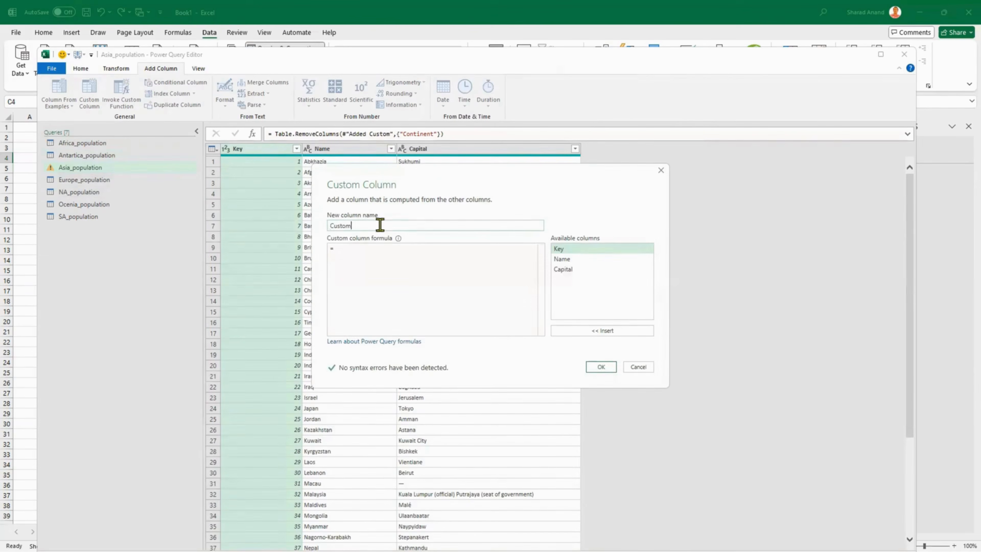
type("Continent")
key("Tab")
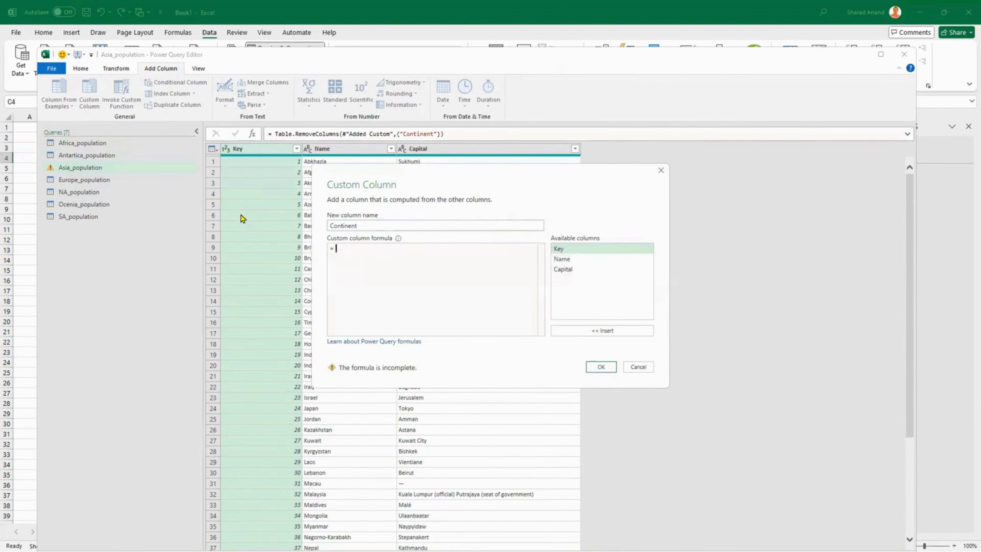
type("\"")
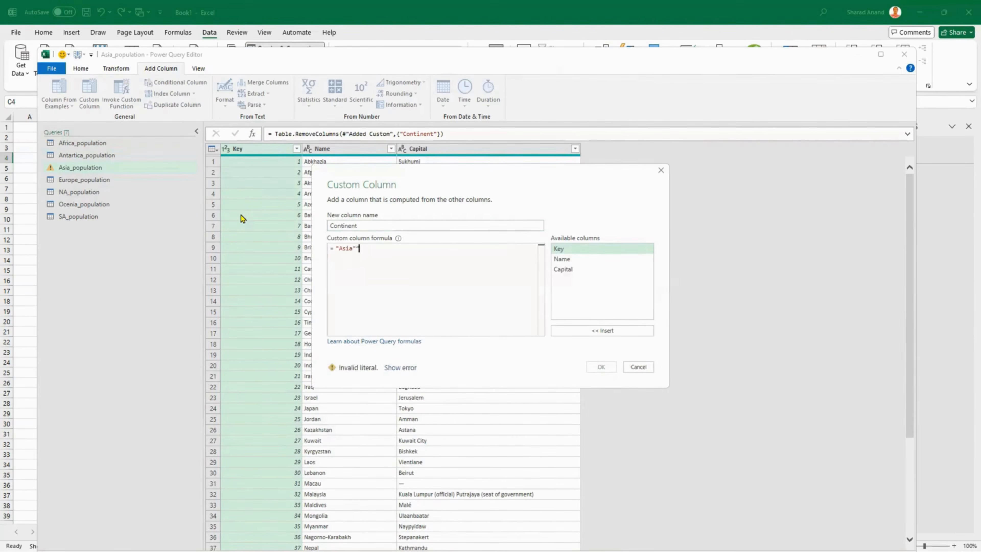
type("Asia\"")
left_click(601, 366)
Step: Add a custom column named Continent to the Europe_population query with the formula "Europe"
left_click(116, 180)
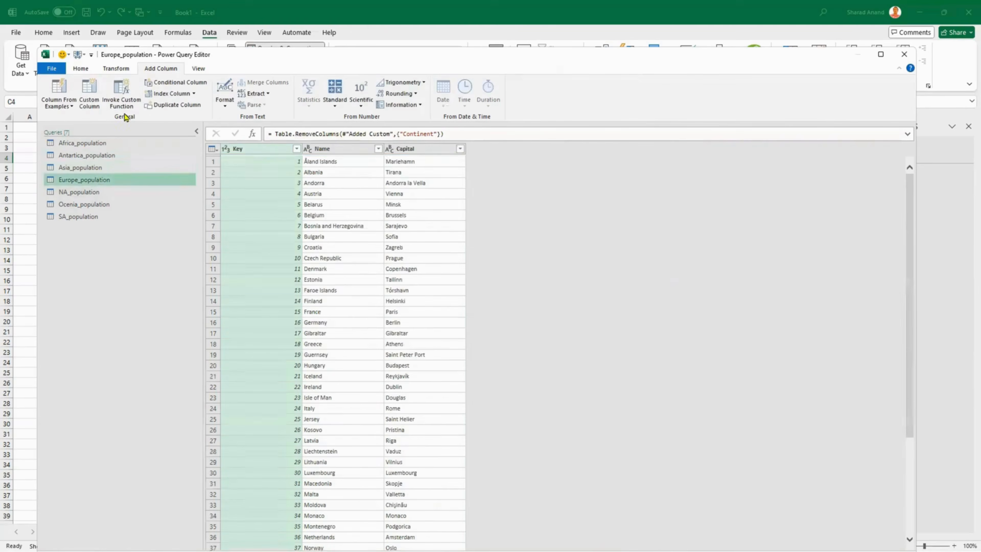
left_click(88, 98)
type("Con")
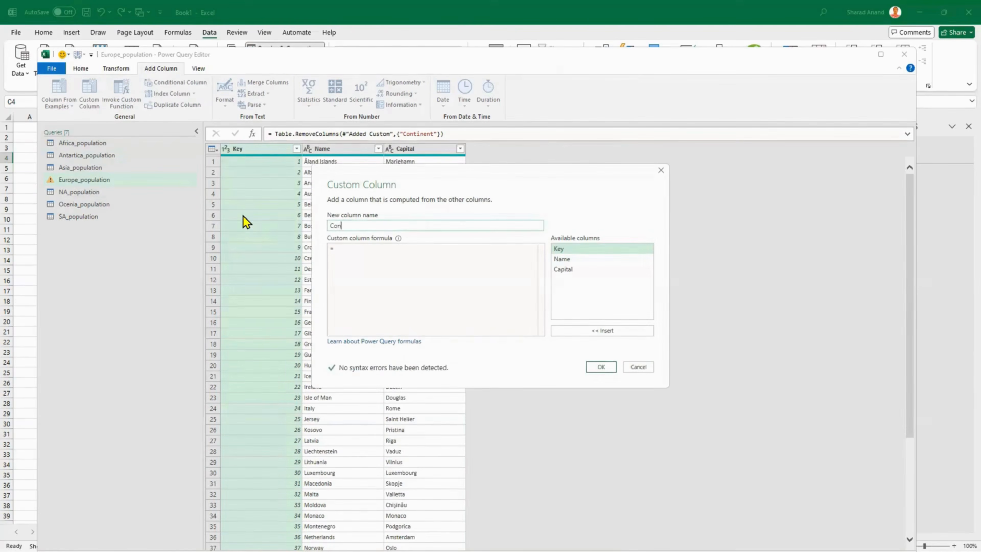
type("tinent")
key("Tab")
type("\"")
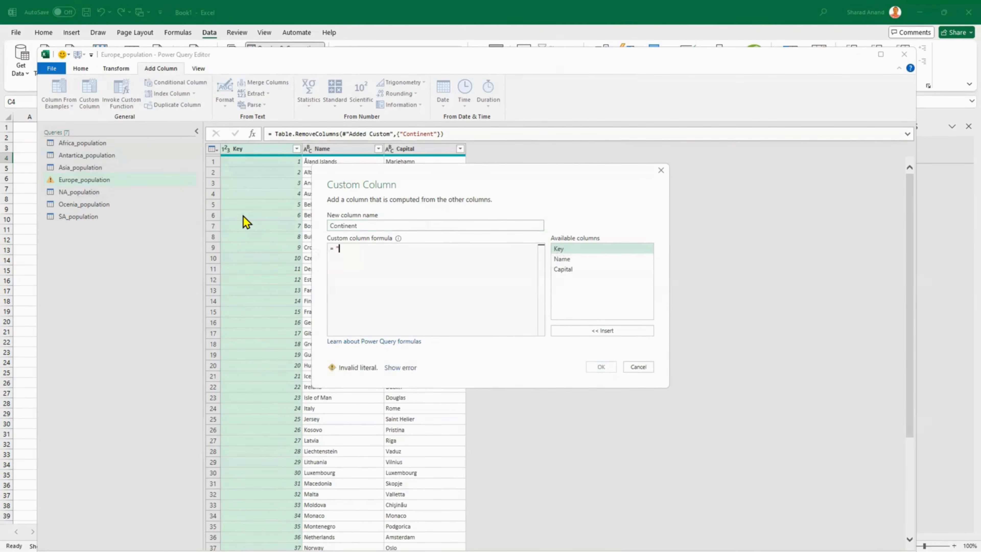
type("Europe\"")
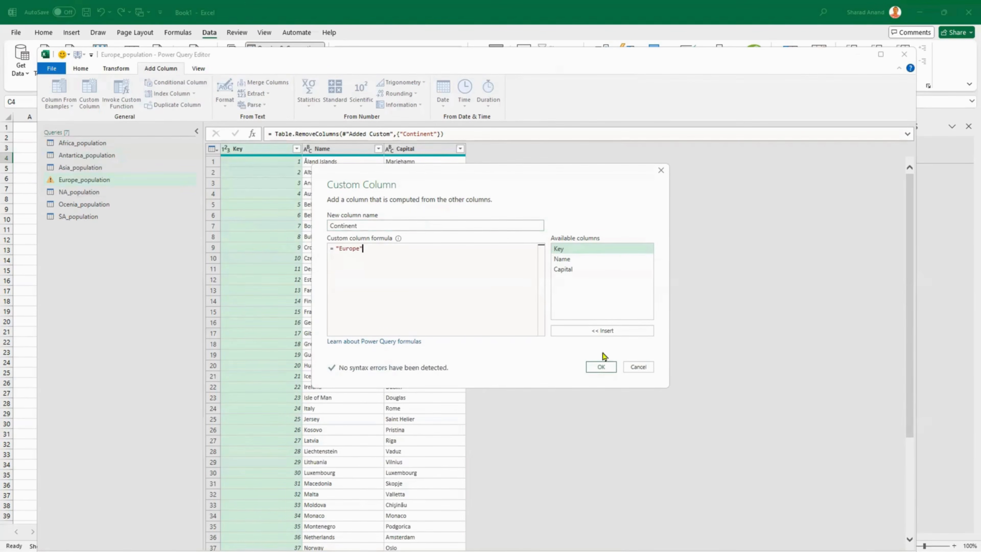
left_click(602, 367)
Step: Add a custom column named Continent to the NA_population query with the formula "North America"
left_click(116, 193)
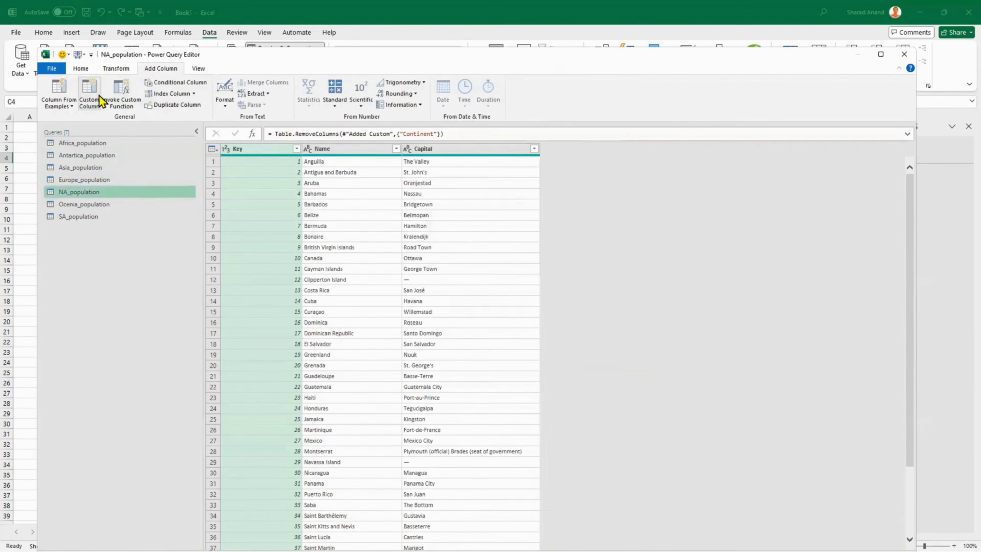
left_click(99, 97)
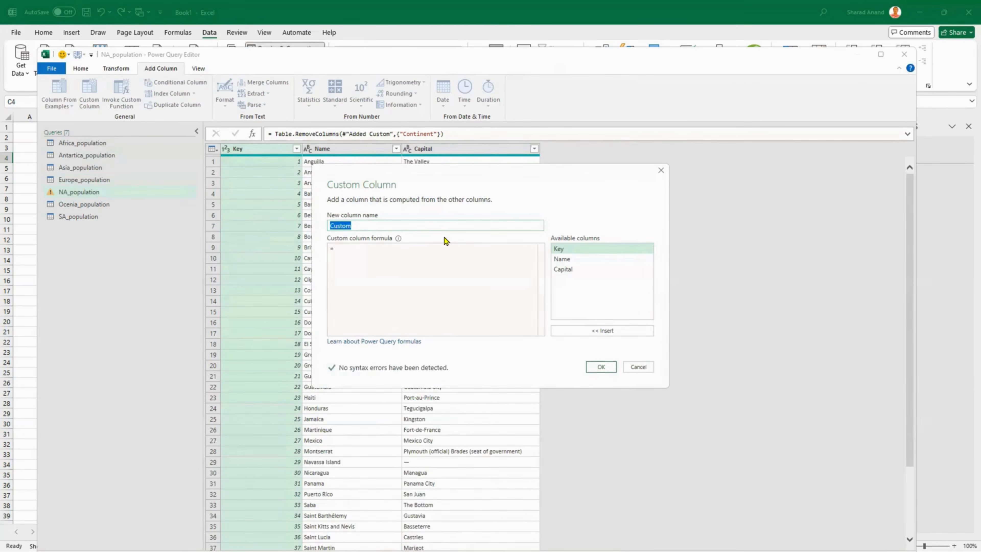
type("Continent")
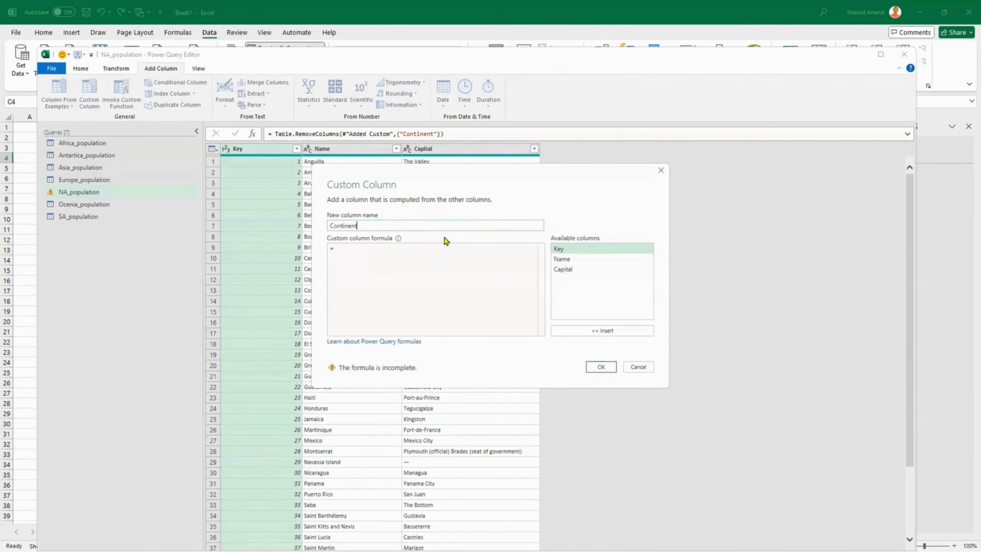
key("Tab")
type("\"")
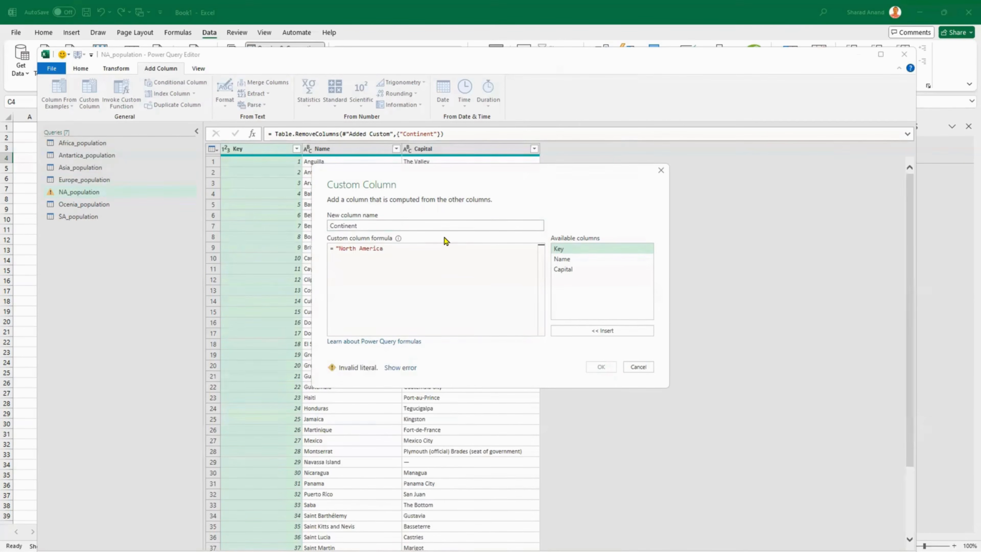
left_click(601, 367)
Step: Add a custom column named Continent to the Ocenia_population query with the formula "Ocenia"
left_click(98, 205)
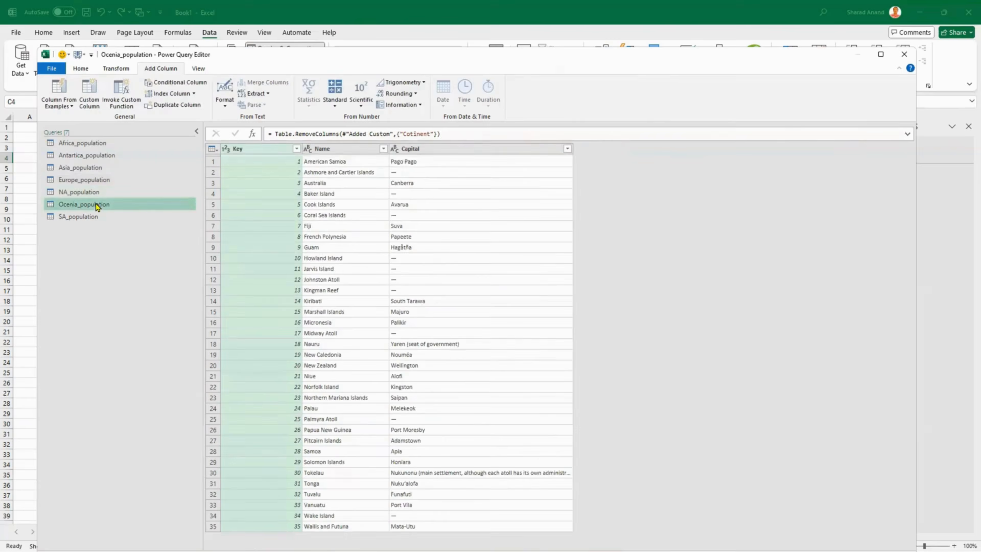
left_click(96, 196)
left_click(98, 204)
left_click(89, 93)
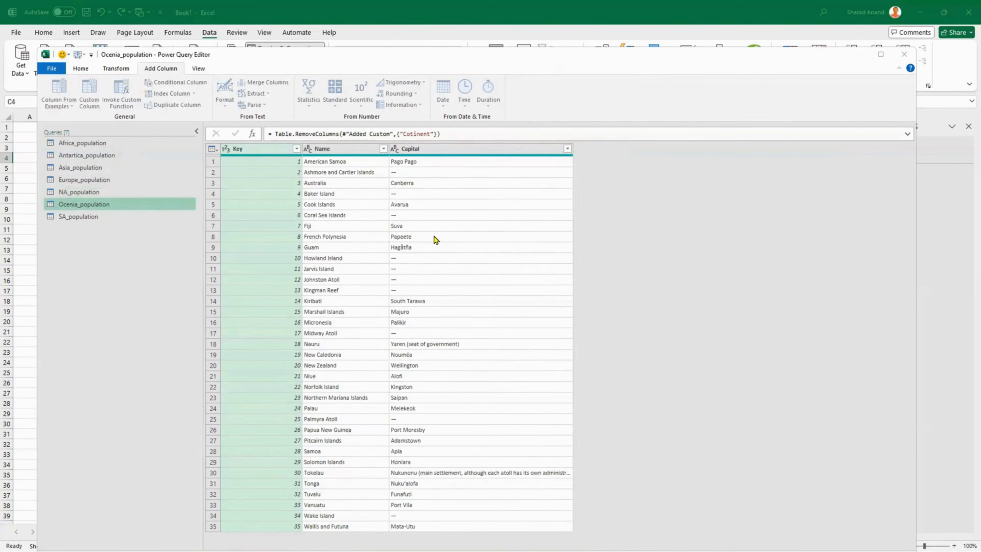
type("Contine")
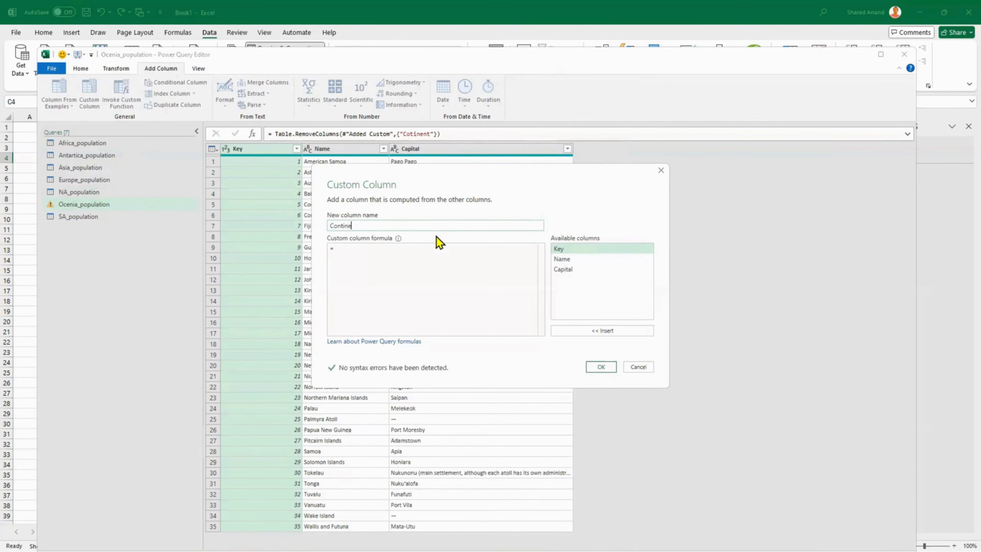
type("nt")
key("Tab")
type("\"Oce")
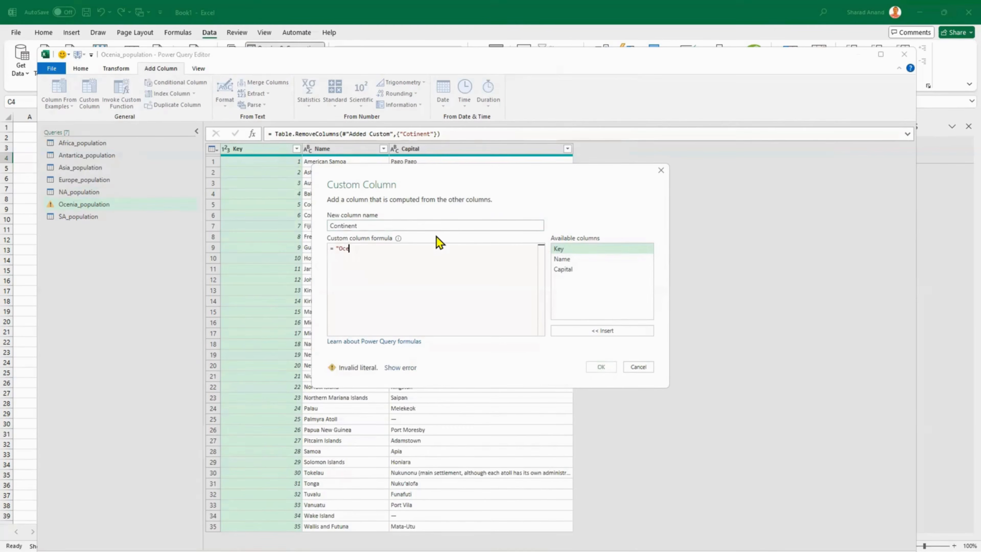
type("nia\"")
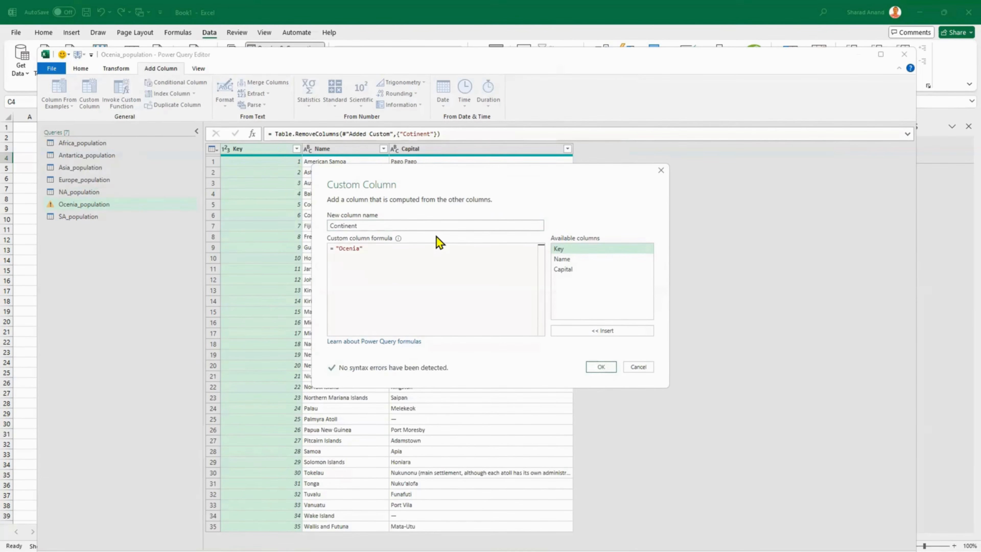
left_click(601, 367)
Step: Add a custom column named Continent to the SA_population query with the formula "South America"
left_click(78, 217)
left_click(89, 93)
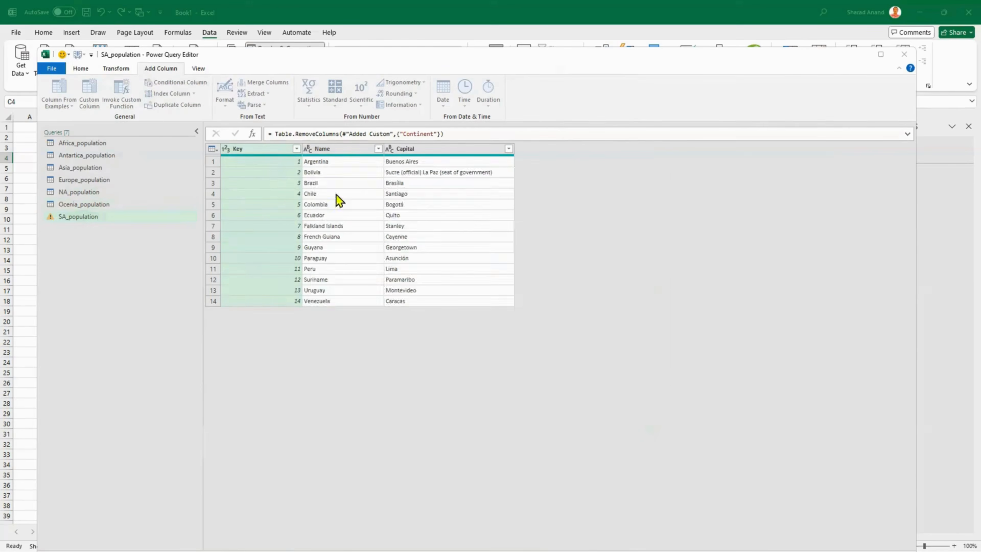
double_click(380, 225)
type("Continent")
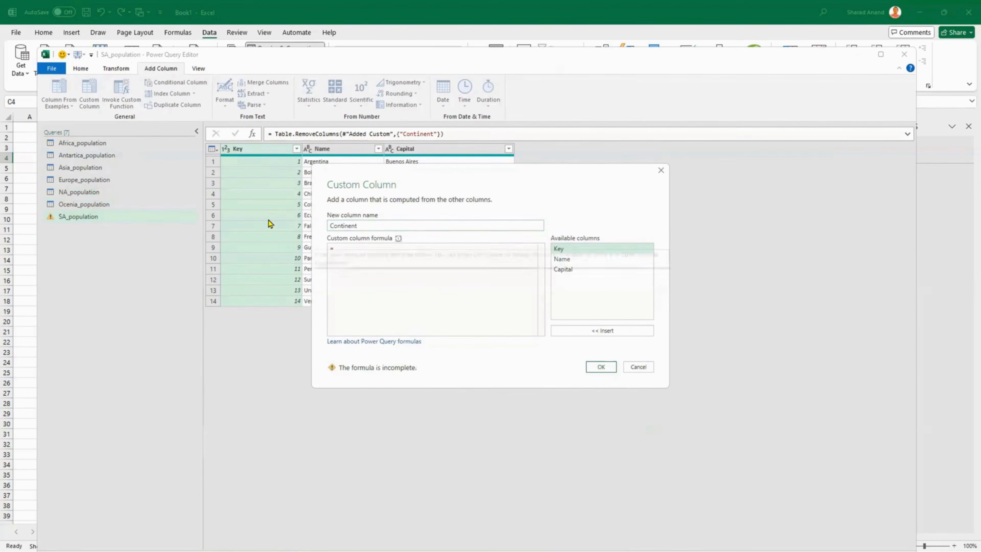
key("Tab")
type("\"Sout")
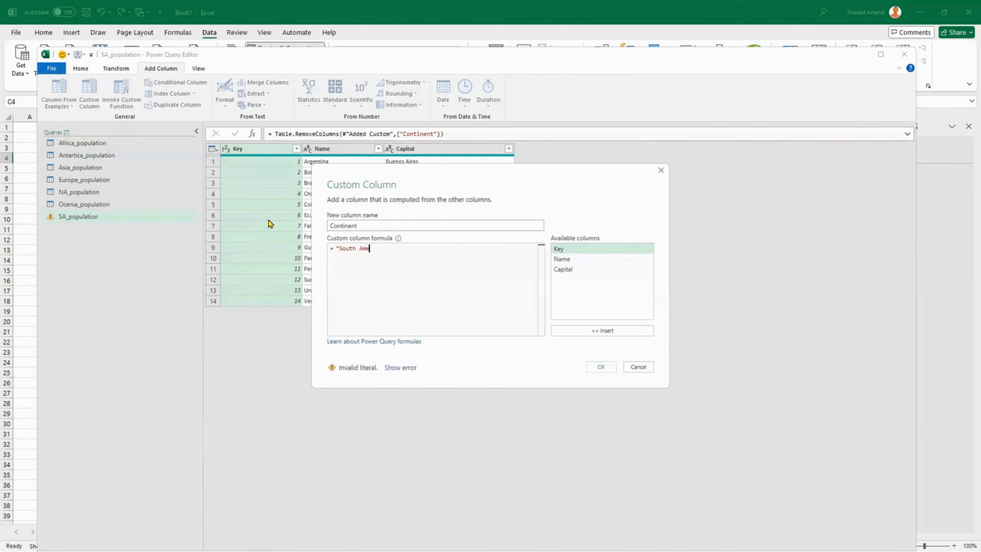
type("h America\"\"")
key("BackSpace")
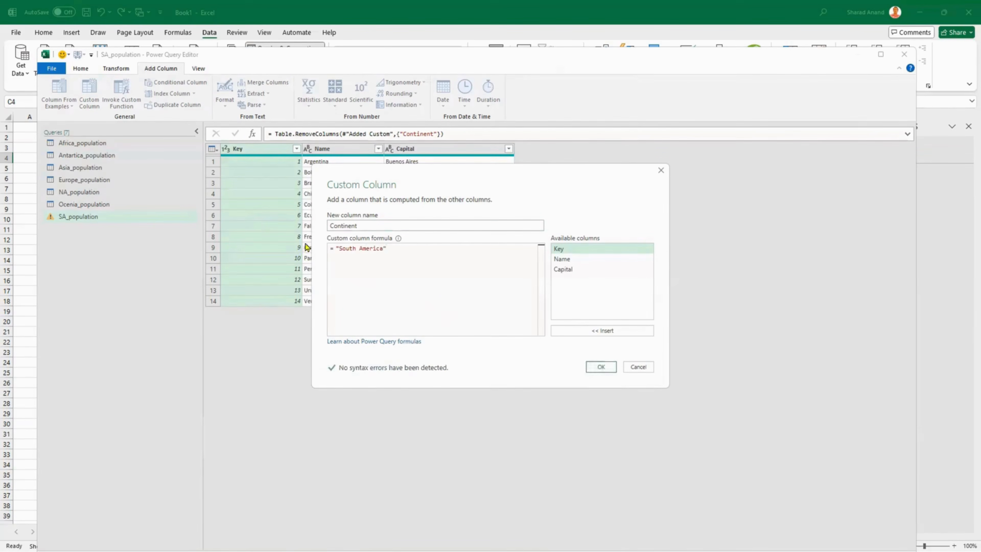
left_click(601, 367)
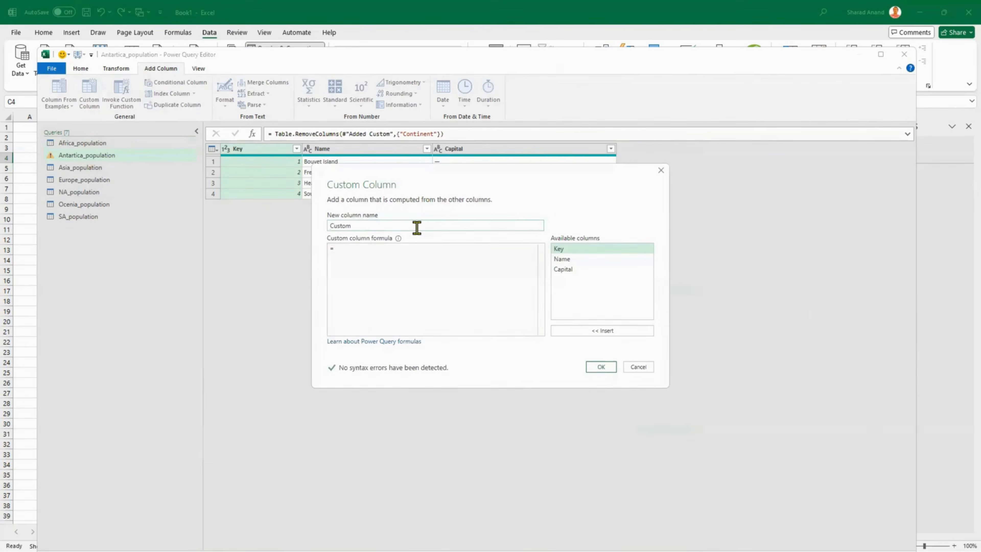
Step: Add a custom column named Continent to the Antartica_population query with the formula "Antartica"
type("Continent")
key("Delete")
key("Delete")
key("Delete")
key("Delete")
key("Delete")
key("Delete")
key("Tab")
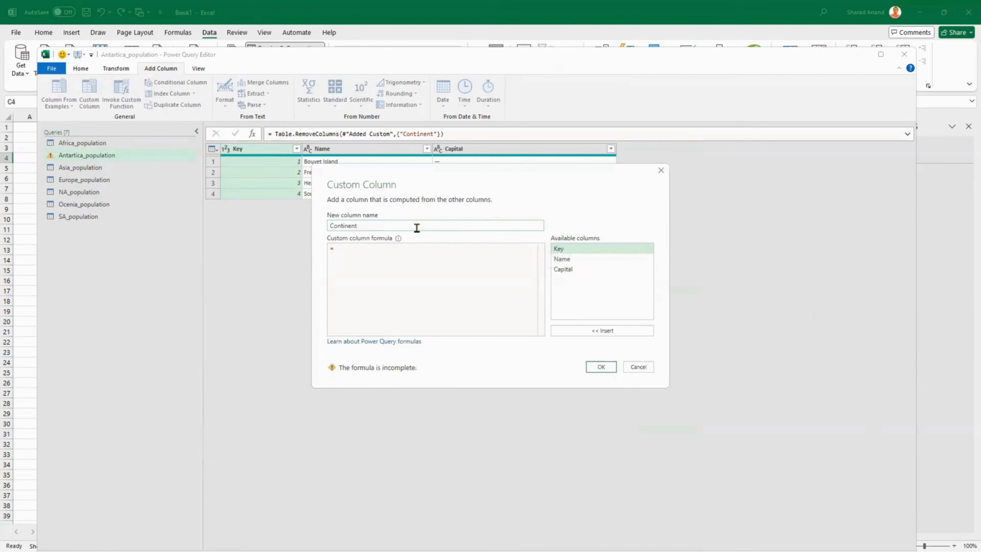
type("\"Anta")
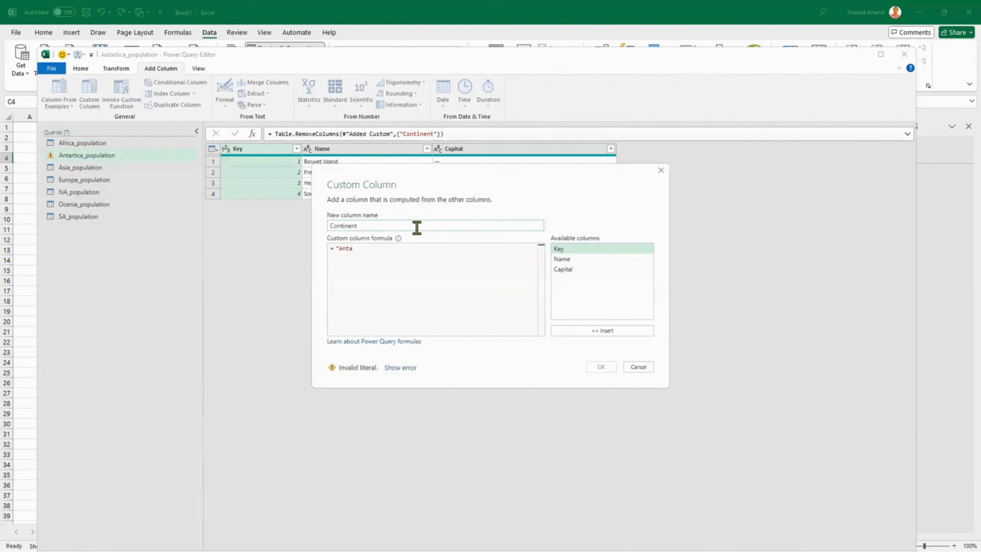
type("rtica\"")
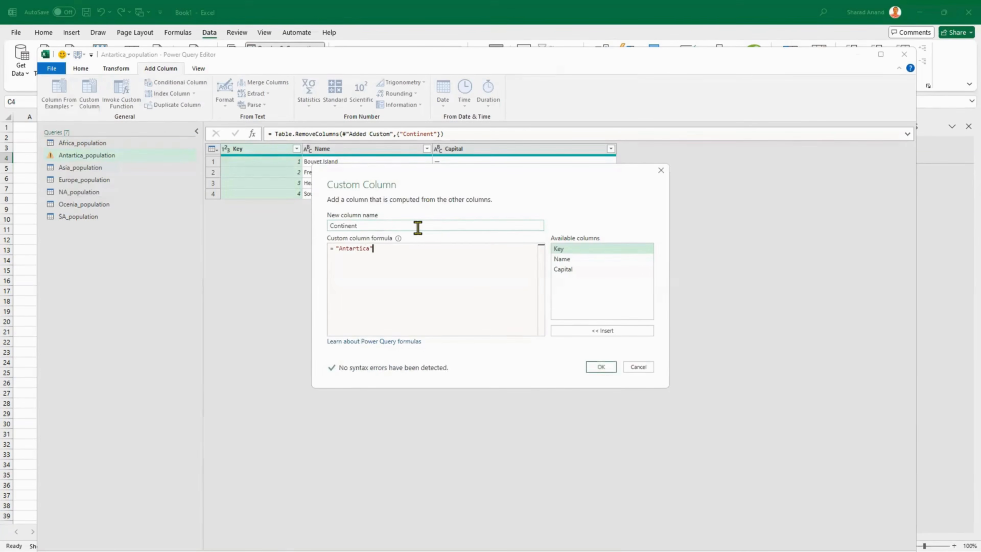
left_click(601, 367)
Step: Add a custom column named Continent to the Asia_population query with the formula "Asia"
left_click(112, 168)
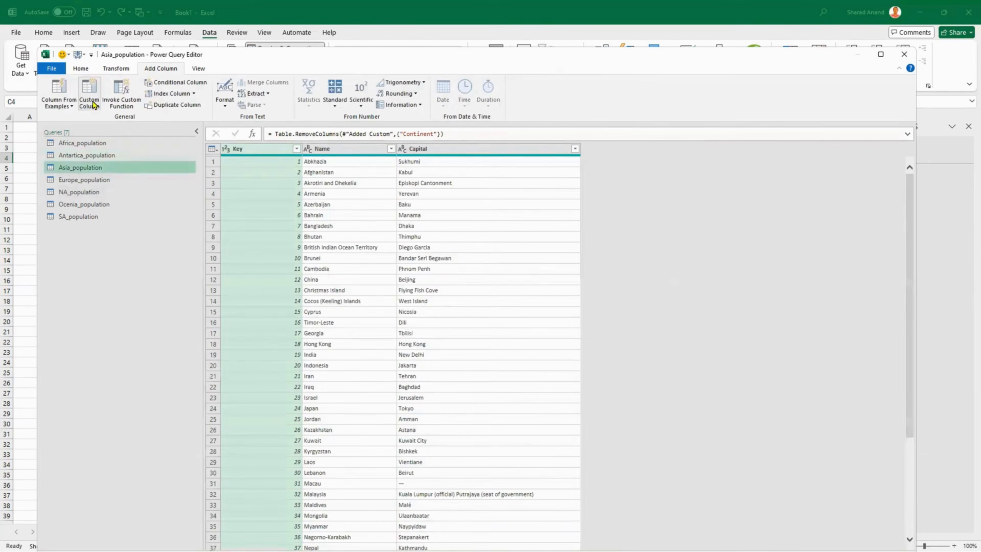
left_click(90, 96)
type("Cont")
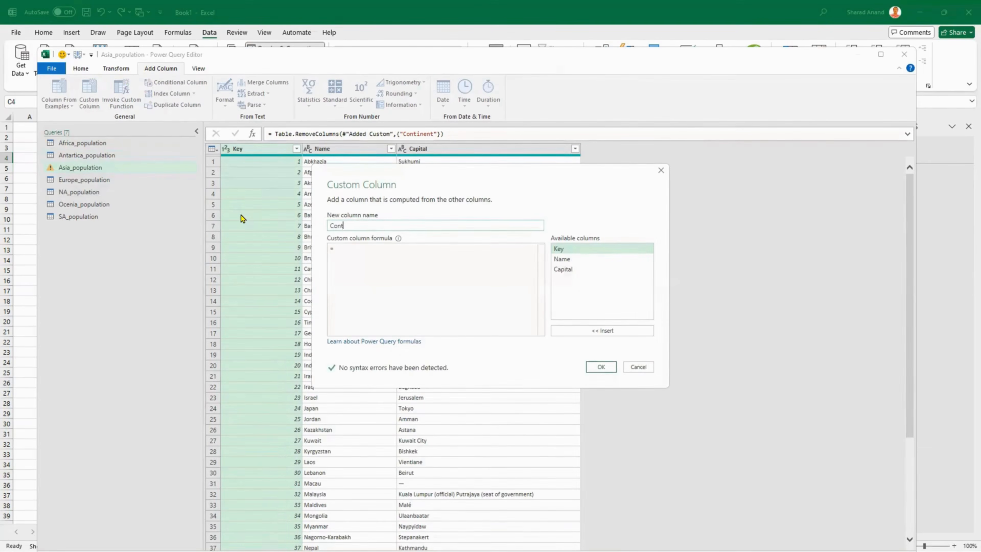
type("inent")
key("Tab")
type("\"")
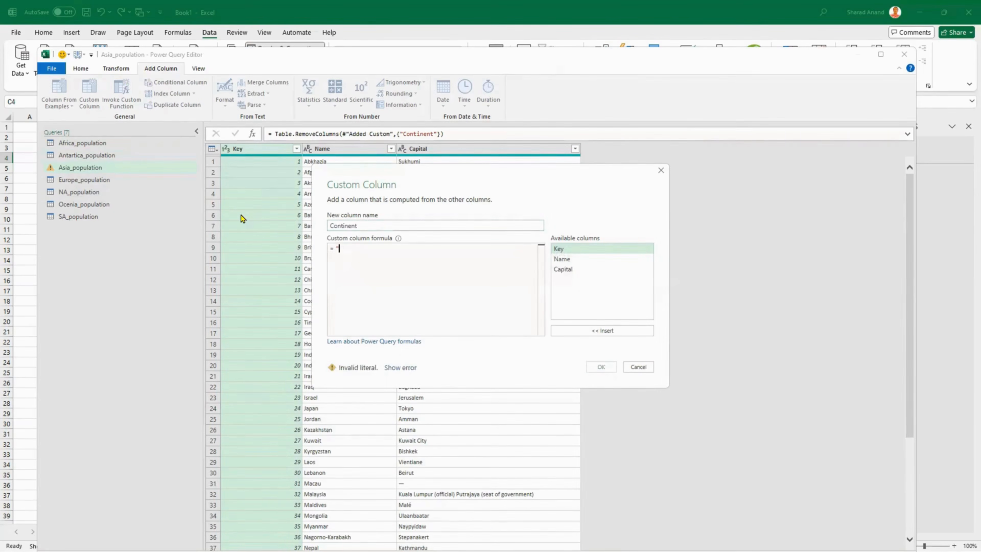
type("Asia\"")
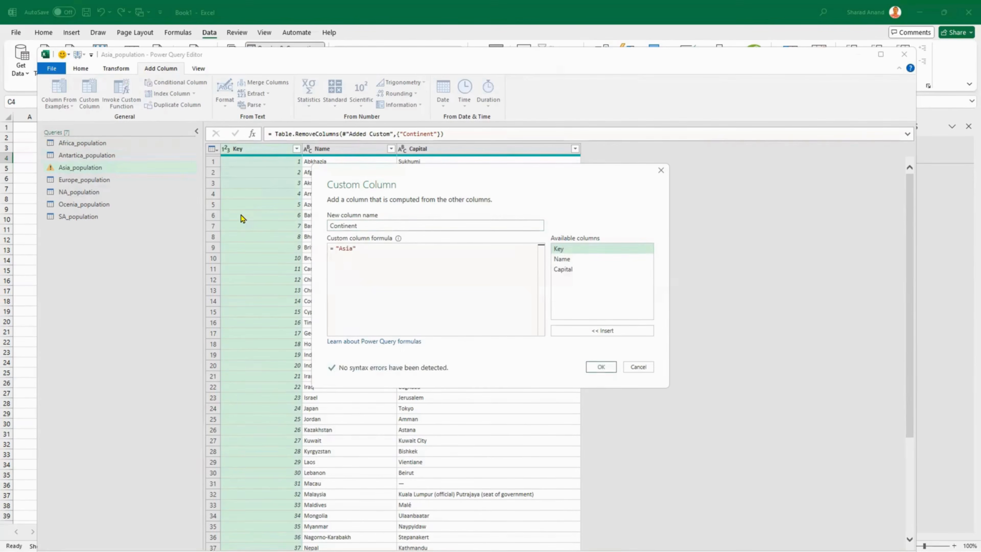
left_click(601, 366)
Step: Add a custom column named Continent to the Europe_population query with the formula "Europe"
left_click(135, 180)
left_click(88, 100)
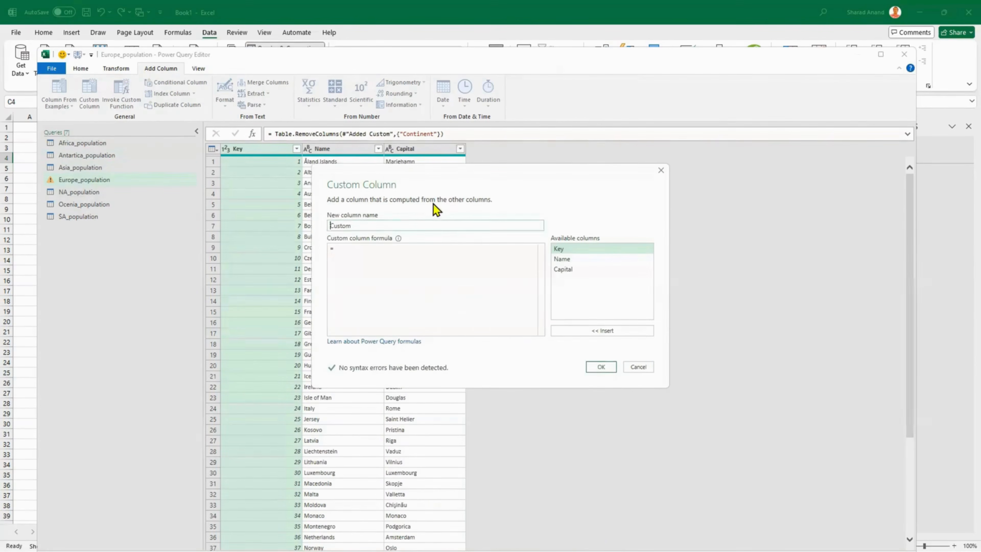
type("Continent")
key("Tab")
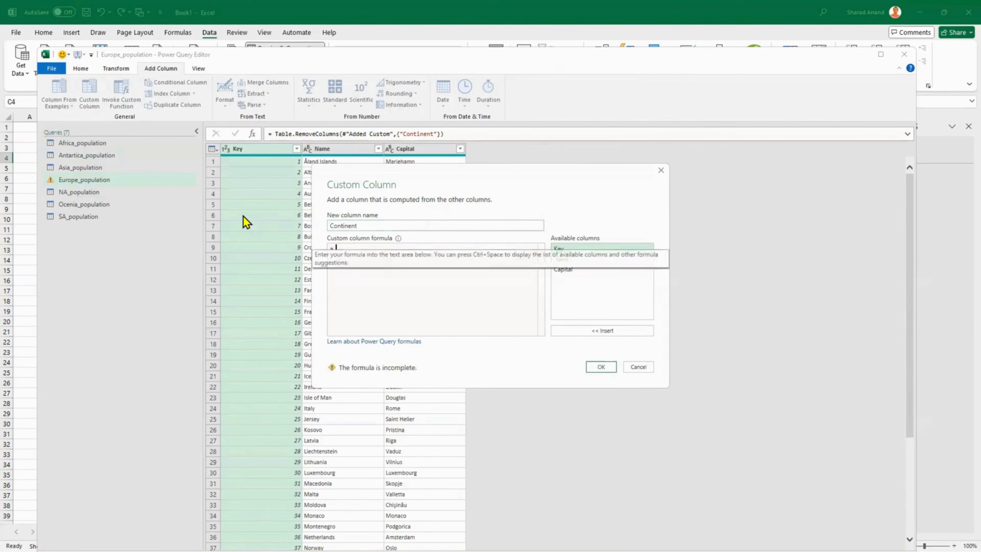
type("\"Europ")
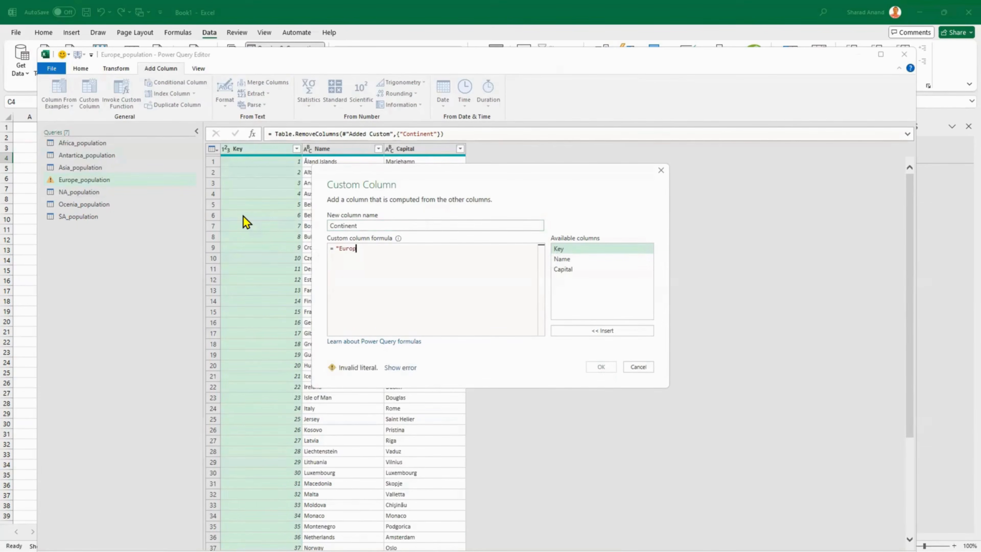
type("e\"")
left_click(601, 367)
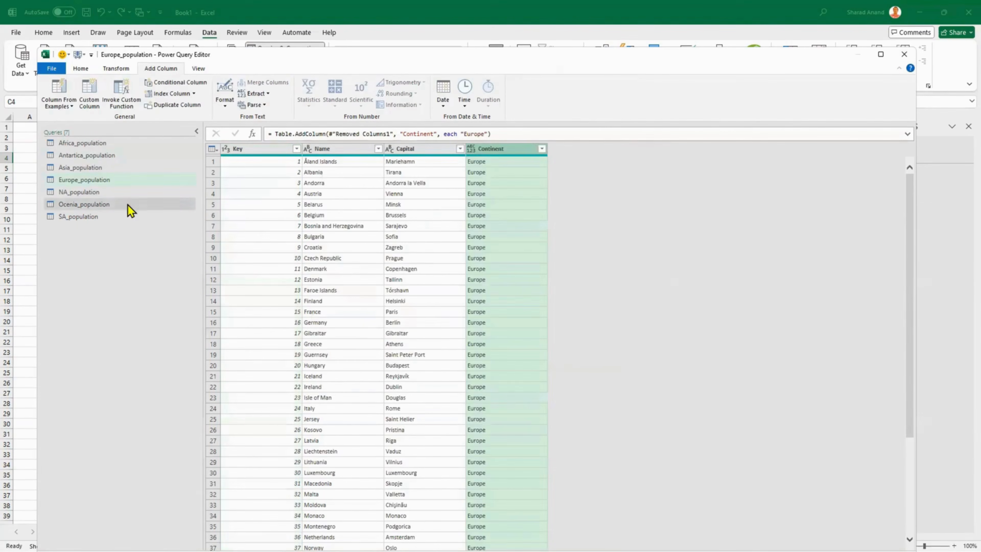
Step: Start a custom column in the NA_population query and enter Continent as its name
left_click(122, 205)
left_click(116, 192)
left_click(89, 100)
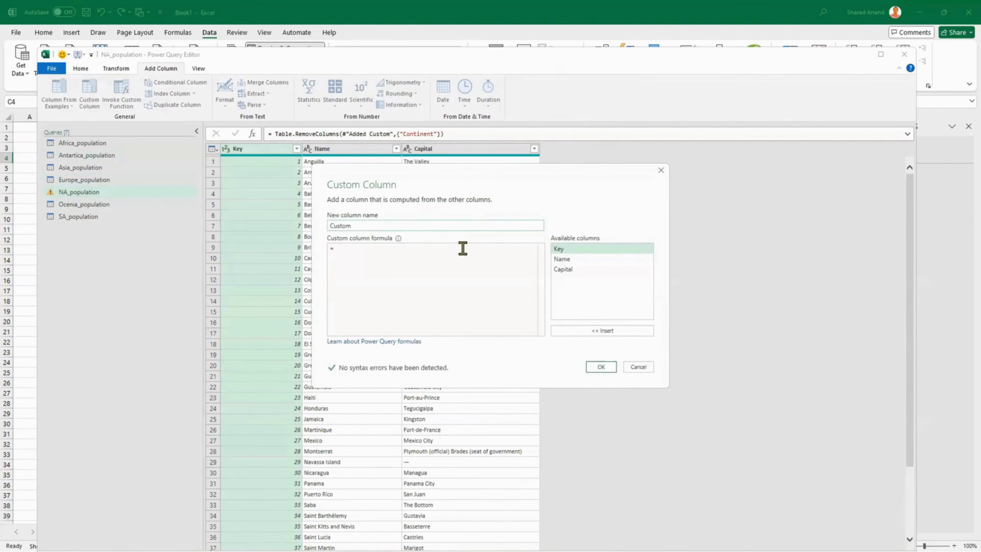
type("Con")
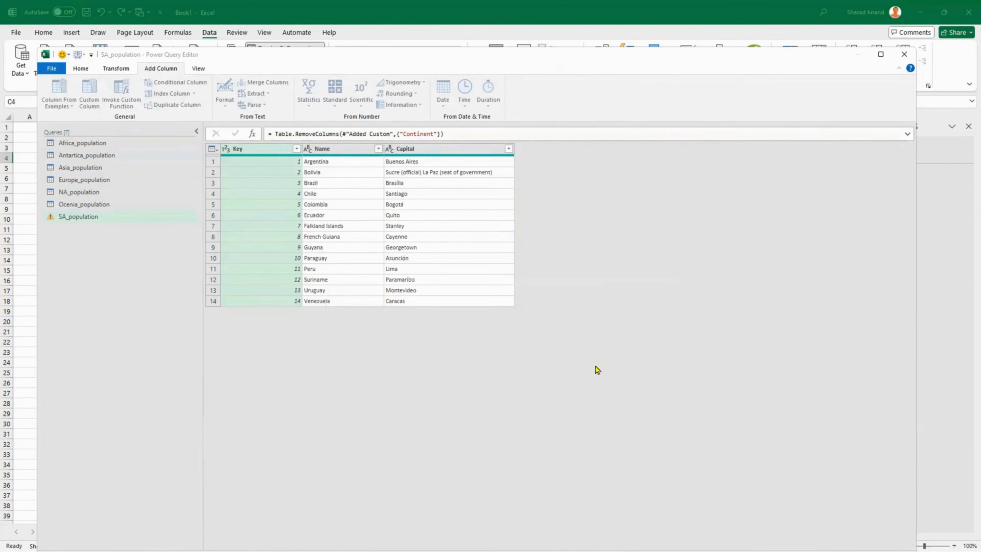
Step: Duplicate the Africa_population query
left_click(64, 146)
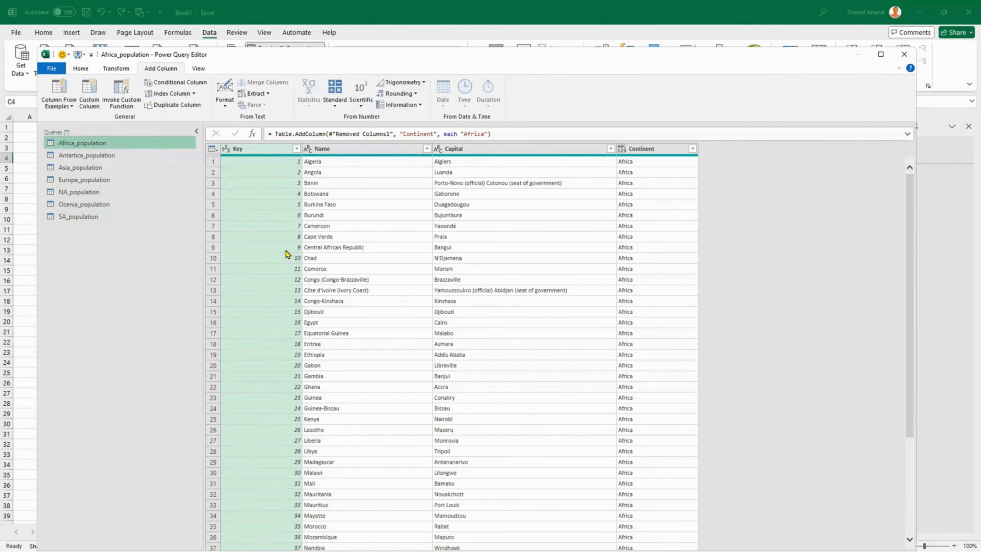
left_click(128, 155)
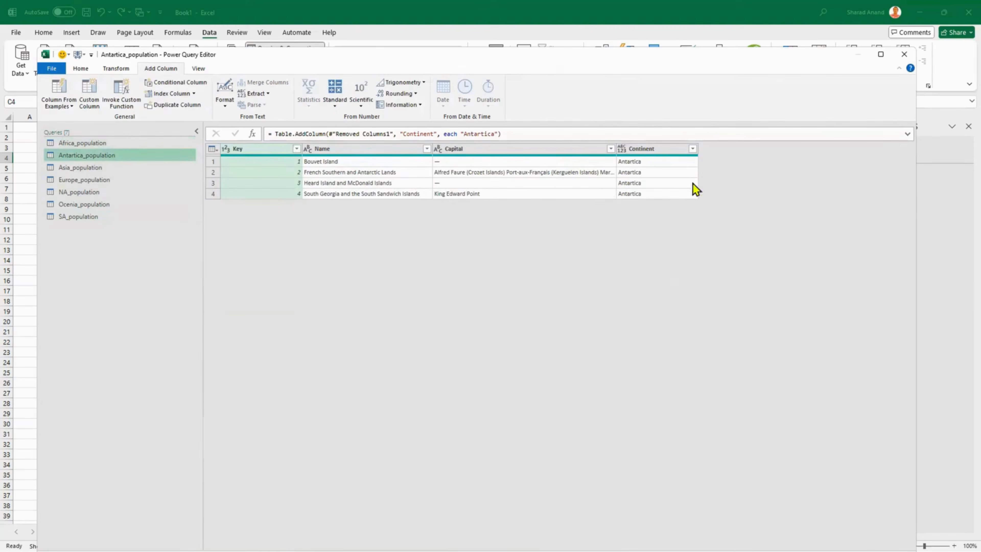
left_click(109, 145)
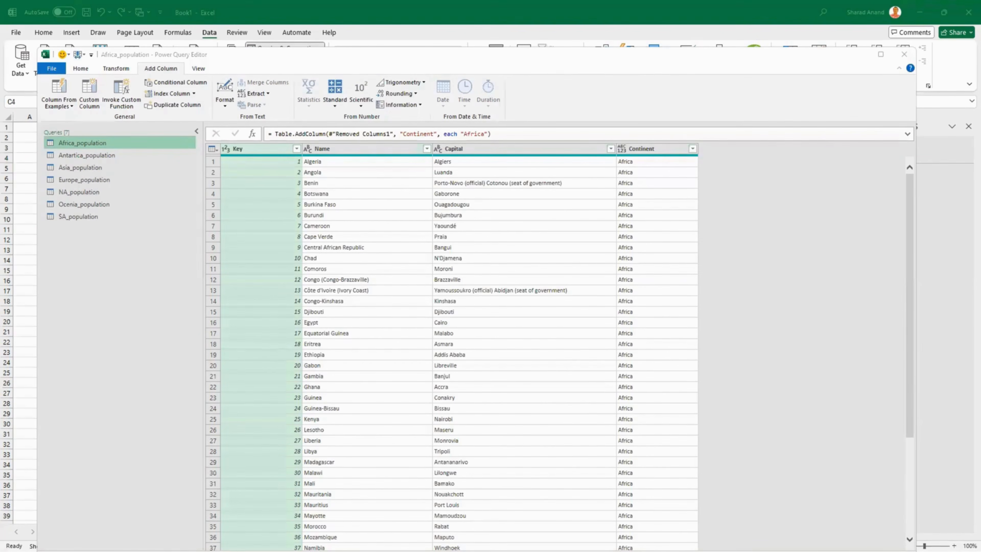
left_click(108, 144)
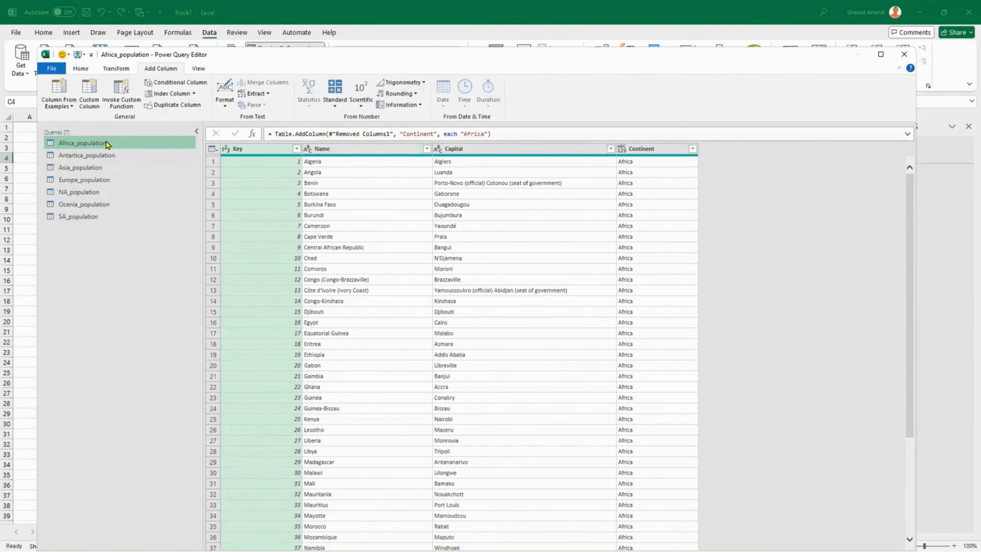
right_click(107, 144)
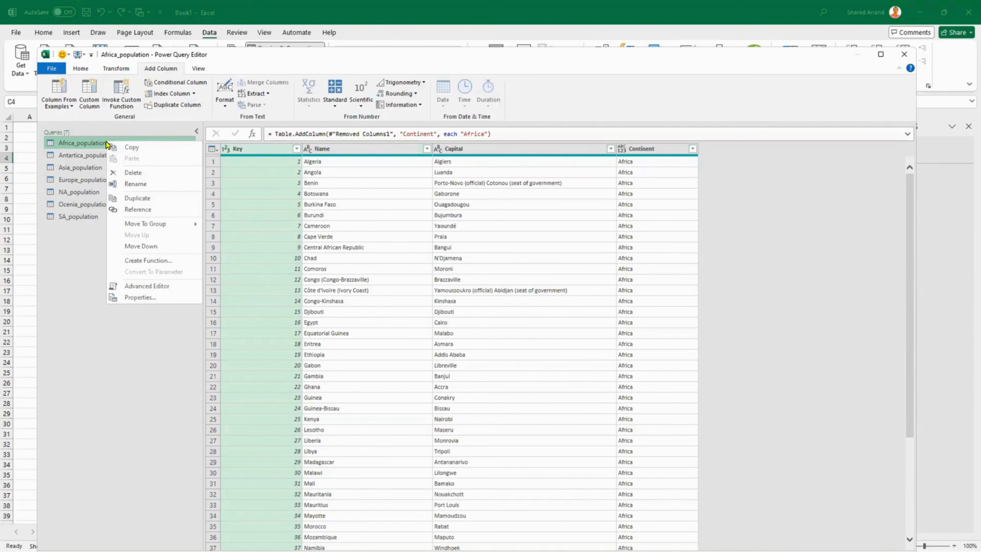
left_click(138, 198)
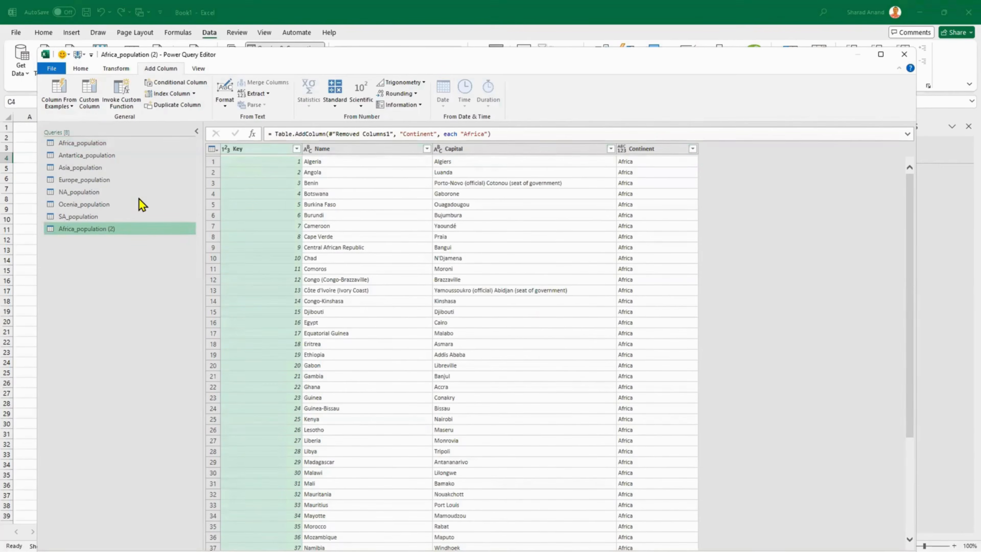
double_click(134, 227)
right_click(134, 228)
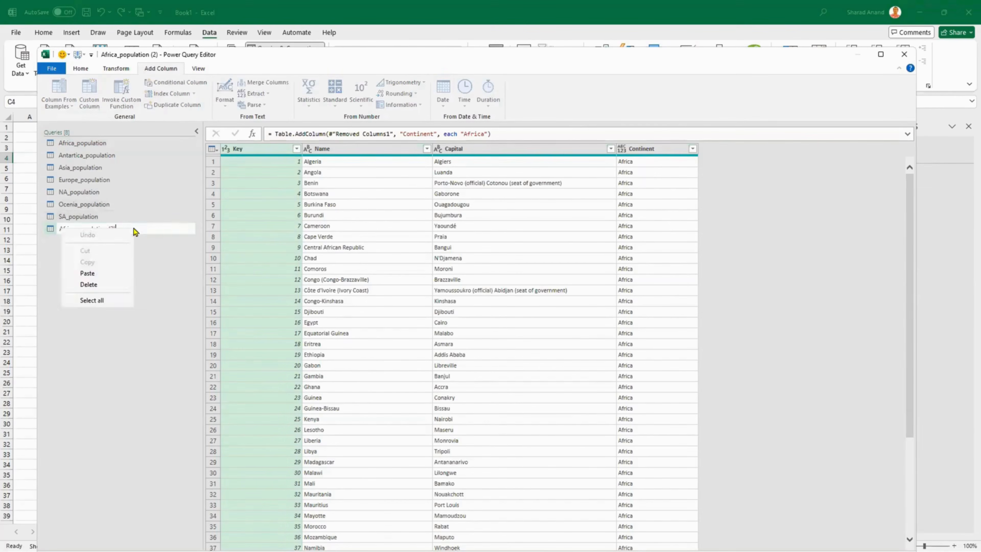
left_click(174, 273)
Step: Rename the duplicated Africa_population query as All Continents
right_click(139, 235)
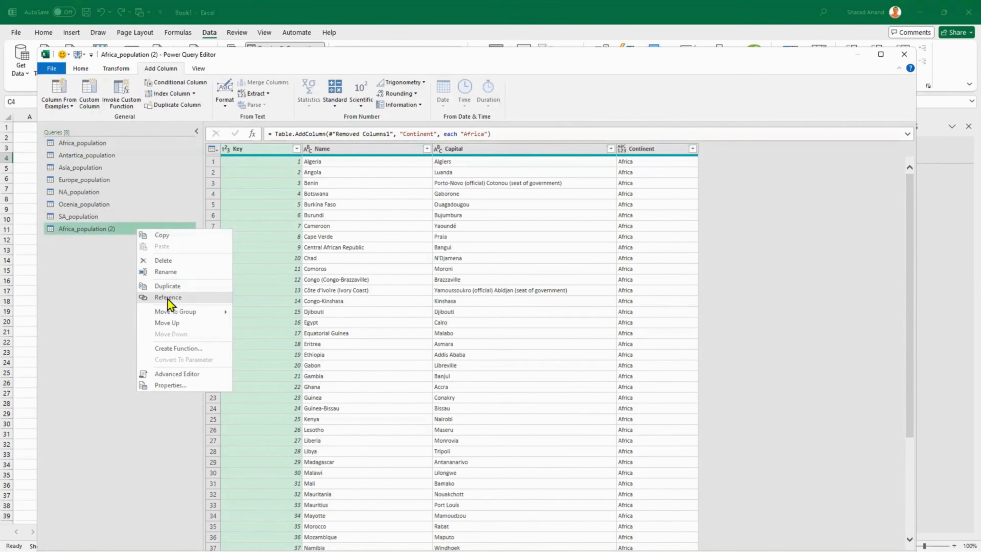
left_click(170, 272)
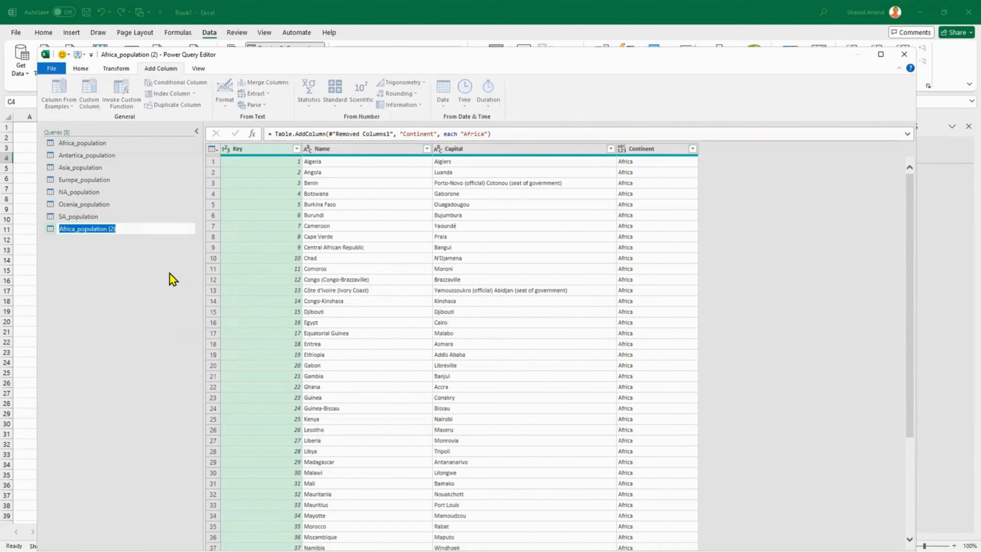
type("All Continents")
key("Return")
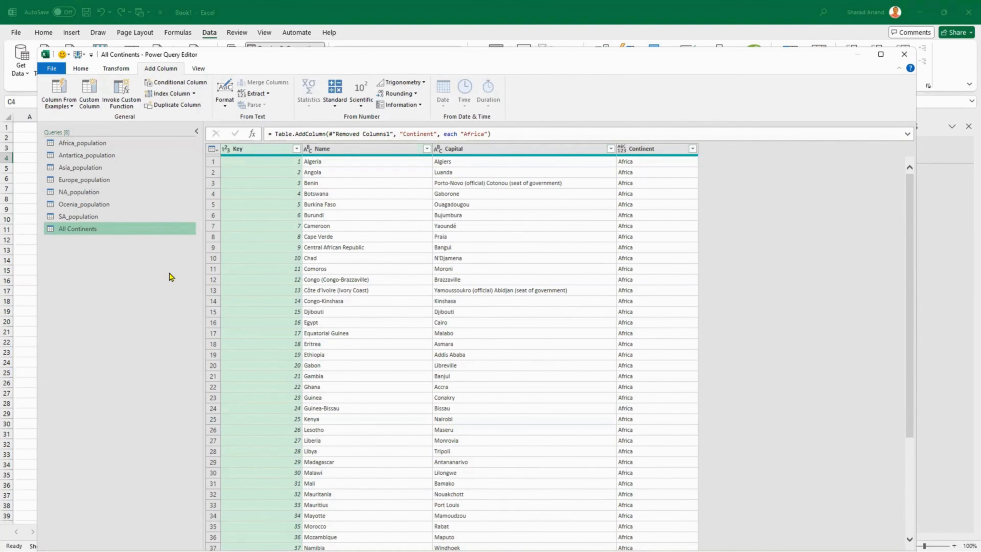
scroll(515, 328, "down", 7)
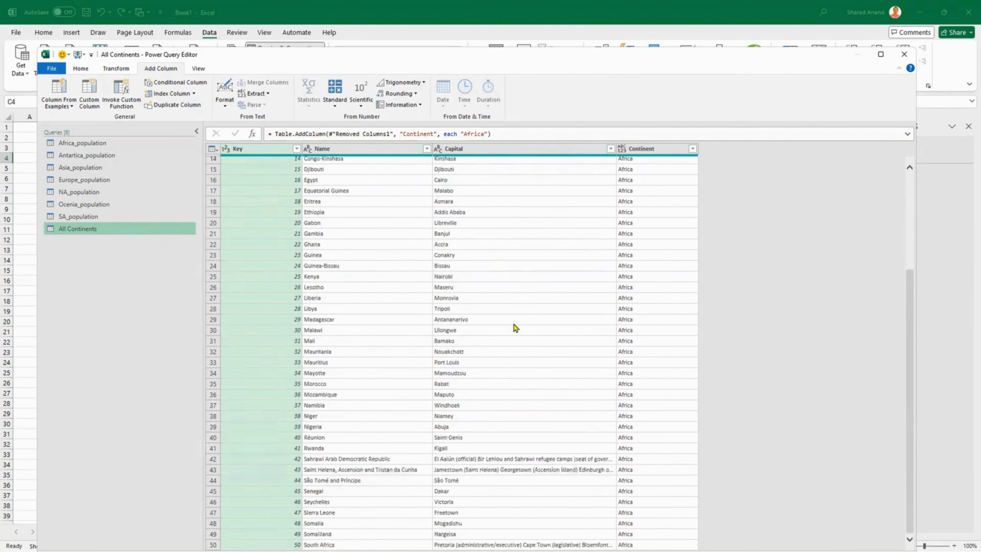
scroll(515, 328, "up", 7)
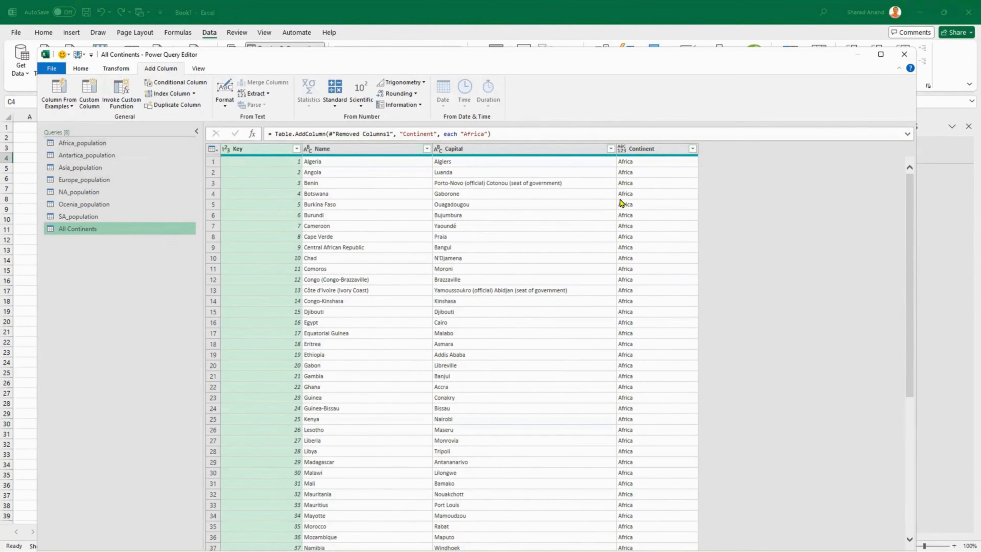
Step: Append the Antartica_population table to the All Continents query
scroll(628, 411, "down", 7)
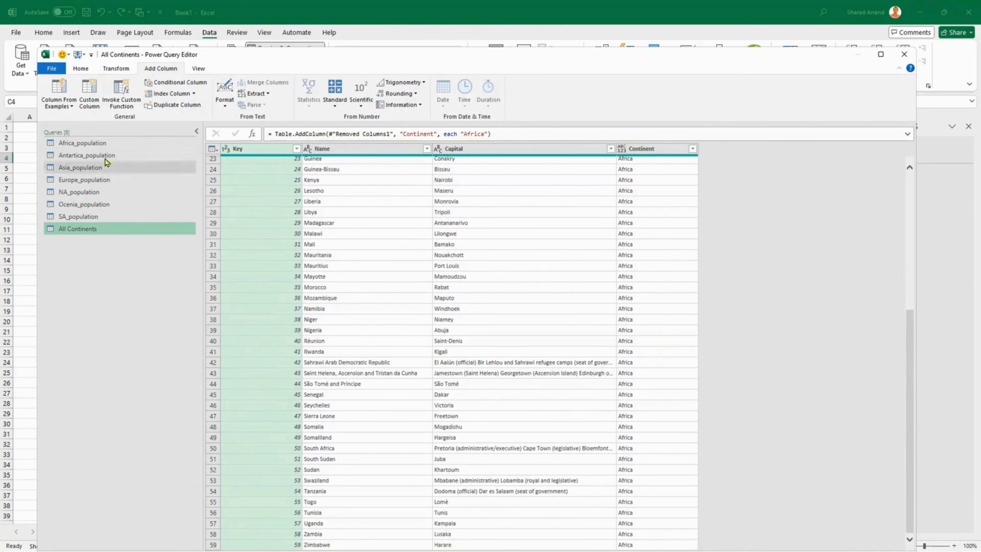
left_click(97, 157)
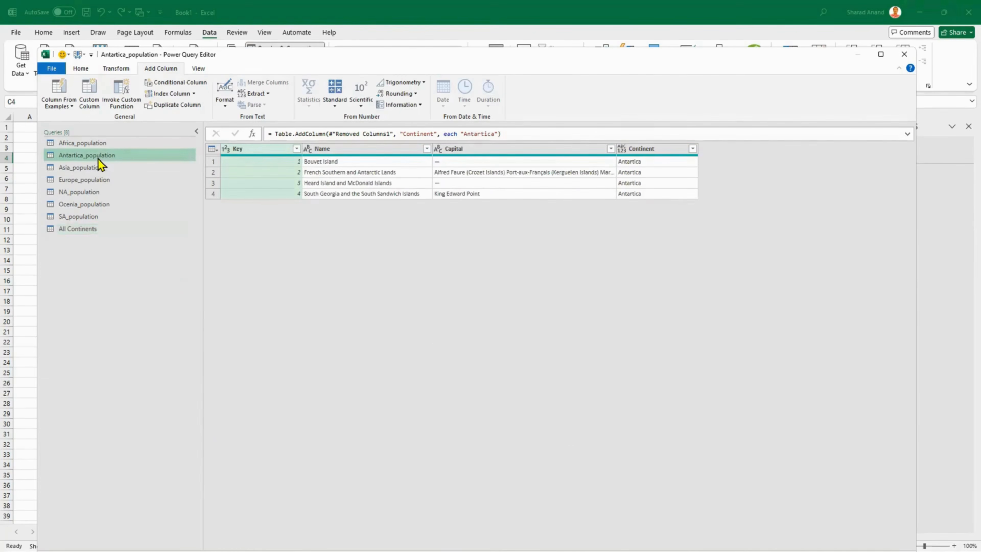
left_click(80, 68)
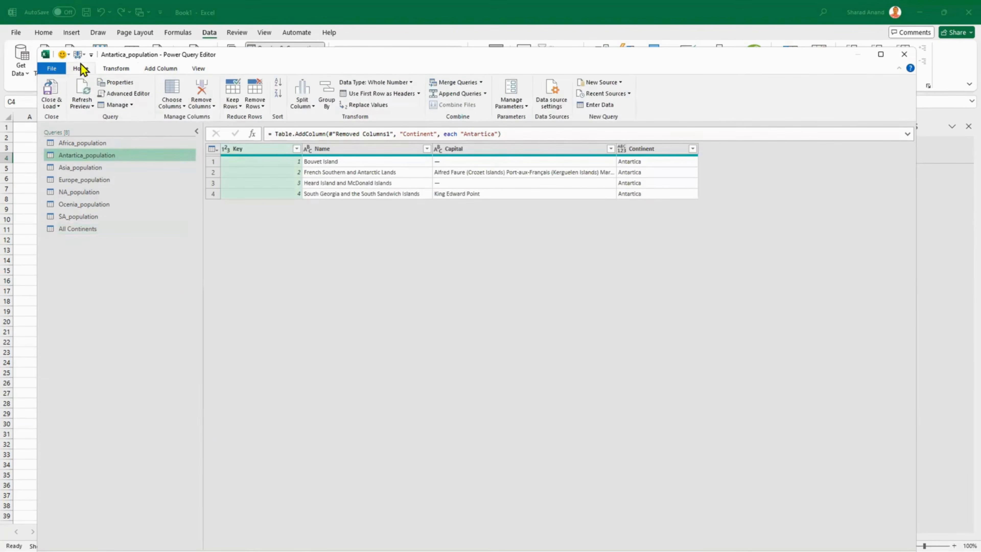
left_click(82, 231)
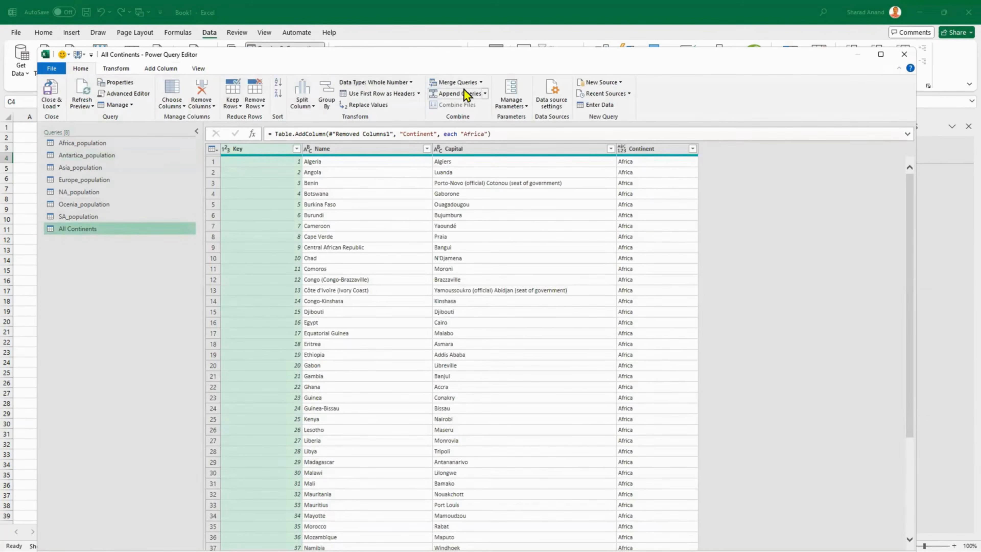
left_click(467, 95)
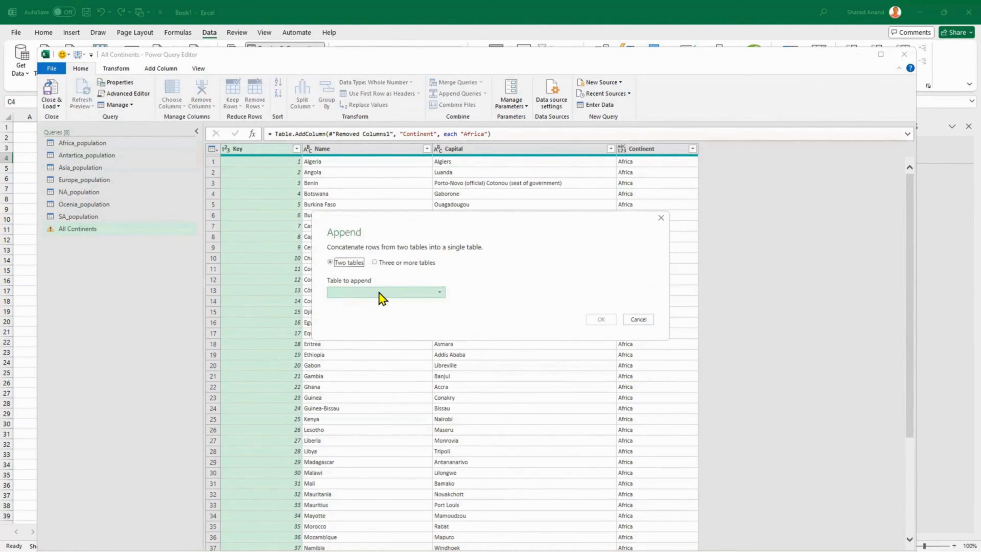
left_click(372, 292)
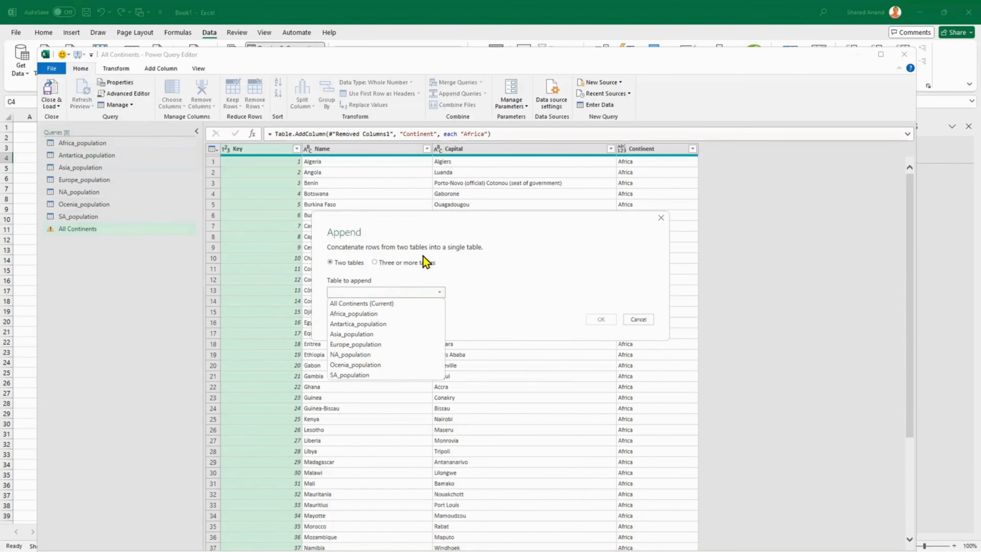
left_click(379, 327)
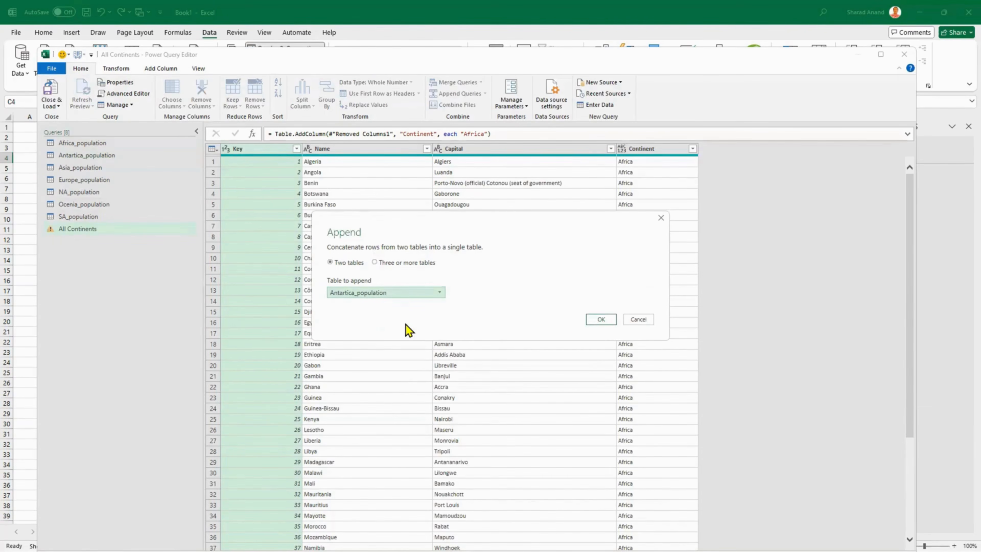
left_click(606, 320)
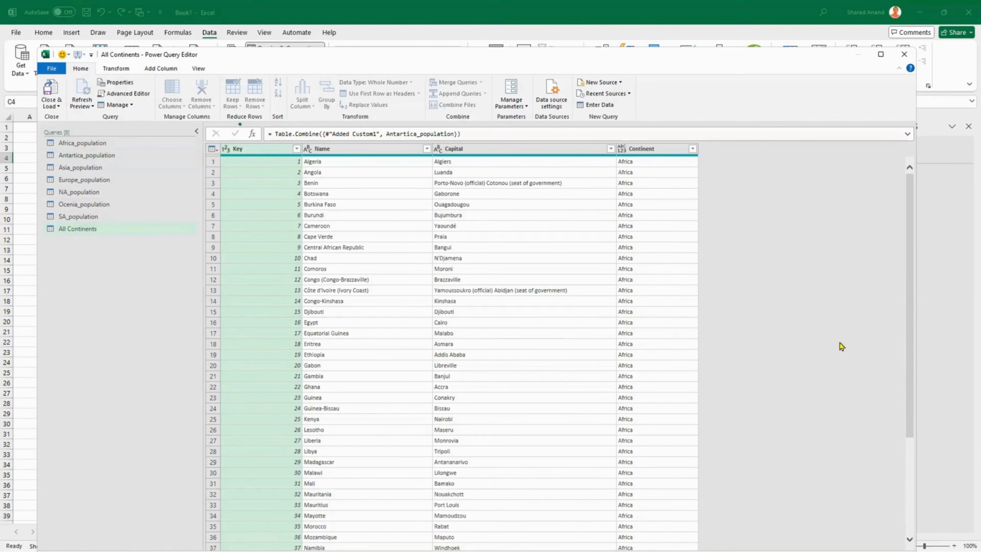
left_click_drag(912, 336, 915, 518)
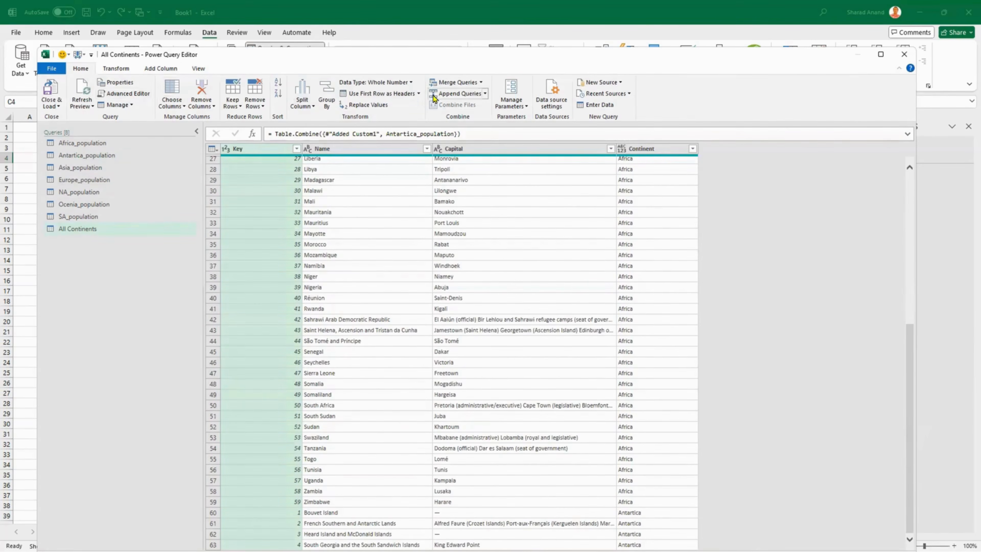
Step: Append the Asia_population table to the All Continents query
left_click(455, 92)
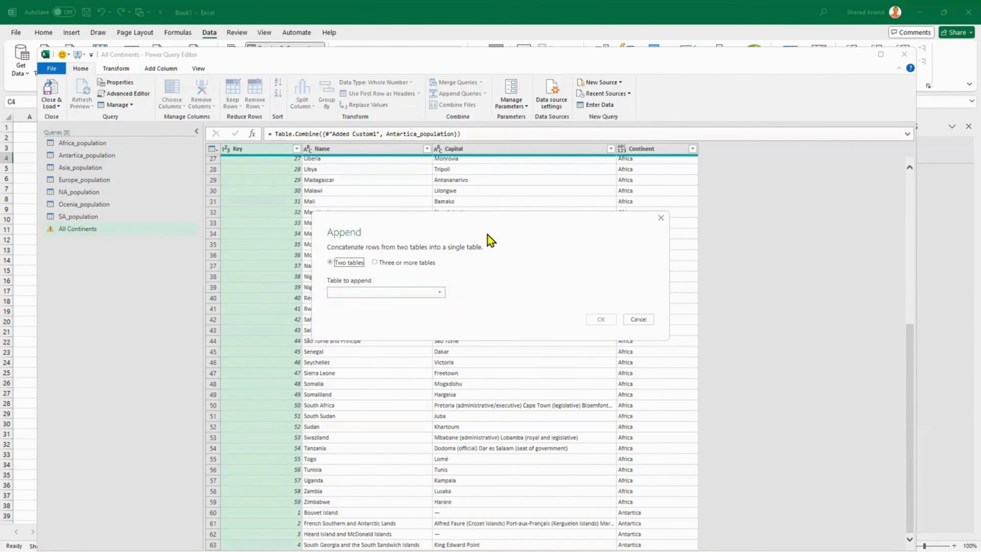
left_click(387, 293)
left_click(357, 334)
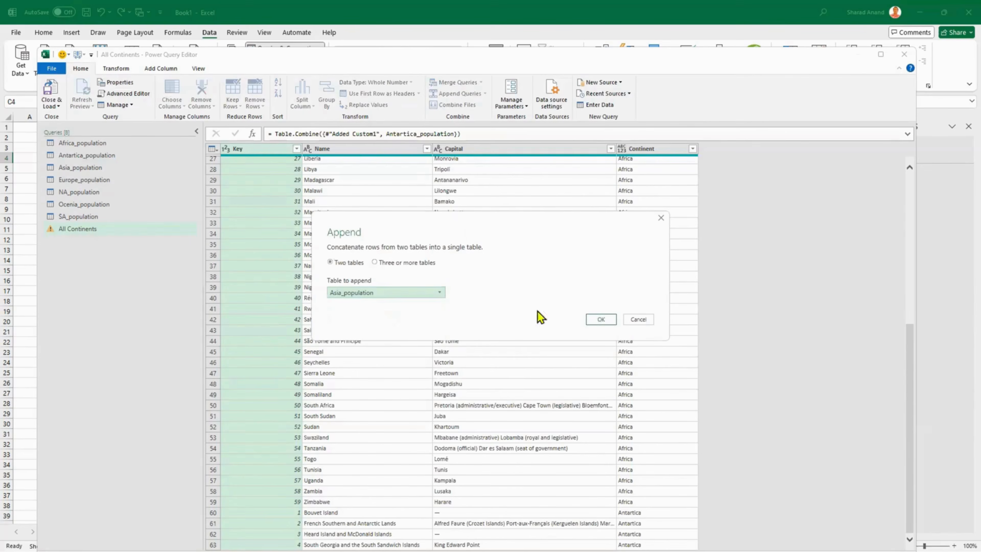
left_click(601, 321)
left_click_drag(910, 351, 906, 471)
scroll(631, 359, "down", 5)
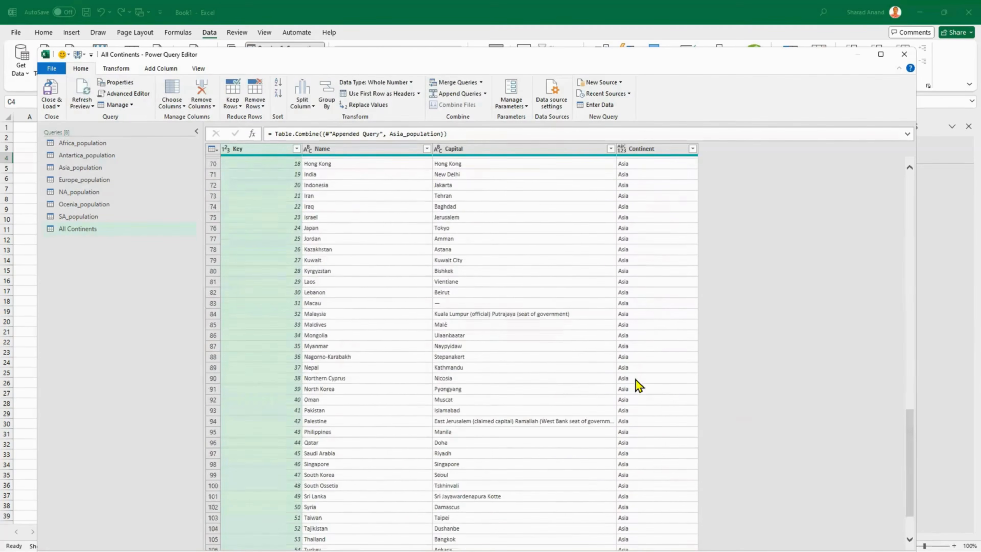
Step: Append Europe_population, NA_population, Ocenia_population and SA_population to All Continents in one three-or-more-tables append and look through the combined rows
left_click(447, 94)
left_click(406, 263)
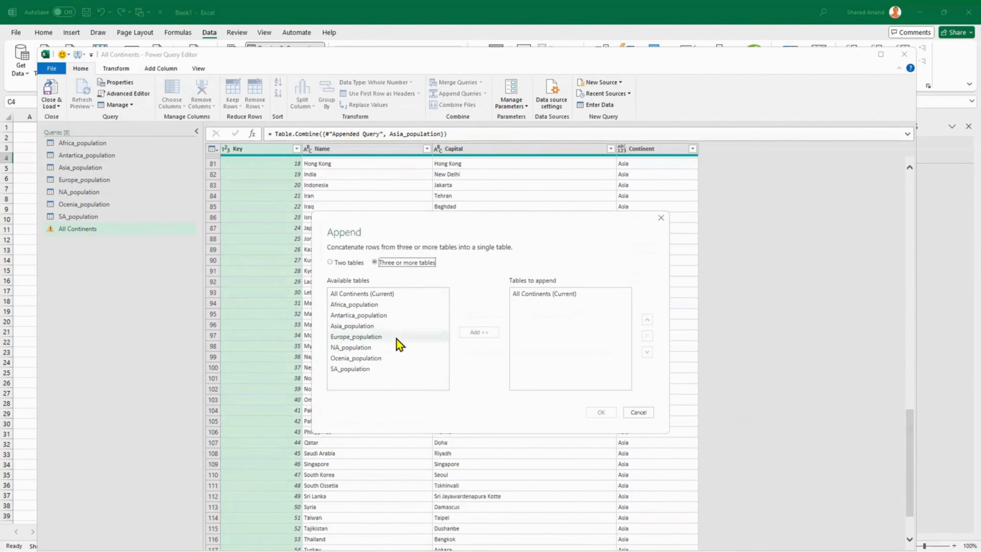
left_click(386, 337)
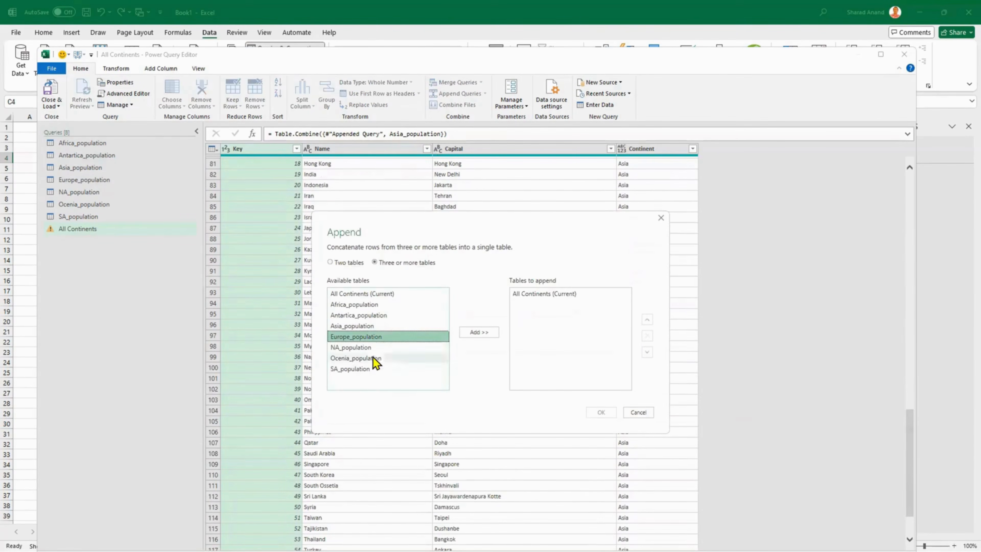
left_click(371, 351, "ctrl")
left_click(367, 360, "ctrl")
left_click(362, 370, "ctrl")
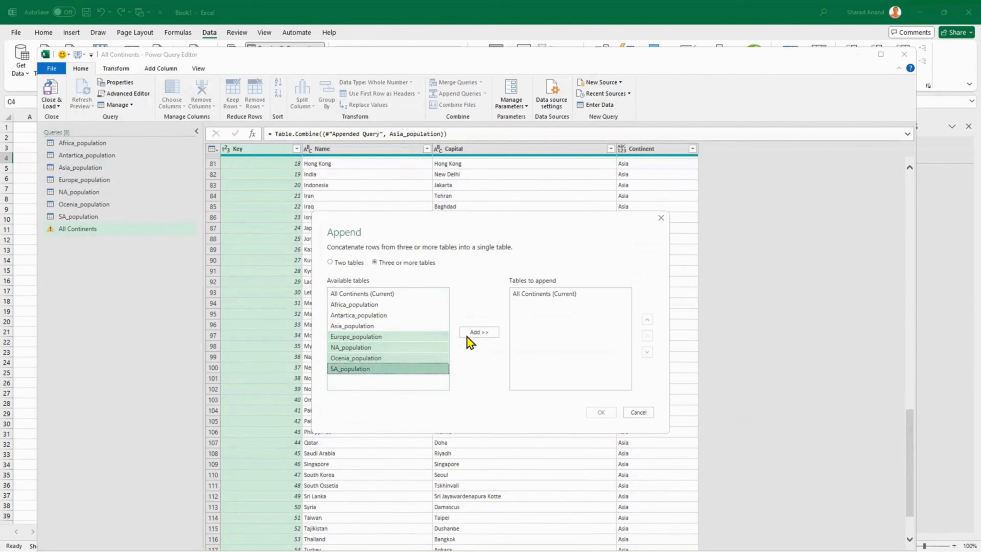
left_click(477, 332)
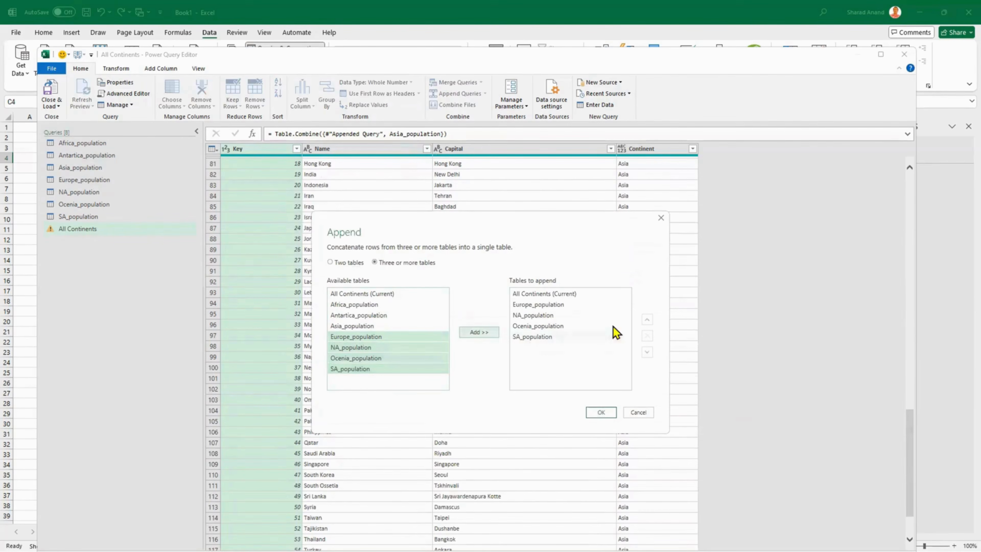
left_click(602, 411)
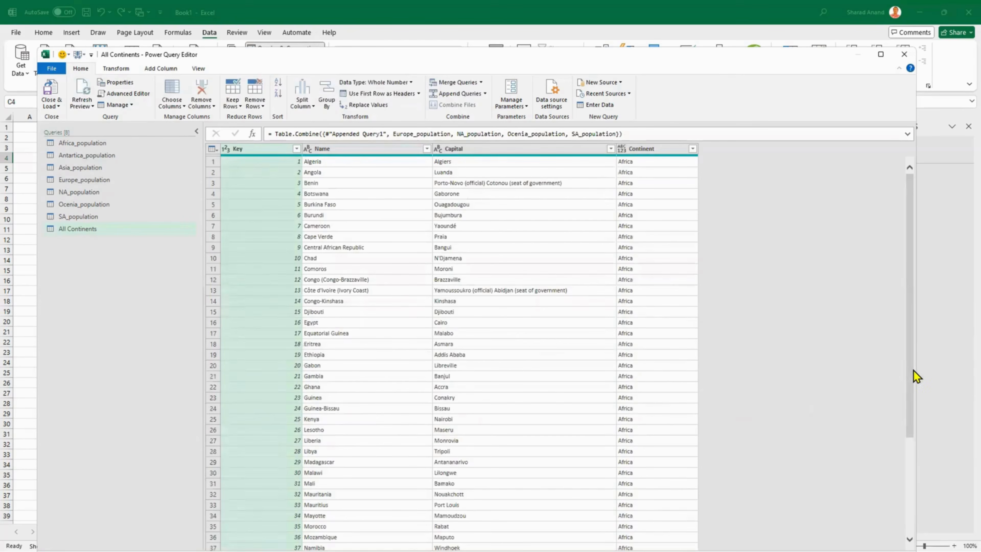
scroll(911, 395, "down", 11)
scroll(873, 431, "down", 20)
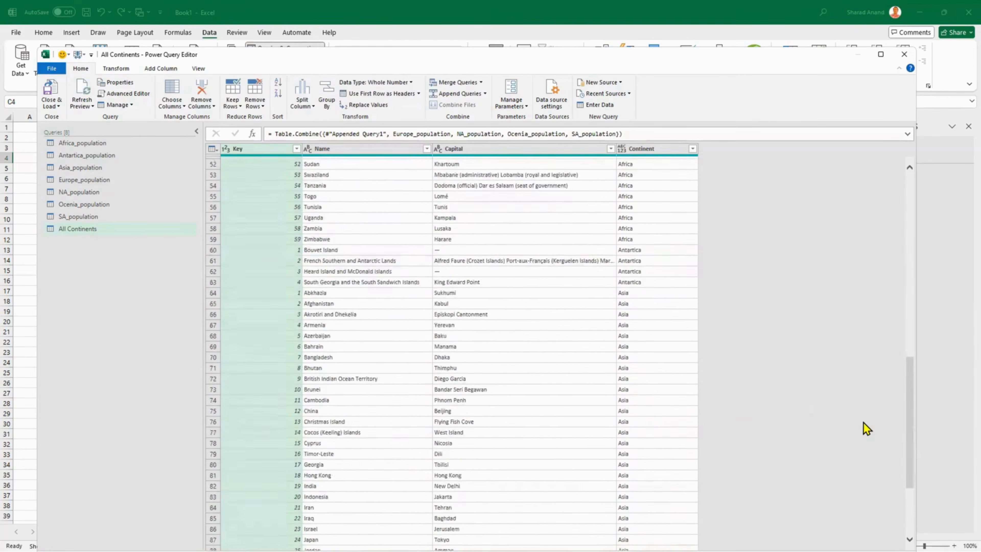
scroll(863, 423, "down", 20)
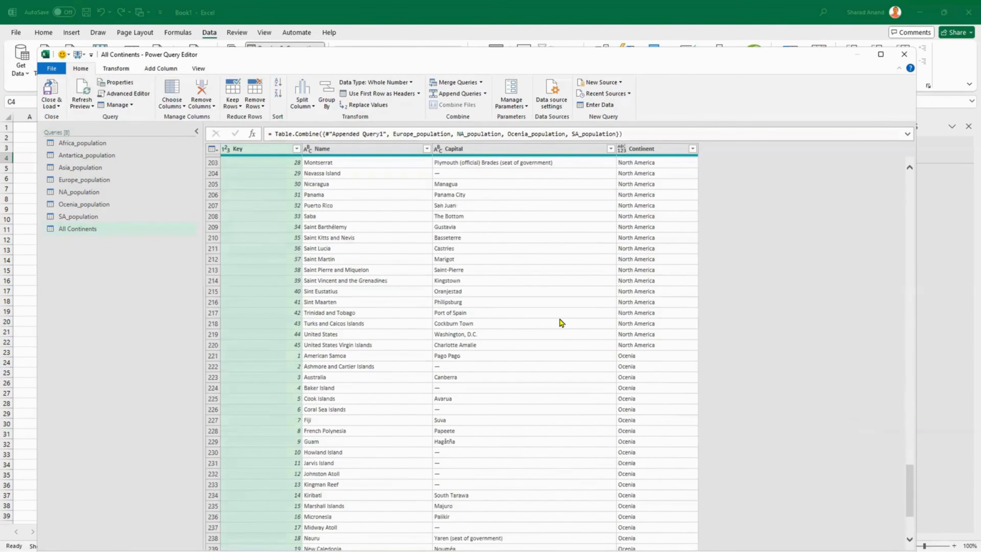
scroll(561, 323, "up", 20)
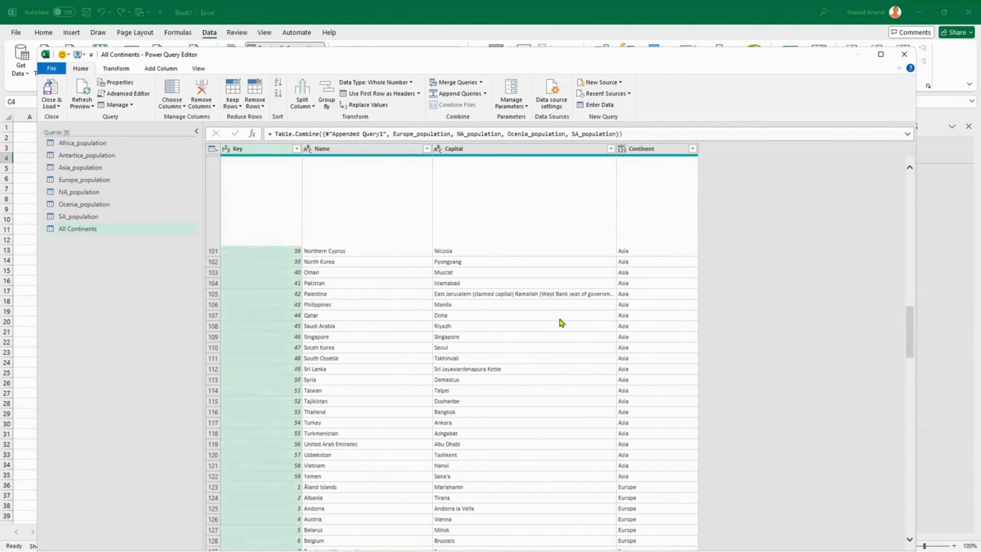
Step: Count the rows of the combined All Continents table
left_click(125, 71)
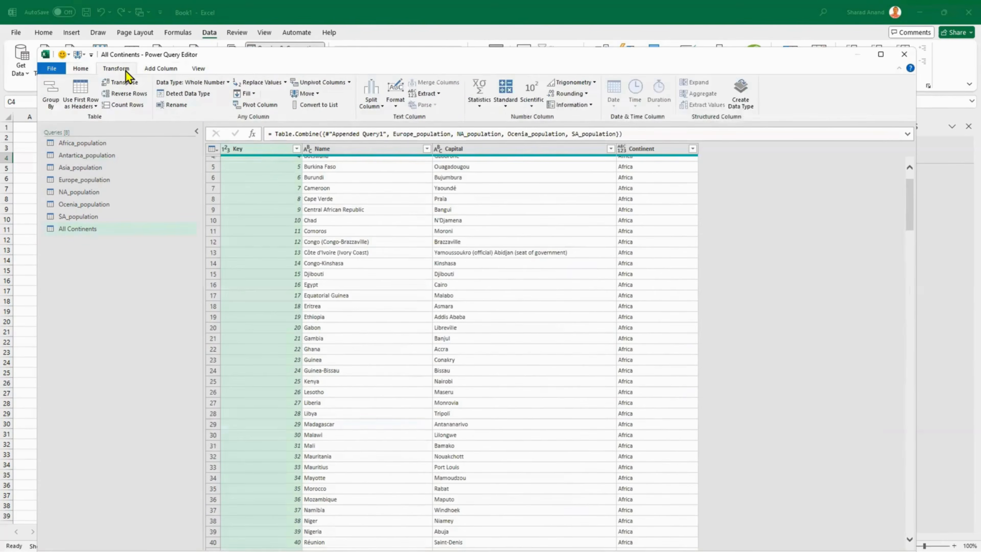
left_click(154, 70)
left_click(197, 69)
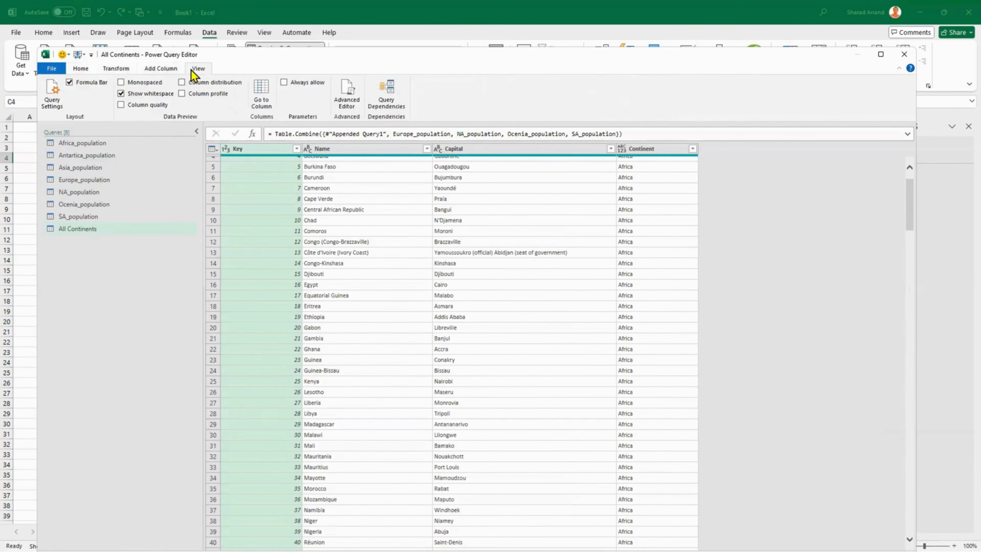
left_click(84, 68)
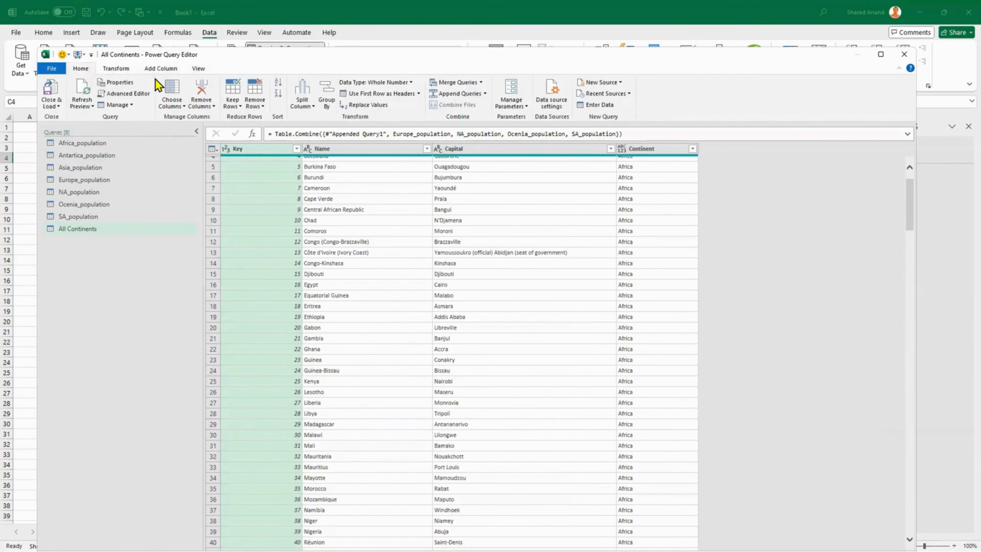
left_click(144, 72)
left_click(128, 71)
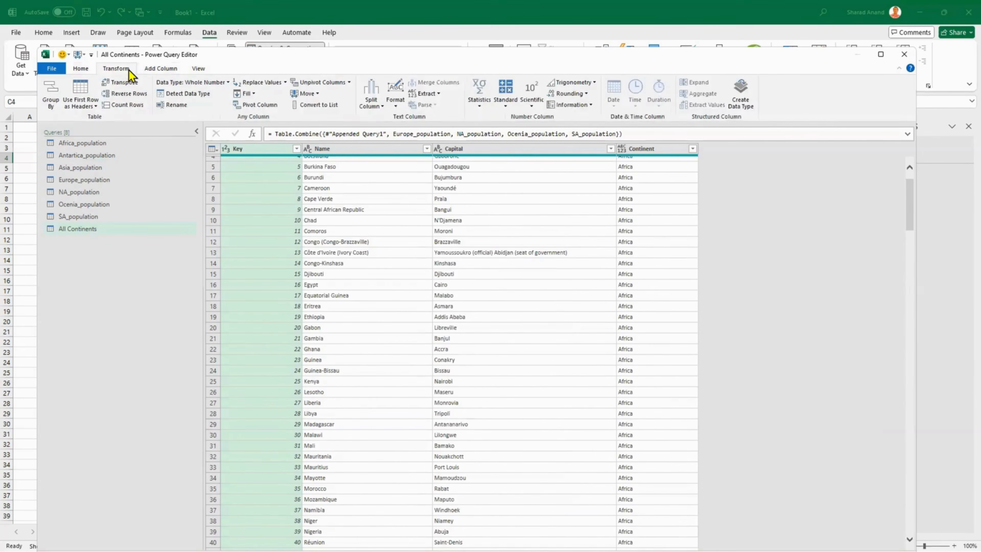
left_click(125, 104)
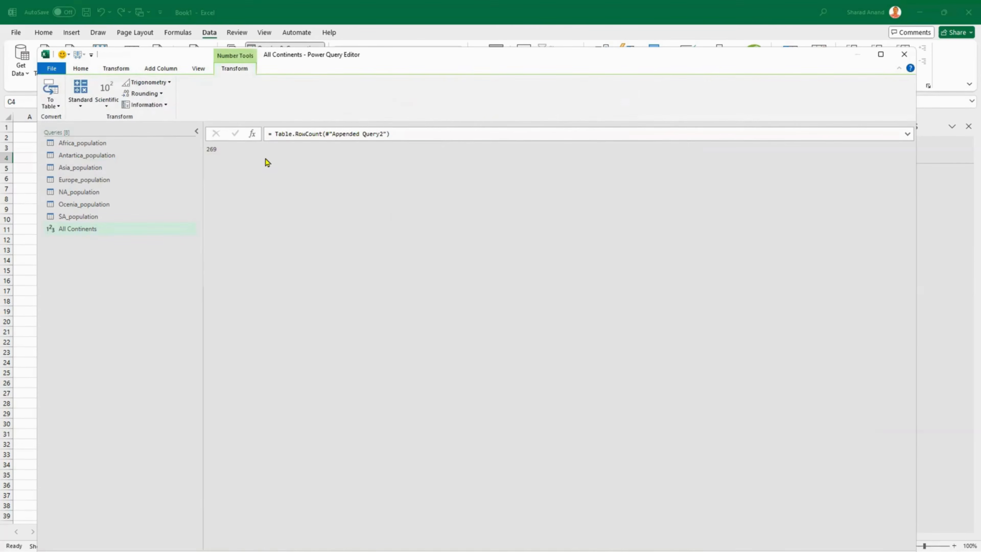
Step: Show the query settings and delete the Counted Rows step from the All Continents query
left_click(199, 69)
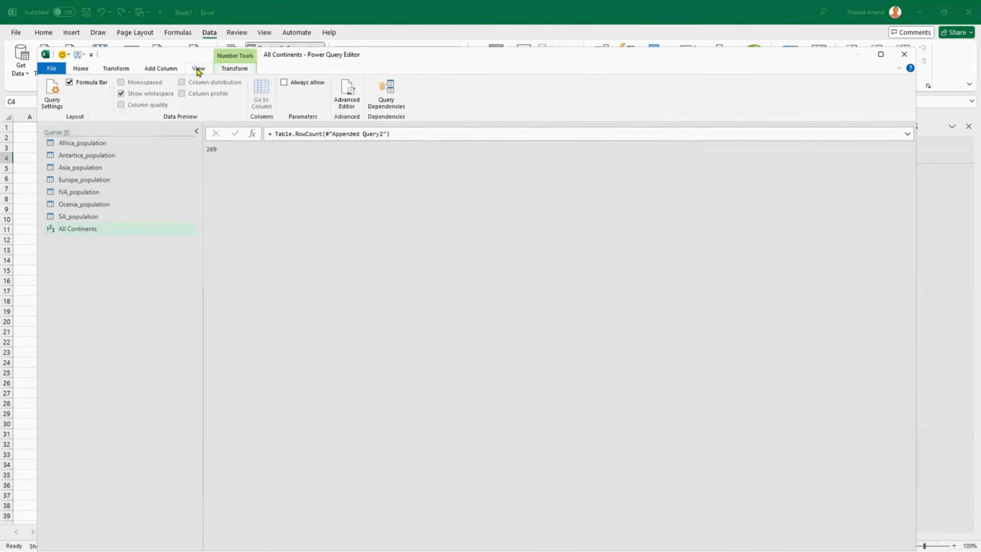
left_click(55, 94)
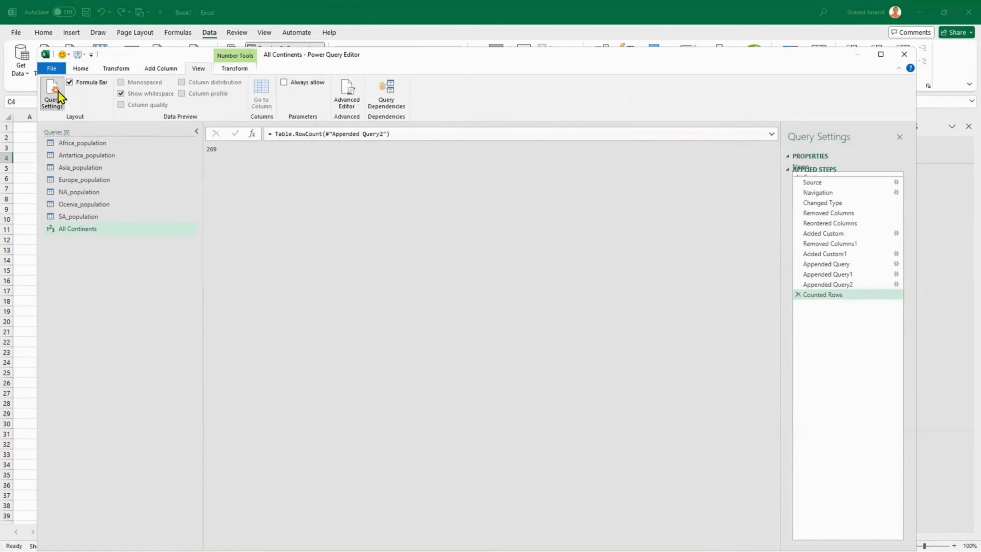
left_click(58, 93)
left_click(54, 96)
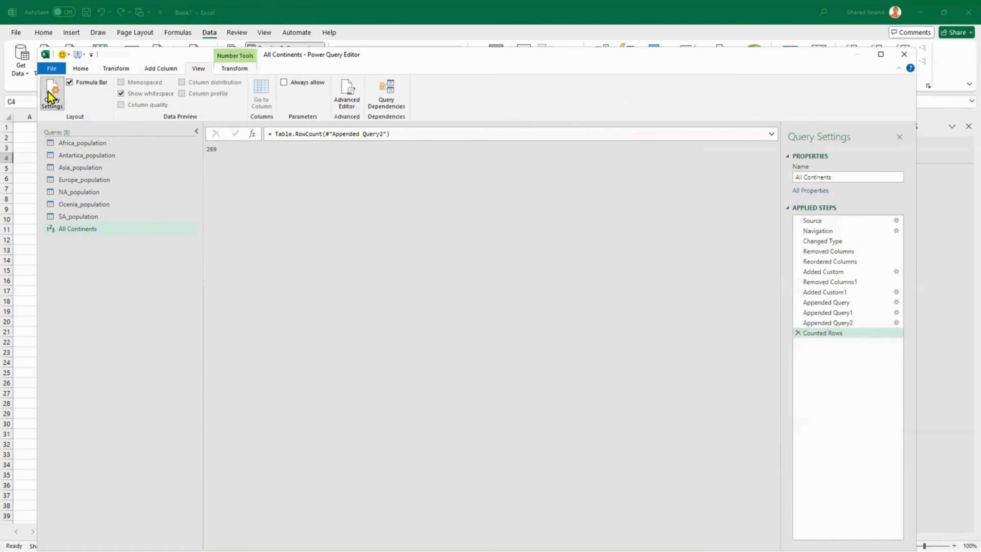
left_click(798, 333)
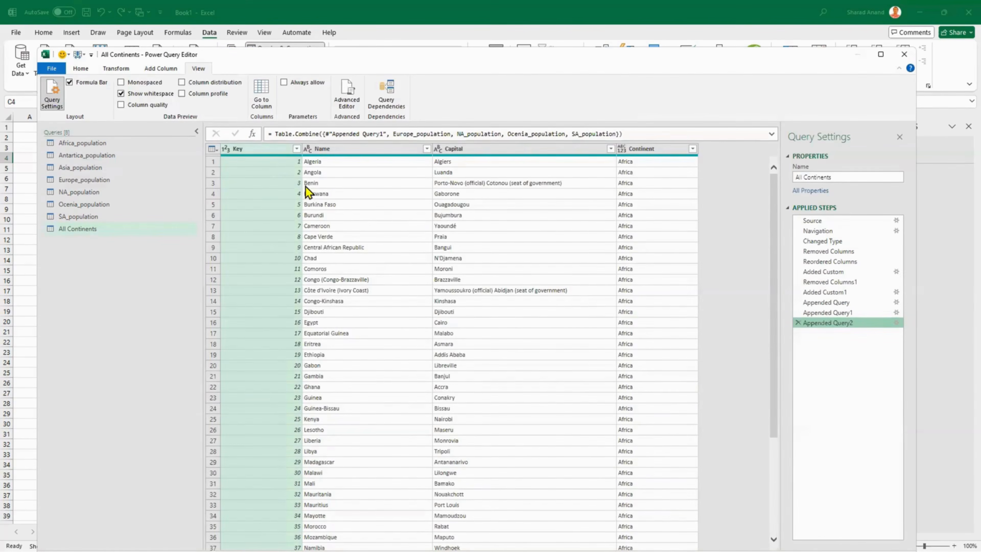
Step: Sort the All Continents table by Key in ascending order and remove the Key column
left_click(298, 149)
left_click(256, 166)
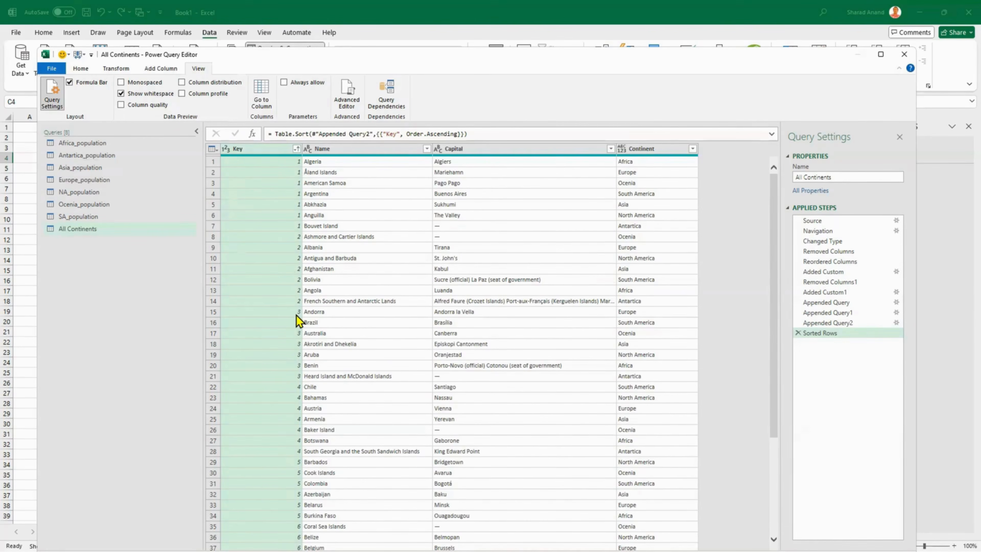
right_click(263, 150)
left_click(281, 171)
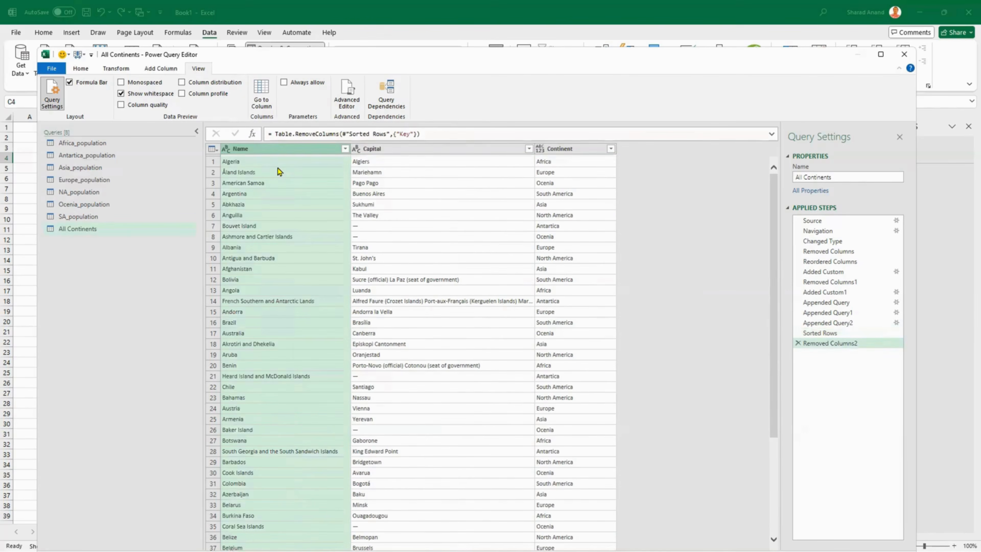
Step: Add an index column starting from 1 to the All Continents query
left_click(114, 69)
left_click(148, 71)
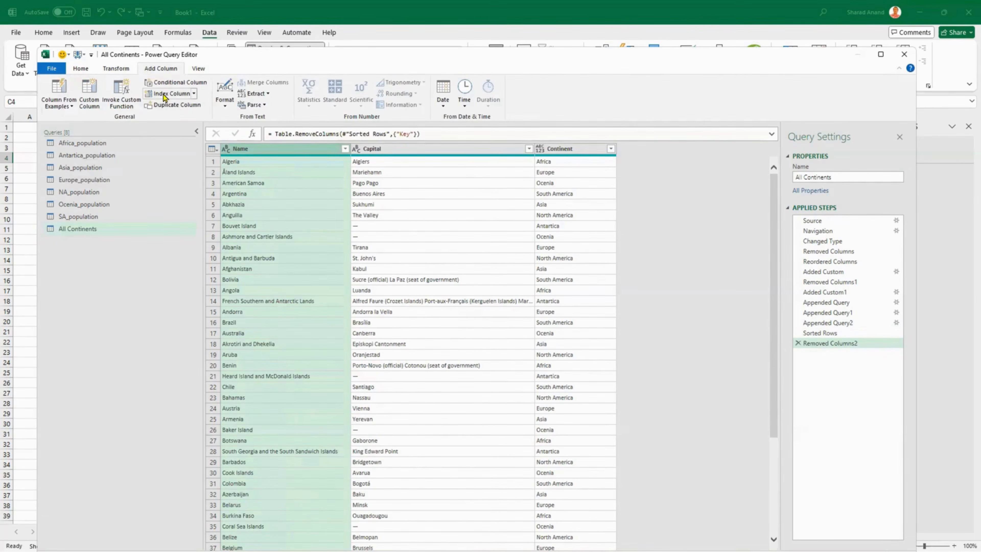
left_click(194, 94)
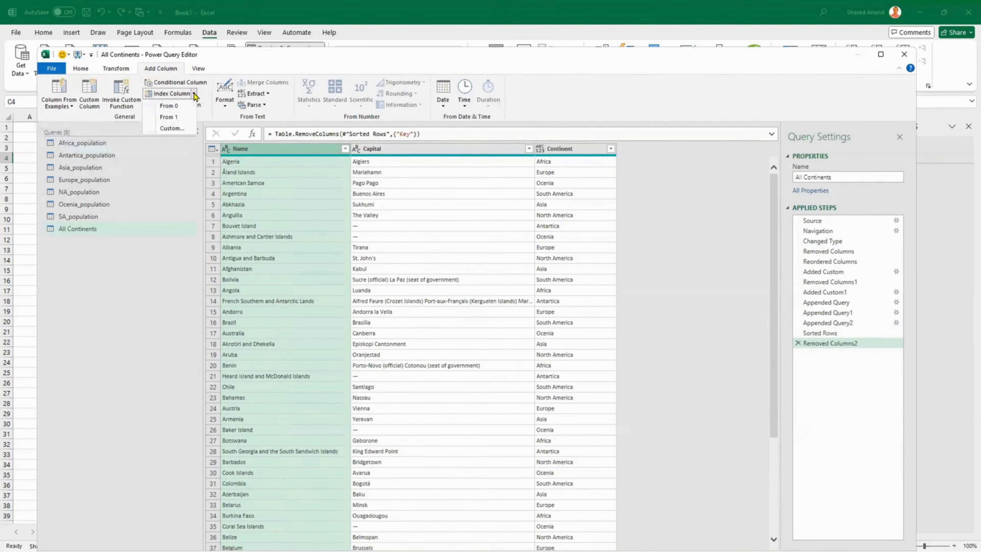
left_click(183, 118)
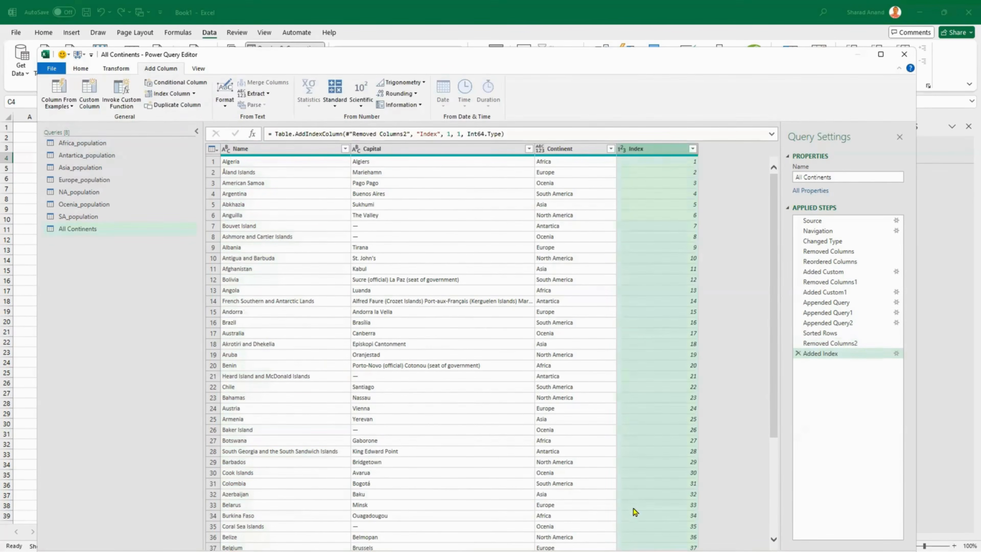
Step: Move the Index column to the beginning of the All Continents table and check its numbering down the rows
right_click(661, 150)
mouse_move(688, 380)
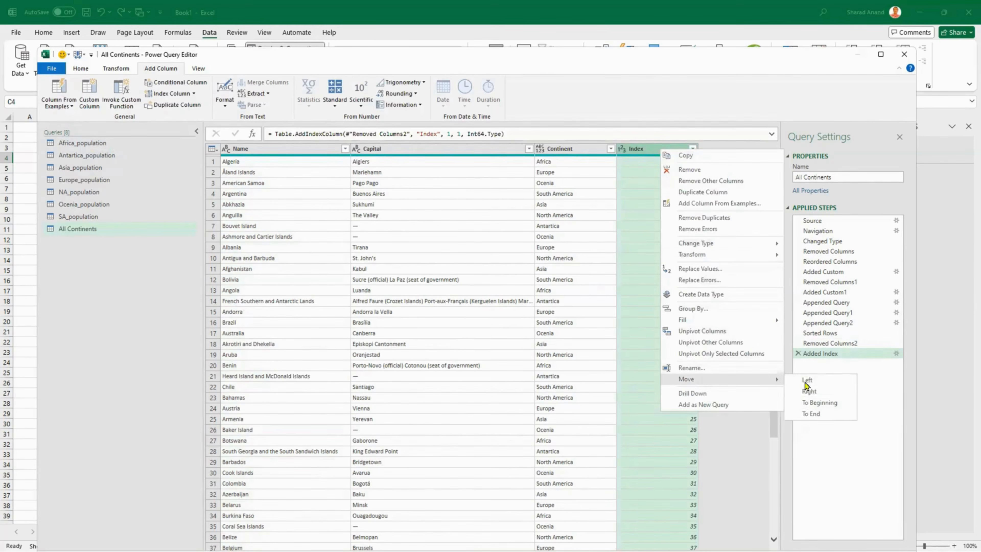
left_click(809, 403)
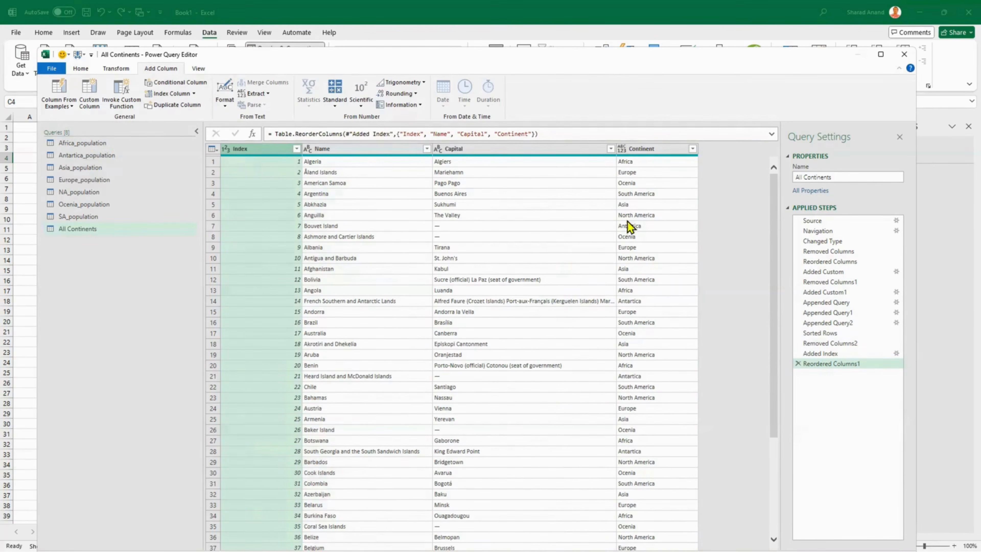
scroll(273, 320, "down", 20)
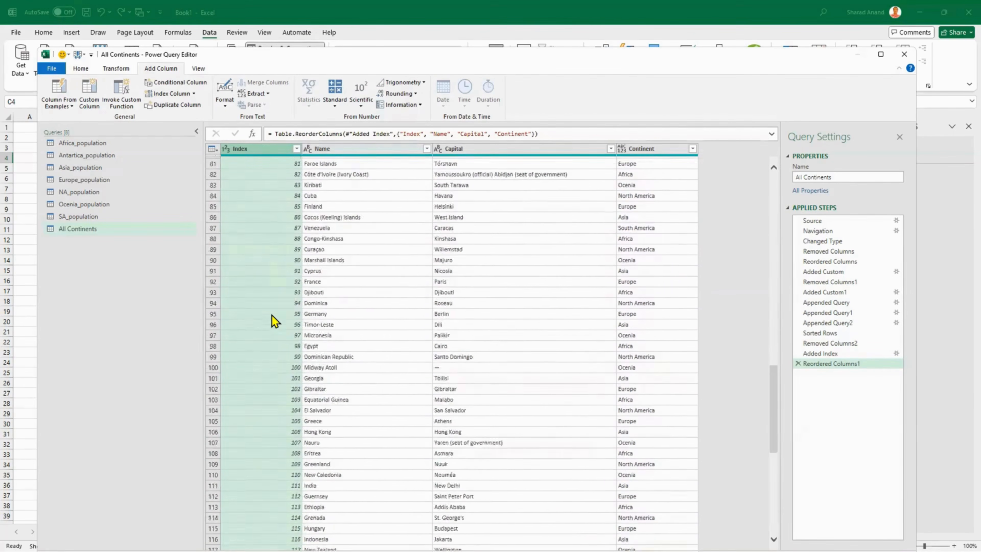
scroll(272, 320, "up", 20)
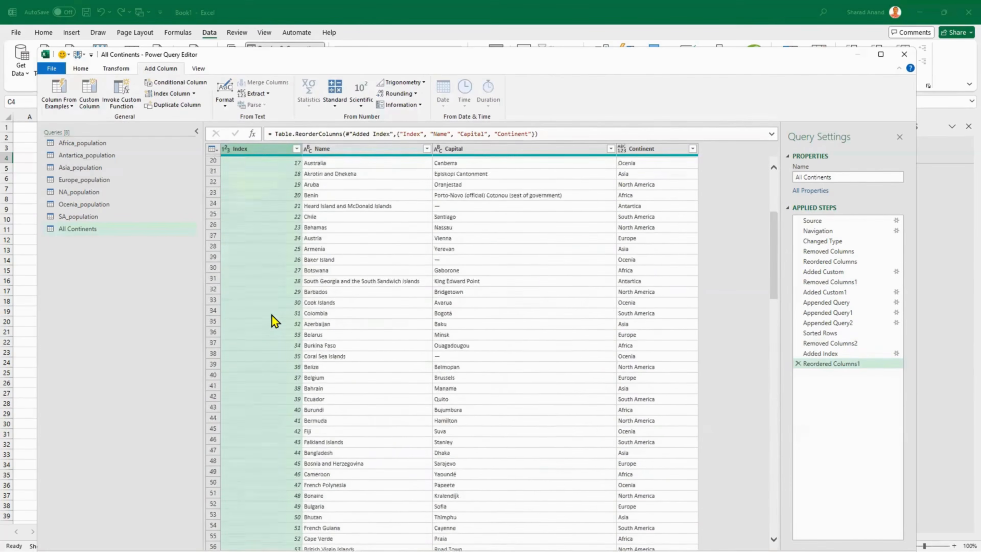
scroll(274, 320, "up", 6)
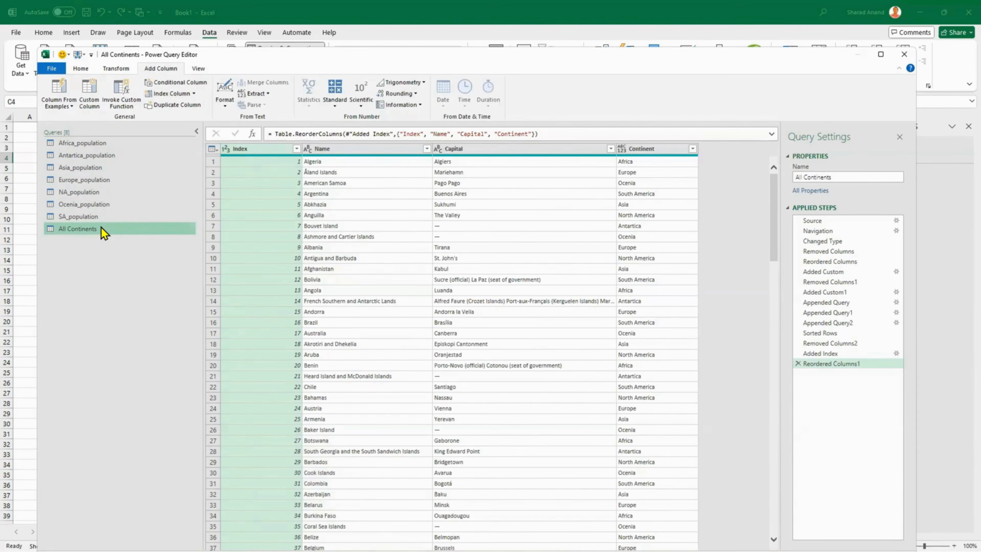
Step: Try to delete the seven individual continent queries from Africa_population to SA_population, leaving out All Continents
left_click(92, 143)
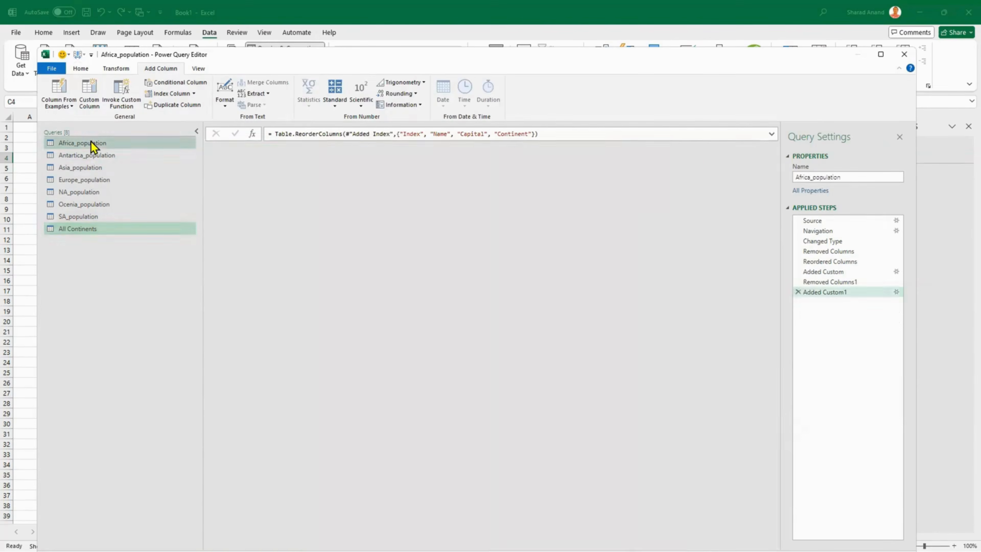
left_click(70, 217, "shift")
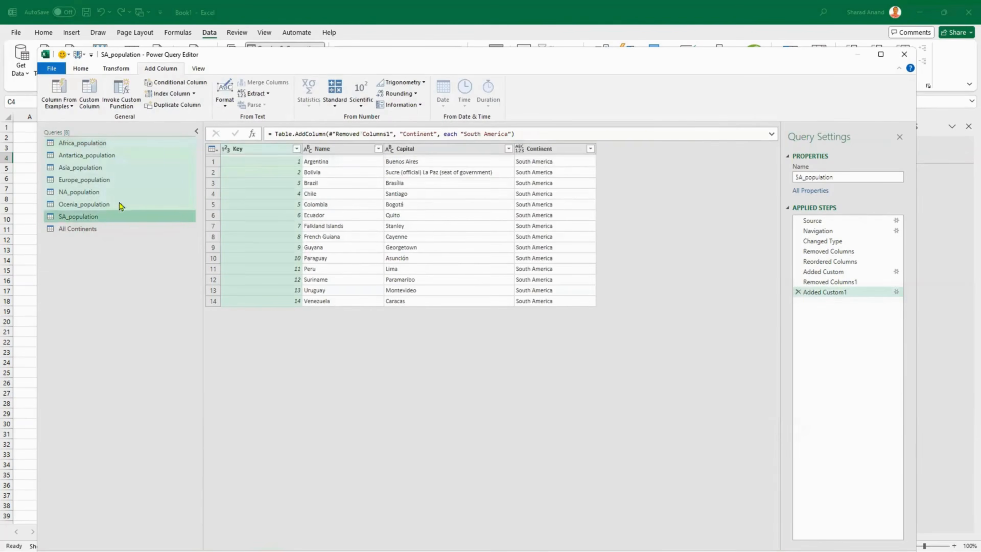
left_click(81, 69)
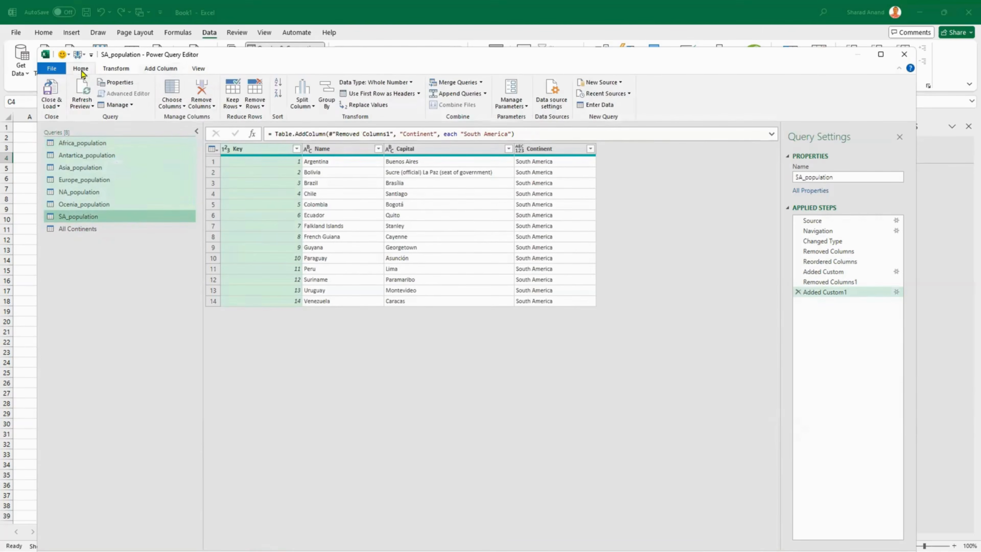
right_click(93, 145)
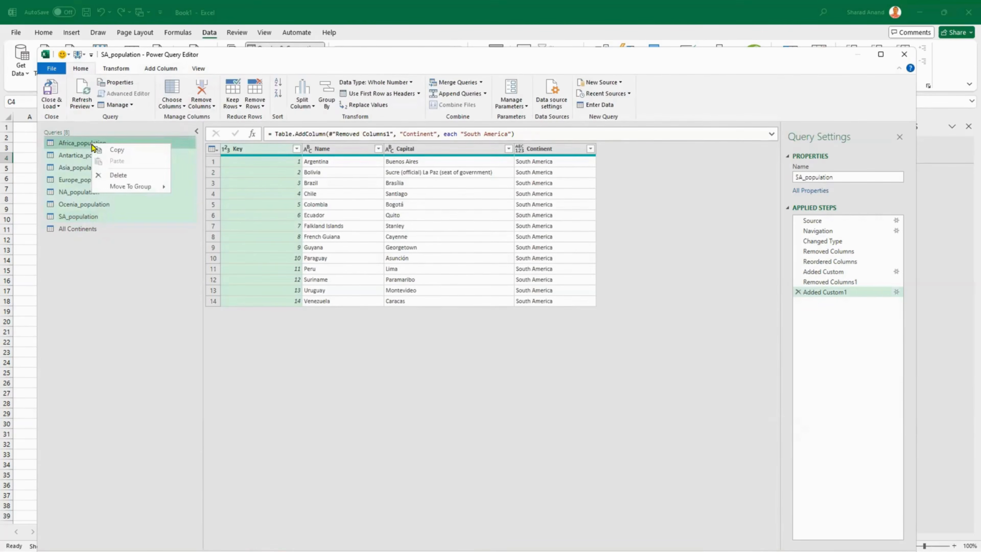
left_click(115, 175)
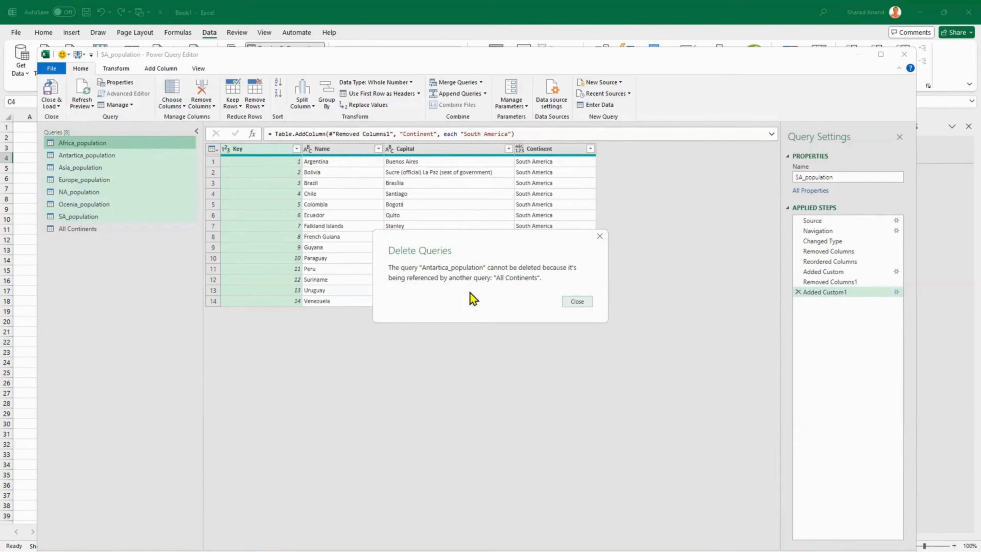
left_click(577, 301)
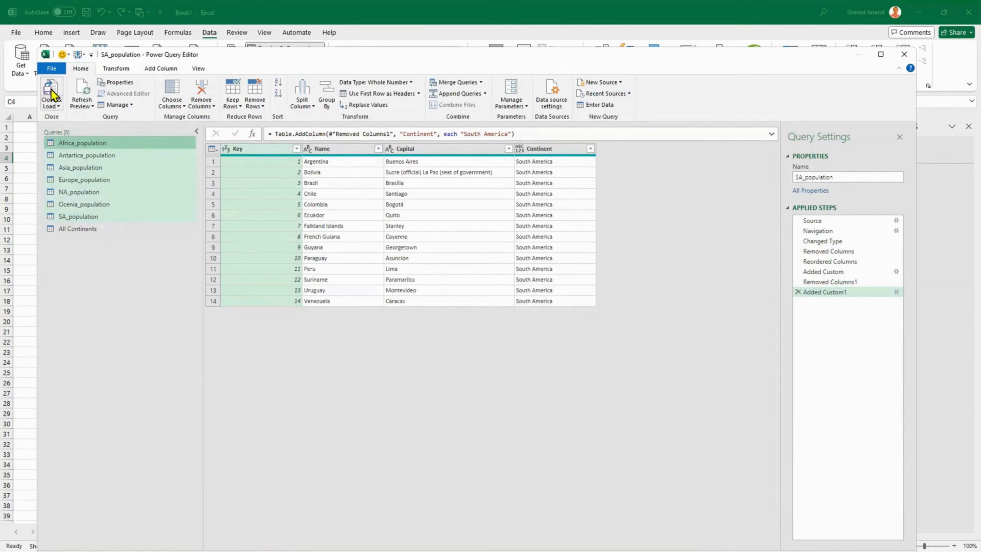
Step: Close and load the queries, and load All Continents as a table at cell A1 of the existing worksheet
left_click(51, 93)
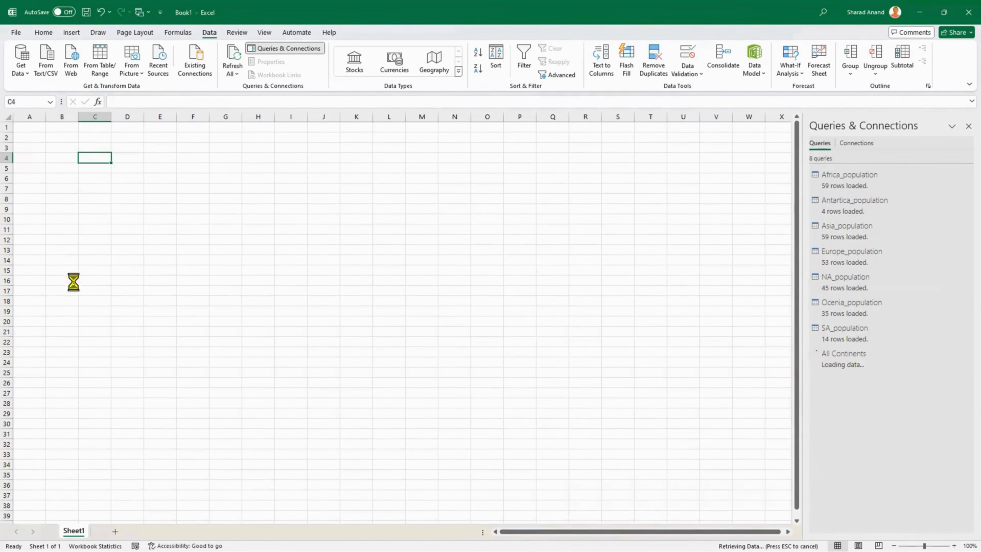
right_click(929, 358)
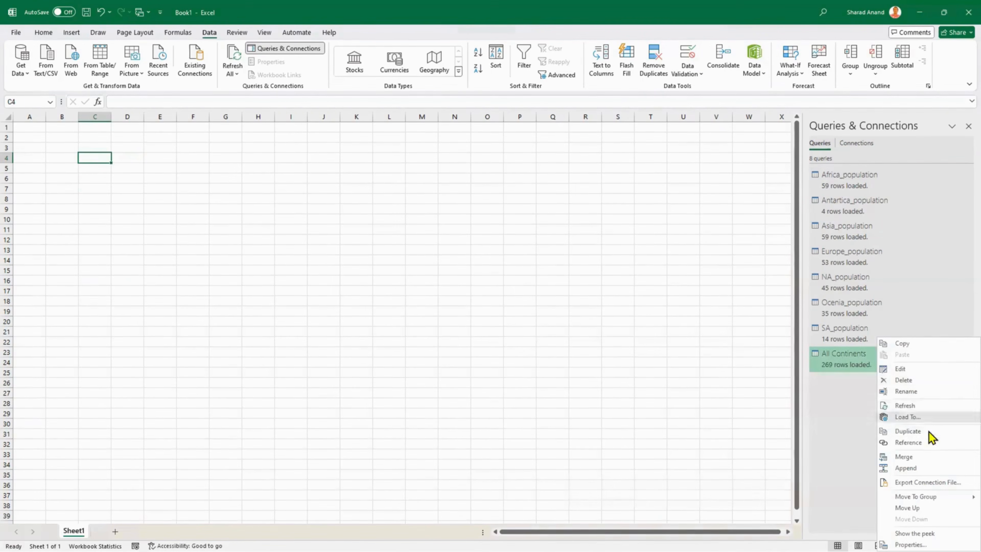
left_click(933, 416)
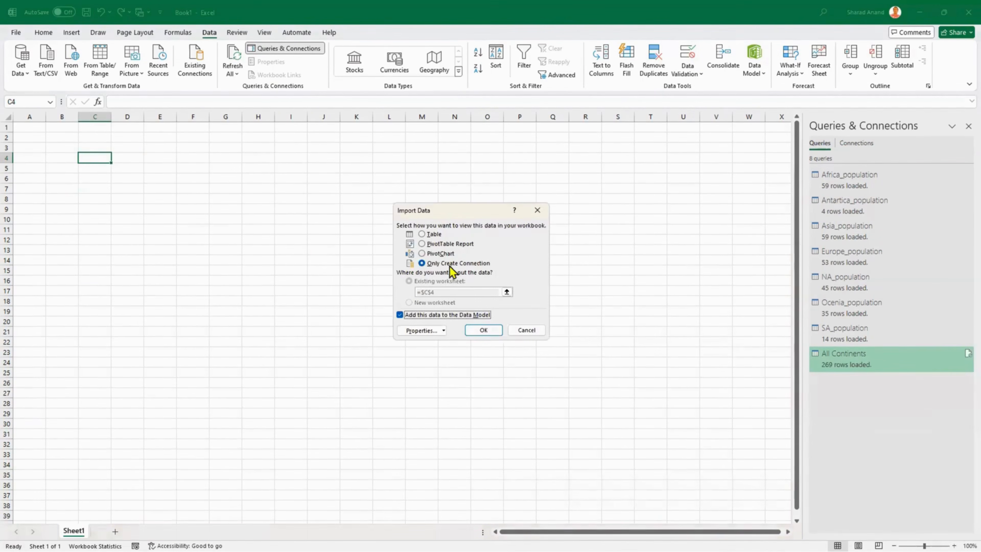
left_click(422, 234)
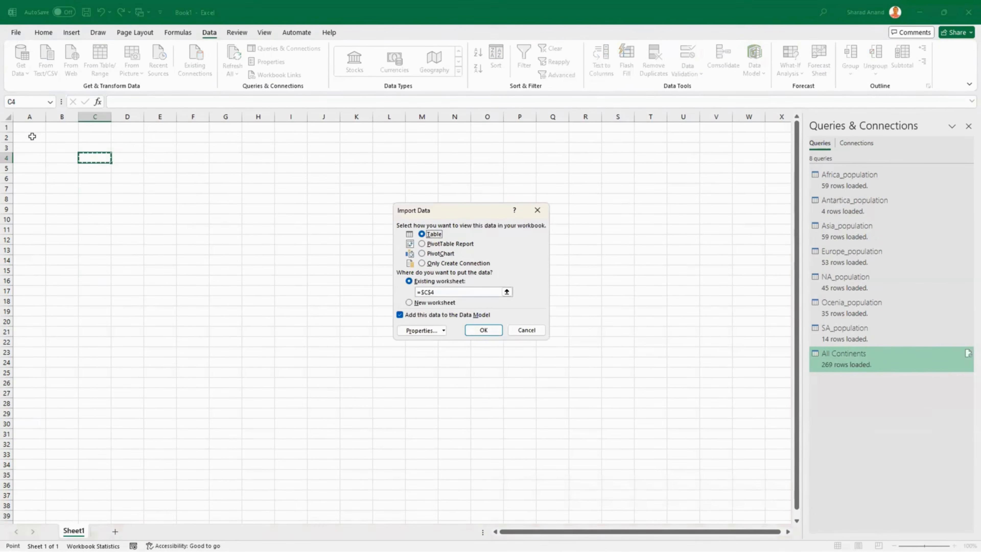
left_click(19, 128)
left_click(483, 330)
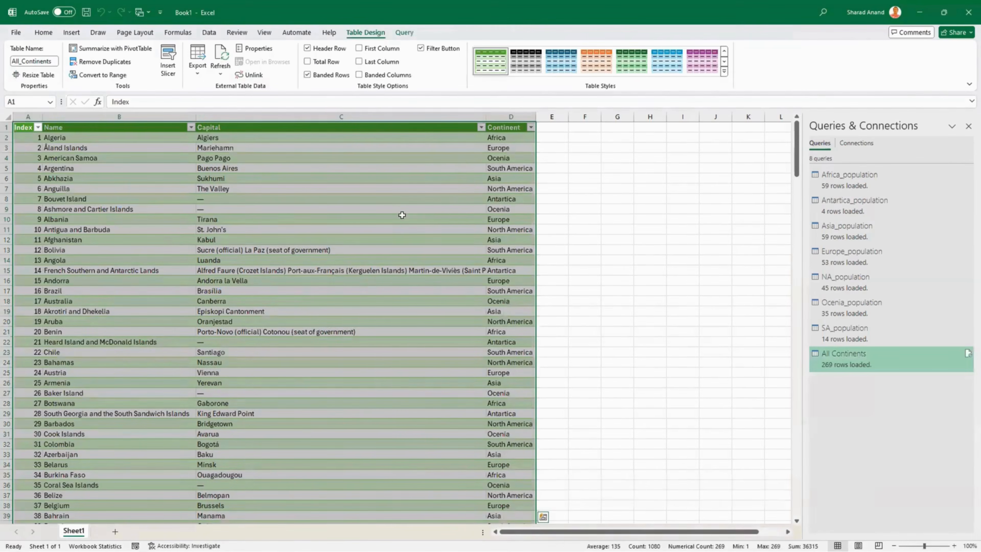
left_click(402, 216)
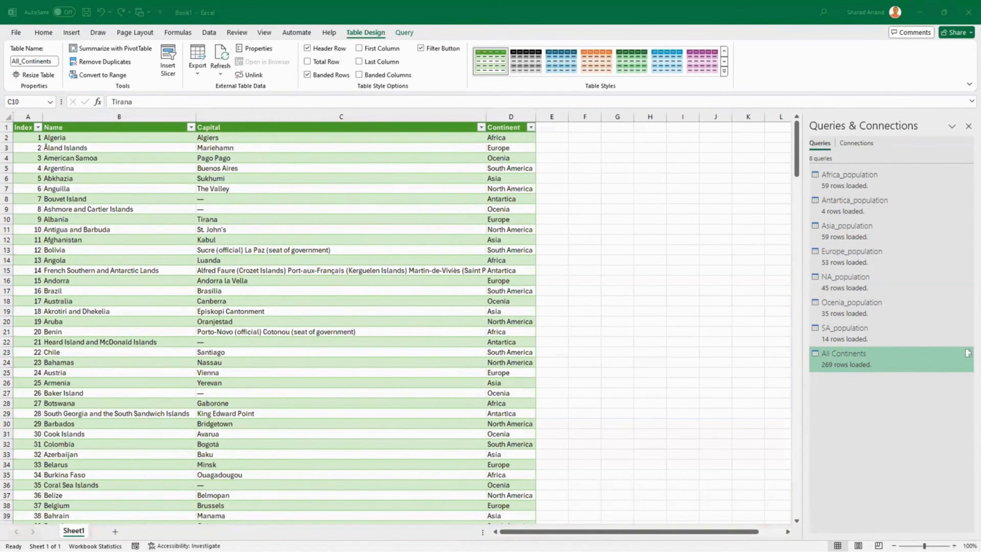
left_click(272, 207)
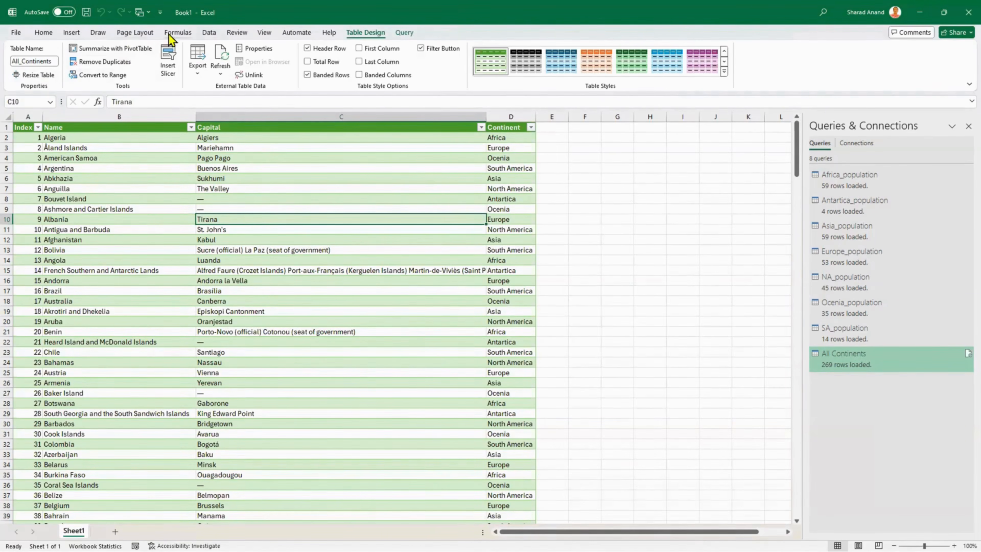
Step: Load the Population_country and Population_growth tables from the Country_Pop workbook as new queries
left_click(202, 32)
left_click(22, 66)
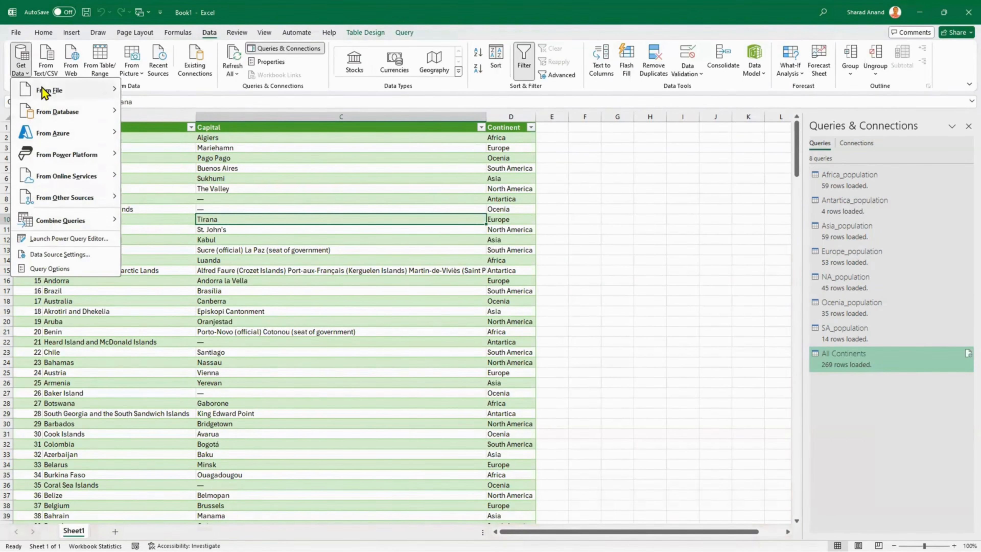
mouse_move(45, 92)
left_click(171, 95)
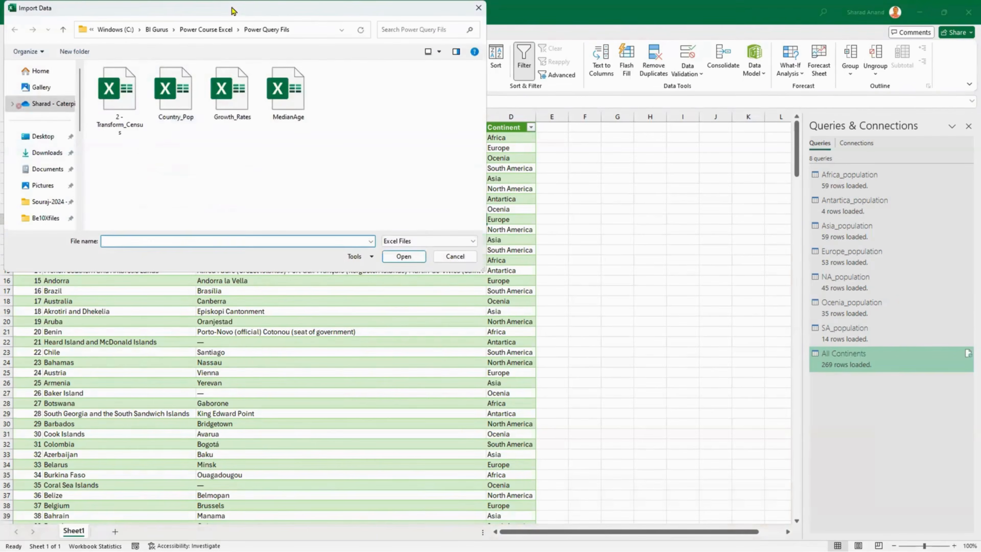
left_click(185, 93)
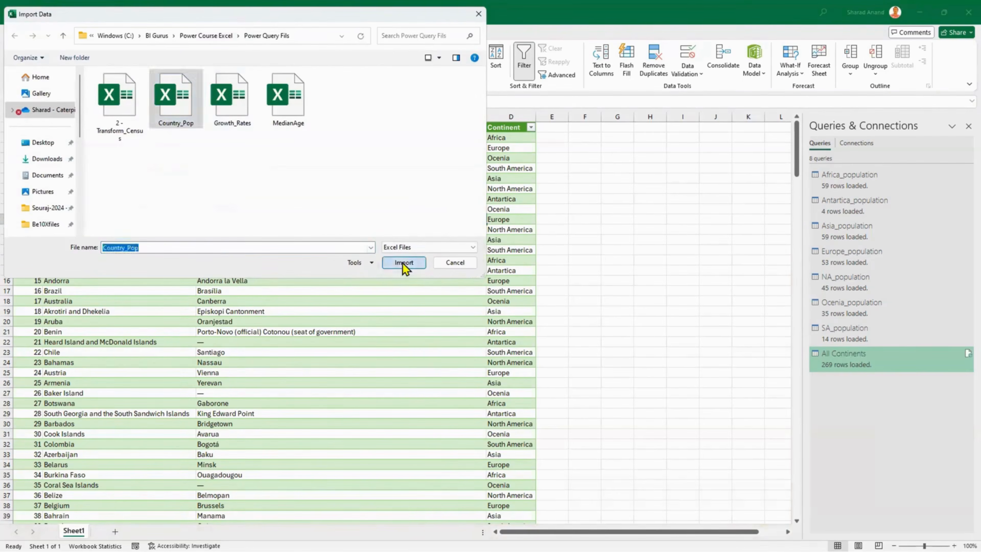
left_click(404, 263)
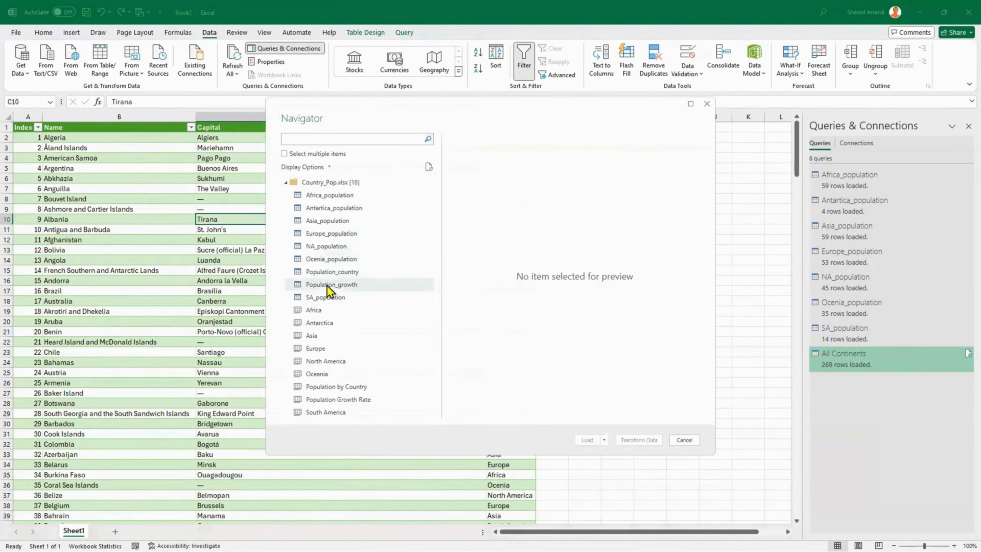
left_click(284, 153)
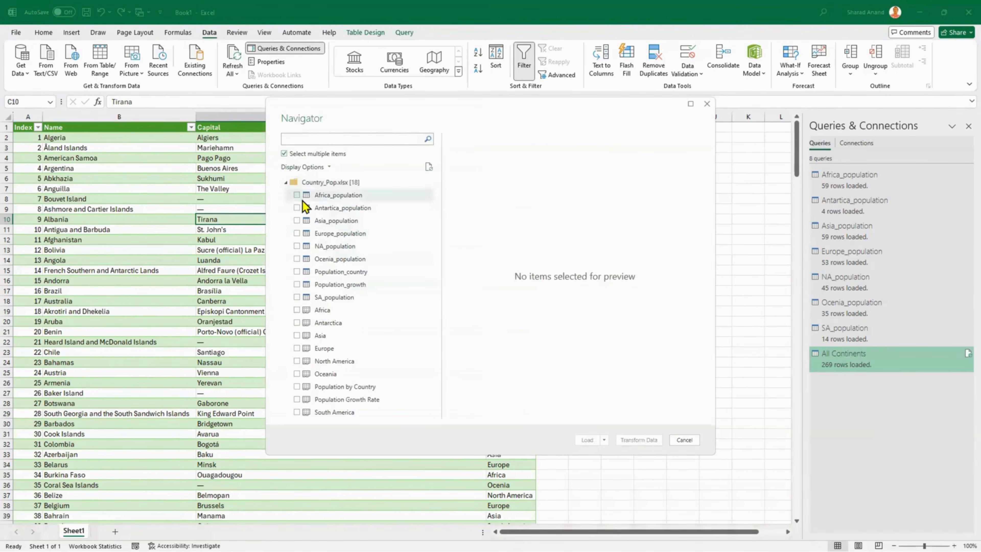
left_click(297, 272)
left_click(296, 284)
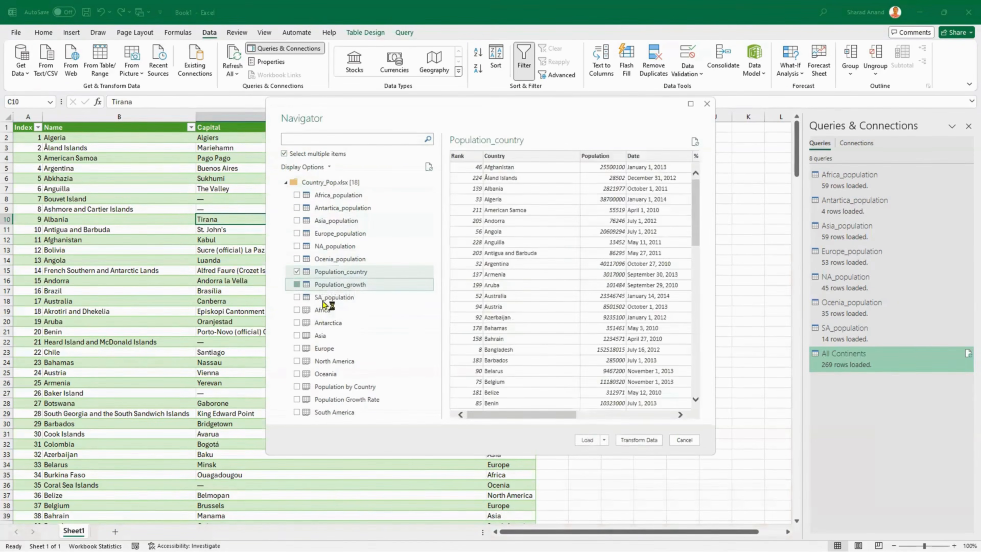
left_click(589, 443)
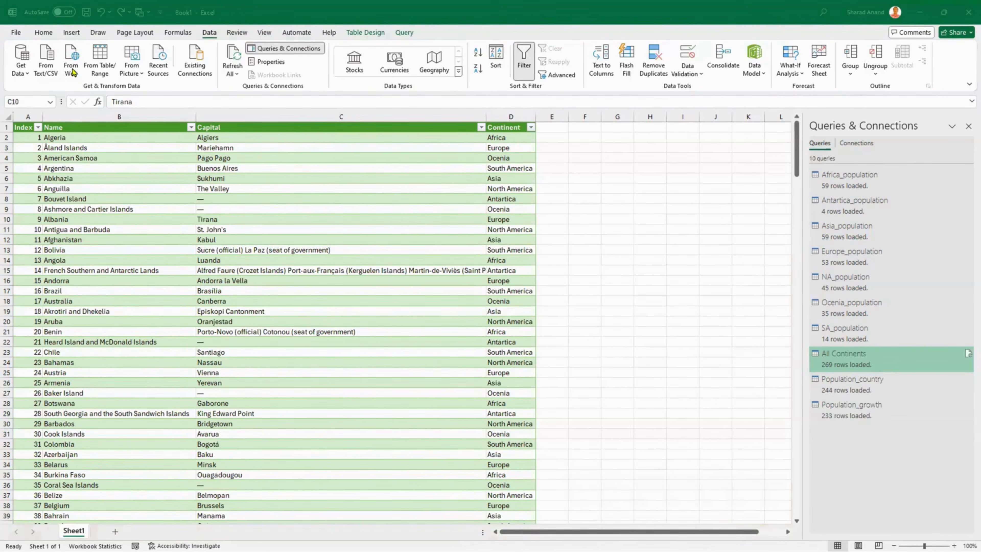
Step: Launch the Power Query Editor and examine the columns and rows of the Population_country and Population_growth queries
left_click(20, 70)
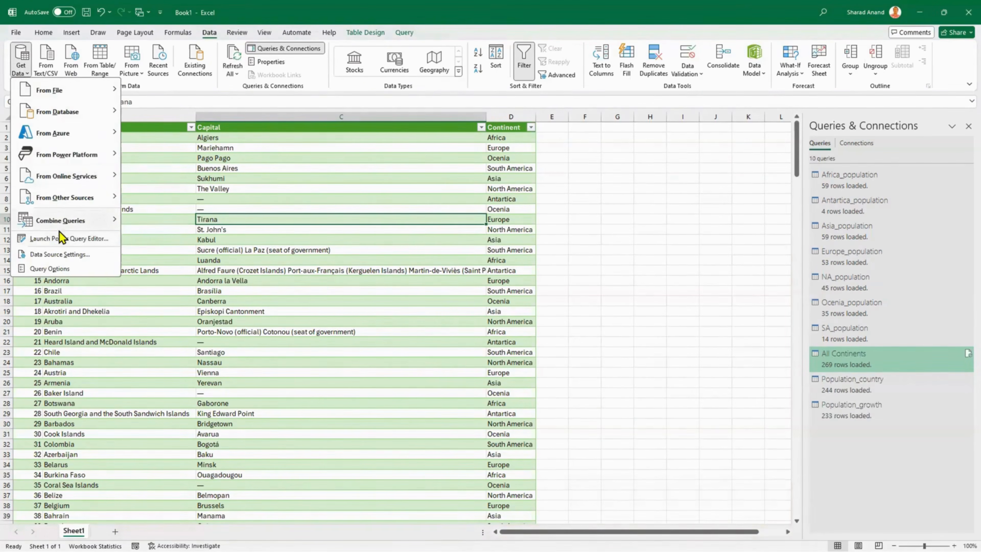
left_click(59, 239)
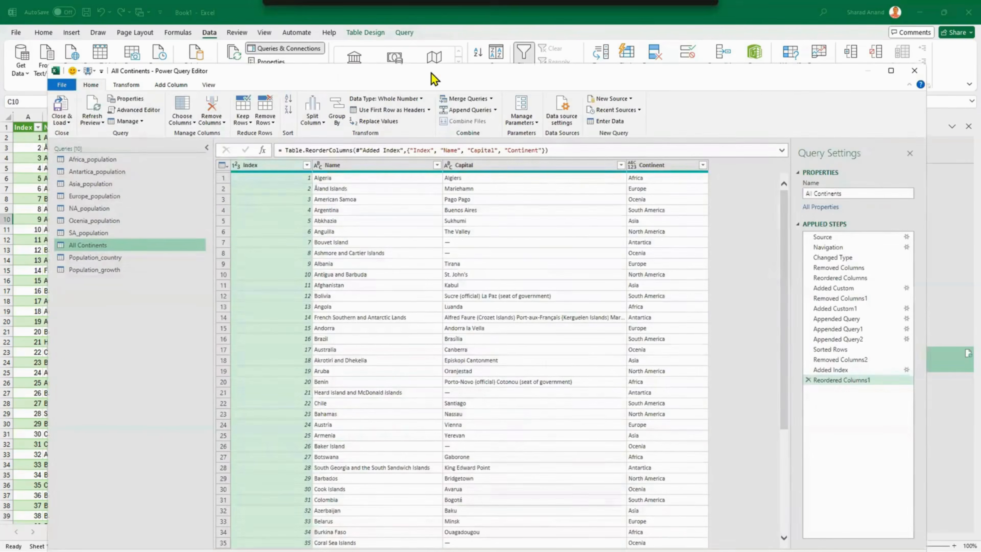
left_click(94, 257)
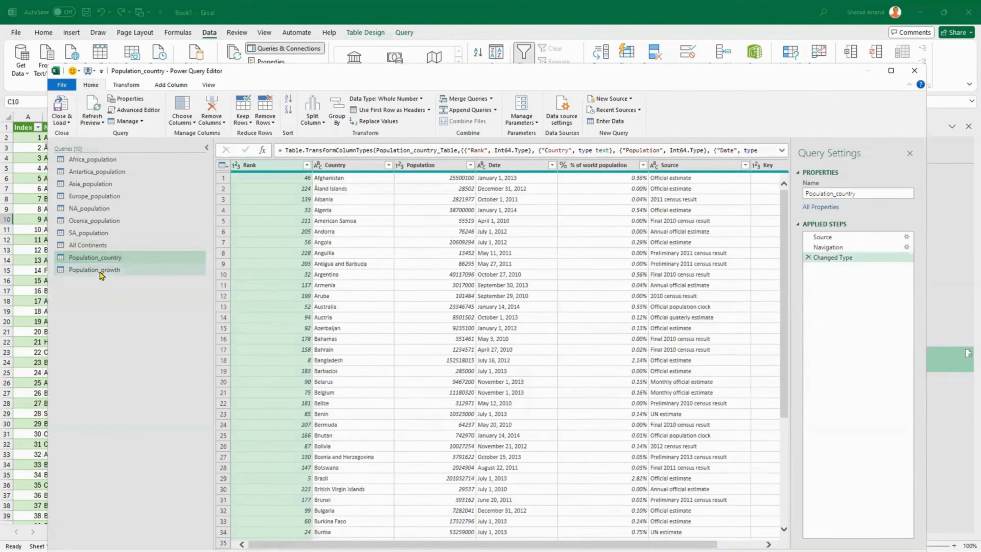
left_click(101, 273)
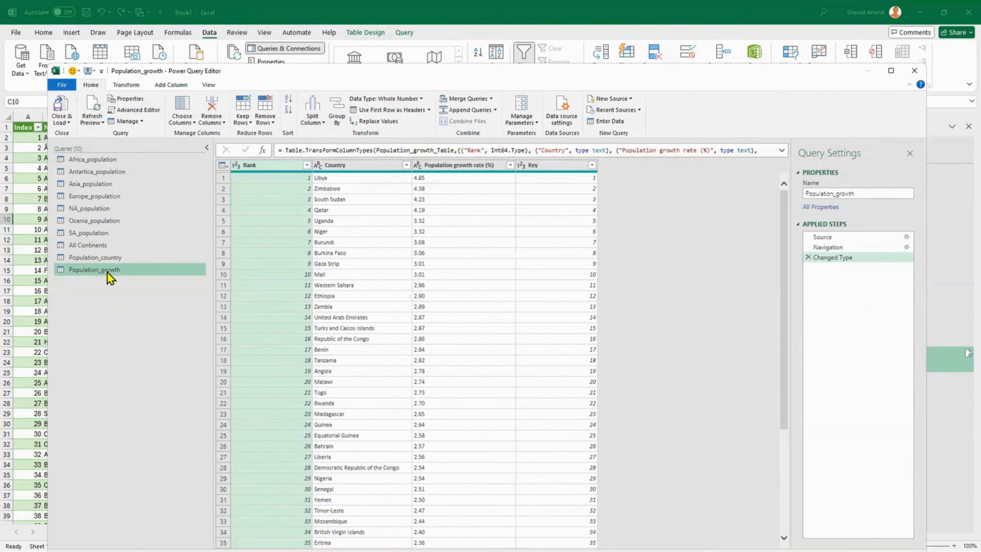
left_click(109, 261)
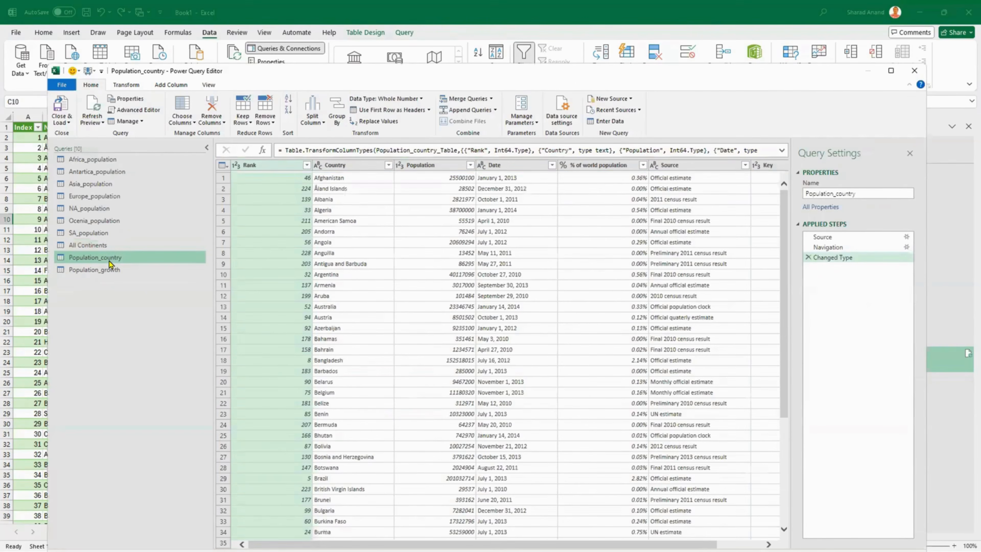
left_click_drag(483, 544, 529, 545)
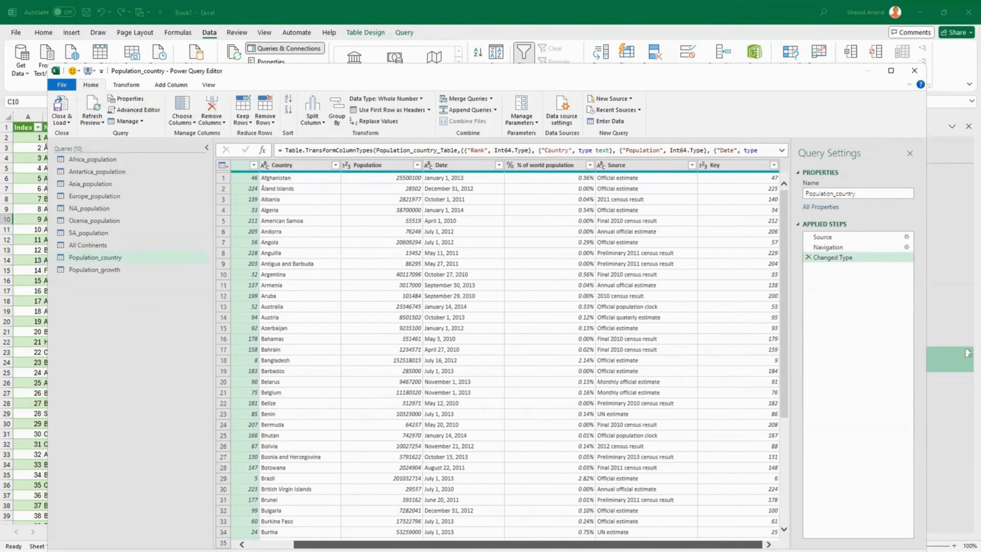
mouse_move(529, 545)
left_mouse_down()
mouse_move(483, 544)
mouse_move(529, 545)
left_mouse_up()
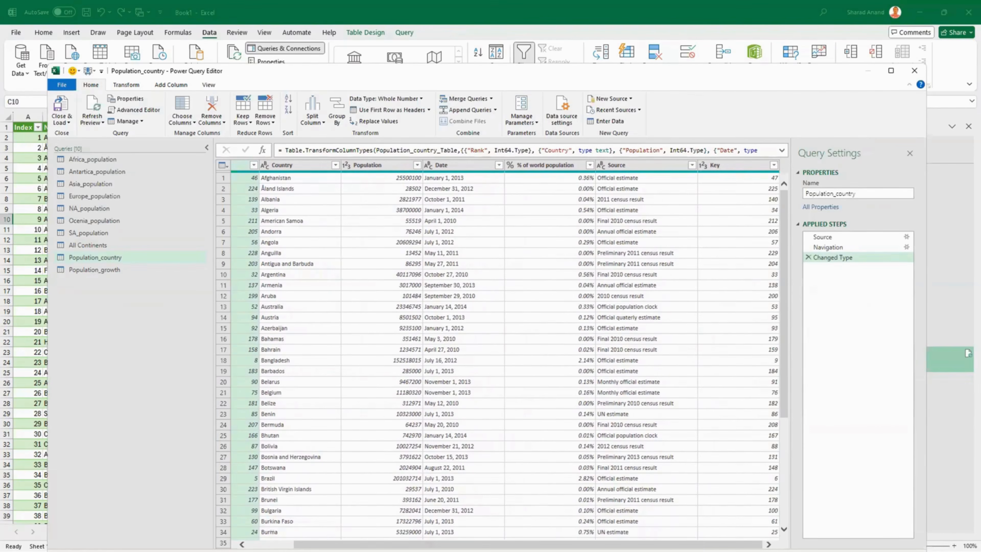
left_click_drag(528, 545, 483, 545)
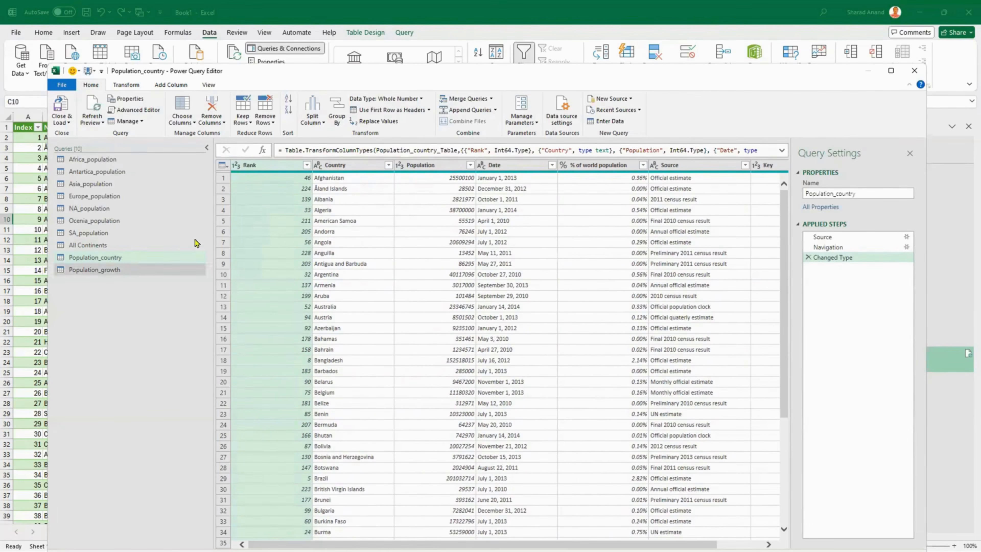
left_click(112, 270)
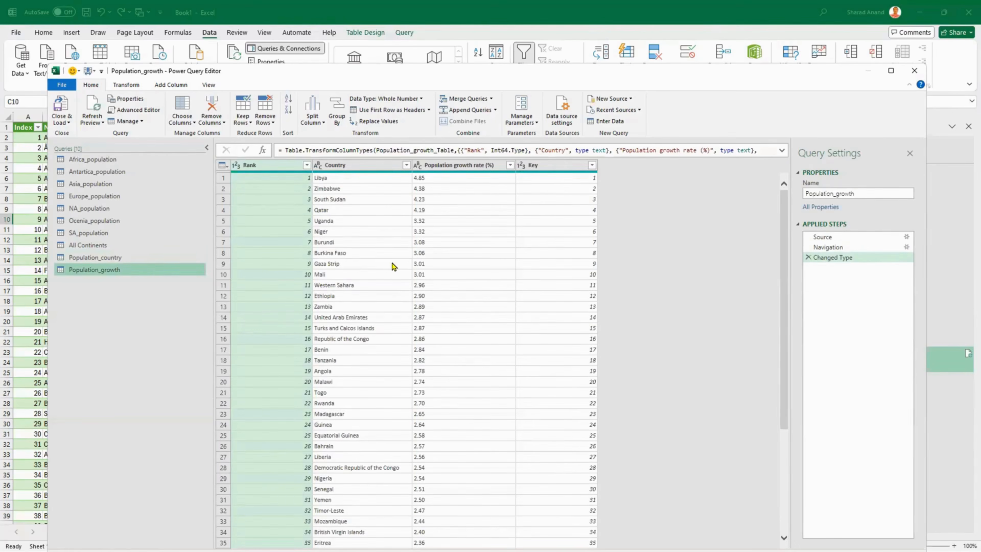
scroll(434, 456, "down", 13)
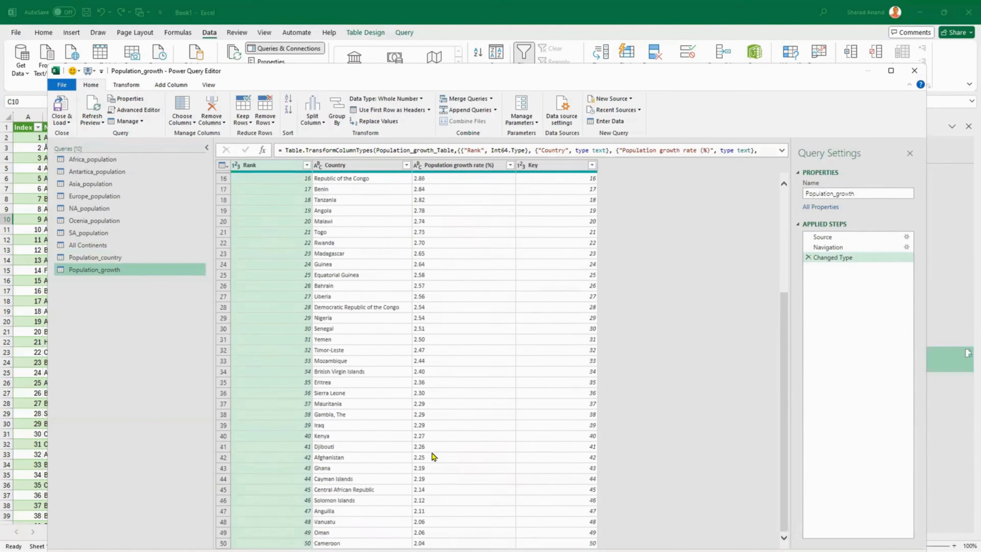
Step: Automatically detect the data type of the Population growth rate (%) column in Population_growth, and view the available data types
scroll(433, 457, "up", 13)
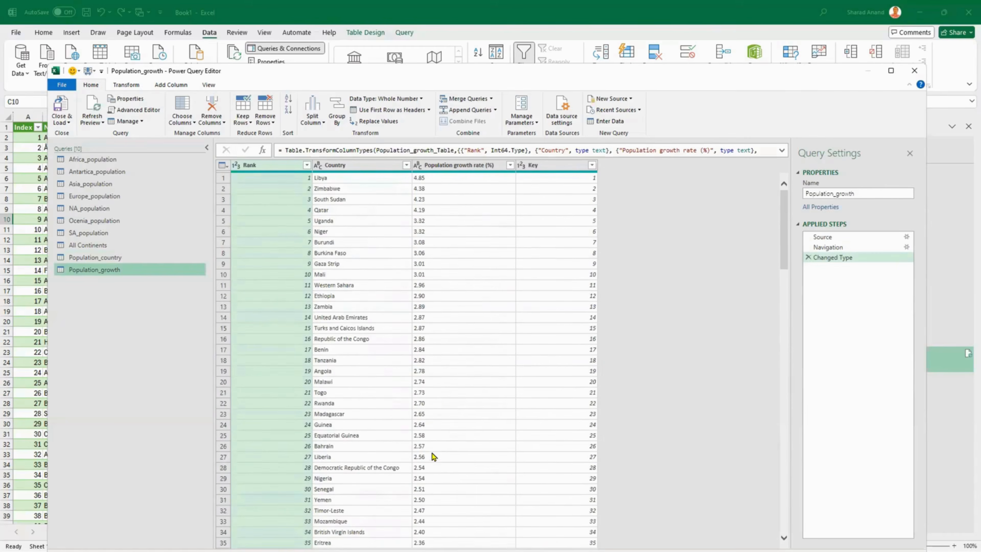
left_click(456, 170)
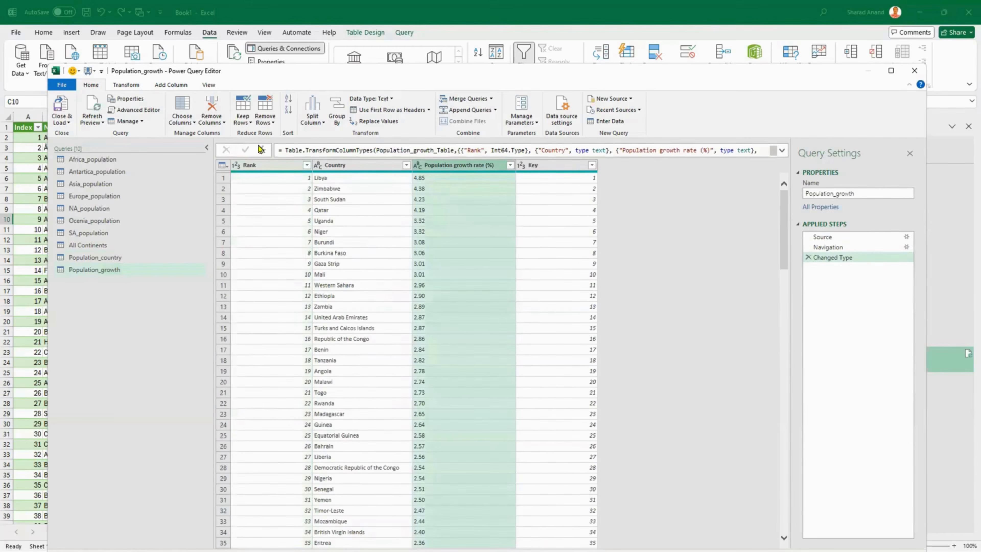
left_click(141, 87)
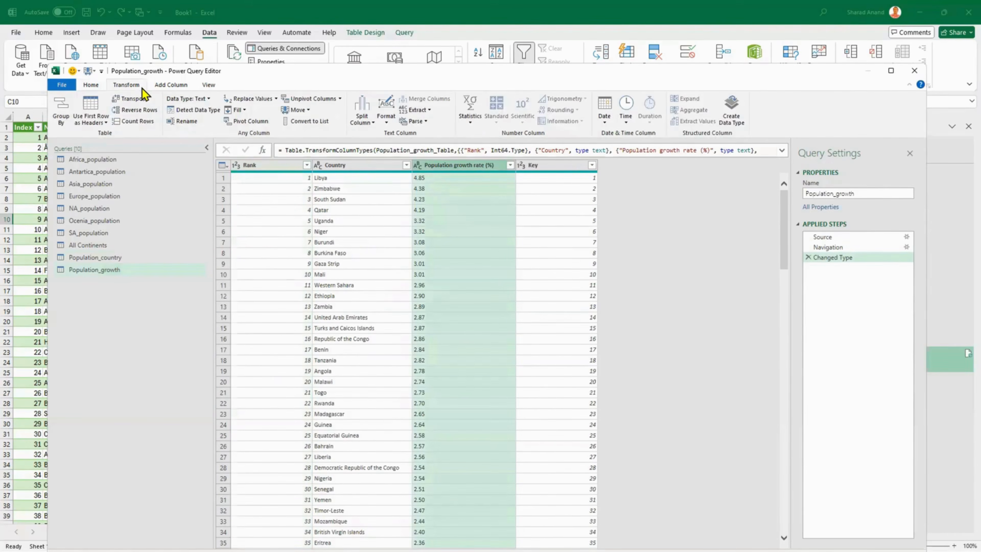
left_click(199, 111)
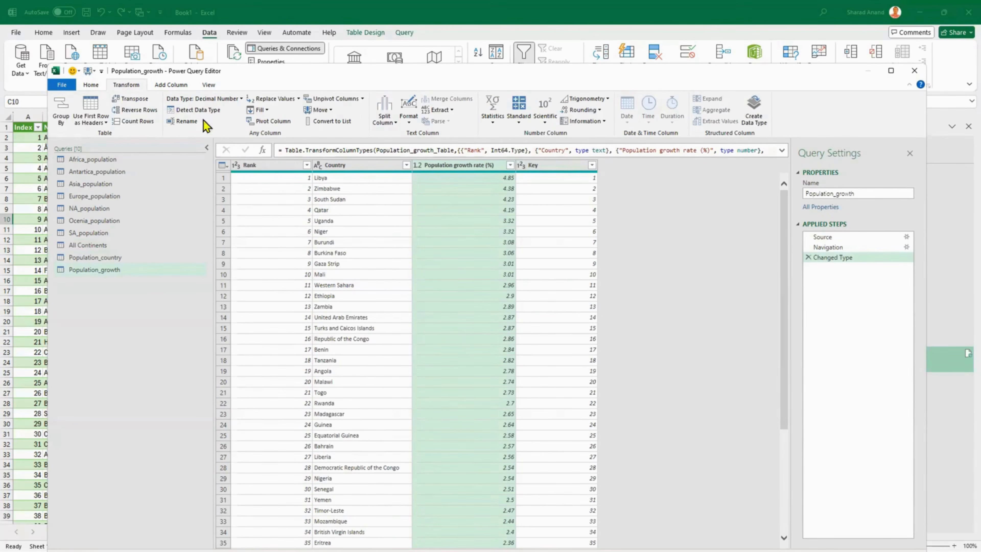
left_click(236, 99)
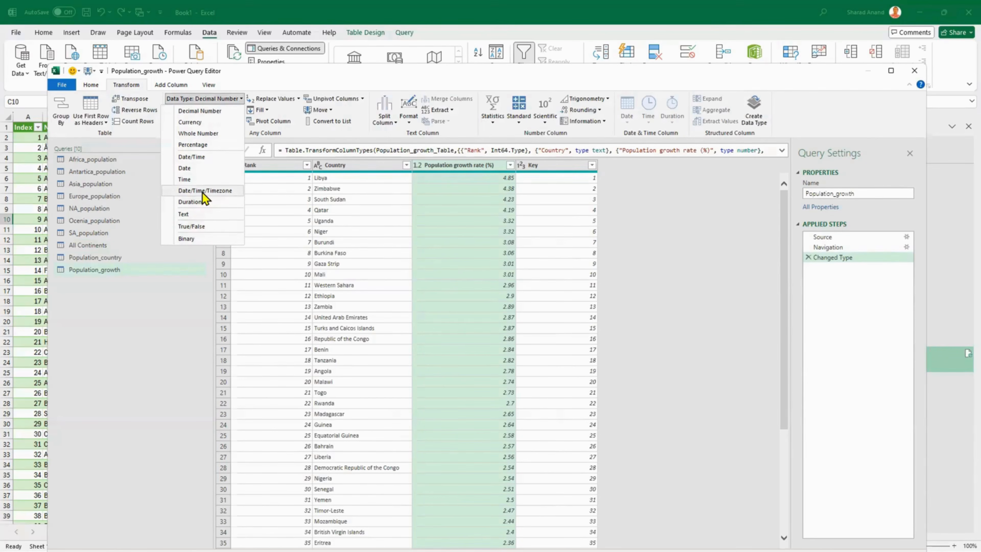
left_click(119, 282)
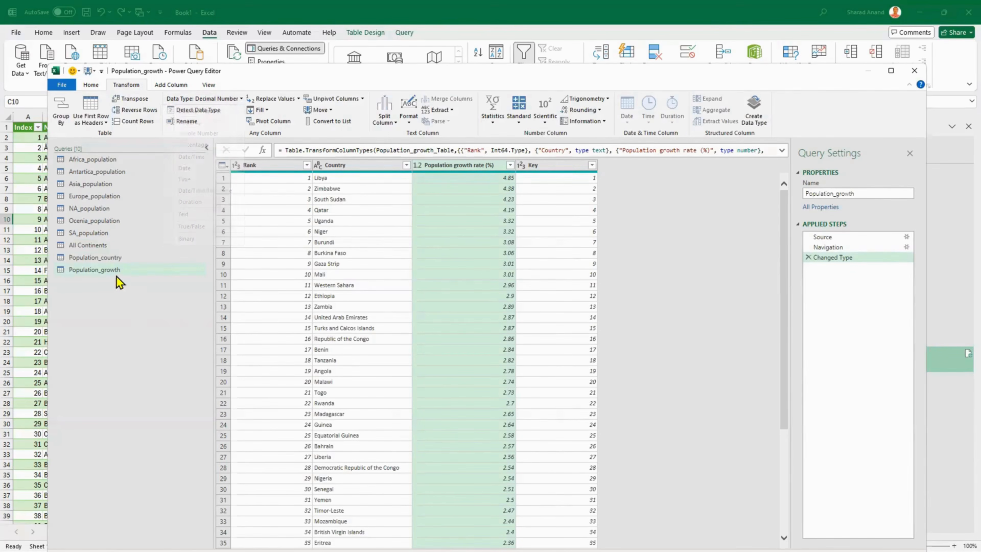
Step: Automatically detect the data type of the Date column in the Population_country query
left_click(116, 258)
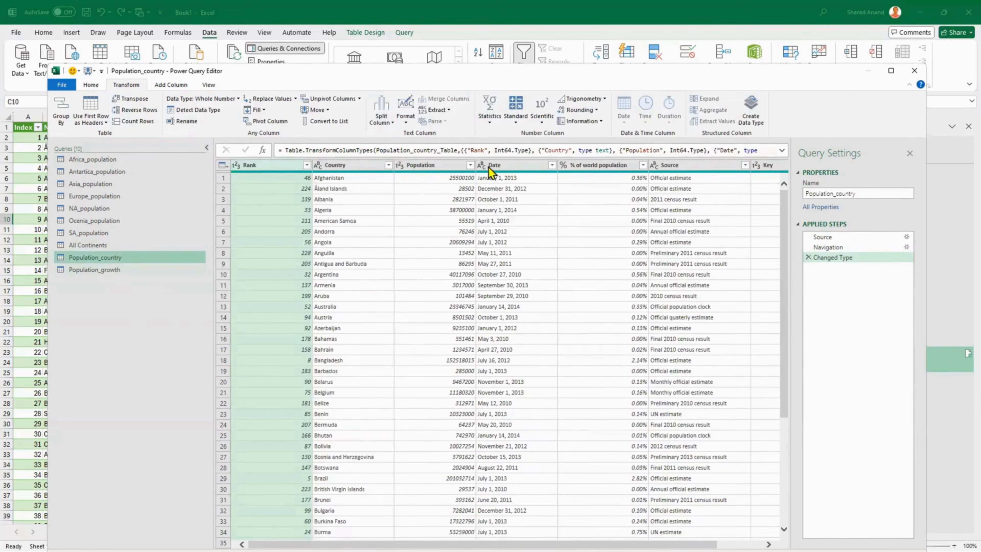
left_click(508, 168)
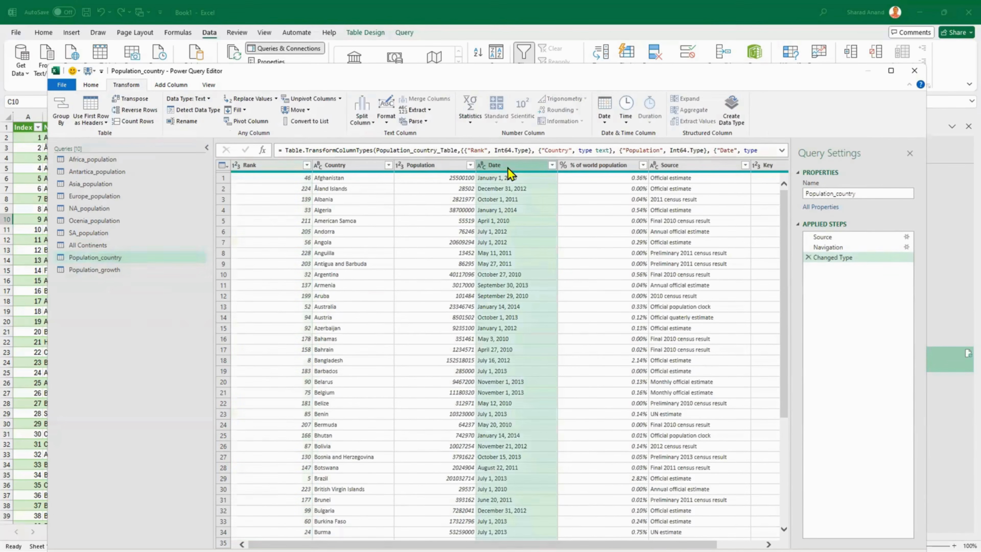
left_click(198, 110)
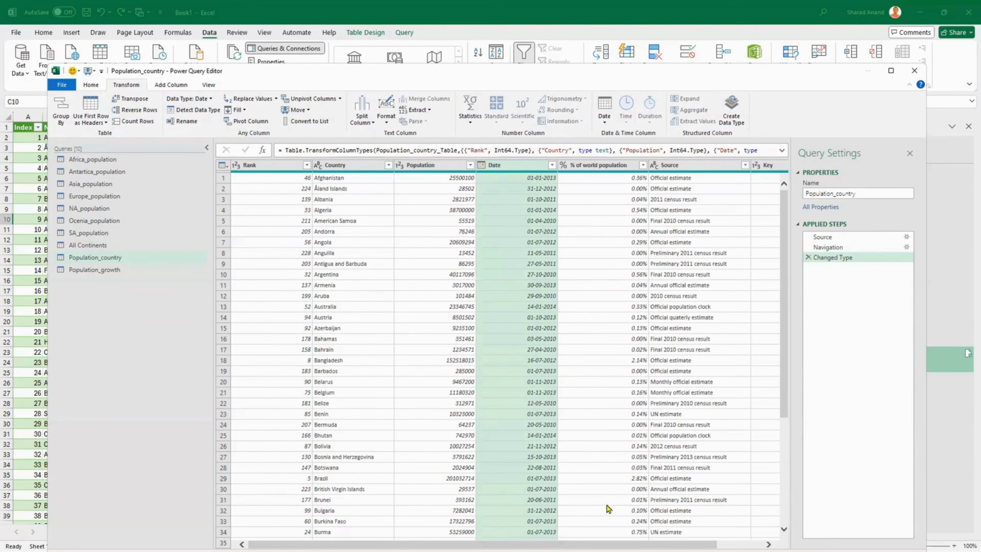
Step: Sort the Population_country rows by % of world population in descending order
scroll(599, 370, "right", 2)
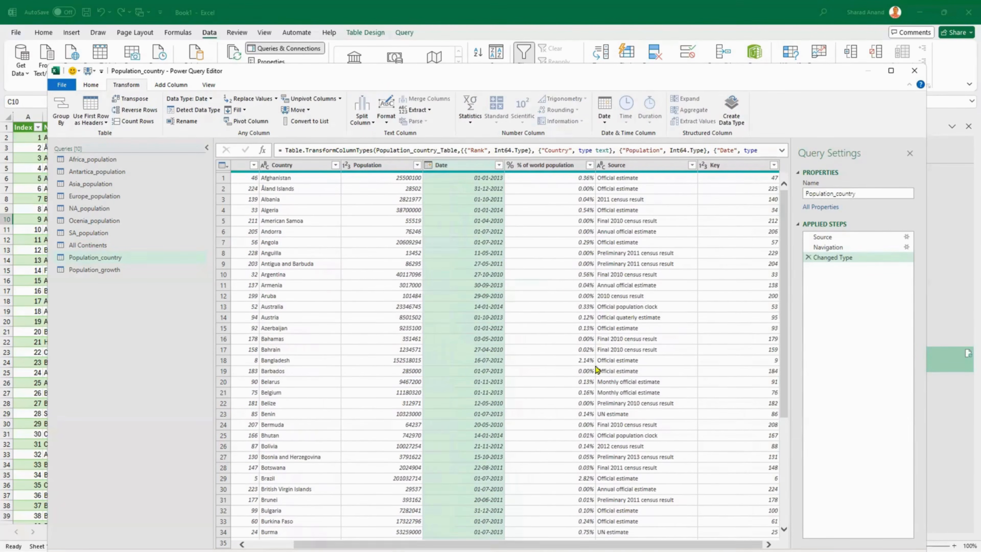
left_click(552, 170)
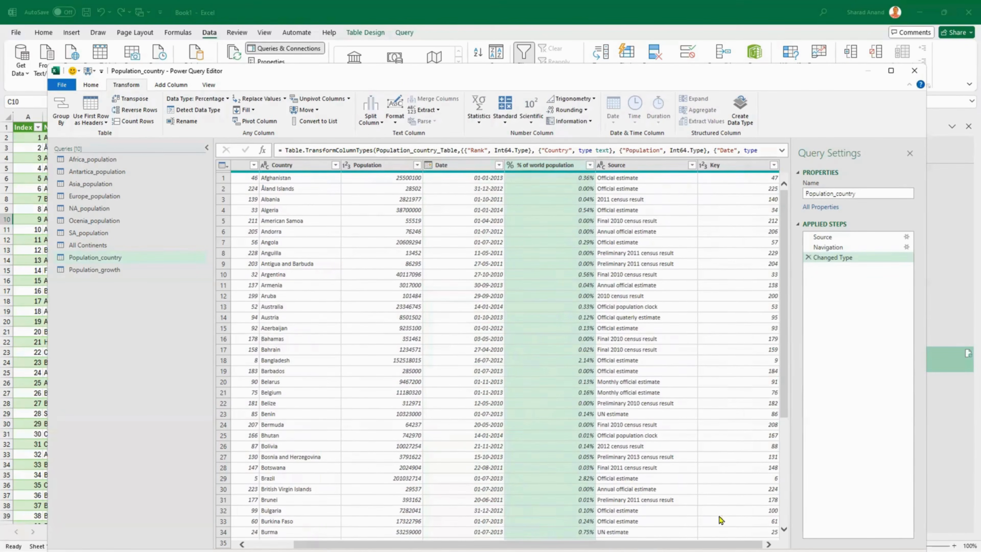
left_click(590, 165)
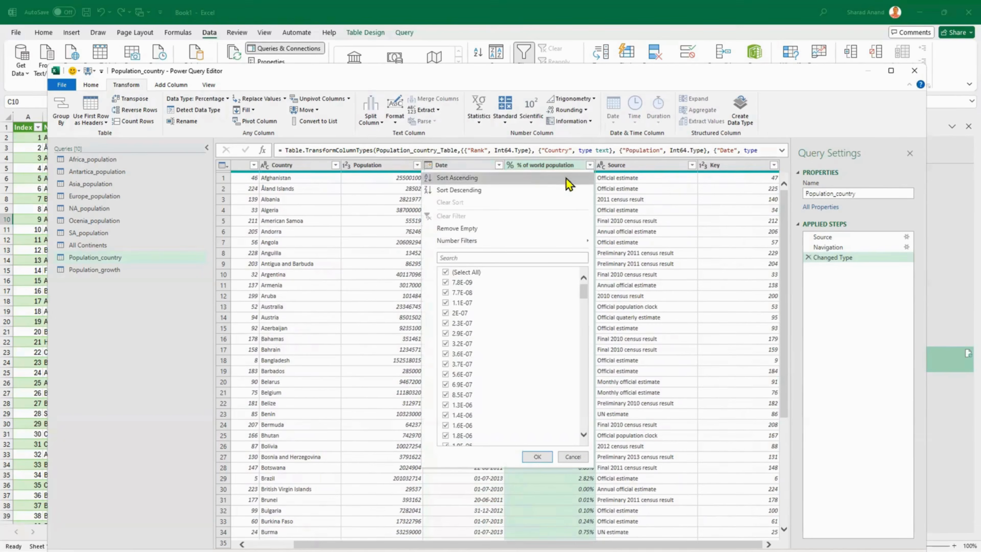
left_click(533, 190)
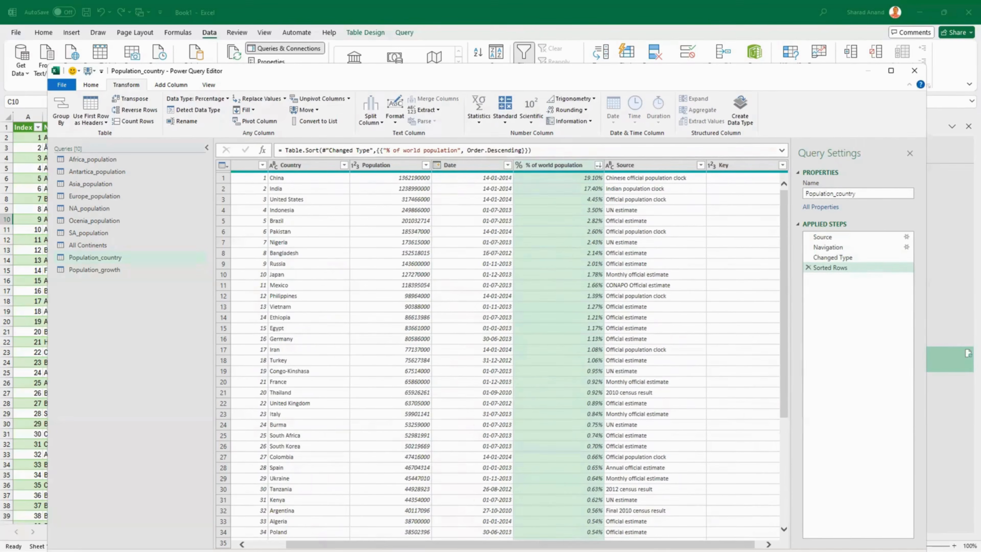
Step: Remove the Key and Source columns from the Population_country query
mouse_move(649, 545)
left_mouse_down()
mouse_move(659, 545)
mouse_move(613, 545)
mouse_move(658, 545)
left_mouse_up()
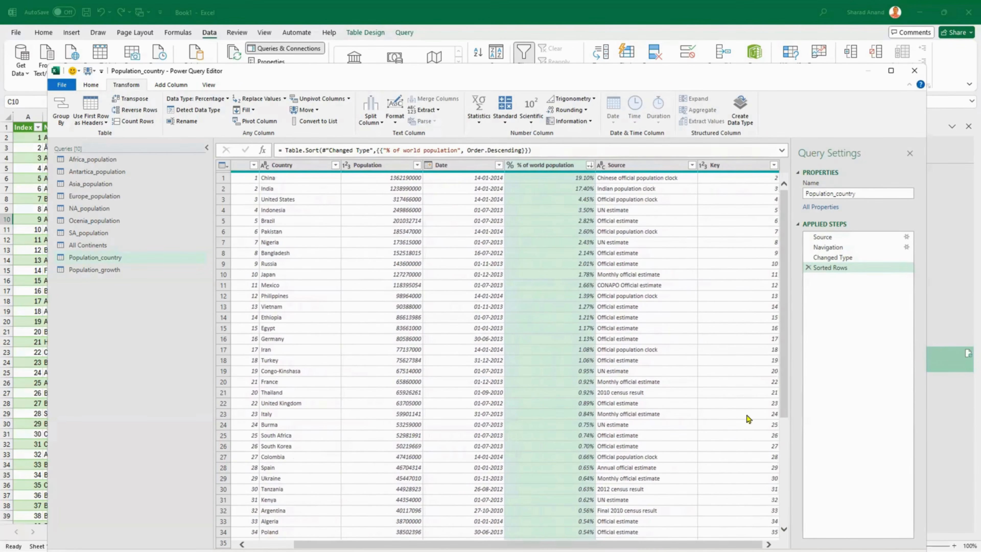
left_click(729, 170)
right_click(729, 170)
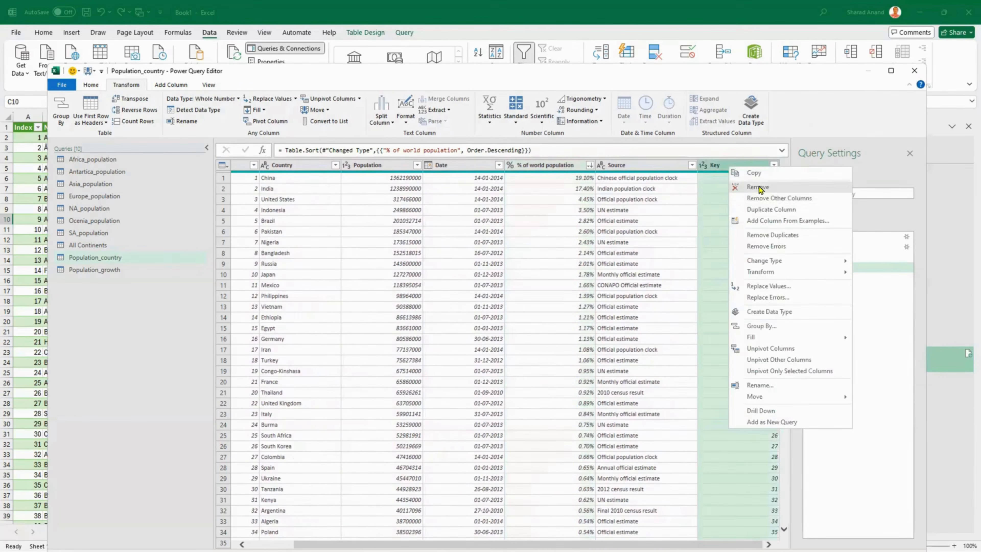
left_click(755, 187)
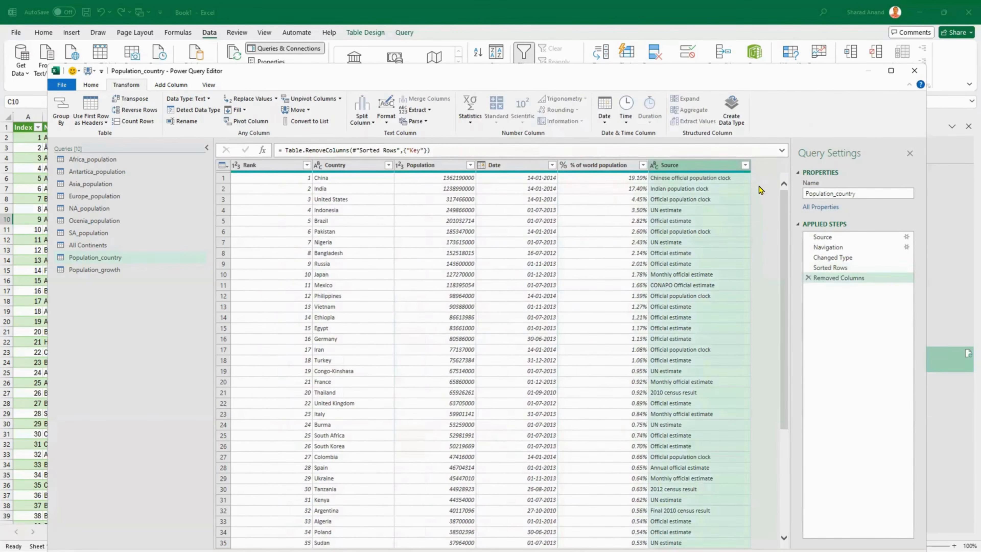
right_click(686, 161)
left_click(713, 182)
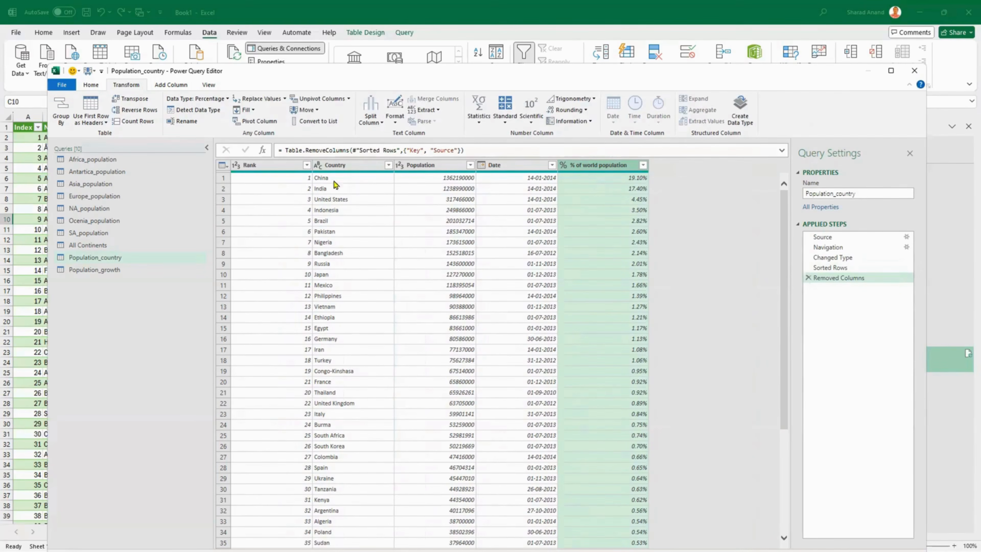
Step: Show the column profile for the Population growth rate (%) column of the Population_growth query
left_click(121, 271)
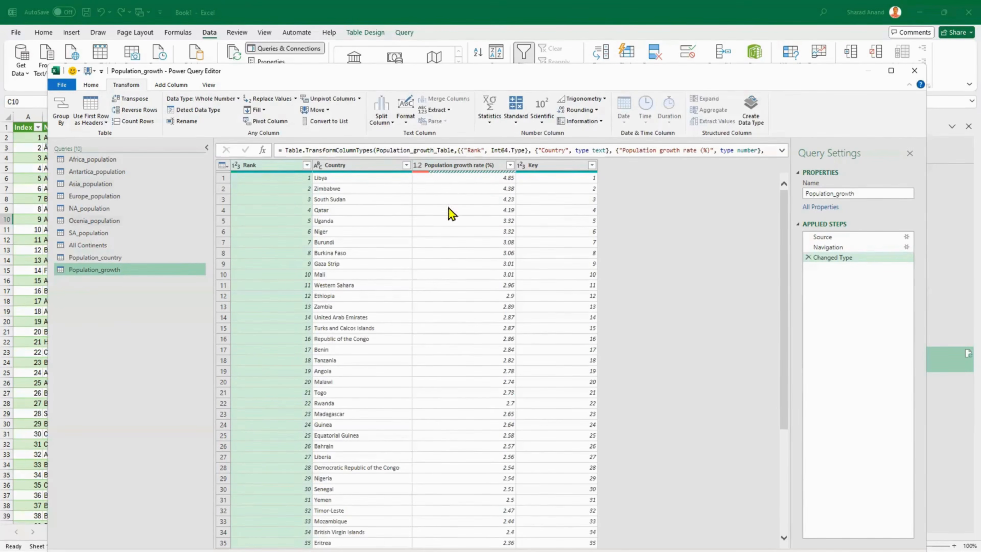
left_click(210, 85)
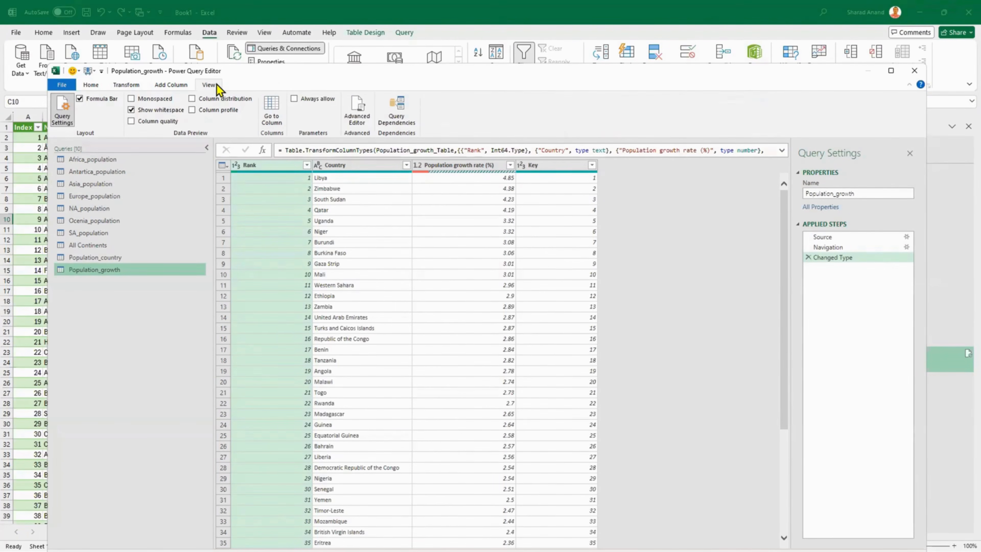
left_click(459, 166)
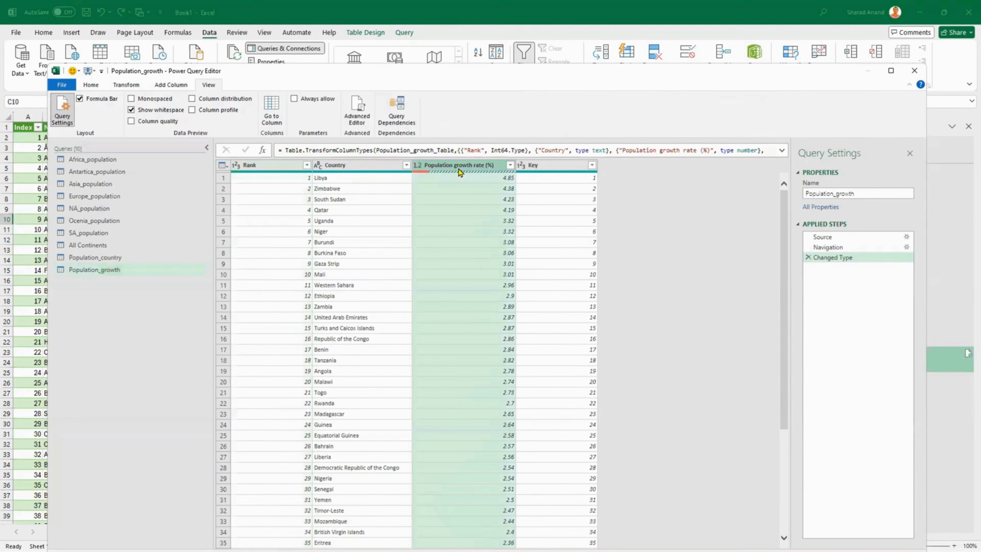
left_click(191, 110)
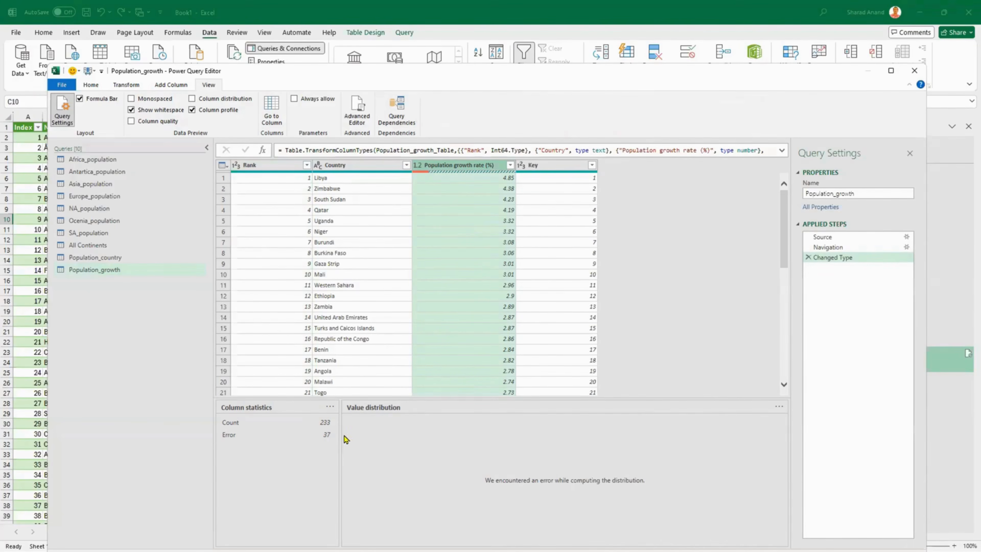
Step: Examine the column statistics and value distribution of the Country and Rank columns in Population_growth
left_click(354, 168)
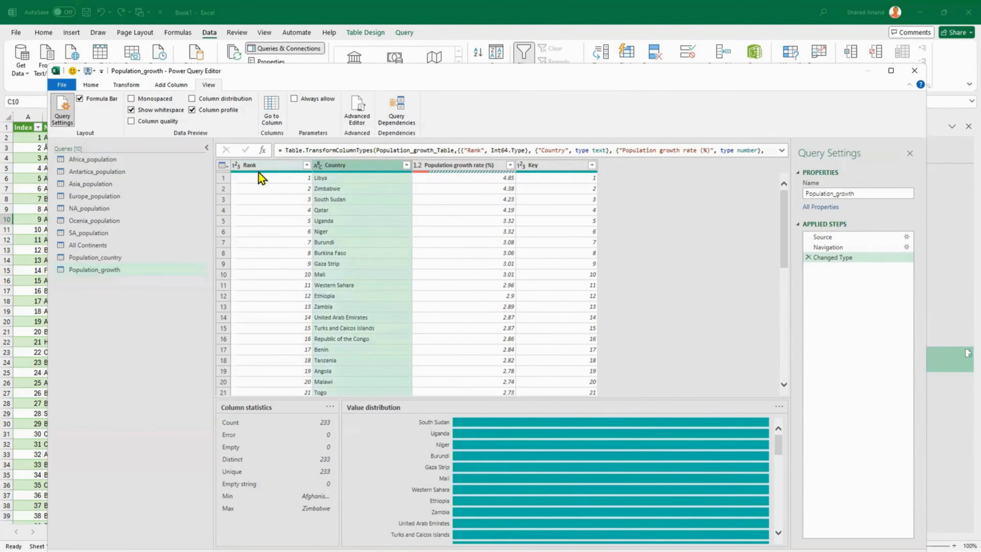
left_click(258, 165)
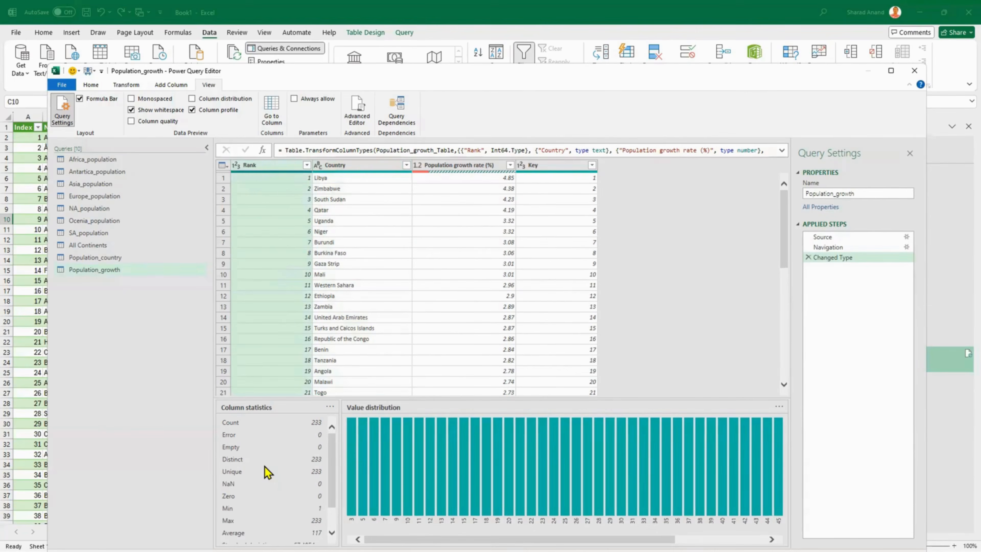
scroll(266, 471, "down", 2)
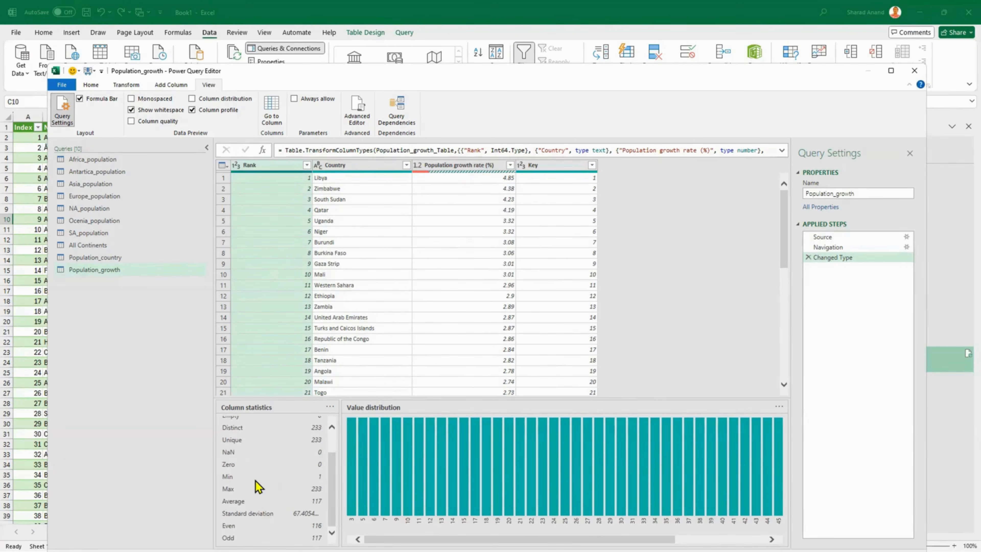
scroll(256, 457, "up", 2)
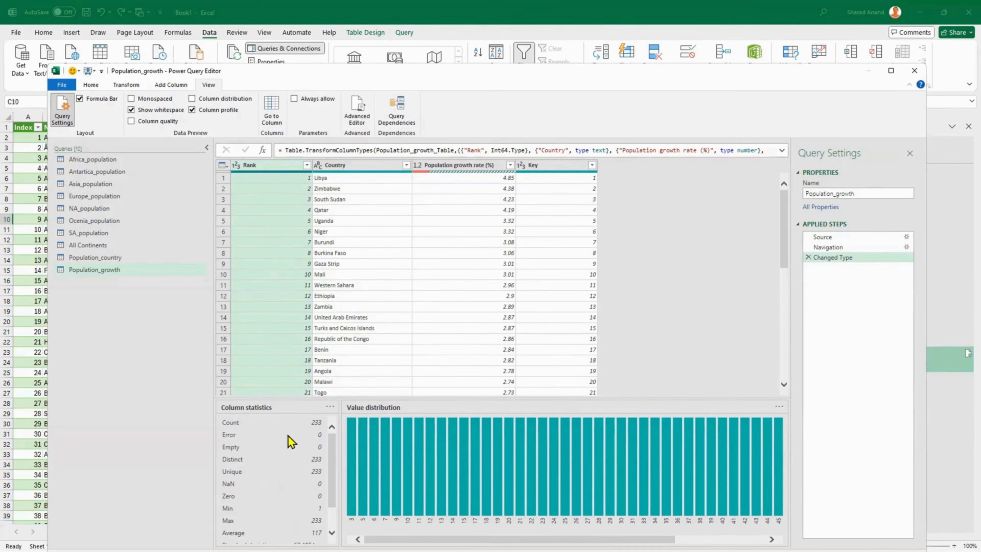
Step: Copy the Rank column's statistics and examine the filter, copy and grouping options of its value distribution
left_click(329, 407)
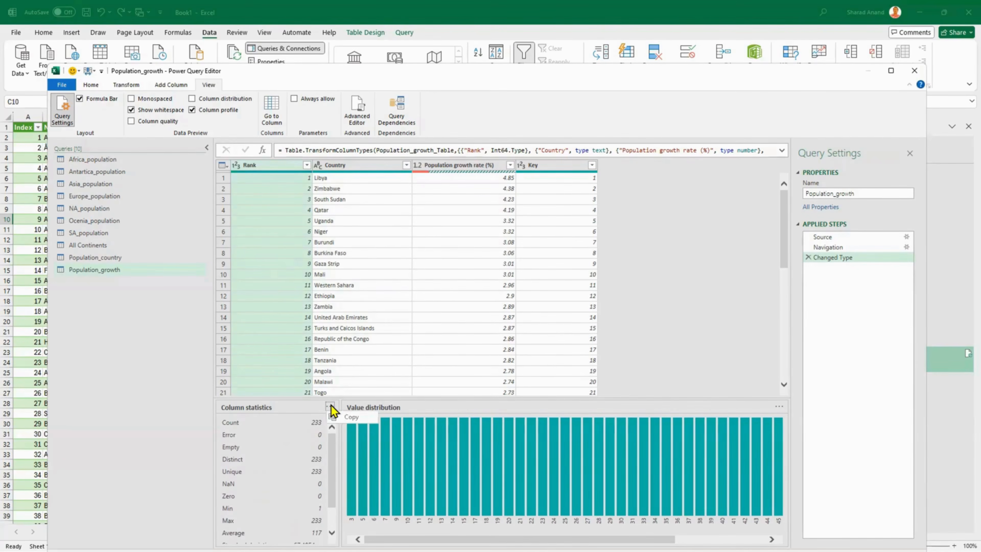
left_click(346, 418)
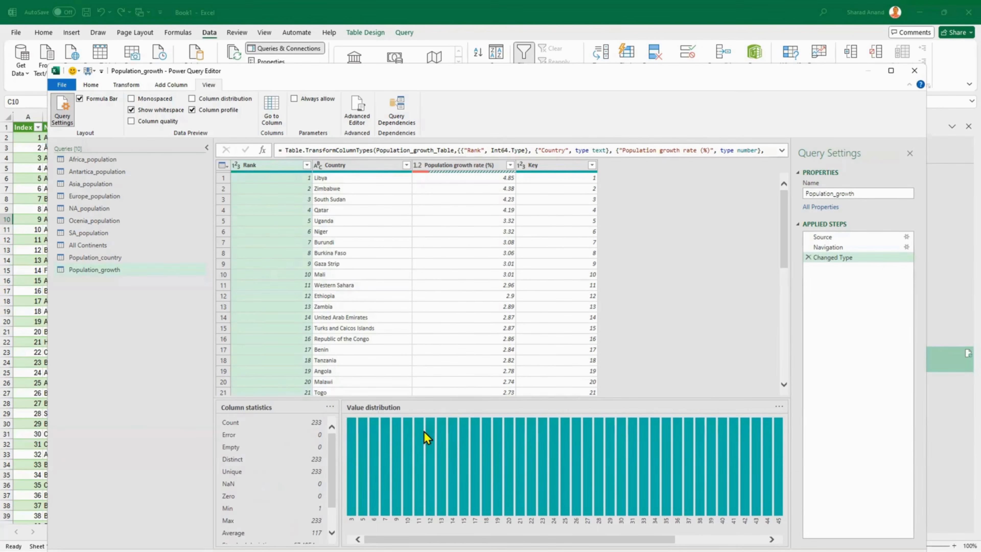
right_click(429, 427)
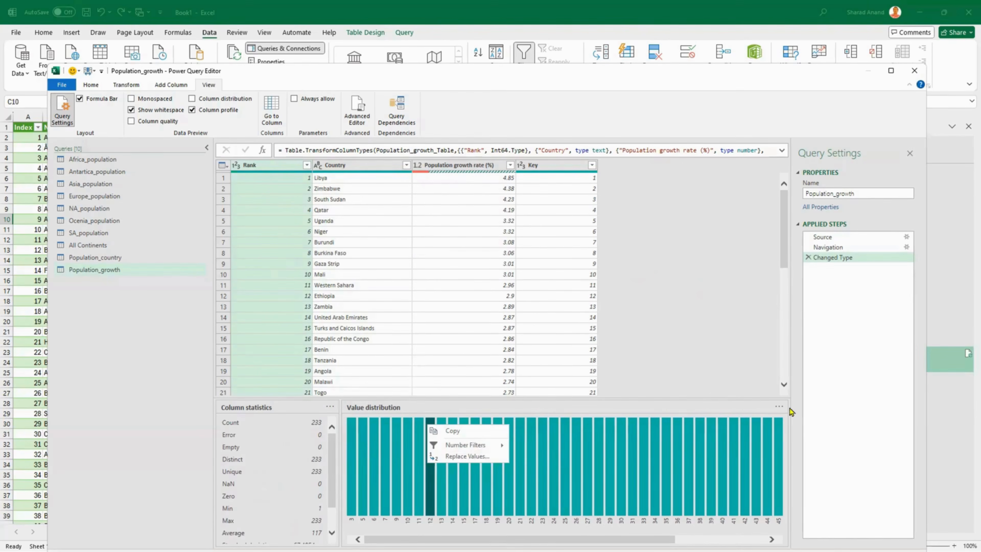
left_click(778, 409)
left_click(779, 408)
mouse_move(804, 429)
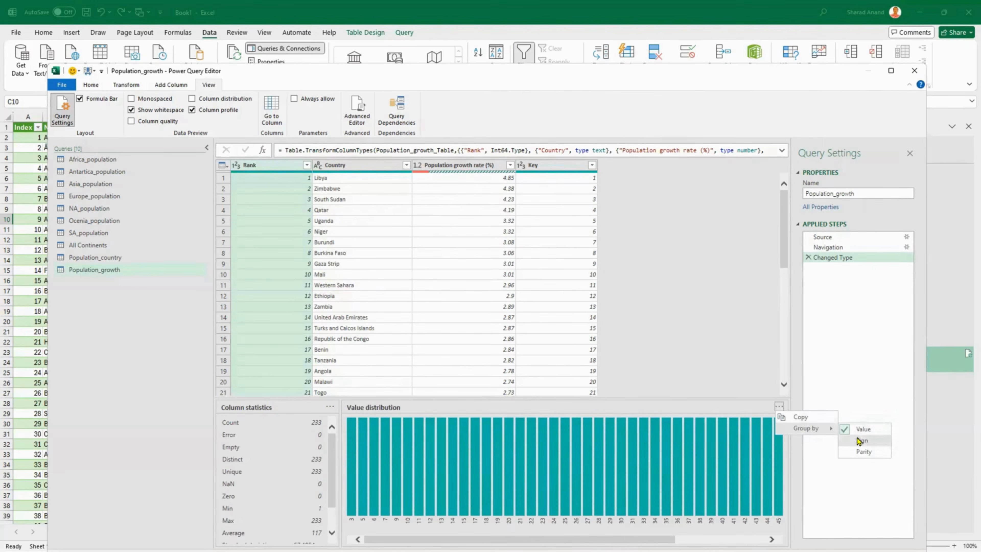
left_click(679, 209)
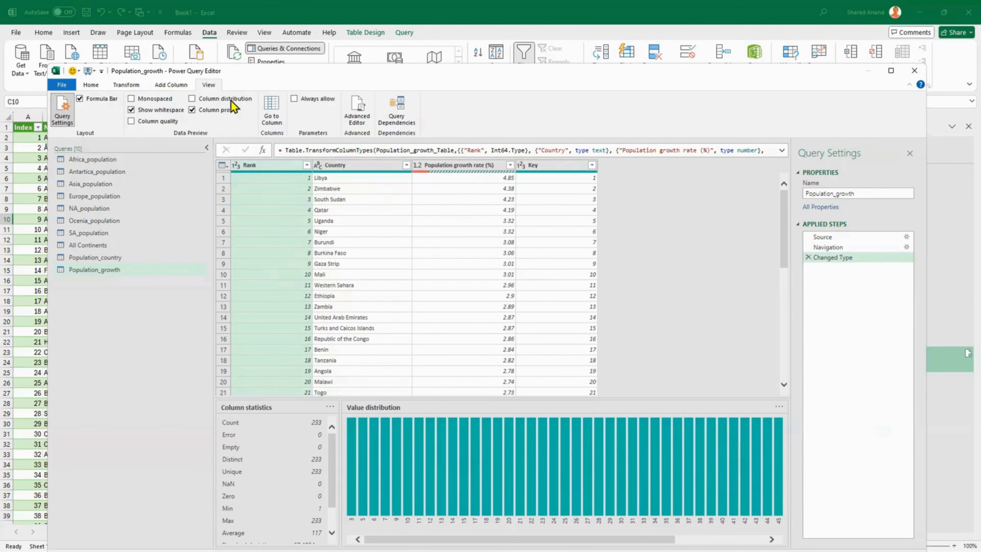
Step: Turn off the column profile, and view the column distribution of Population_growth before hiding it again
left_click(224, 111)
left_click(225, 102)
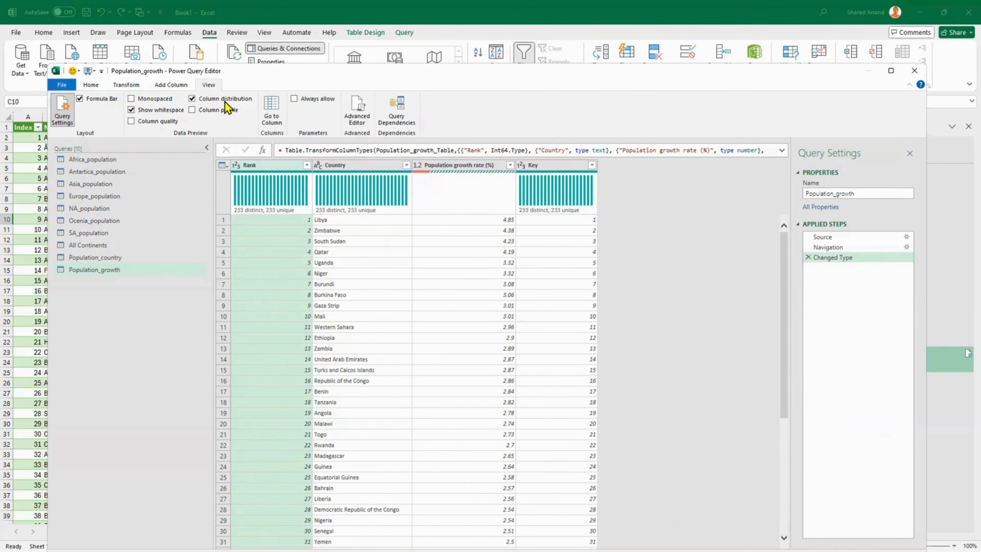
left_click(192, 99)
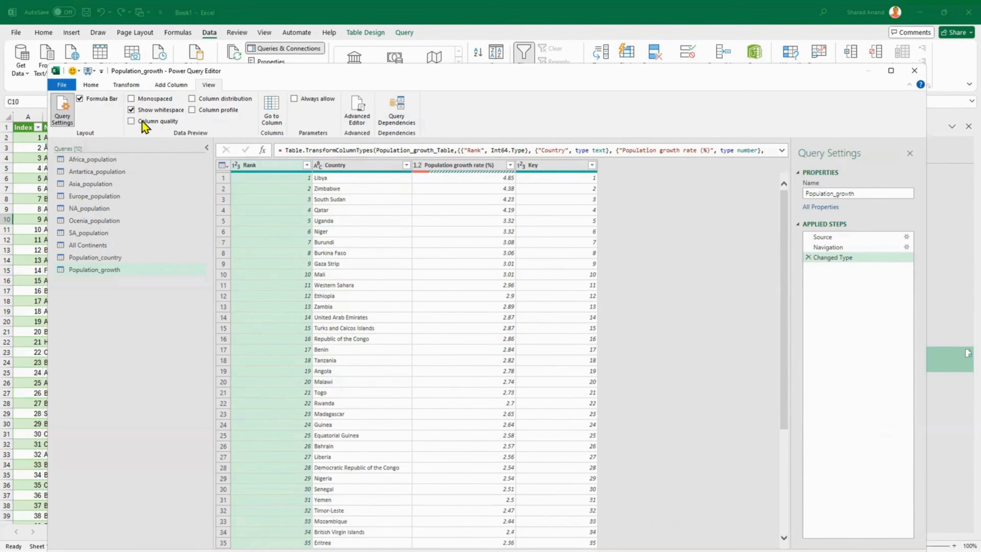
Step: Show column quality for Population_growth and examine the error-handling options of the Population growth rate (%) column
left_click(142, 122)
mouse_move(291, 196)
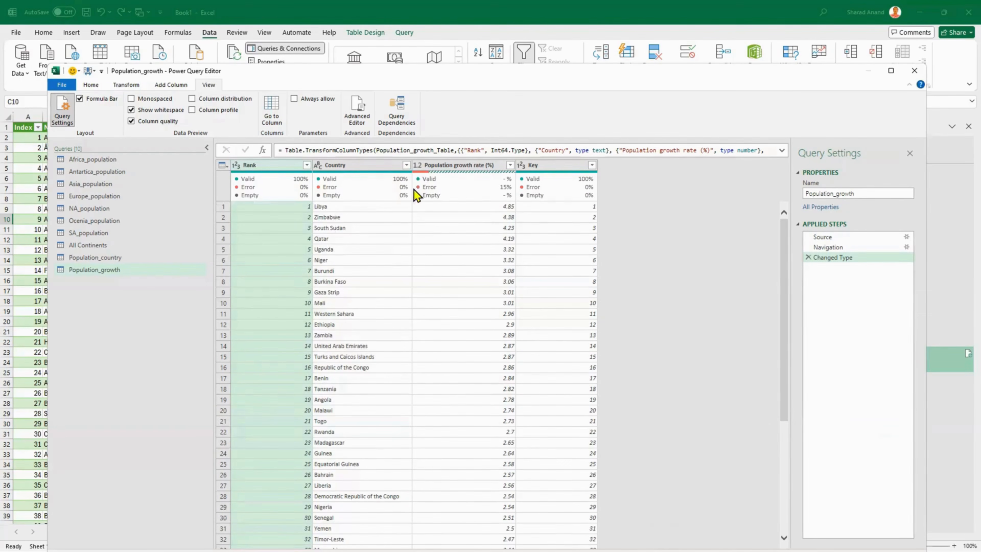
mouse_move(463, 183)
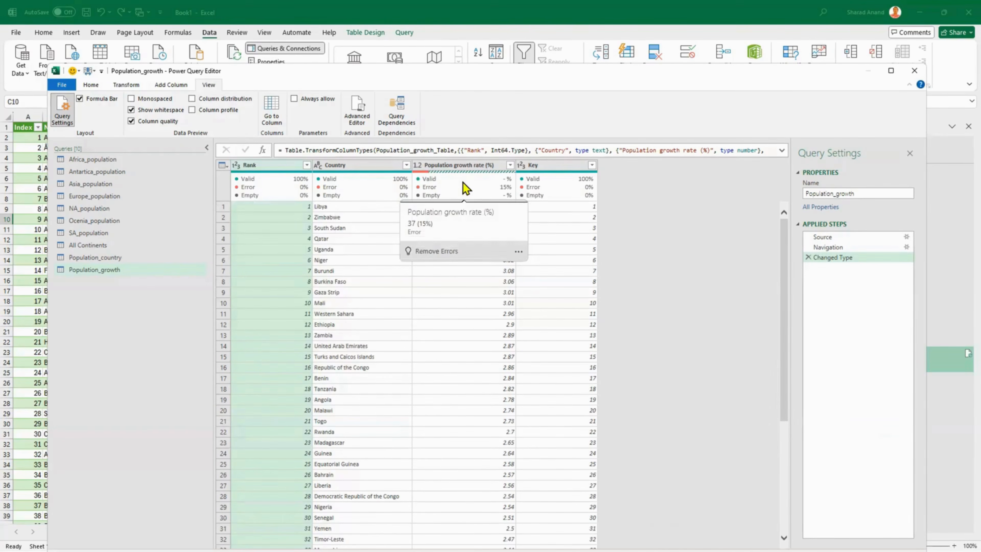
left_click(519, 252)
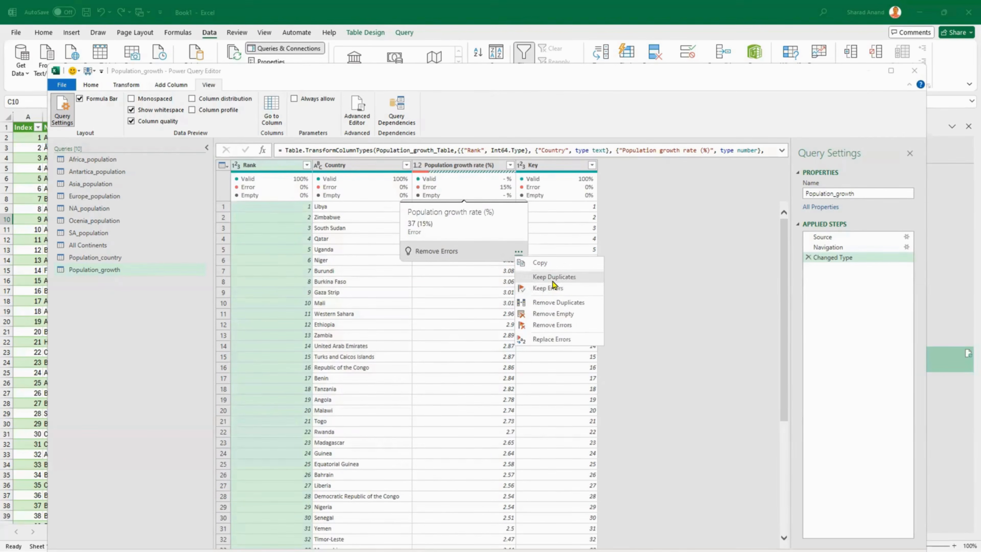
left_click(671, 305)
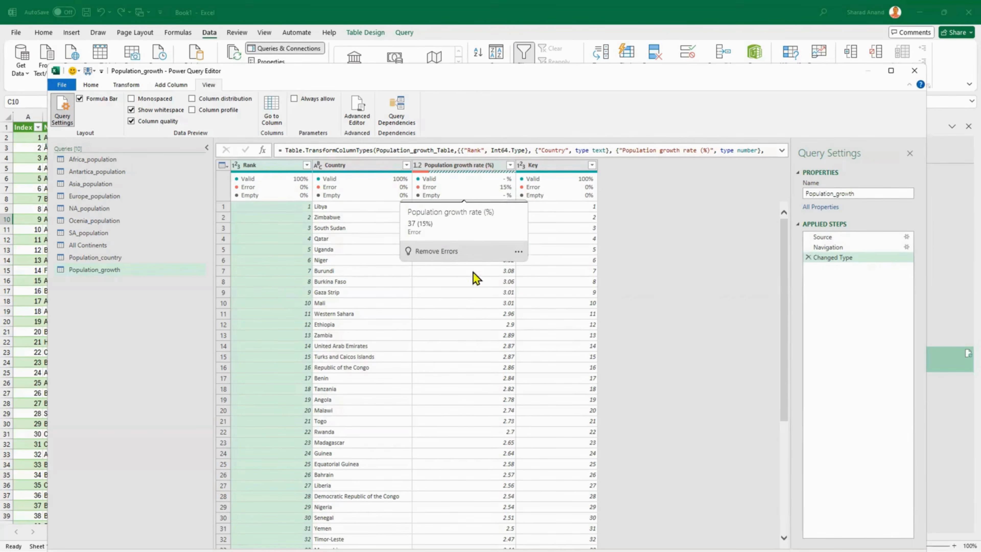
Step: Examine which countries have errors in the Population growth rate (%) column
scroll(459, 345, "down", 5)
scroll(460, 346, "down", 19)
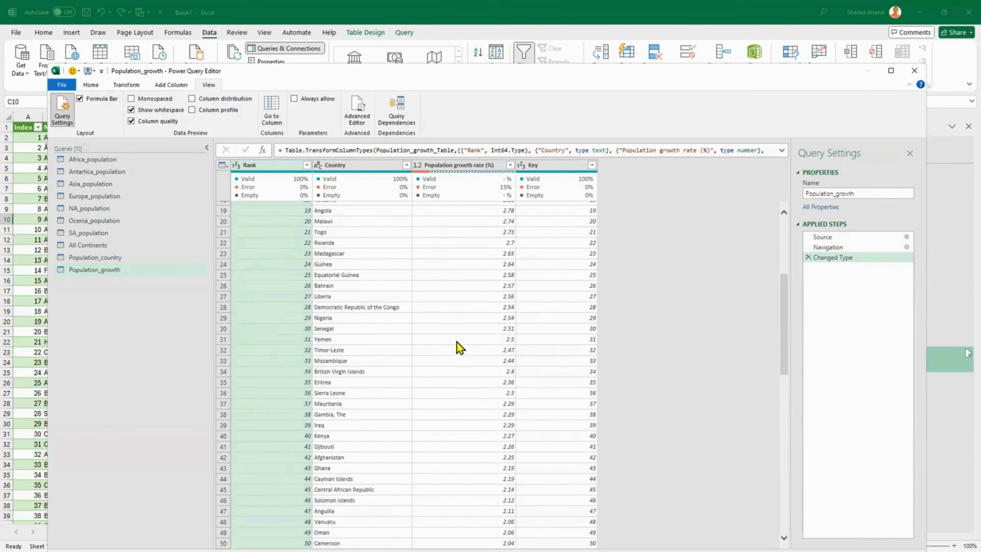
scroll(460, 347, "down", 20)
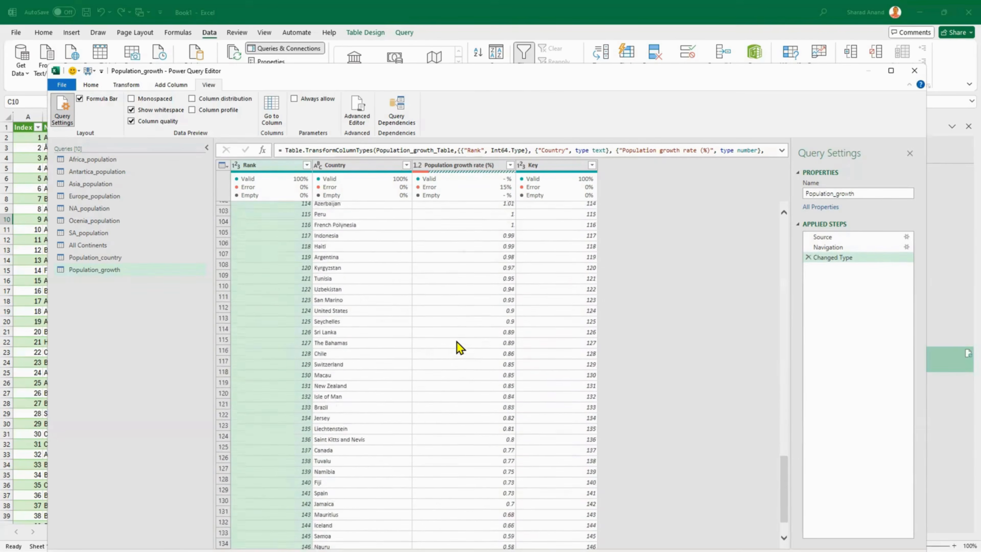
scroll(460, 347, "down", 10)
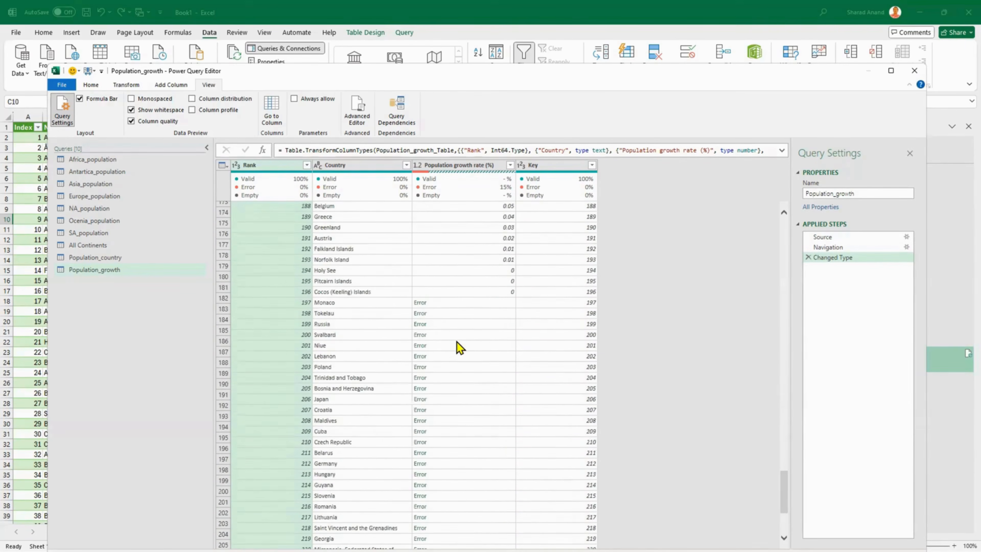
scroll(457, 342, "down", 5)
scroll(457, 341, "up", 5)
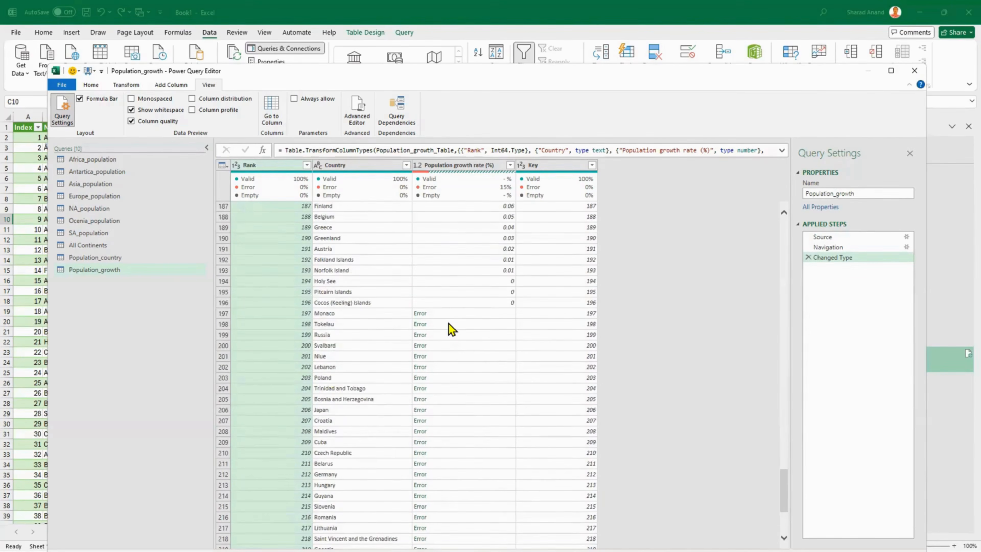
scroll(452, 329, "down", 4)
scroll(452, 330, "up", 10)
scroll(452, 329, "up", 7)
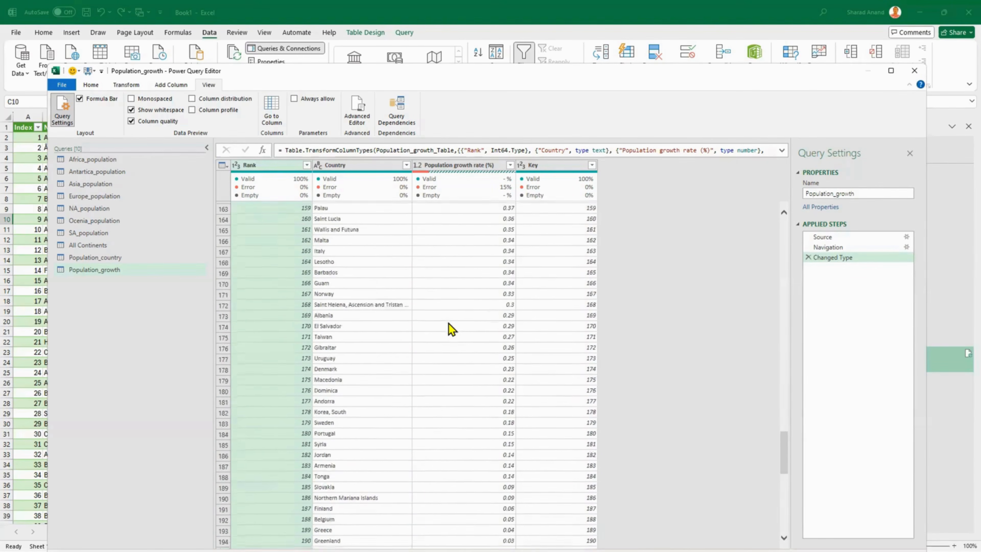
Step: Delete the Changed Type step from Population_growth and inspect the original growth rates of the countries that had errors
left_click(808, 257)
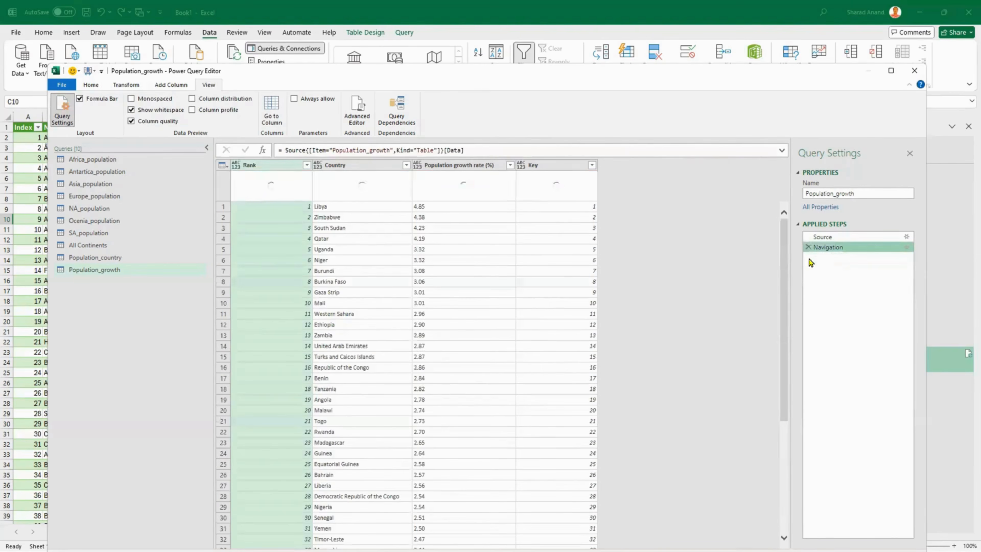
scroll(449, 326, "down", 20)
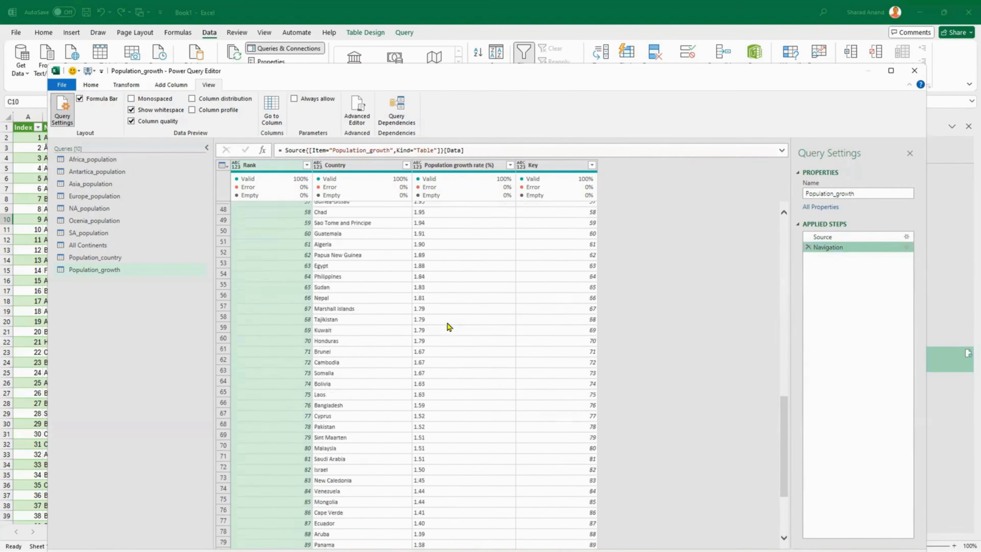
scroll(449, 329, "down", 15)
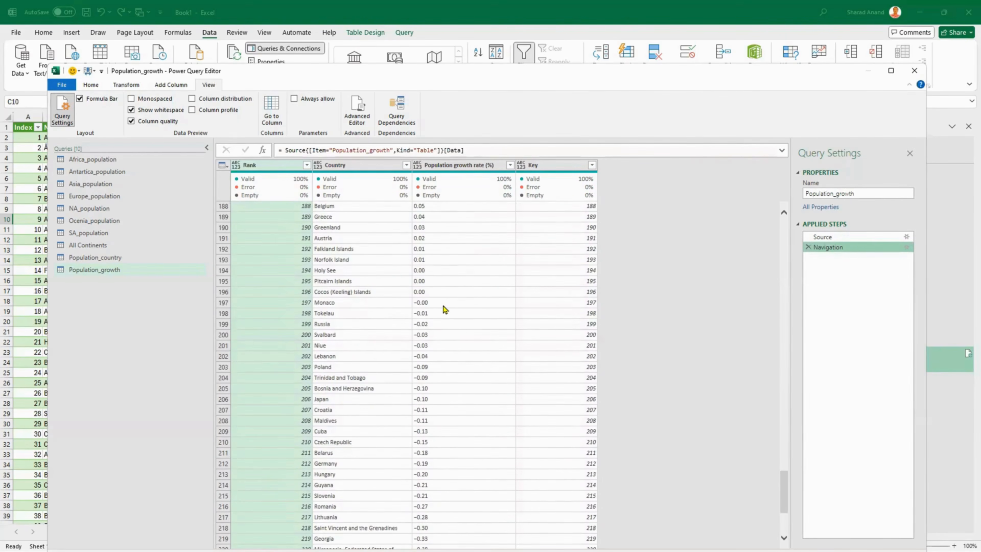
scroll(443, 305, "down", 5)
scroll(444, 306, "up", 5)
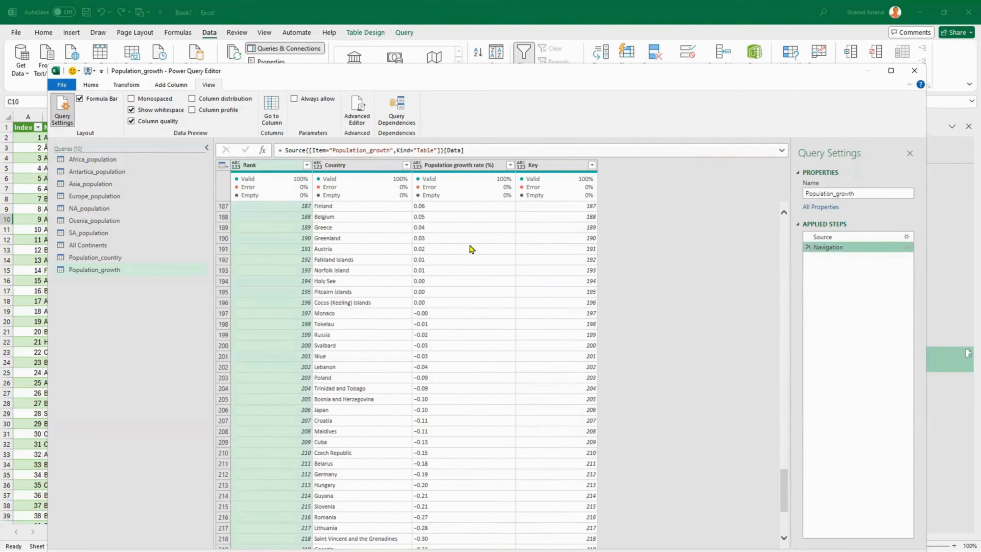
scroll(471, 314, "down", 3)
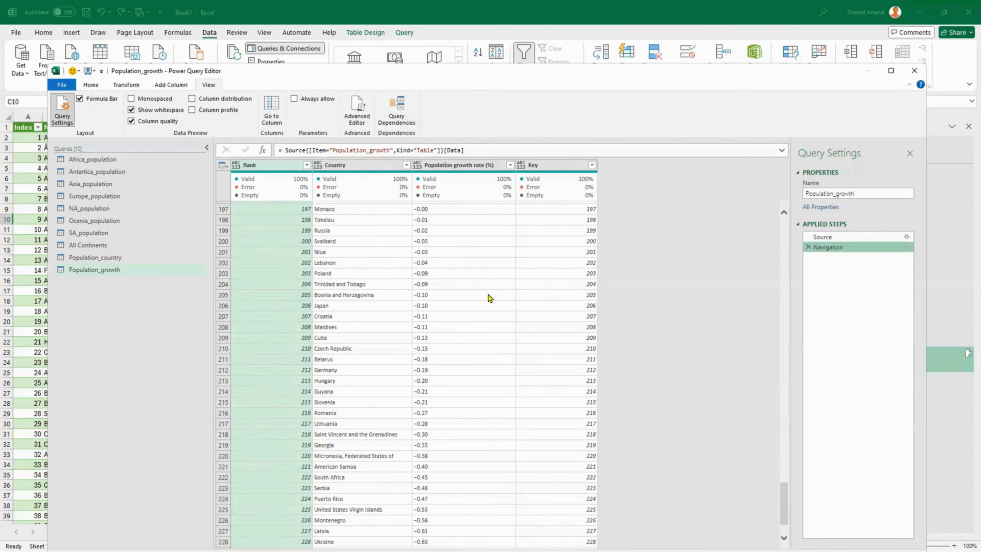
scroll(487, 300, "up", 3)
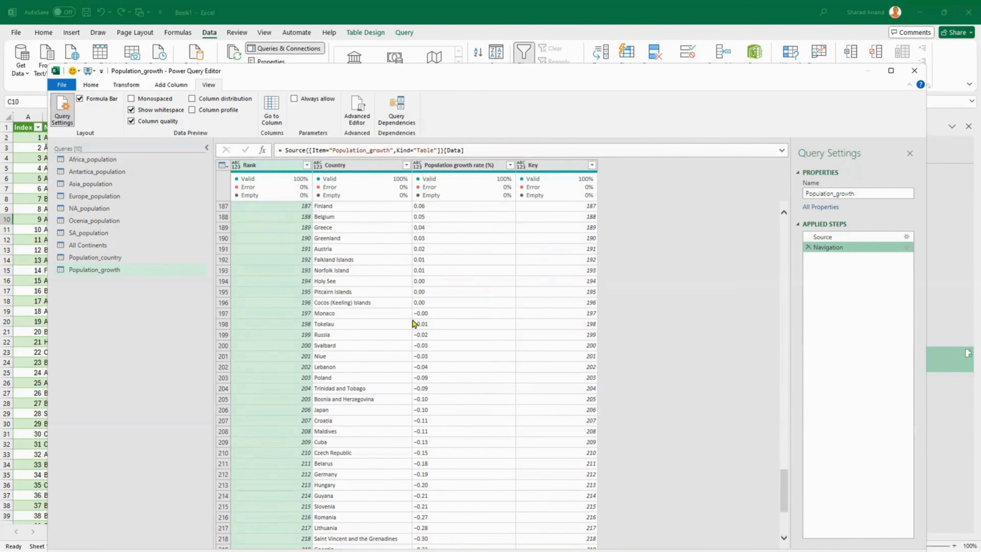
Step: Replace the long minus sign "−" with a standard hyphen "-" in the Population growth rate (%) column
left_click(432, 316)
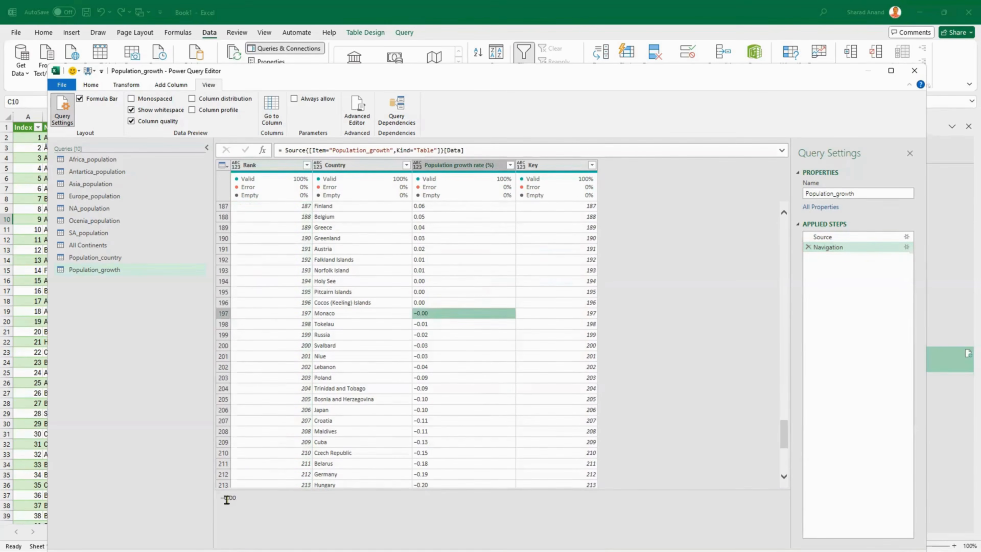
left_click(224, 499)
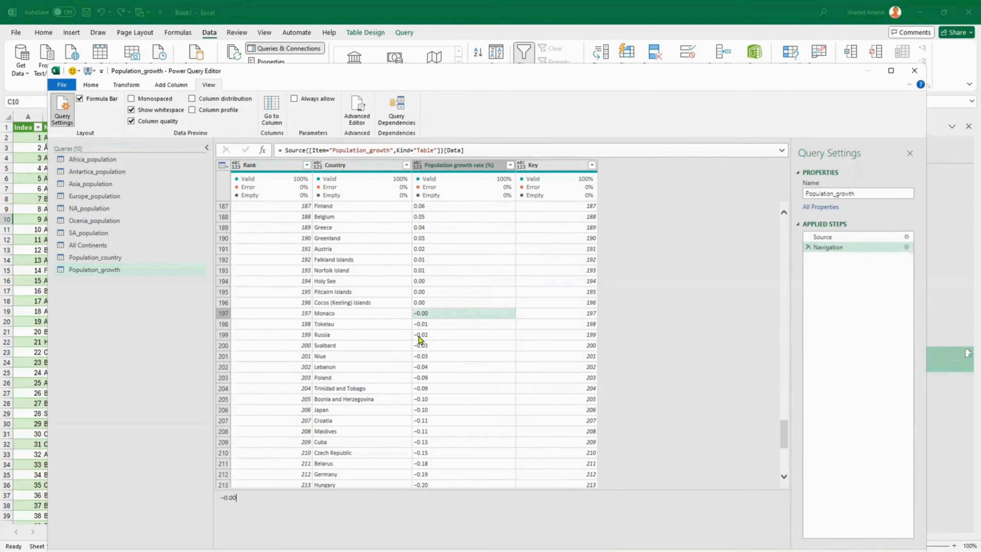
right_click(439, 315)
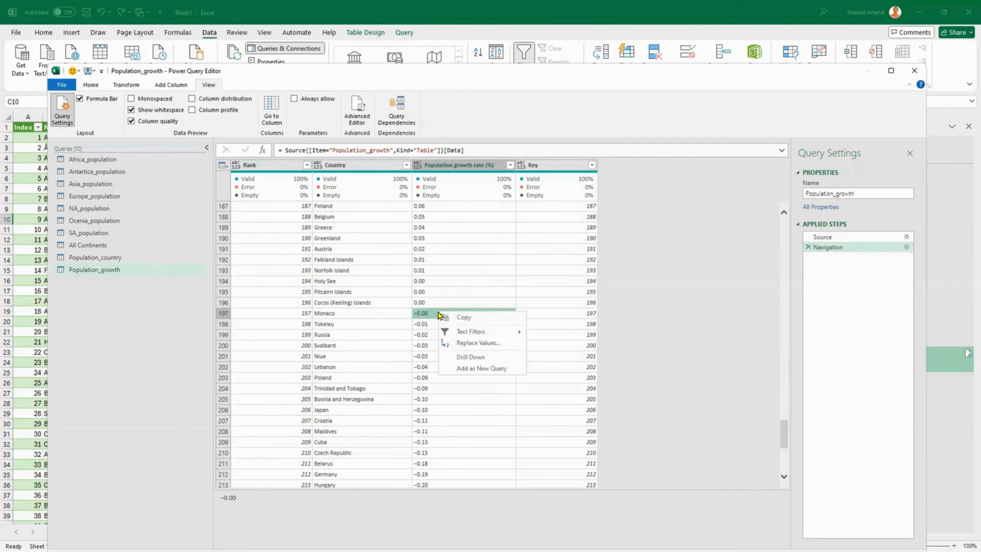
left_click(472, 344)
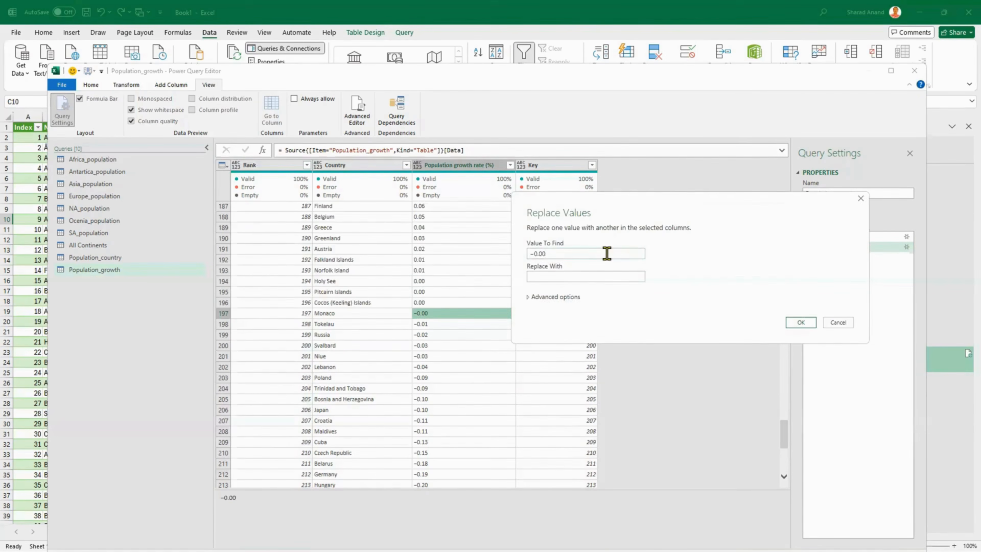
key("BackSpace")
key("BackSpace")
key("BackSpace")
key("BackSpace")
left_click(801, 324)
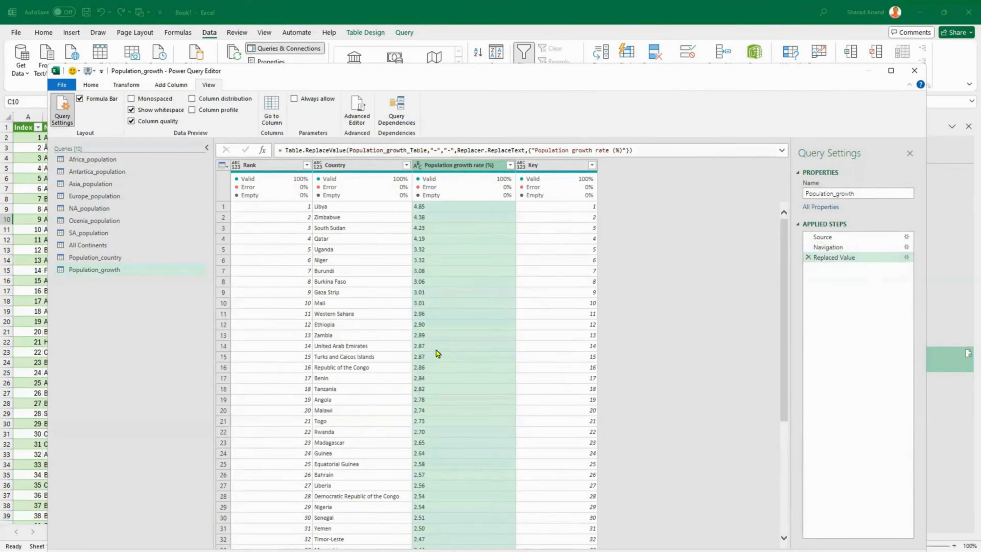
Step: Check the replaced negative values and detect the data type of the Population growth rate (%) column
scroll(452, 312, "down", 20)
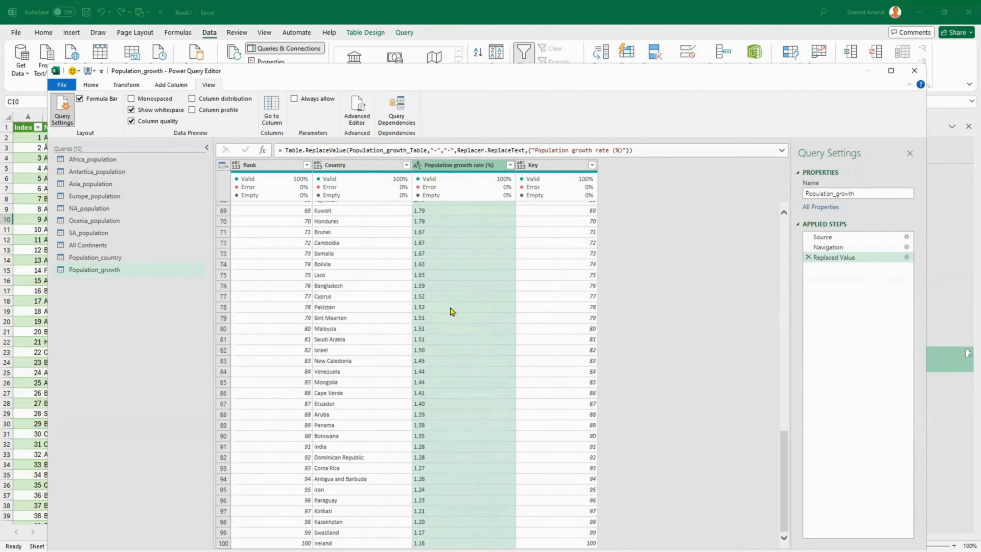
scroll(452, 312, "down", 20)
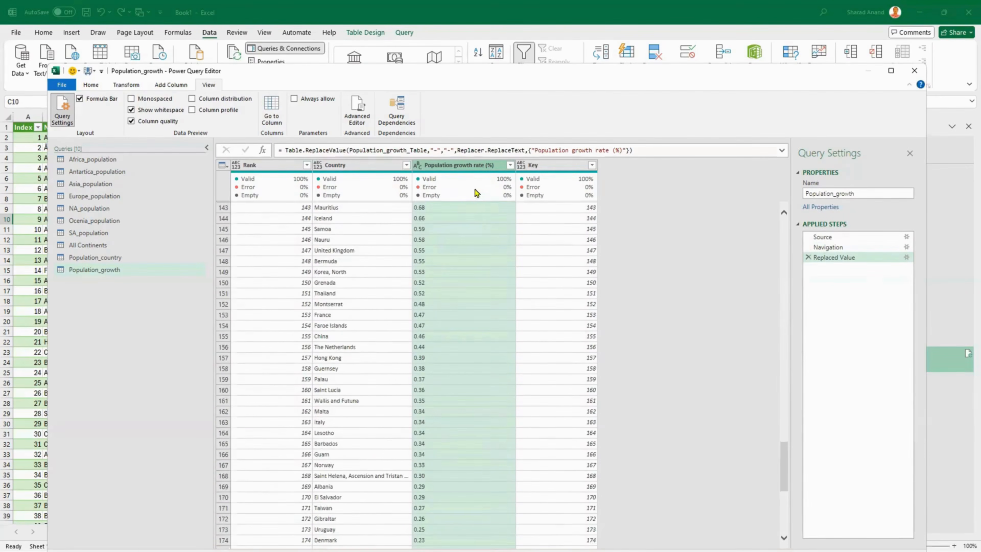
scroll(437, 279, "down", 17)
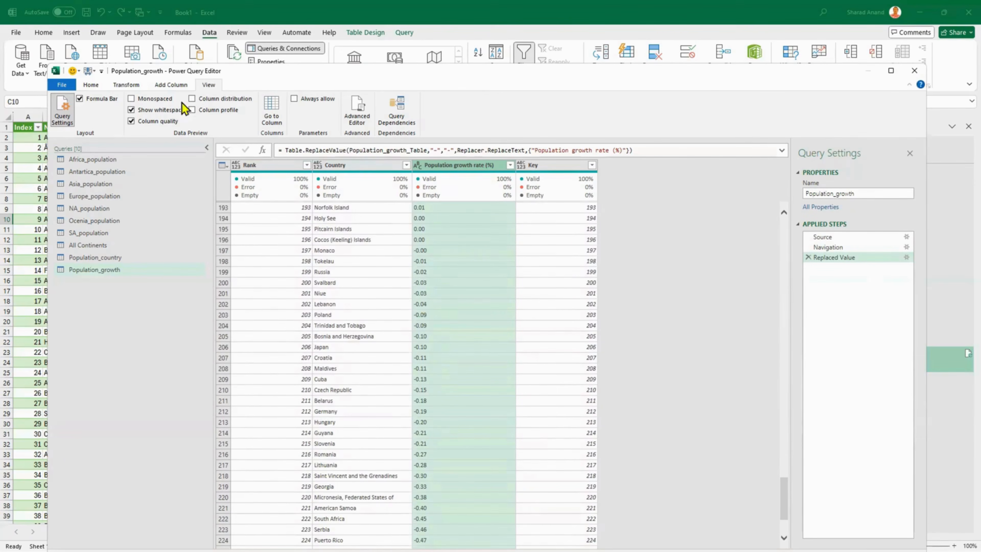
left_click(139, 85)
left_click(189, 110)
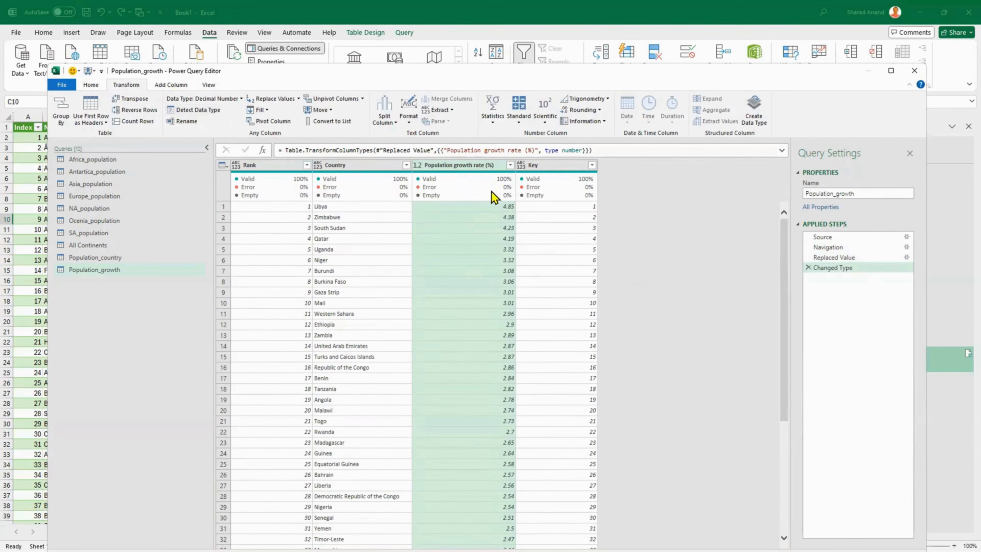
mouse_move(495, 196)
scroll(392, 298, "down", 1)
scroll(392, 297, "up", 1)
Step: Hide column quality while viewing Population_country, and preview its data in monospaced font before restoring the normal font
left_click(117, 259)
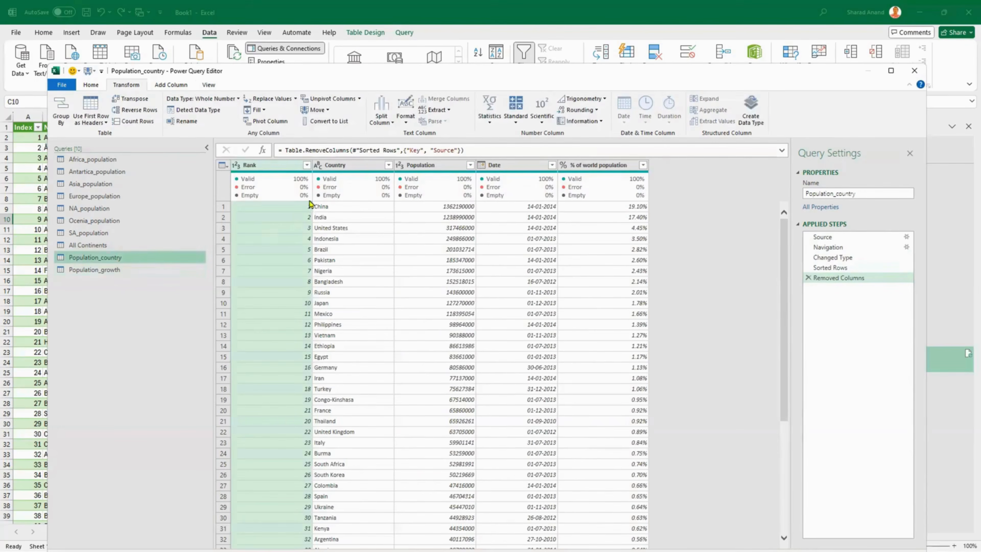
left_click(209, 85)
left_click(155, 121)
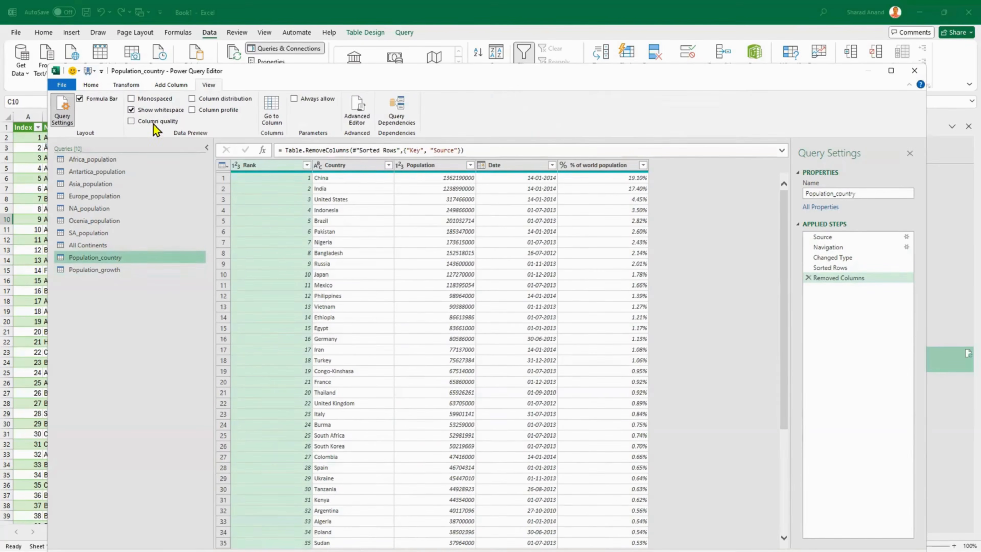
left_click(163, 101)
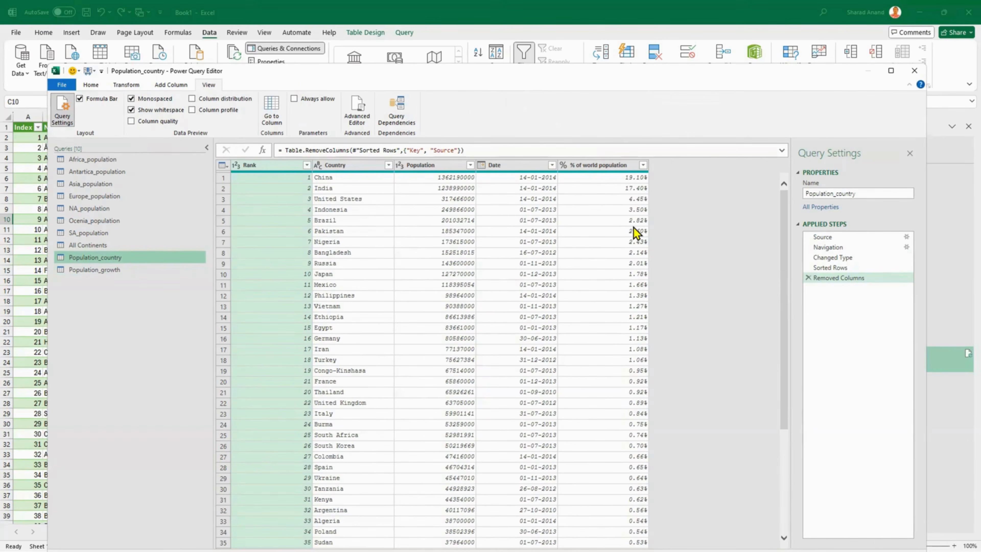
left_click(155, 100)
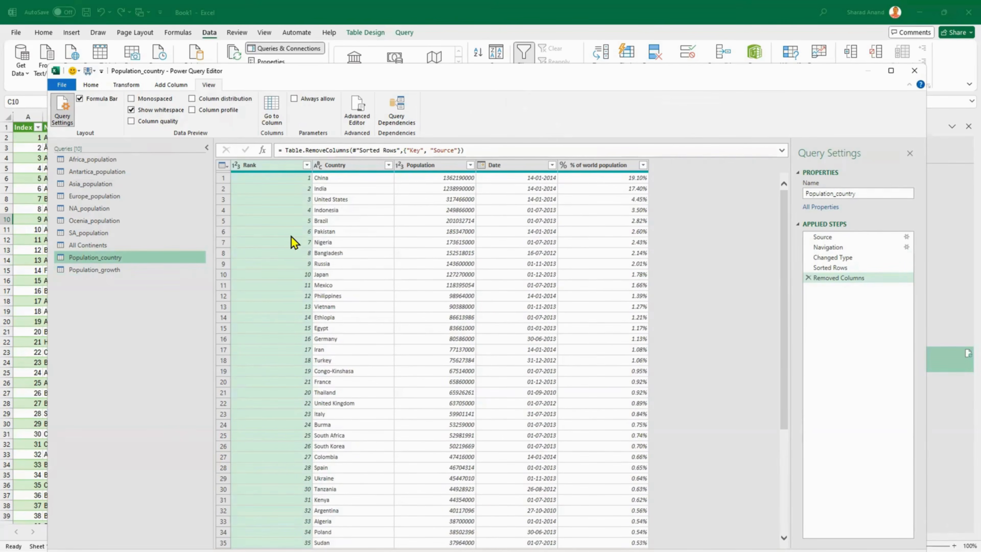
Step: Review the columns and rows of the Population_growth, Population_country and All Continents queries
left_click(125, 269)
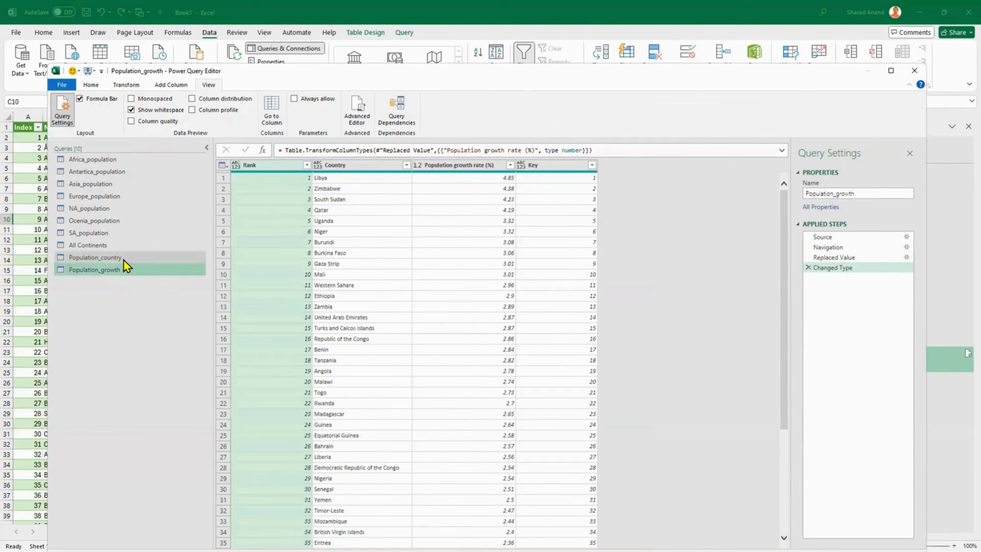
left_click(124, 259)
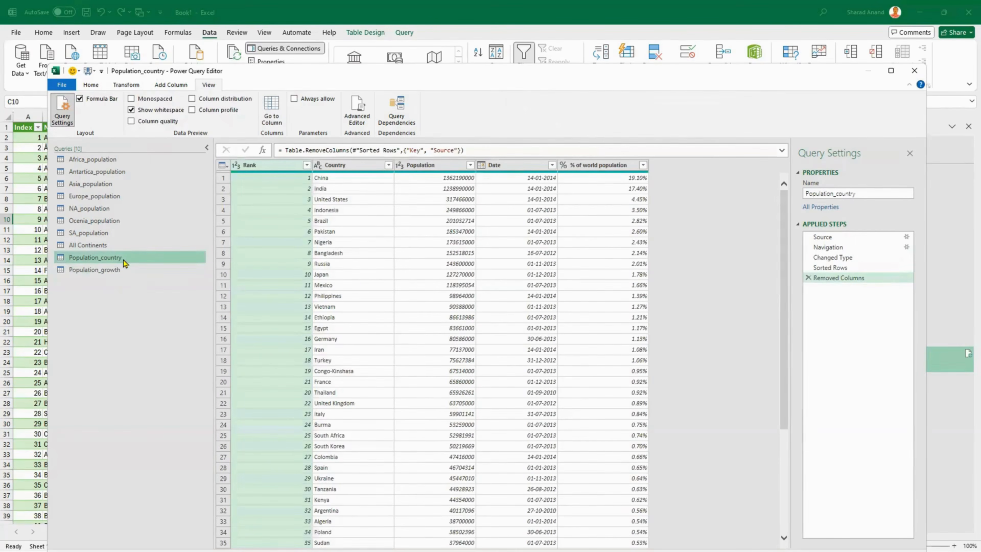
left_click(125, 268)
left_click(120, 248)
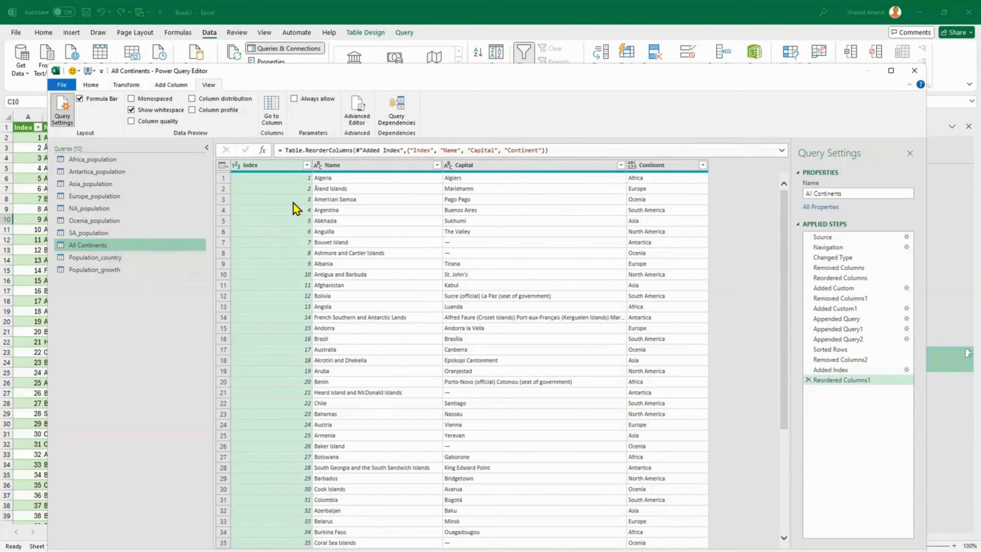
scroll(385, 329, "down", 20)
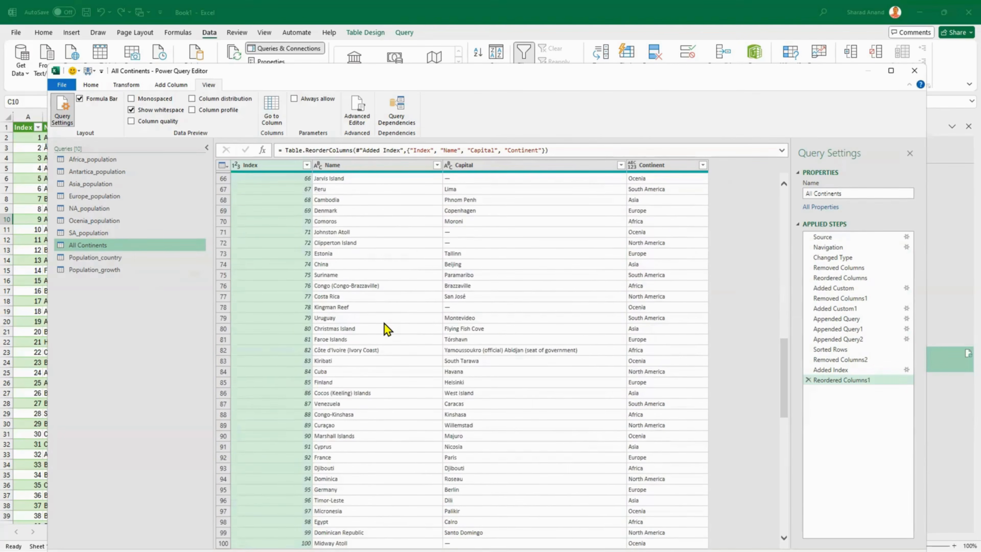
scroll(385, 328, "up", 20)
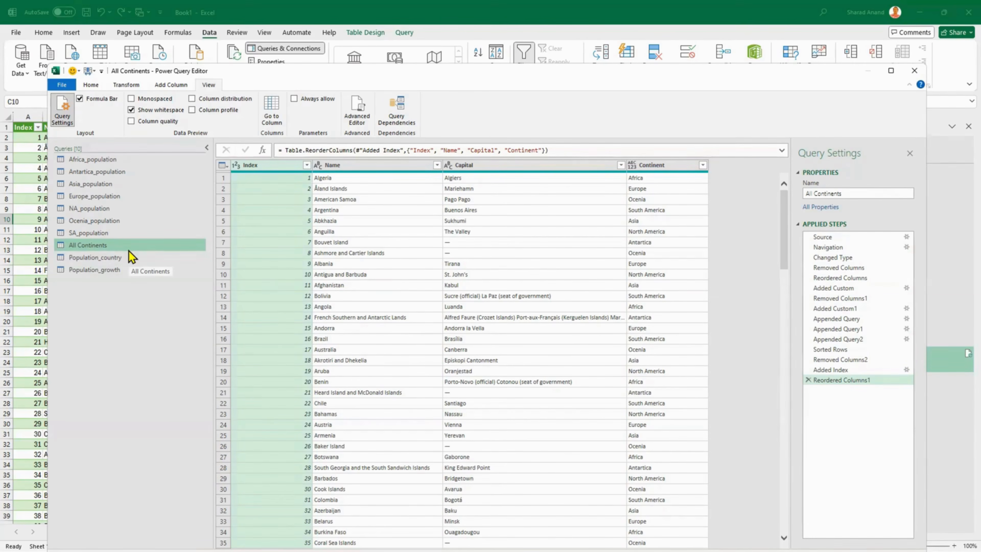
left_click(129, 258)
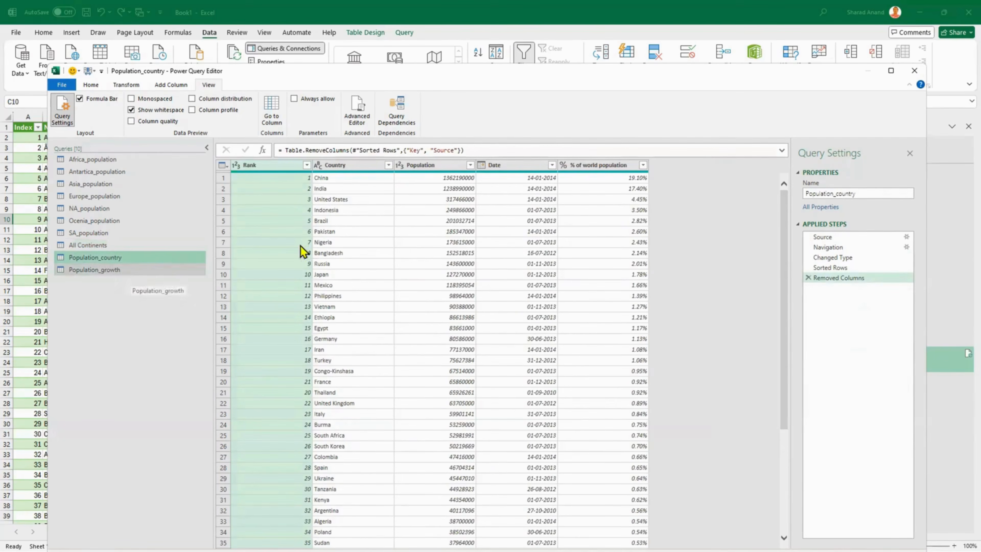
left_click(512, 164)
right_click(515, 168)
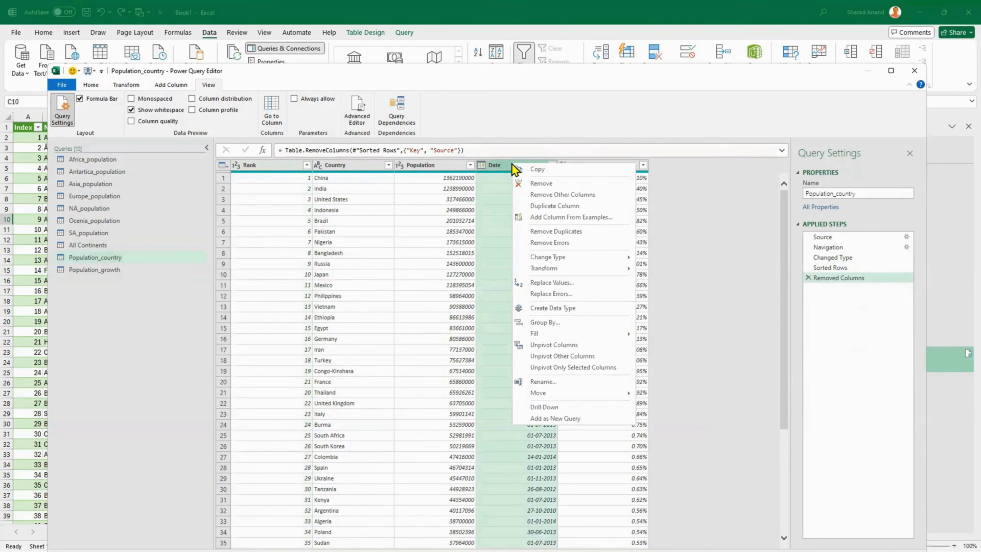
left_click(463, 202)
left_click(463, 200)
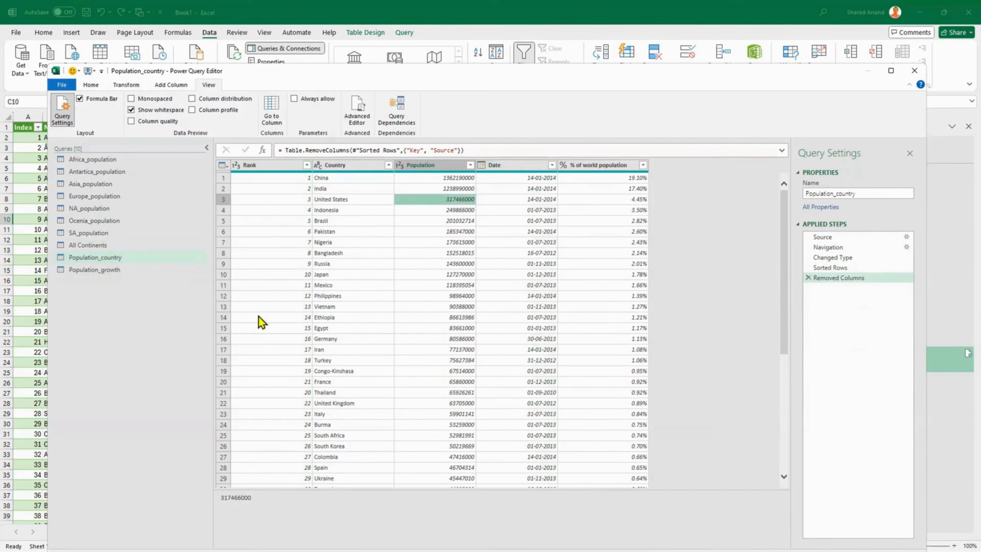
Step: Remove the Key column from the Population_growth query
left_click(84, 272)
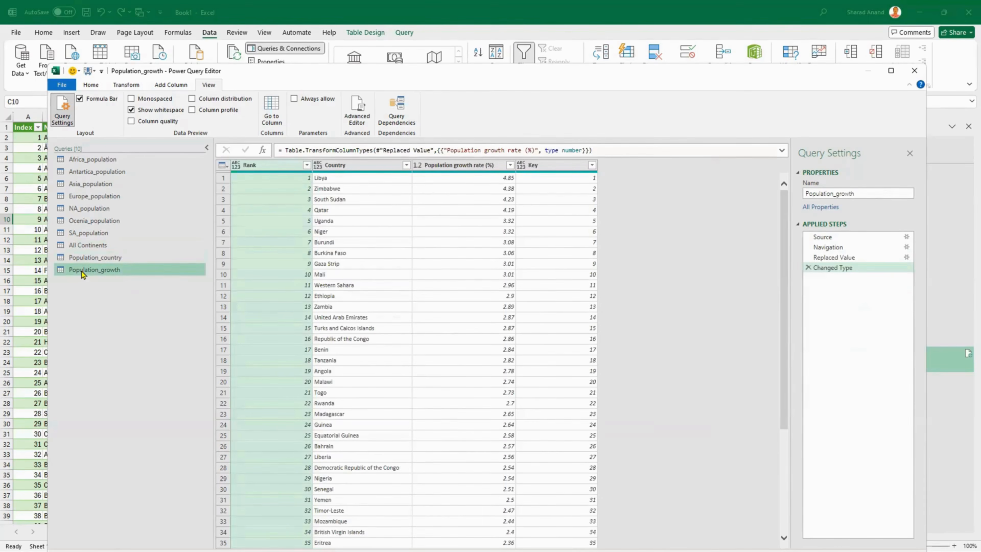
left_click(584, 168)
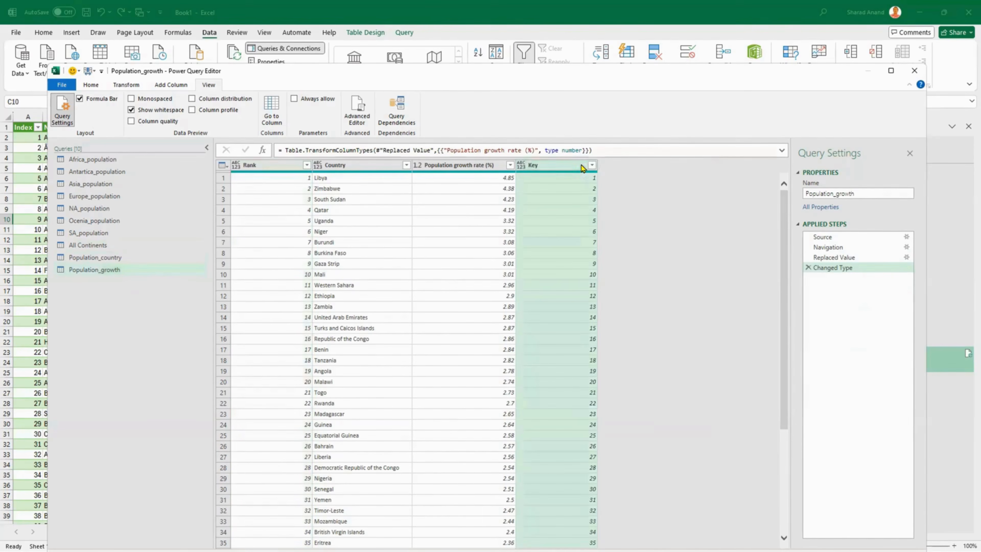
right_click(583, 168)
left_click(624, 186)
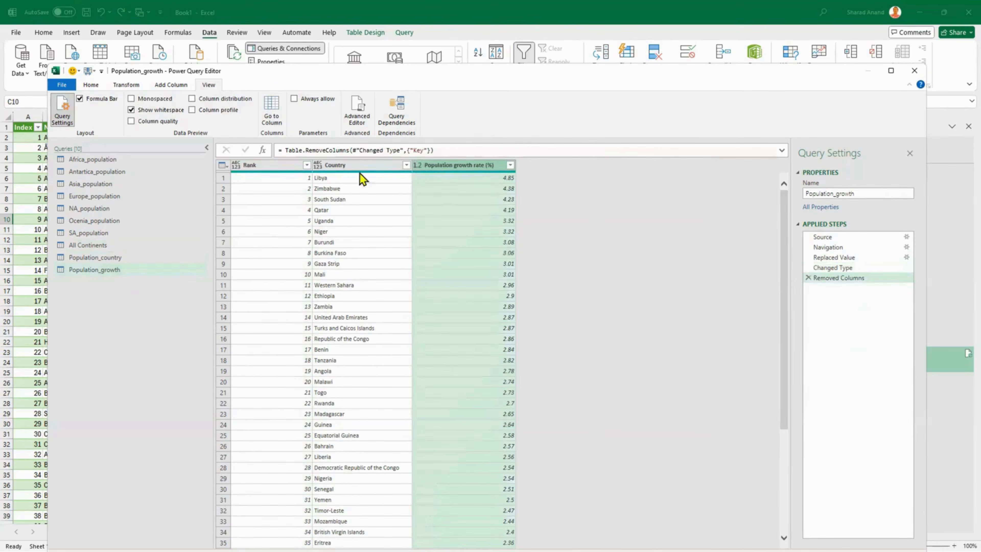
Step: Compare the columns of the Population_country, All Continents and Population_growth queries to find a common column for merging
left_click(92, 258)
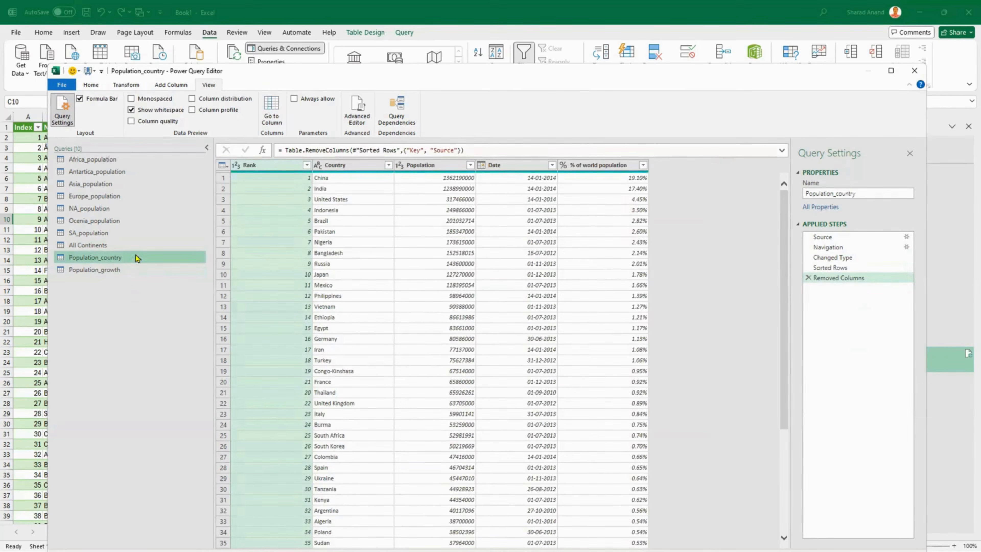
key("Up")
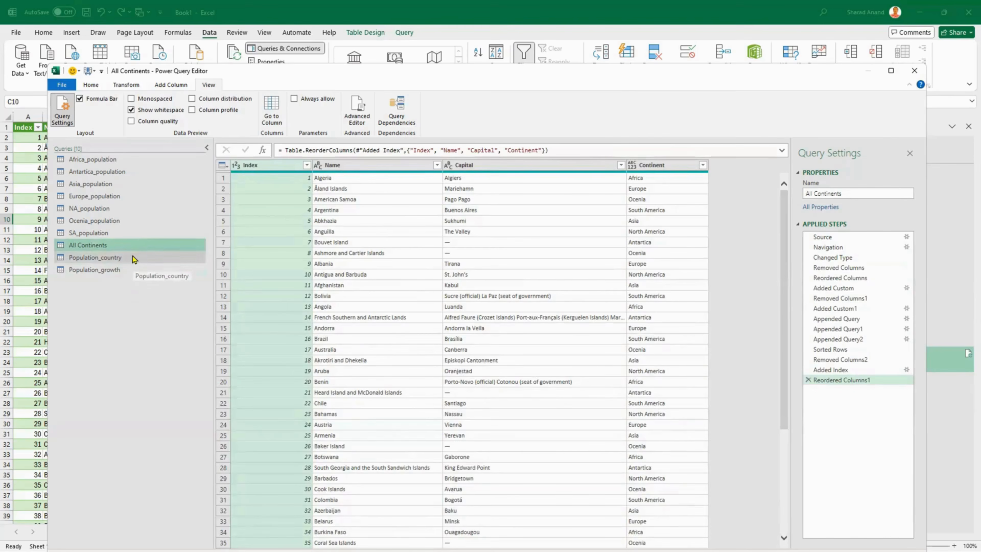
left_click(132, 262)
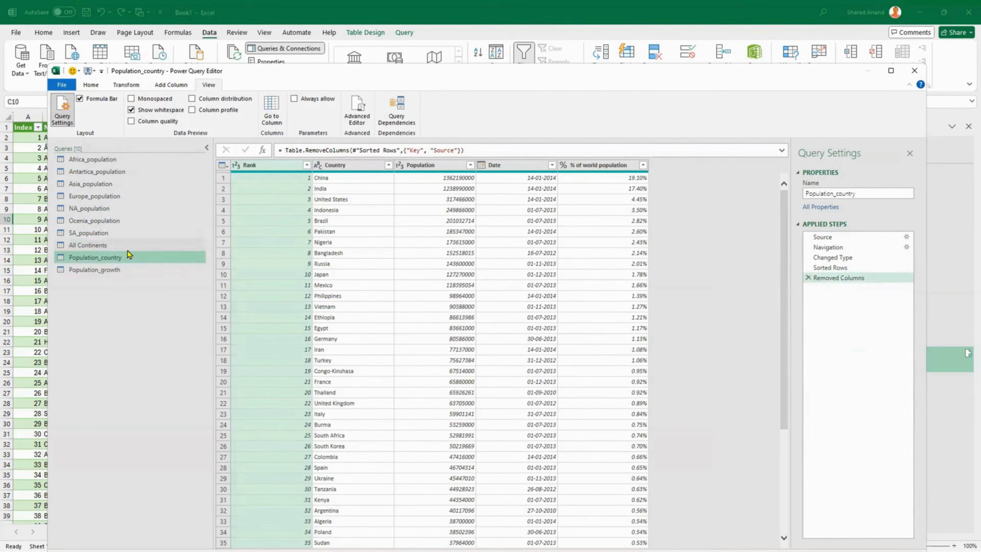
left_click(127, 249)
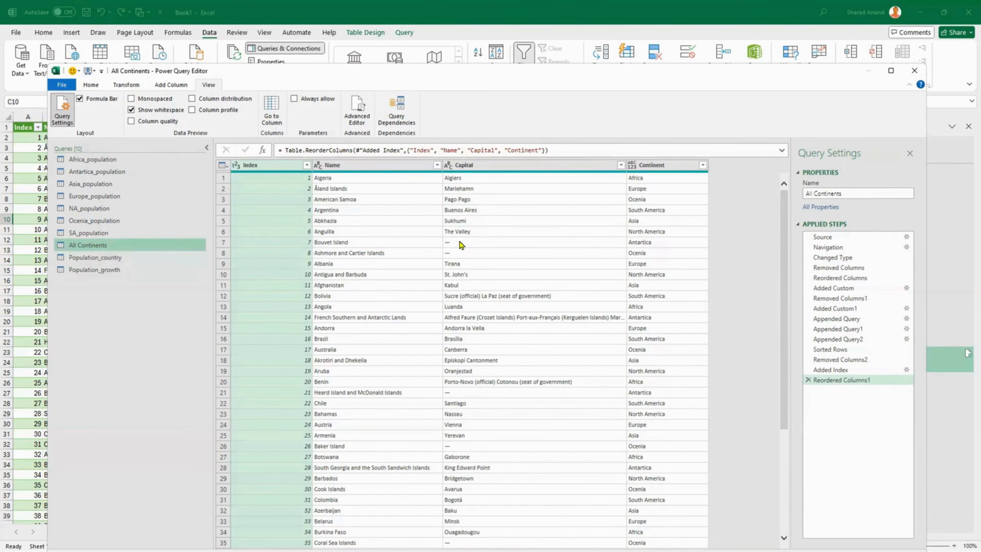
left_click(105, 258)
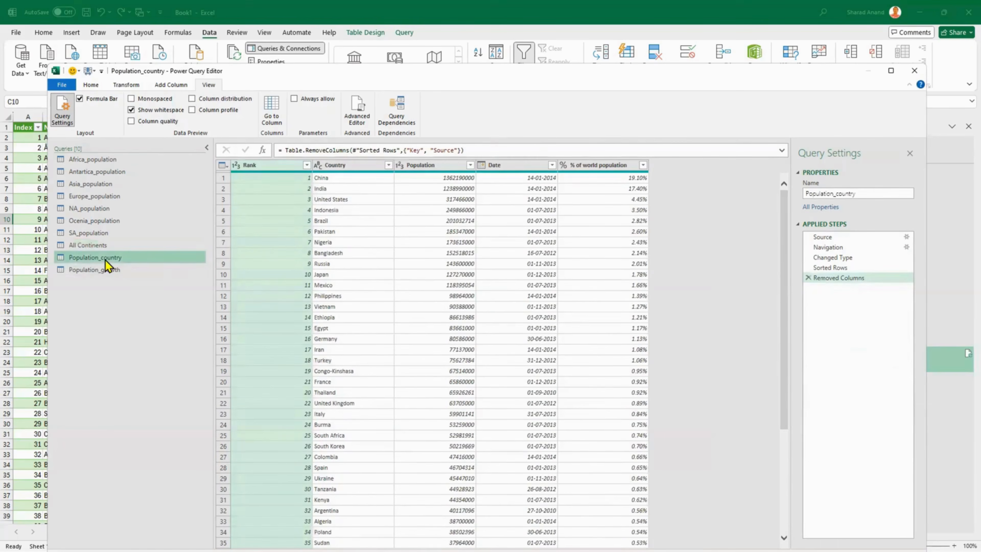
left_click(112, 273)
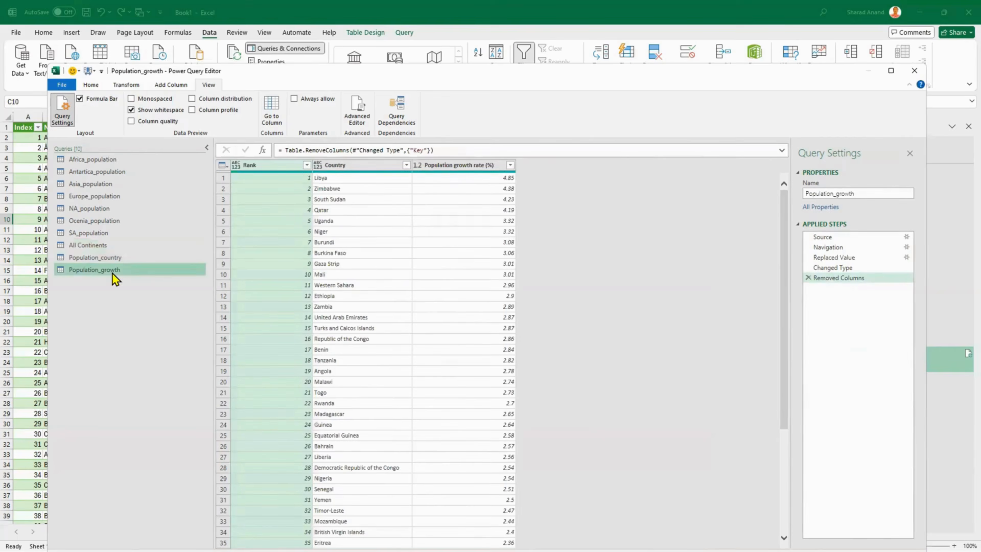
left_click(125, 259)
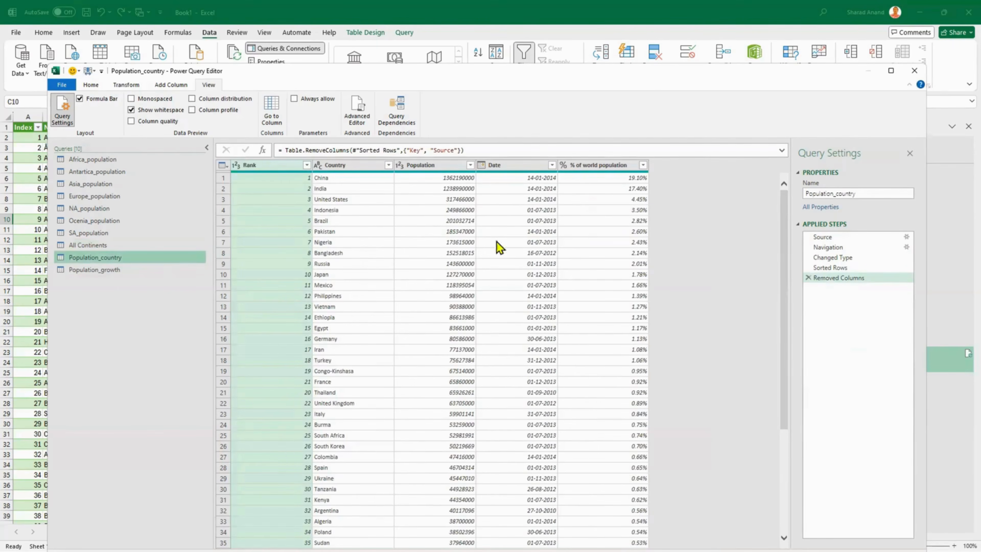
left_click(170, 270)
Step: Set up a merge of Population_country with Population_growth as a new query, matching the two tables on their Country columns
left_click(151, 257)
left_click(92, 86)
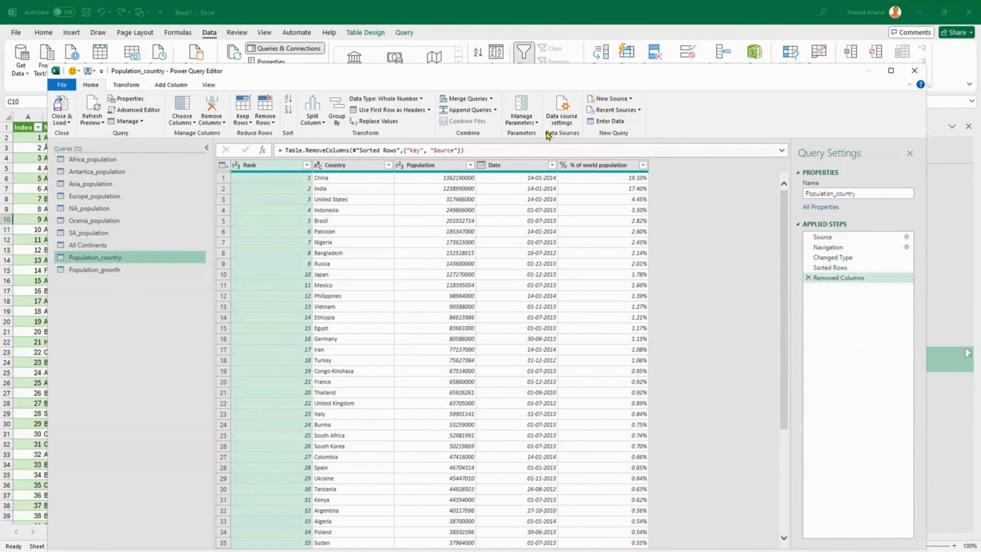
left_click(493, 99)
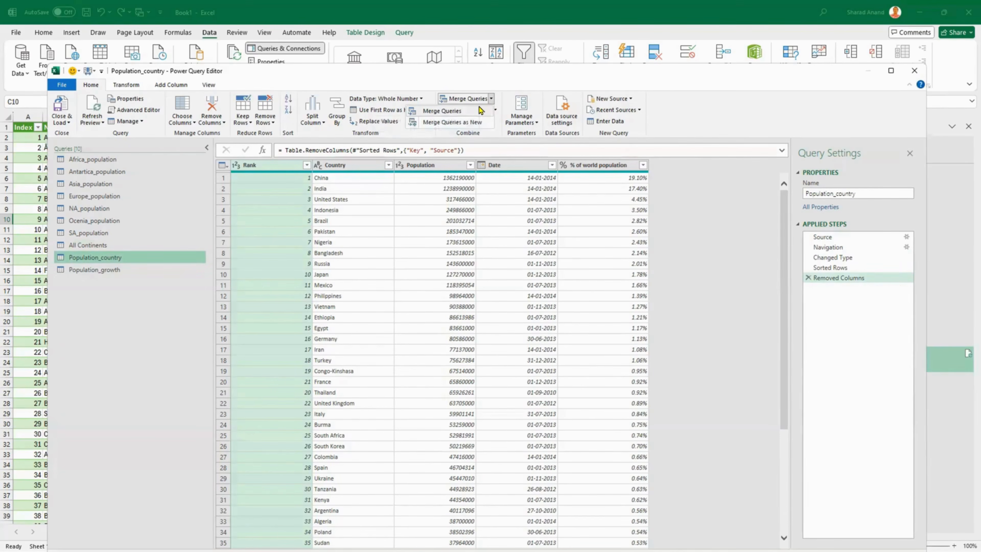
left_click(478, 123)
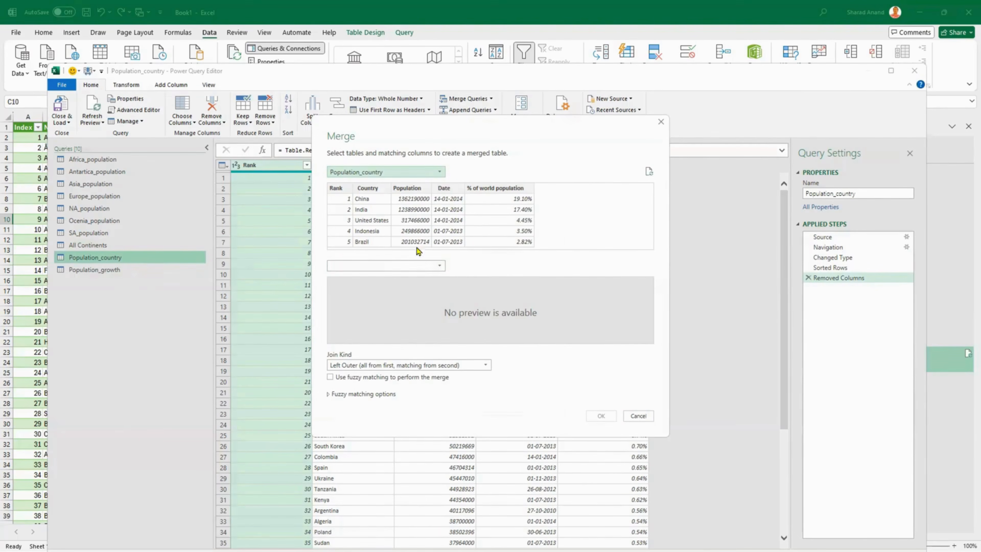
left_click(395, 267)
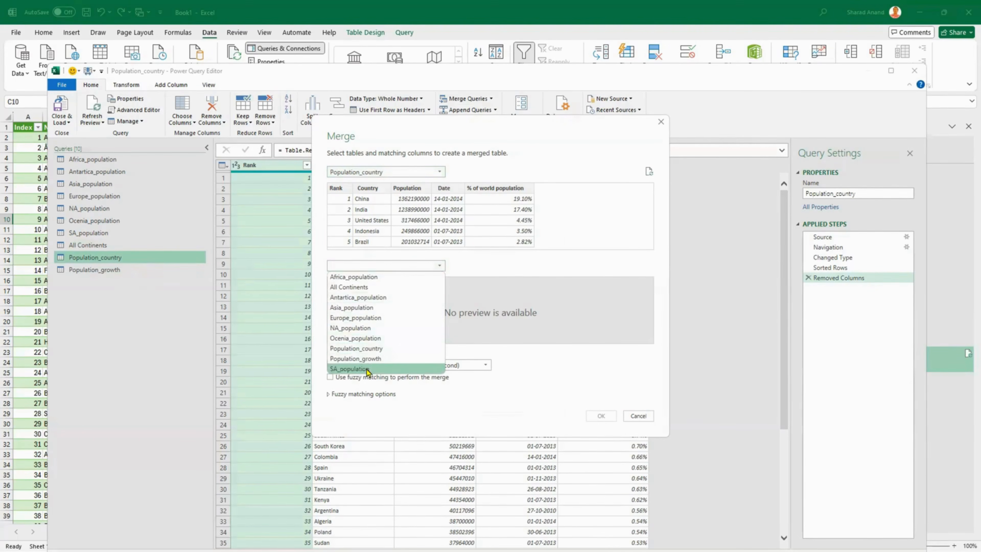
left_click(367, 359)
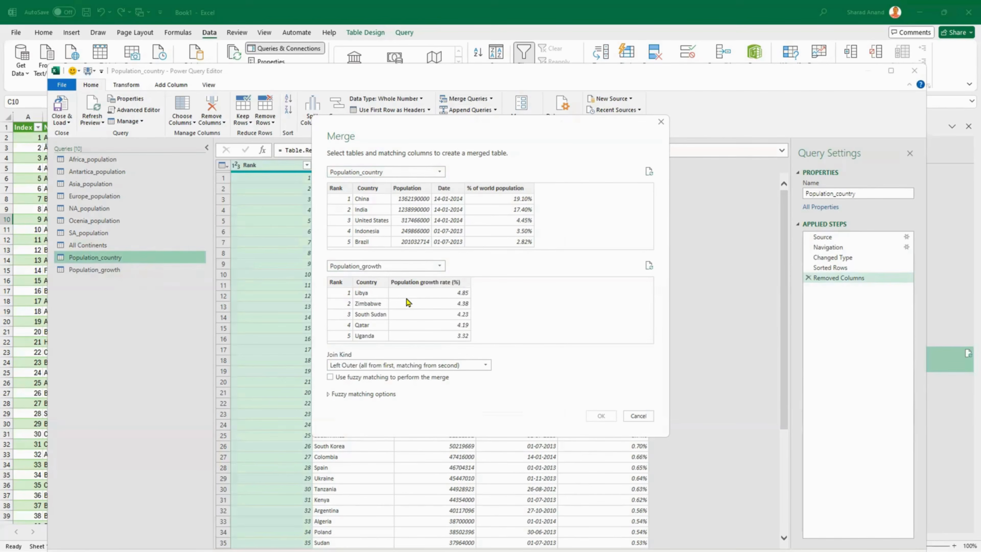
left_click(371, 191)
left_click(367, 282)
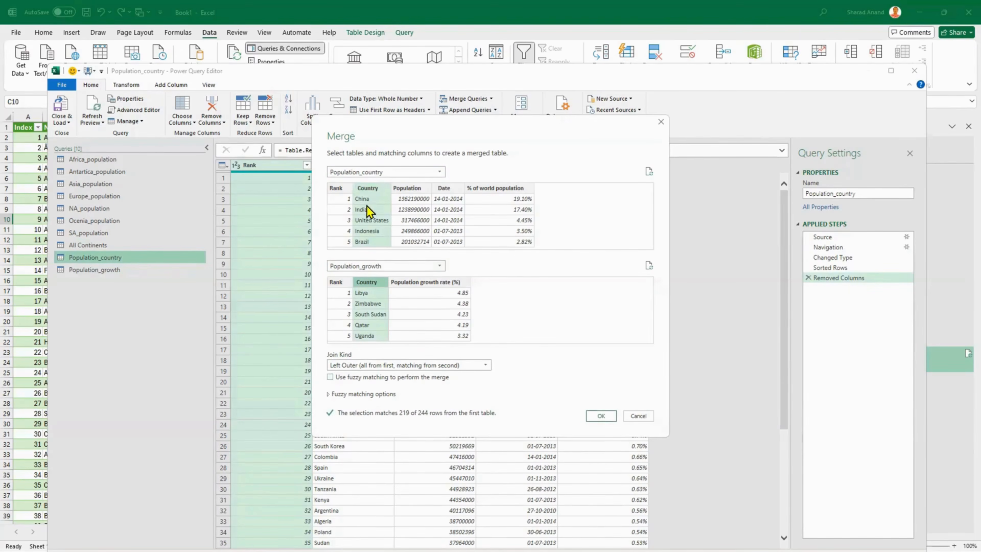
Step: Review the available join kinds for the merge, and try fuzzy matching before turning it off again
left_click(397, 365)
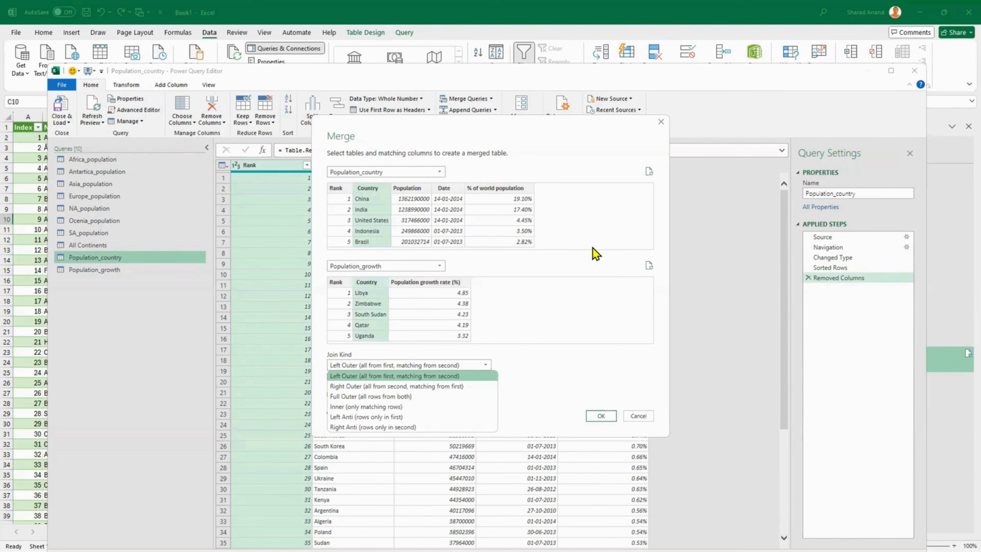
left_click(575, 219)
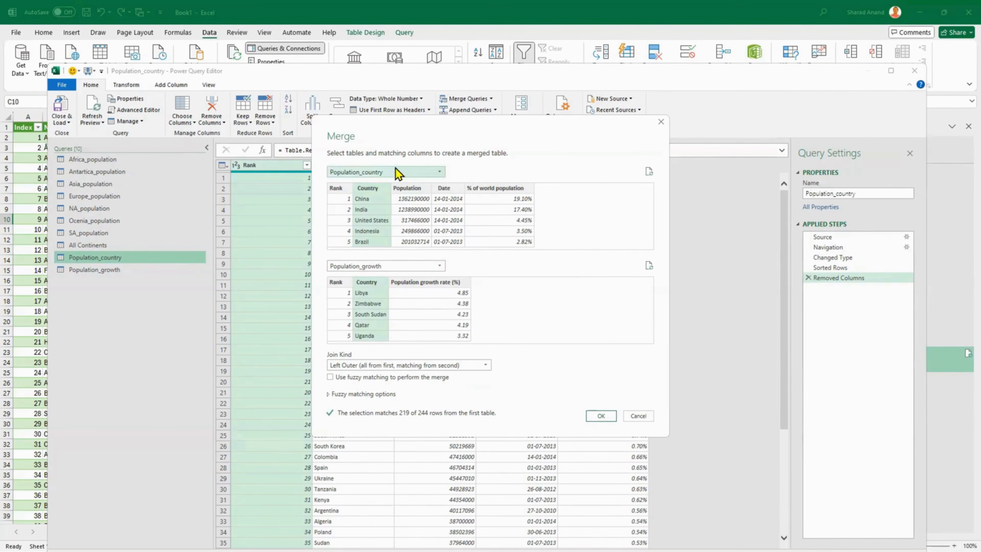
left_click(397, 365)
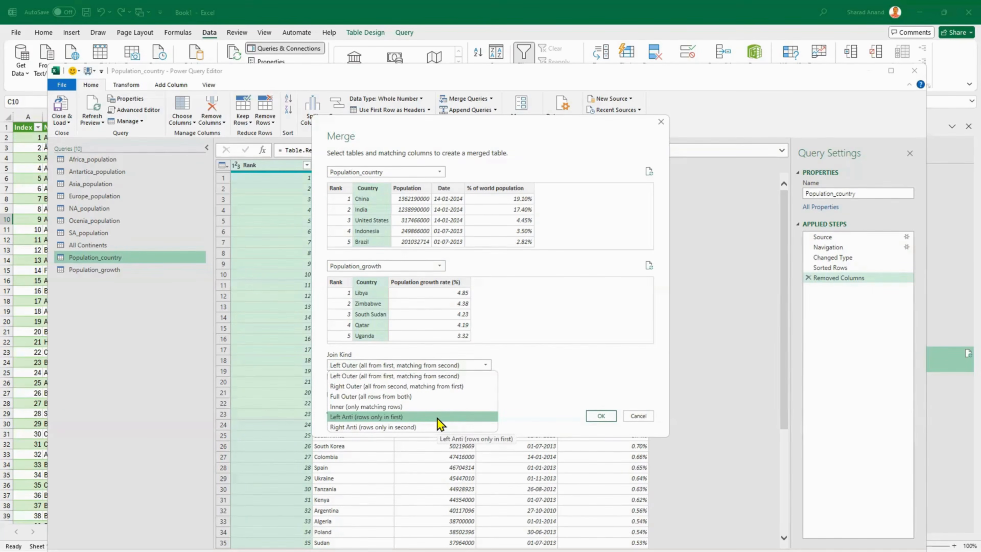
left_click(529, 374)
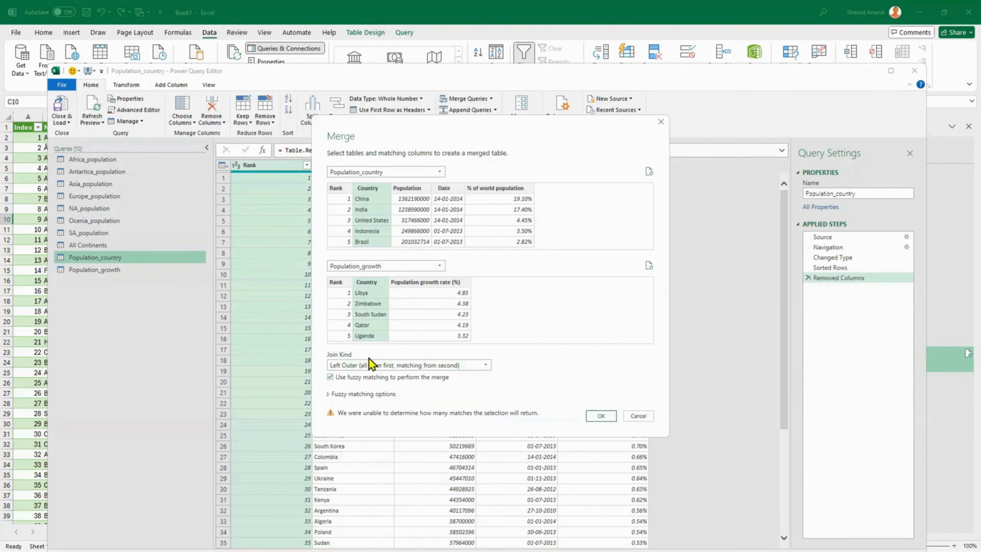
left_click(410, 377)
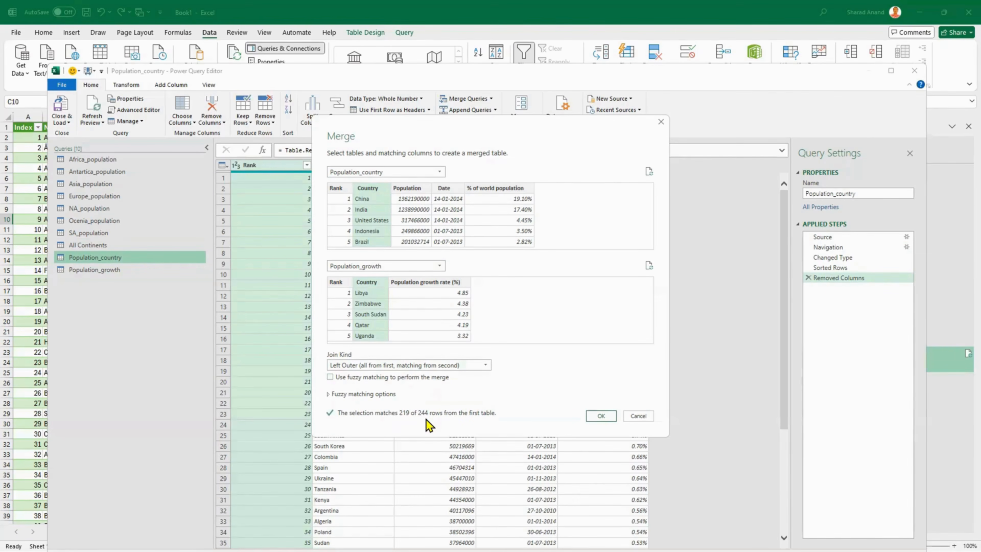
Step: Try the Right Outer, Full Outer, Inner, Left Anti and Right Anti join kinds to compare how many rows each matches or excludes
left_click(416, 367)
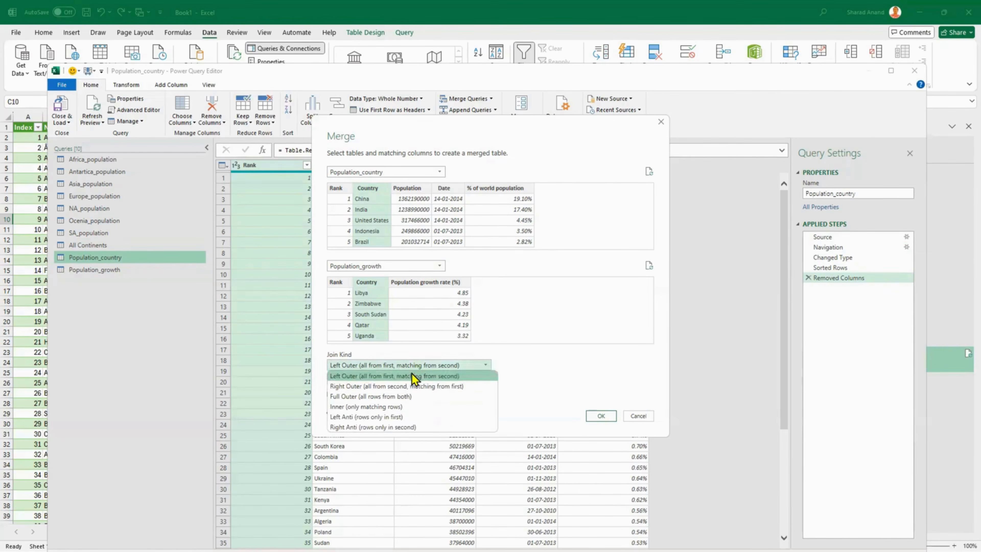
left_click(410, 385)
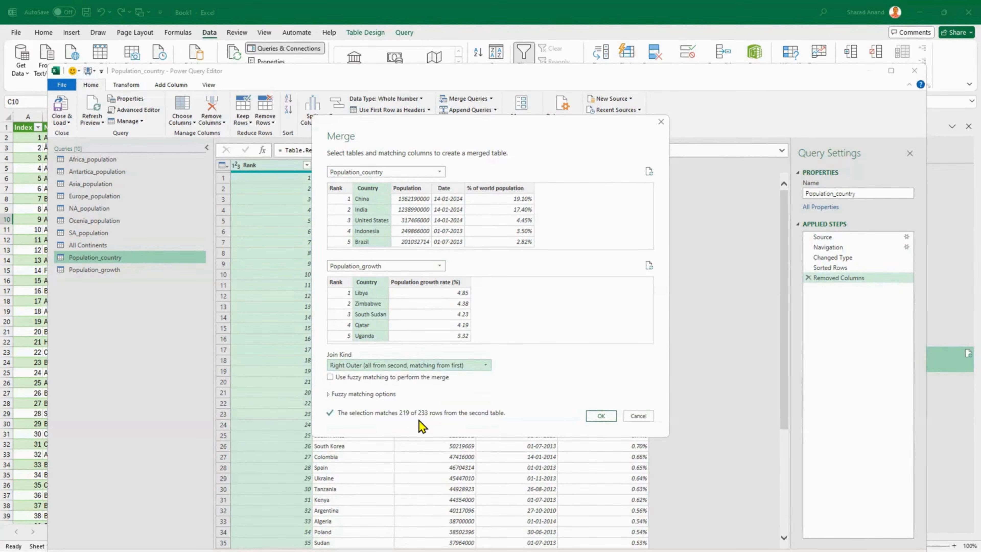
left_click(425, 367)
left_click(417, 400)
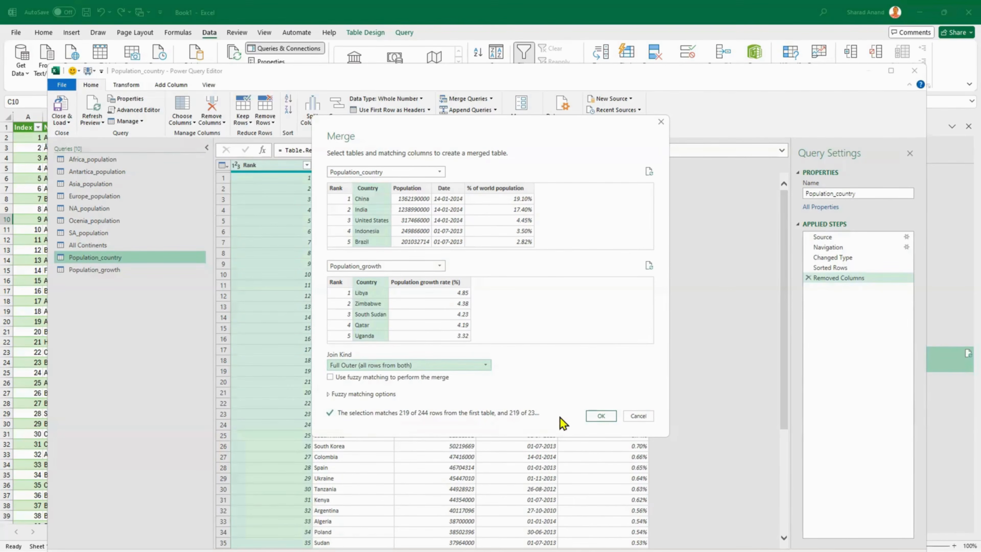
left_click(421, 367)
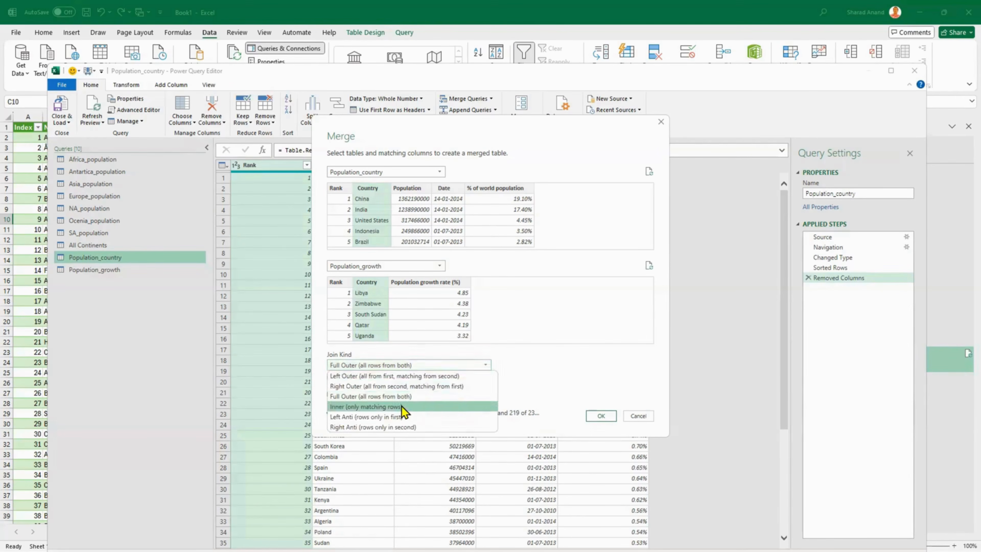
left_click(403, 408)
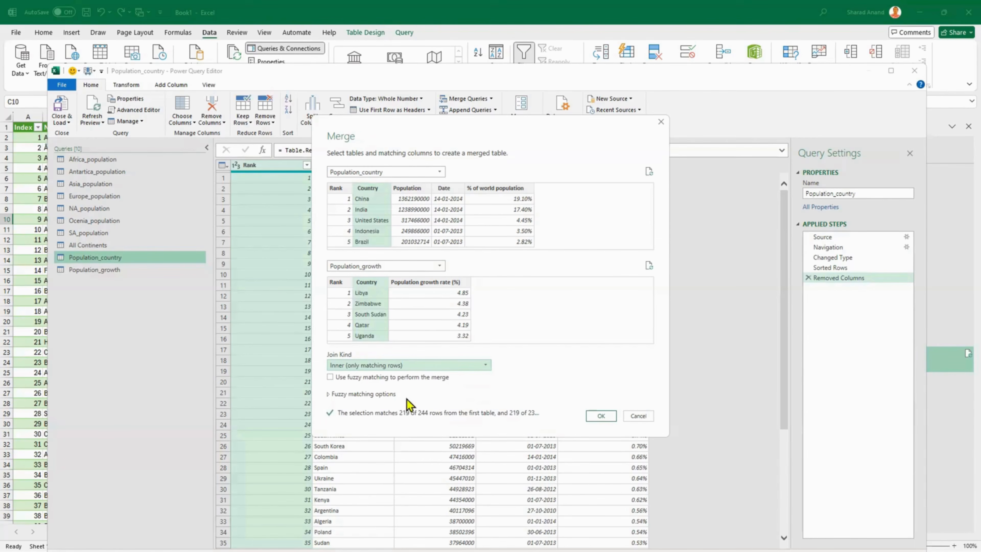
left_click(405, 366)
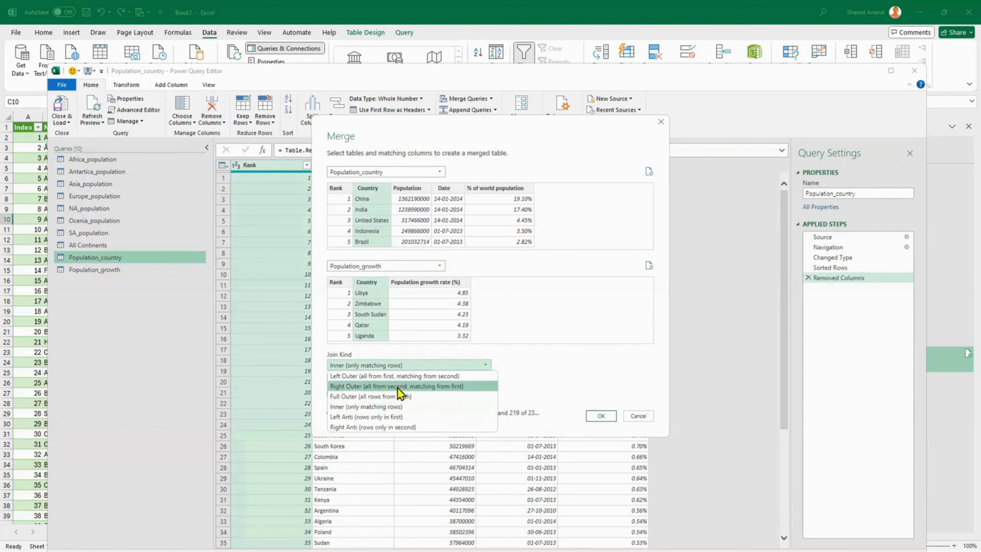
left_click(397, 417)
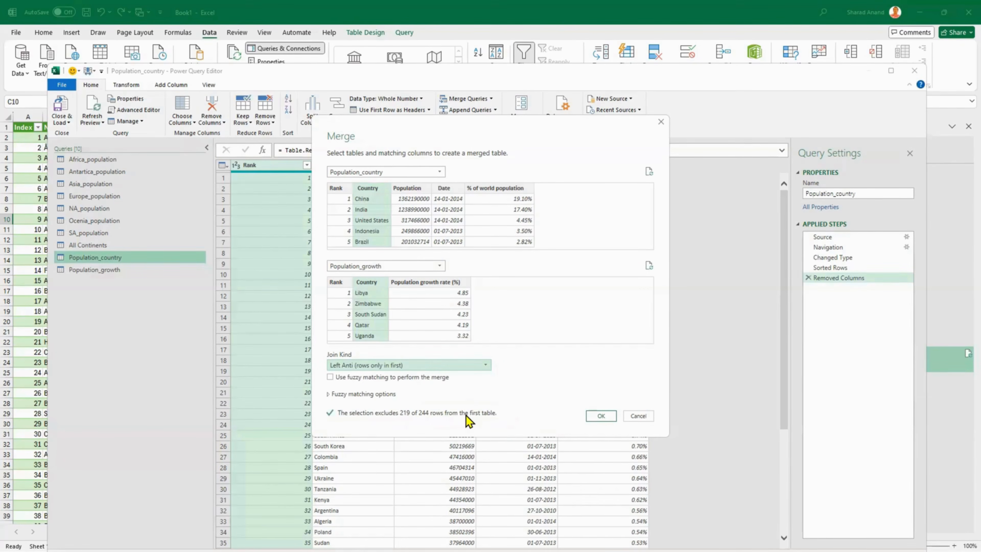
left_click(434, 368)
left_click(404, 427)
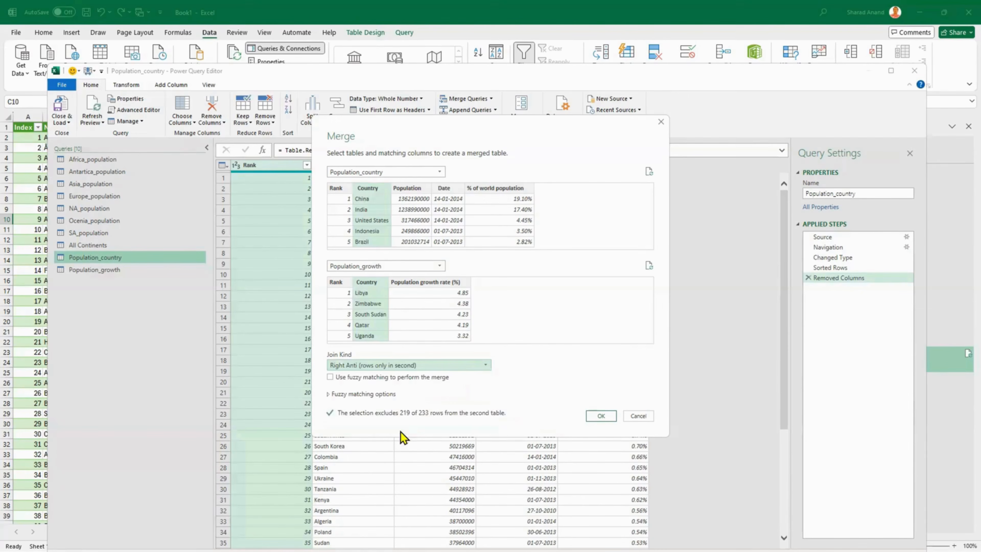
Step: Set the merge's join kind to Inner (only matching rows) and examine the fuzzy matching options with fuzzy matching left off
left_click(413, 365)
left_click(394, 406)
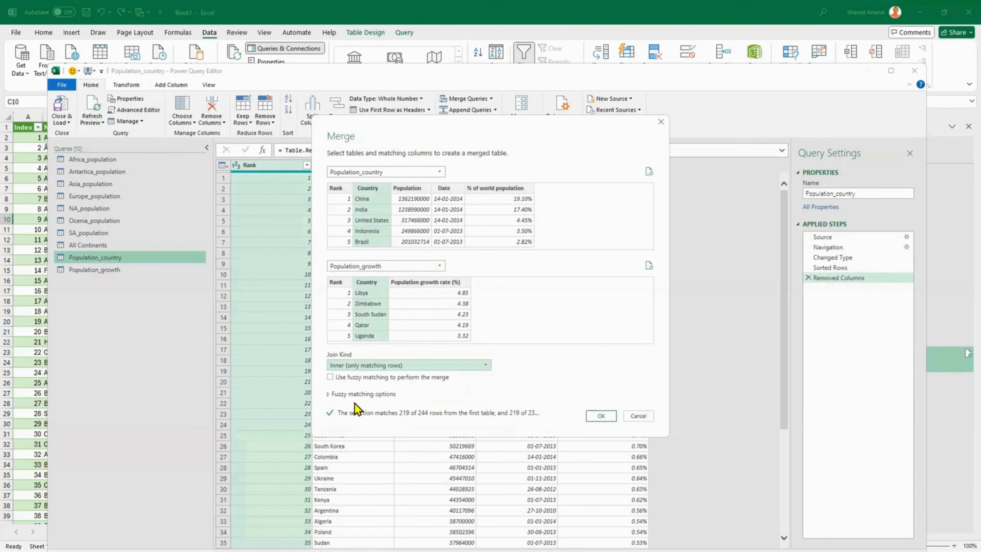
left_click(411, 378)
left_click(412, 378)
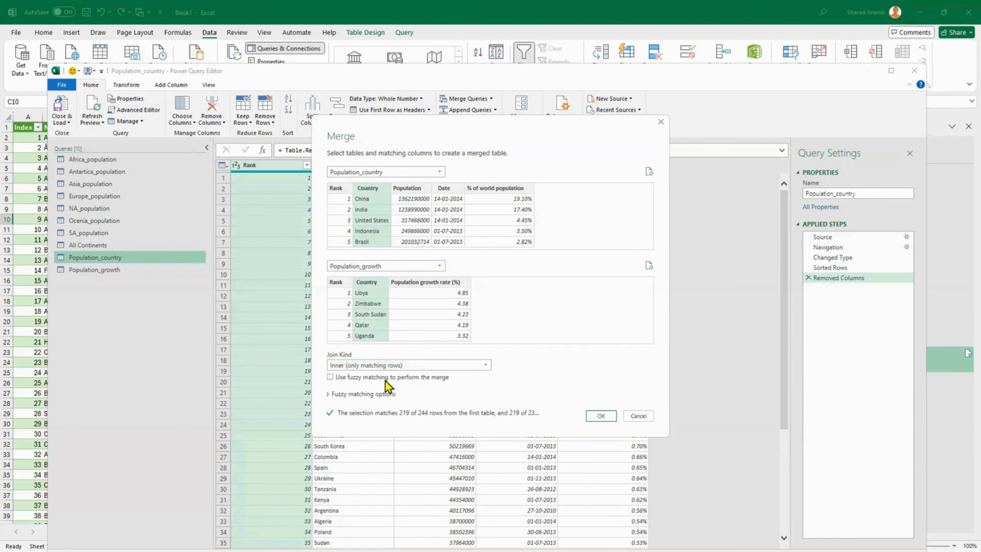
left_click(330, 394)
scroll(444, 429, "down", 4)
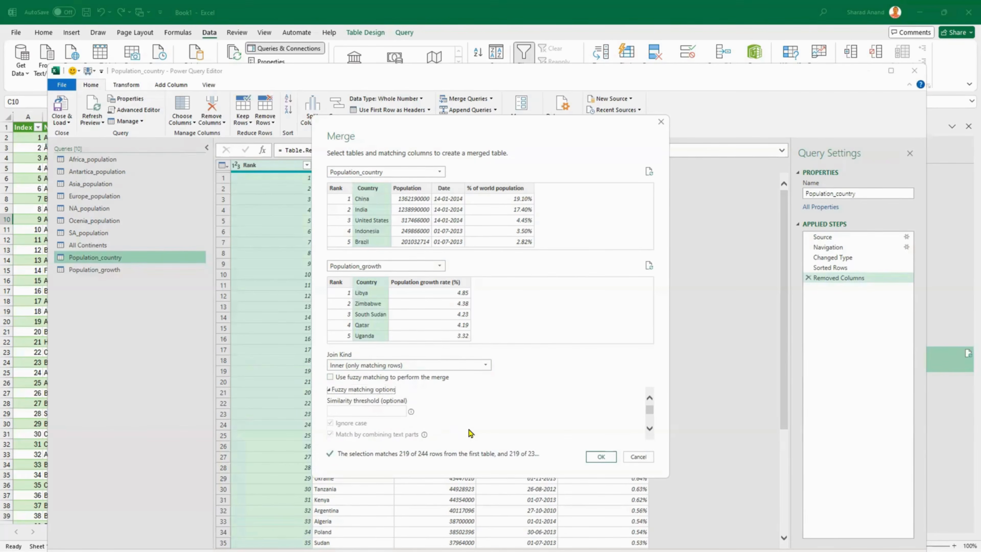
Step: Create the inner-join merge as a new query and rename it All Countries and Pop
scroll(458, 426, "up", 4)
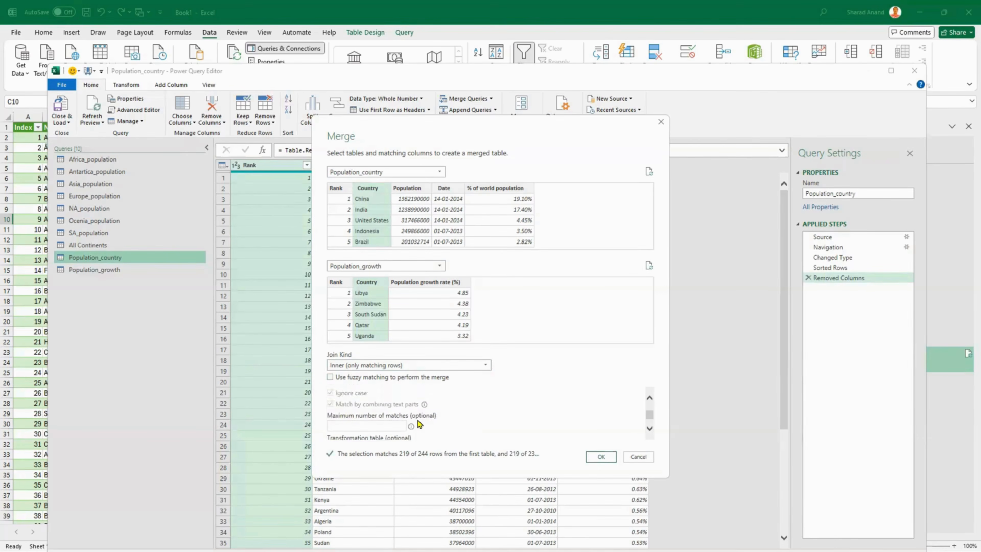
left_click(355, 394)
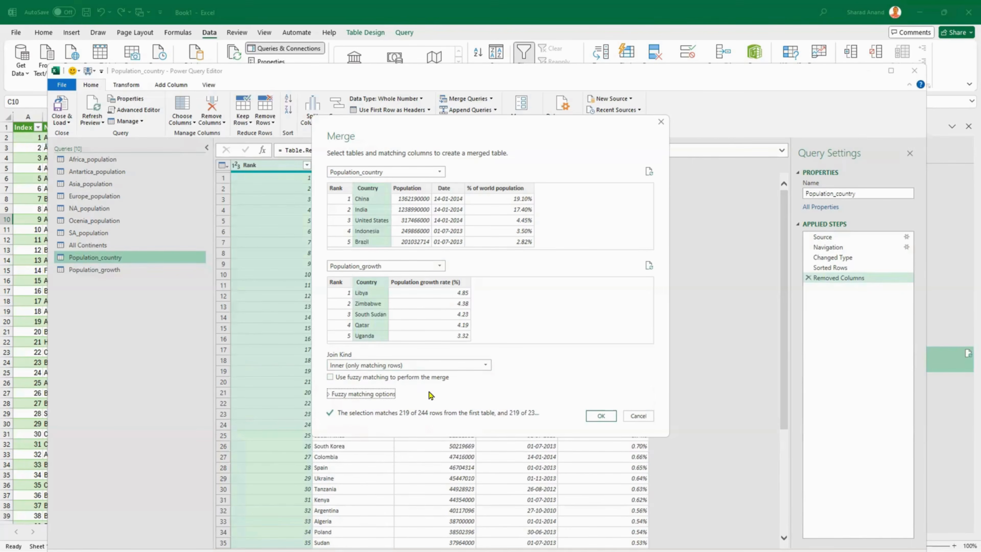
left_click(601, 416)
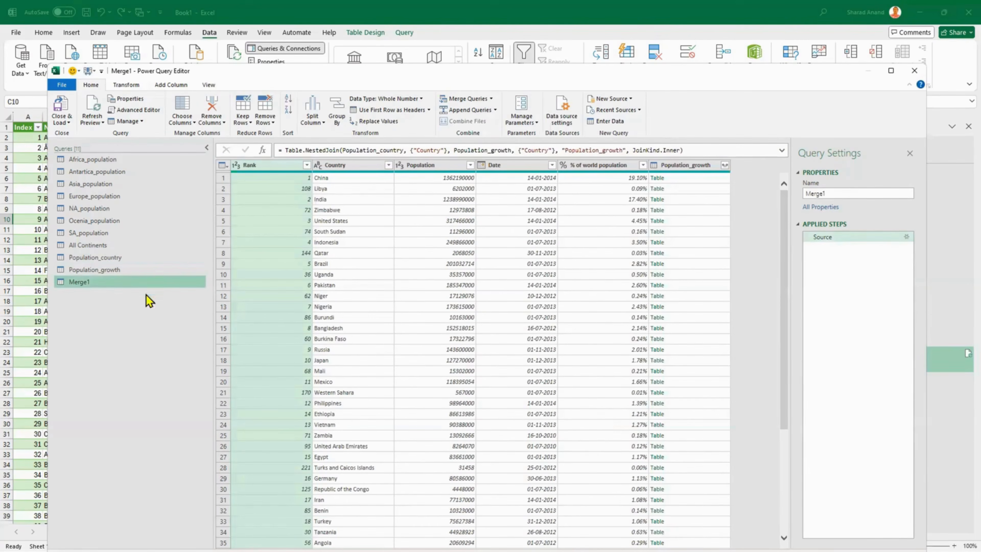
right_click(102, 289)
left_click(141, 330)
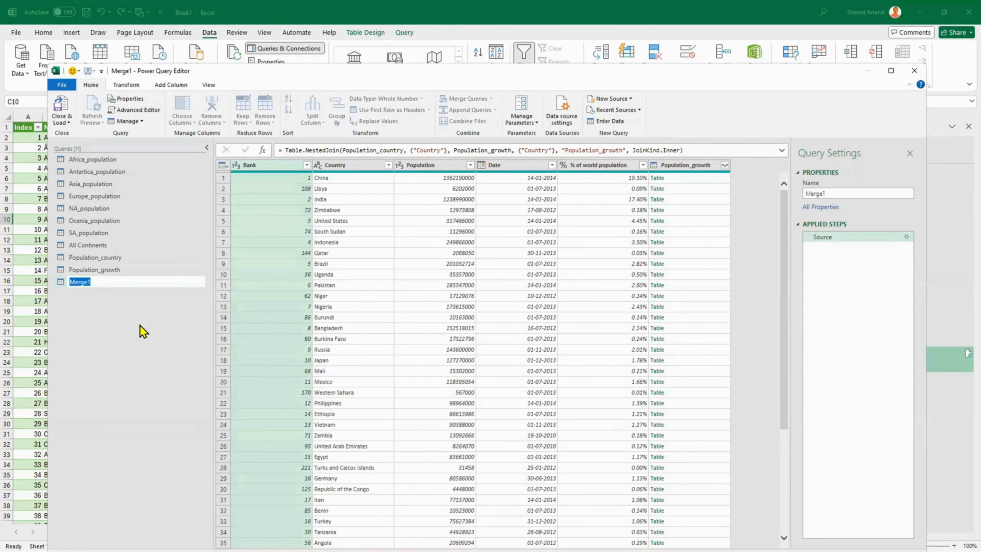
type("All Countries and Pop")
key("Return")
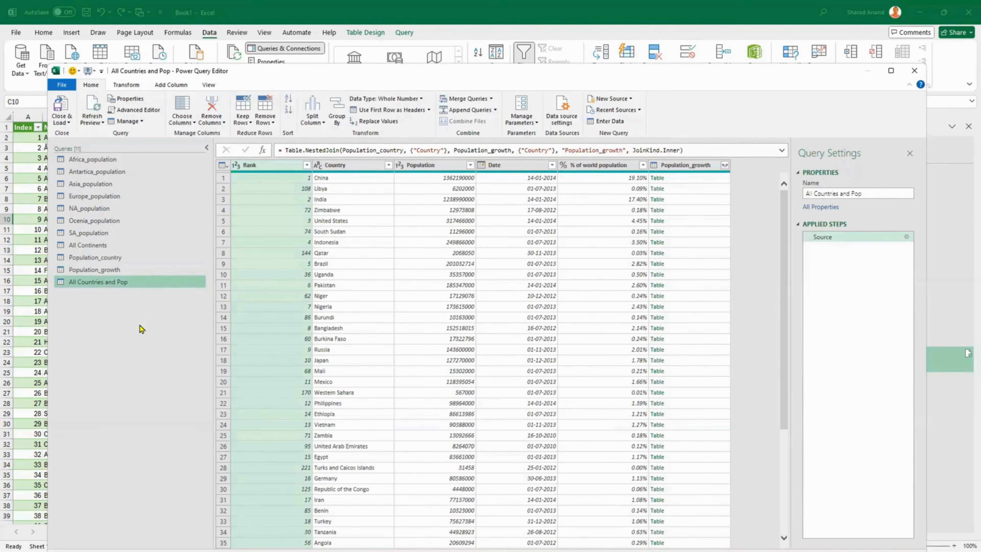
Step: Count the rows of the All Countries and Pop query, and remove the counting step to restore the table
scroll(591, 309, "down", 15)
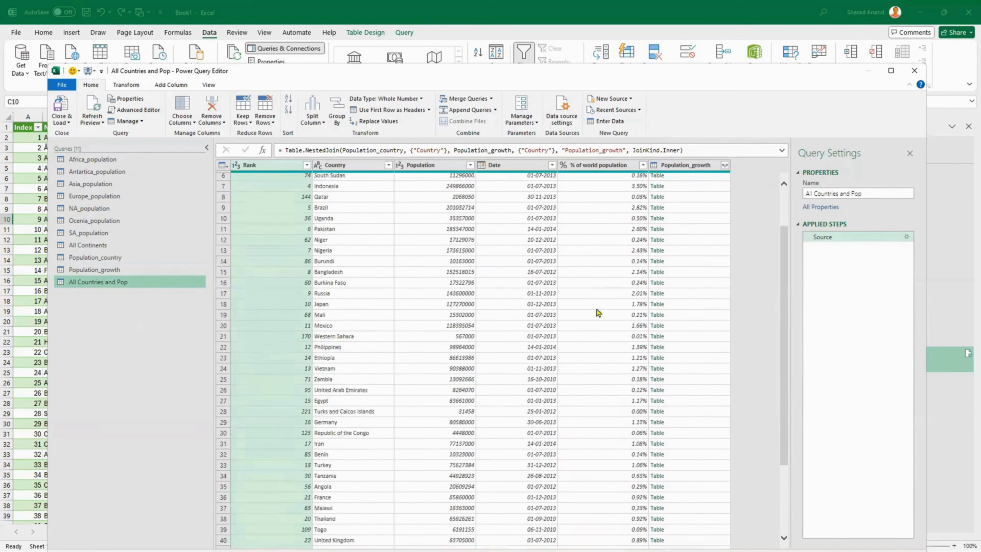
scroll(562, 354, "up", 11)
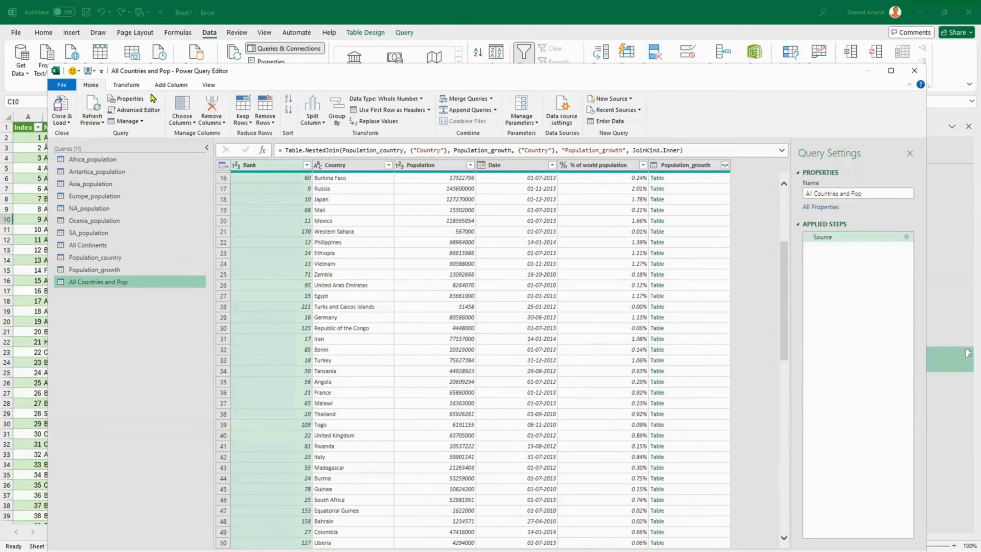
left_click(127, 84)
left_click(135, 121)
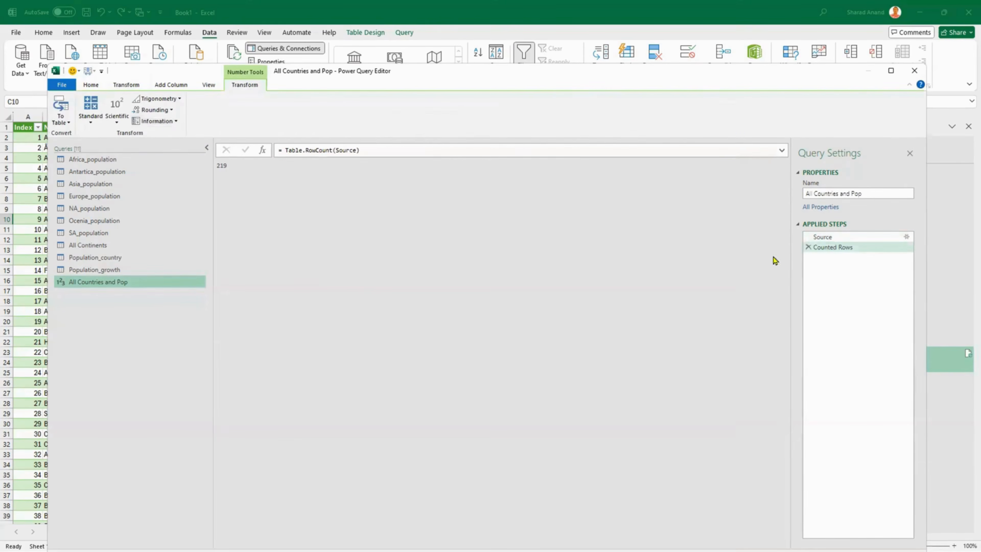
left_click(808, 247)
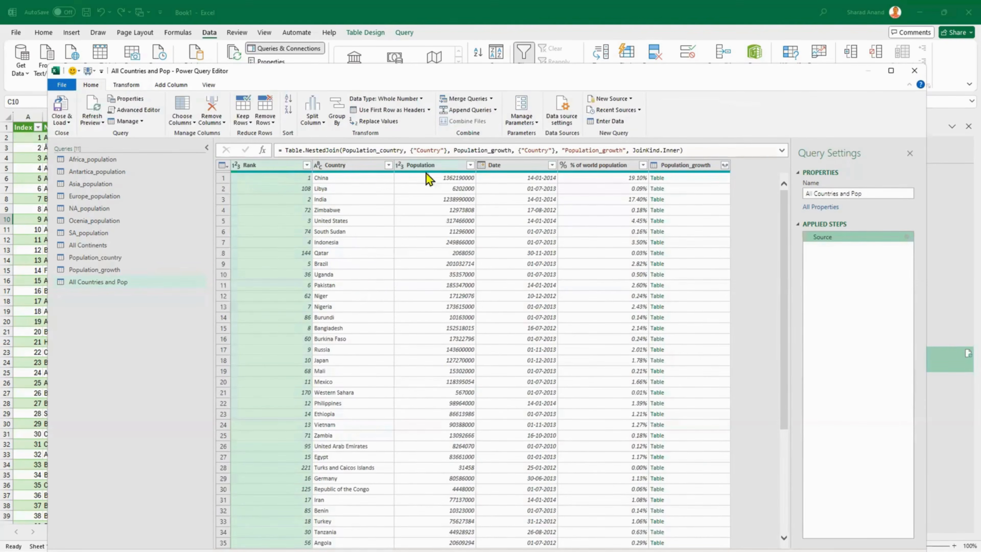
Step: Sort the All Countries and Pop query by Population in descending order and check the sorted rows
left_click(471, 166)
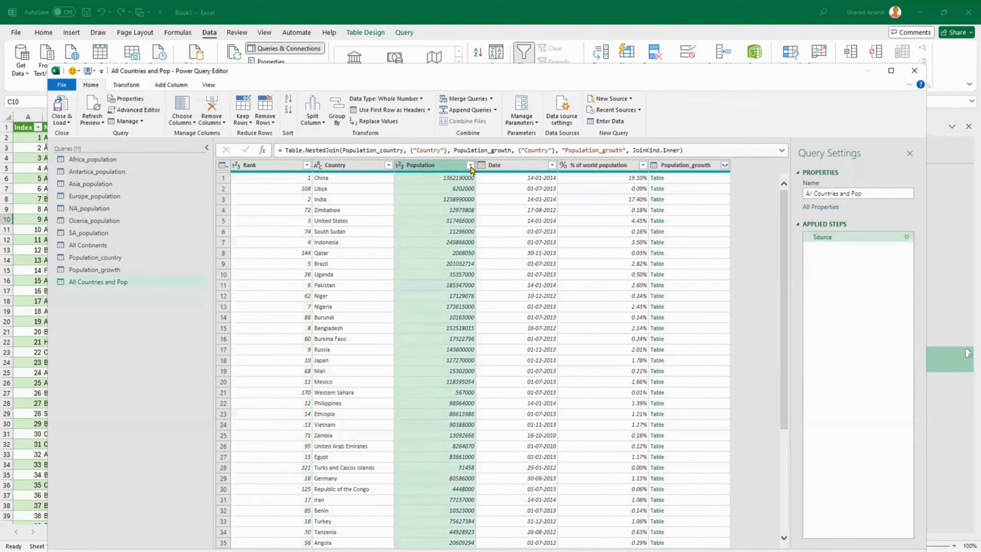
left_click(415, 191)
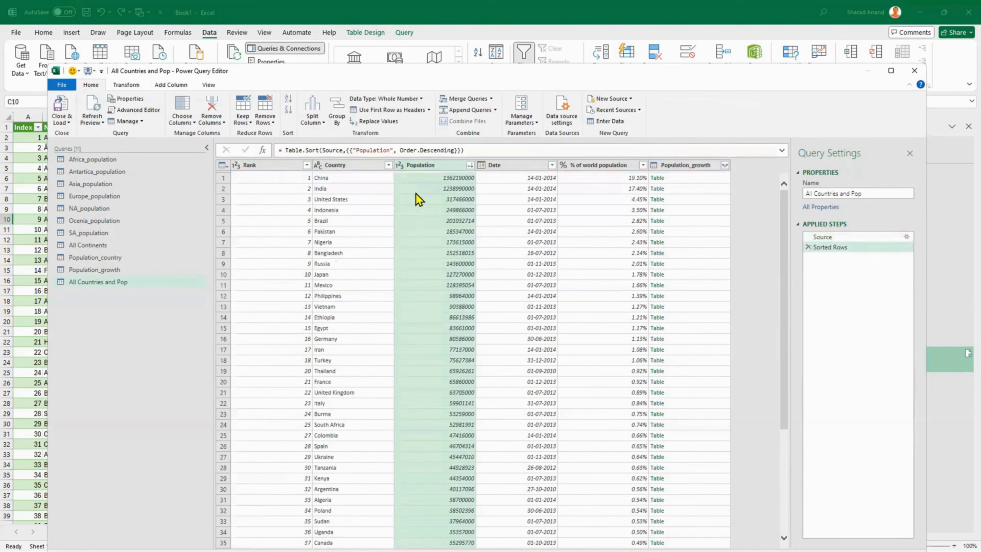
scroll(279, 328, "down", 16)
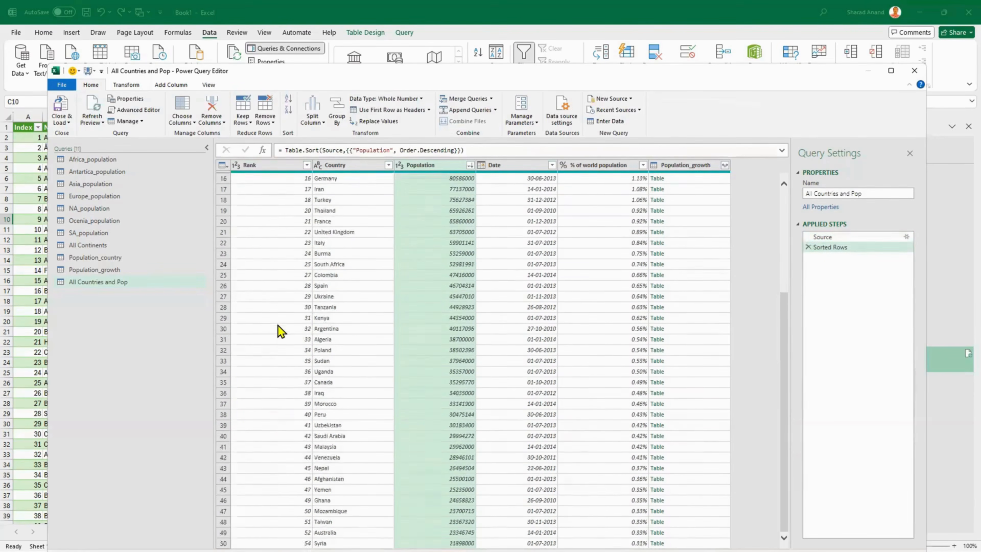
scroll(278, 330, "up", 16)
scroll(278, 329, "down", 3)
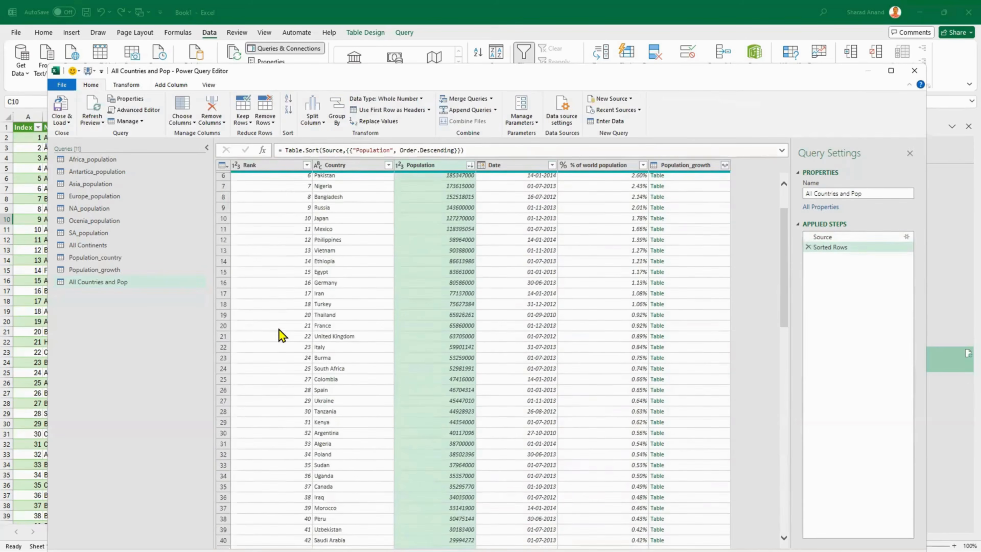
scroll(279, 329, "up", 3)
Step: Remove the Date column from the All Countries and Pop query
left_click(543, 169)
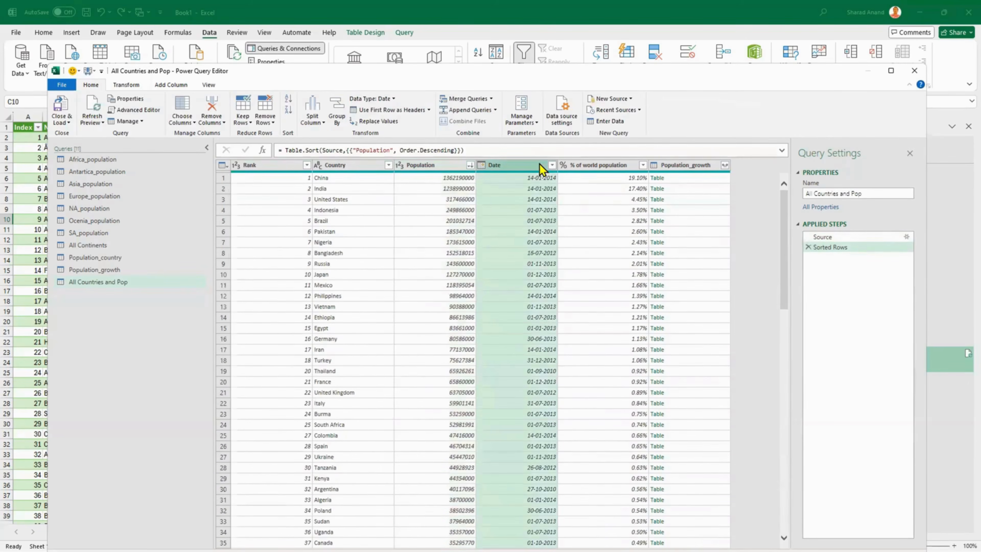
right_click(543, 170)
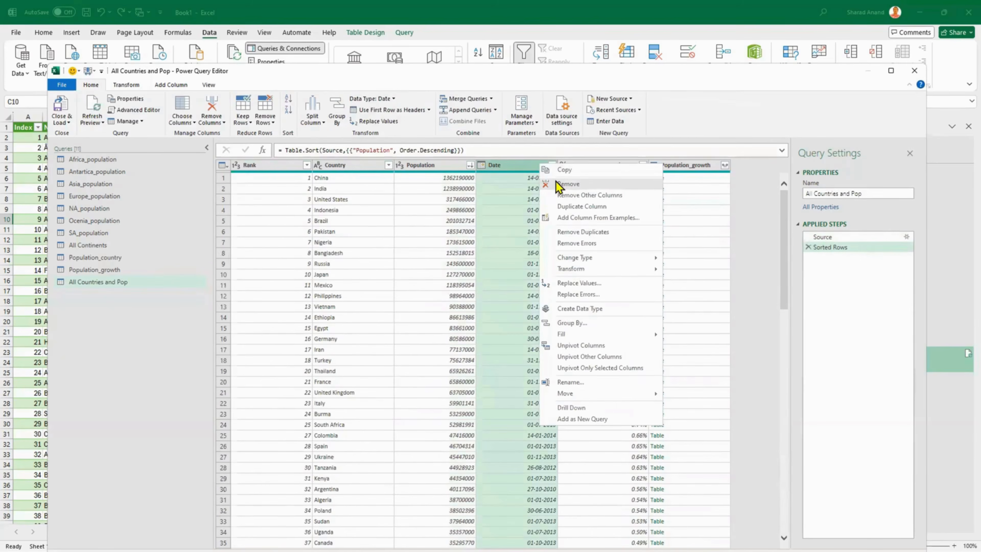
left_click(557, 184)
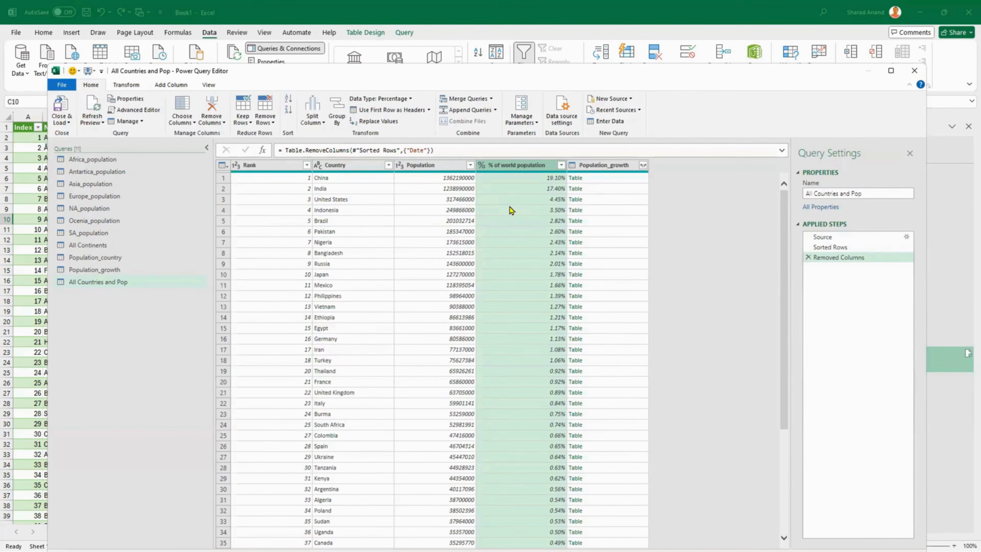
Step: Try expanding only Population growth rate (%) from Population_growth with the original column name as prefix, and remove that expansion
left_click(643, 165)
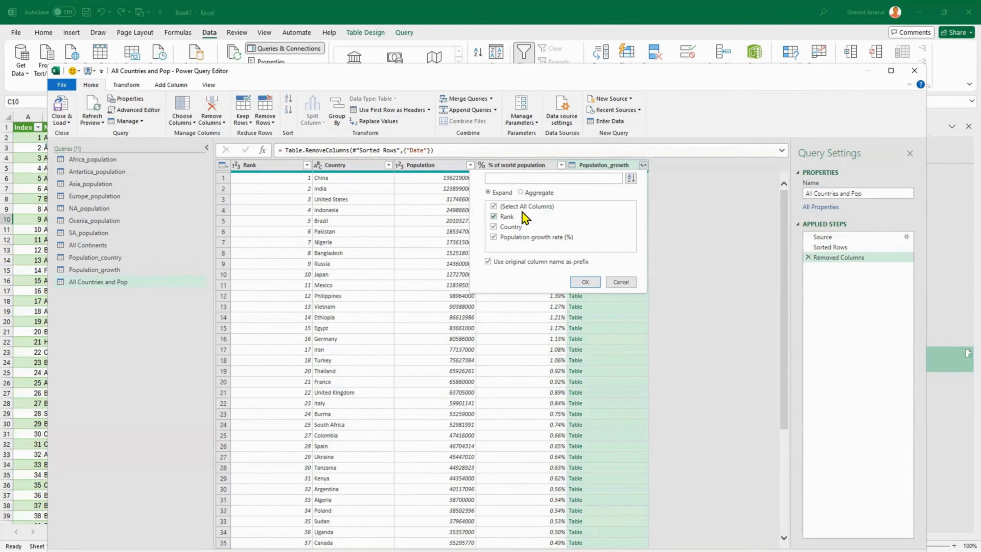
left_click(494, 217)
left_click(494, 227)
left_click(588, 284)
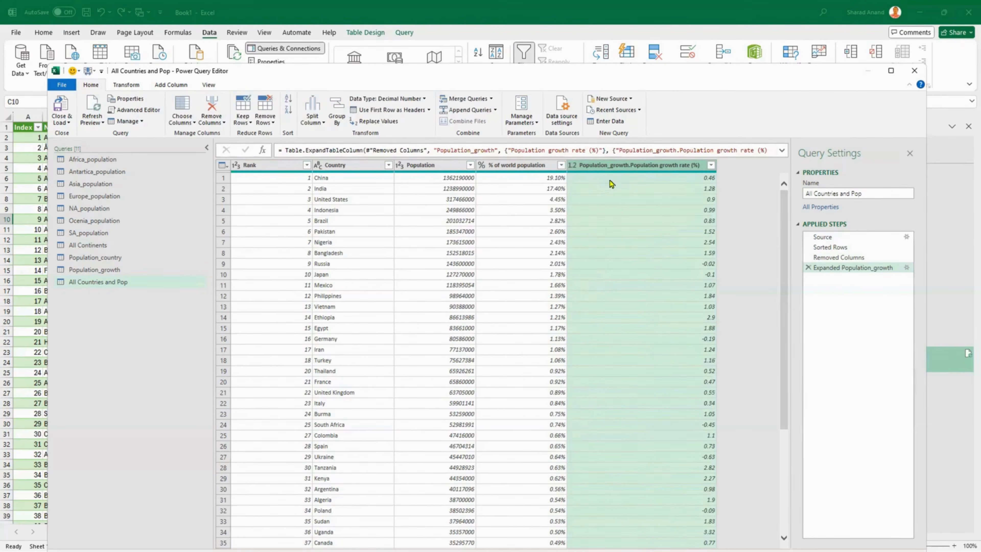
left_click(807, 268)
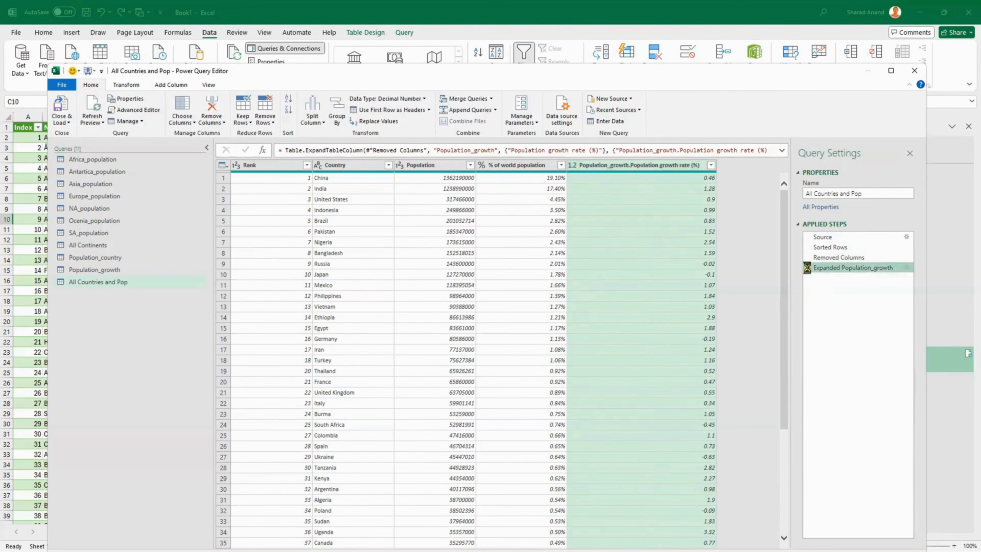
Step: Expand the Population_growth column to include only Population growth rate (%), without the original column name as prefix
left_click(642, 165)
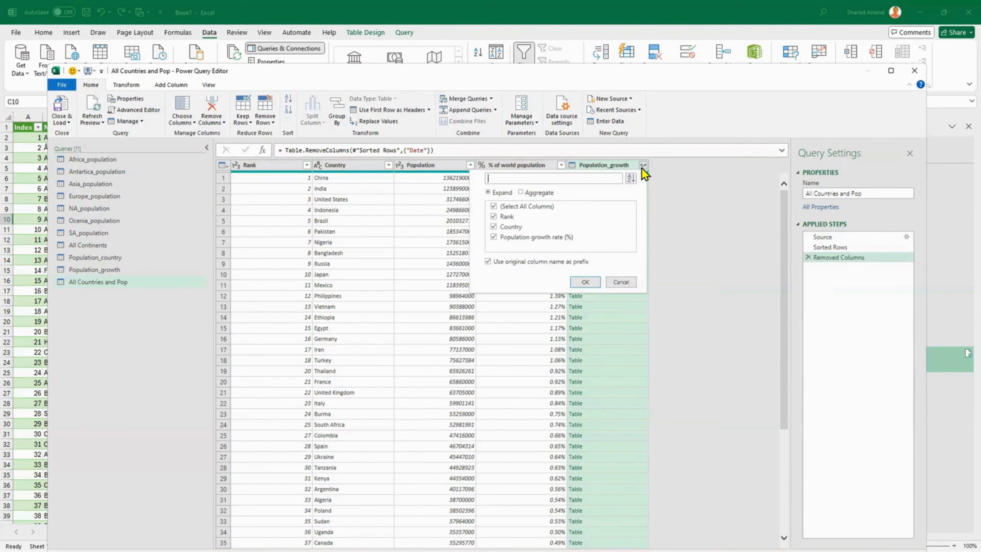
left_click(494, 207)
left_click(494, 237)
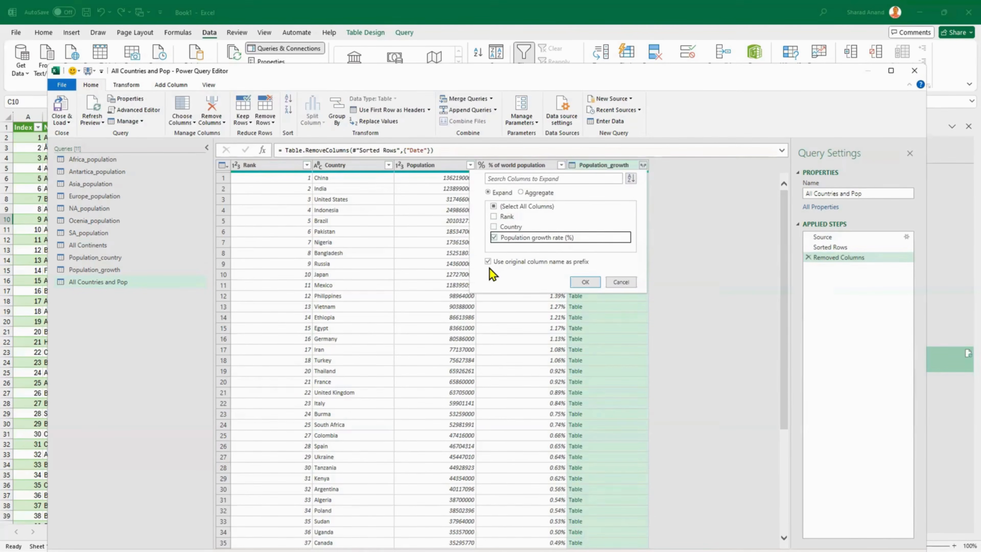
left_click(488, 262)
left_click(590, 283)
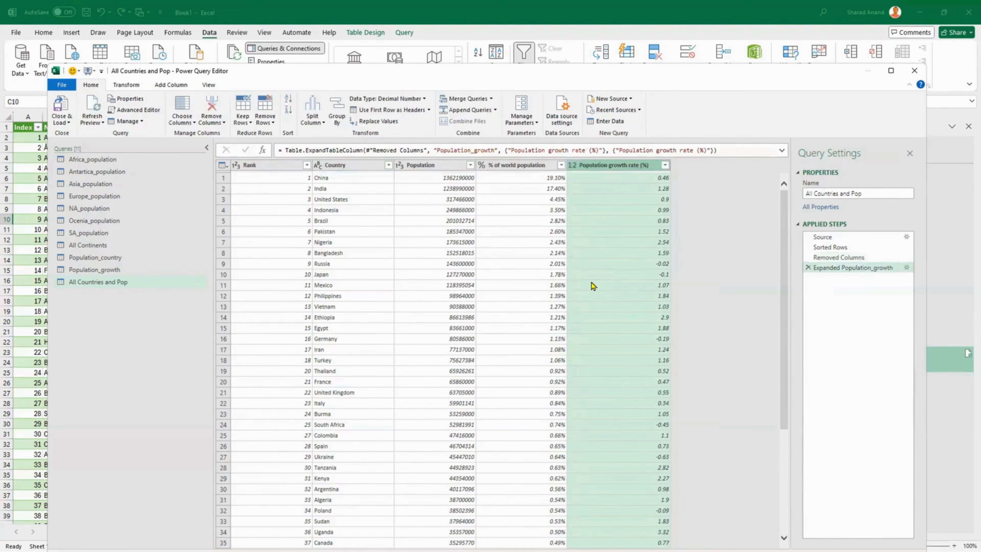
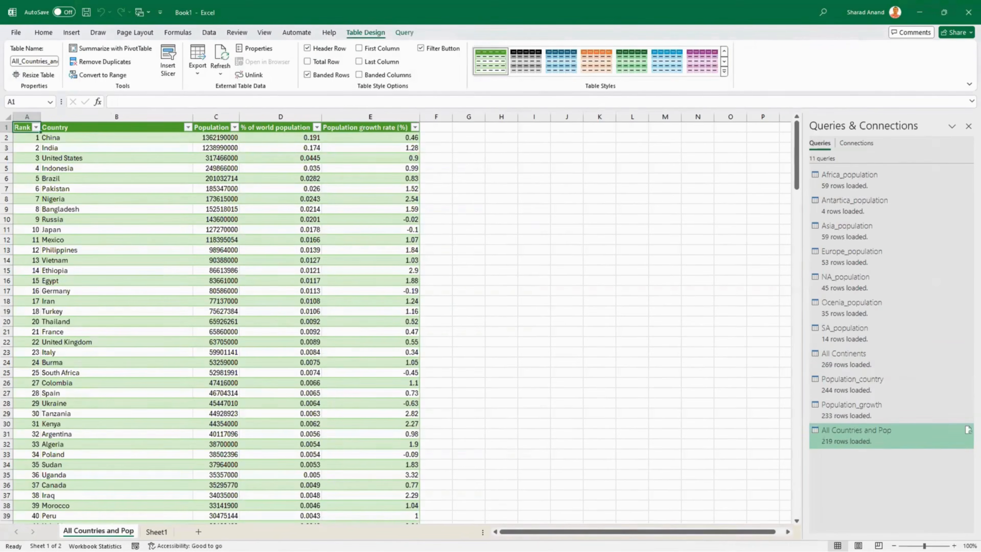
Step: Start a new data import from the Excel workbook Growth_Rates.xlsx
left_click(87, 229)
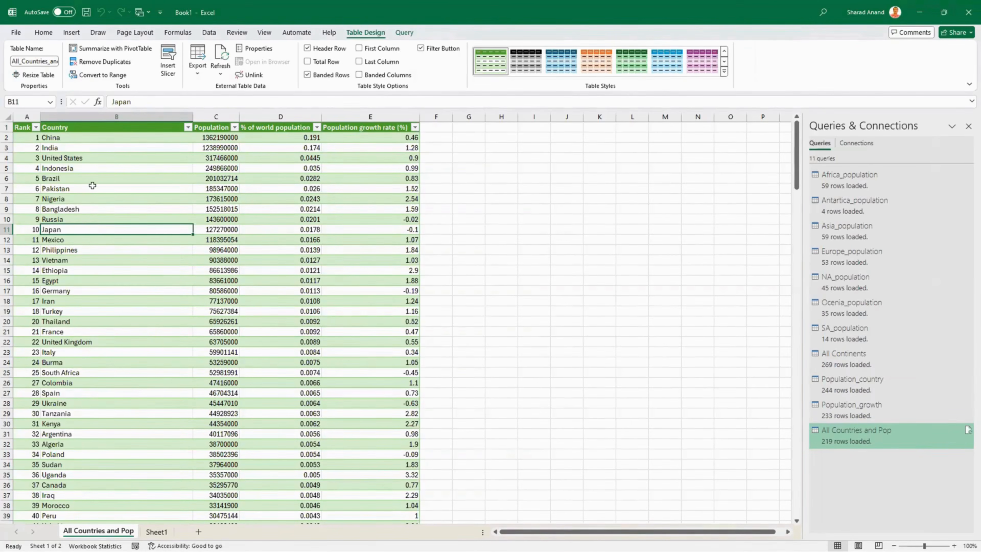
left_click(52, 34)
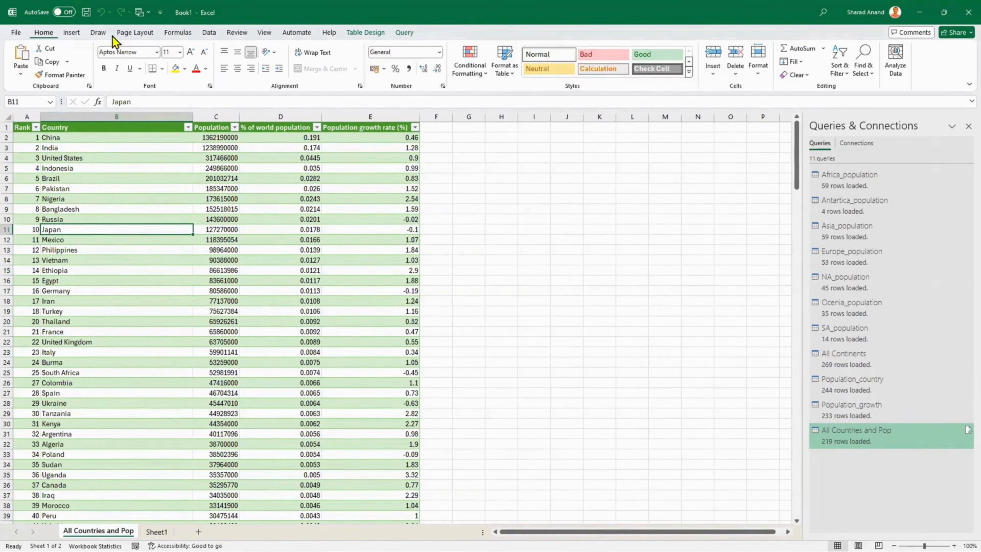
left_click(211, 33)
left_click(30, 74)
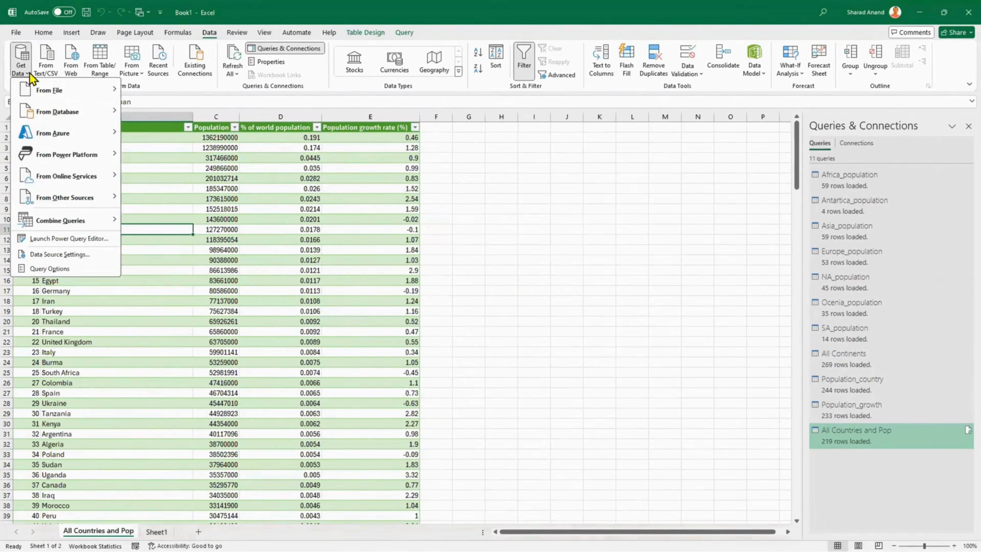
mouse_move(65, 89)
left_click(163, 94)
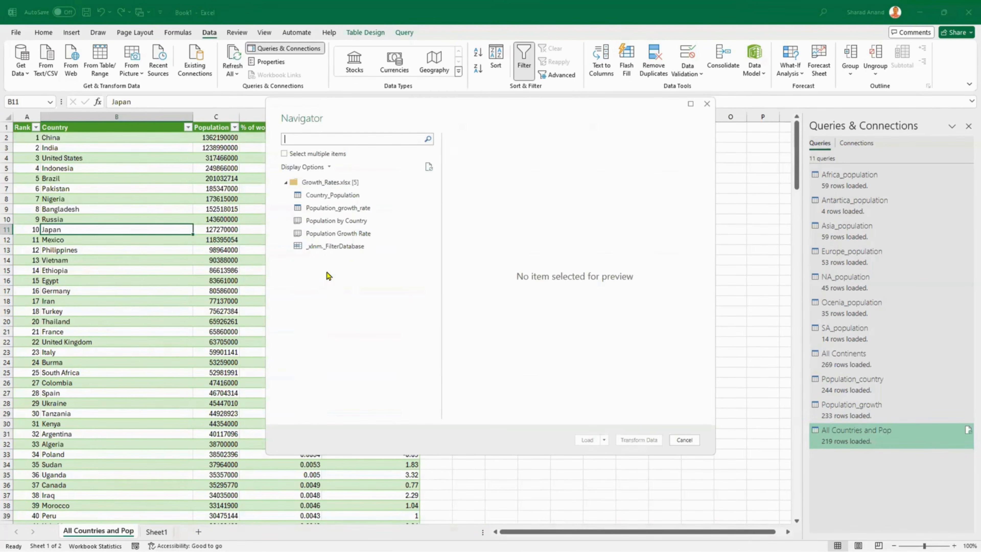
Step: Preview the Country_Population and Population_growth_rate tables, select both for import, and open them for transformation in Power Query
left_click(319, 197)
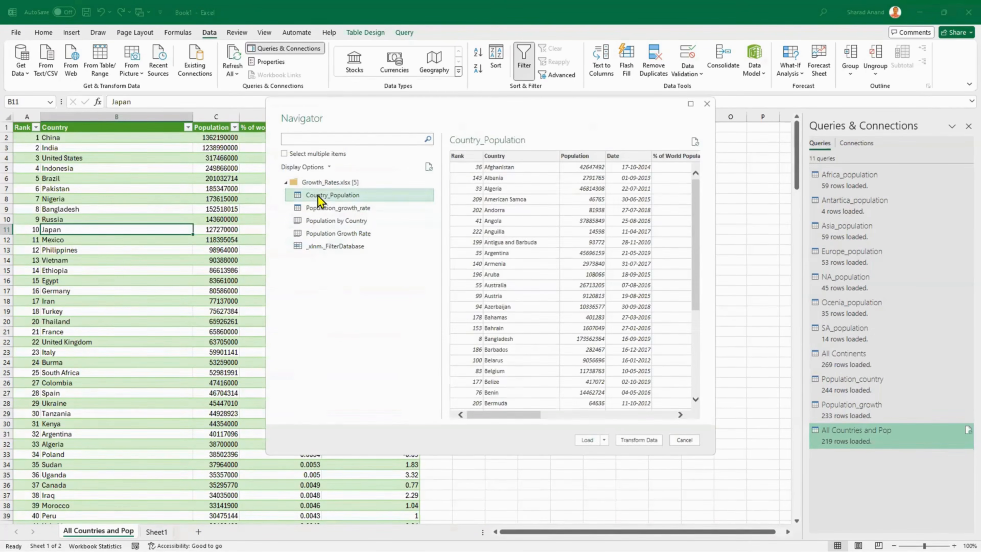
left_click_drag(511, 415, 483, 414)
left_click(339, 211)
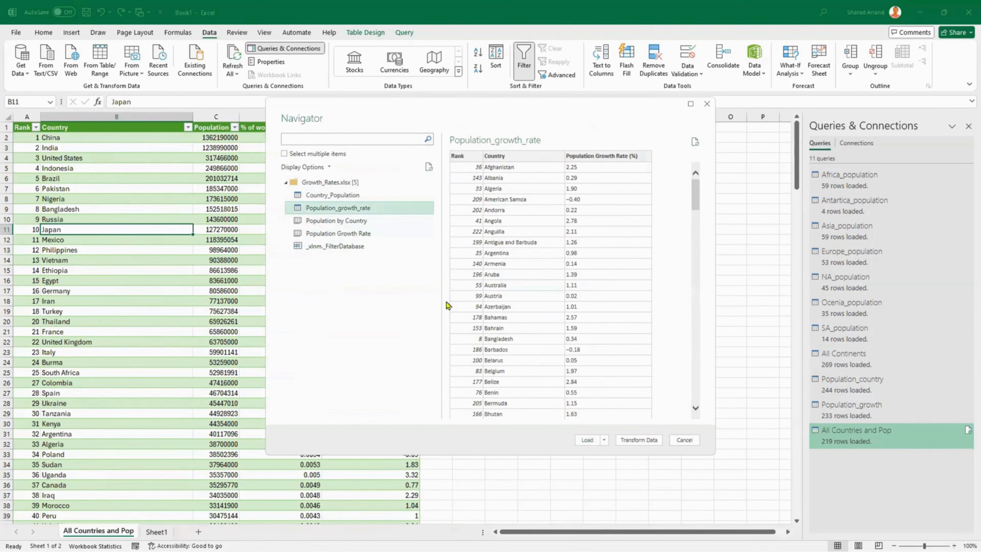
left_click(291, 154)
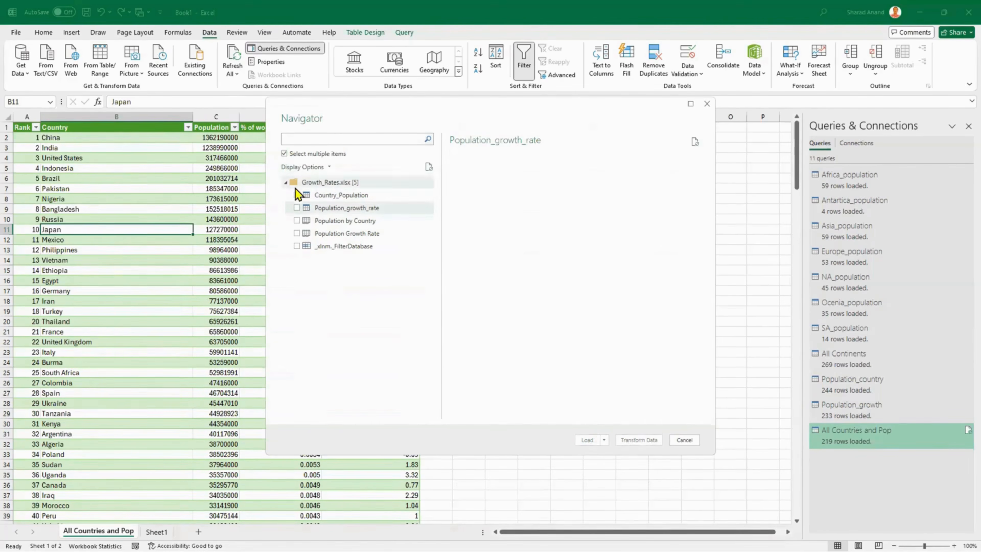
left_click(297, 194)
left_click(297, 208)
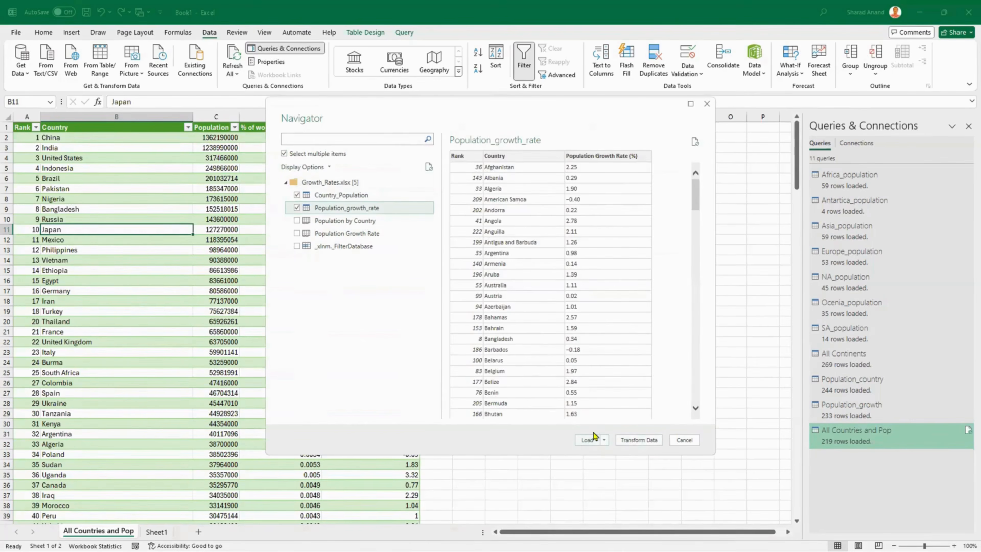
left_click(639, 441)
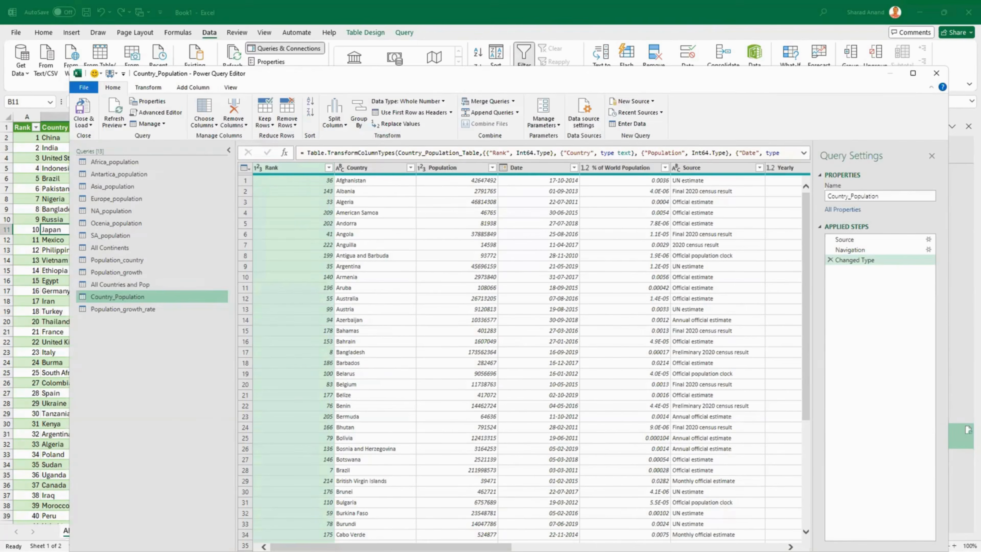
Step: Look over all columns of the Country_Population query and sort its rows by Rank in ascending order
scroll(523, 348, "right", 3)
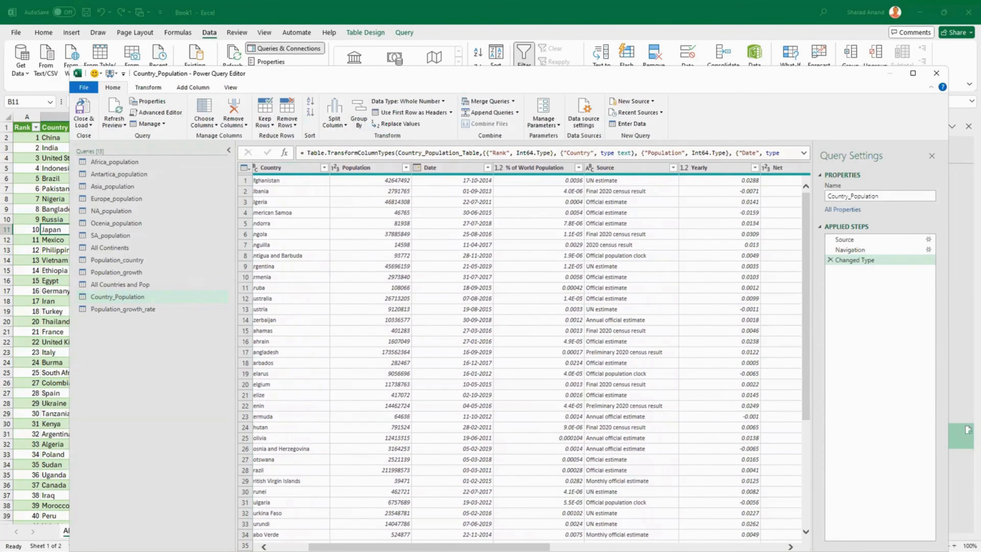
scroll(457, 492, "right", 1)
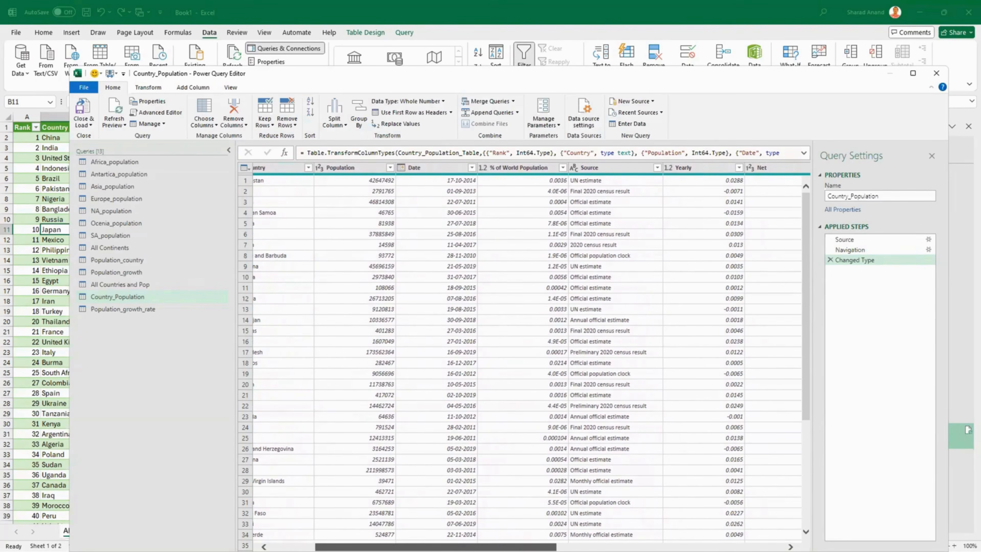
scroll(456, 492, "right", 10)
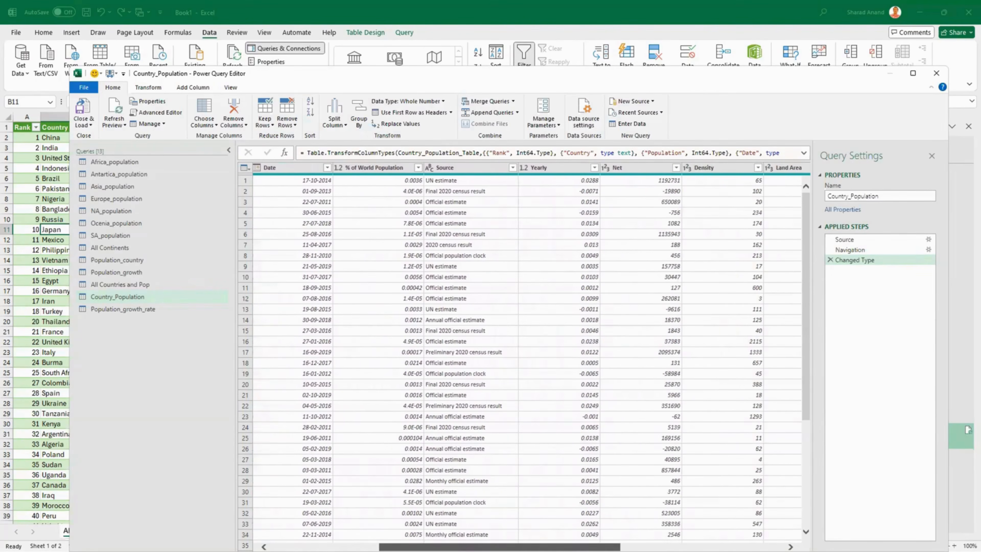
scroll(457, 492, "right", 3)
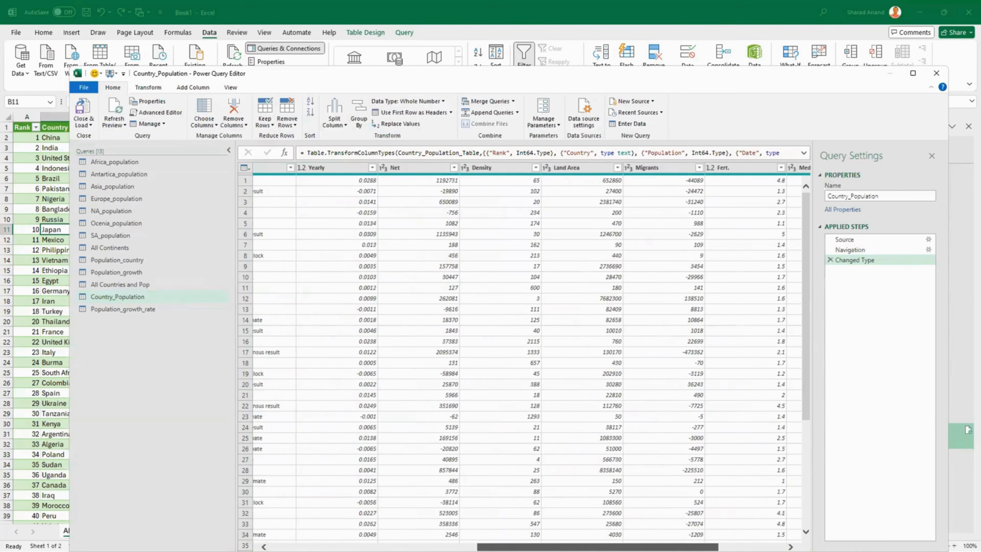
scroll(531, 357, "right", 5)
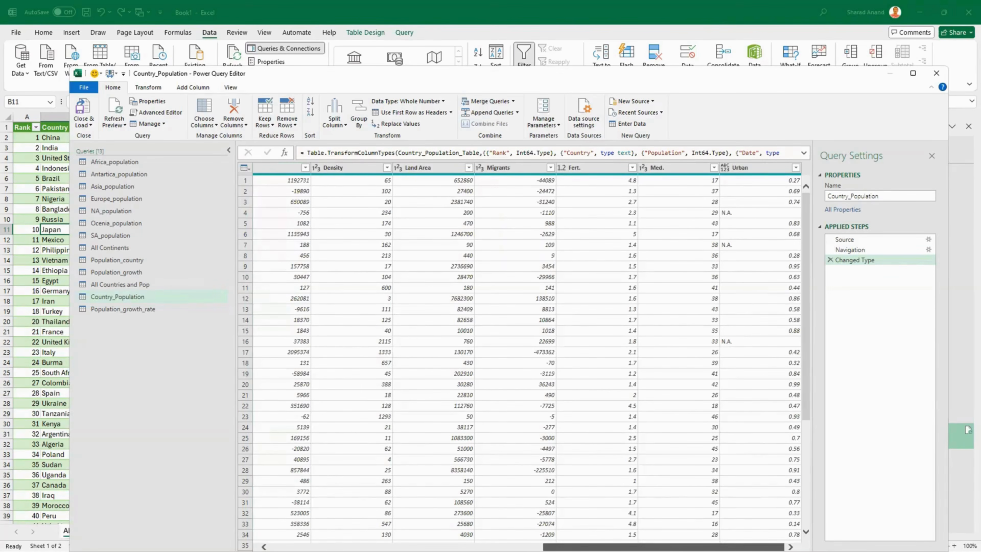
left_click_drag(664, 547, 391, 547)
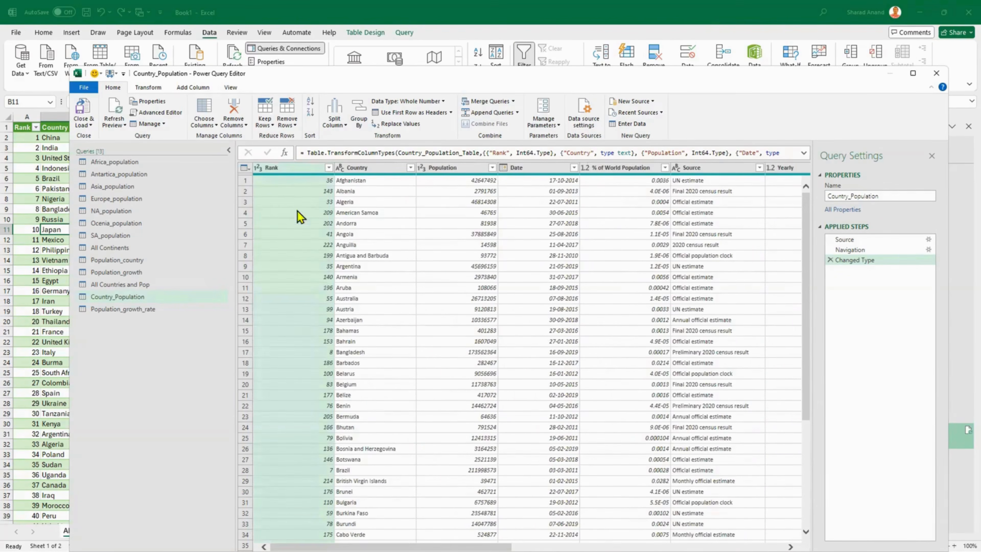
left_click(328, 167)
left_click(329, 168)
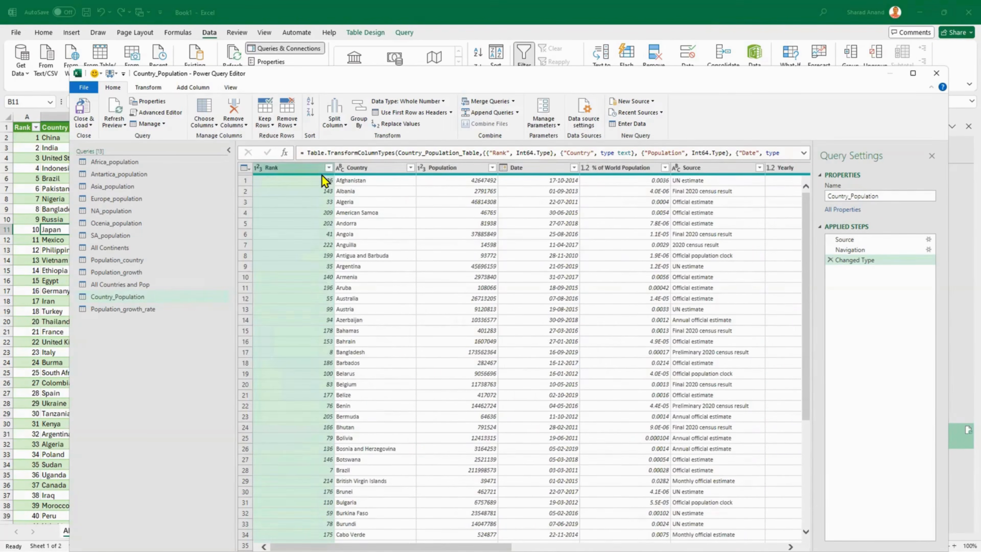
left_click(329, 168)
left_click(306, 186)
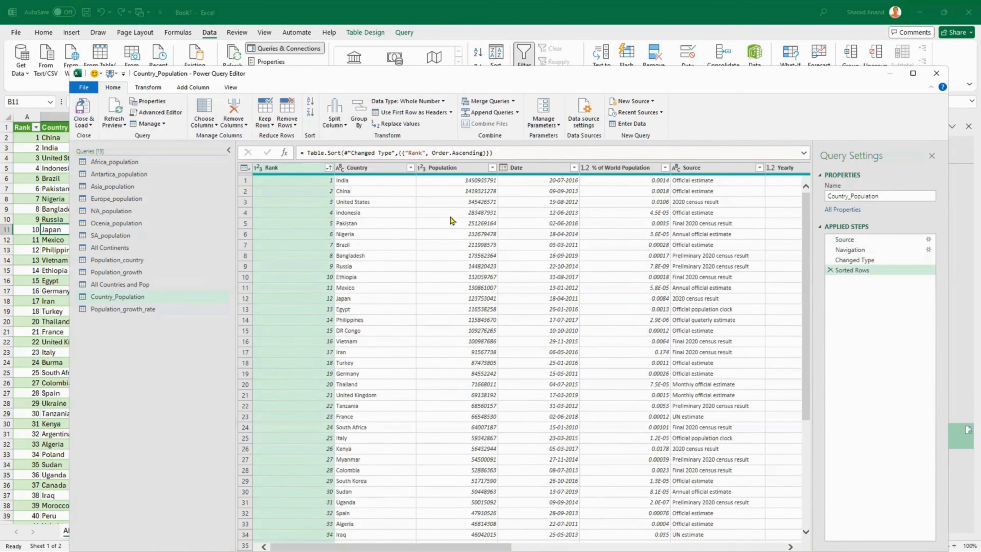
Step: Sort the Population_growth_rate query by Rank in ascending order
scroll(522, 348, "right", 5)
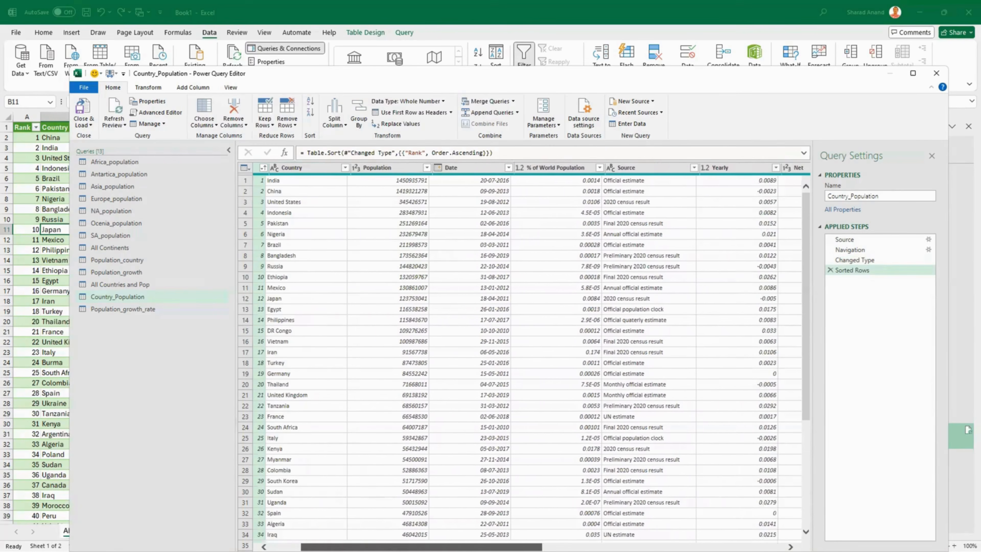
scroll(524, 351, "right", 6)
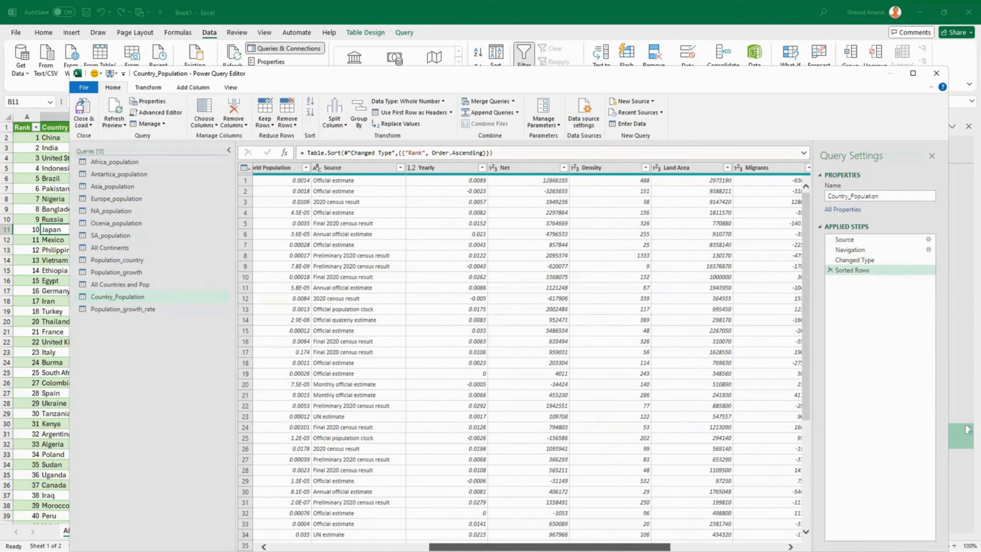
scroll(524, 351, "right", 2)
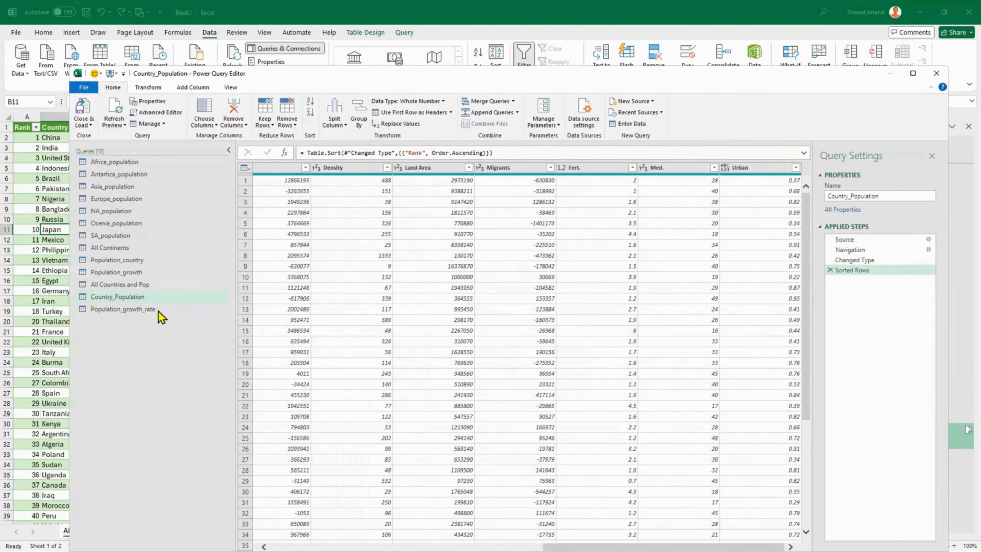
left_click(148, 309)
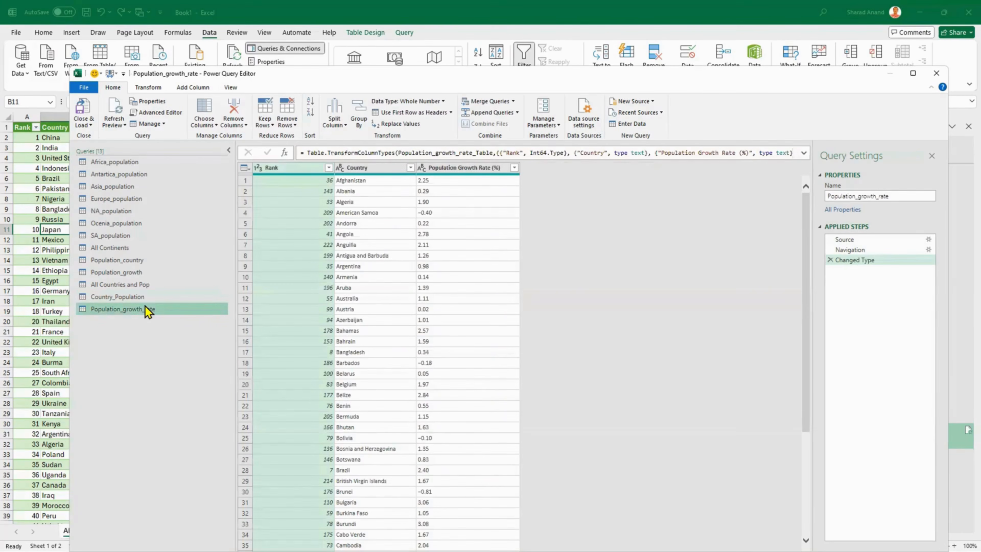
left_click(329, 167)
left_click(291, 183)
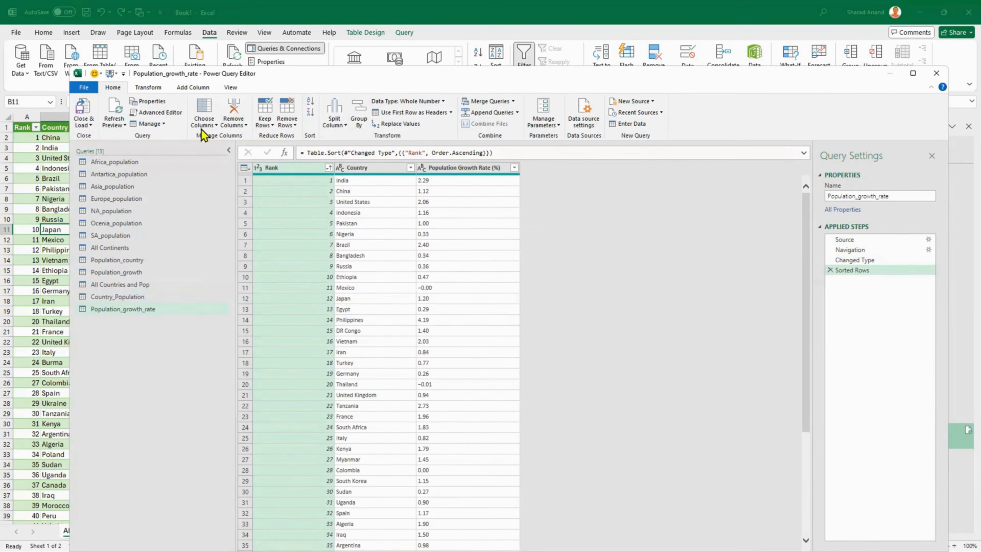
Step: Run data type detection on the Rank and Population Growth Rate (%) columns of Population_growth_rate
left_click(164, 87)
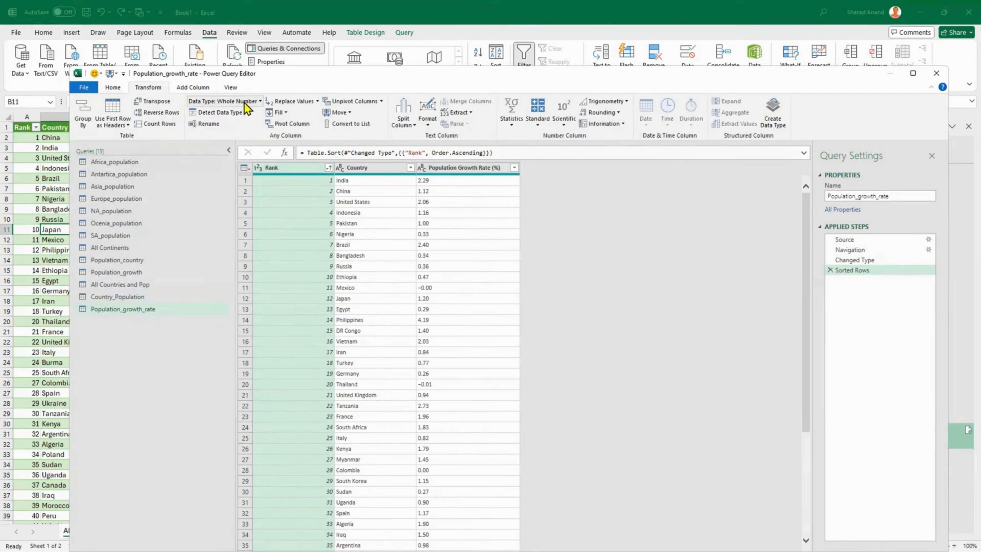
left_click(234, 112)
left_click(476, 170)
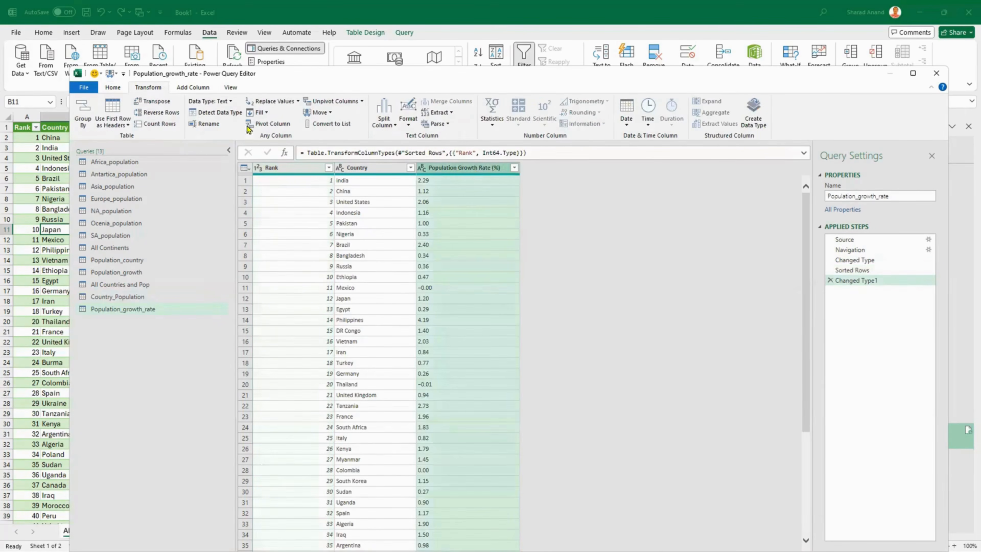
left_click(216, 113)
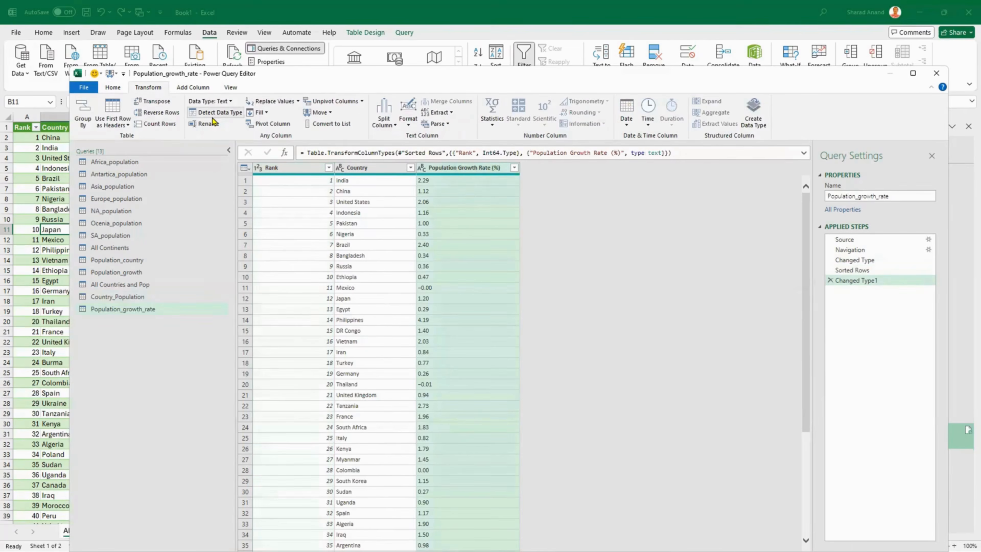
Step: Replace the minus sign character "−" with a plain hyphen "-" throughout the Population Growth Rate (%) column
left_click(427, 289)
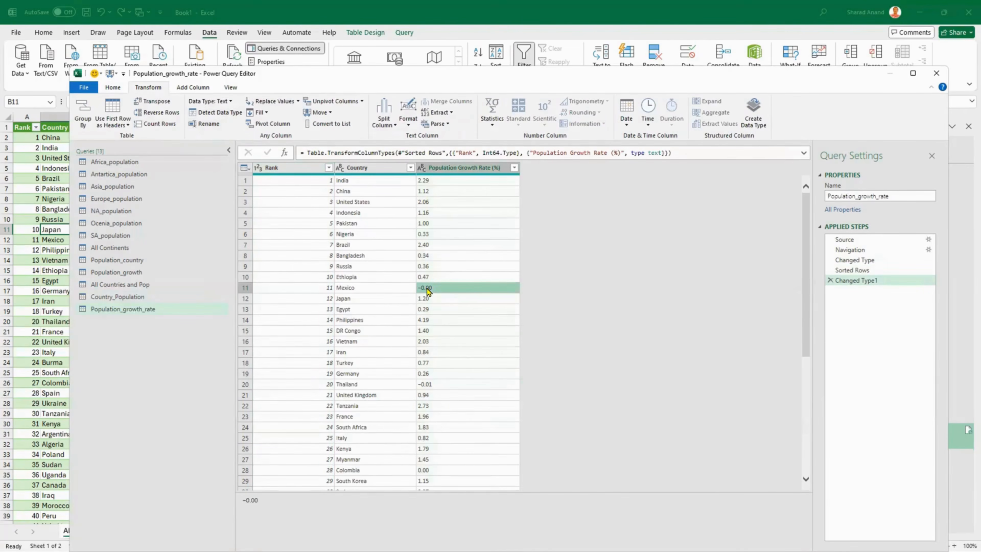
left_click_drag(250, 501, 241, 501)
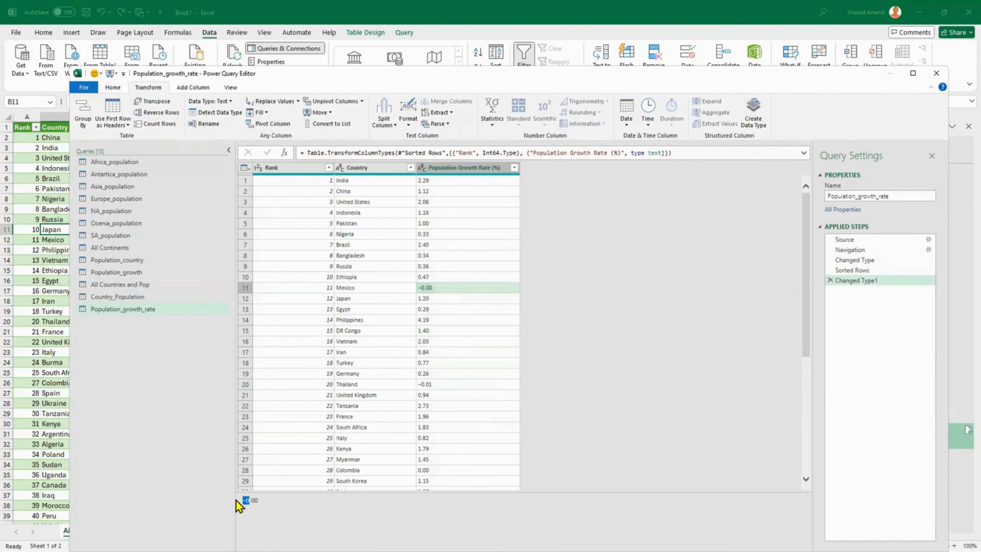
right_click(440, 293)
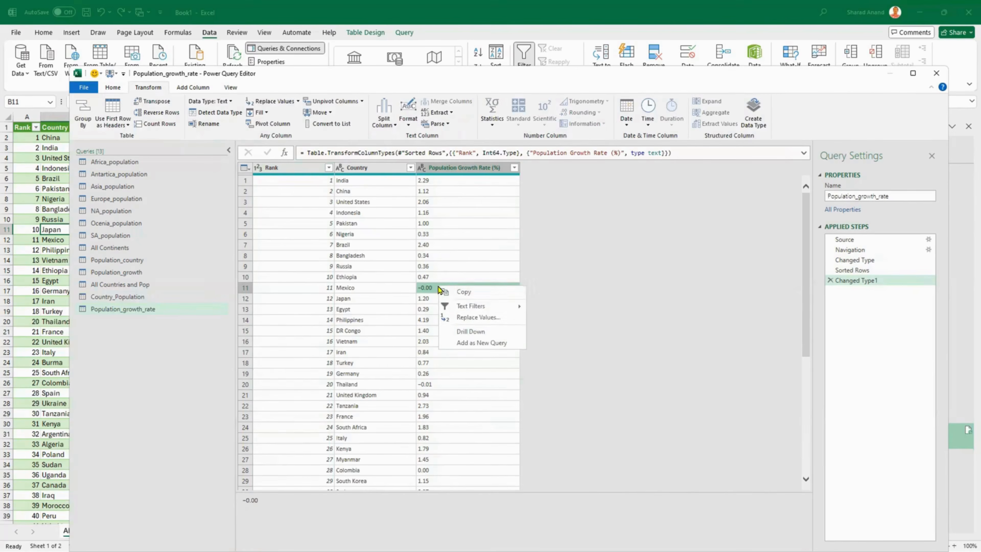
left_click(481, 323)
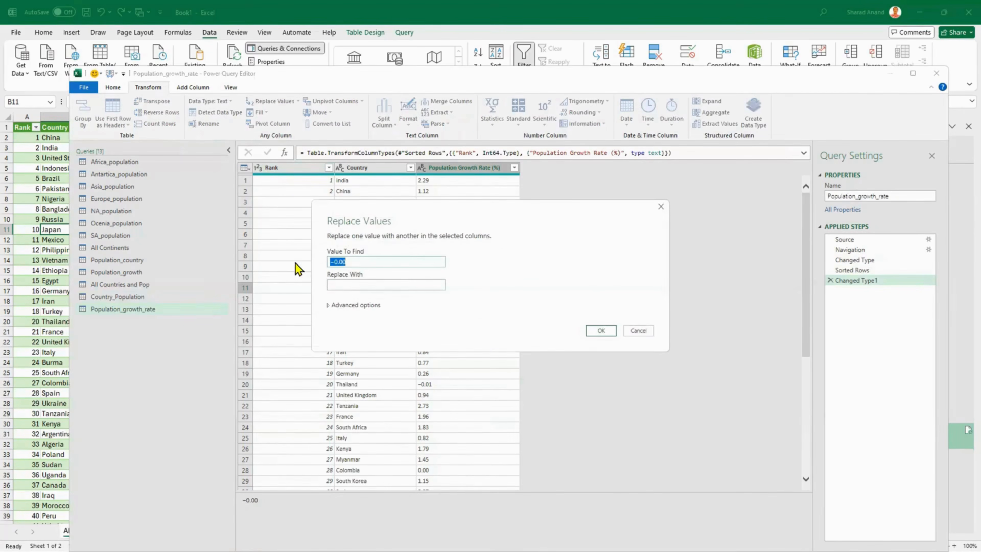
left_click(406, 261)
left_click(604, 331)
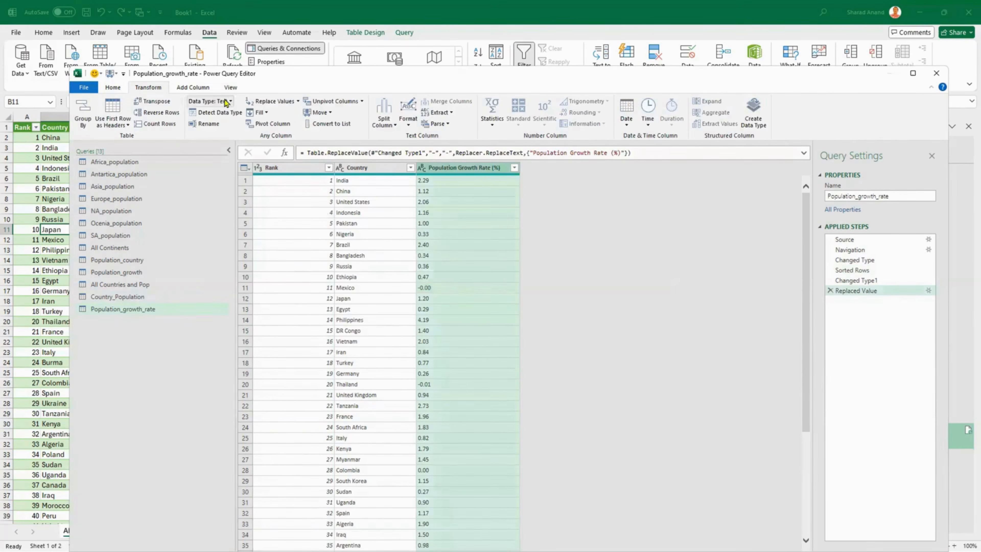
Step: Detect the data type of the Population Growth Rate (%) column again and look through the converted values
left_click(218, 112)
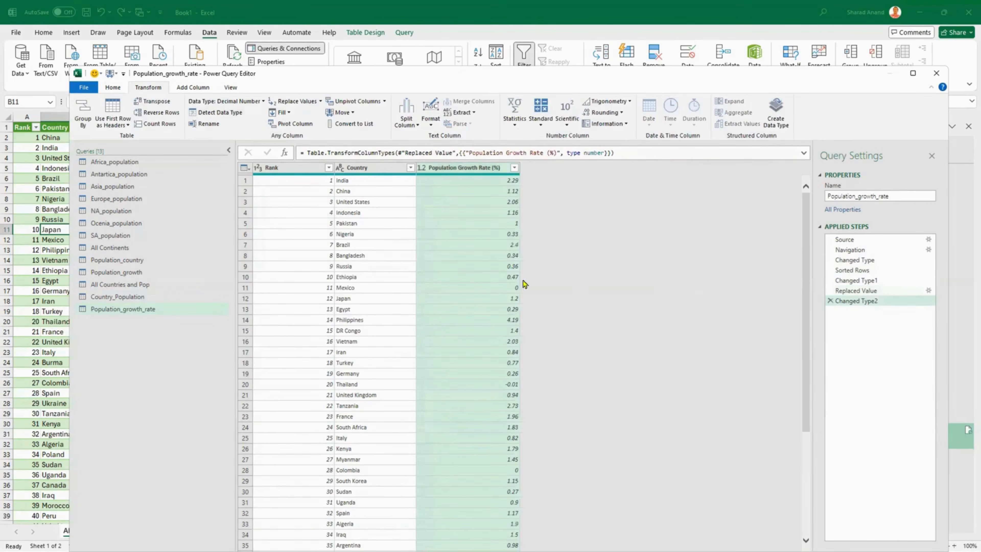
scroll(466, 304, "down", 5)
scroll(466, 304, "down", 5)
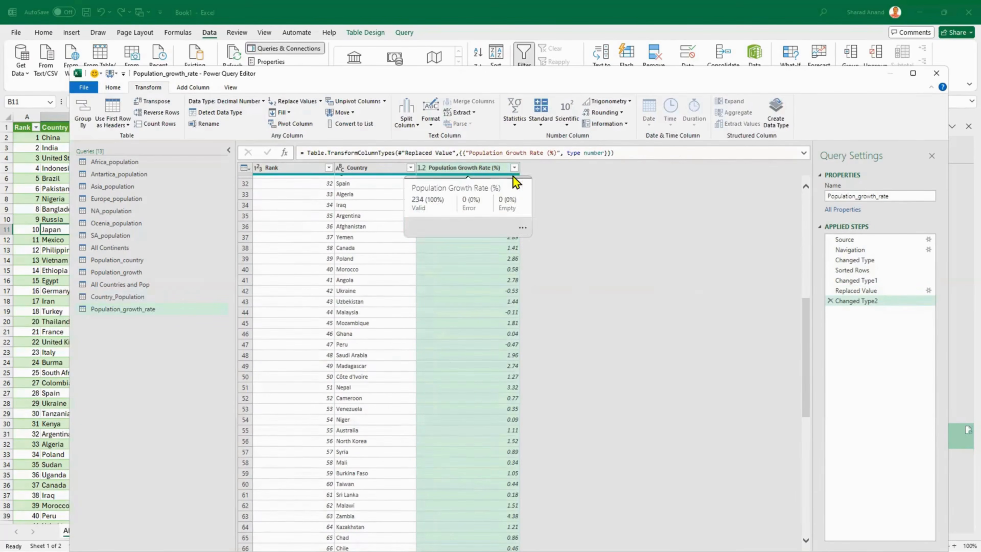
Step: Turn on the Column quality display for the data preview of Population_growth_rate
left_click(232, 88)
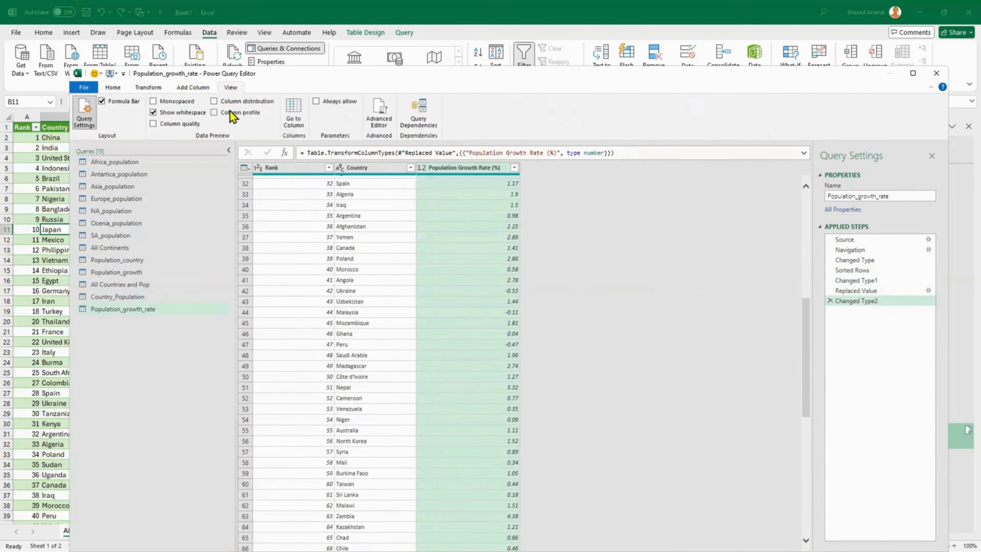
left_click(185, 124)
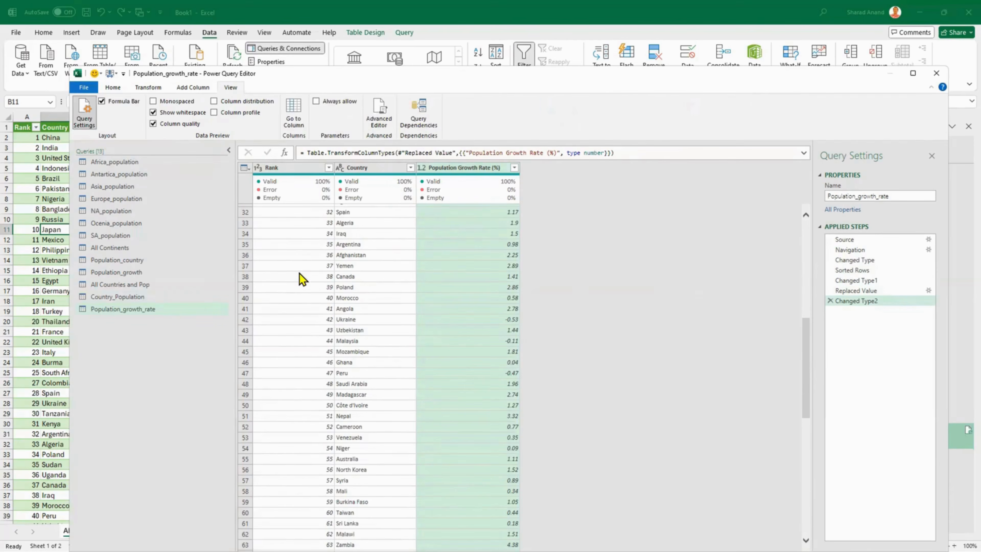
scroll(299, 276, "up", 8)
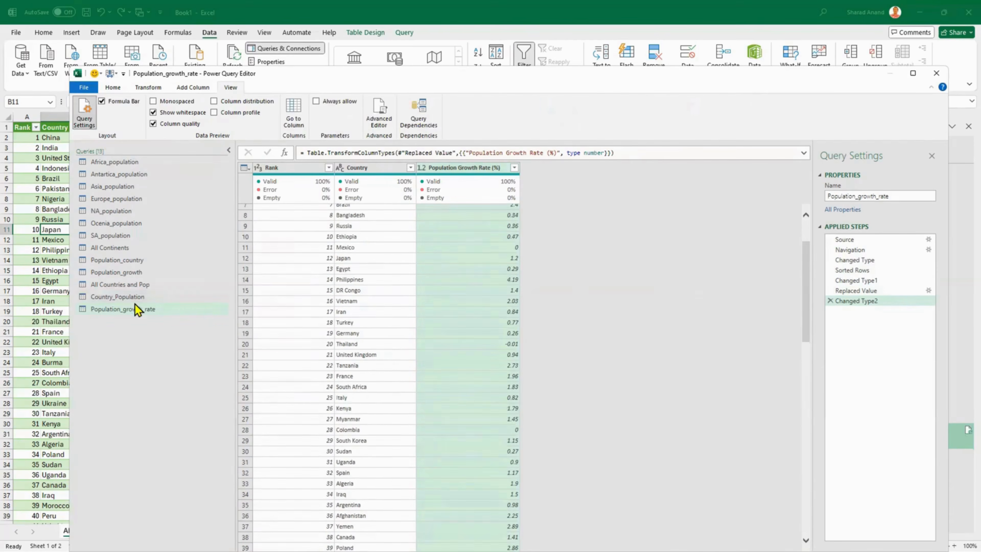
Step: Check column quality across all Country_Population columns and compare that query with Population_growth_rate and All Countries and Pop
left_click(127, 299)
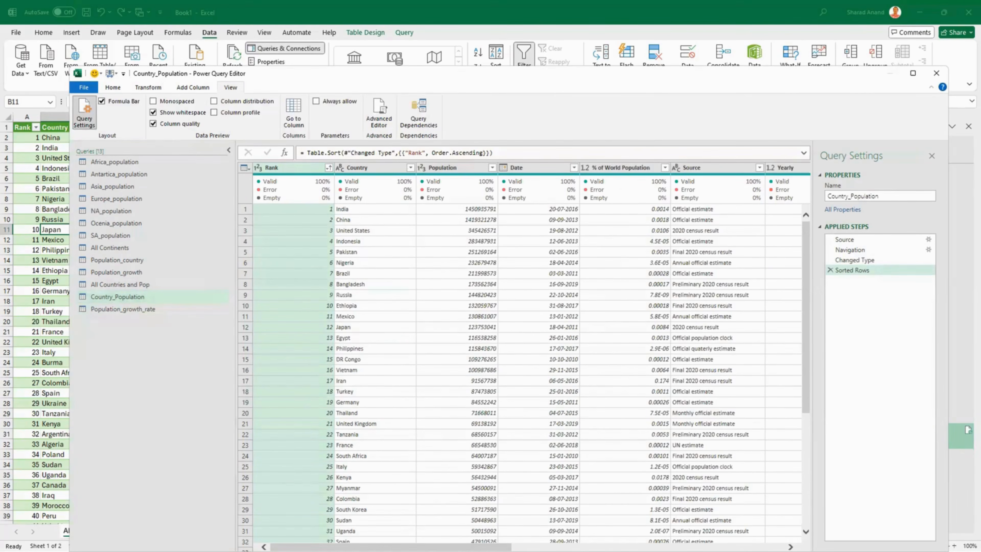
scroll(524, 357, "right", 5)
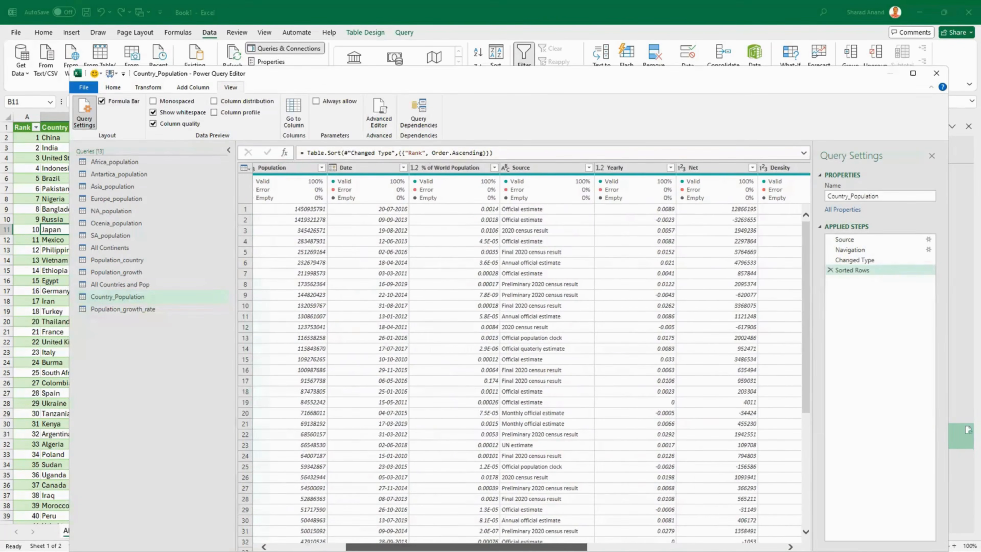
scroll(532, 357, "right", 6)
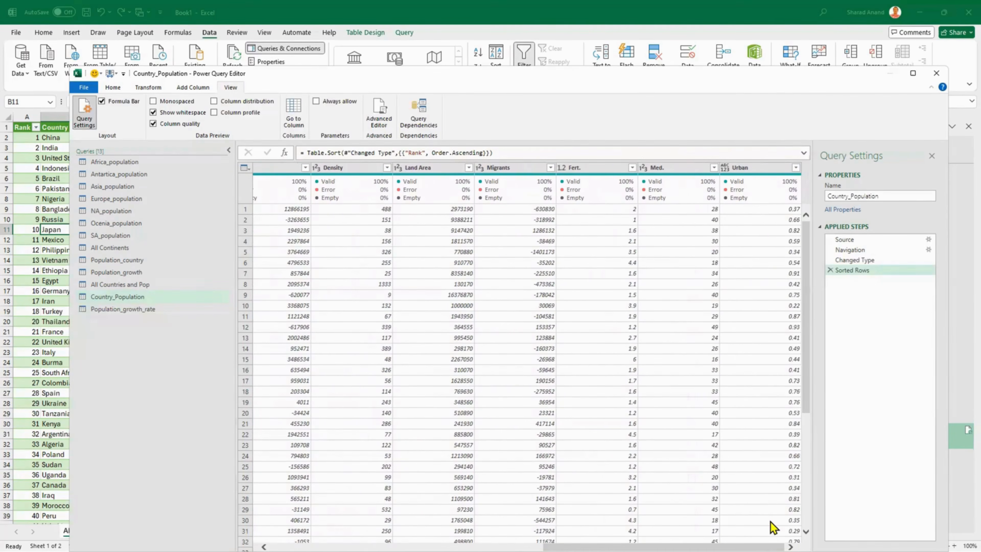
left_click_drag(767, 547, 494, 548)
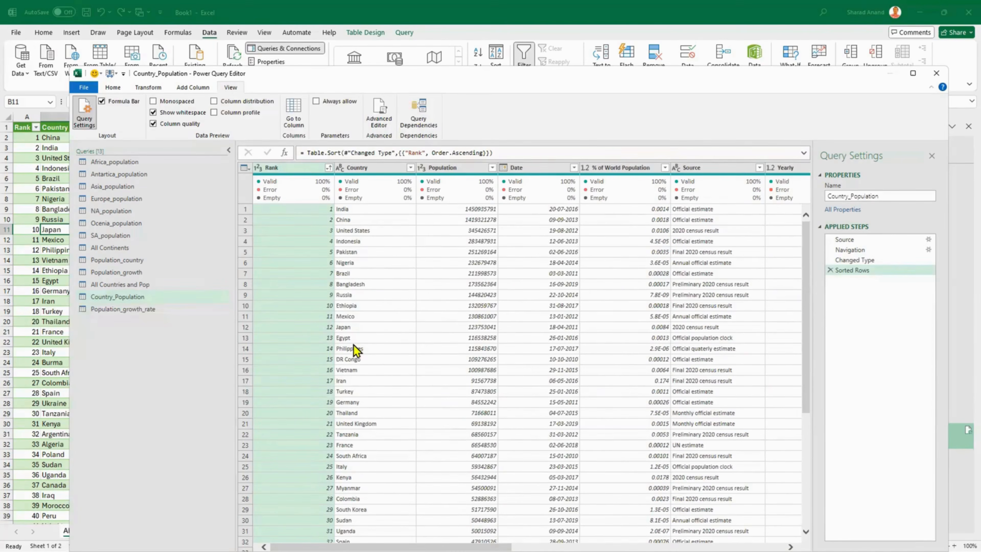
left_click(132, 312)
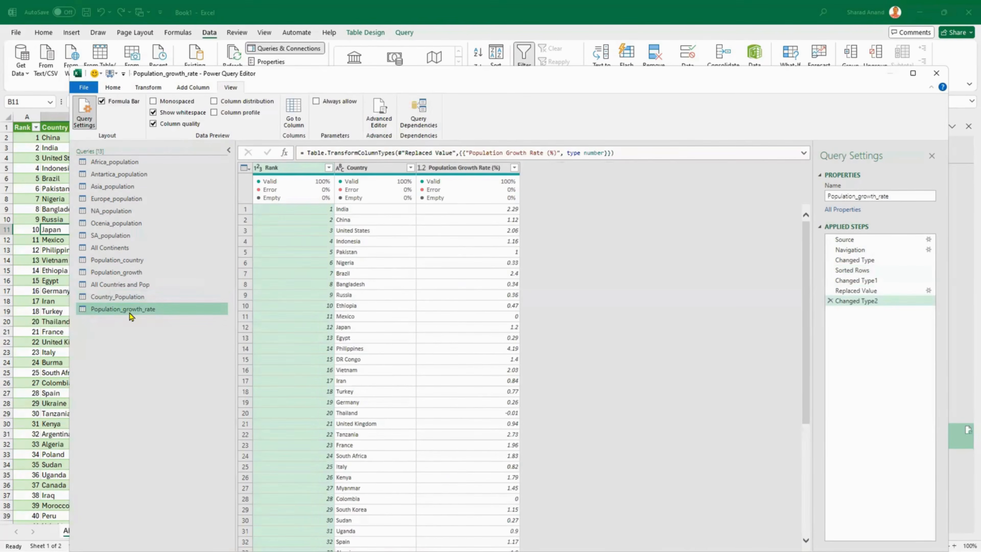
left_click(127, 298)
left_click(129, 285)
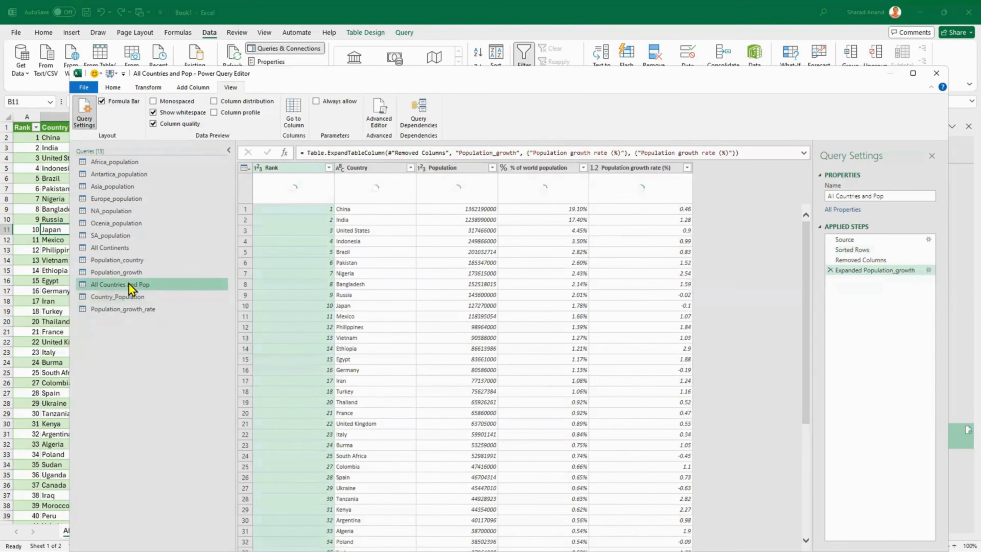
left_click(116, 298)
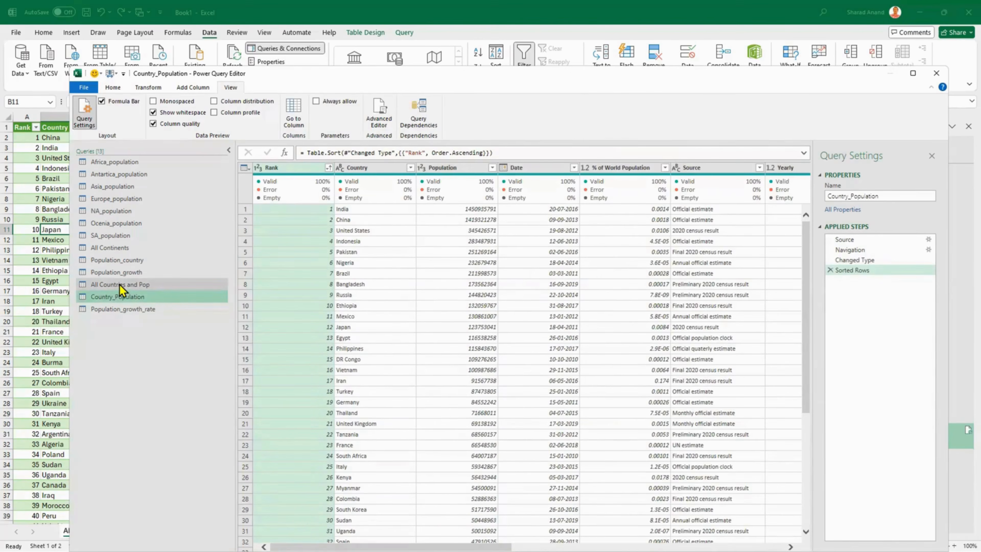
left_click(147, 311)
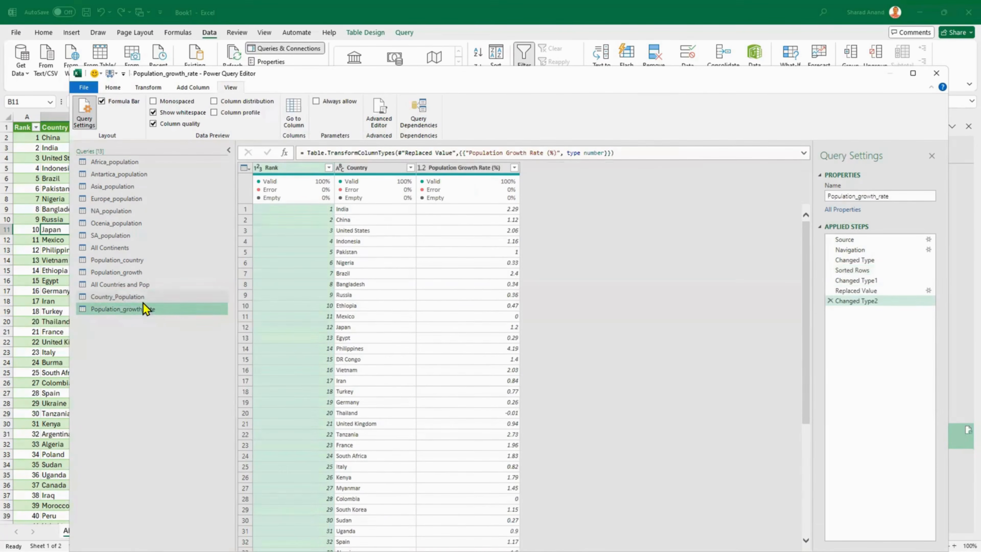
left_click(142, 299)
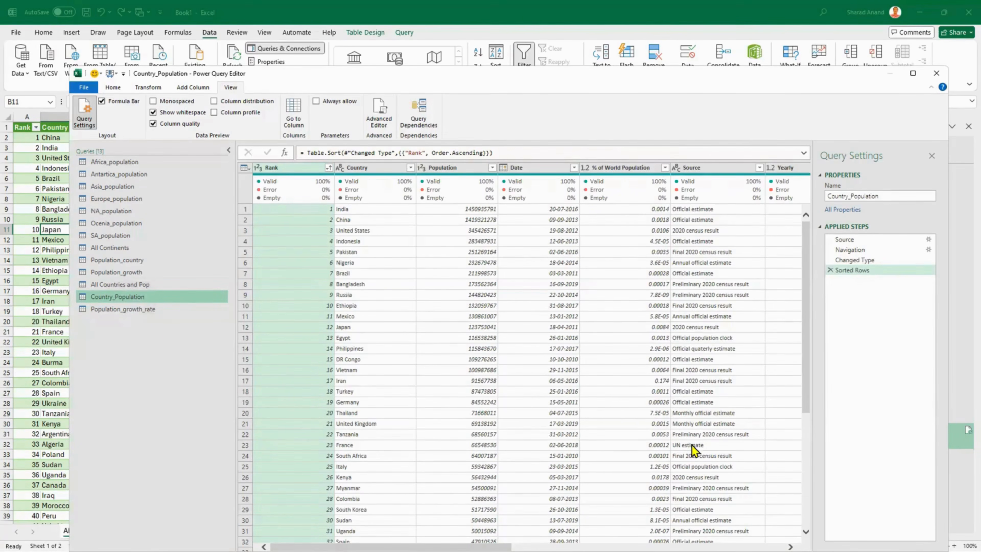
Step: Look through the Country names and converted growth rates in the Population_growth_rate query
left_click(136, 311)
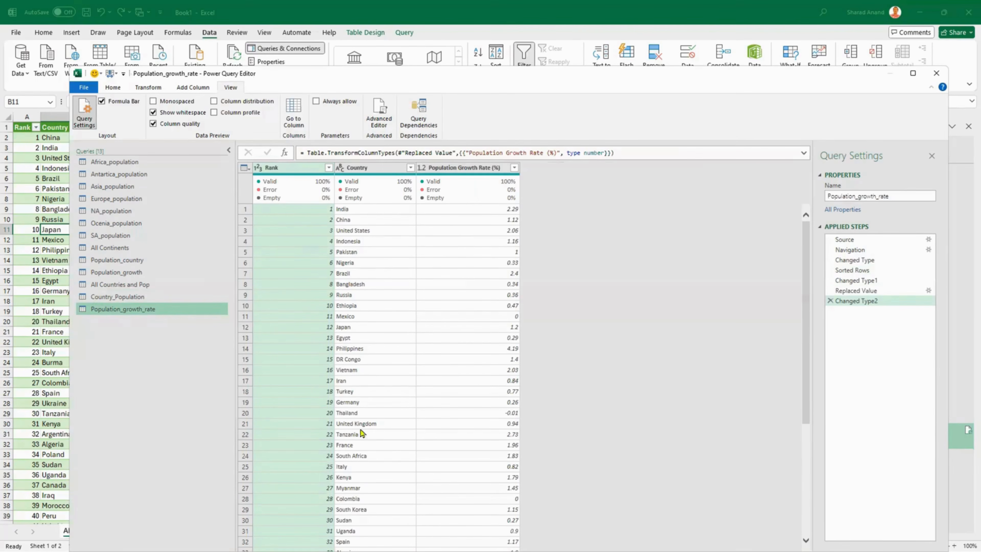
scroll(353, 519, "down", 2)
scroll(353, 519, "up", 2)
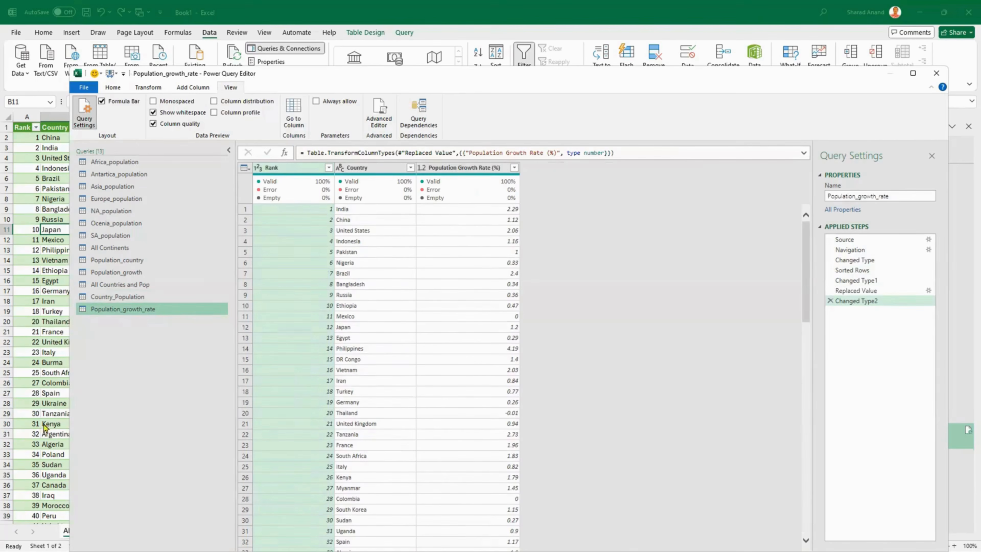
Step: In Country_Population, keep only the Rank, Country, Population, % of World Population, Density, Land Area, Migrants and Urban columns, and review the result
left_click(103, 301)
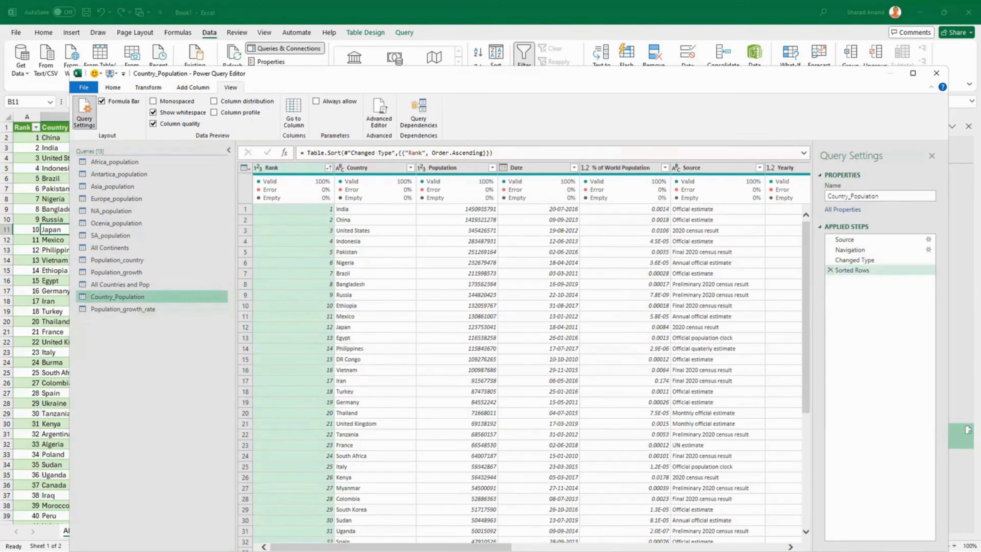
mouse_move(410, 547)
left_mouse_down()
mouse_move(680, 547)
mouse_move(409, 547)
left_mouse_up()
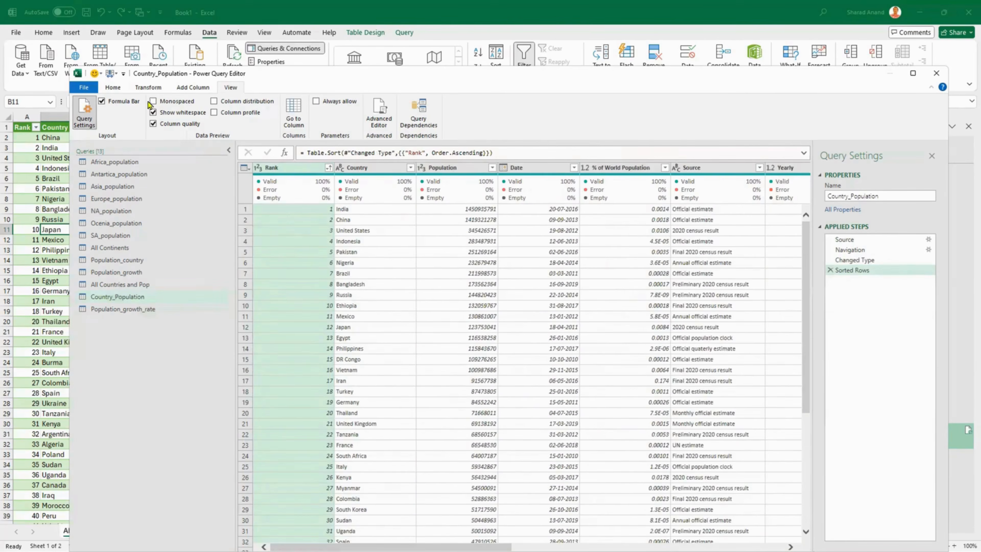
left_click(112, 90)
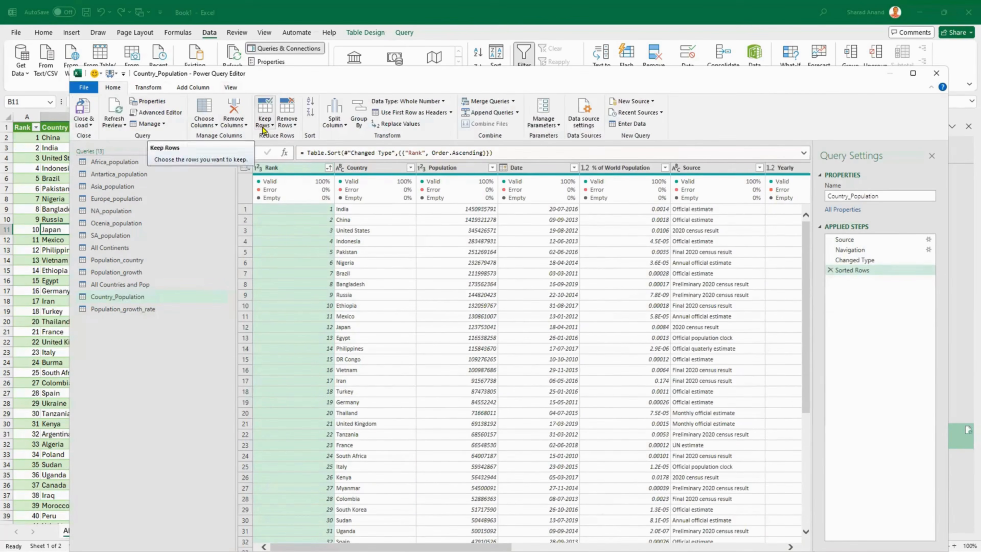
left_click(210, 107)
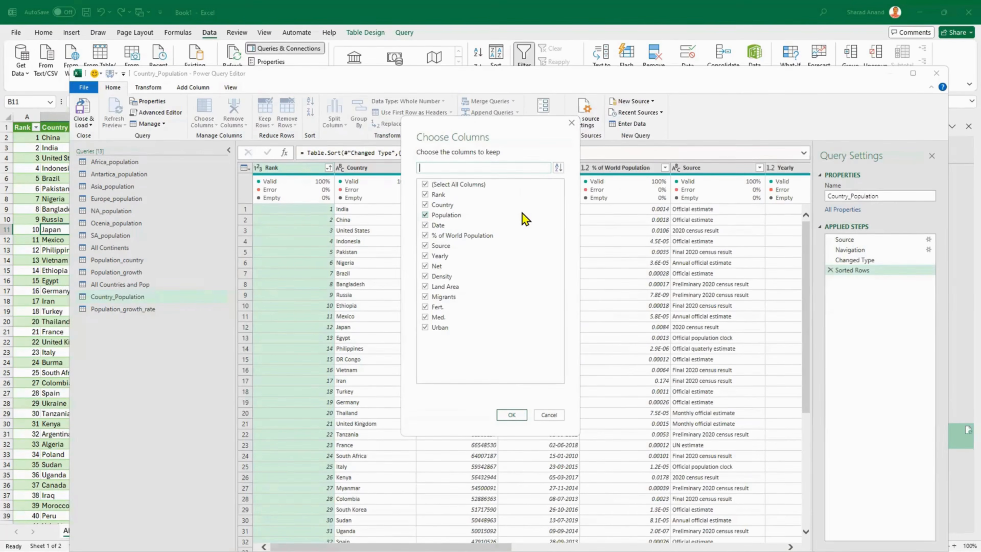
left_click(456, 181)
left_click(439, 288)
left_click(427, 327)
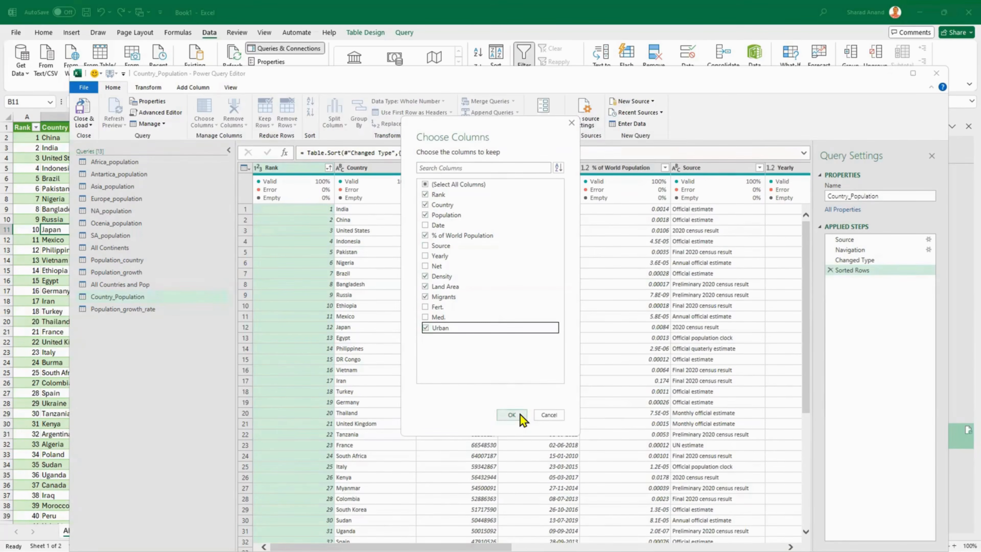
left_click(512, 415)
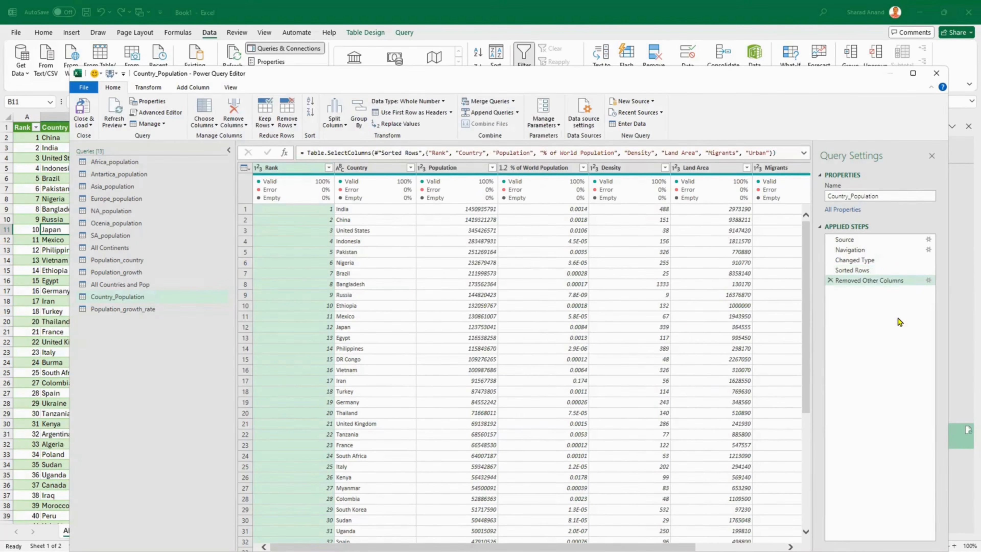
scroll(532, 358, "right", 3)
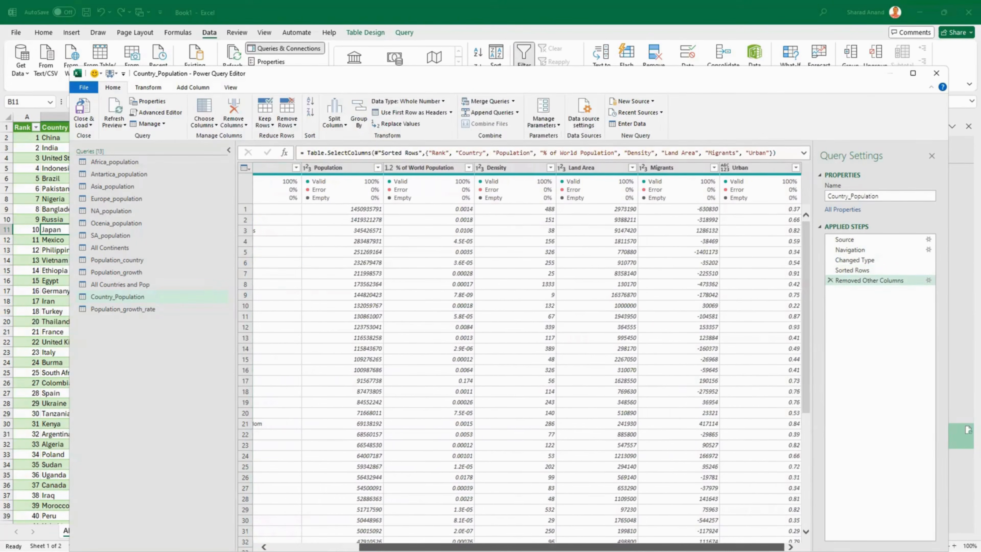
scroll(544, 530, "left", 3)
Step: Merge Population_growth_rate with Country_Population, matching on the Country column with a Left Outer join
left_click(116, 309)
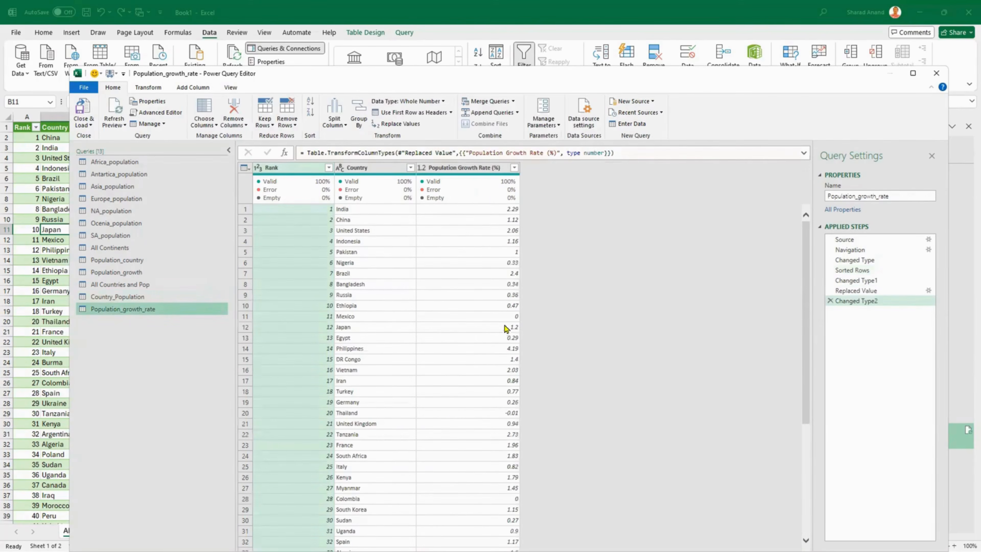
left_click(490, 102)
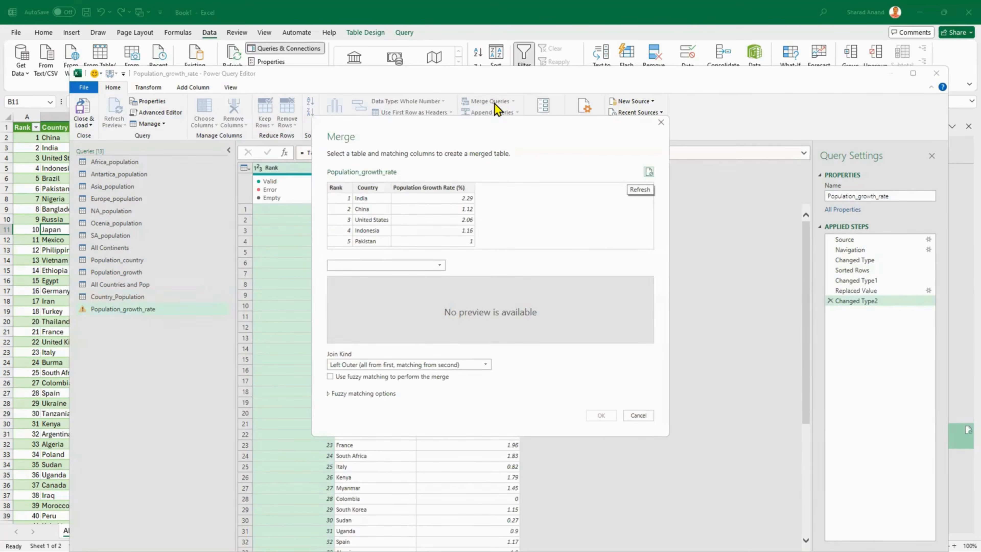
left_click(392, 266)
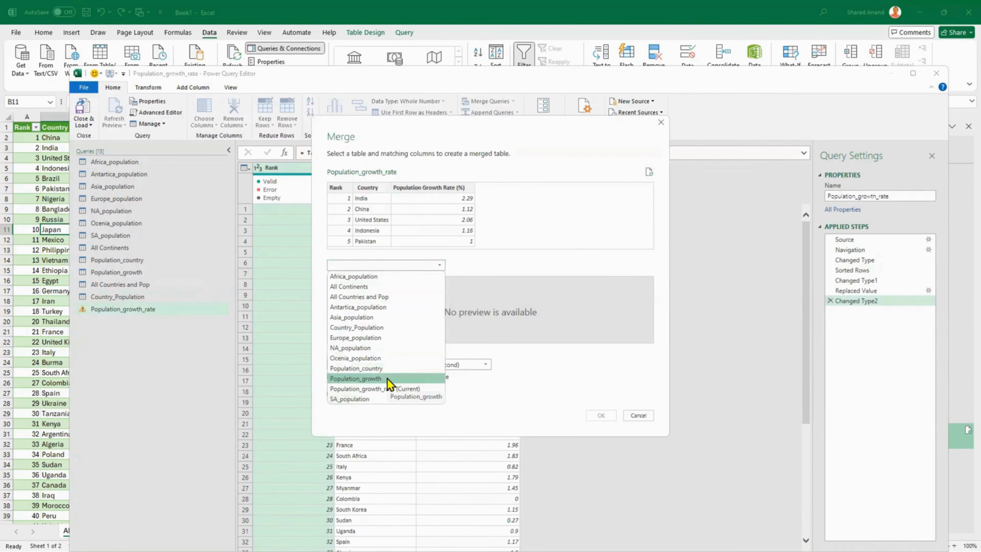
left_click(379, 328)
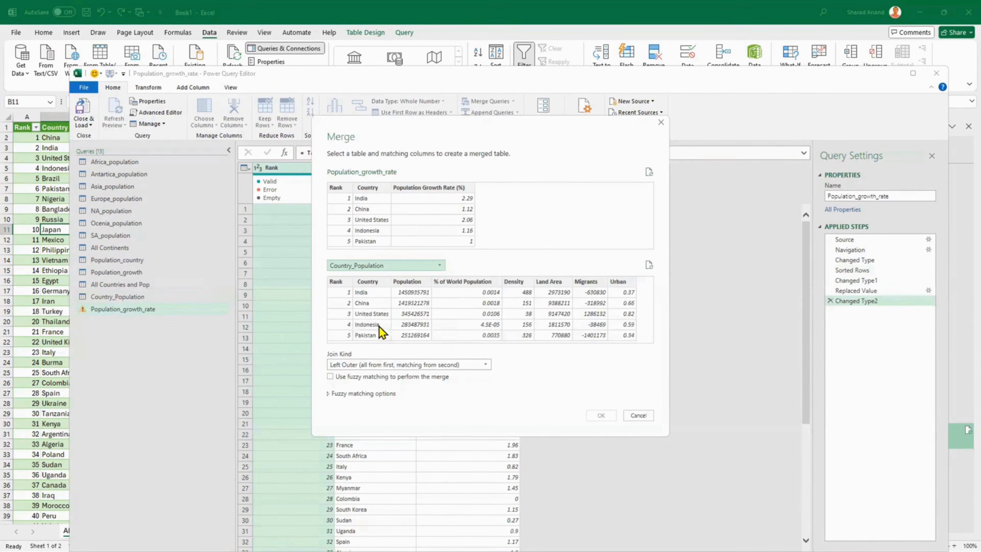
left_click(367, 188)
left_click(369, 282)
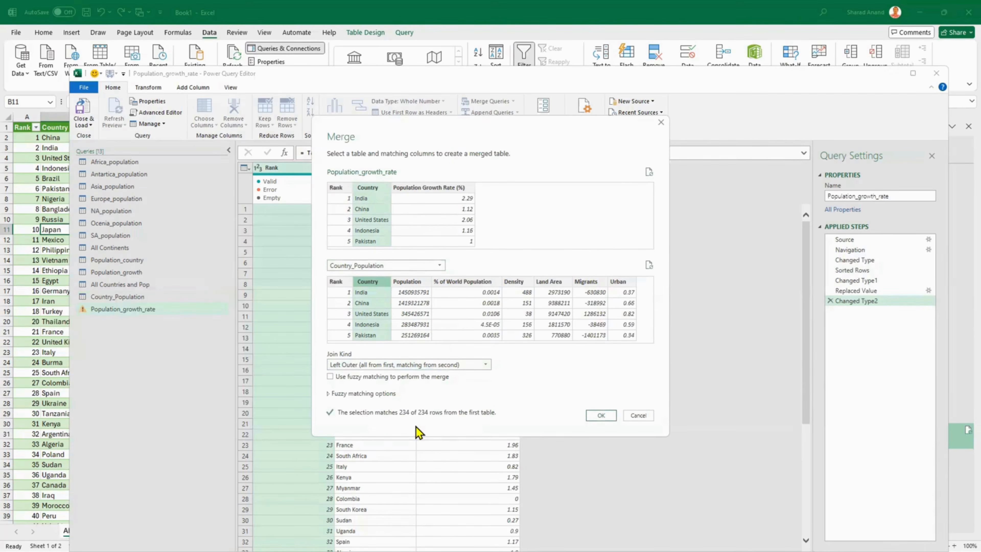
left_click(594, 417)
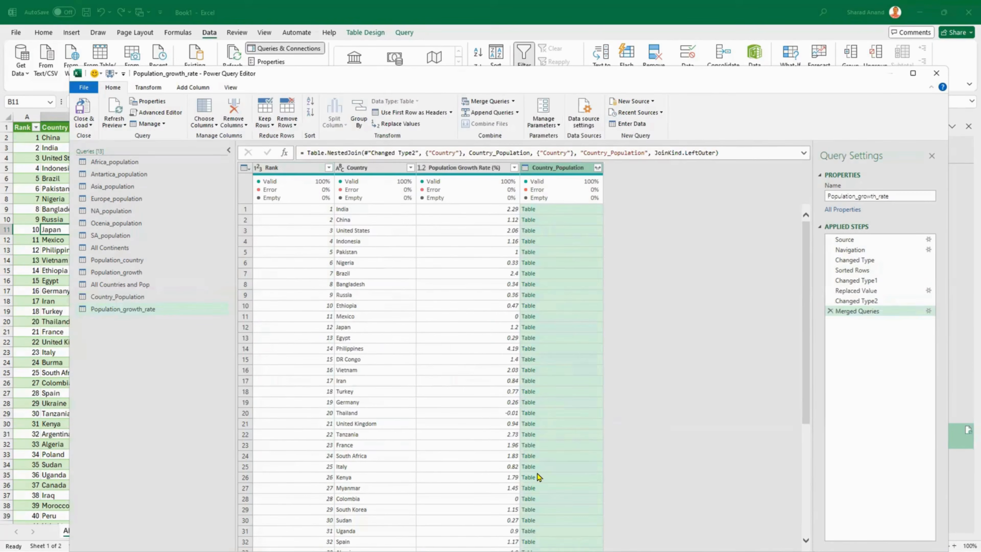
Step: Drill into the nested Country_Population table for India and remove the resulting query step
left_click(528, 209)
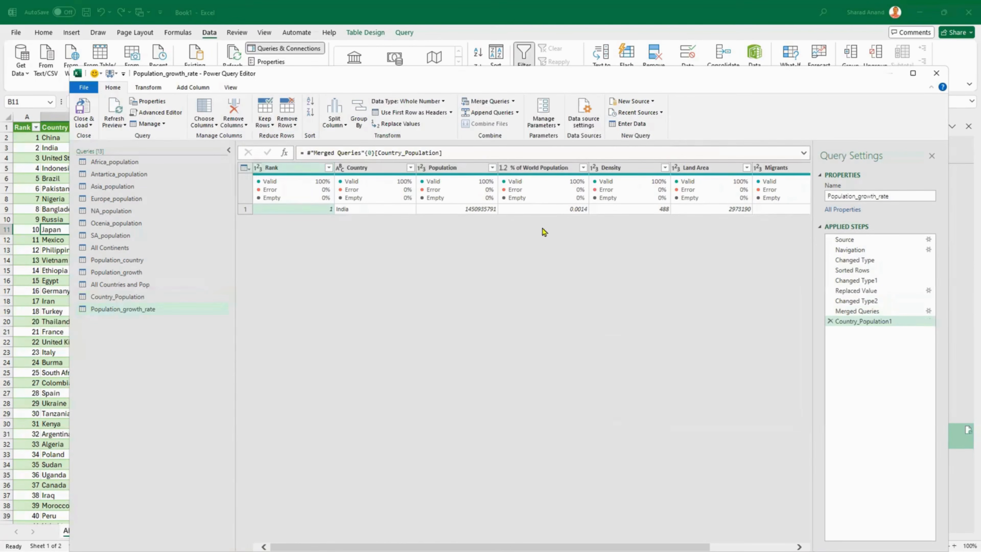
left_click(830, 321)
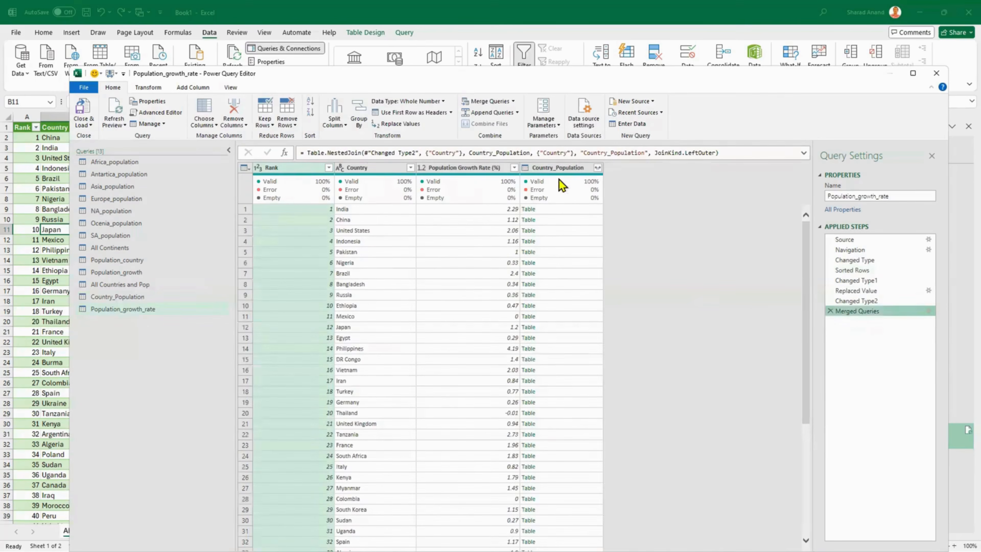
left_click(597, 168)
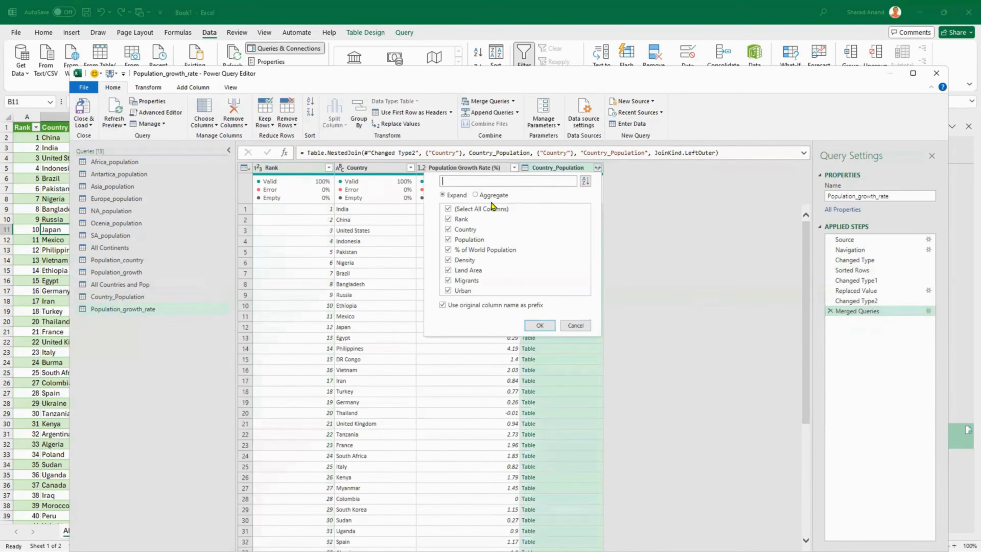
left_click(487, 195)
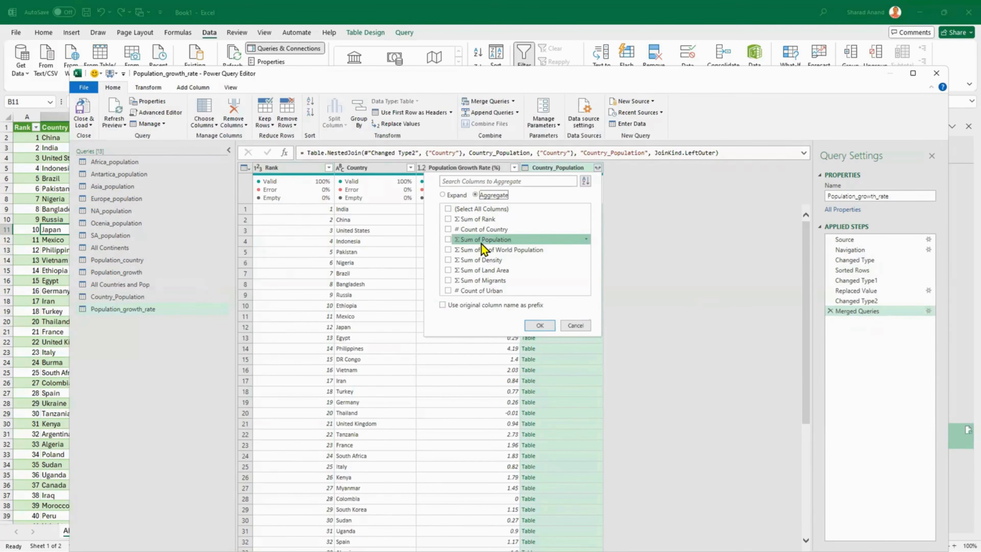
left_click(457, 195)
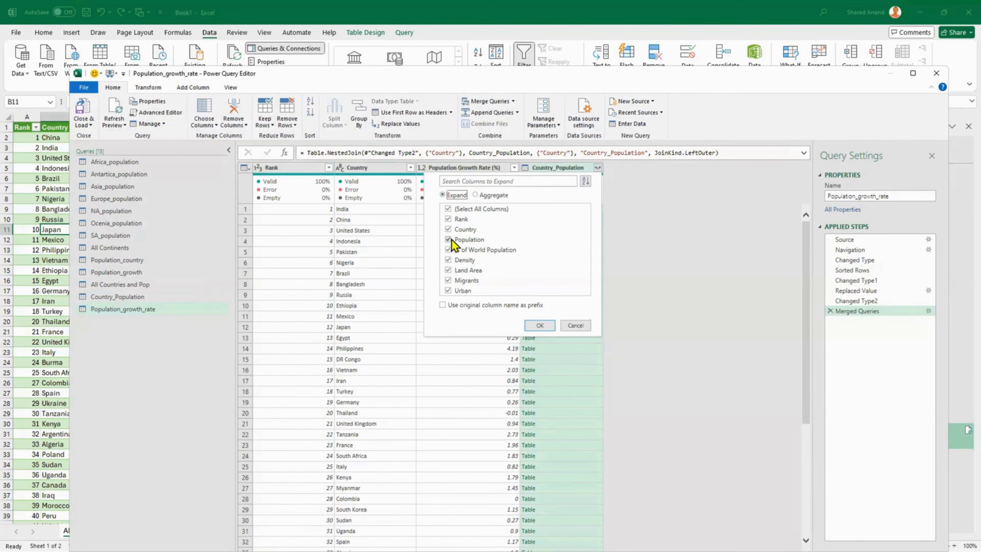
left_click(448, 209)
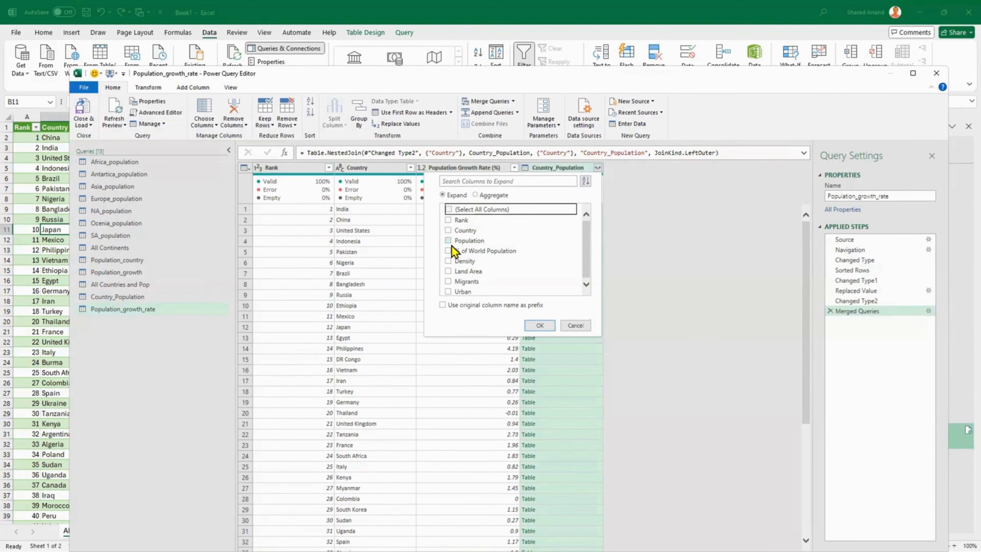
left_click(450, 242)
left_click(585, 327)
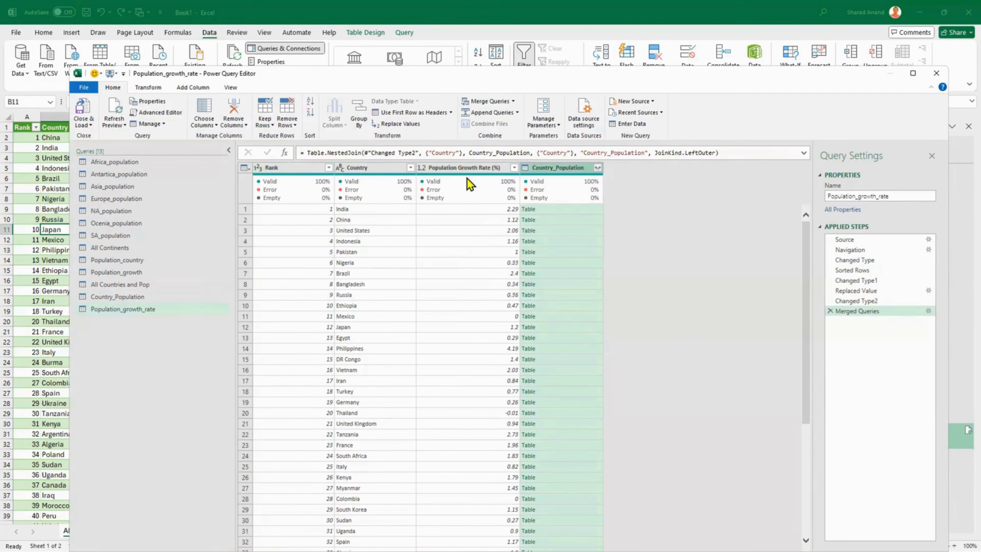
Step: Expand the merged Country_Population column to Population, Density and Migrants without a name prefix, and sort the rows by Rank ascending
left_click(598, 168)
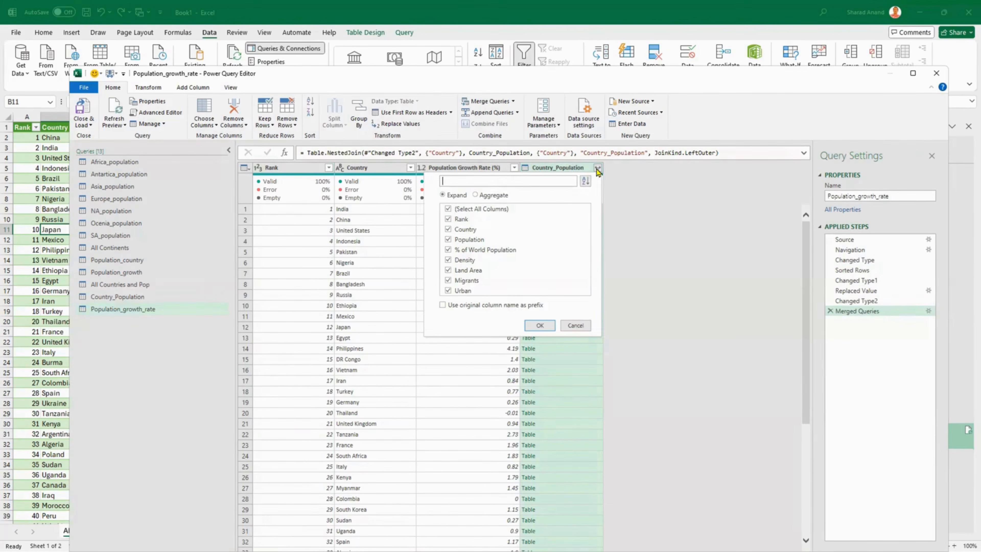
left_click(449, 209)
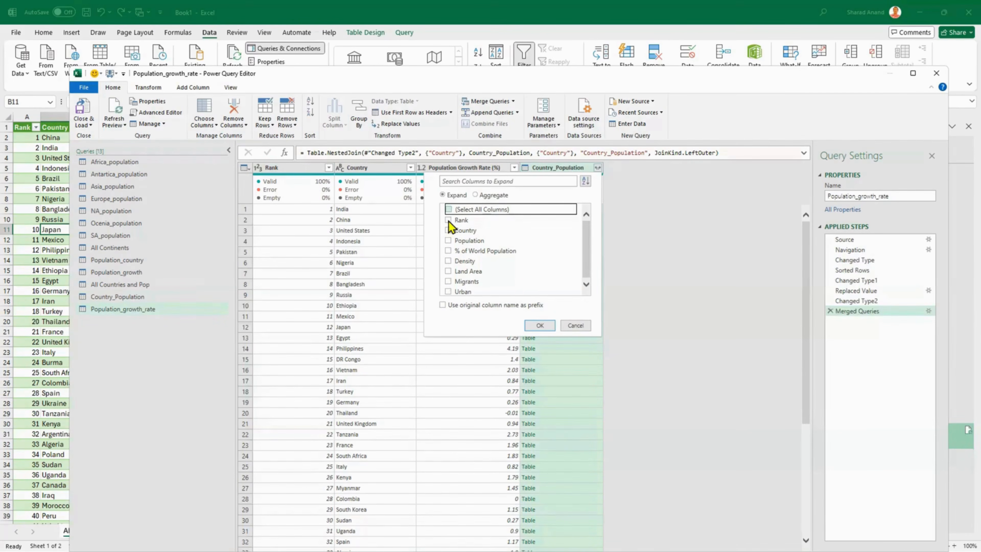
left_click(448, 241)
left_click(449, 260)
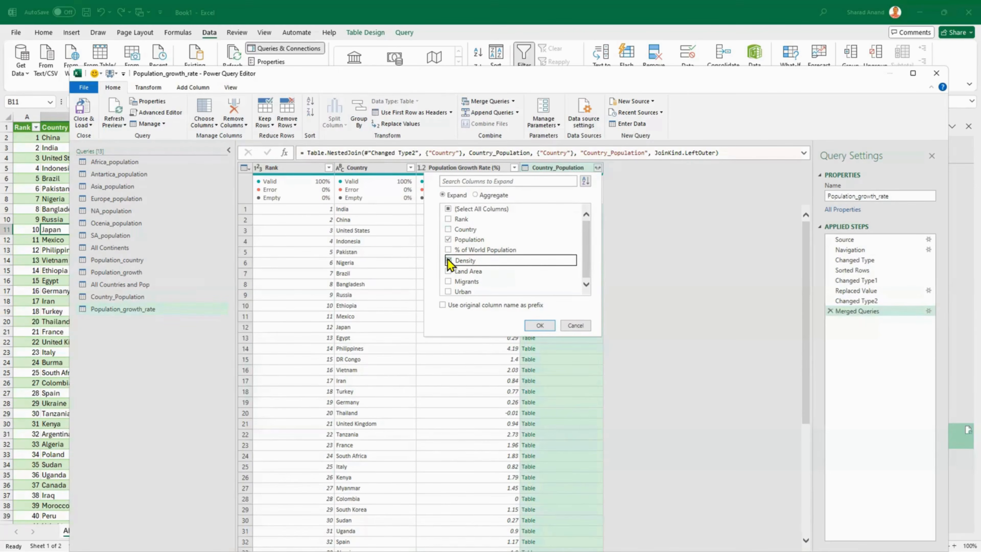
left_click(449, 281)
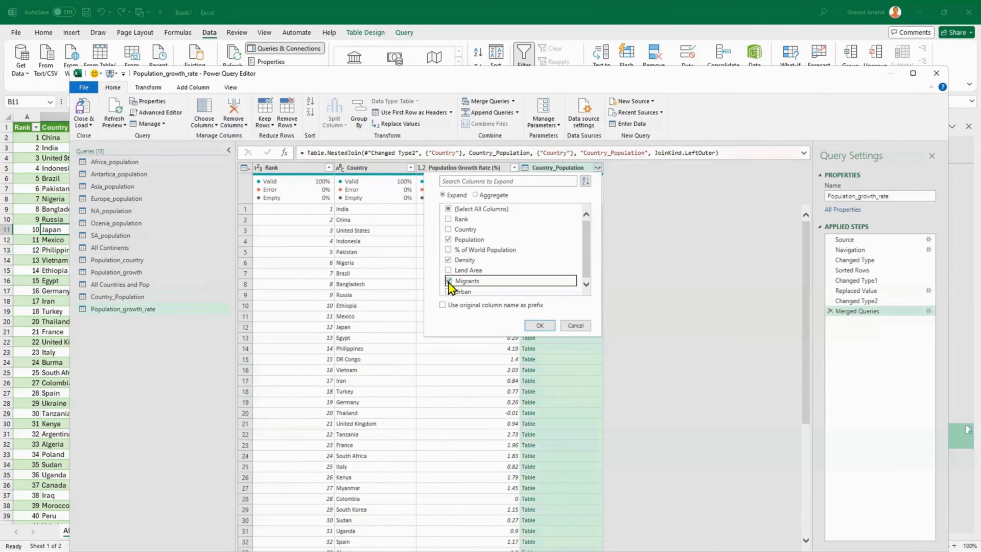
left_click(545, 328)
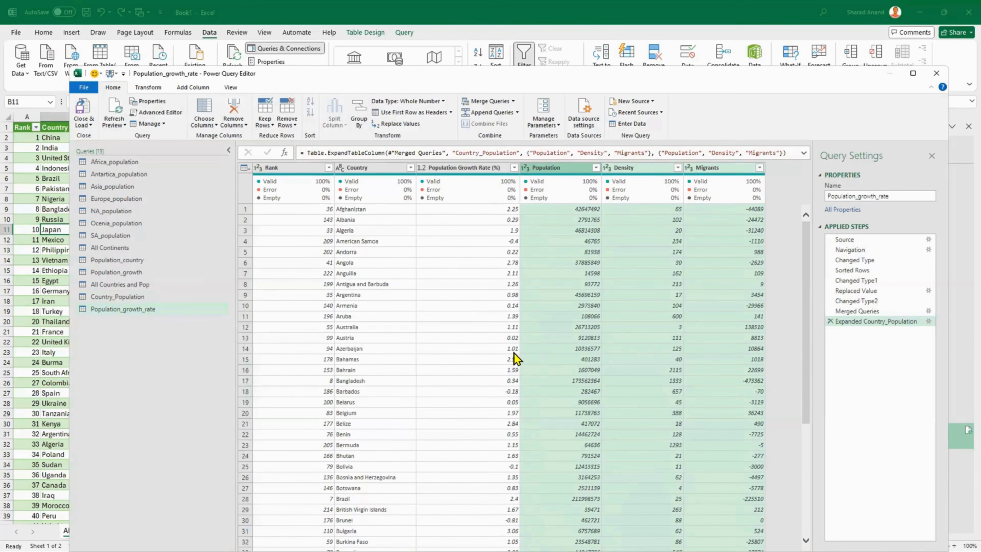
left_click(329, 167)
left_click(323, 178)
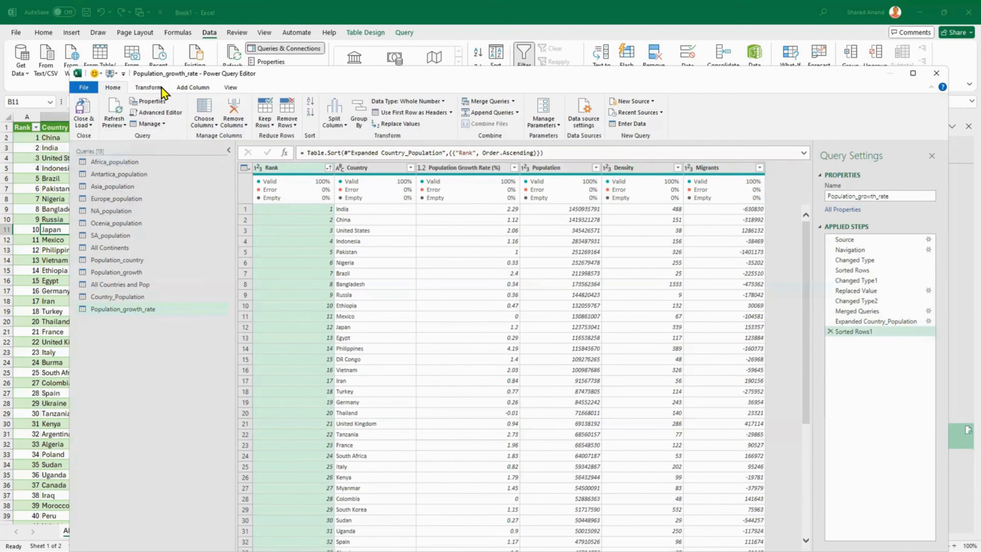
Step: Try grouping the rows by Country with a Count Rows column named Count, and delete the grouping step
left_click(149, 87)
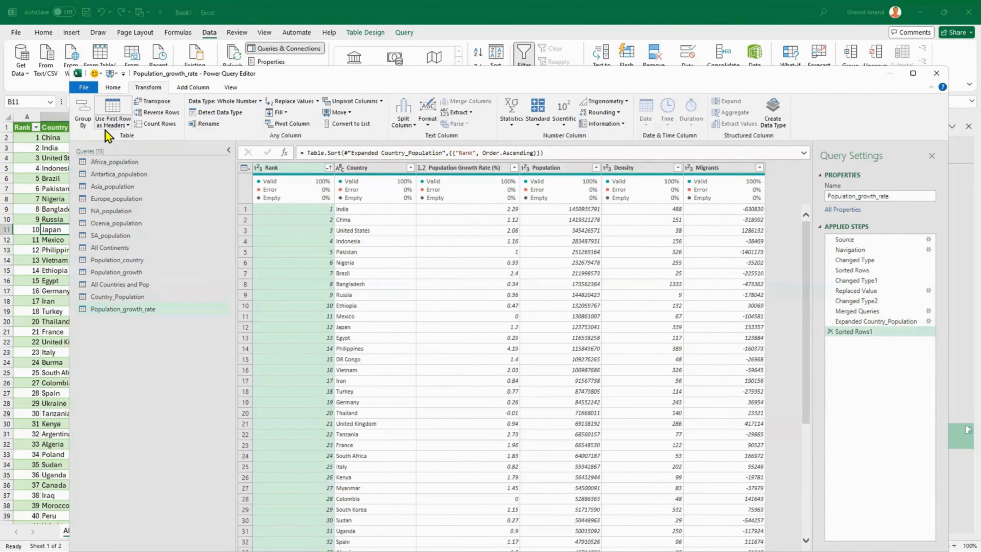
left_click(81, 121)
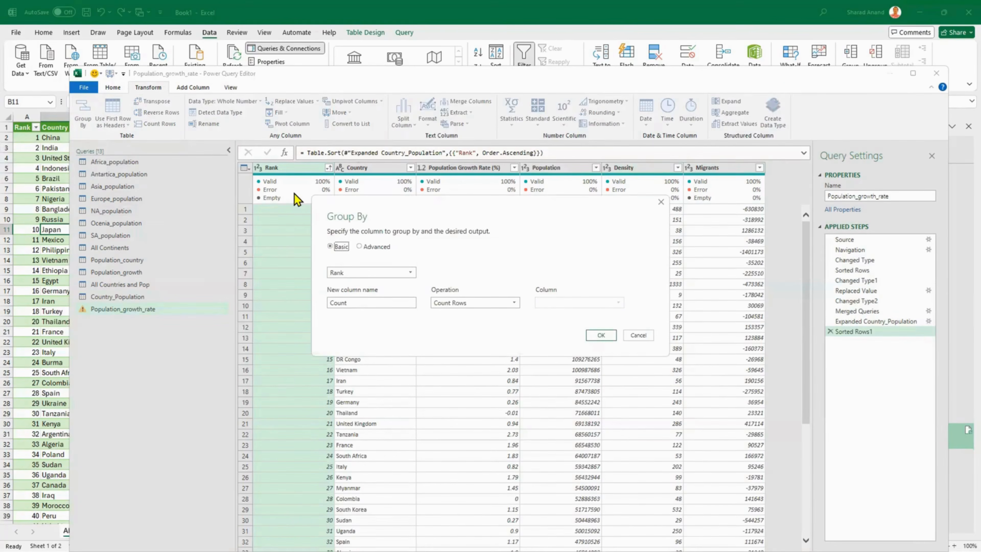
left_click(365, 273)
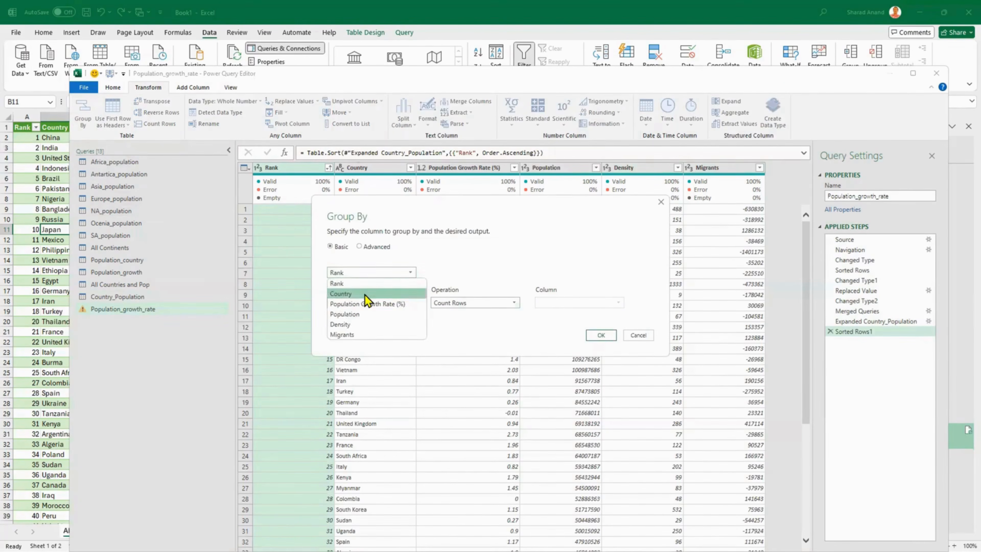
left_click(383, 294)
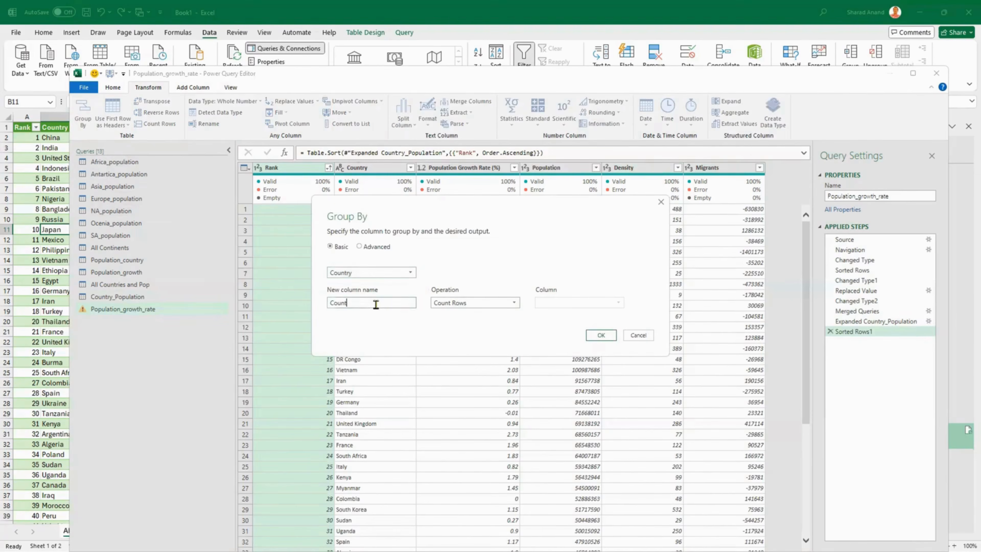
left_click(499, 304)
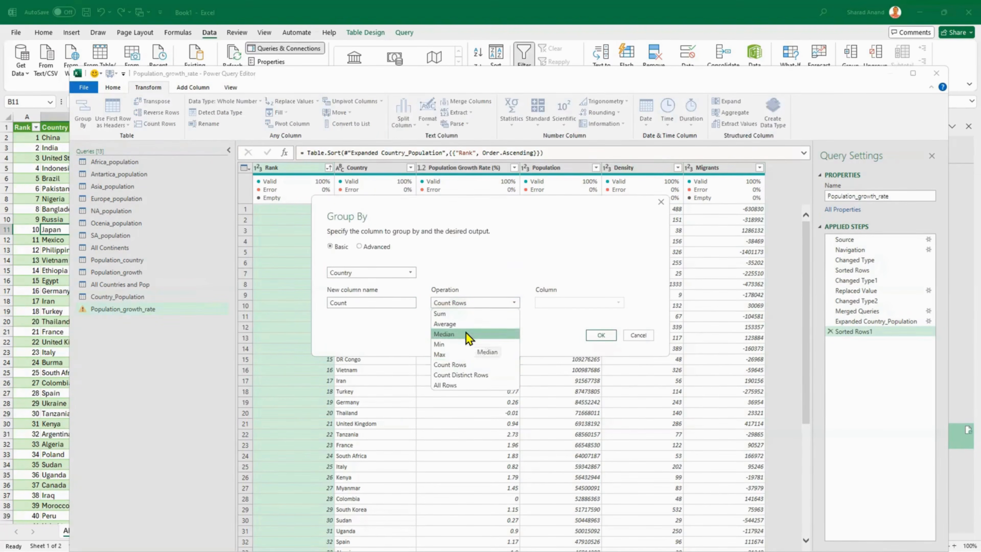
left_click(513, 247)
left_click(602, 335)
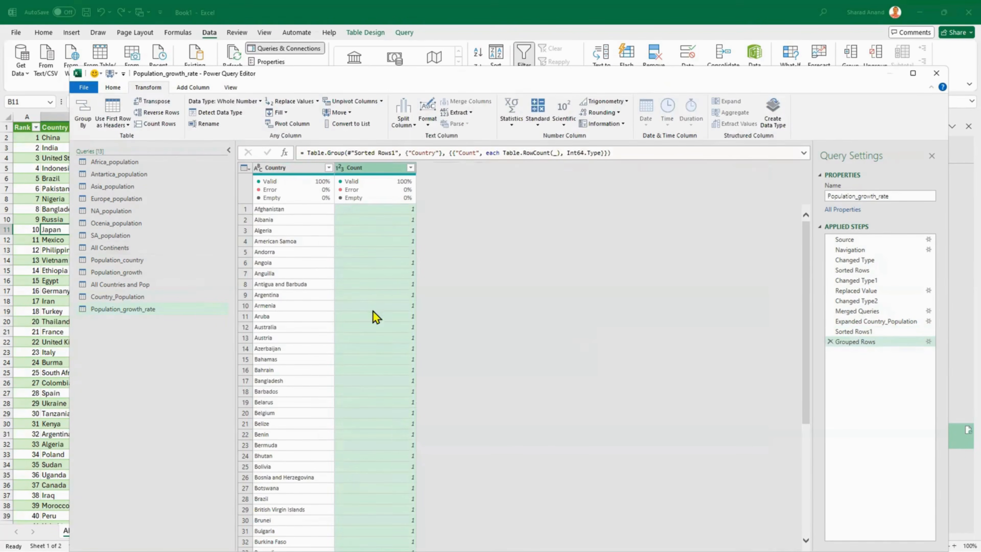
left_click(831, 341)
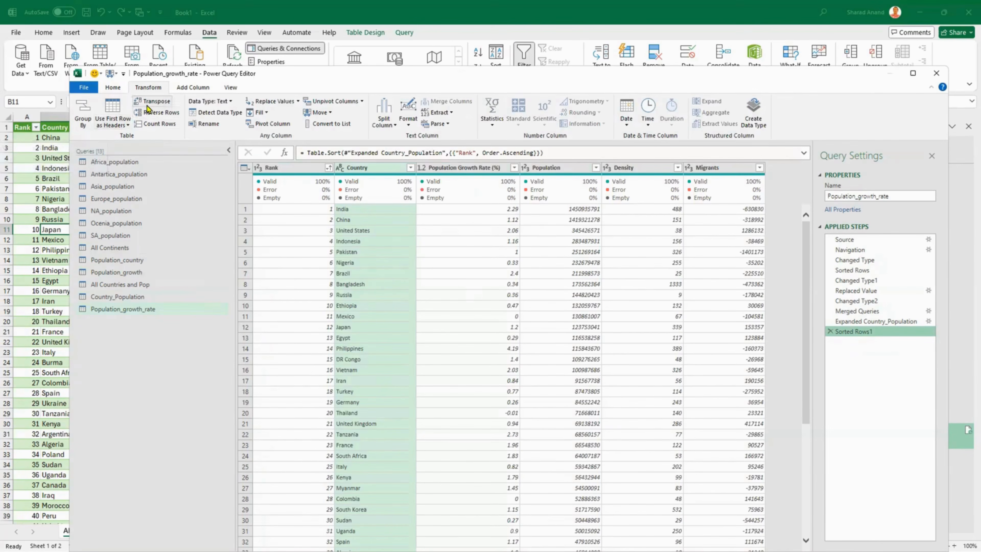
Step: Look through the Country_Population, All Countries and Pop, and Asia_population queries
left_click(134, 299)
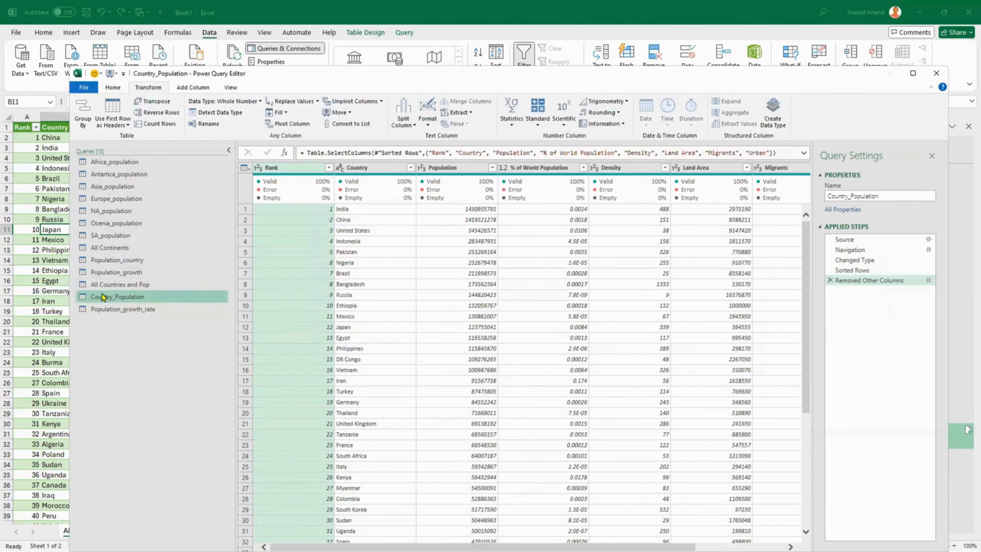
left_click(106, 287)
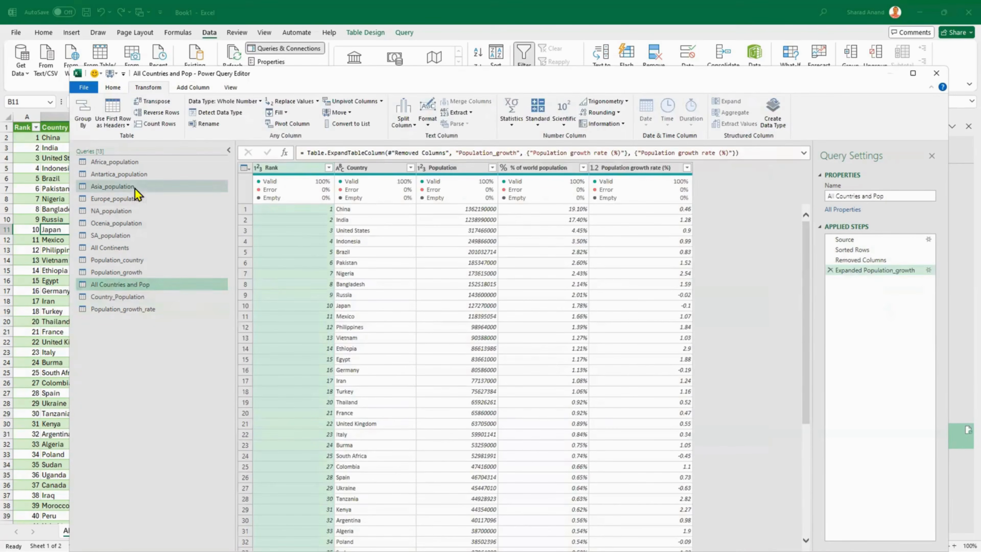
left_click(135, 188)
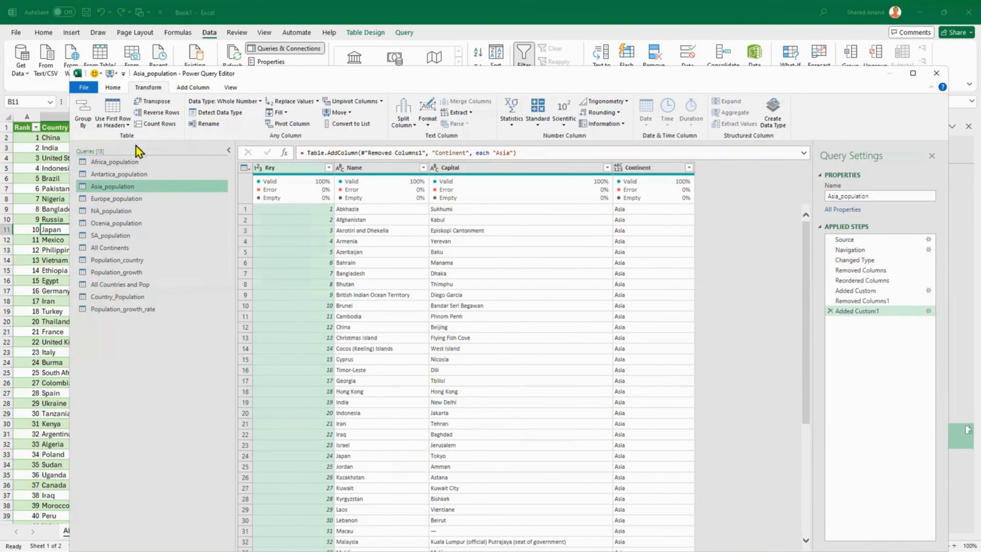
Step: Reverse the row order of the Population_growth_rate query, count its rows, and delete the row-count step
left_click(110, 309)
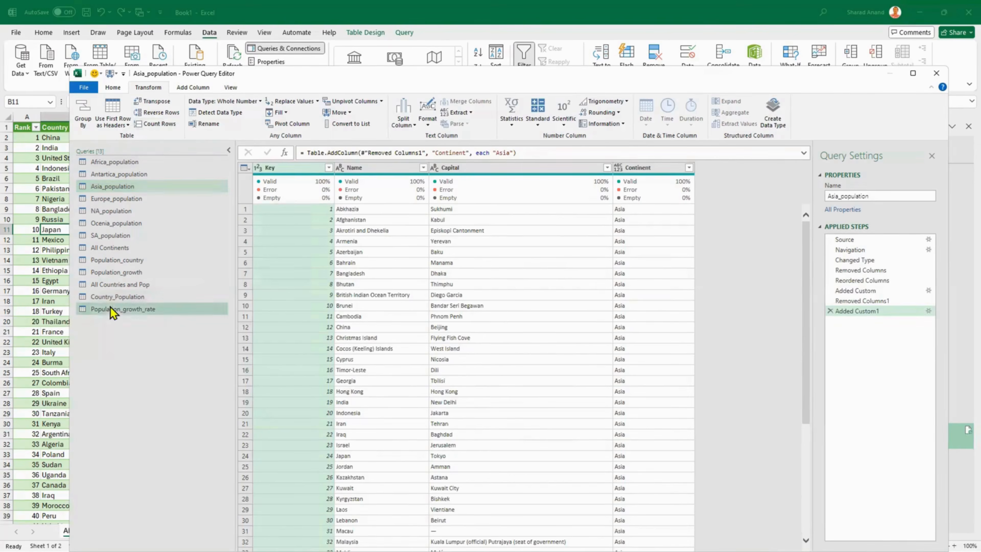
left_click(161, 112)
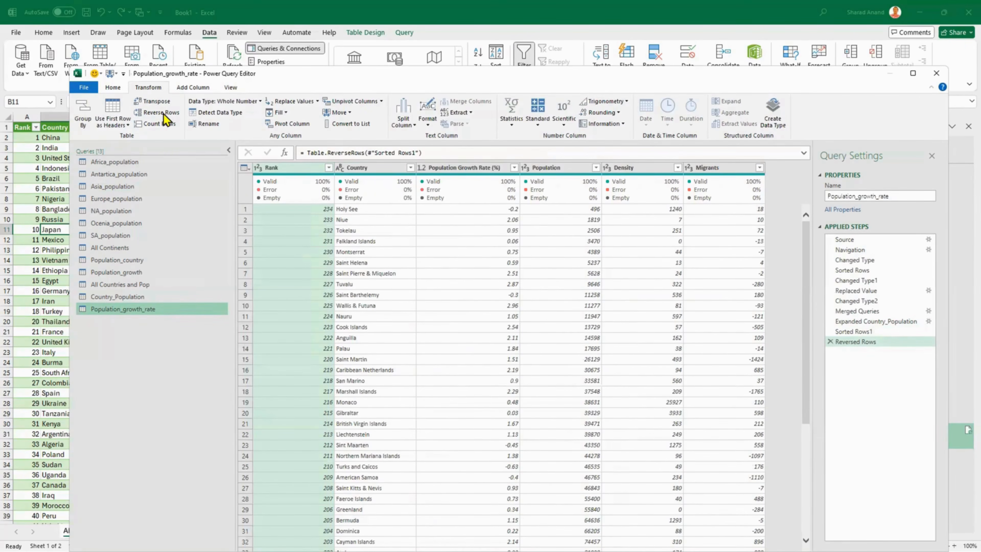
left_click(162, 125)
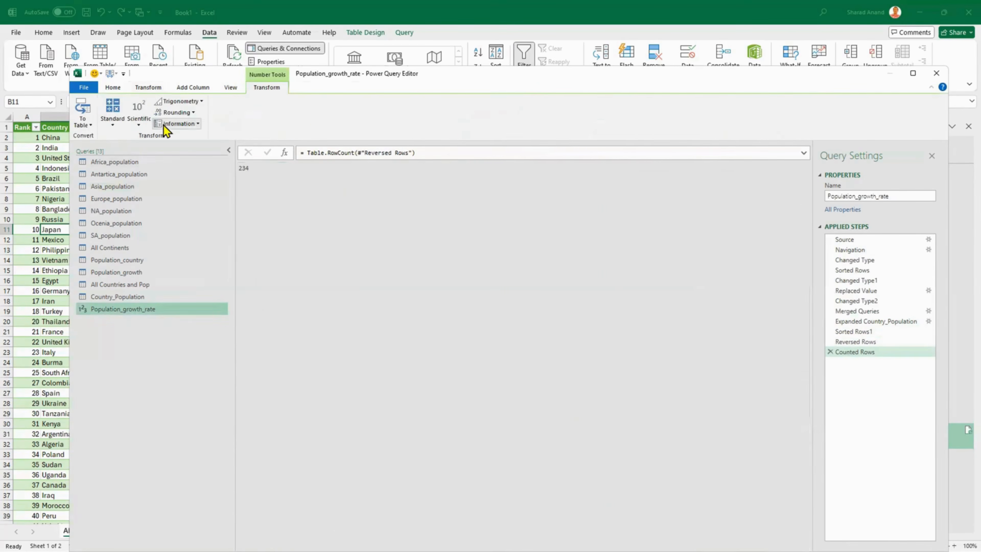
left_click(831, 352)
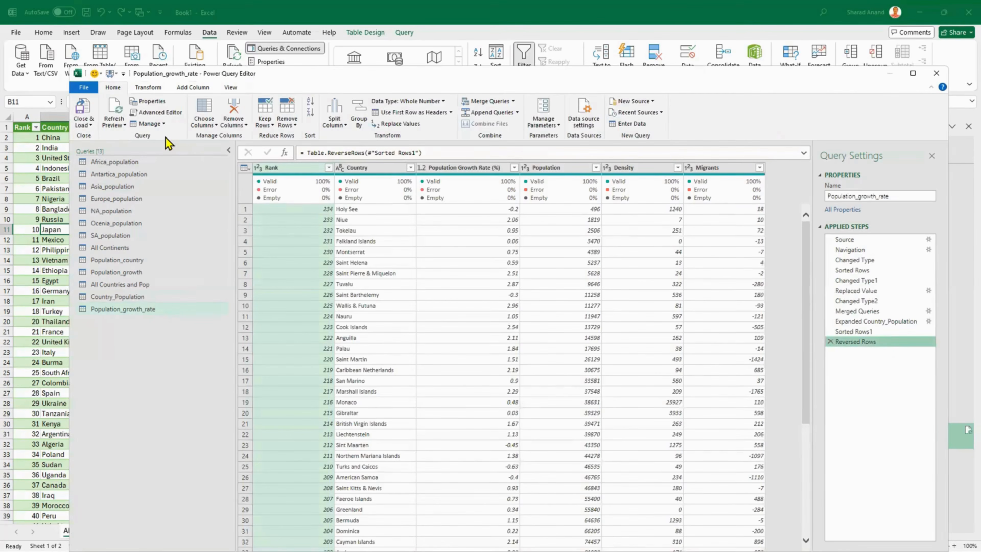
left_click(159, 88)
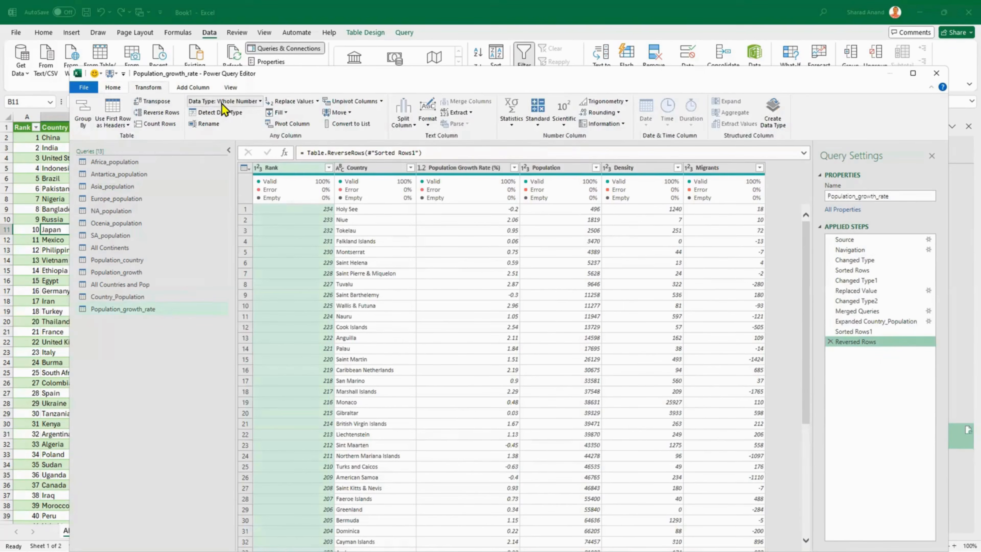
left_click(259, 101)
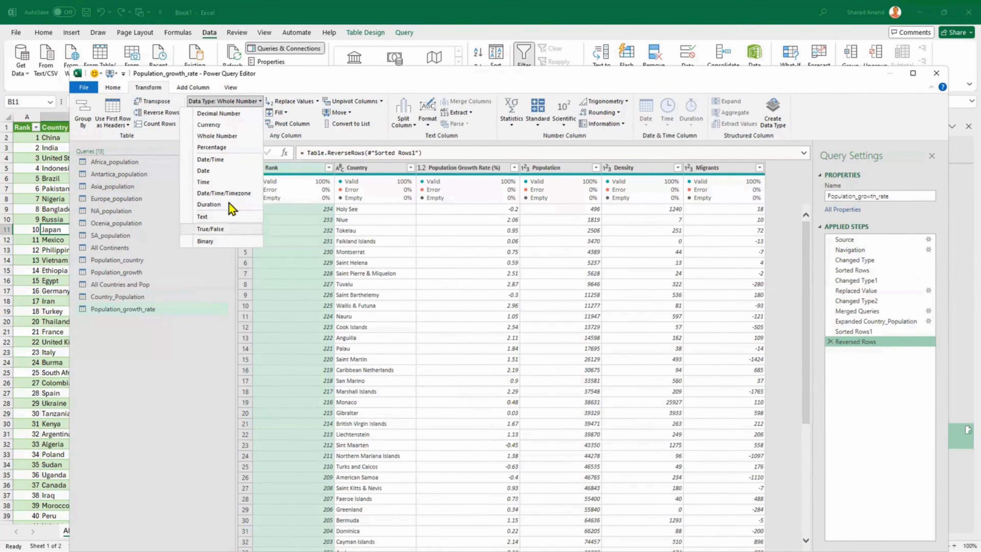
left_click(190, 354)
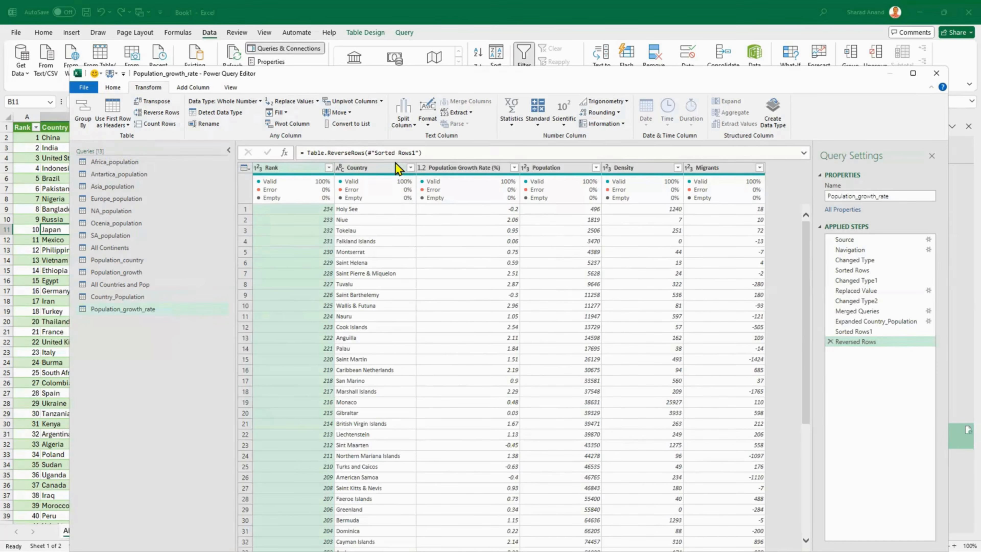
Step: Try pivoting the Country column with Population as the values column, and delete the pivot step
left_click(390, 170)
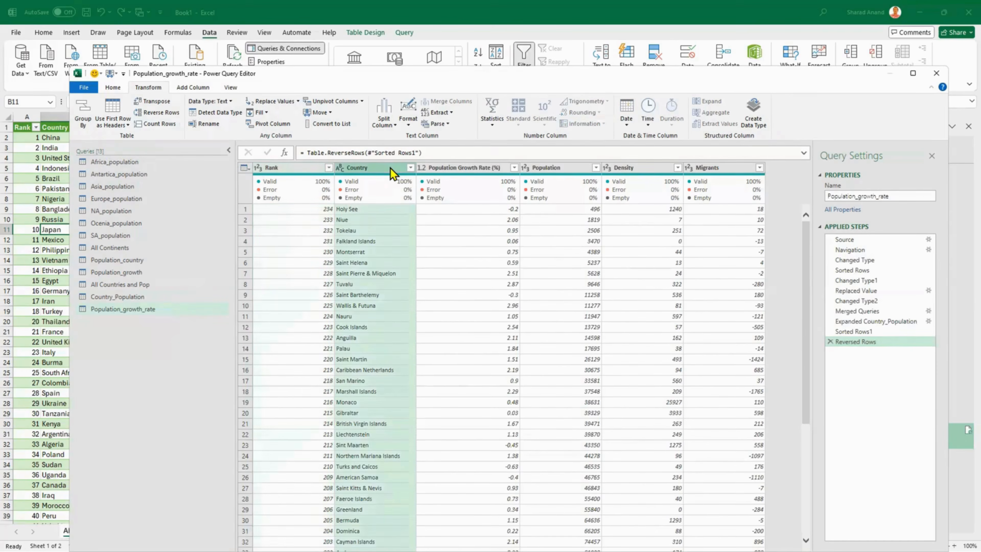
left_click(274, 125)
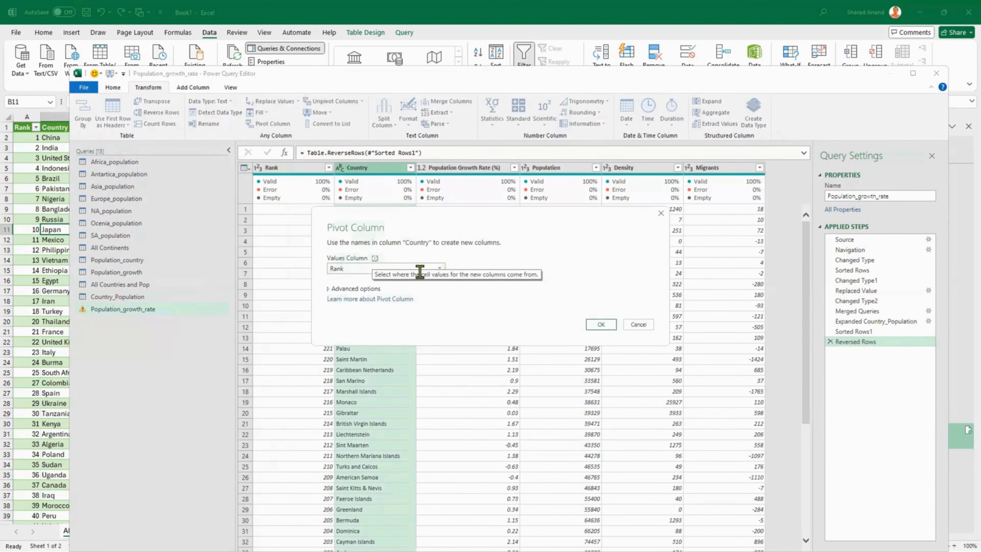
left_click(406, 269)
left_click(388, 300)
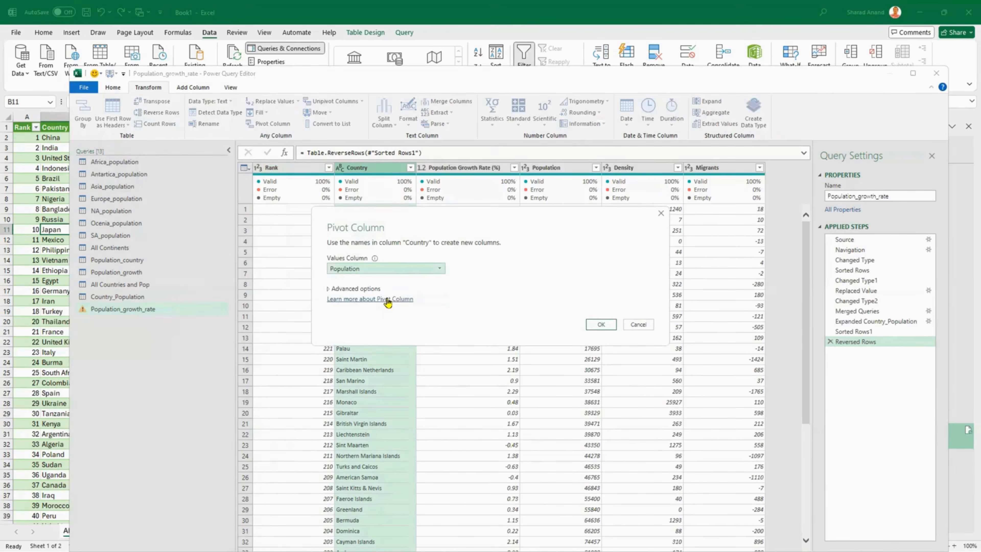
left_click(387, 270)
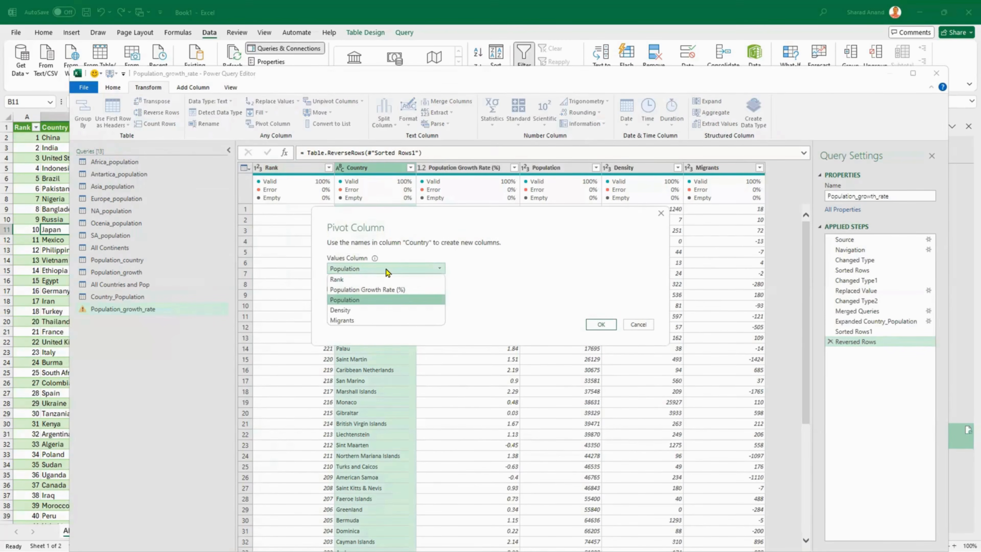
left_click(601, 324)
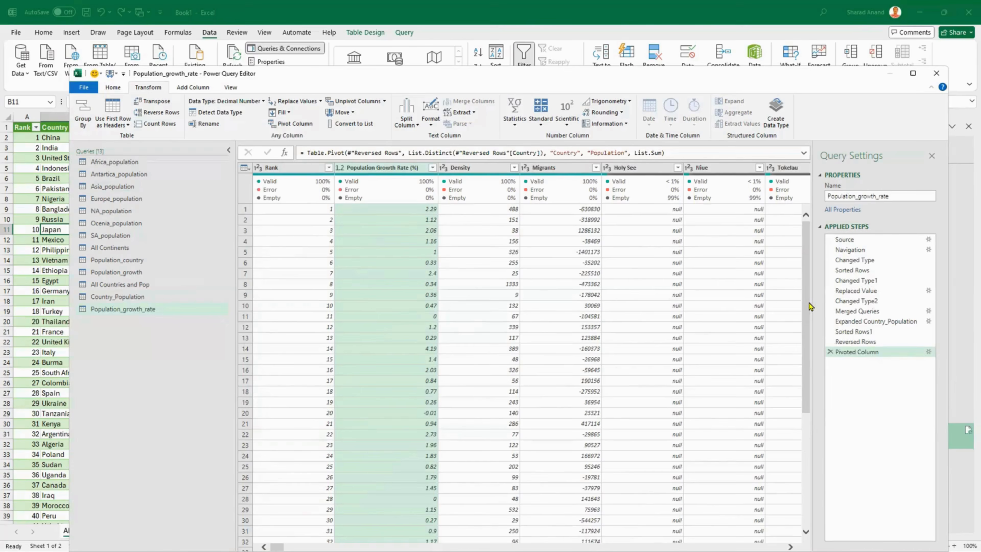
left_click_drag(808, 304, 800, 195)
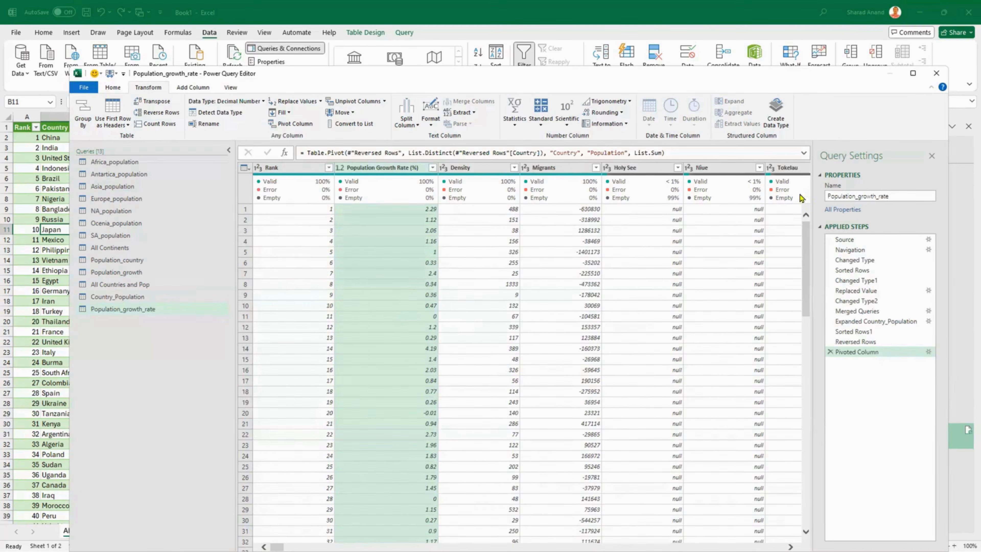
left_click(831, 353)
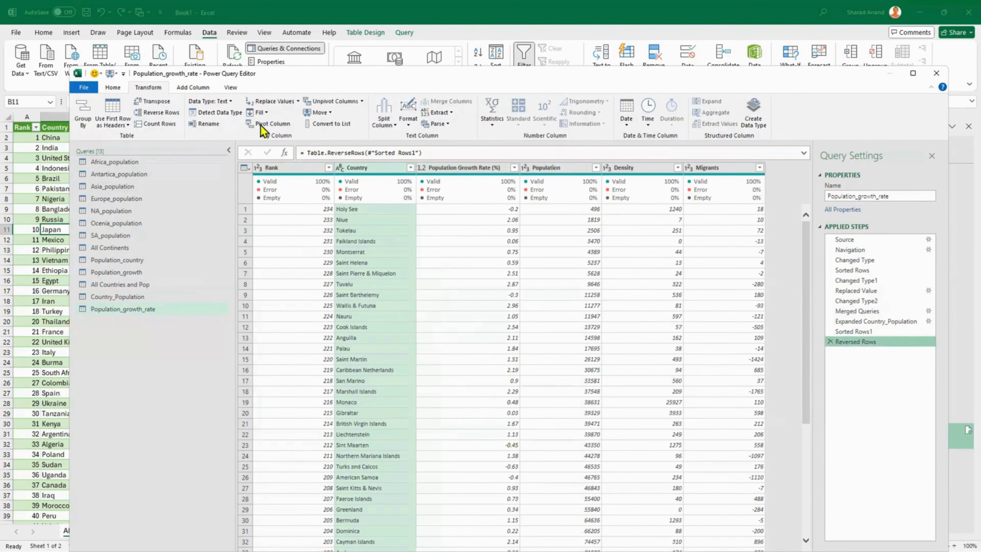
Step: Reverse the rows of Population_growth_rate again to restore the ascending Rank order
left_click(156, 114)
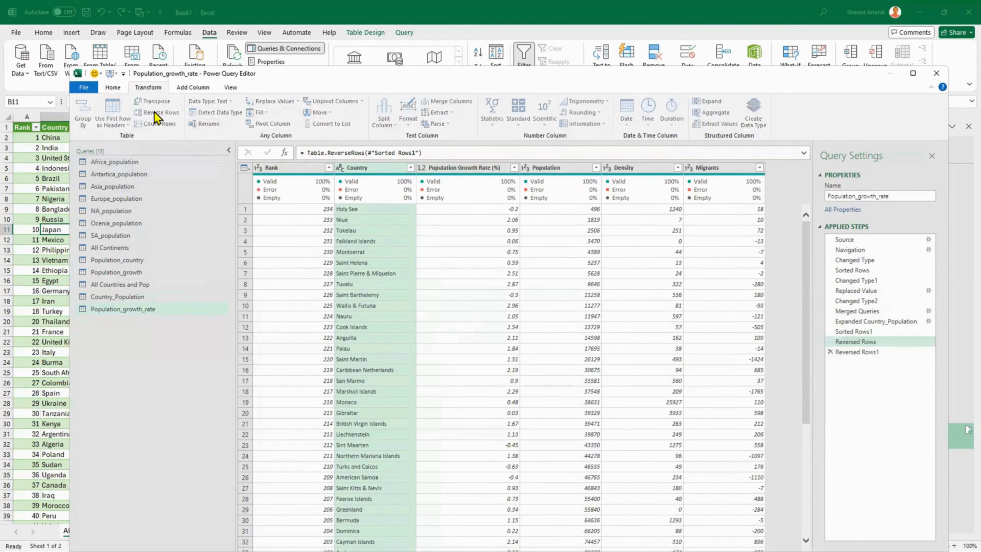
right_click(369, 167)
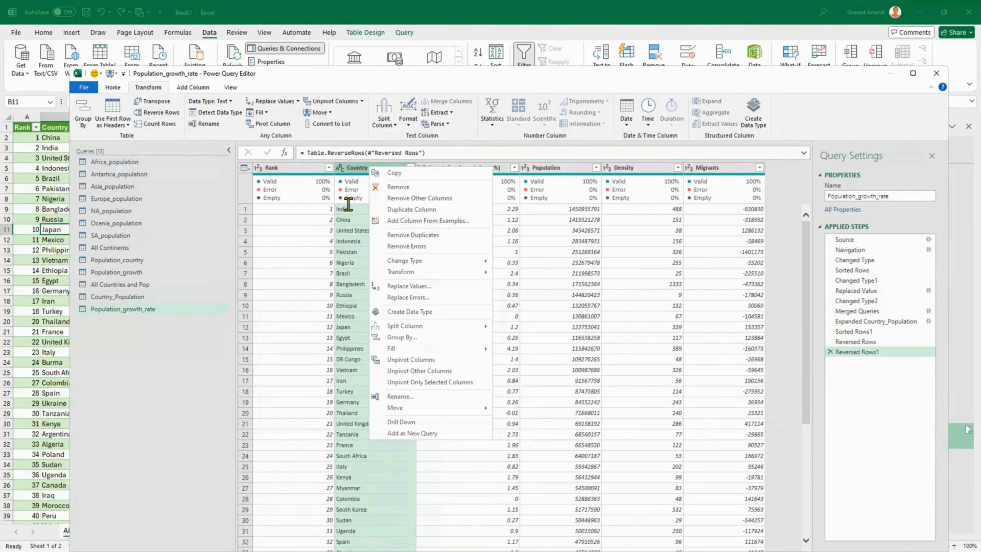
left_click(234, 132)
Step: Try unpivoting the Country column into Attribute and Value columns, and delete the unpivot step
left_click(185, 87)
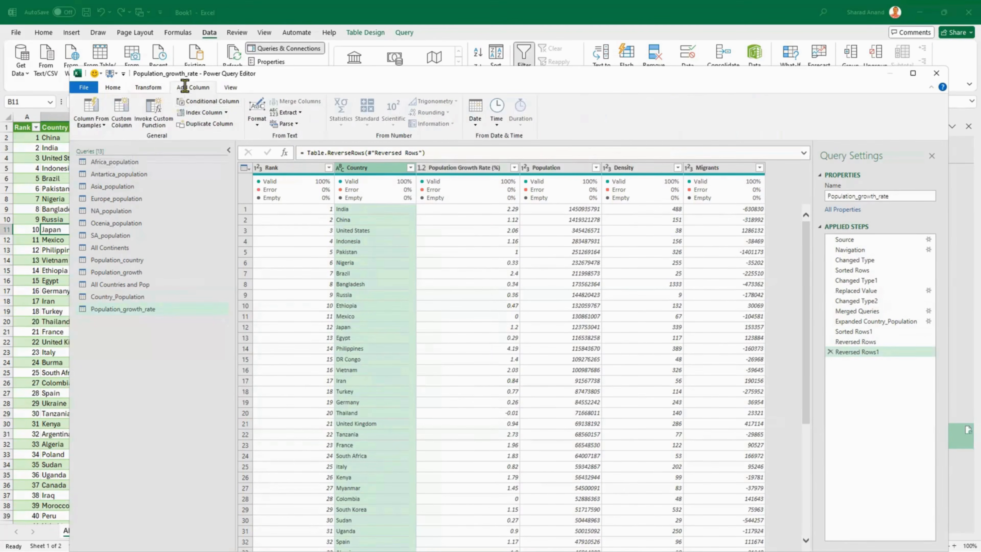
left_click(154, 86)
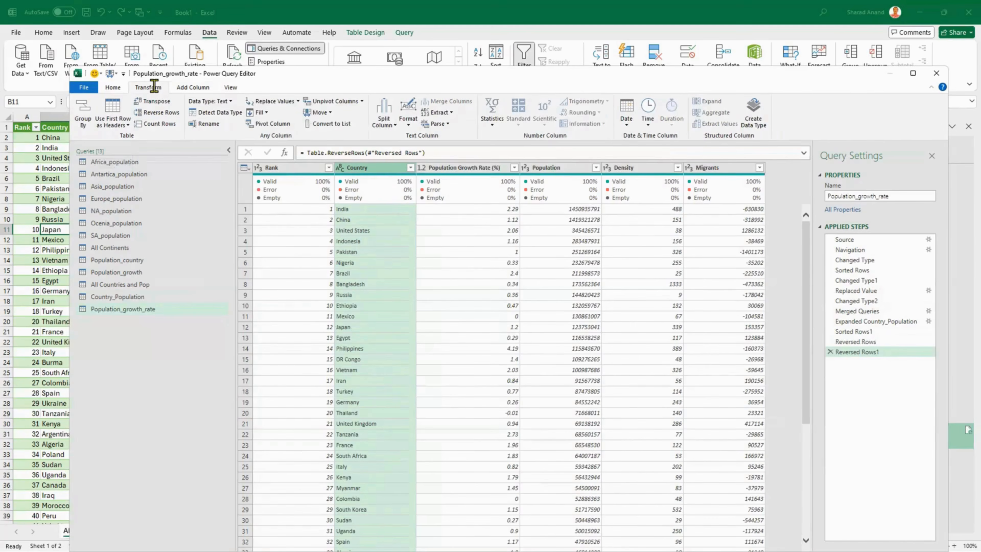
left_click(342, 101)
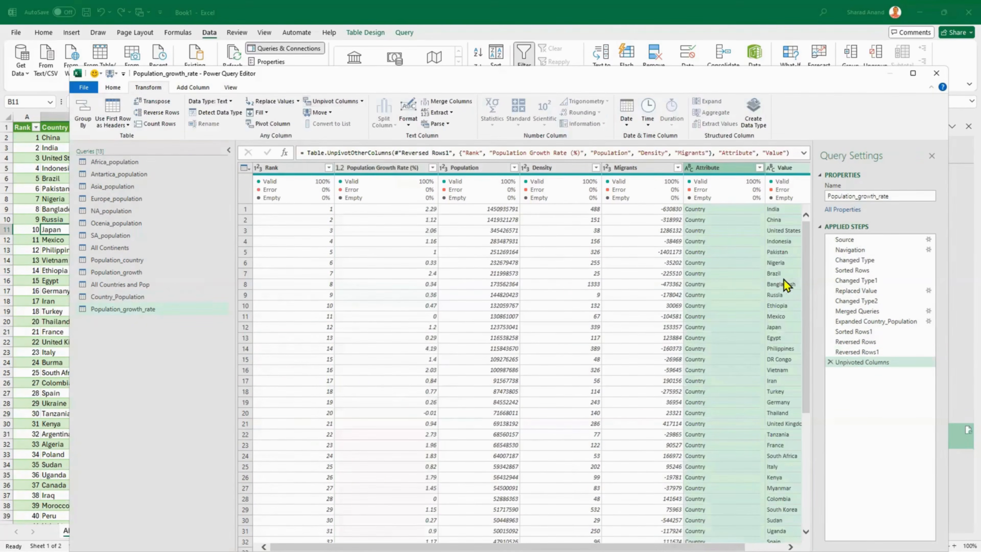
left_click_drag(681, 548, 721, 548)
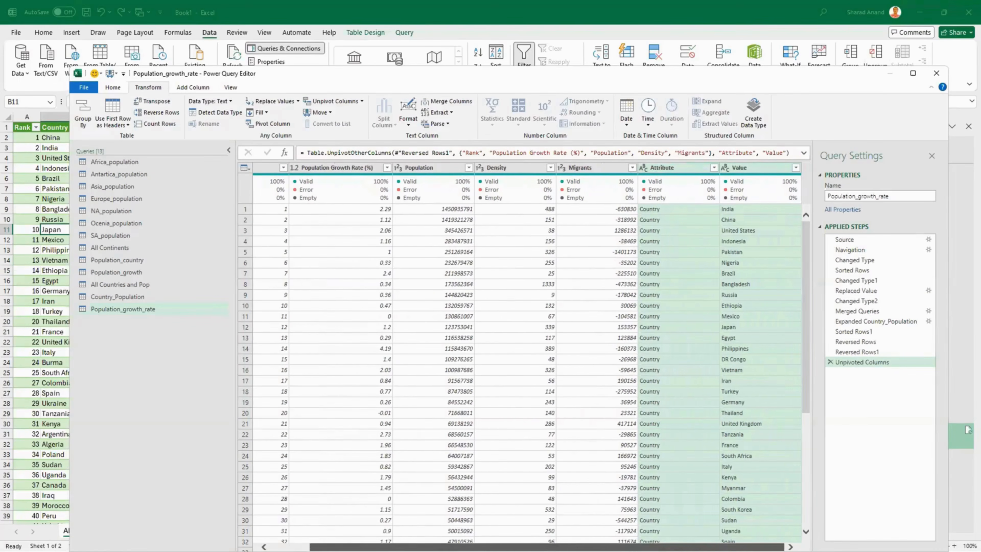
left_click(831, 362)
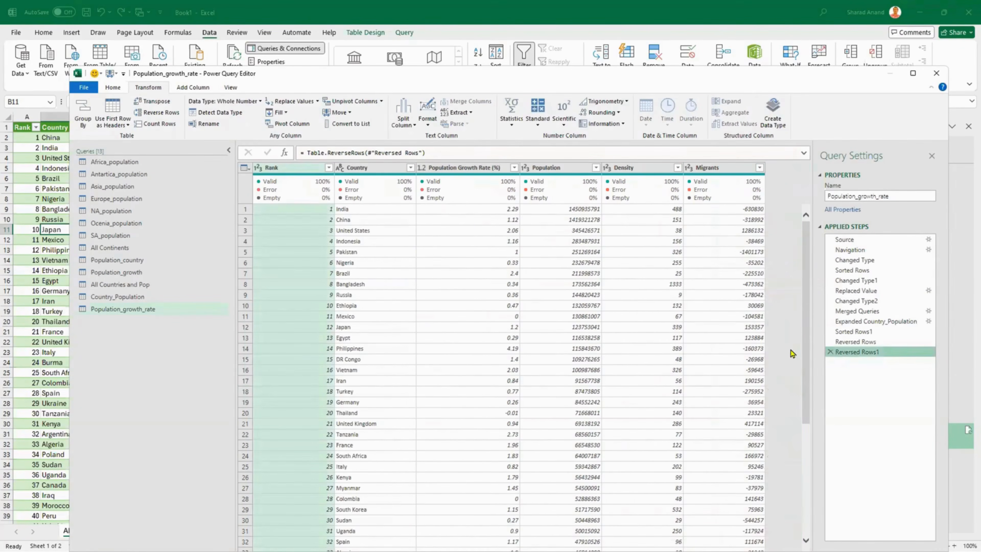
Step: Open the All Countries and Pop query and show the available options for keeping rows
left_click(111, 273)
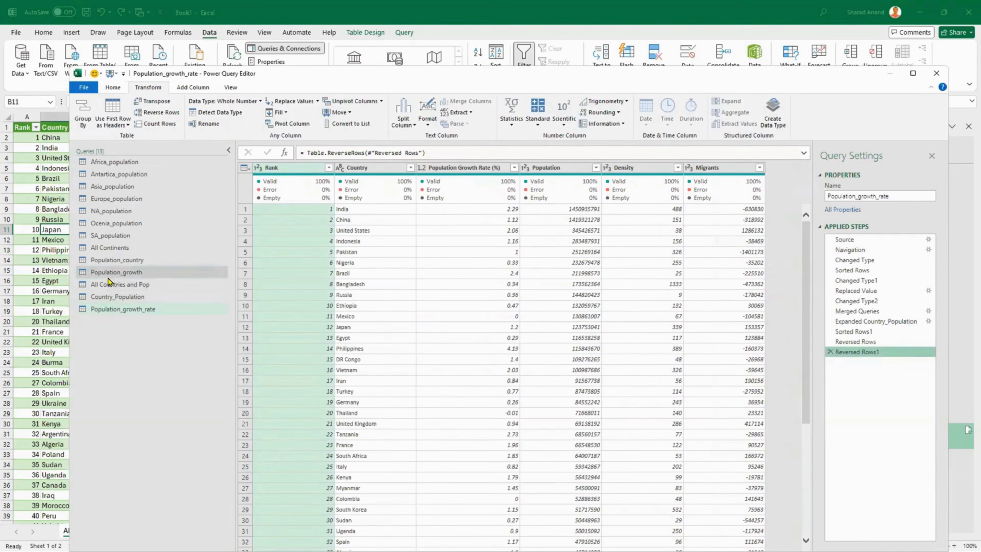
left_click(115, 285)
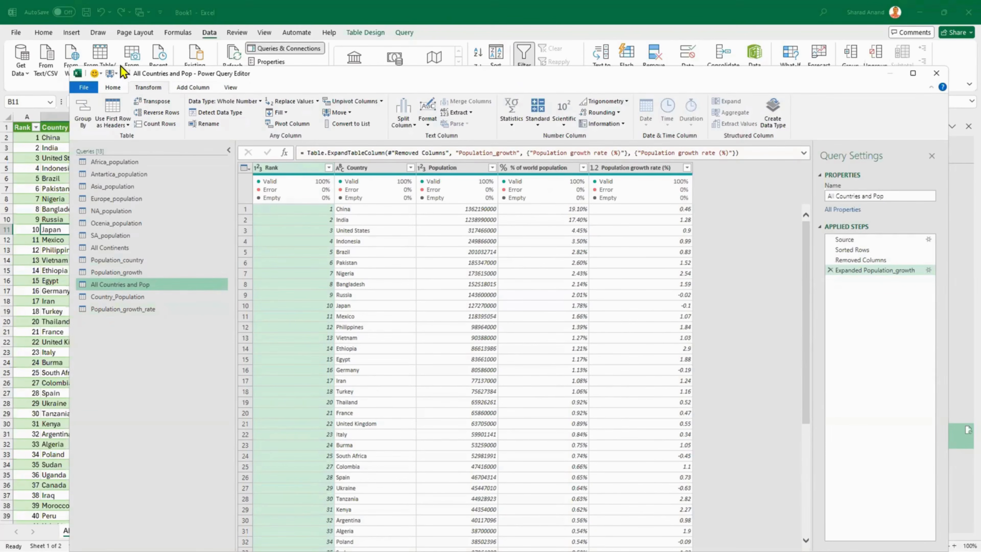
left_click(121, 87)
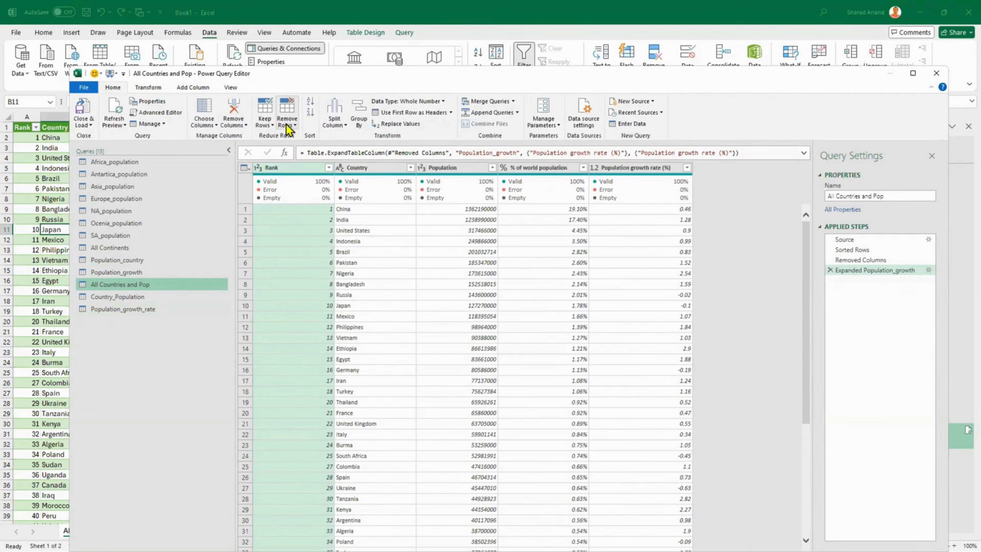
left_click(267, 116)
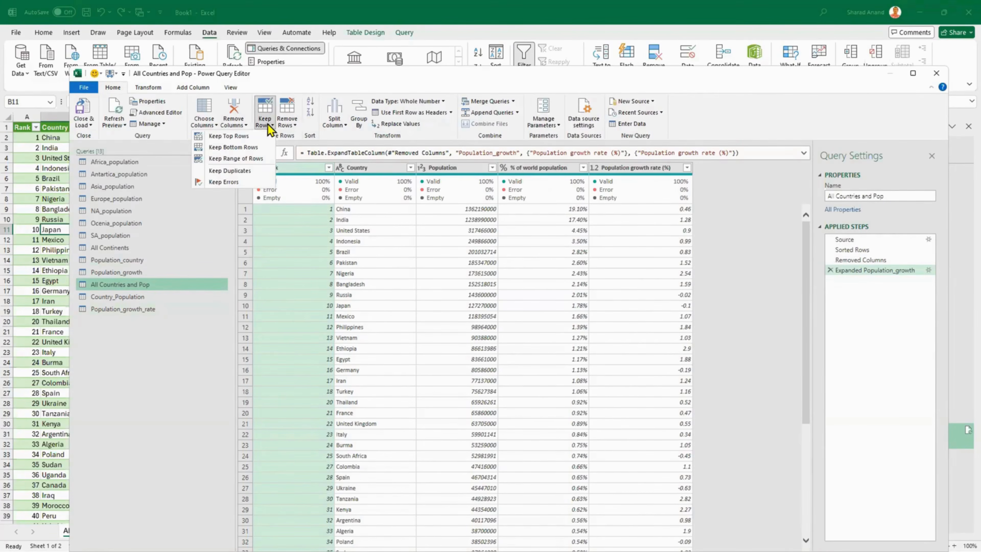
Step: Keep only the top 30 rows of the All Countries and Pop query and turn off the column quality preview
left_click(256, 137)
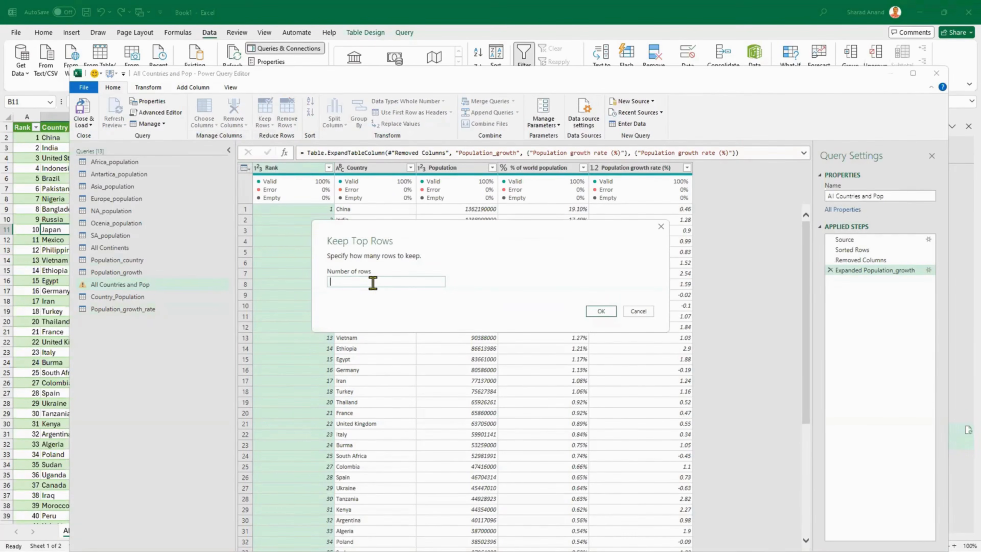
type("30")
key("Return")
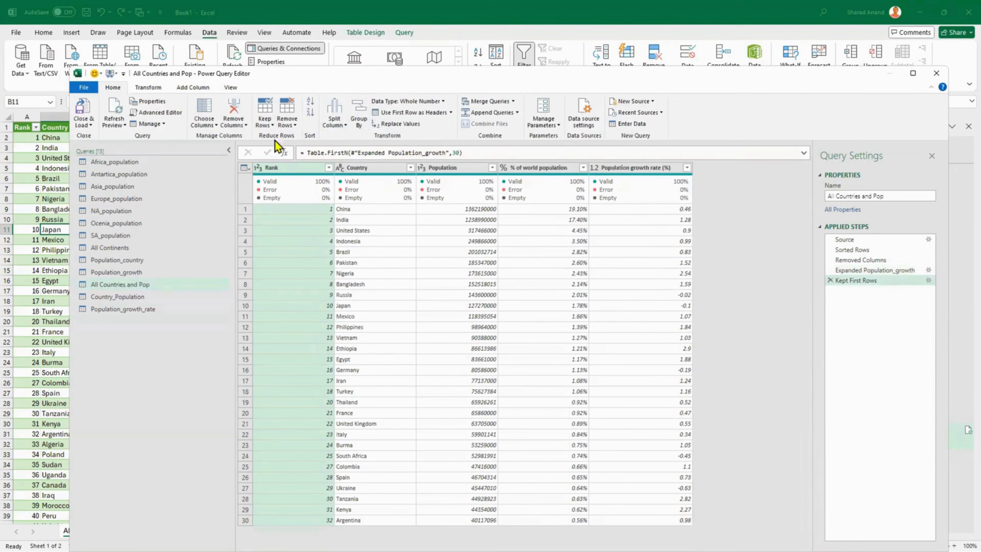
left_click(231, 89)
left_click(154, 124)
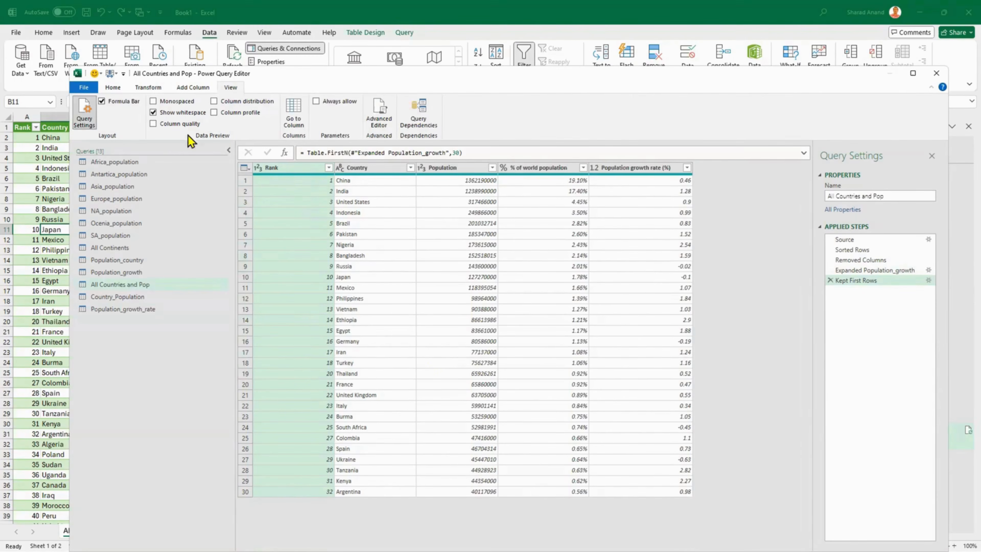
Step: Unpivot all columns other than Country into attribute-value pairs
left_click(163, 89)
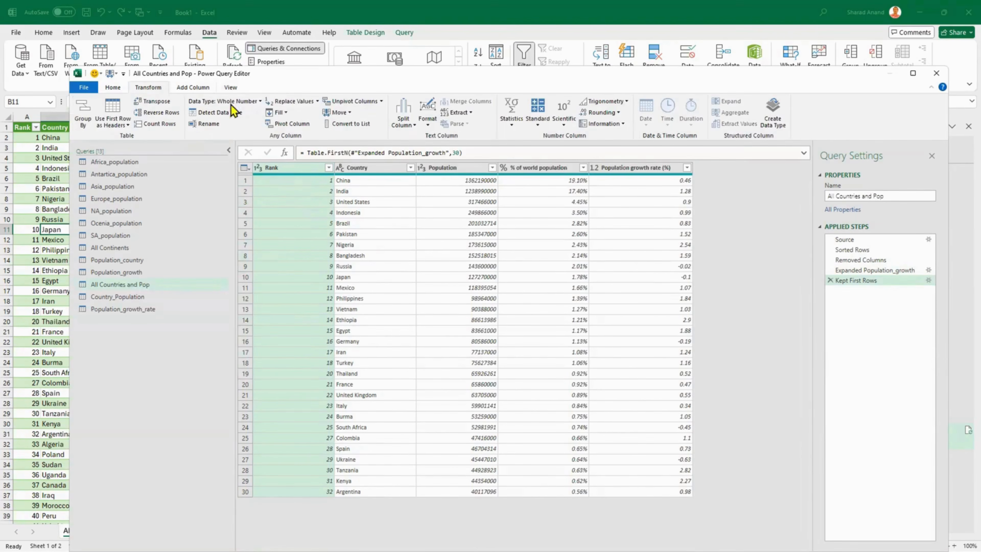
left_click(405, 170)
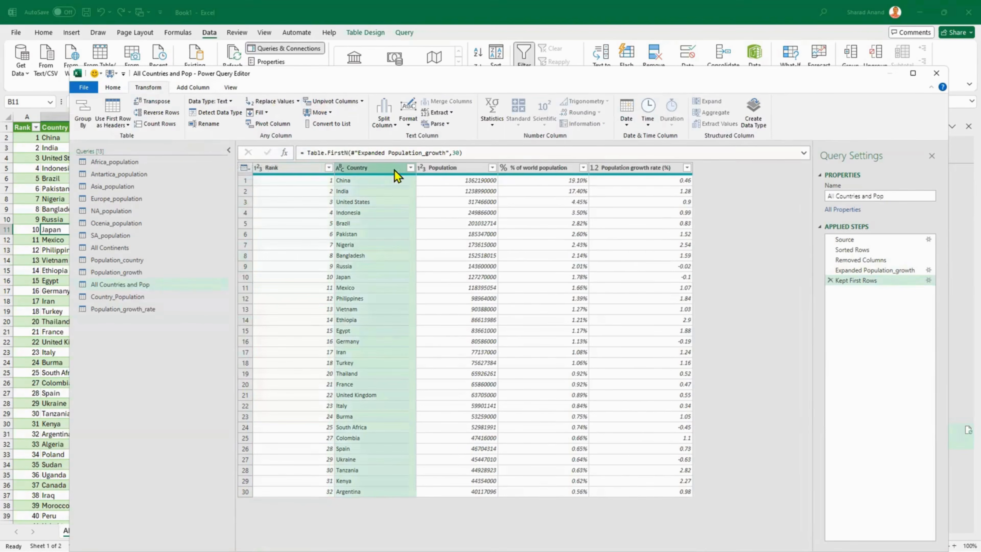
left_click(363, 101)
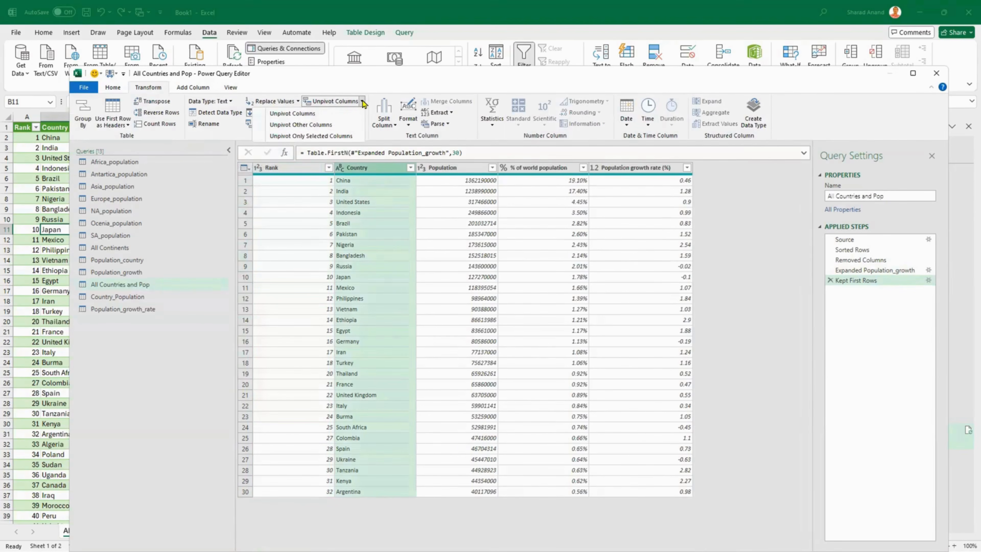
left_click(347, 127)
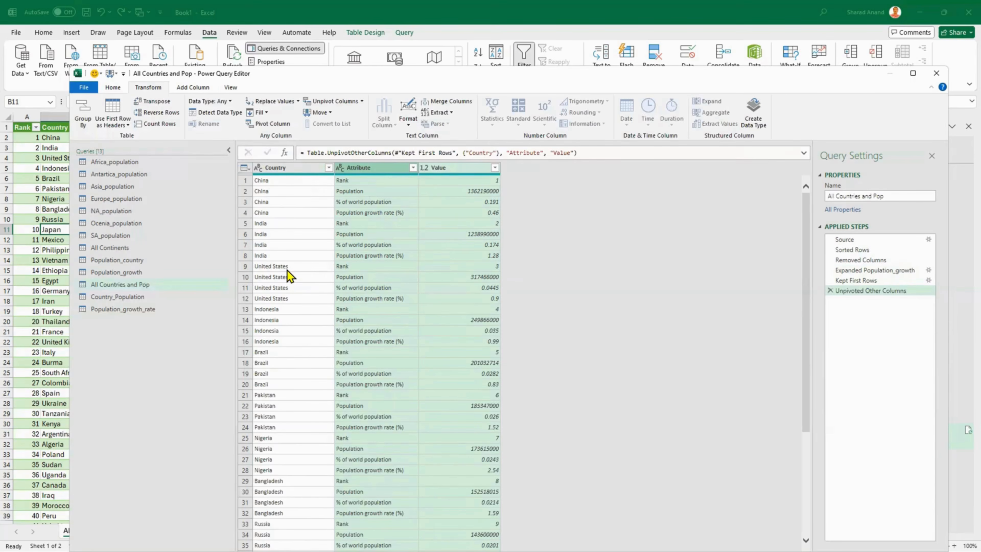
Step: Try pivoting the Country column with Attribute as the values column, and delete that pivot step
left_click(278, 169)
right_click(277, 165)
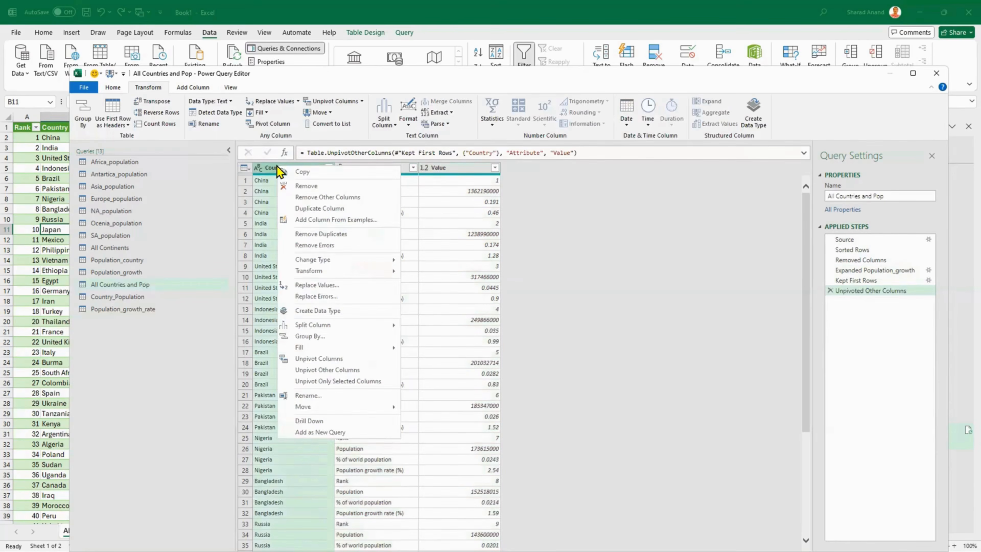
left_click(320, 89)
left_click(285, 125)
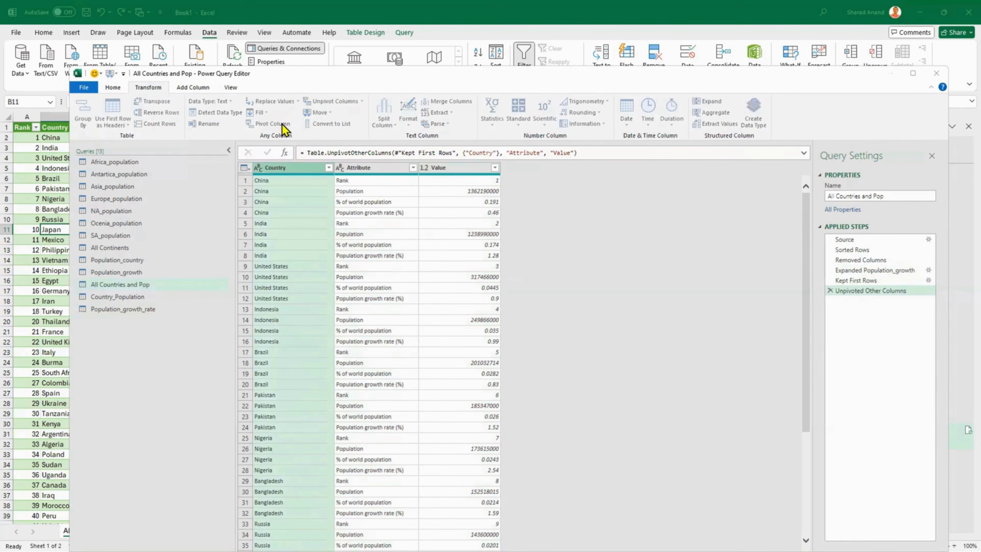
left_click(356, 266)
left_click(355, 274)
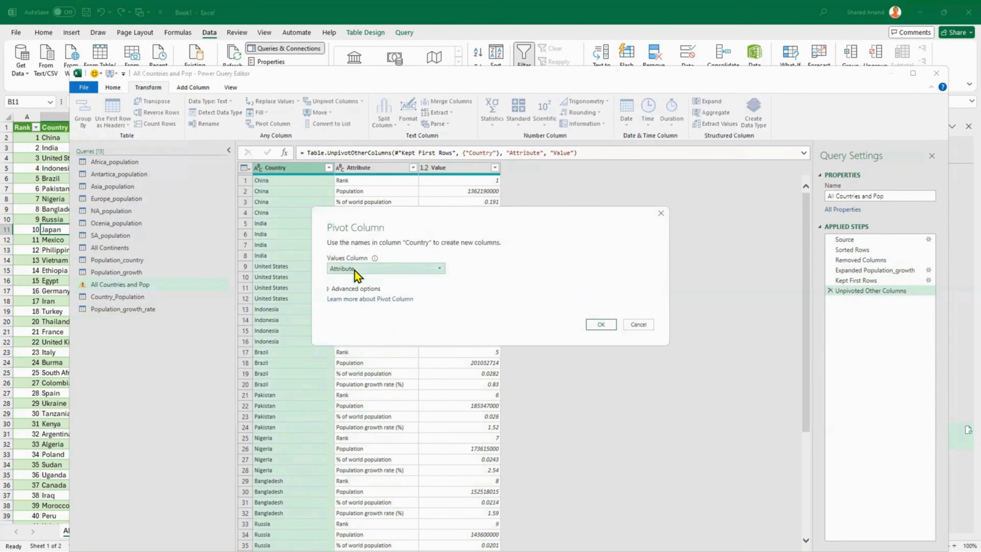
left_click(609, 325)
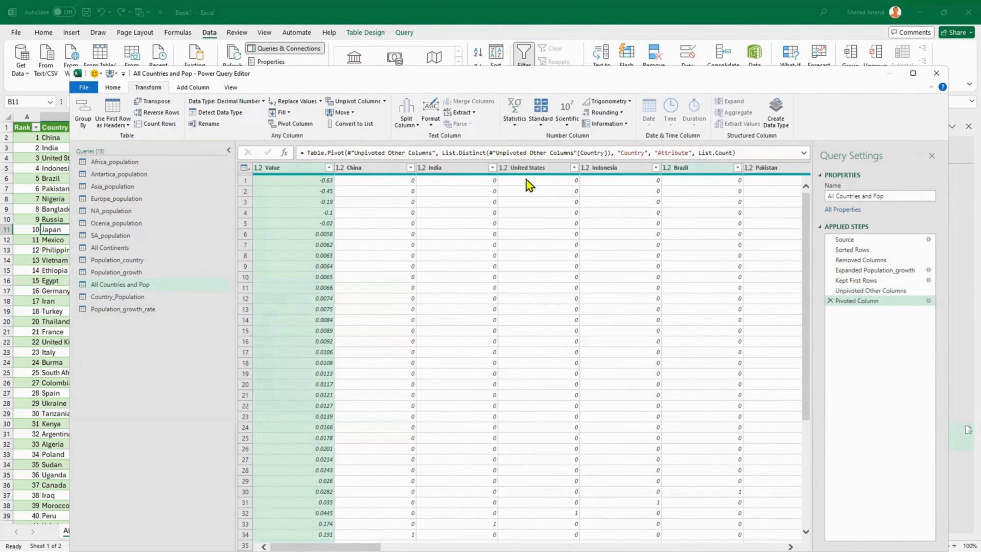
left_click(831, 301)
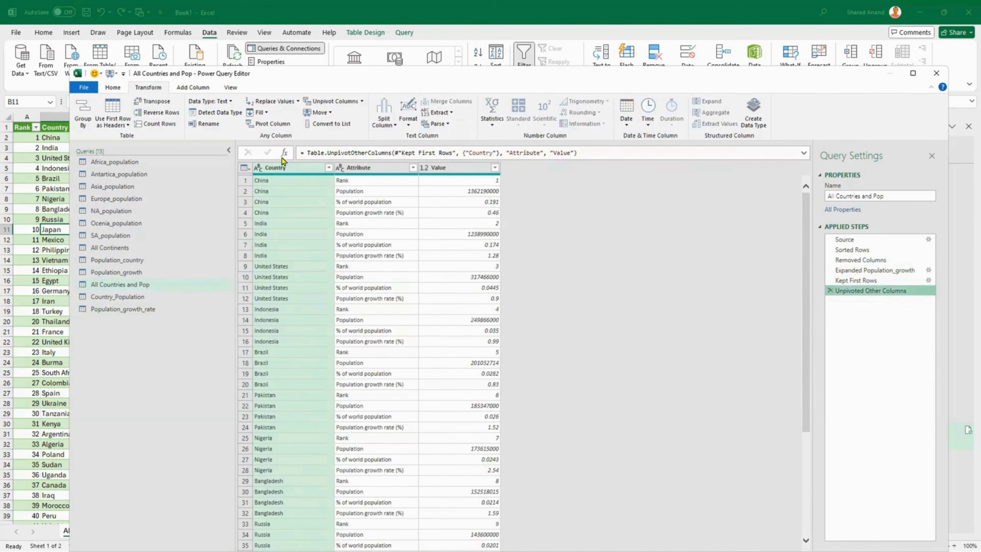
Step: Pivot the Country column with Value as the values column, and remove both the pivot and the unpivot steps from the query
left_click(287, 122)
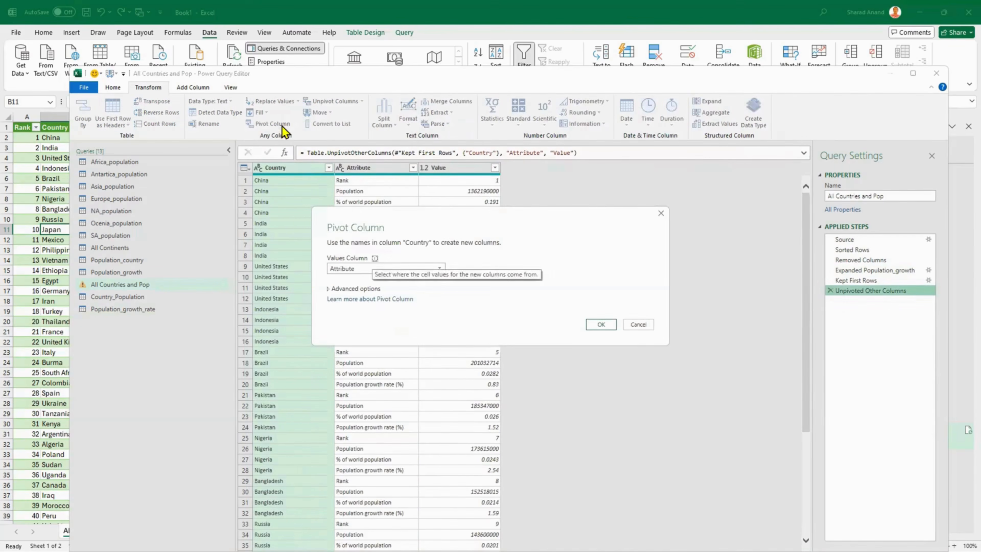
left_click(357, 269)
left_click(358, 289)
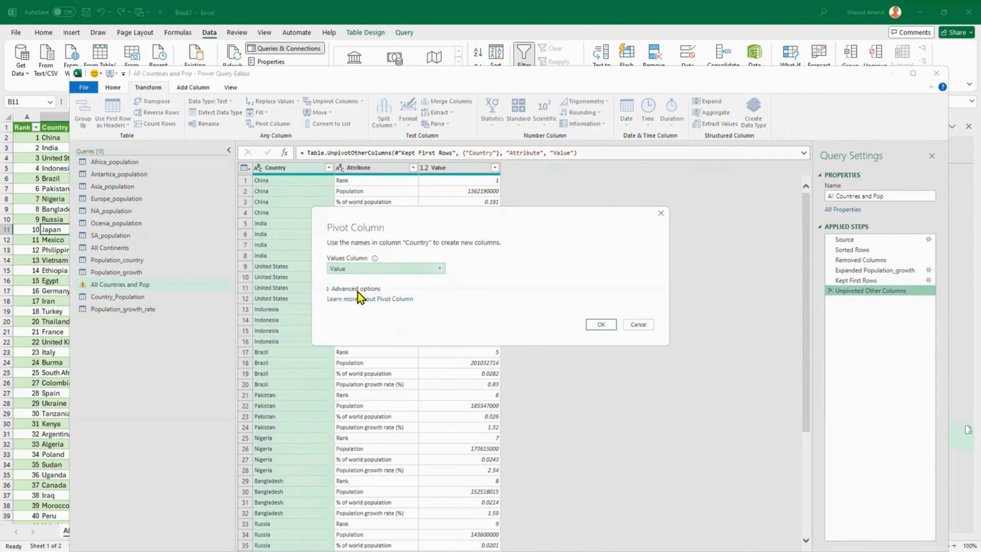
left_click(587, 325)
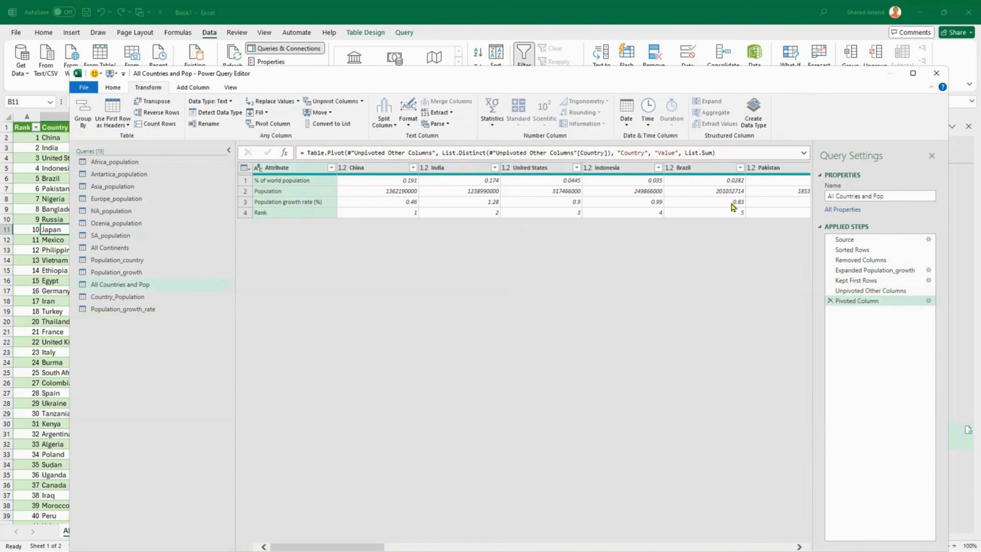
left_click(830, 301)
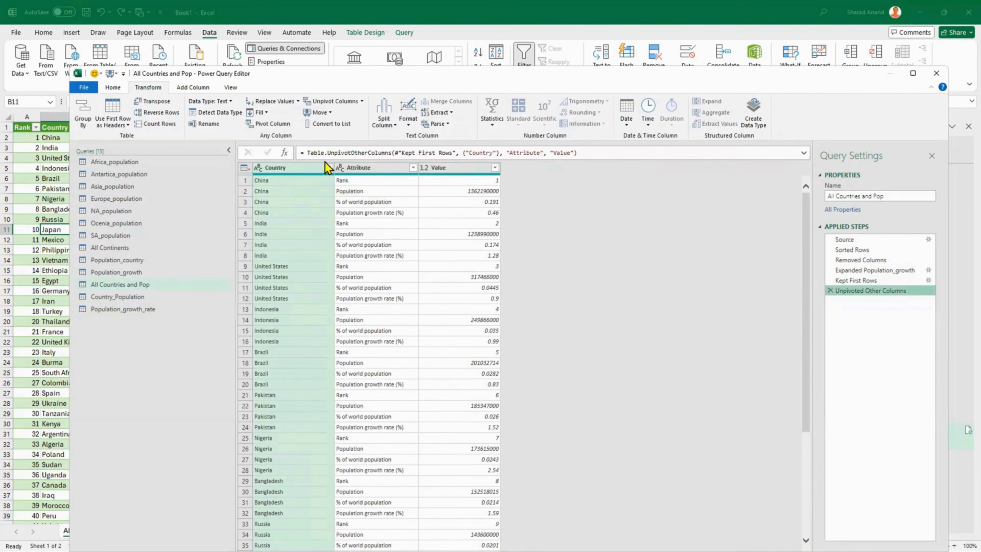
left_click(830, 291)
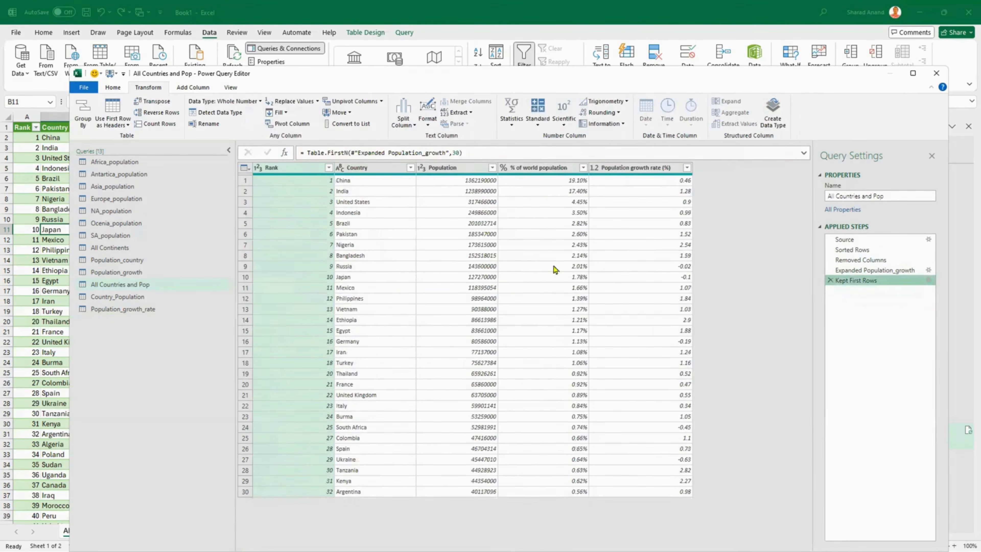
Step: Try Unpivot Only Selected Columns on the Country column, and delete the resulting step
left_click(366, 171)
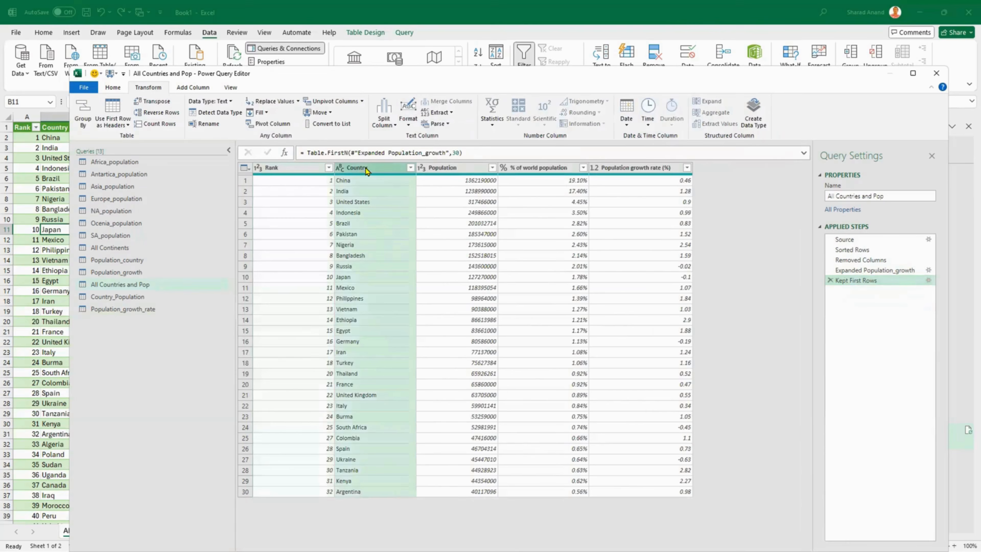
left_click(361, 101)
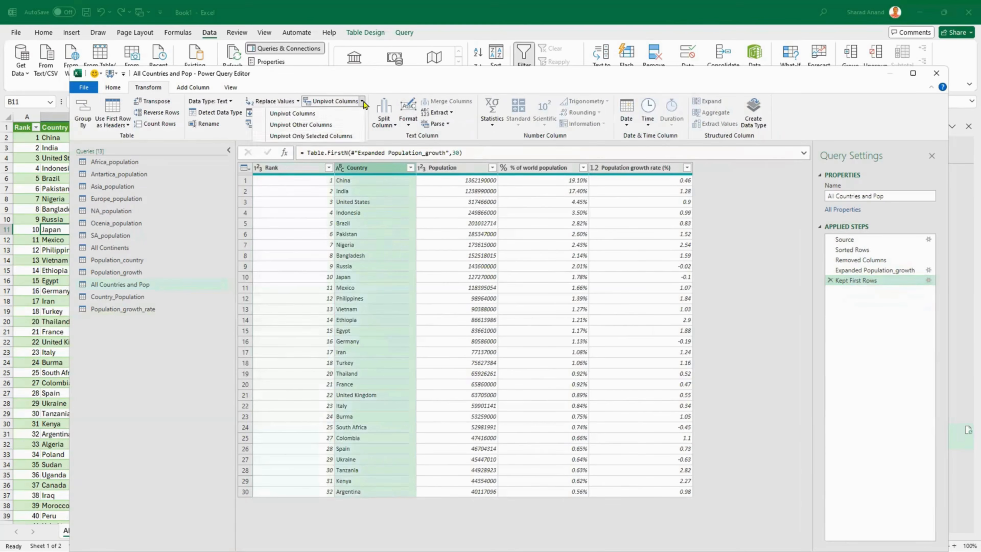
left_click(345, 135)
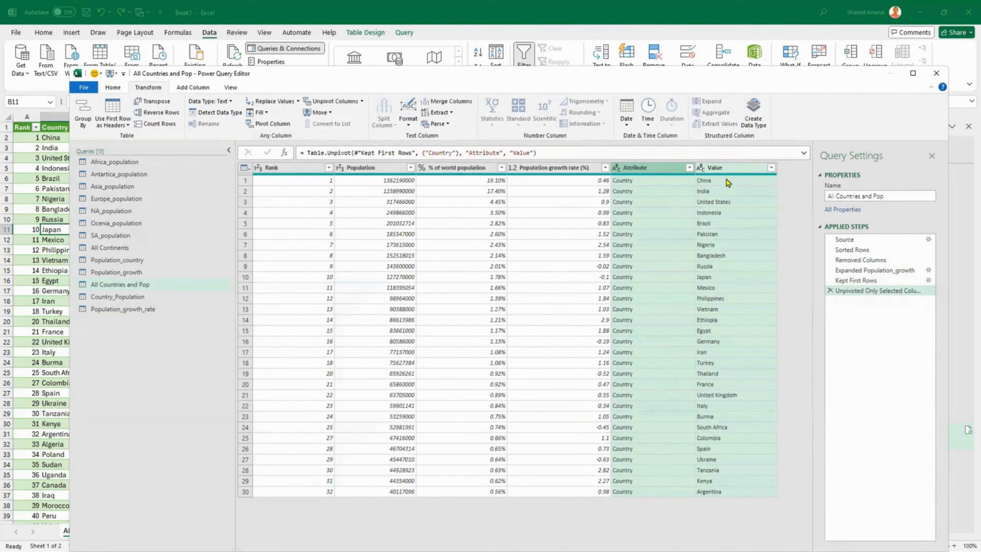
left_click(830, 290)
Step: Try the plain Unpivot Columns command on the Country column, and delete the resulting step
left_click(366, 171)
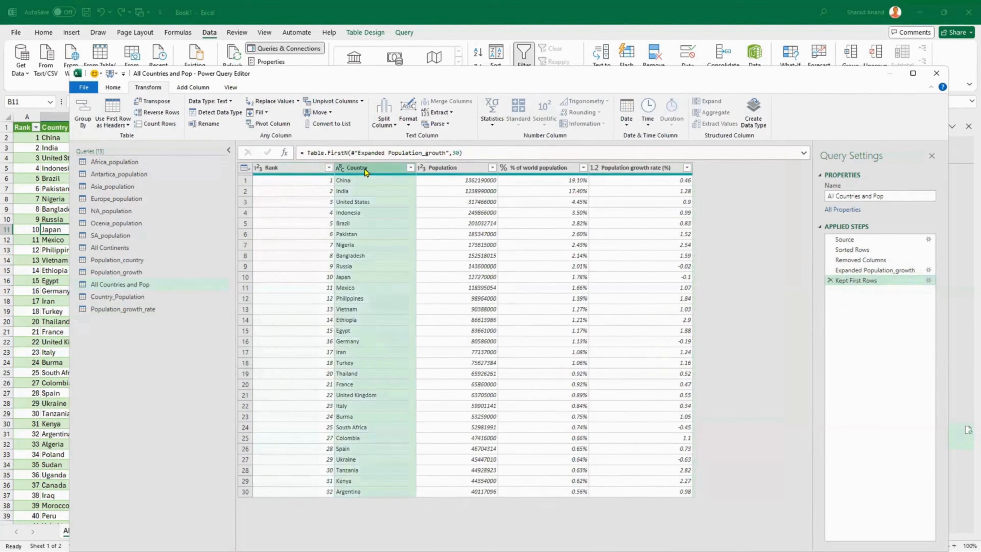
left_click(361, 101)
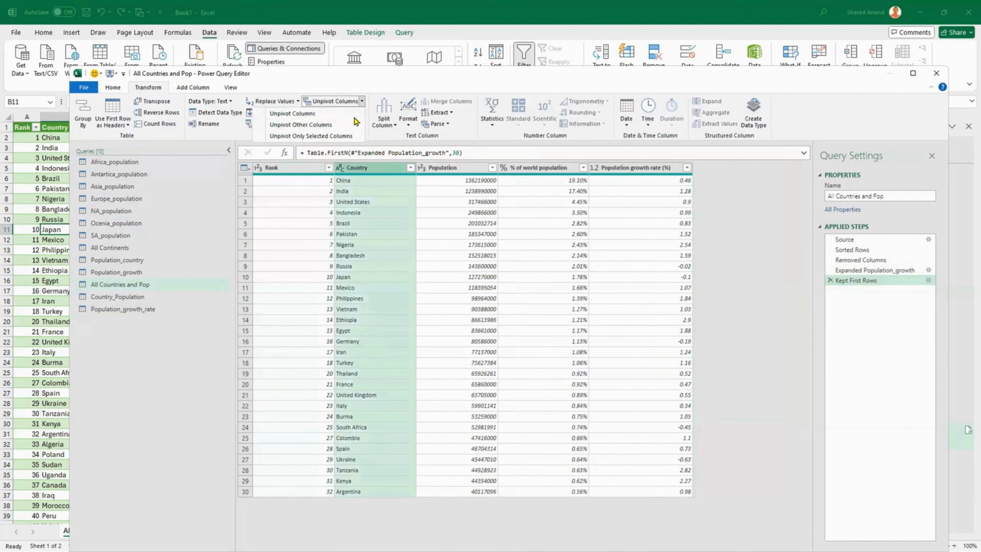
left_click(341, 115)
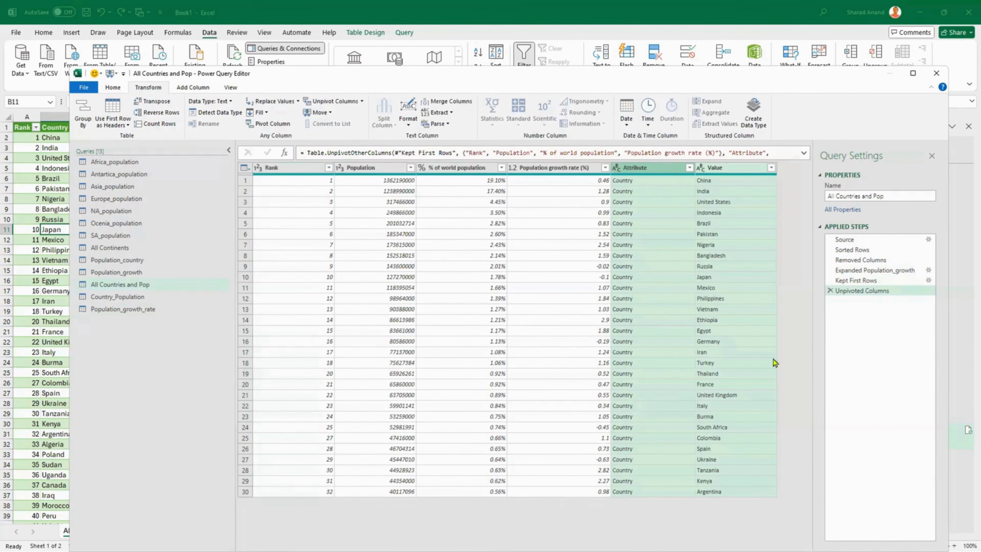
left_click(831, 290)
Step: Try unpivoting all columns other than Rank, and delete the resulting step
left_click(381, 101)
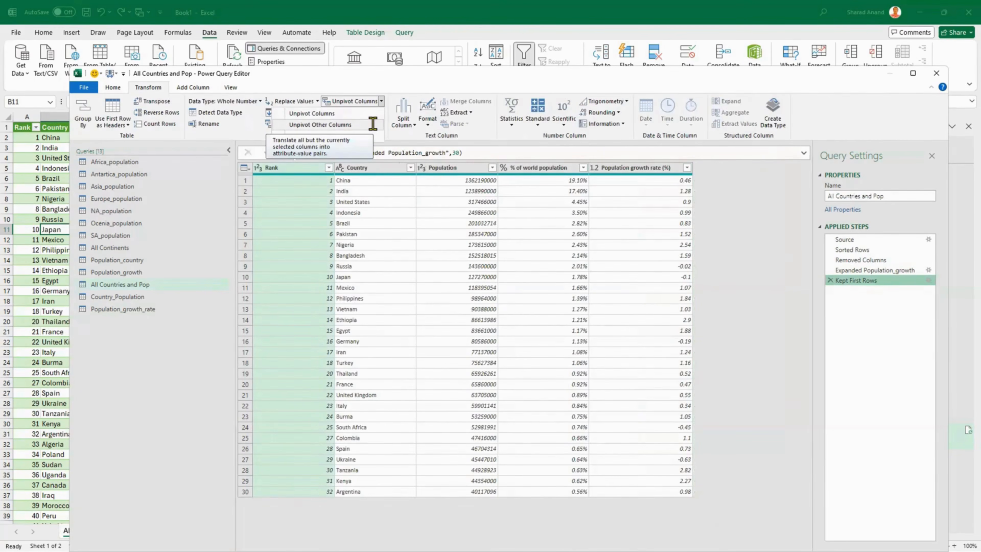
left_click(373, 124)
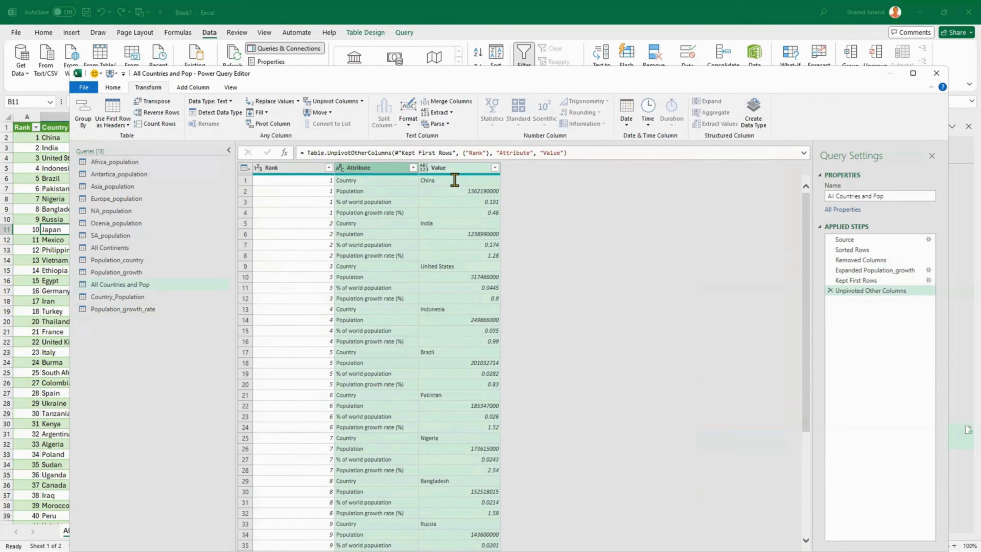
left_click(830, 291)
left_click(328, 114)
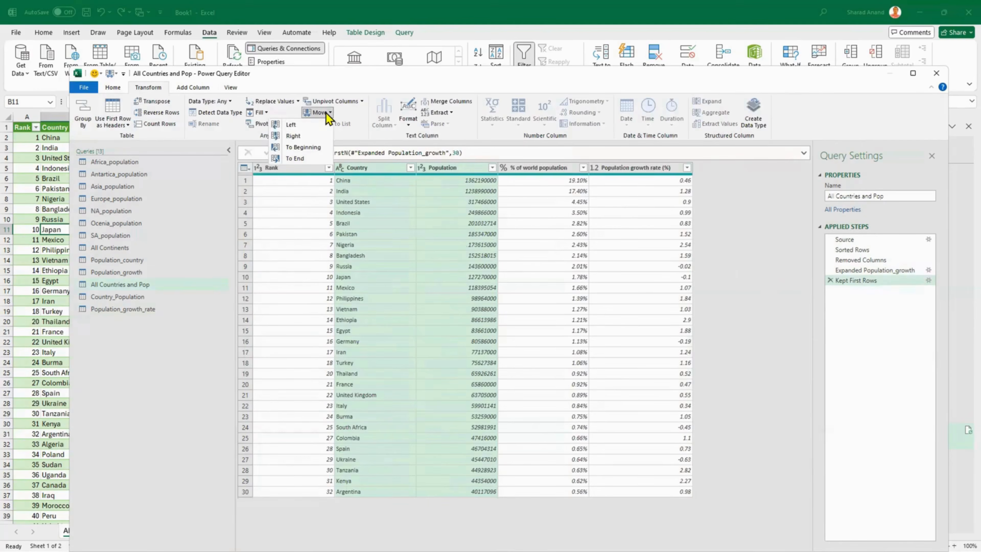
left_click(388, 90)
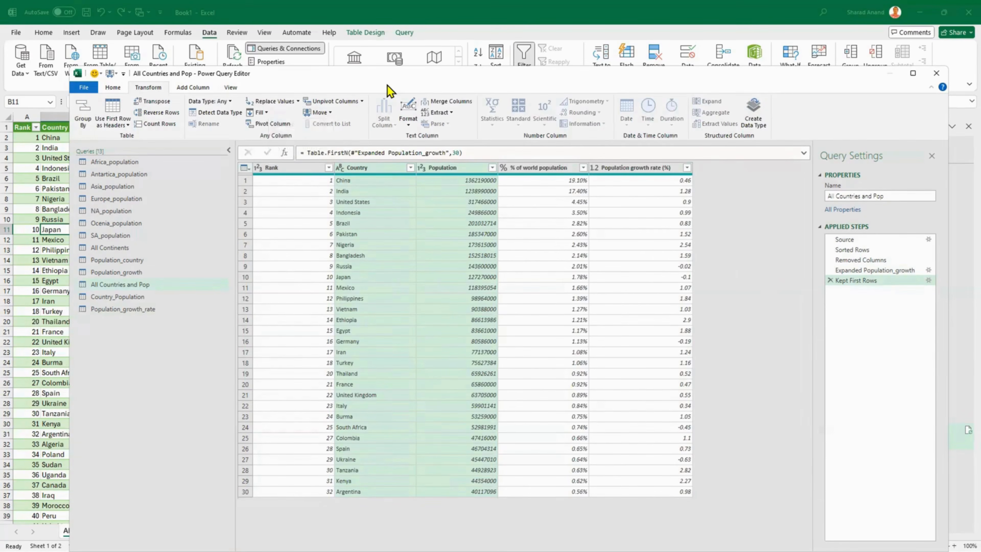
left_click(411, 126)
left_click(429, 259)
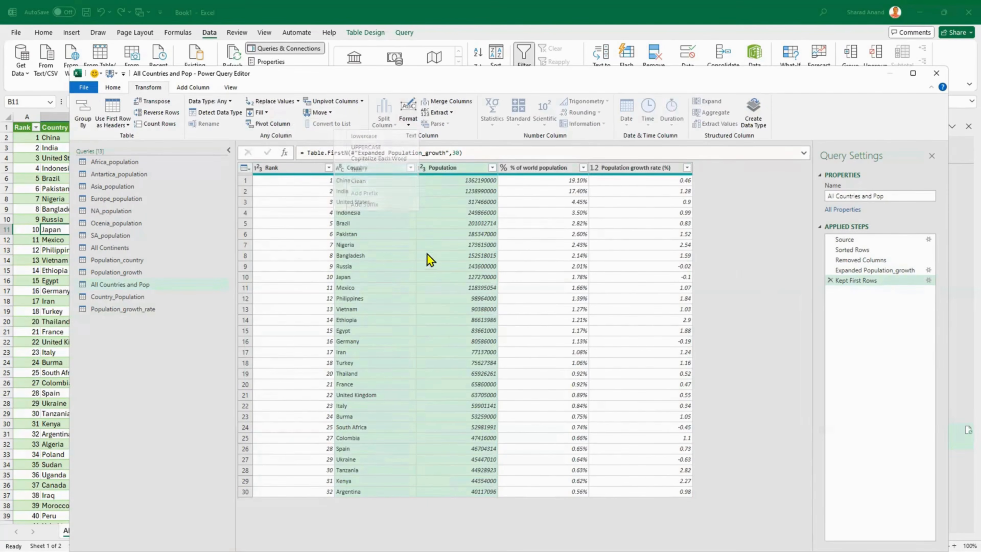
Step: Convert the text in the Country column to uppercase
left_click(371, 169)
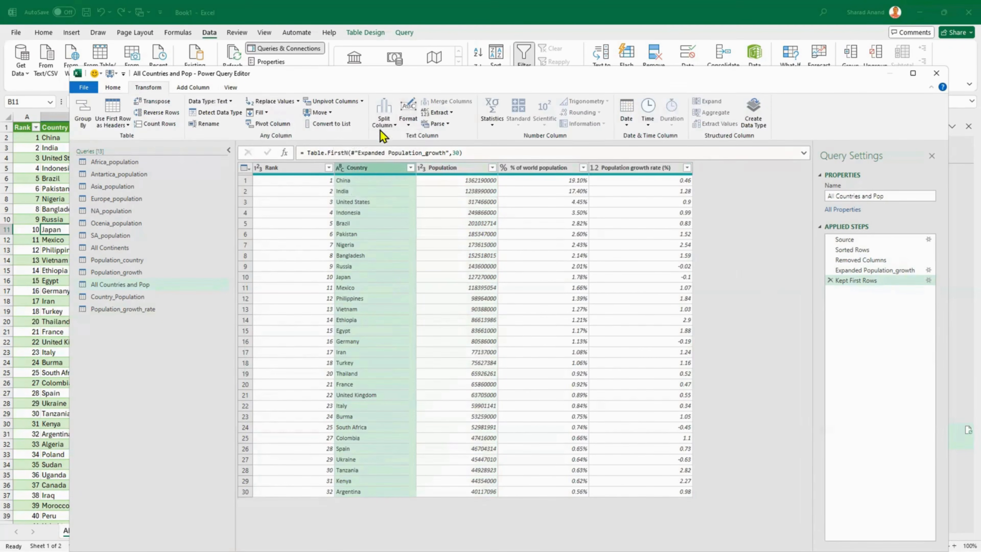
left_click(404, 123)
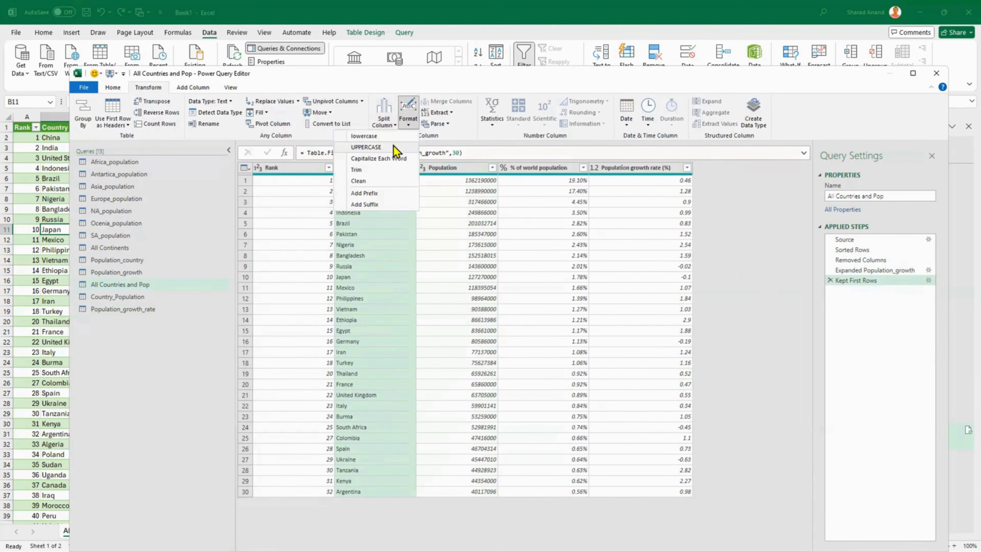
left_click(395, 157)
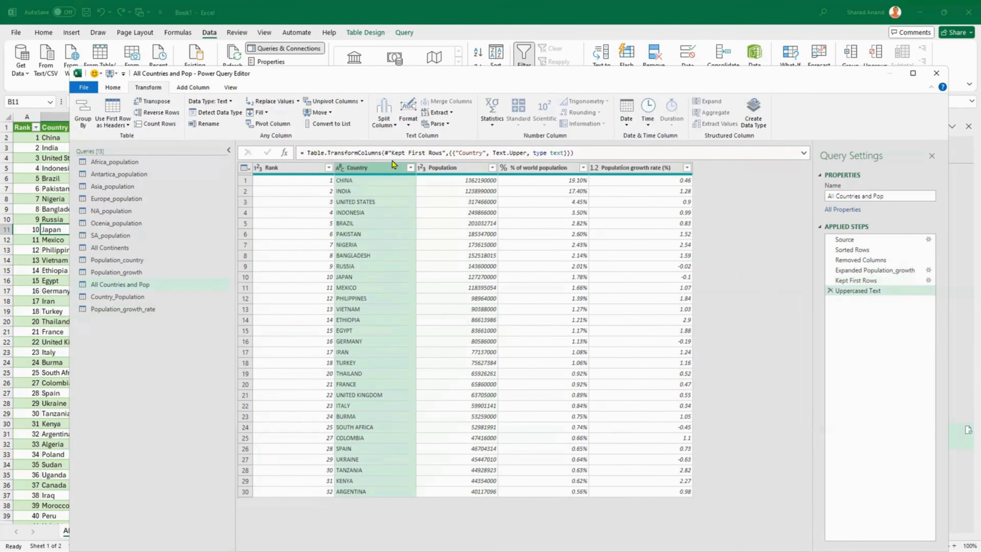
Step: Capitalize each word in the Country column and trim its text
left_click(407, 123)
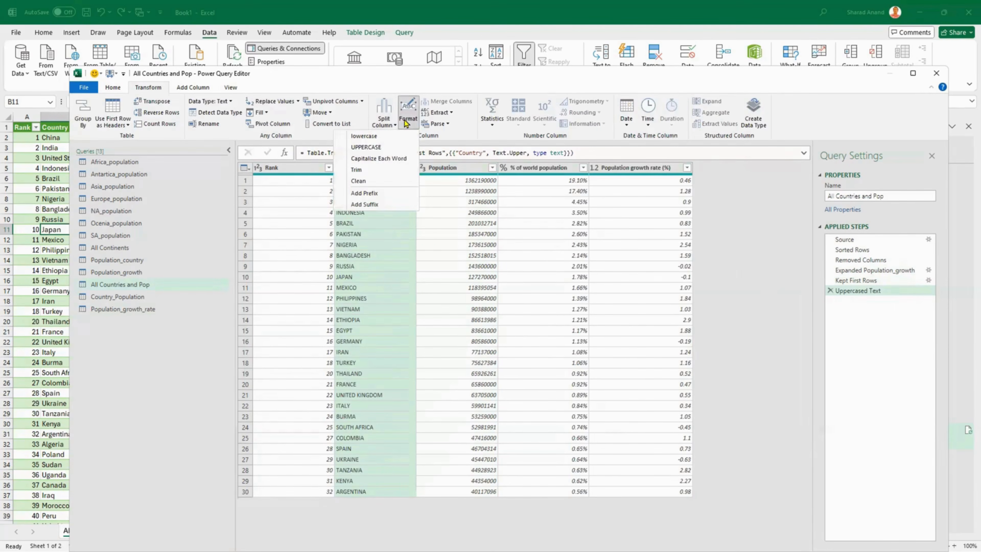
left_click(382, 161)
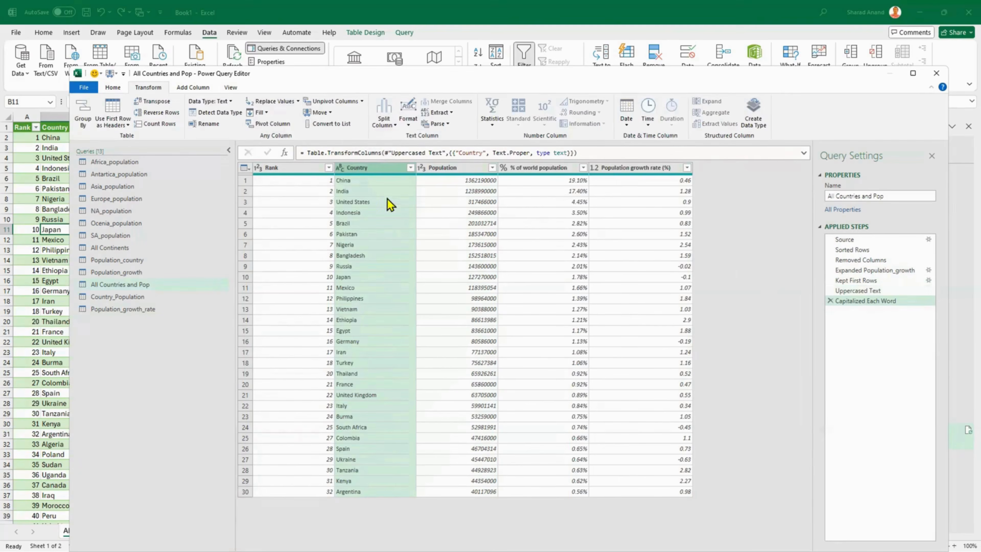
left_click(408, 123)
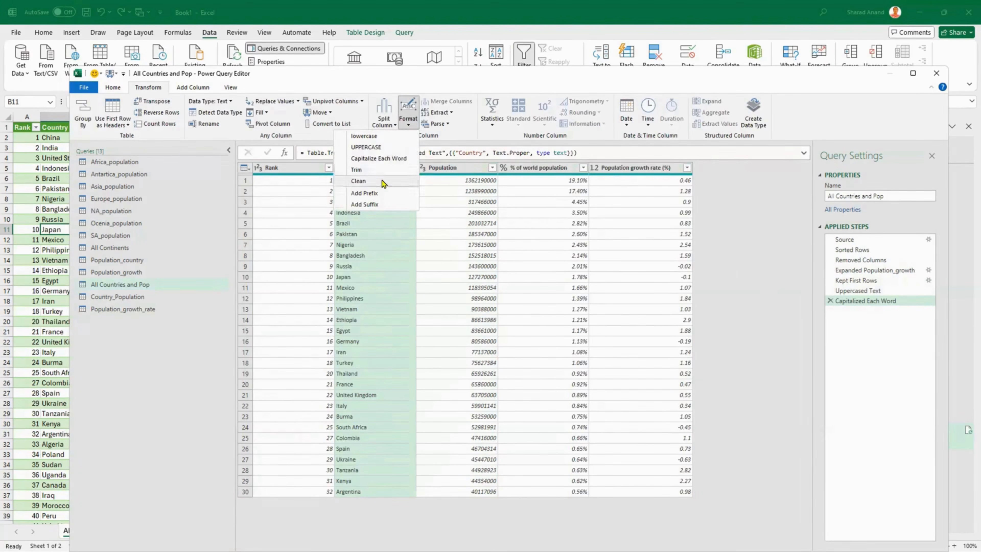
left_click(382, 171)
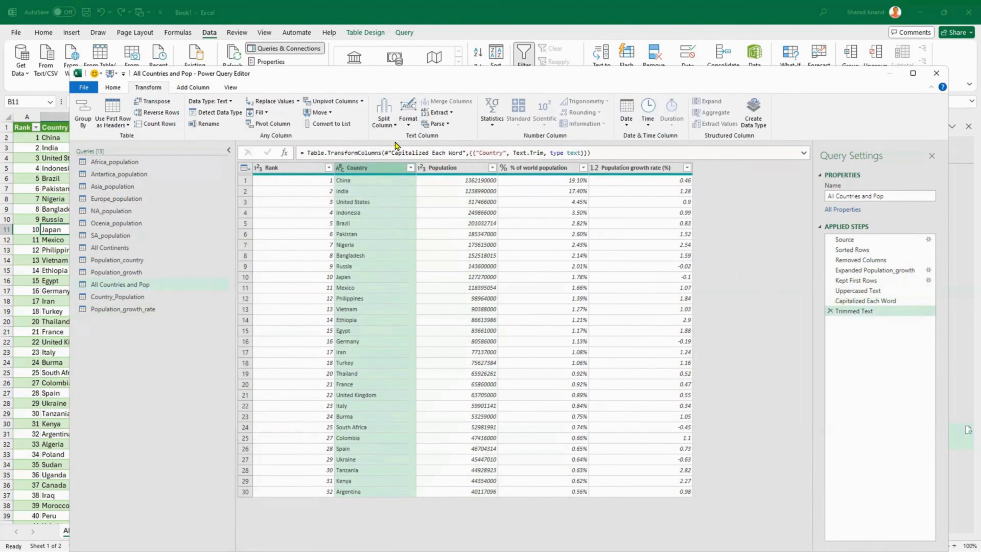
Step: Clean the text in the Country column to remove non-printable characters
left_click(408, 129)
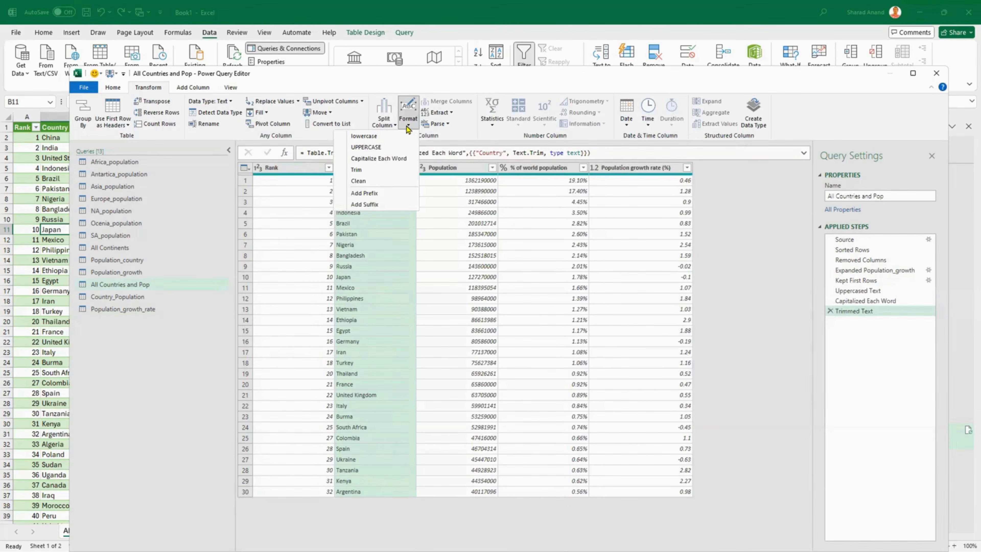
left_click(370, 184)
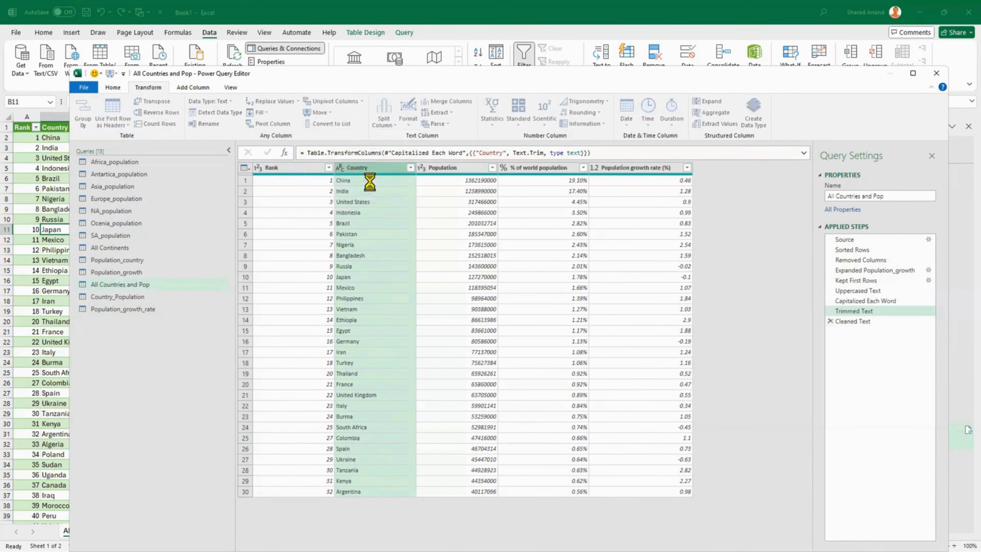
Step: Try adding the prefix "Pop - " to the Country column values, and delete the resulting step
left_click(409, 127)
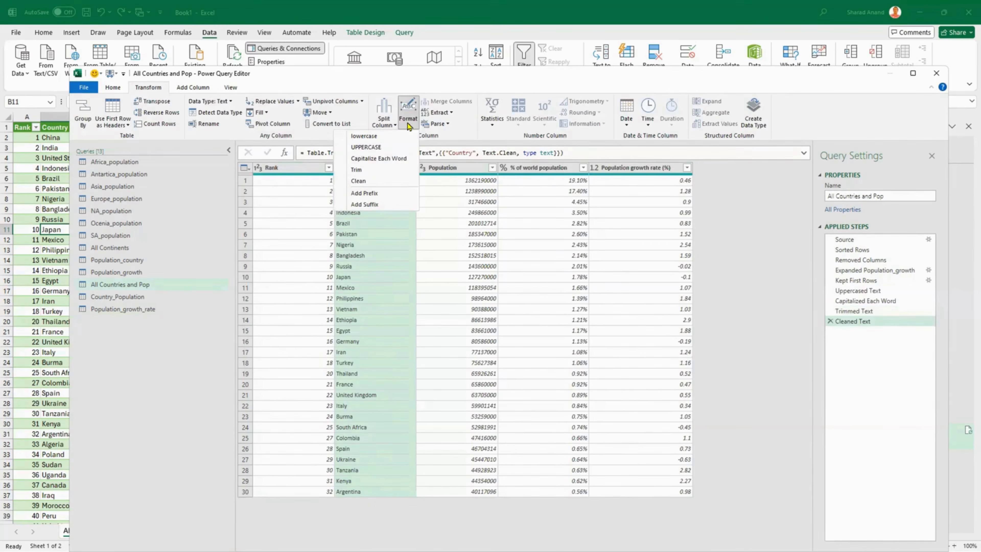
left_click(373, 196)
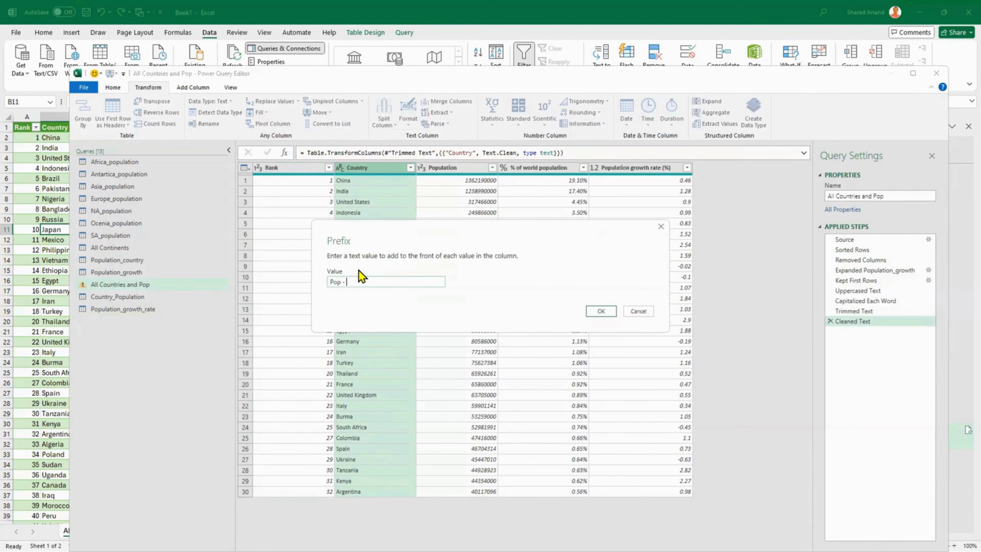
left_click(597, 312)
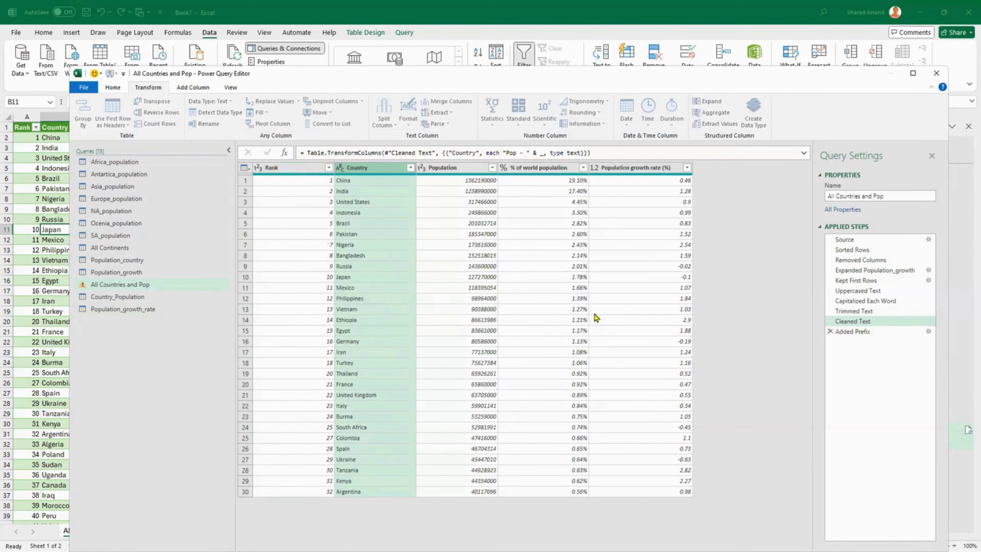
left_click(830, 331)
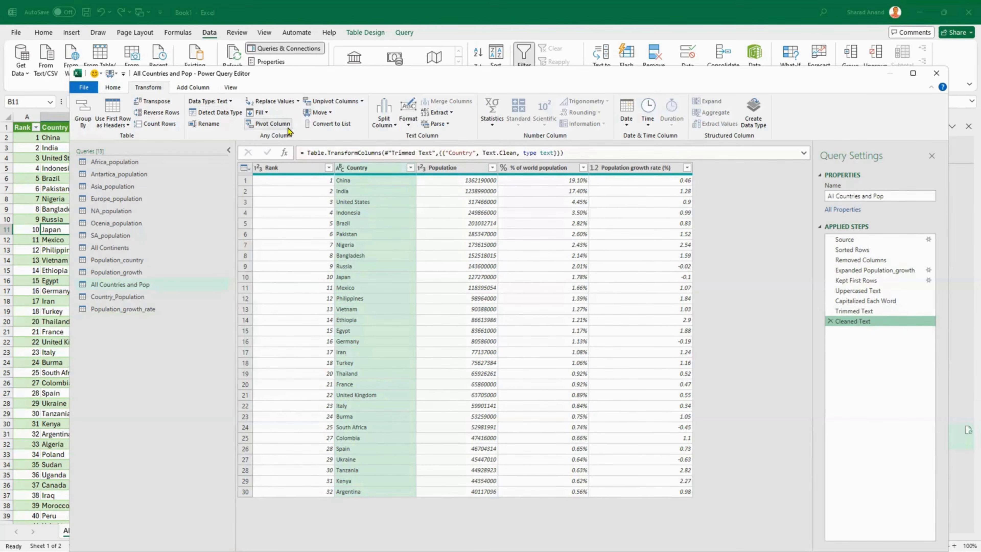
Step: Try converting the Country column to a list, delete the resulting step, and reselect the Country column
left_click(345, 126)
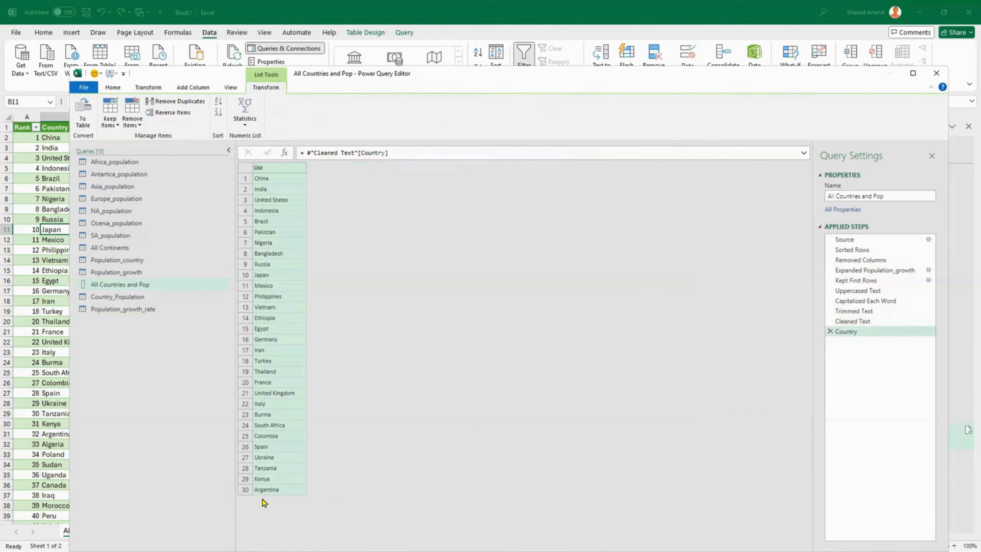
left_click(829, 331)
left_click(377, 169)
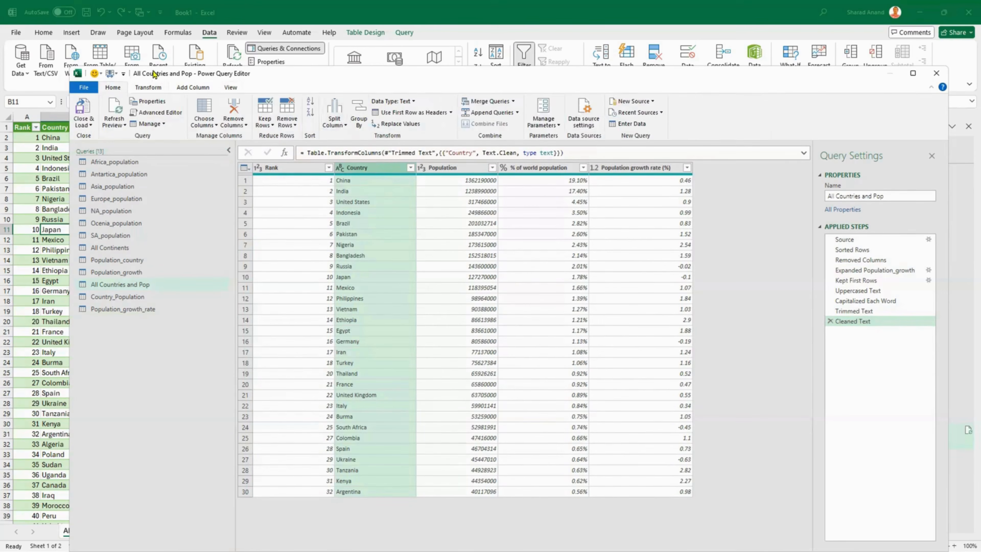
left_click(148, 88)
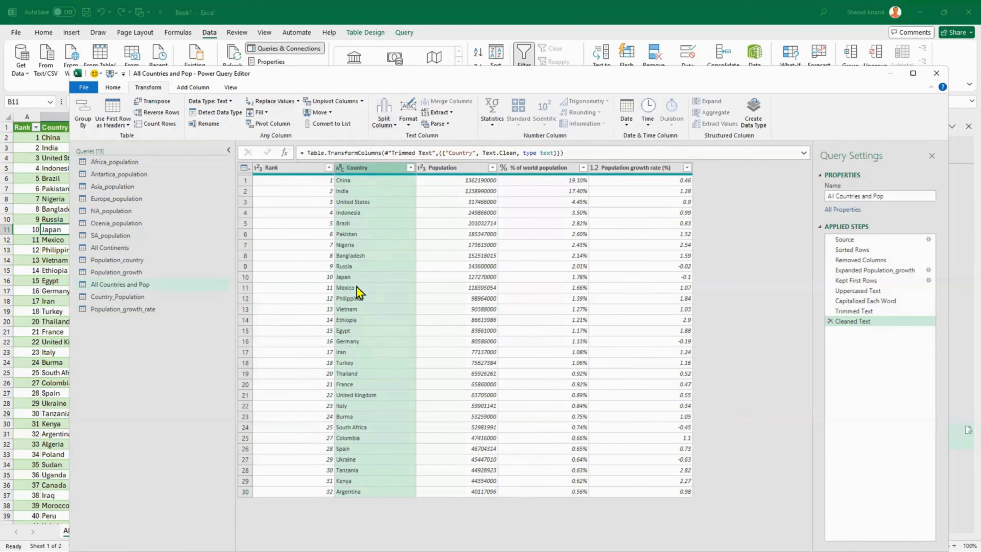
Step: Look through the Country_Population, Population_growth_rate, Asia, Antartica, Africa and Europe population queries, and return to All Countries and Pop
left_click(137, 301)
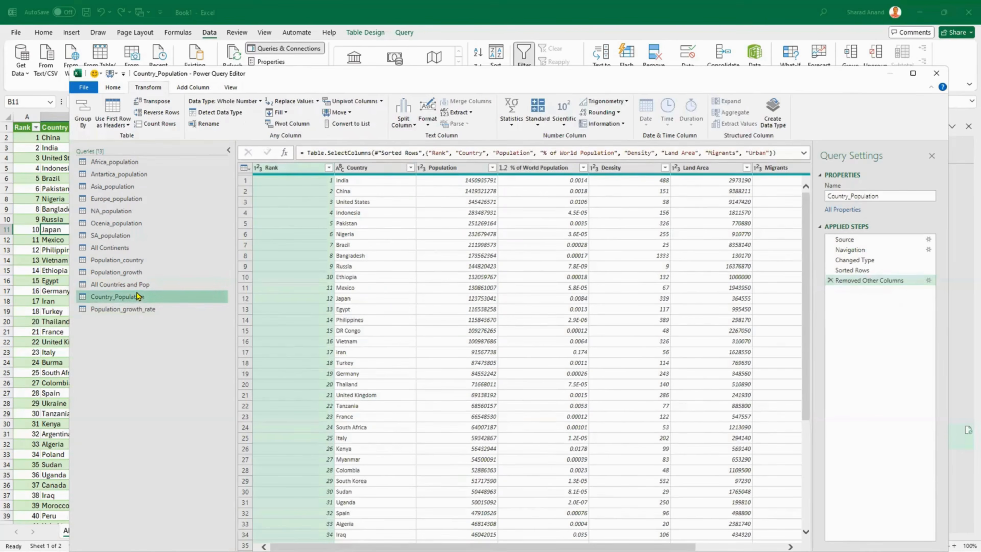
left_click(140, 309)
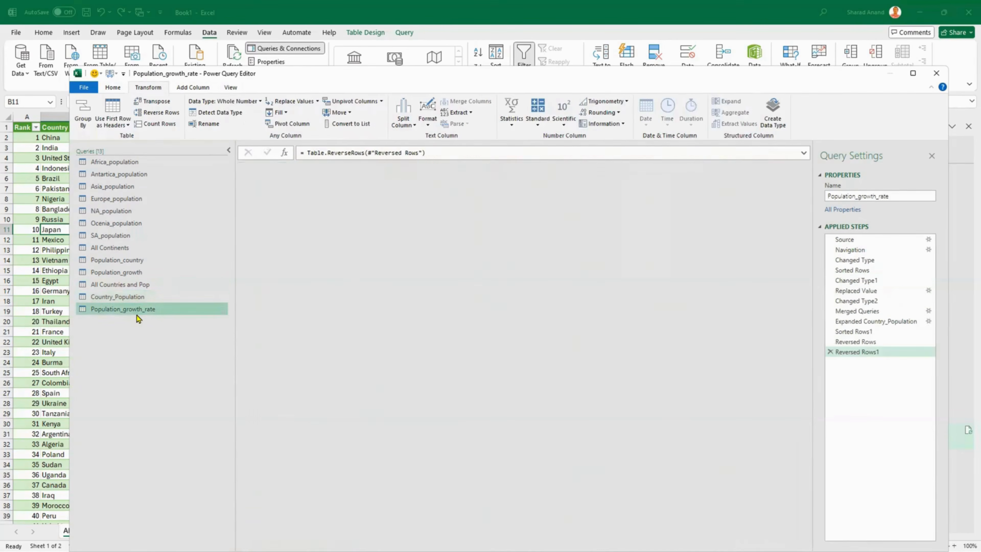
left_click(147, 187)
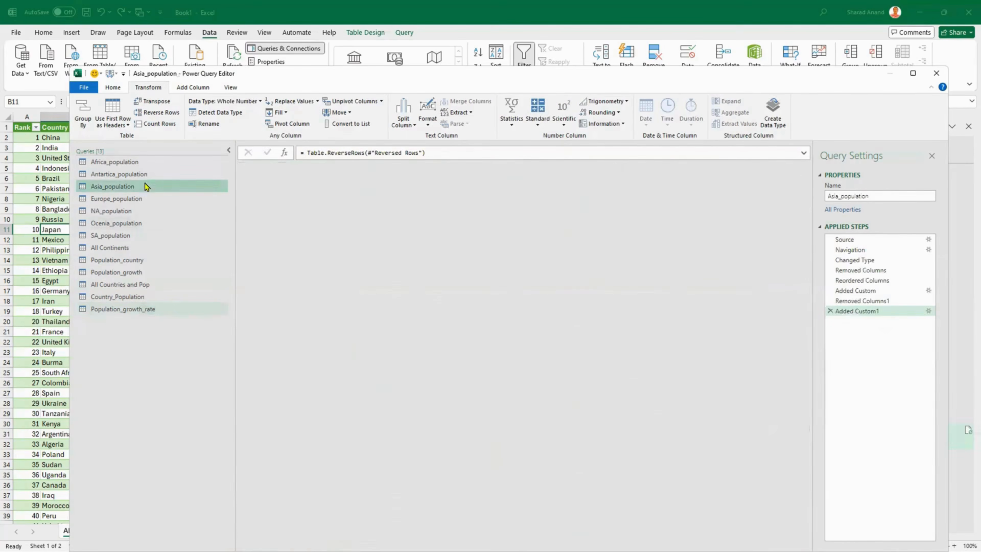
left_click(146, 175)
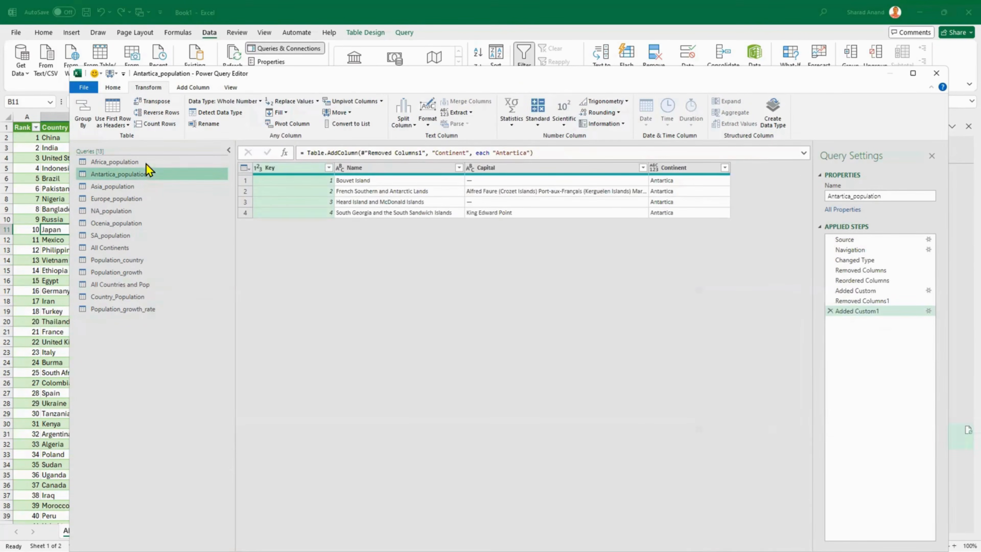
left_click(145, 162)
left_click(144, 186)
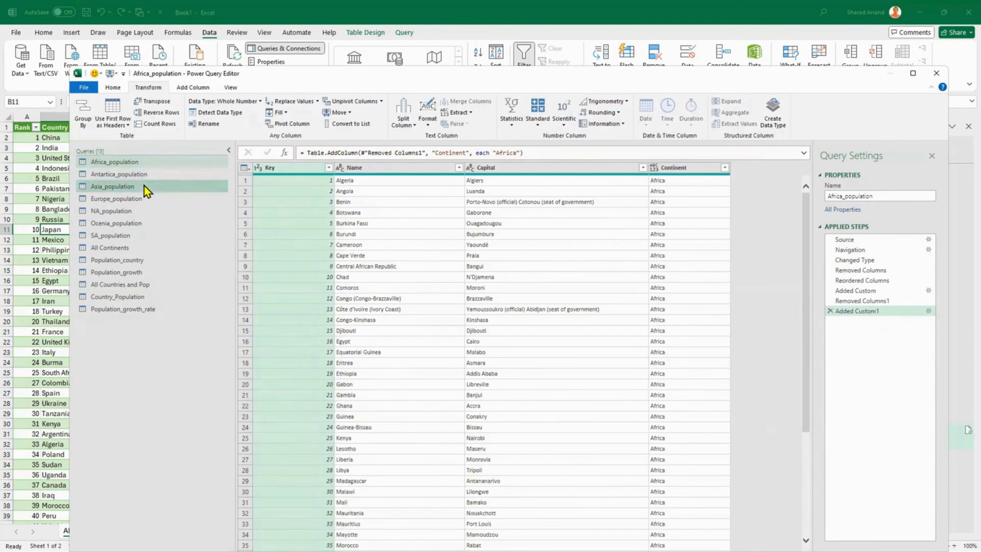
left_click(143, 200)
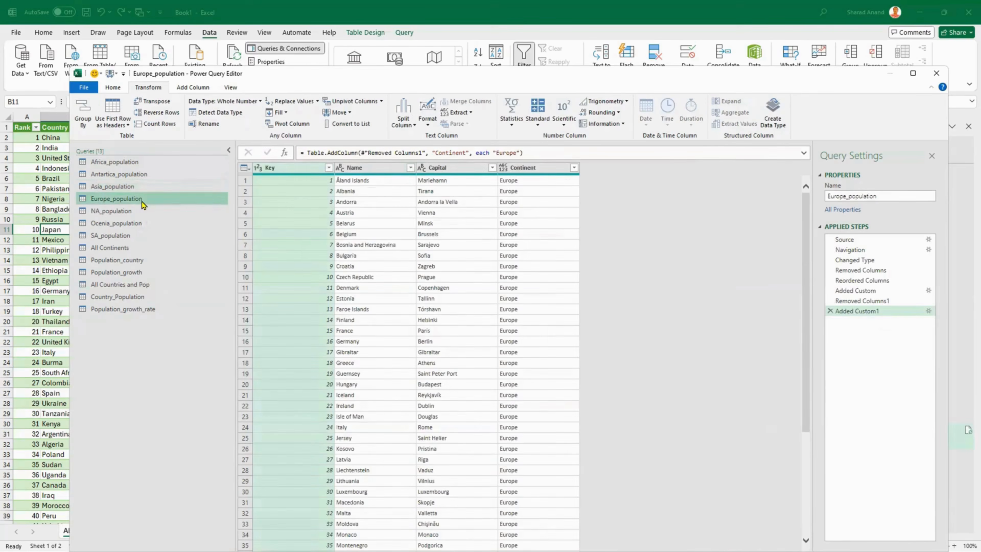
left_click(102, 284)
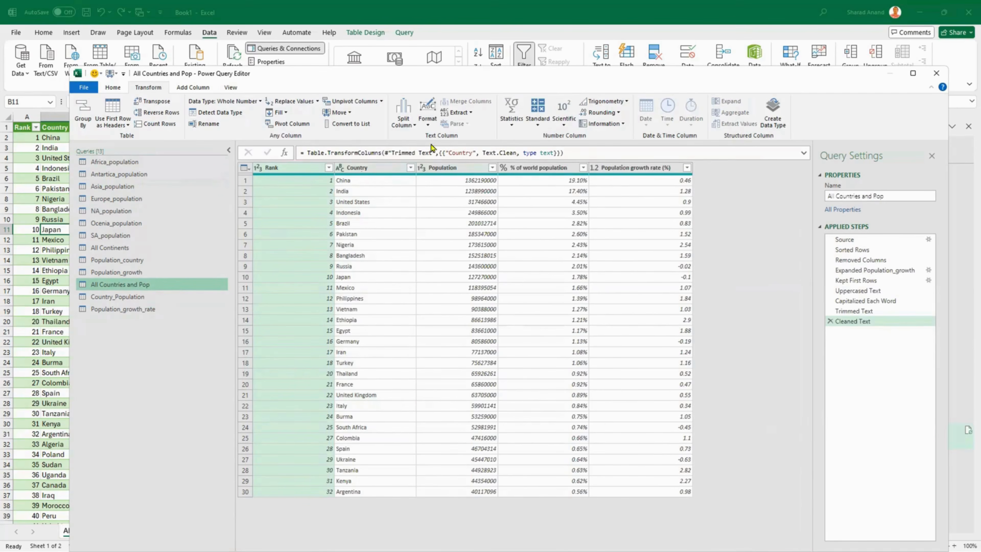
Step: Examine the options for splitting a column and extracting text without applying any
left_click(403, 117)
left_click(459, 112)
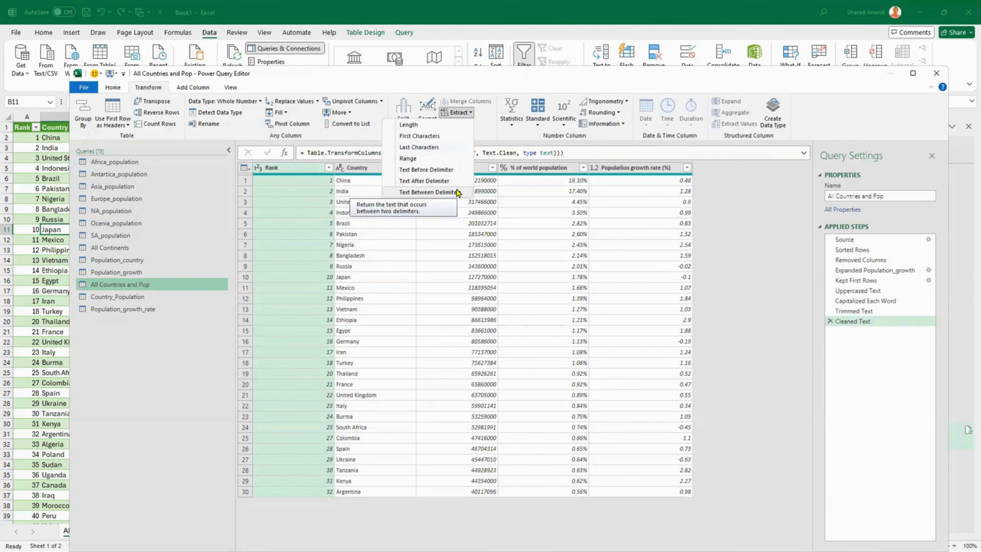
left_click(492, 94)
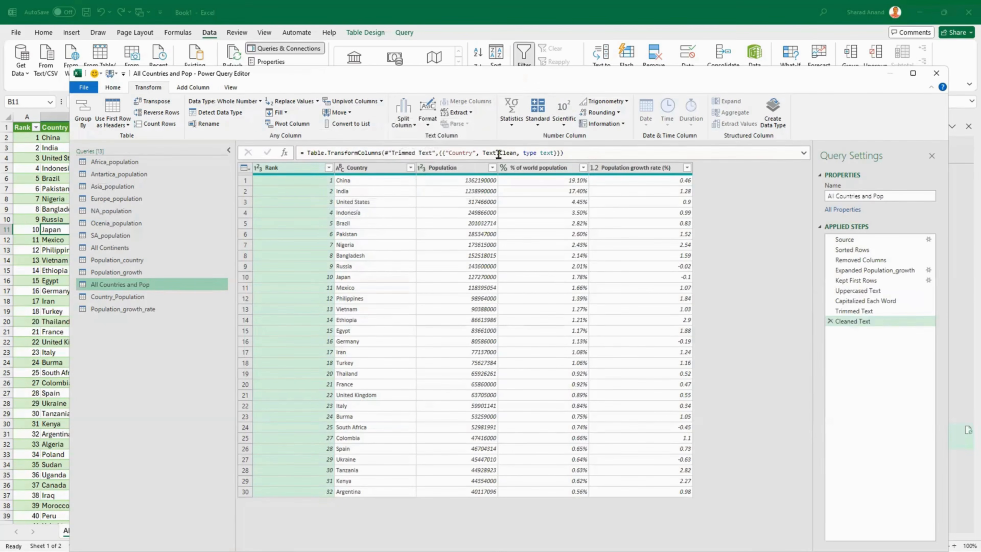
Step: Try calculating the sum of the Population column, and delete the resulting step
left_click(459, 170)
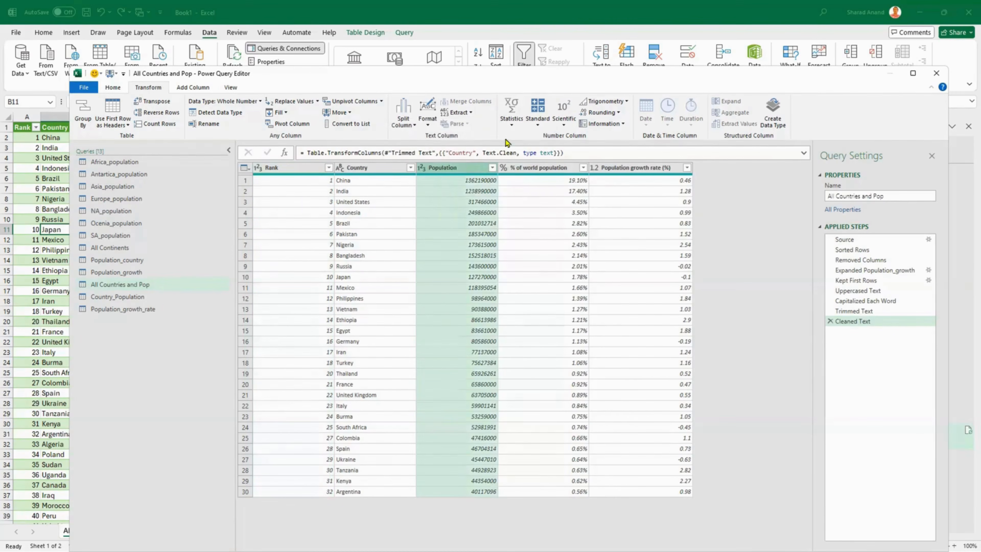
left_click(511, 120)
left_click(502, 137)
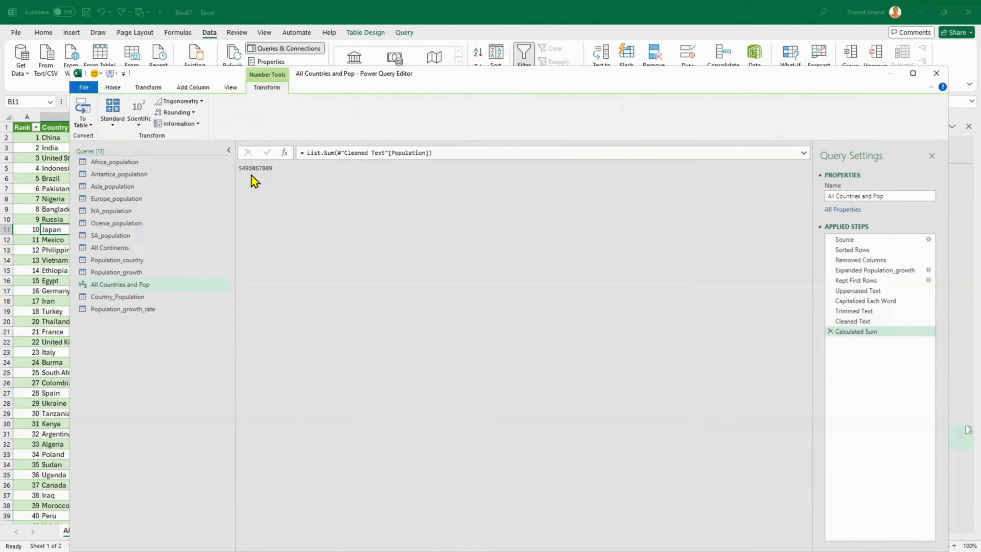
left_click(831, 331)
Step: Try calculating the median of the Rank column, and delete the resulting step
left_click(151, 91)
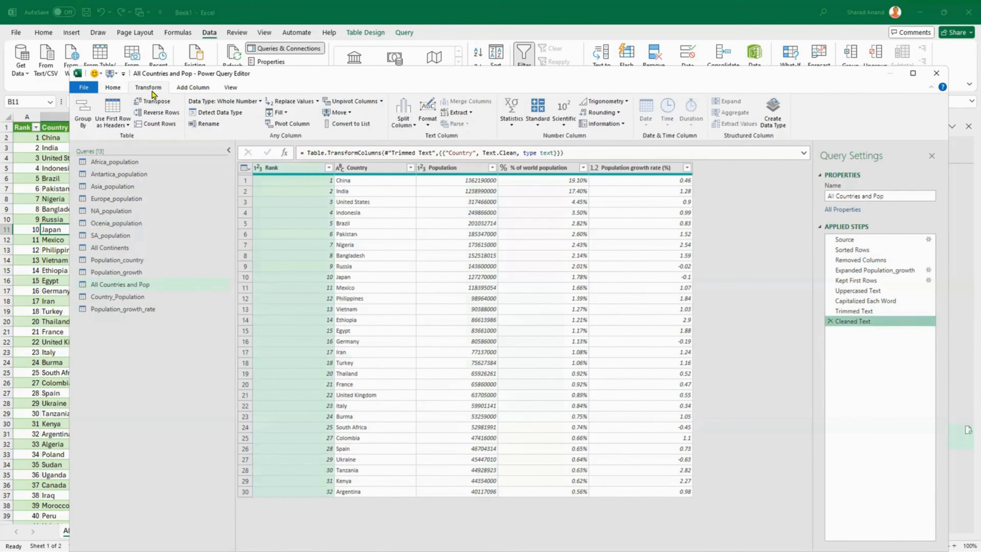
left_click(512, 125)
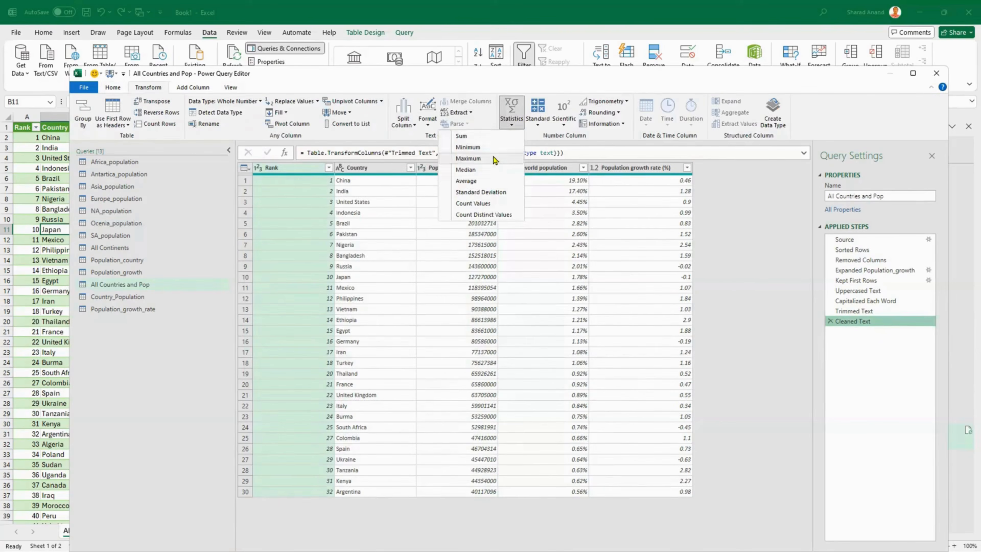
left_click(491, 170)
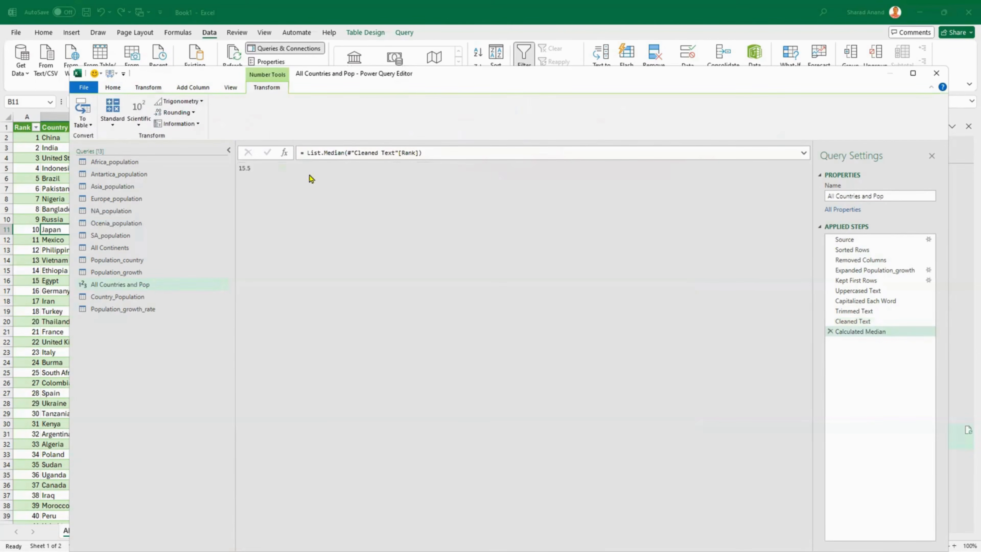
left_click(830, 331)
Step: Try calculating the median of the Population column, and delete the resulting step
left_click(543, 167)
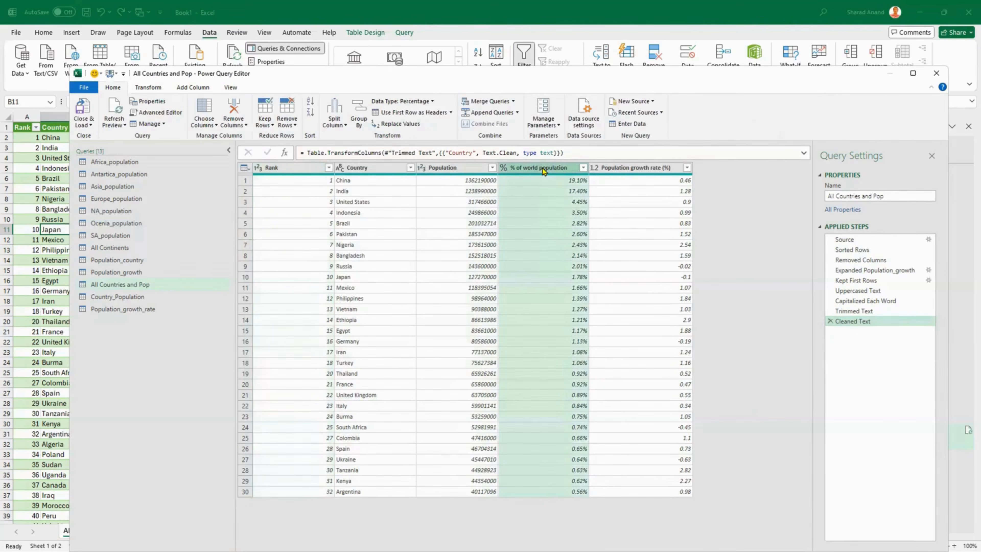
left_click(457, 168)
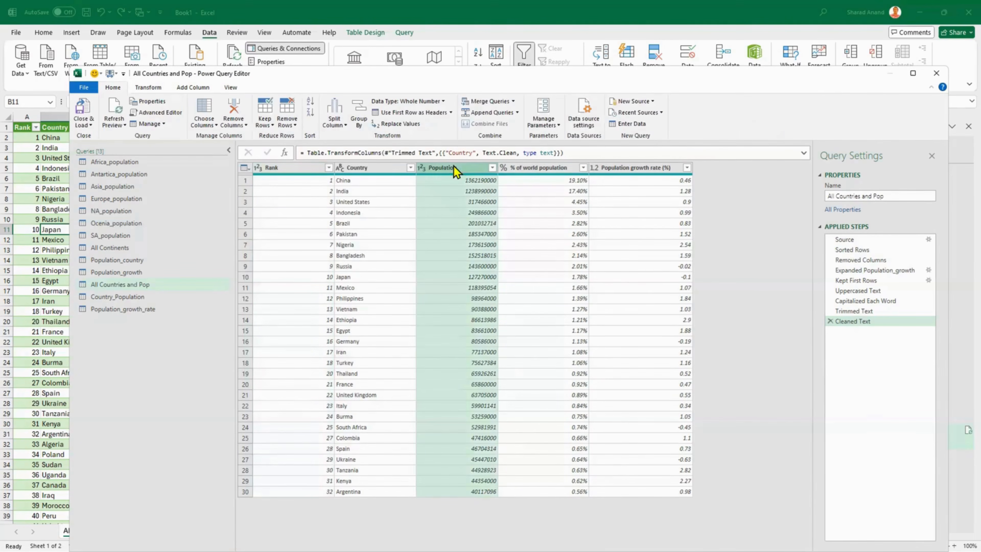
left_click(149, 88)
left_click(514, 123)
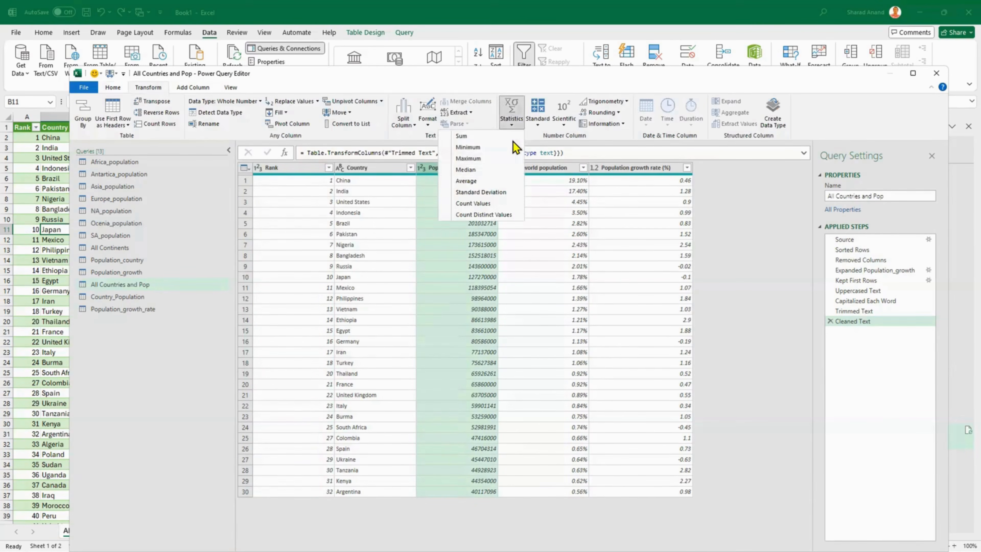
left_click(501, 170)
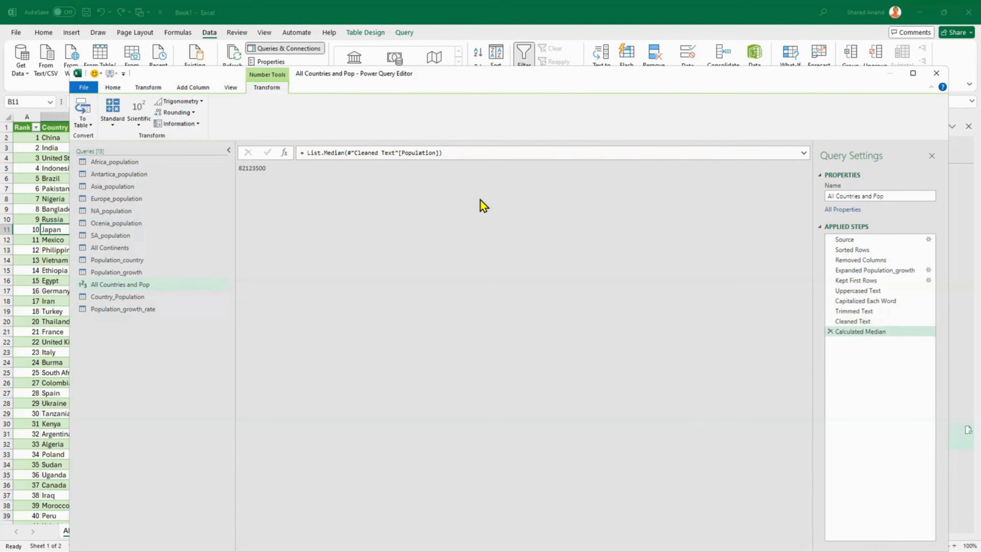
left_click(831, 332)
Step: Add 1 to every value in the Population column
left_click(470, 171)
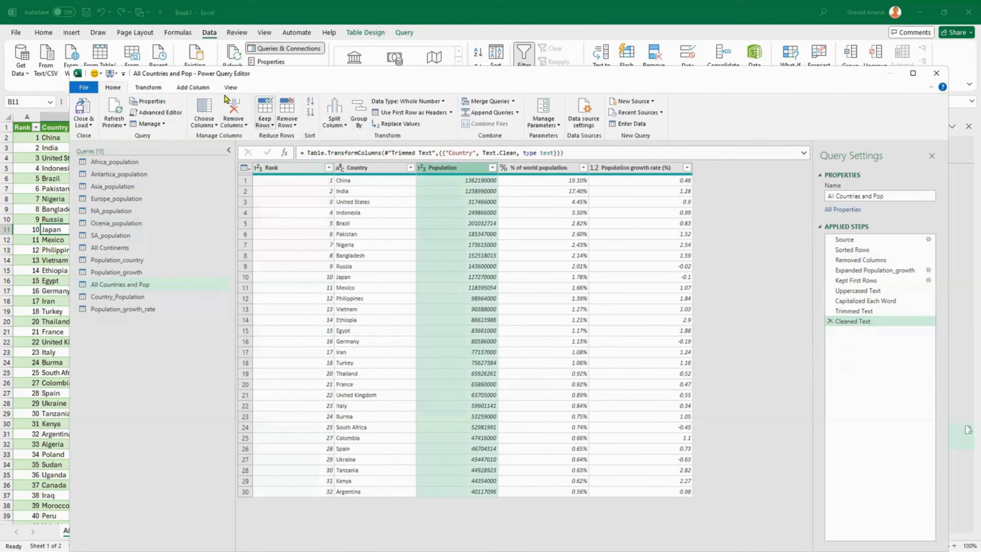
left_click(148, 89)
left_click(511, 130)
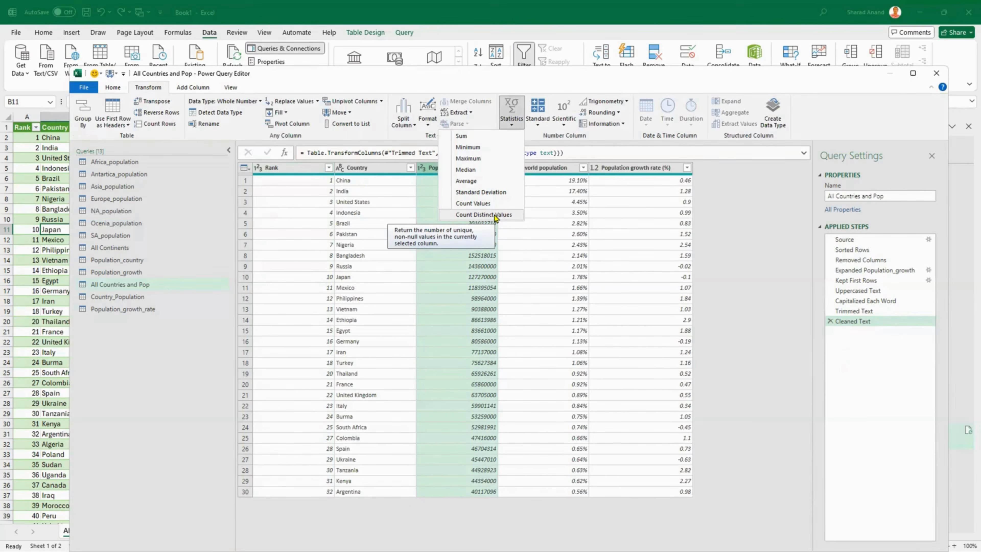
left_click(536, 124)
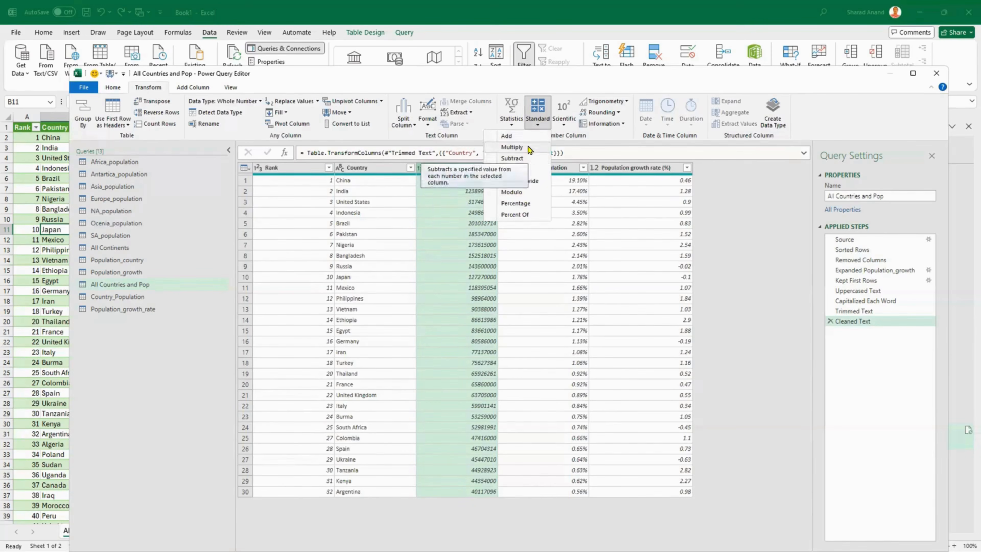
left_click(529, 138)
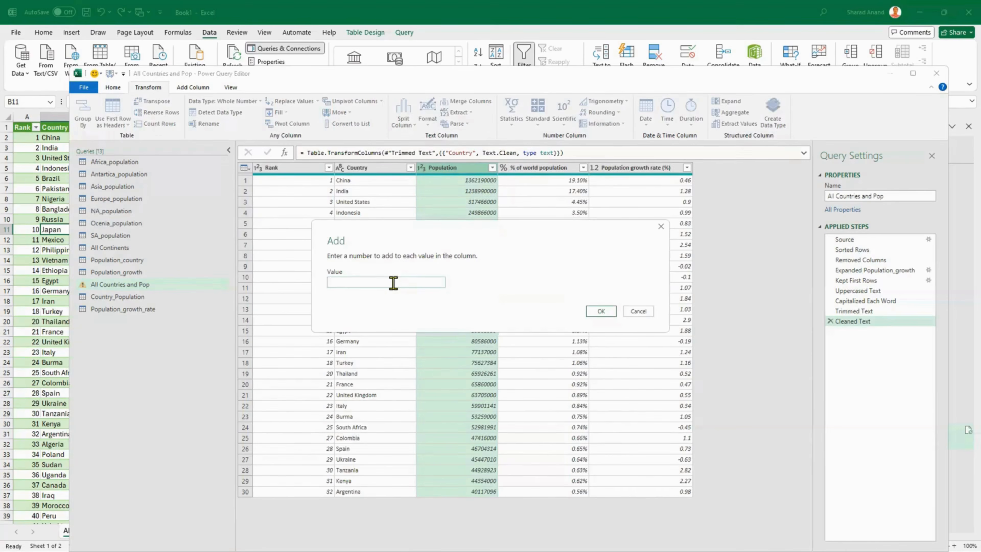
type("1")
left_click(603, 312)
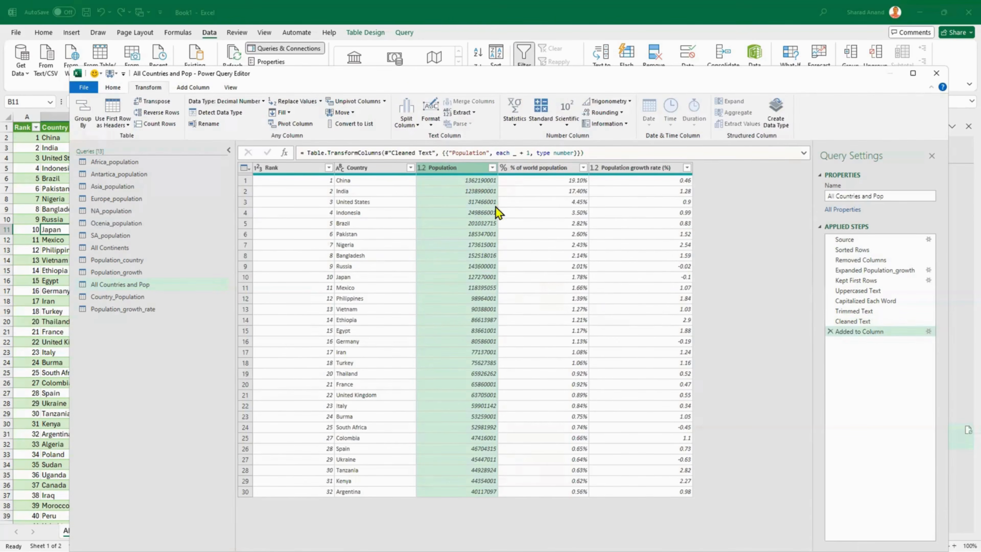
Step: Subtract 1 from every value in the Population column
left_click(542, 121)
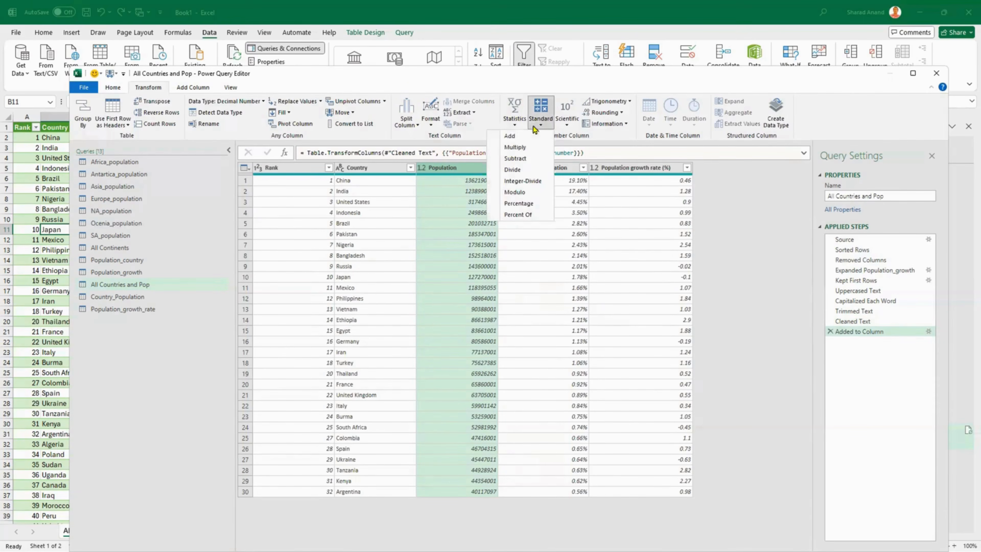
left_click(530, 159)
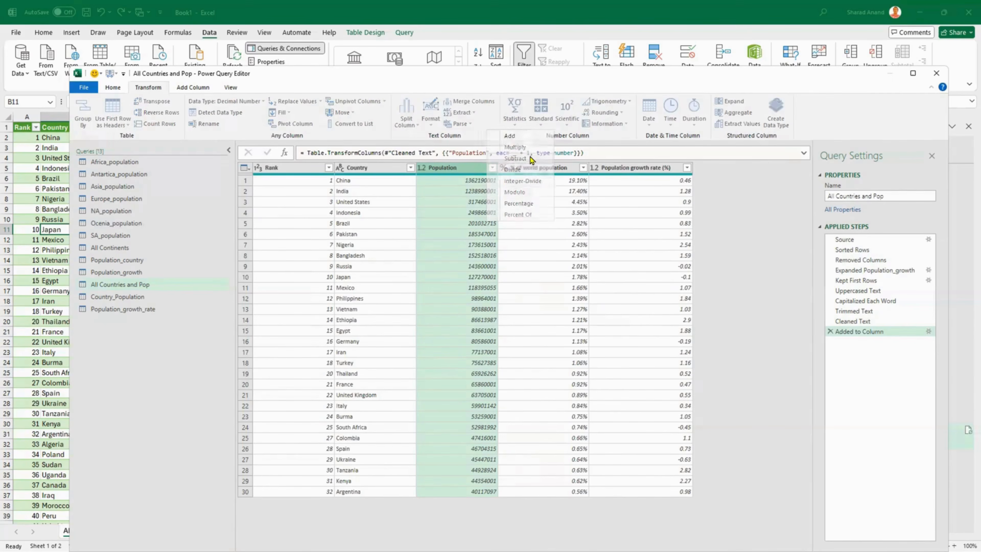
type("1")
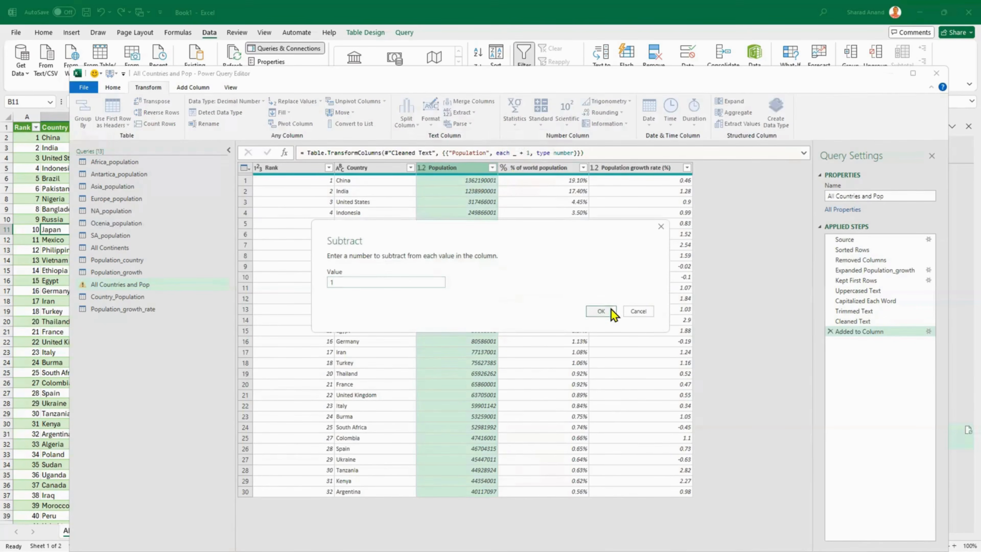
left_click(598, 311)
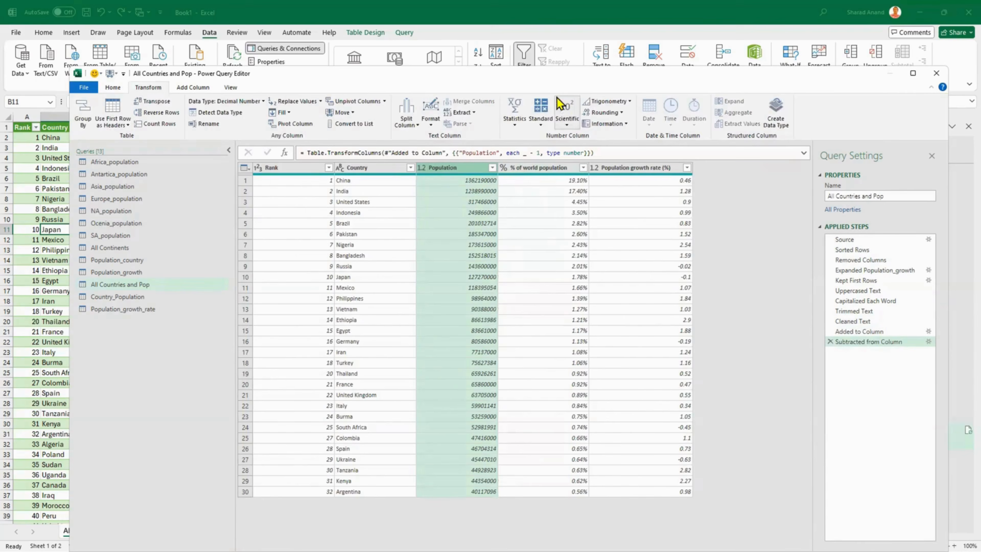
Step: Open the Population_growth_rate query after viewing the Country_Population query
left_click(536, 123)
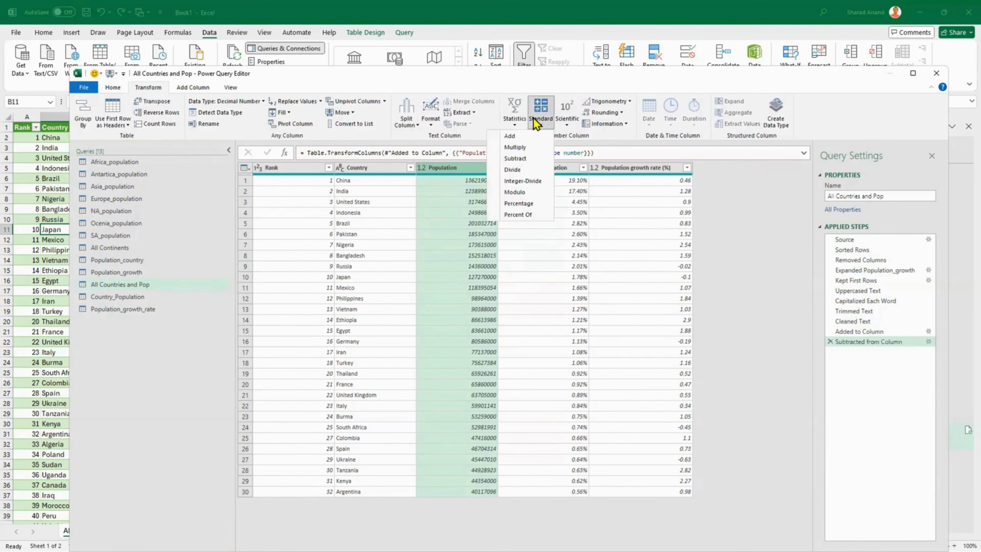
left_click(567, 112)
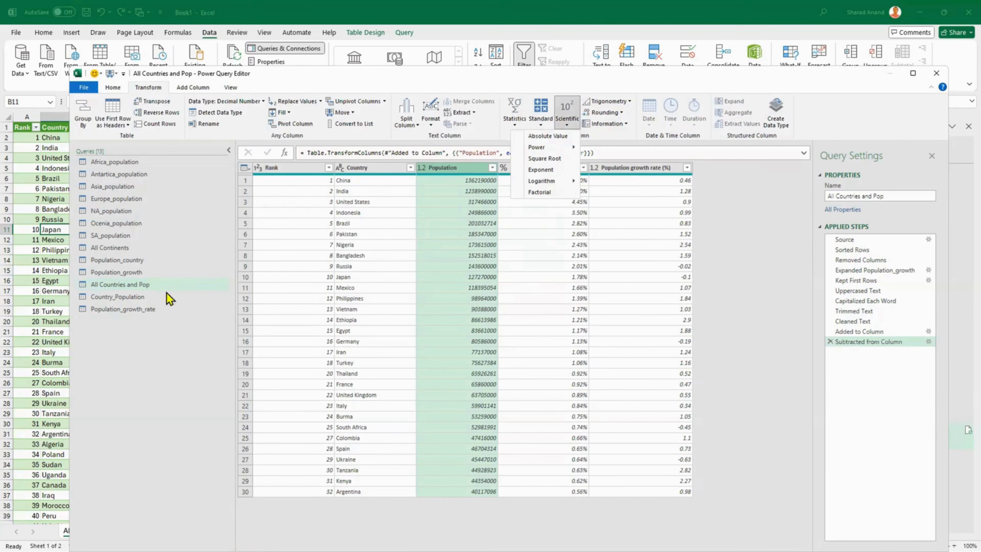
left_click(145, 307)
left_click(143, 297)
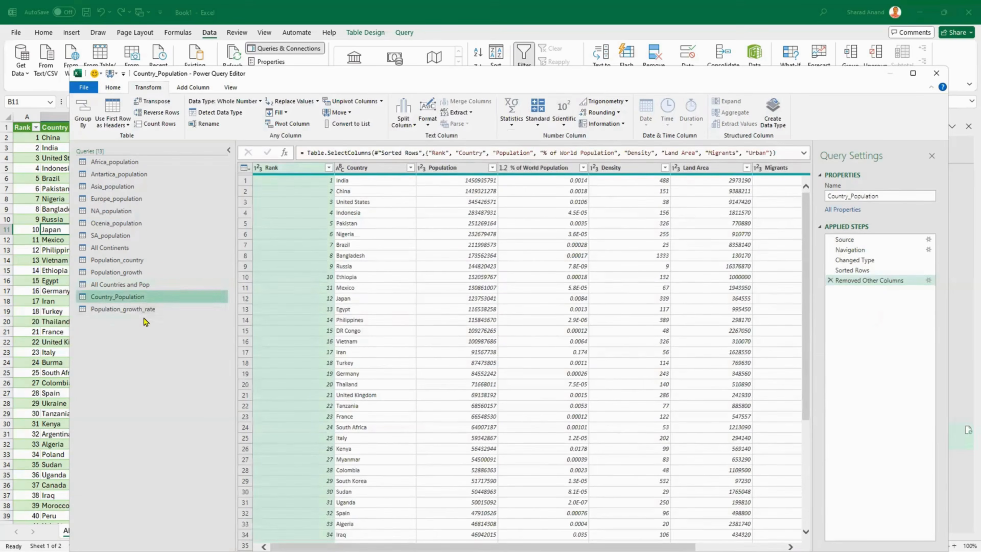
left_click(146, 309)
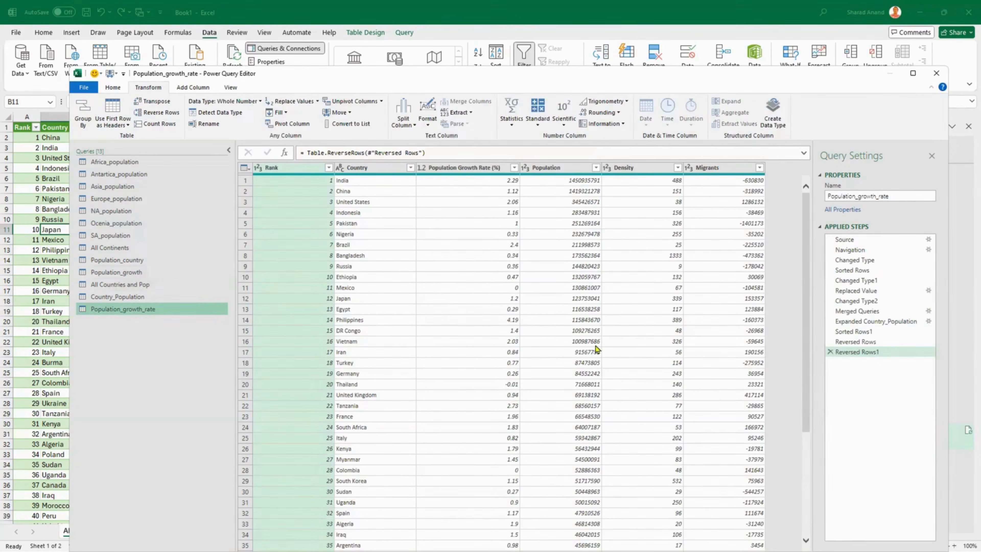
left_click(195, 87)
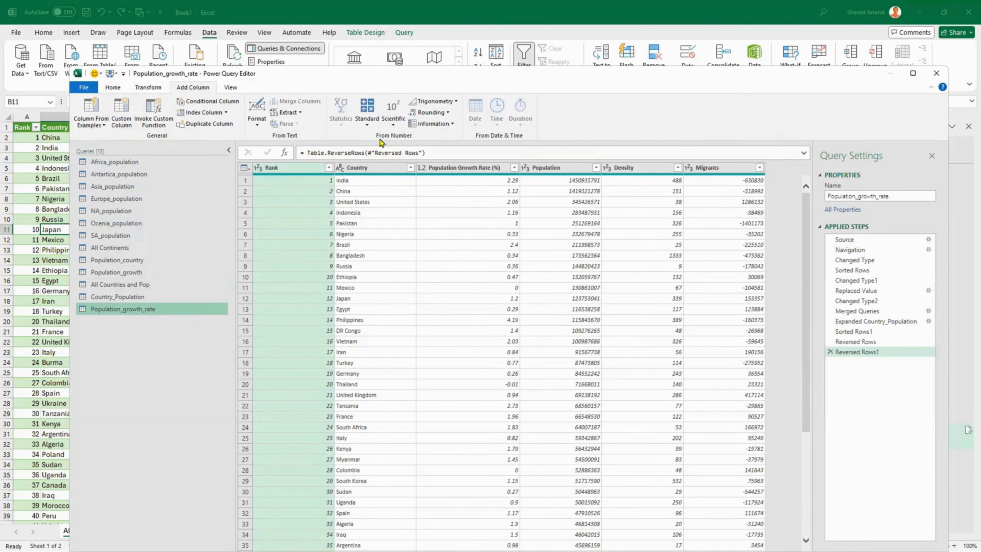
left_click(367, 123)
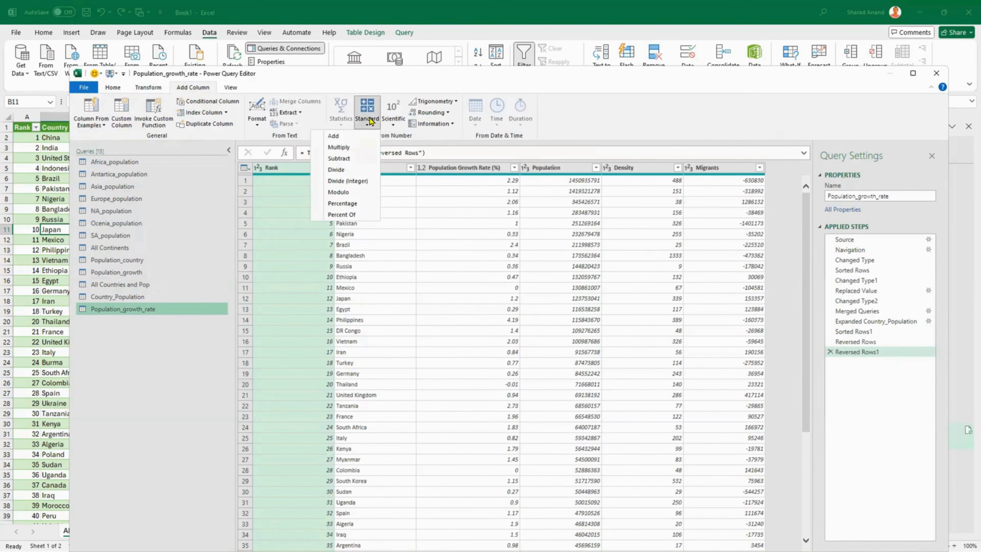
left_click(626, 101)
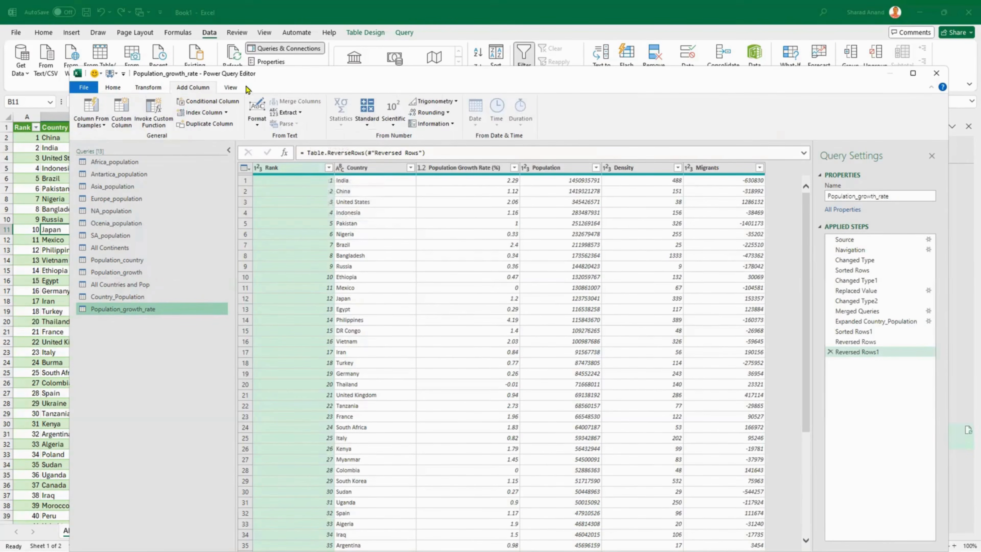
Step: Open the Advanced Editor for Population_growth_rate and examine the M code, including the source file path
left_click(231, 89)
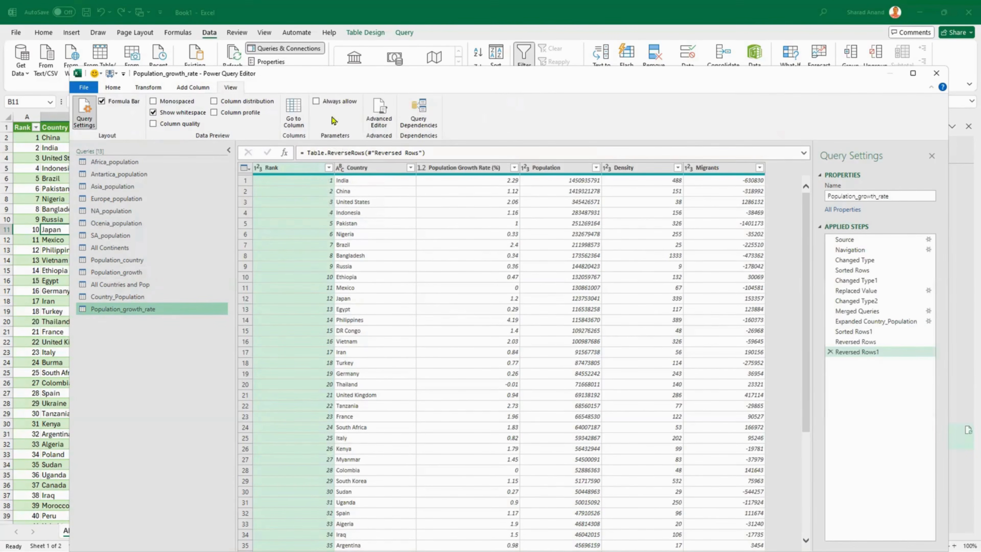
left_click(383, 121)
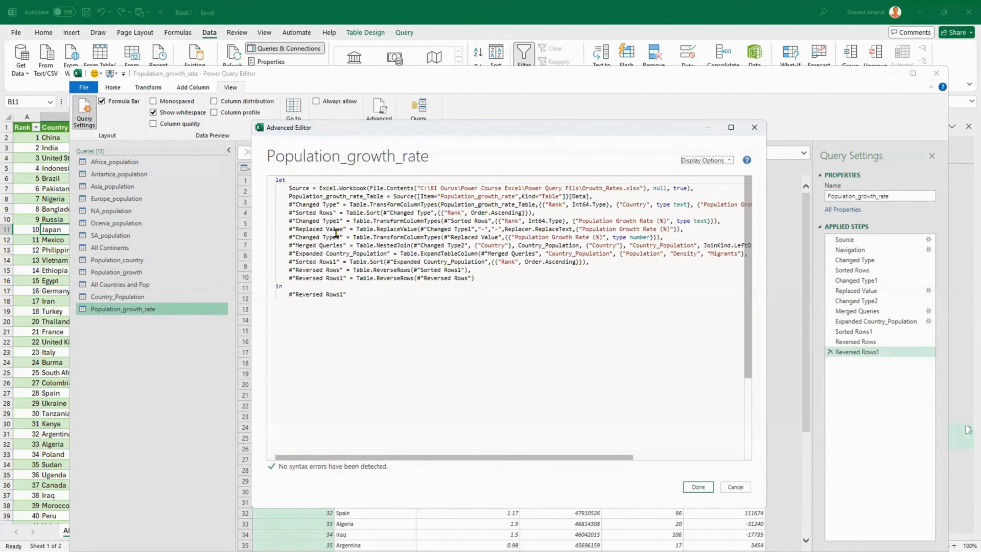
left_click_drag(424, 188, 643, 188)
left_click(589, 318)
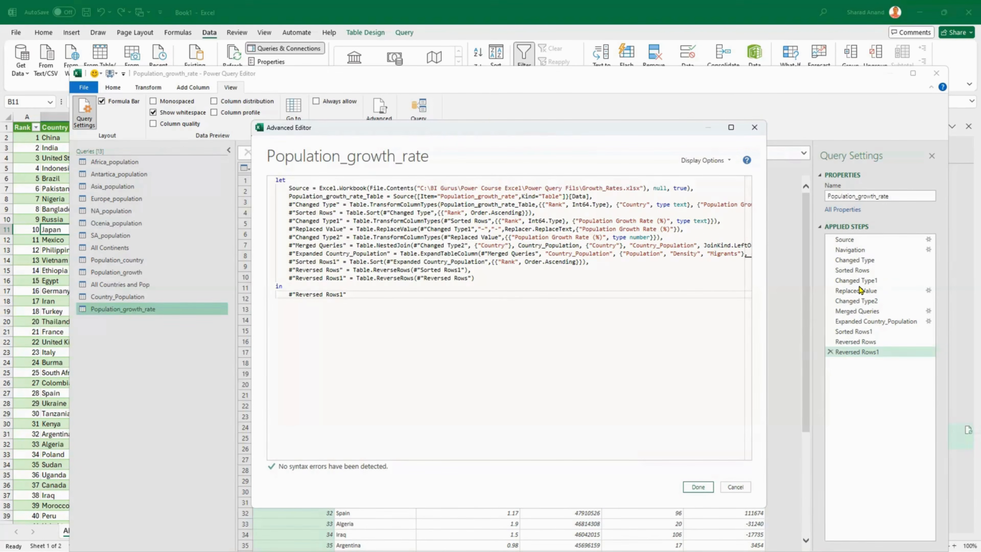
Step: Enable word wrap and line numbers in the Advanced Editor, and close it without saving code changes
left_click(711, 161)
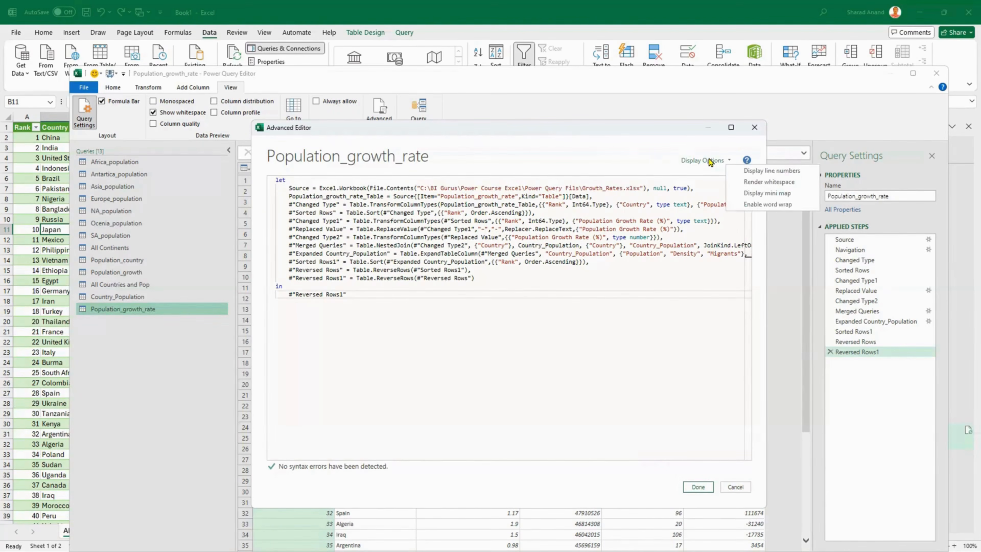
left_click(770, 205)
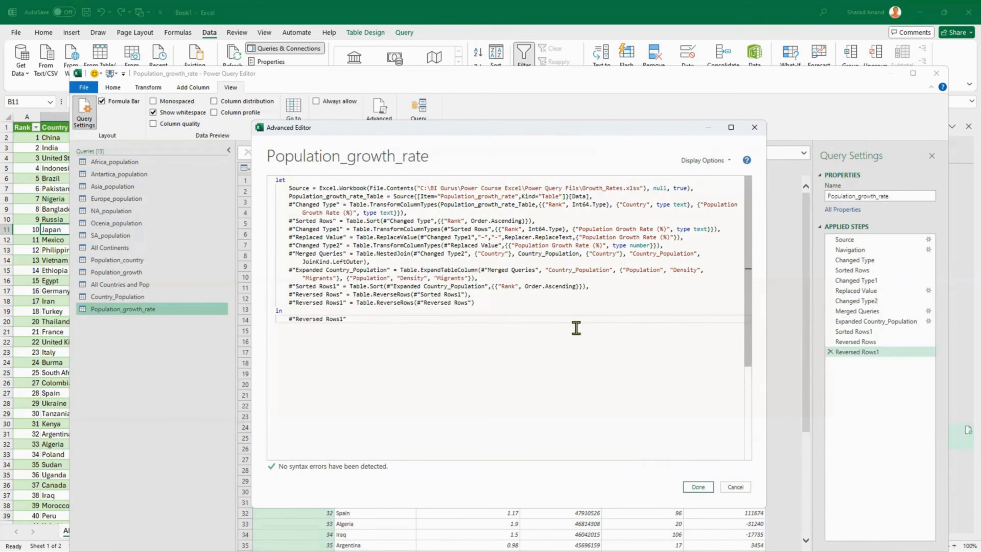
left_click(704, 161)
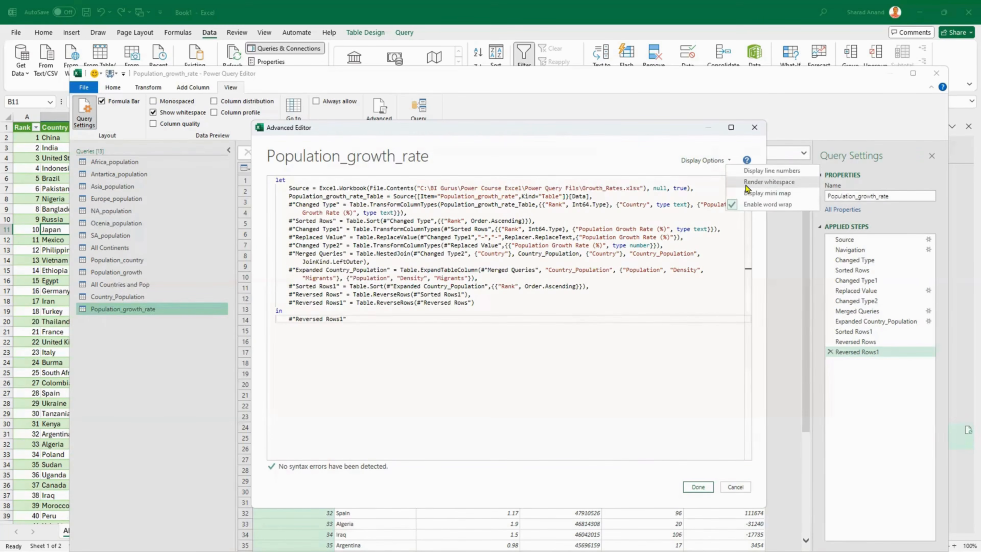
left_click(746, 185)
left_click(710, 161)
left_click(739, 193)
left_click(705, 161)
left_click(771, 171)
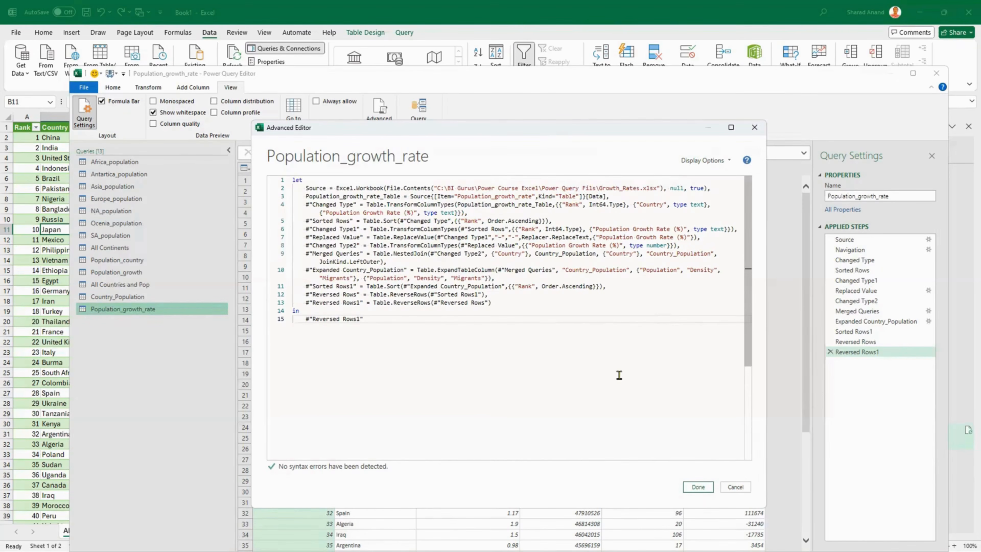
left_click(734, 490)
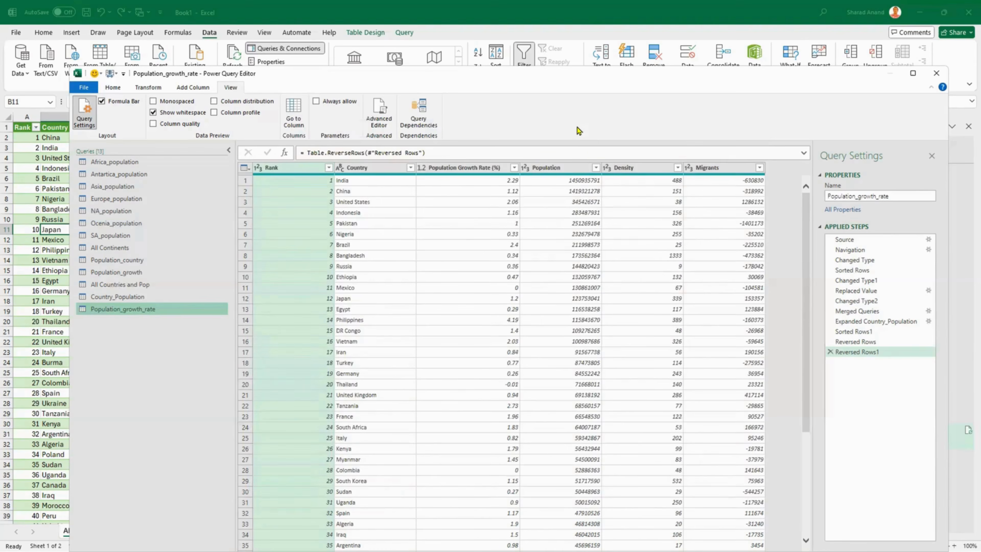
Step: Open the Query Dependencies diagram in a maximized window, keep the Top to Bottom Layout, and fit it to the screen
left_click(421, 116)
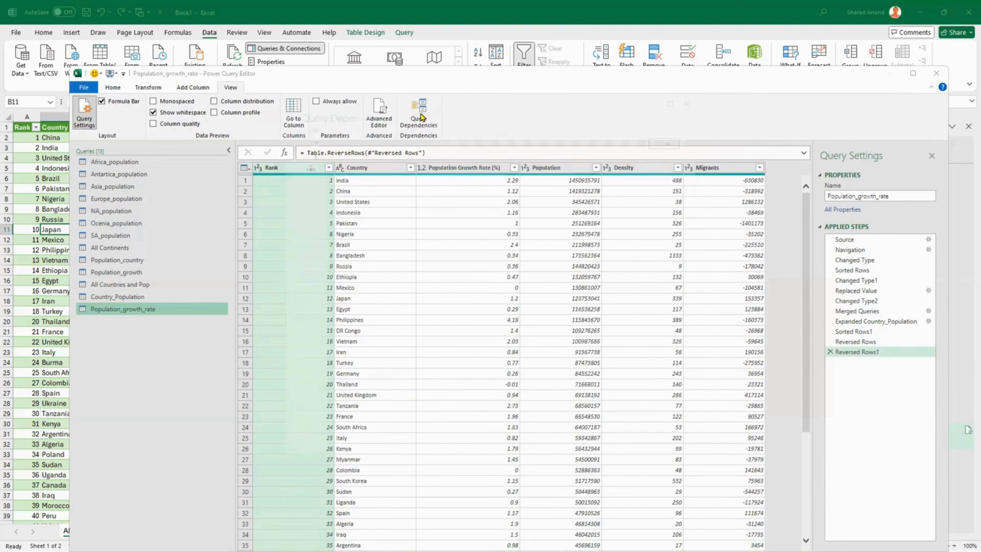
left_click(671, 105)
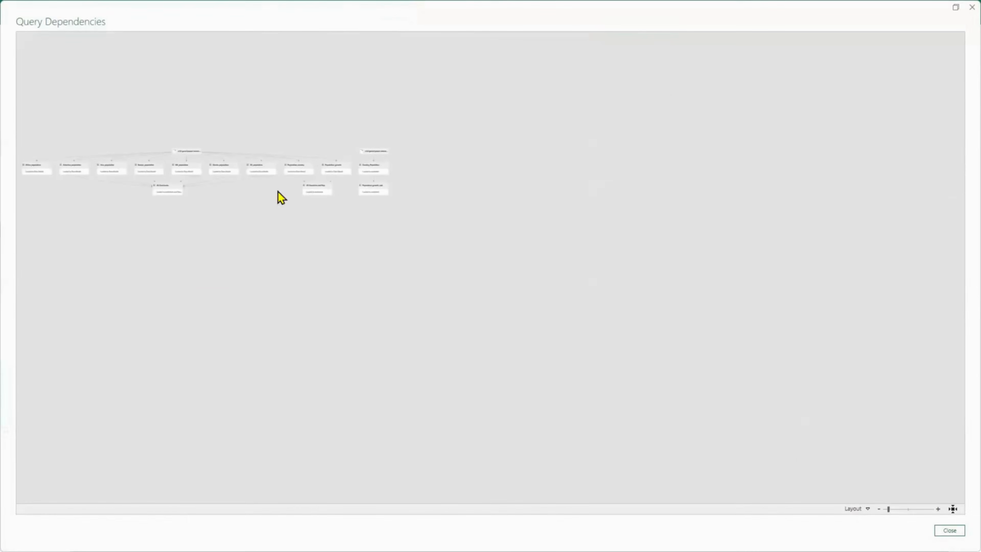
left_click(857, 511)
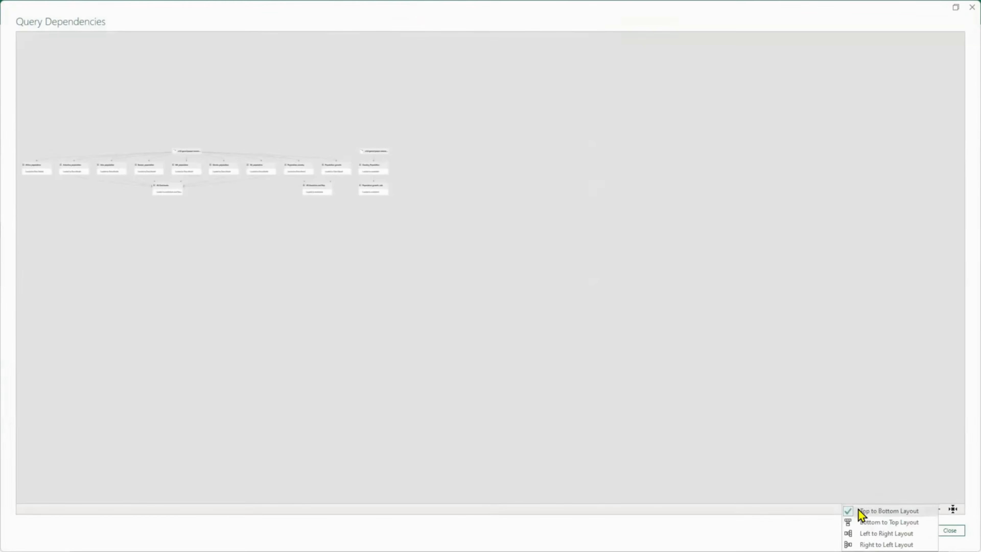
left_click(862, 511)
left_click(954, 509)
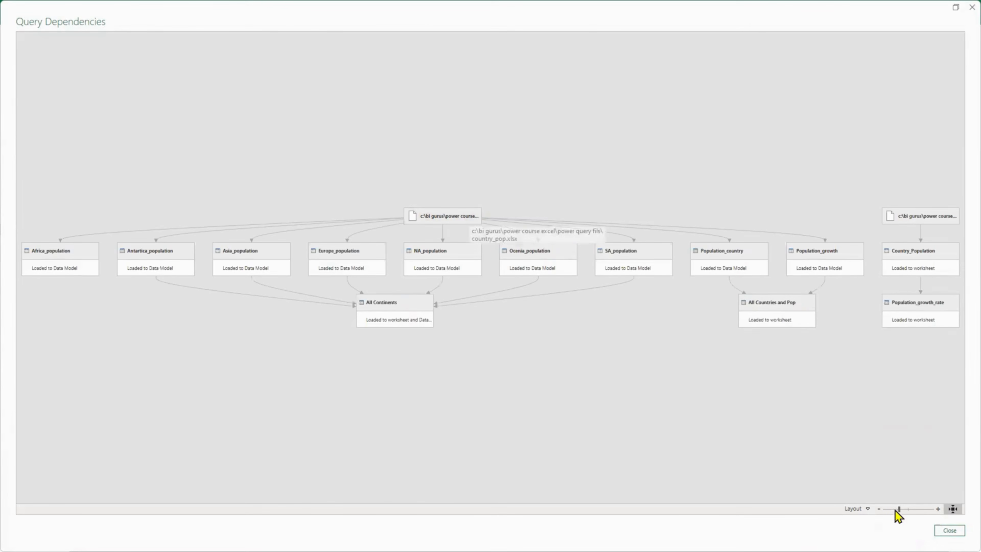
Step: Enlarge the dependency diagram and highlight the link between Africa_population and its source file
left_click_drag(897, 510, 923, 510)
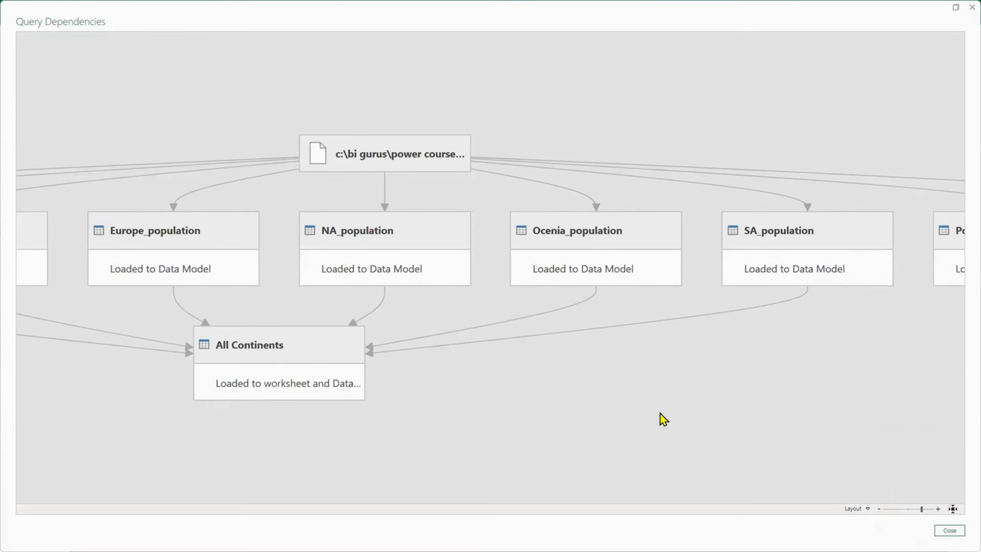
left_click_drag(542, 392, 624, 410)
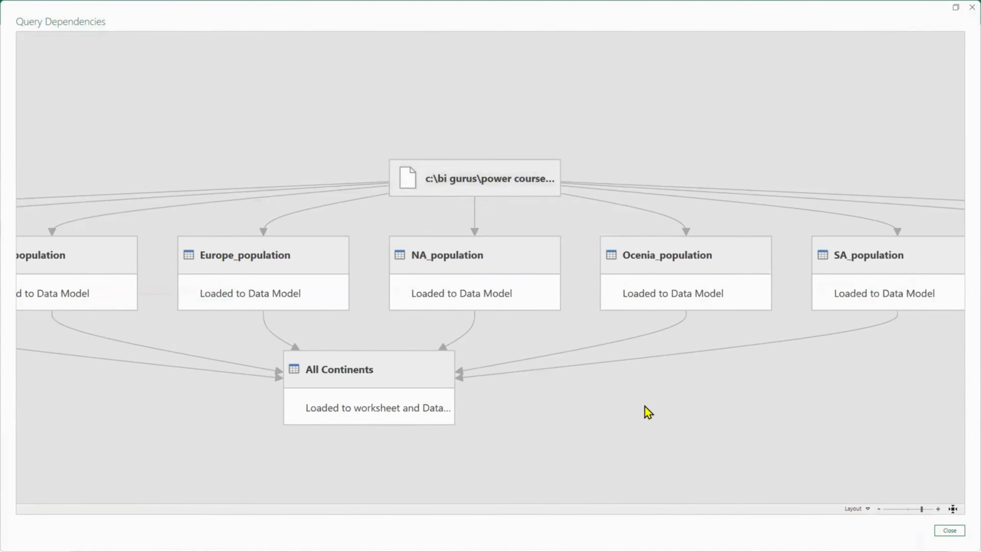
left_click_drag(646, 406, 892, 398)
left_click_drag(307, 405, 464, 397)
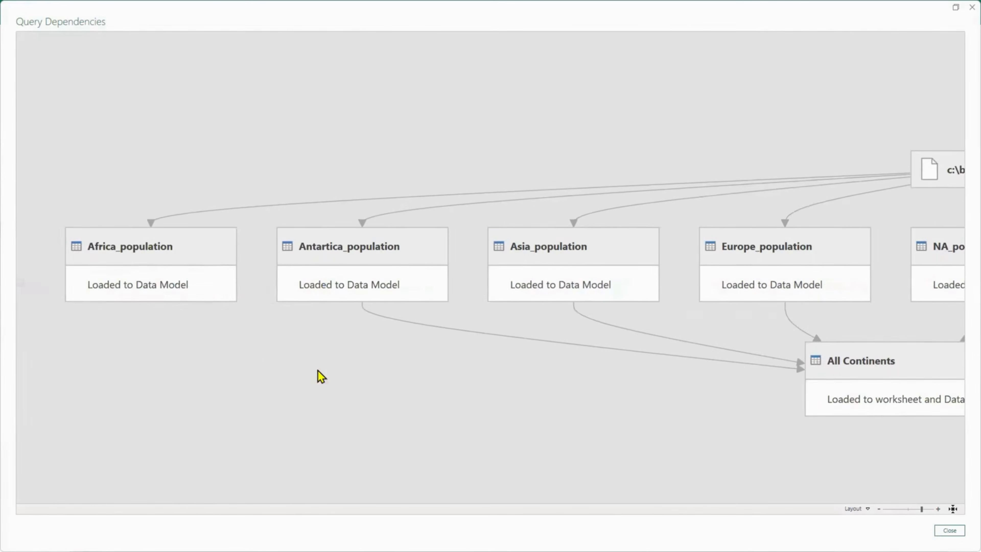
left_click_drag(219, 248, 188, 191)
left_click(188, 191)
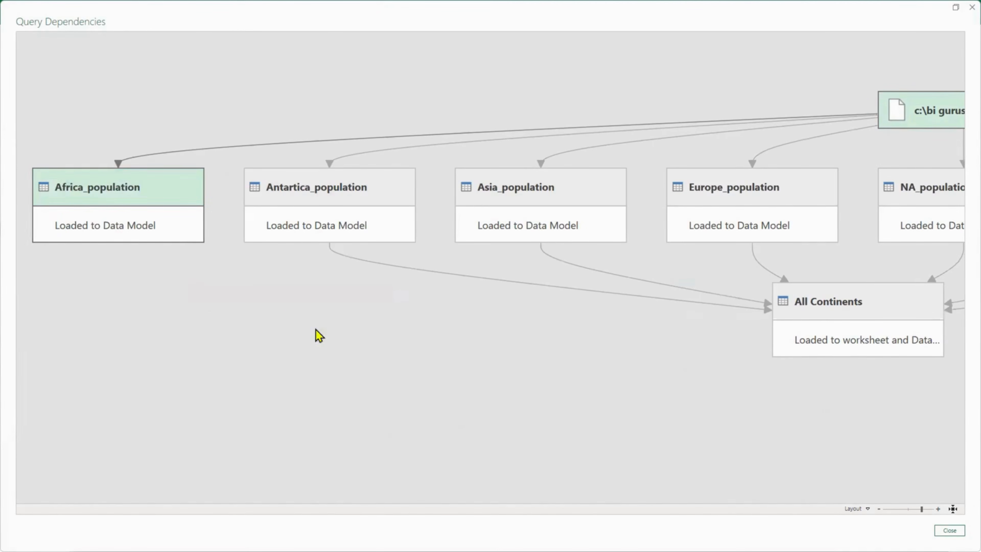
Step: Examine how the continent population queries connect to the source file and to All Continents
left_click_drag(539, 384, 324, 386)
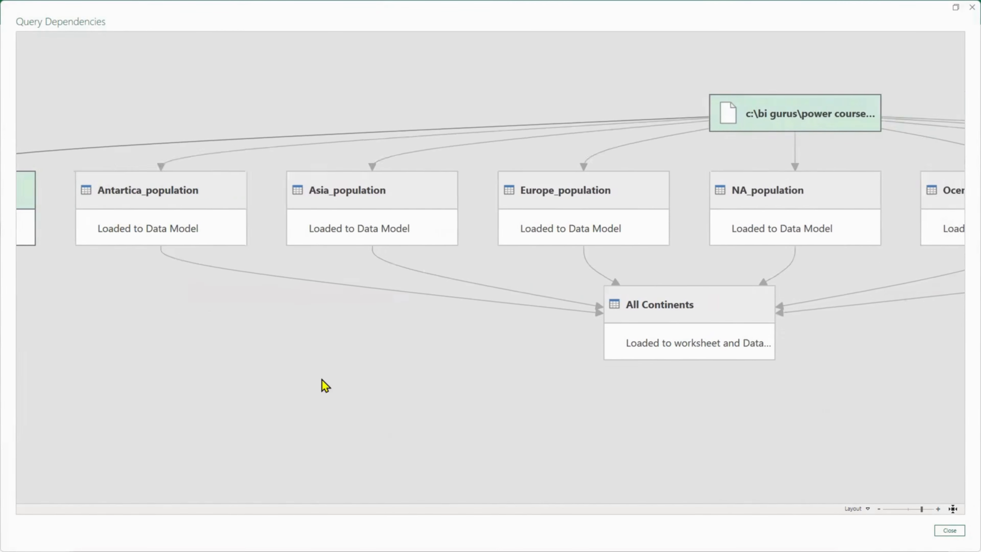
left_click_drag(833, 377, 745, 388)
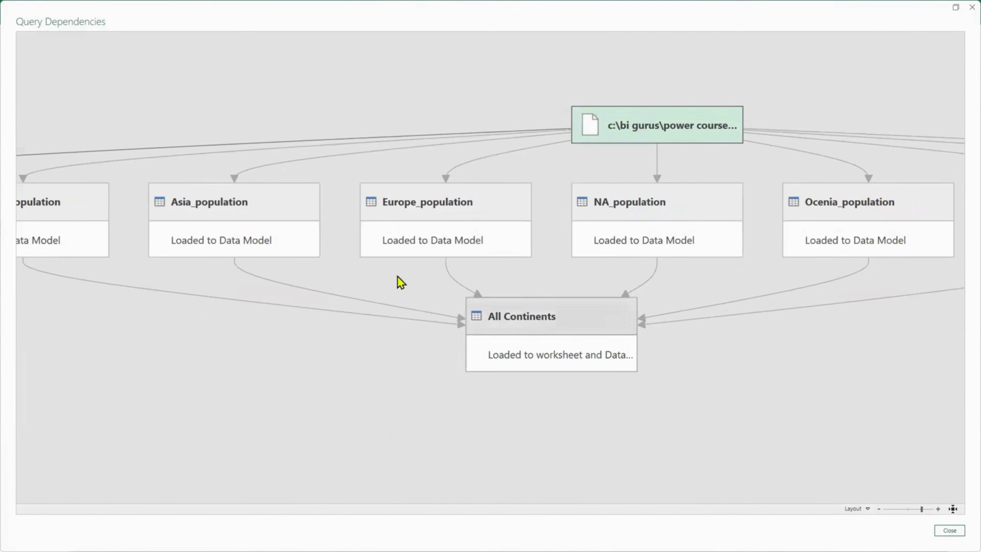
left_click_drag(862, 314, 731, 298)
left_click_drag(868, 292, 686, 314)
left_click_drag(896, 321, 815, 321)
left_click_drag(595, 333, 694, 288)
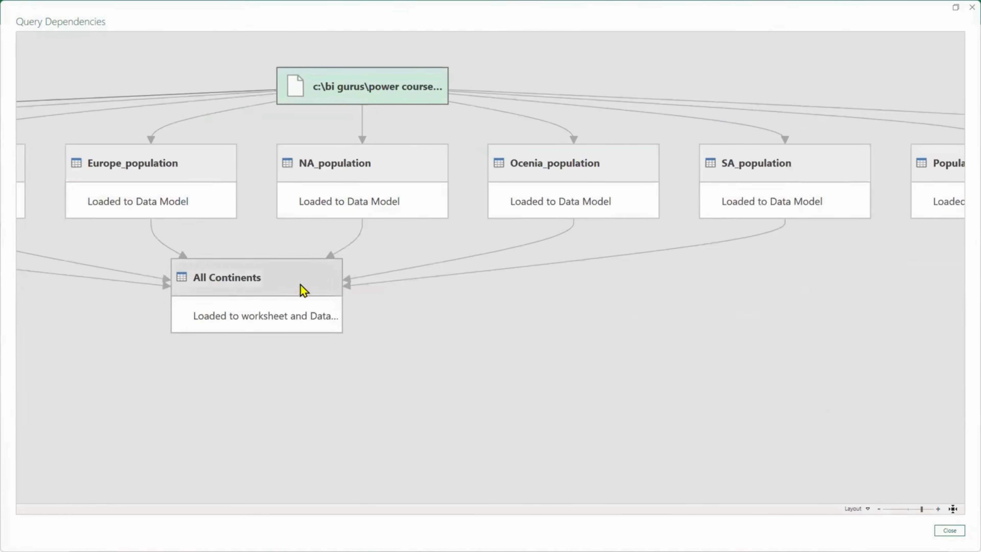
Step: Examine the dependencies of All Countries and Pop and Population_growth_rate alongside the continent queries
left_click(905, 509)
mouse_move(356, 414)
left_mouse_down()
mouse_move(469, 412)
mouse_move(344, 399)
left_mouse_up()
left_click_drag(681, 310, 451, 324)
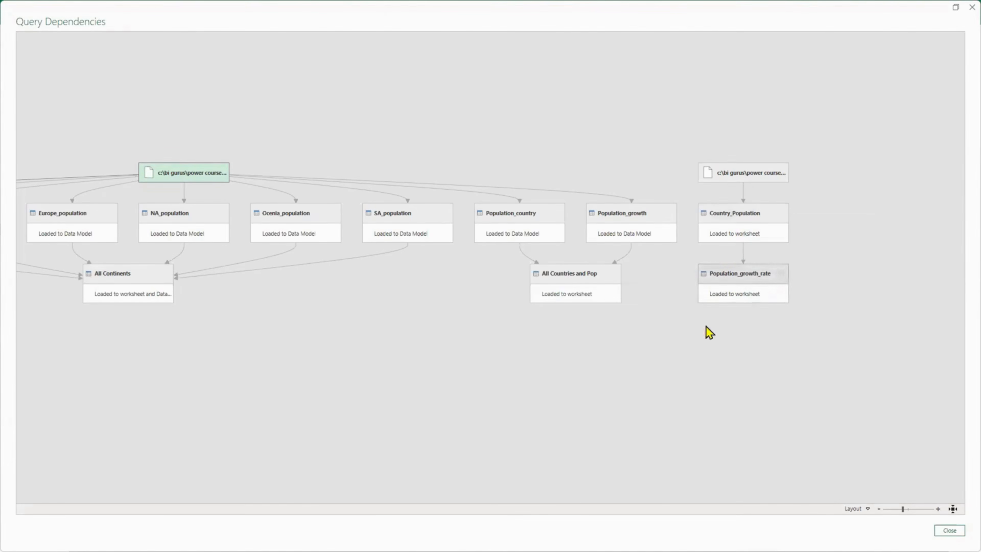
scroll(432, 340, "left", 10)
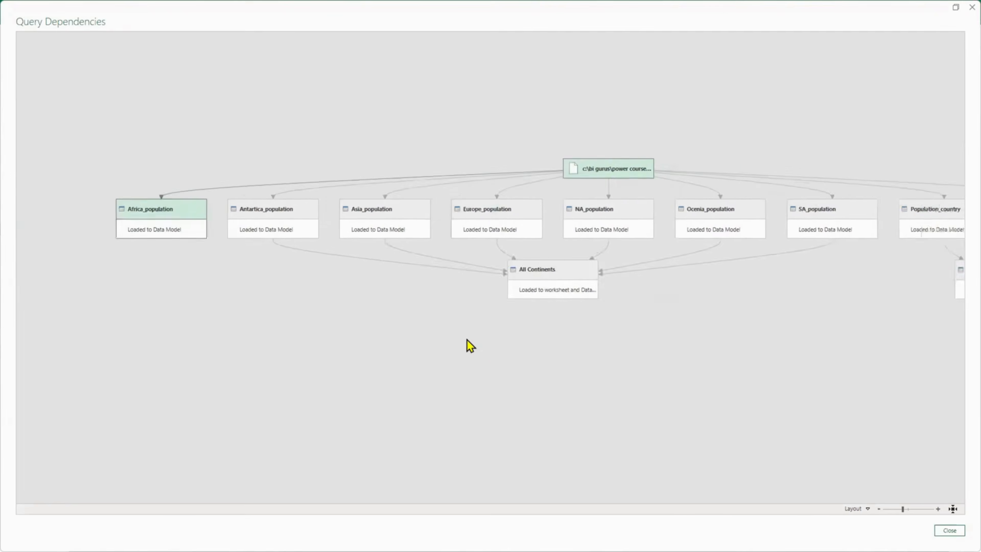
scroll(467, 340, "right", 2)
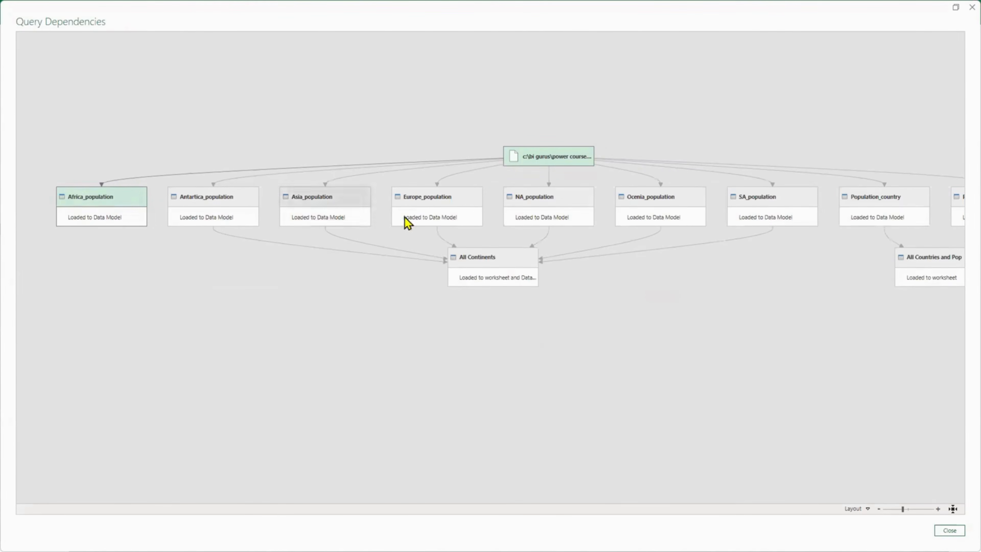
Step: Fit the dependency diagram to the screen, enlarge it, and preview the Bottom to Top, Left to Right and Right to Left layouts
left_click(953, 509)
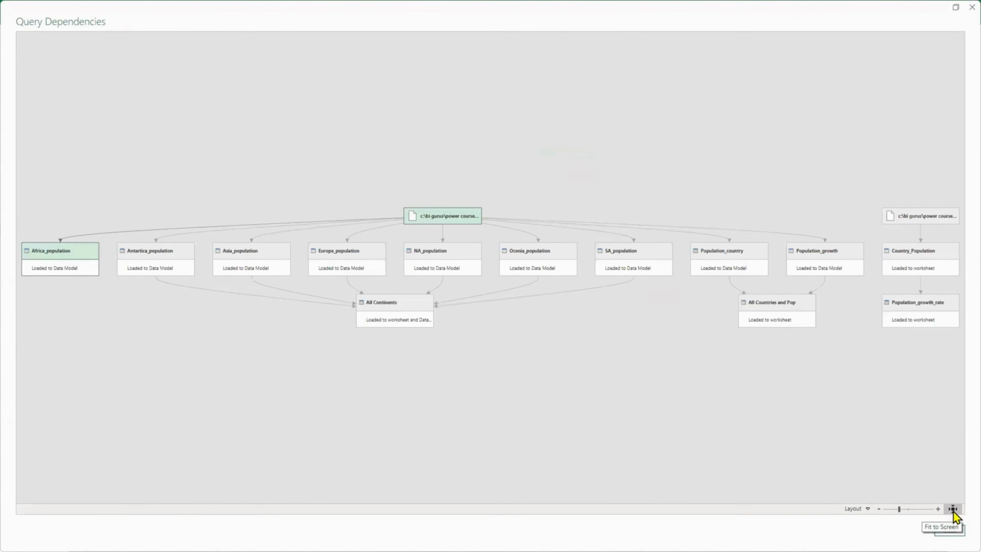
mouse_move(898, 509)
left_mouse_down()
mouse_move(920, 511)
mouse_move(877, 510)
mouse_move(908, 510)
left_mouse_up()
left_click(858, 510)
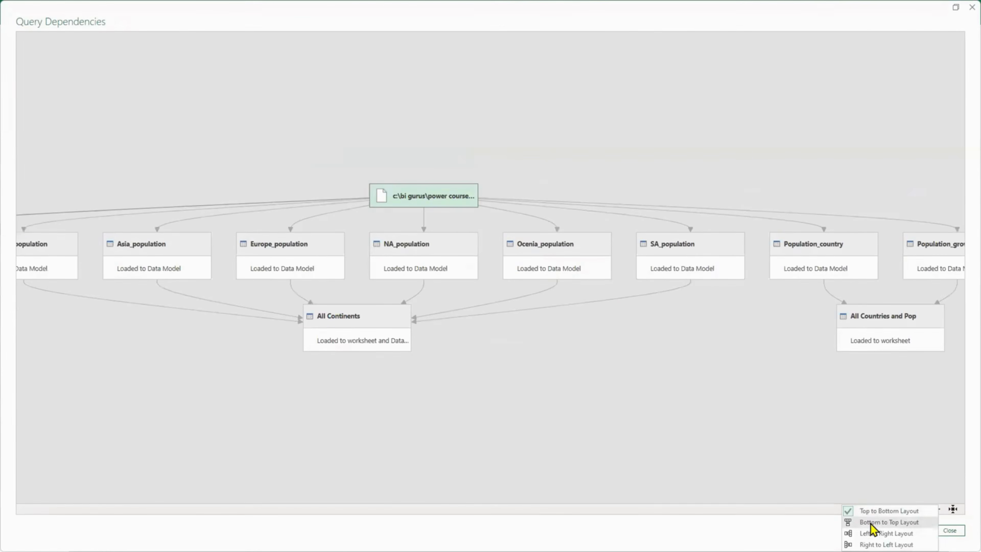
left_click(871, 523)
left_click(863, 509)
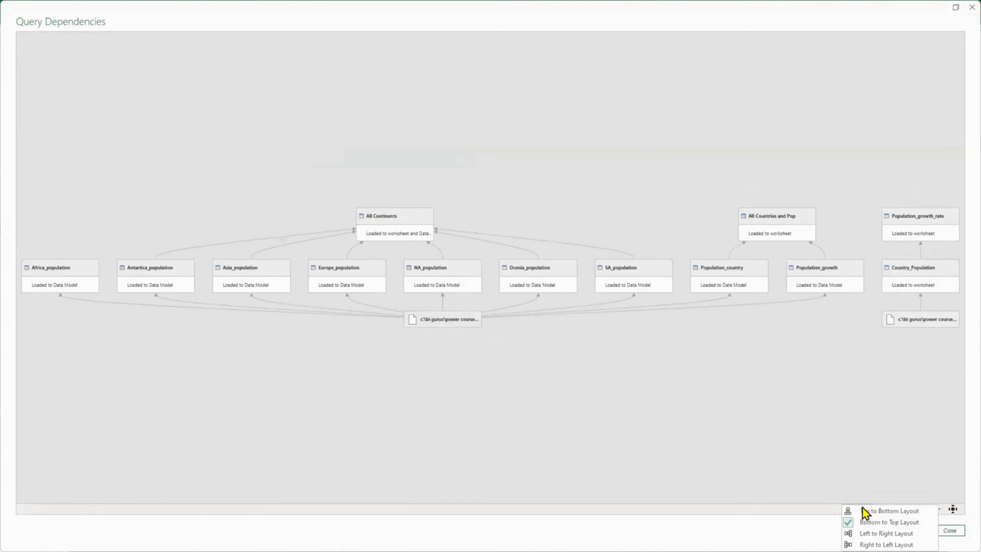
left_click(873, 533)
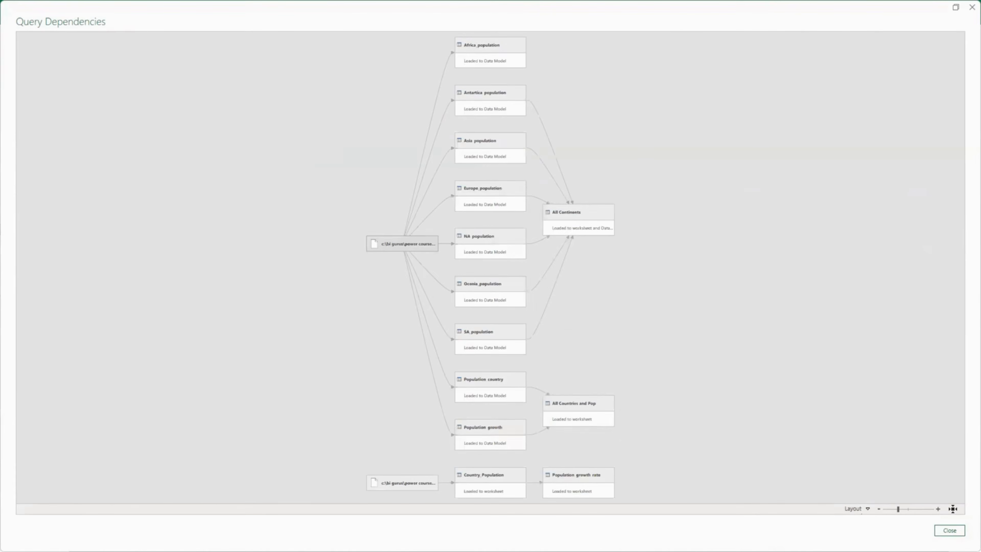
left_click(854, 509)
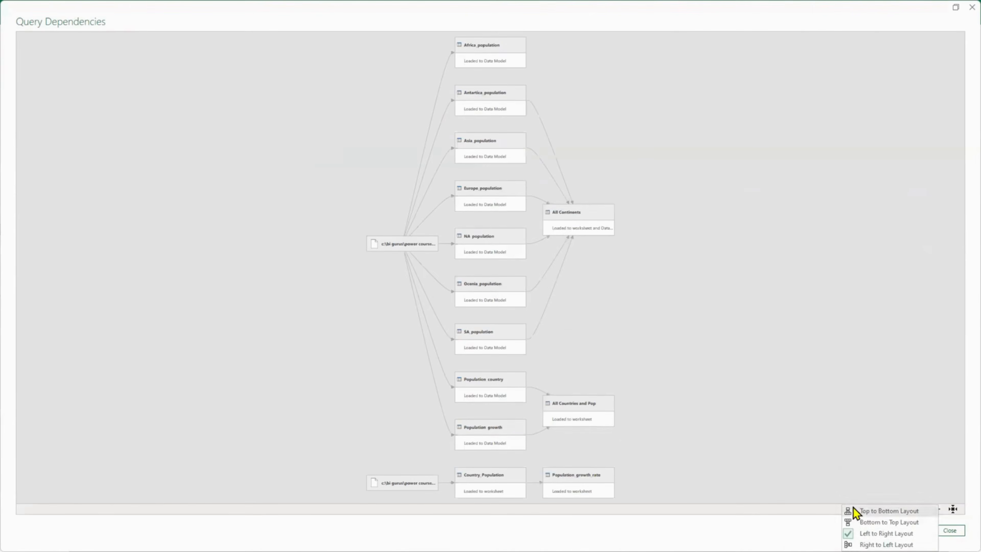
left_click(873, 545)
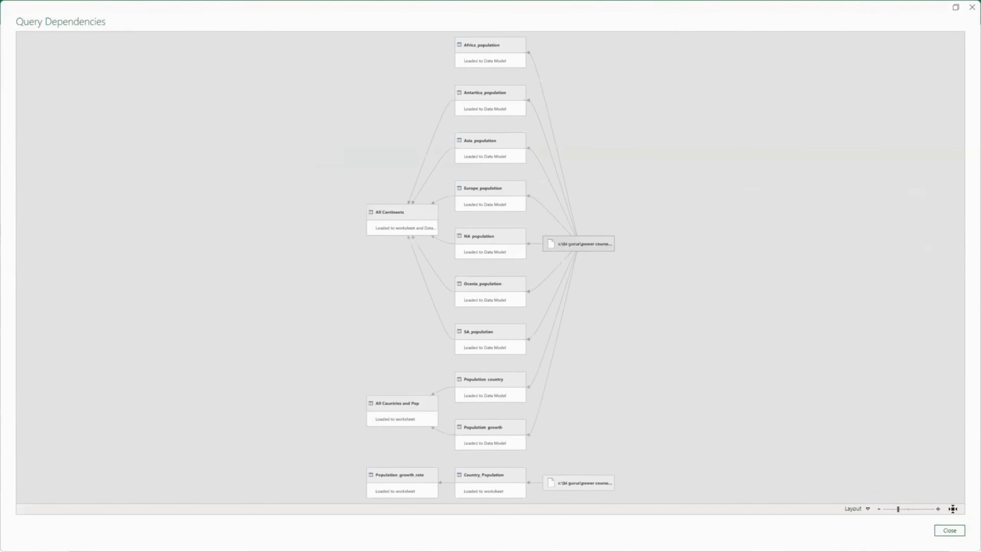
Step: Restore the diagram's Top to Bottom Layout and close the Query Dependencies window
left_click(860, 514)
left_click(863, 512)
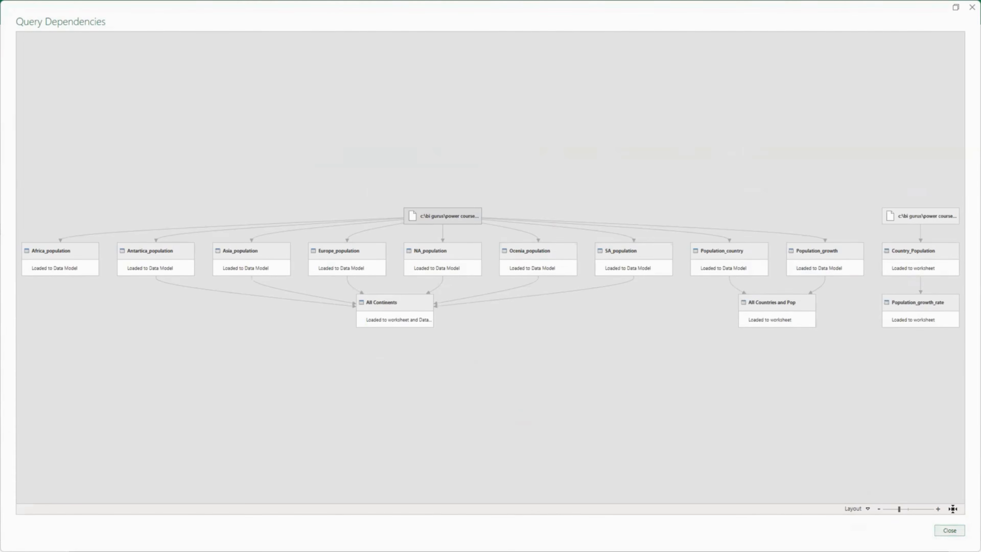
left_click(949, 530)
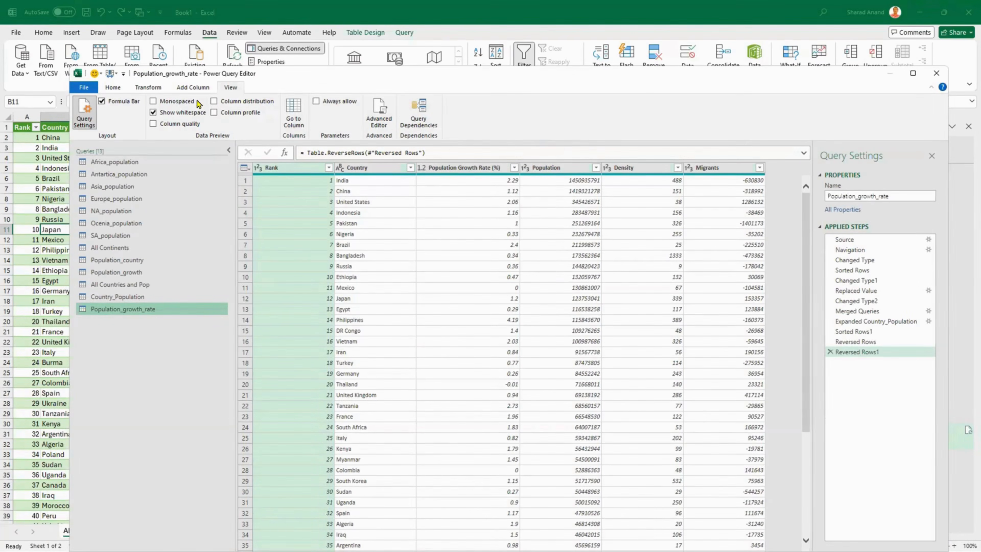
left_click(195, 89)
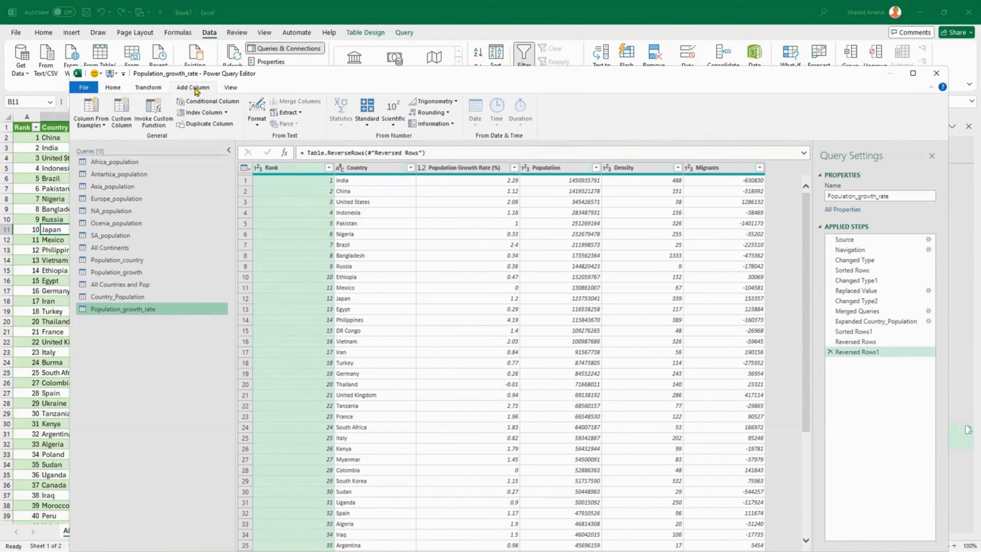
left_click(164, 88)
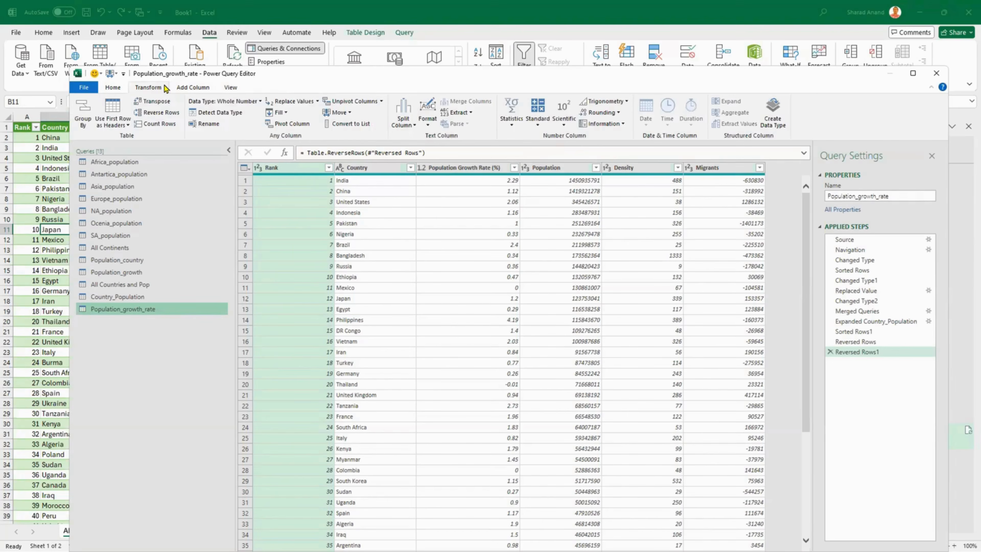
left_click(116, 95)
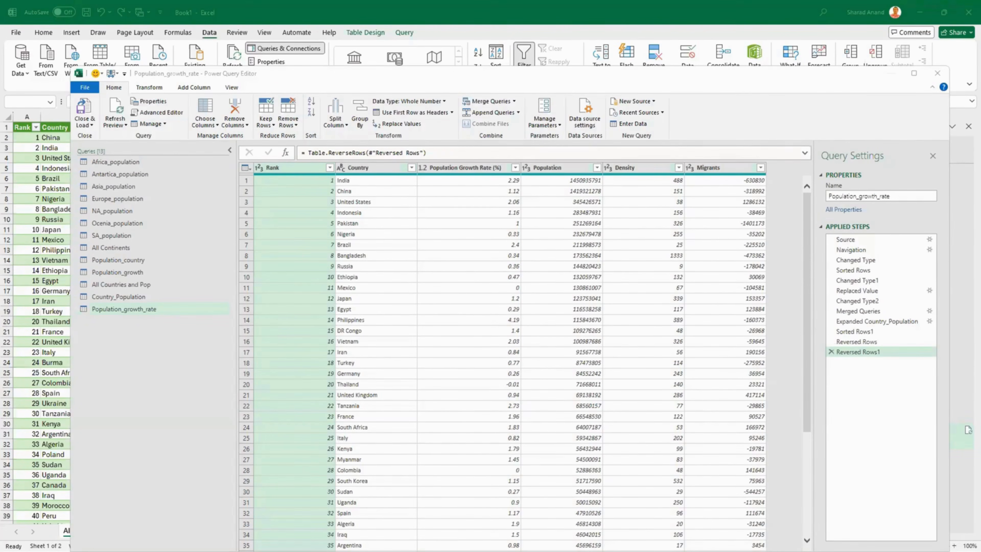
left_click(118, 311)
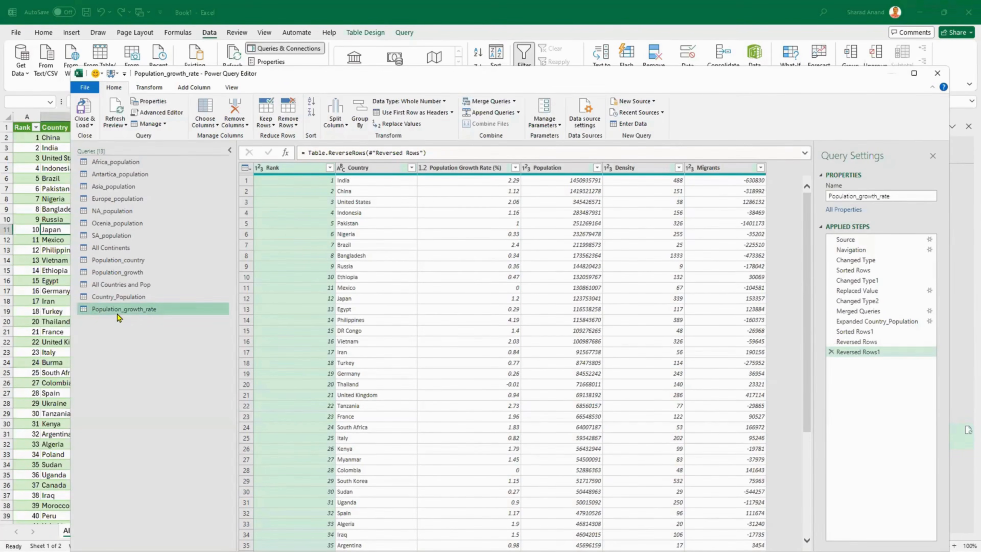
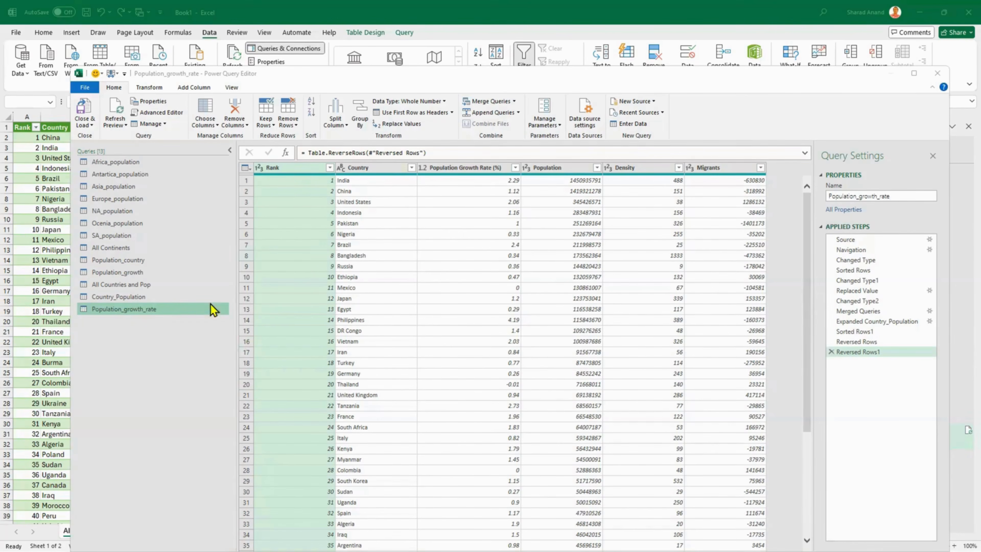
left_click(186, 88)
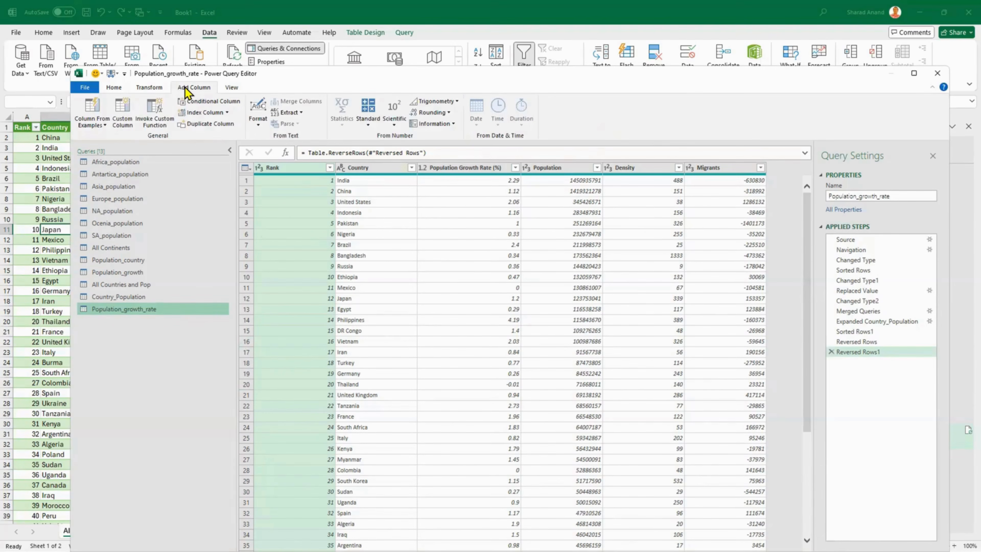
left_click(124, 119)
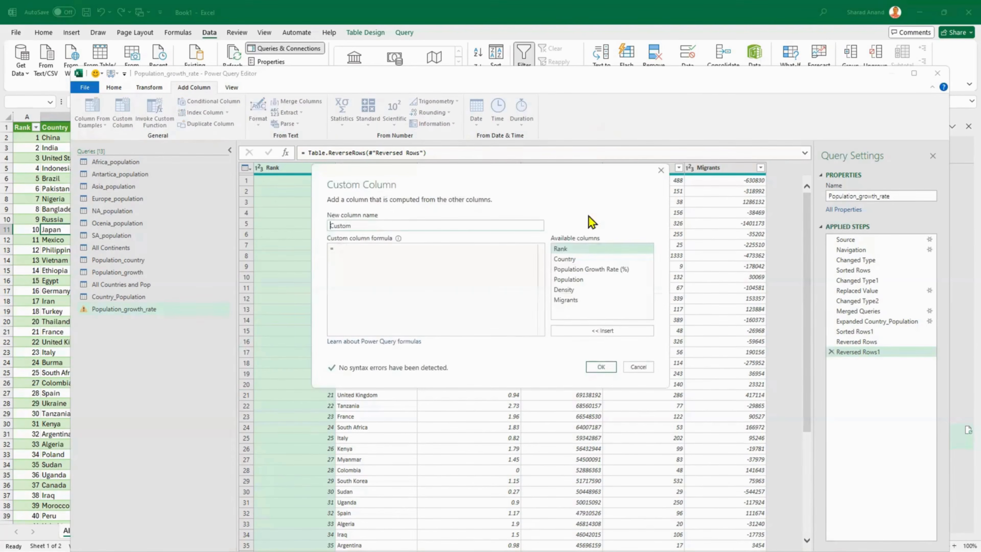
left_click(640, 368)
left_click(105, 126)
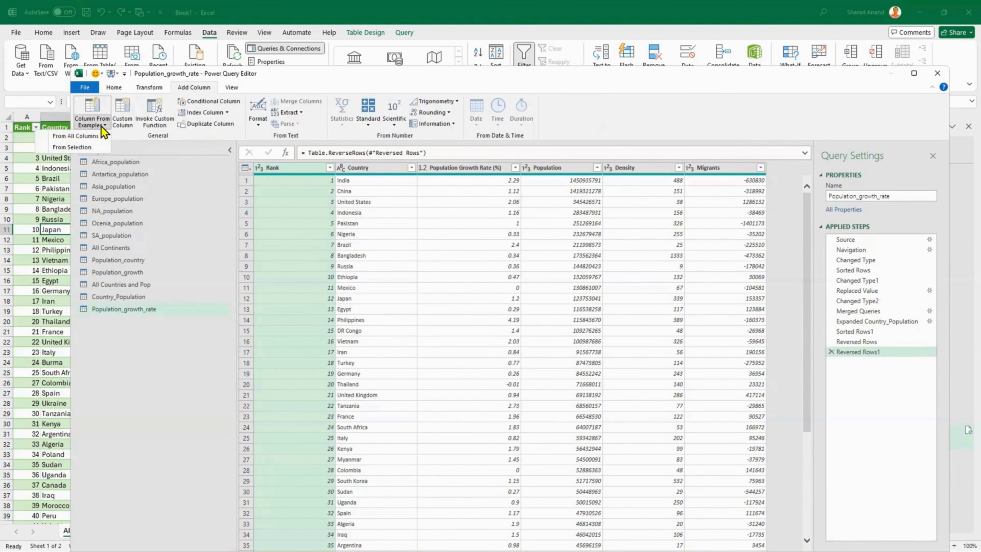
left_click(101, 112)
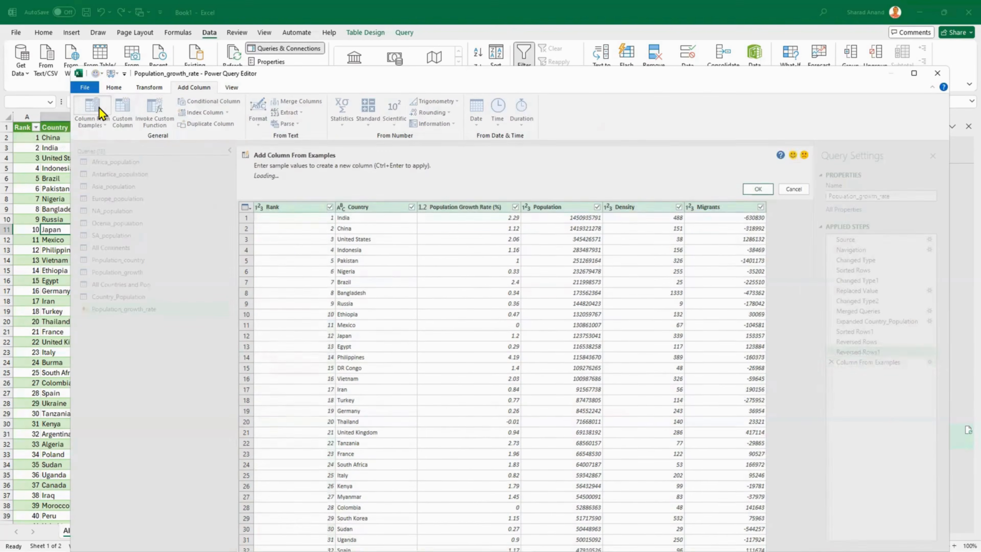
left_click(794, 184)
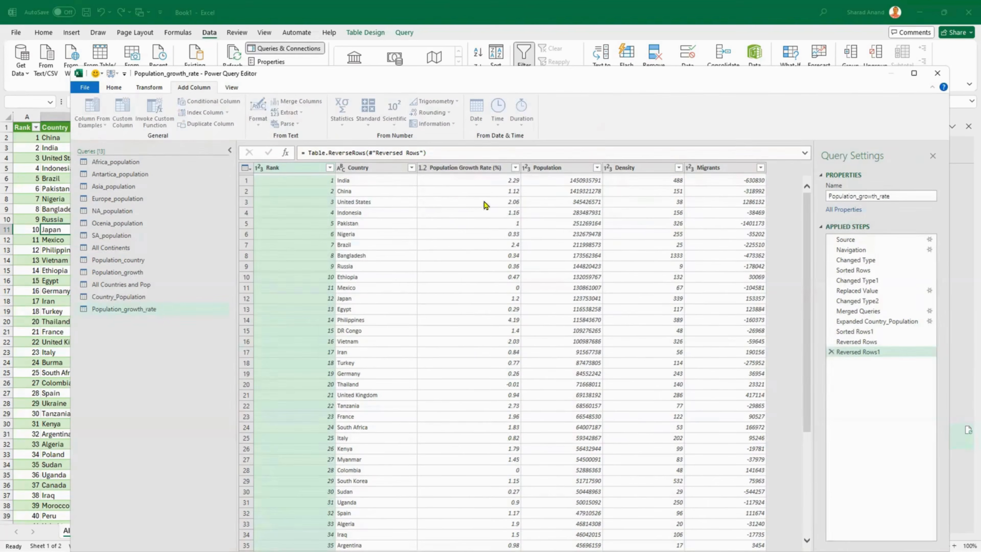
left_click(470, 173)
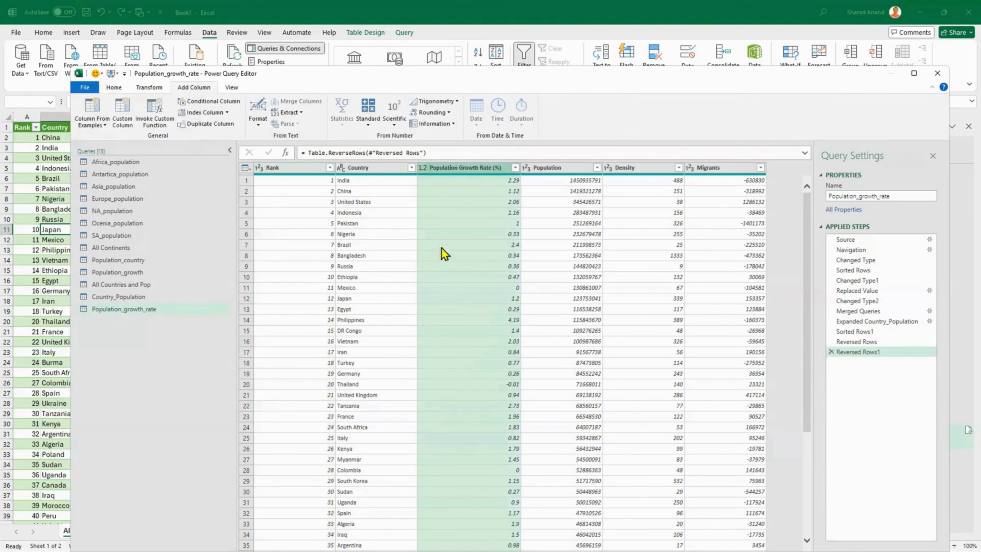
left_click(97, 110)
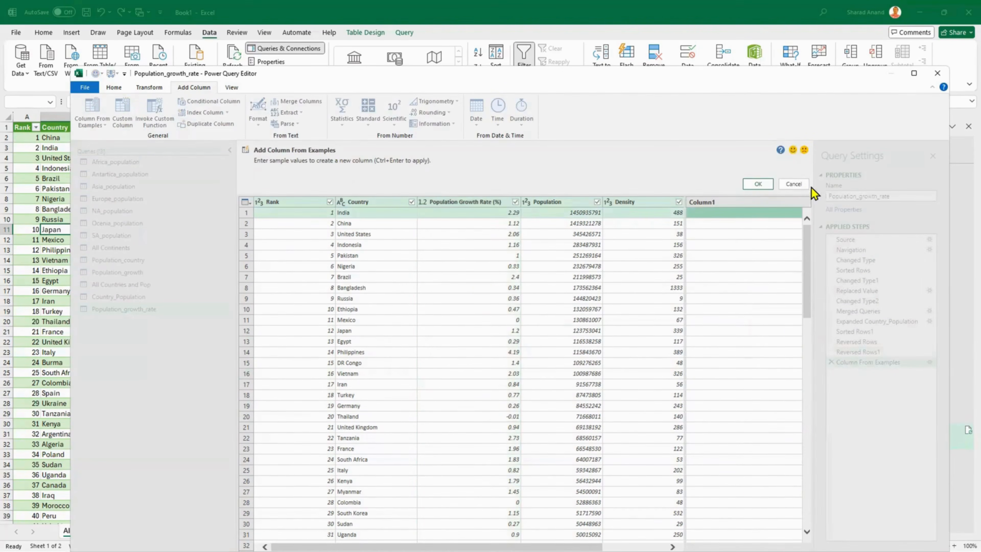
left_click(799, 186)
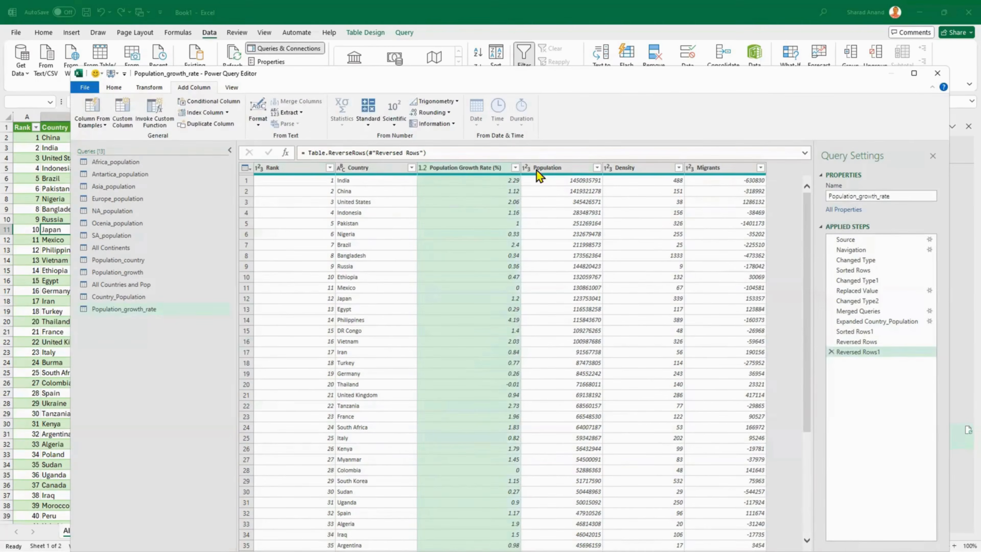
Step: Start a custom column in the Population_growth_rate query and name it Expected Population Next Year
left_click(547, 171)
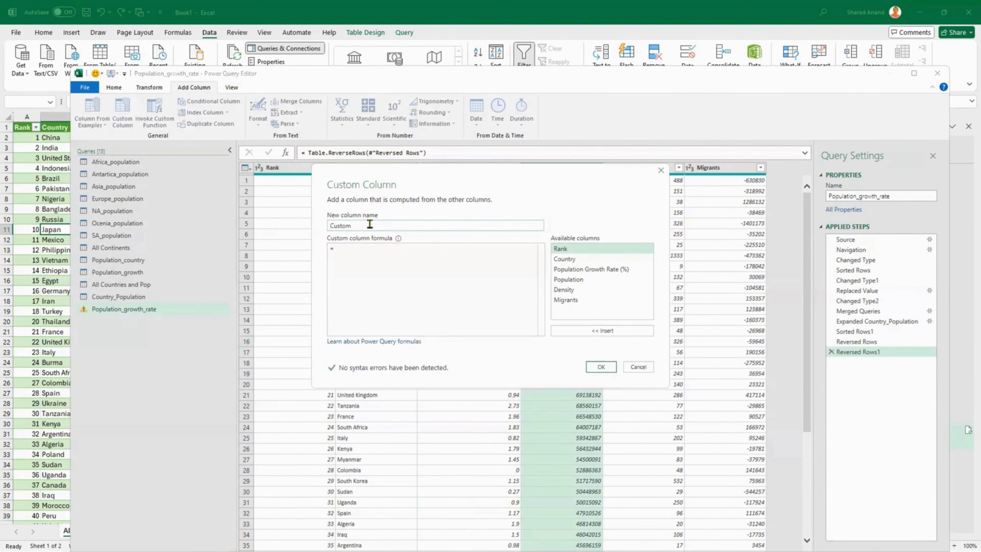
left_click_drag(370, 224, 313, 228)
type("Expected ")
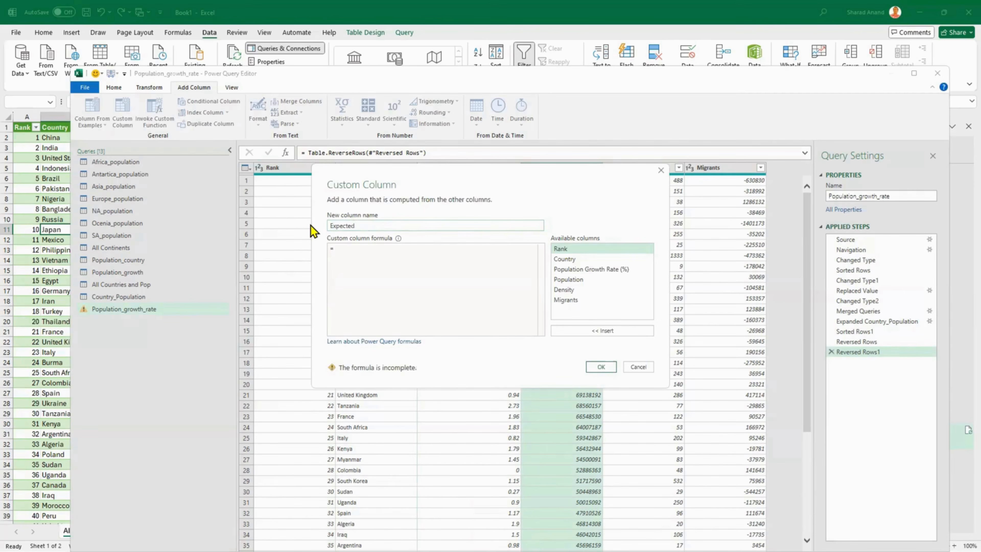
type("Popula")
type("tion")
type(" Nexy")
type(" Year")
Step: Enter the custom column formula = [Population] * (1 + [#"Population Growth Rate (%)"])
left_click(357, 254)
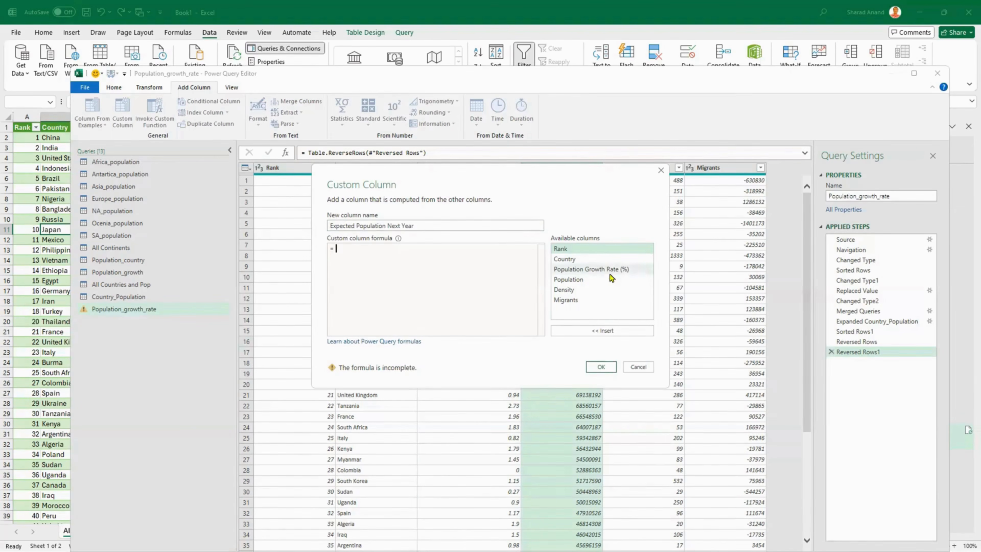
left_click(603, 281)
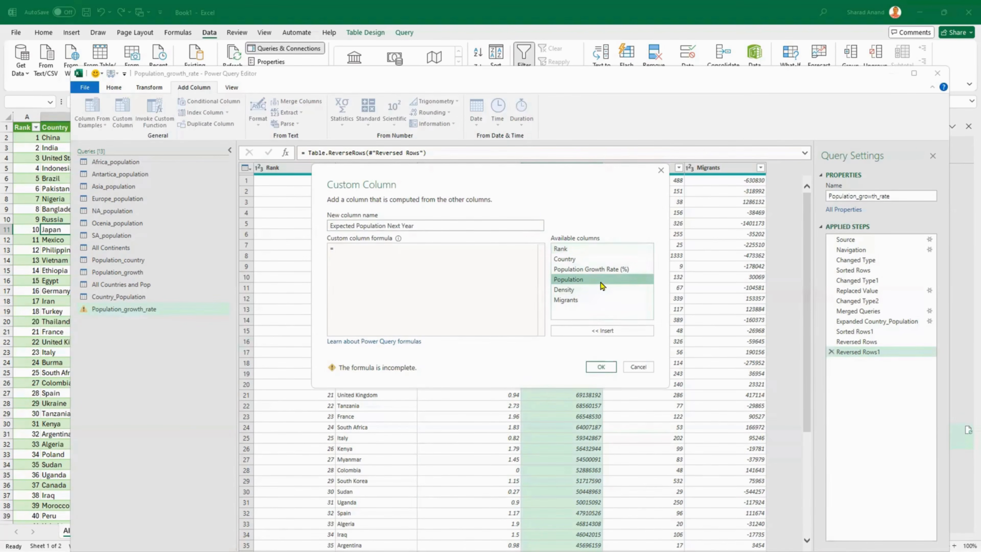
left_click(602, 332)
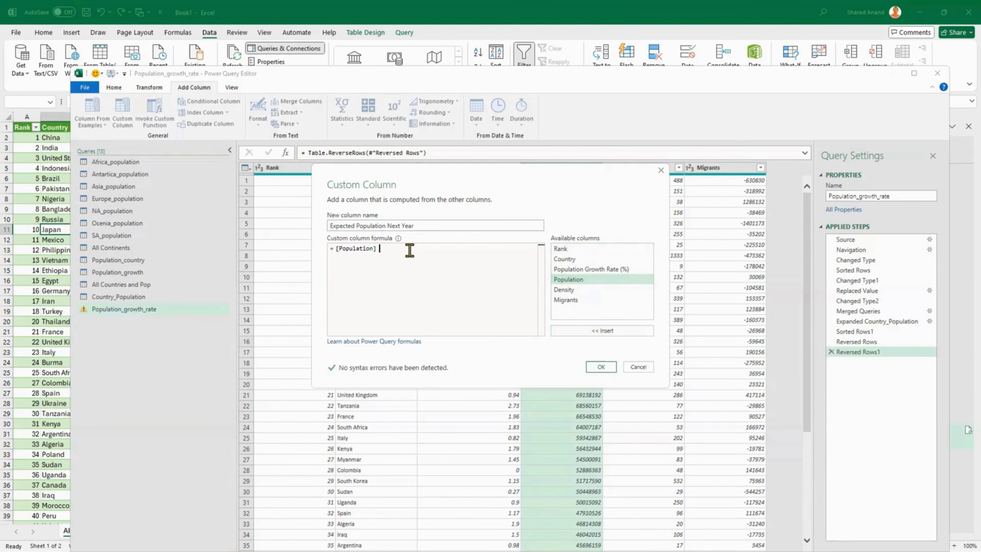
type("*")
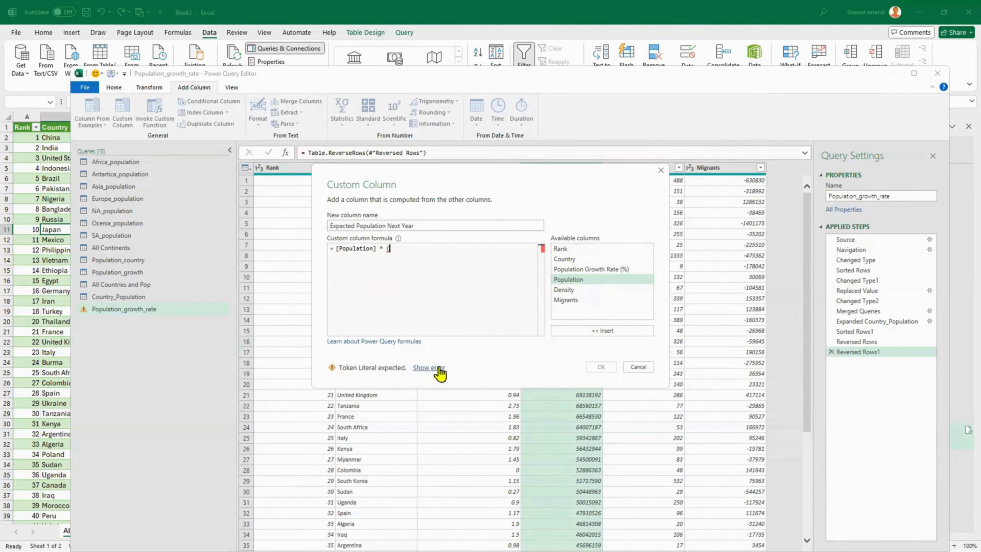
type("1")
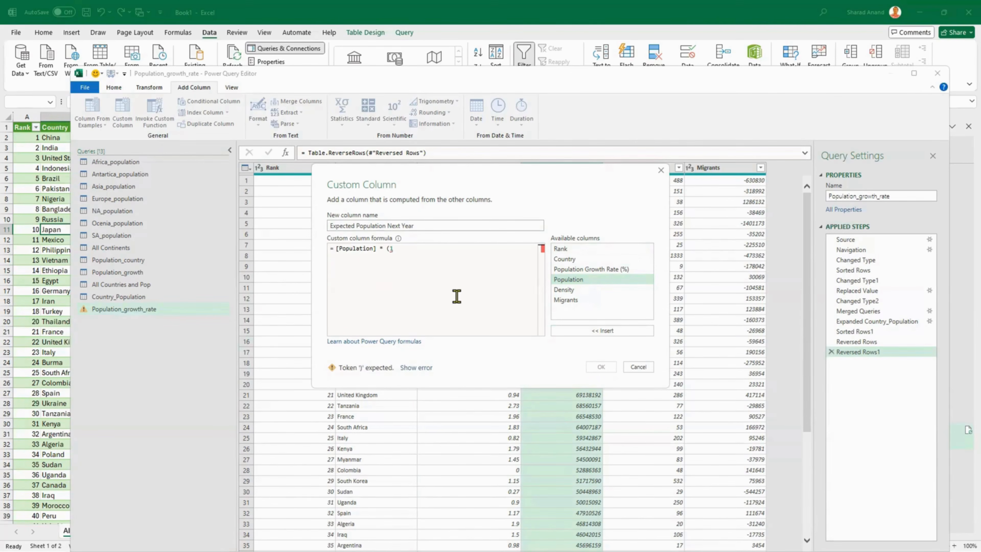
type("+")
key("BackSpace")
key("BackSpace")
type("+")
double_click(582, 270)
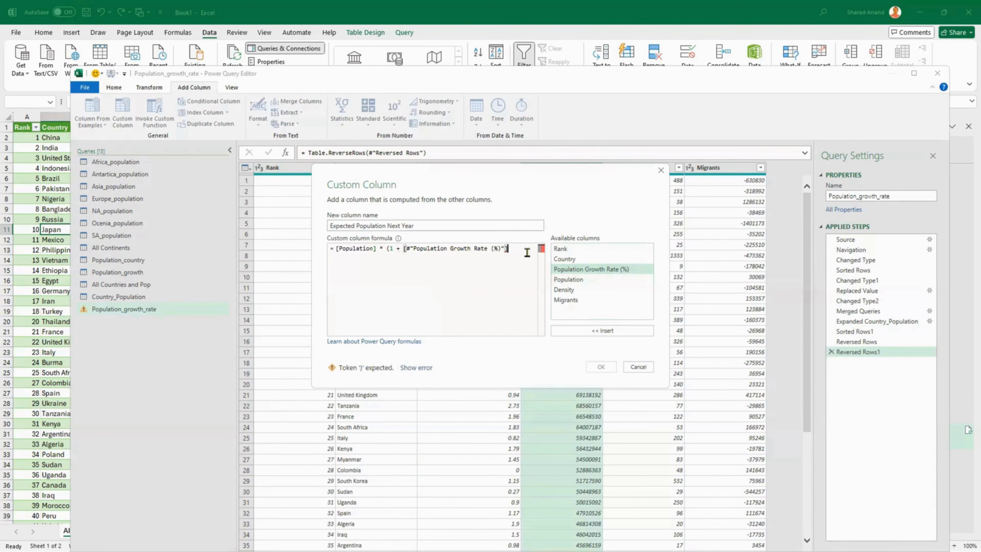
type(")")
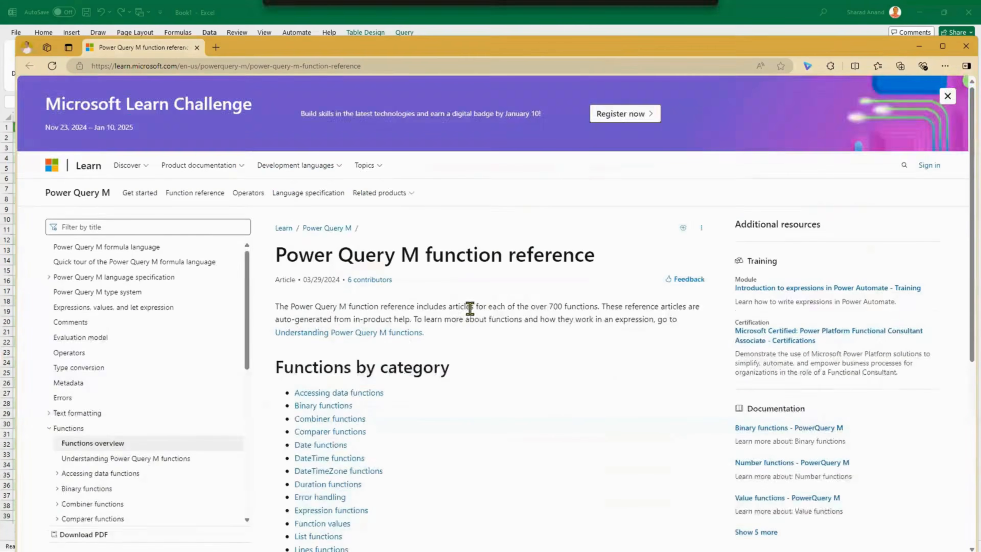
Step: Examine the function categories in the browser's Power Query M function reference, and read through the Date functions list
scroll(472, 319, "down", 5)
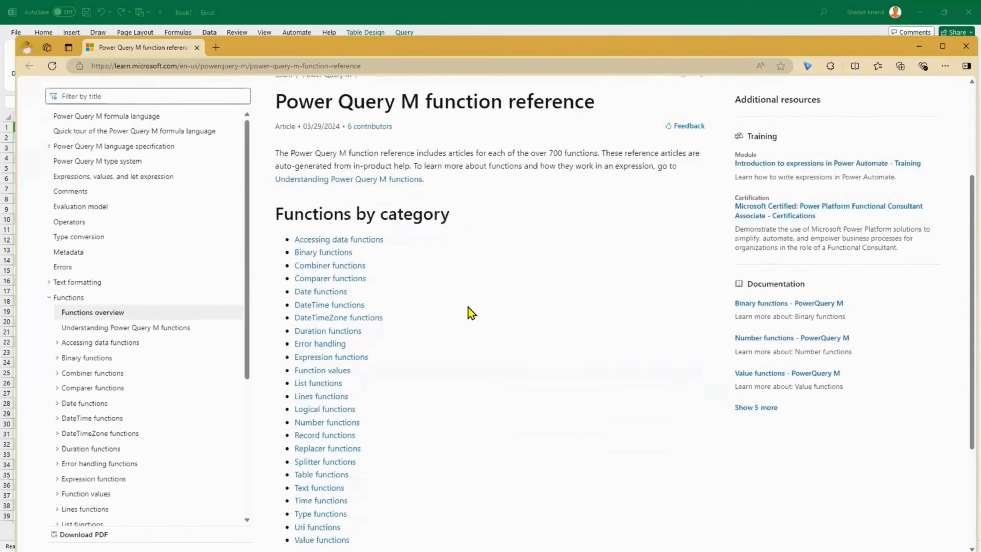
scroll(470, 313, "down", 2)
scroll(469, 313, "up", 4)
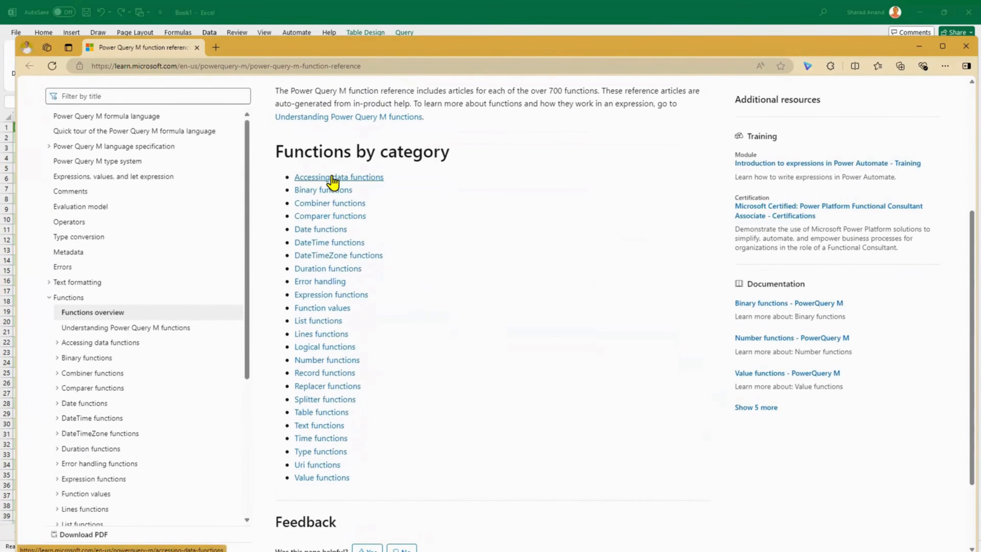
left_click(334, 229)
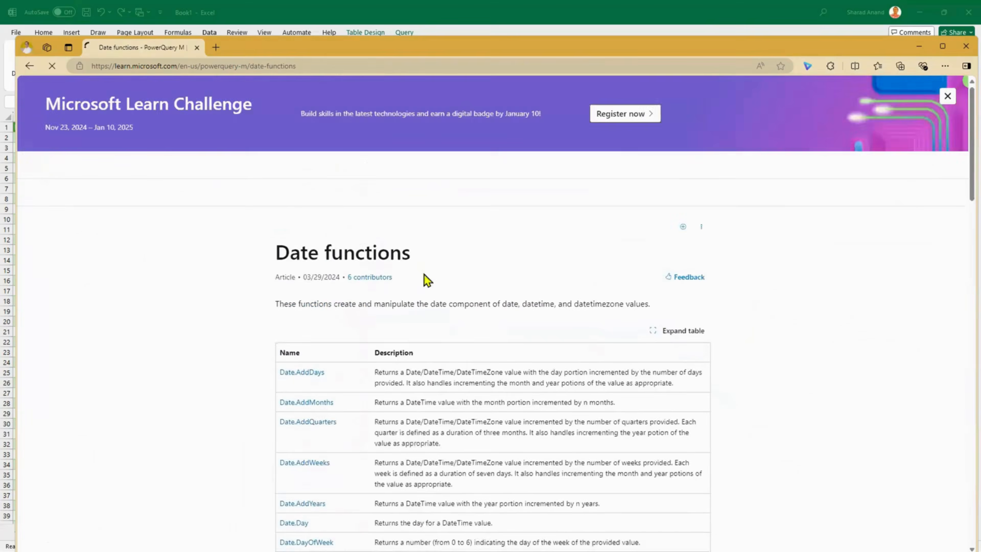
scroll(390, 294, "down", 10)
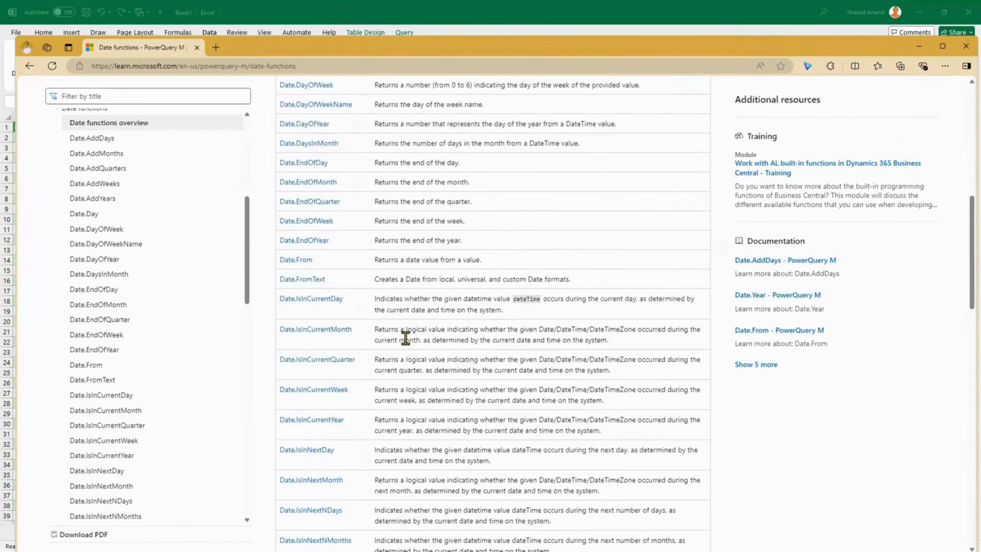
scroll(405, 338, "down", 4)
scroll(405, 336, "up", 15)
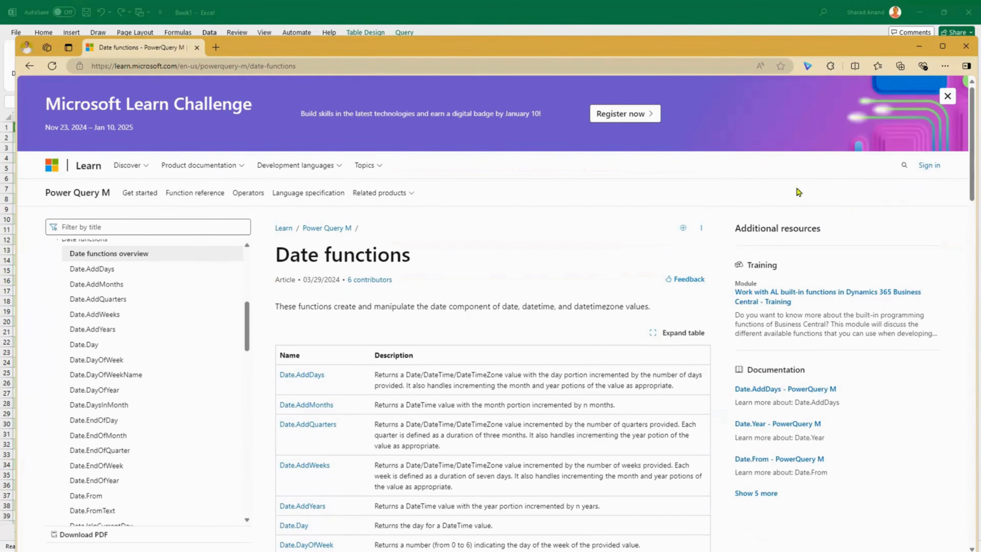
Step: Close the Date functions reference page and add the Expected Population Next Year custom column to the query
left_click(197, 48)
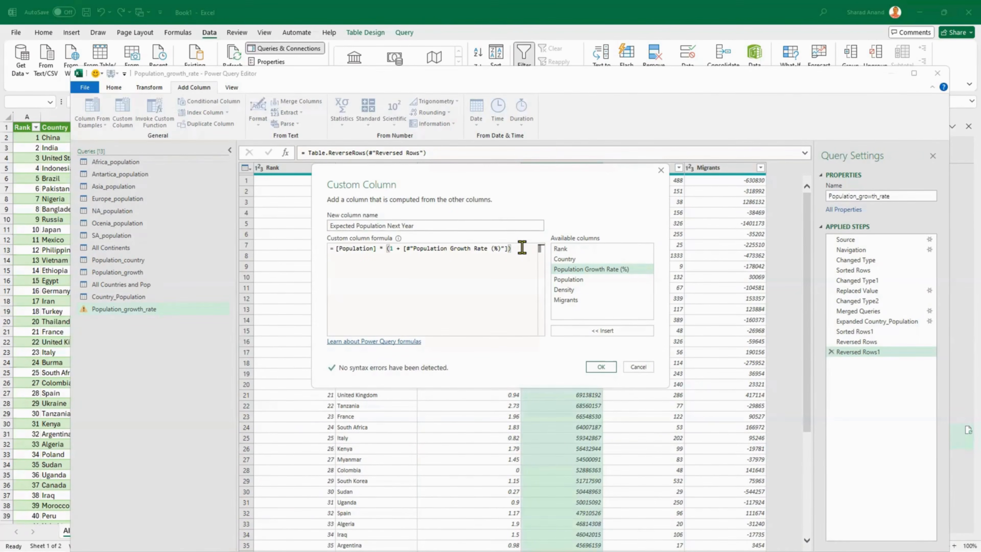
left_click(601, 367)
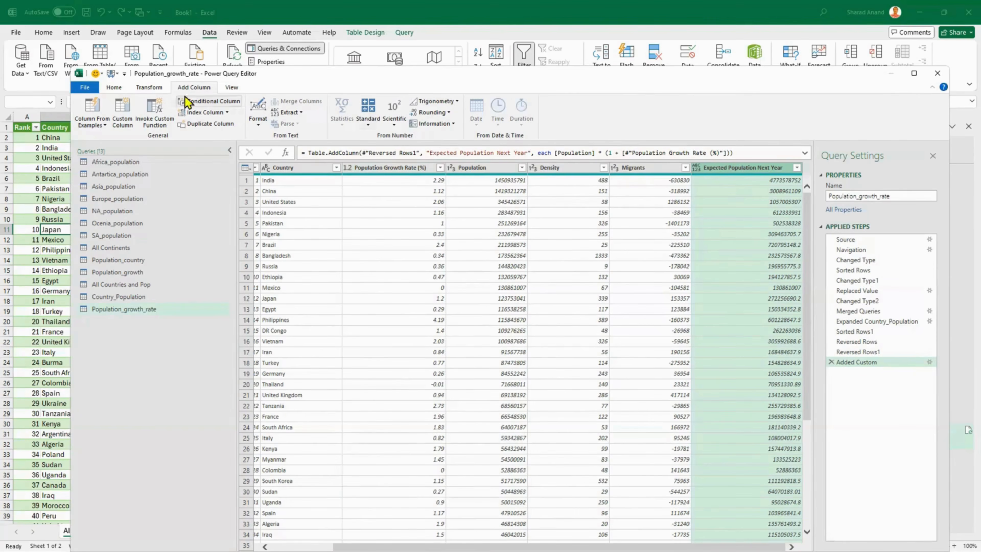
Step: Review the Population_growth_rate query's M code in the Advanced Editor, including the Added Custom line and the display options
left_click(234, 89)
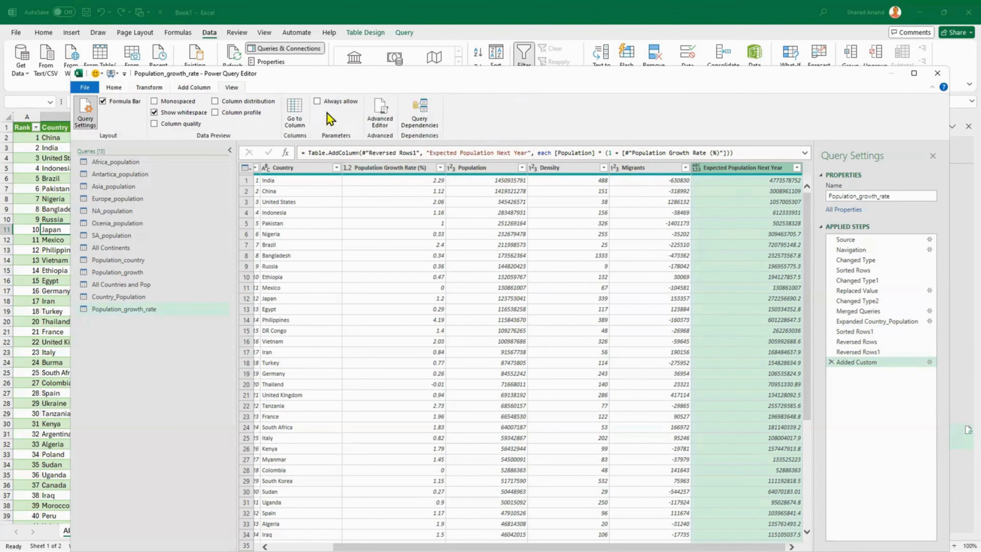
left_click(380, 111)
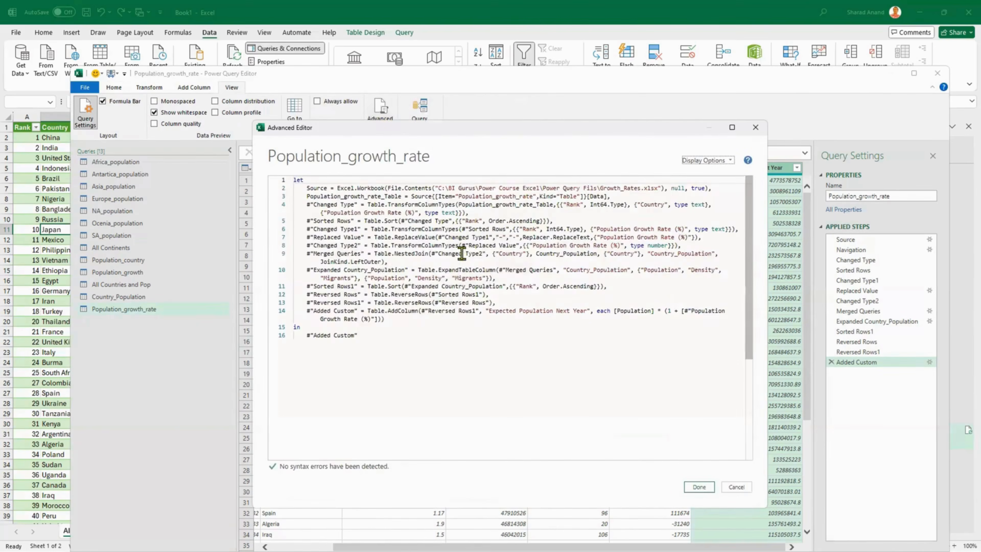
left_click_drag(373, 310, 467, 311)
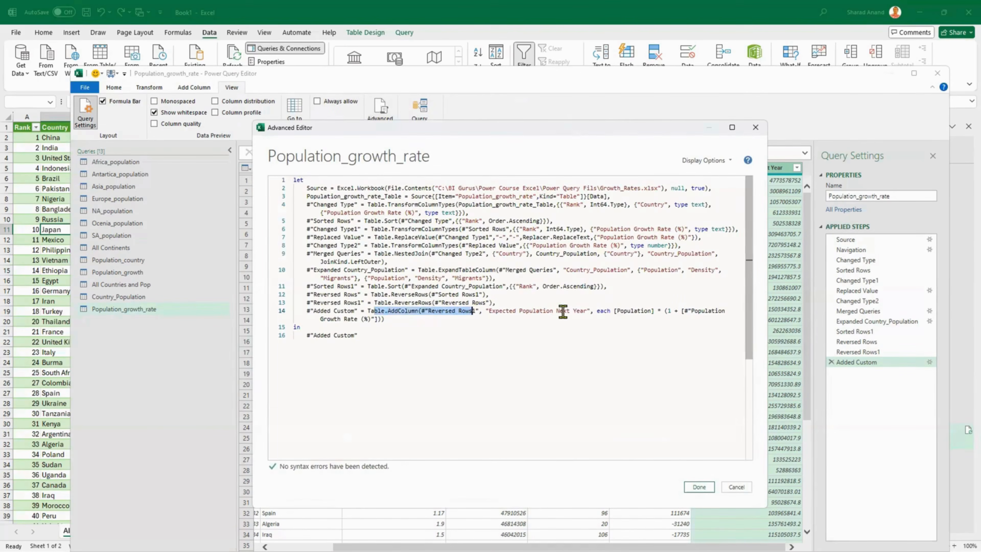
left_click(661, 310)
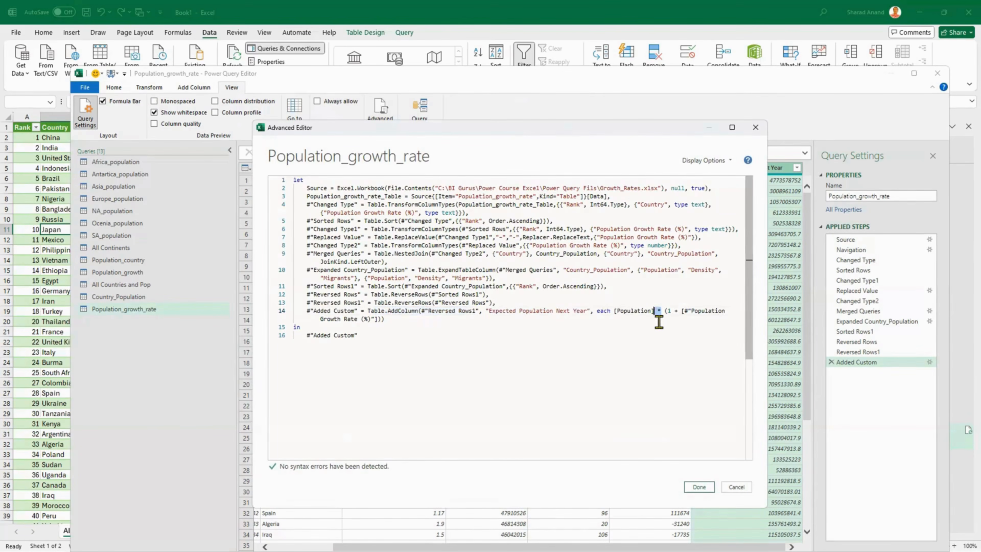
left_click(694, 371)
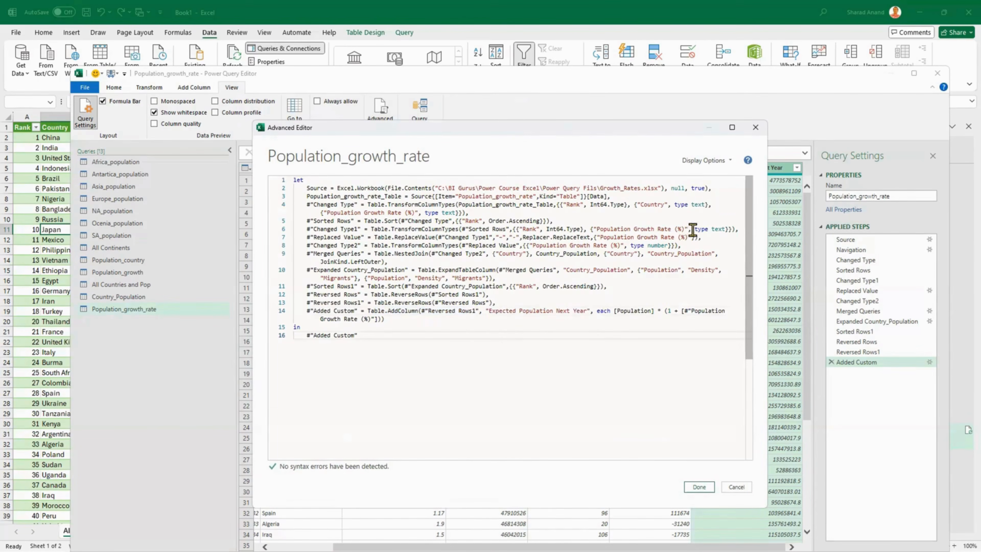
left_click(714, 160)
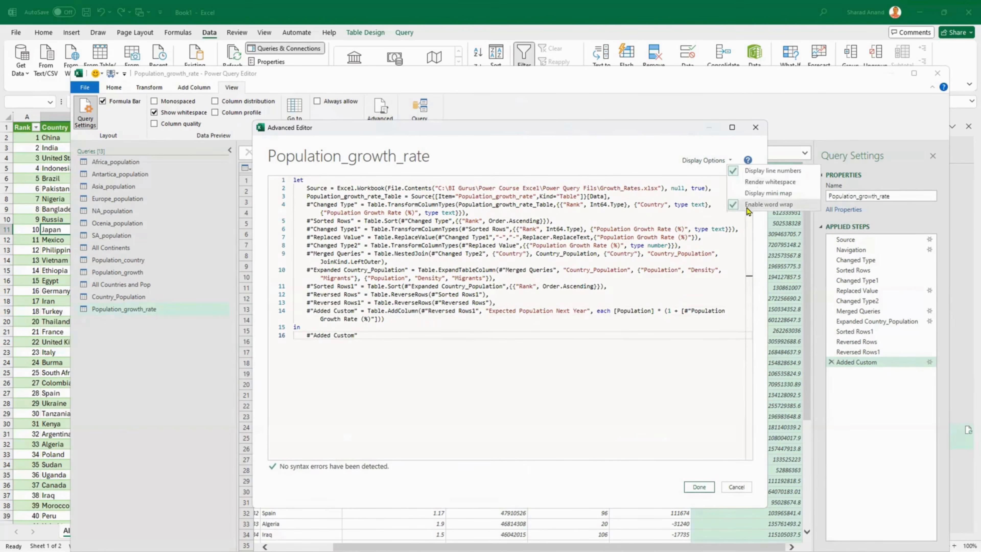
left_click(666, 363)
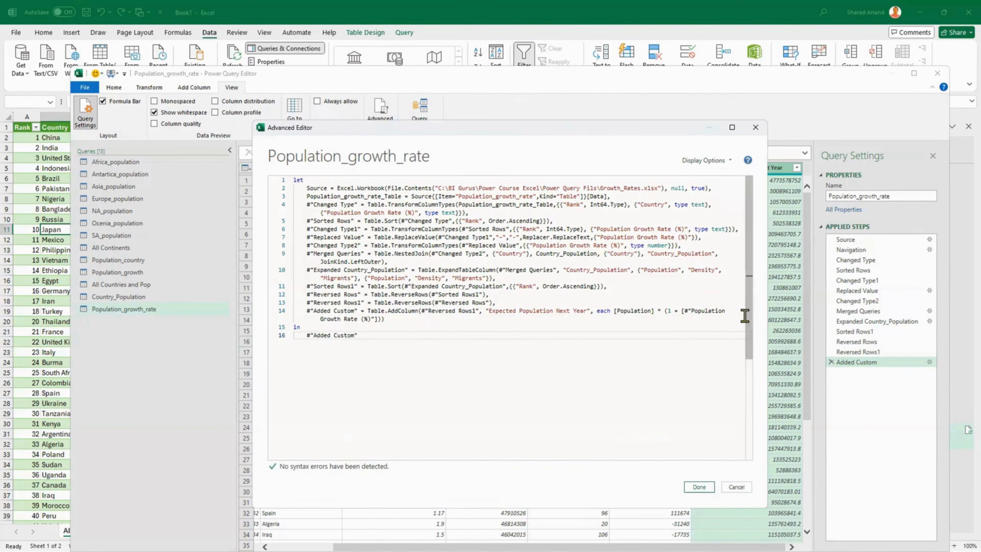
left_click(699, 488)
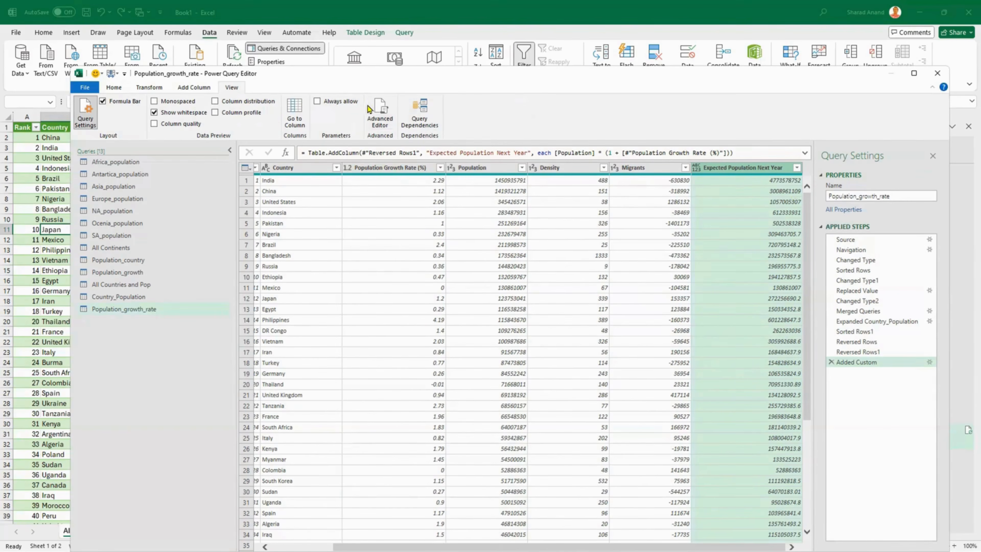
Step: In the Advanced Editor, change the Added Custom formula to [Population] * (1 - [#"Population Growth Rate (%)"]) and apply it
left_click(381, 112)
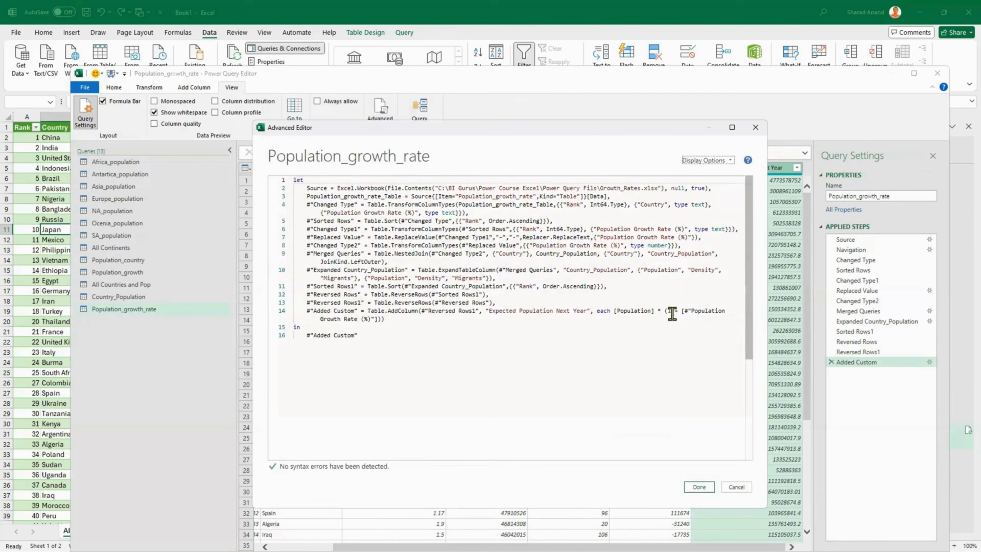
key("BackSpace")
type("-")
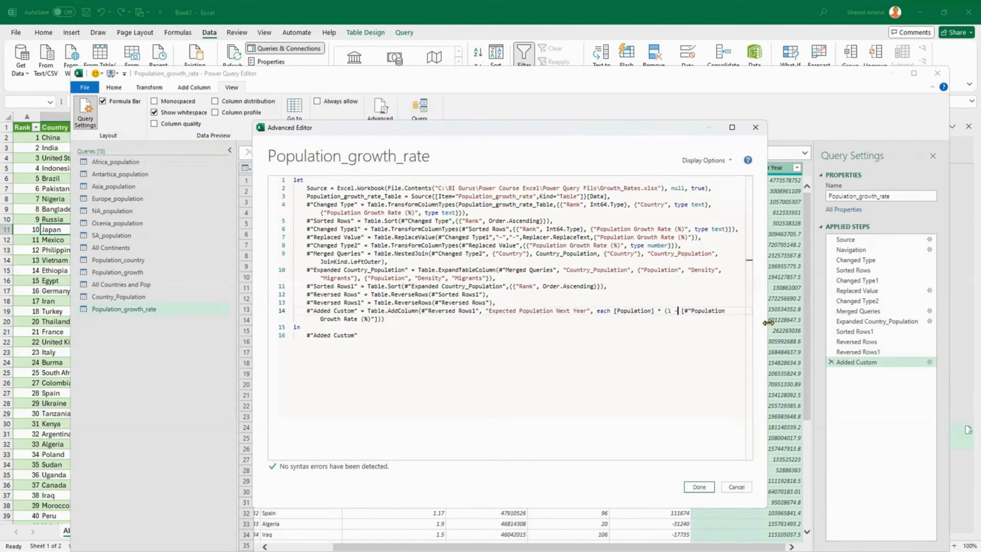
left_click_drag(592, 128, 533, 129)
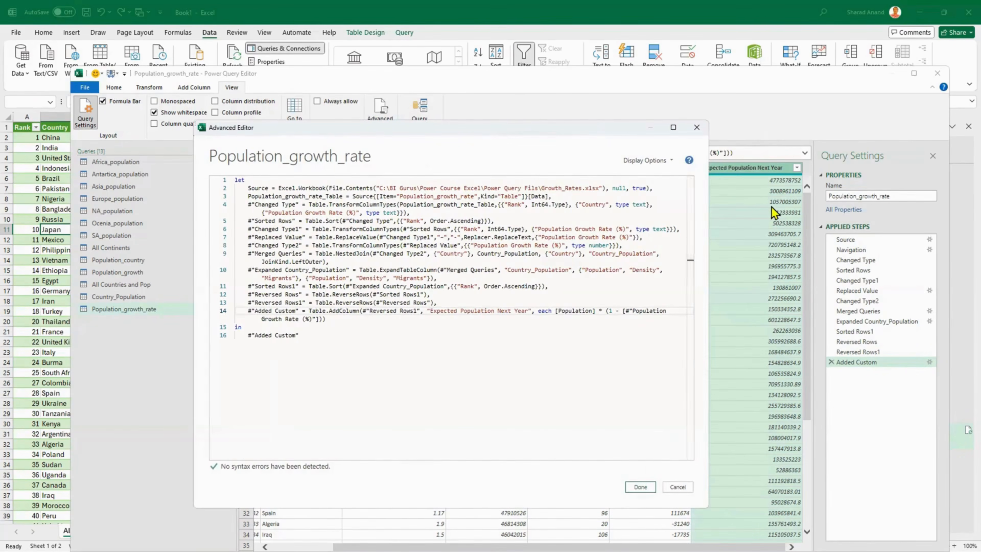
left_click(641, 488)
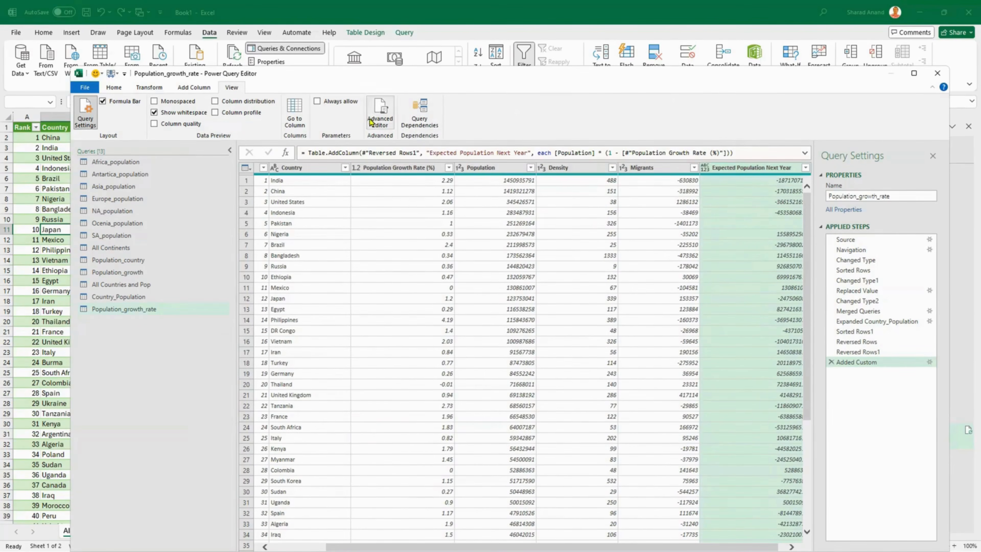
Step: Restore the plus sign in the Added Custom formula through the Advanced Editor and check the Expected Population Next Year column
left_click(380, 113)
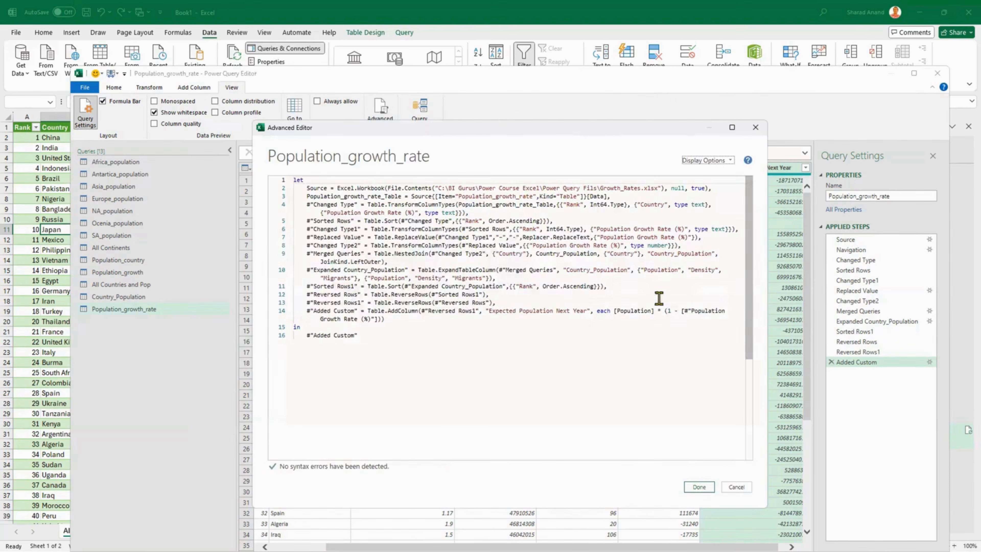
left_click(676, 311)
key("Delete")
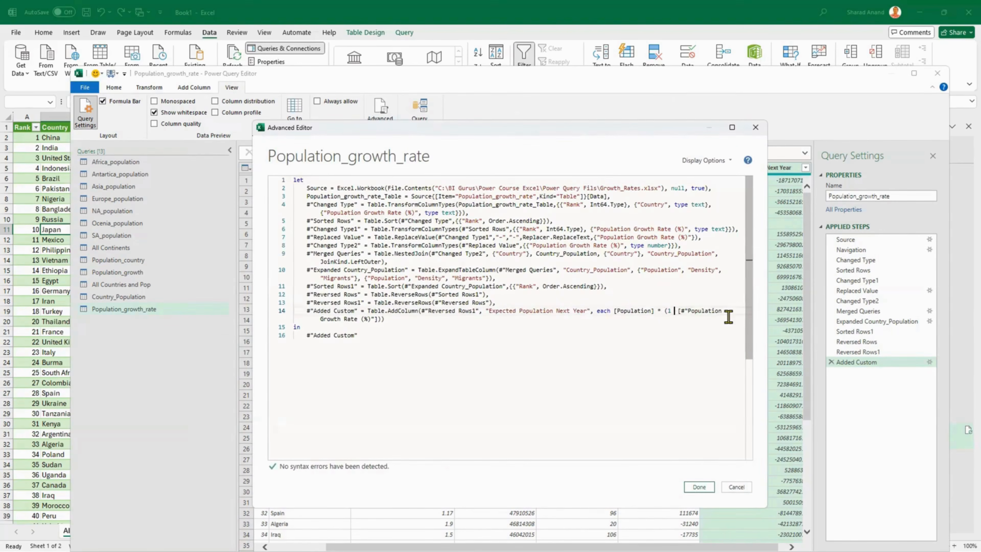
type("+")
left_click(690, 488)
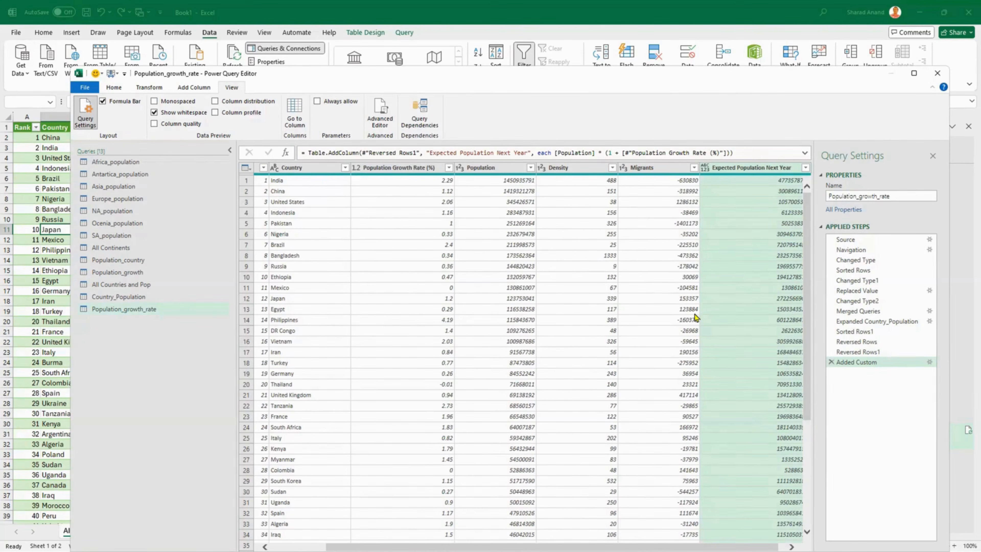
scroll(695, 317, "down", 2)
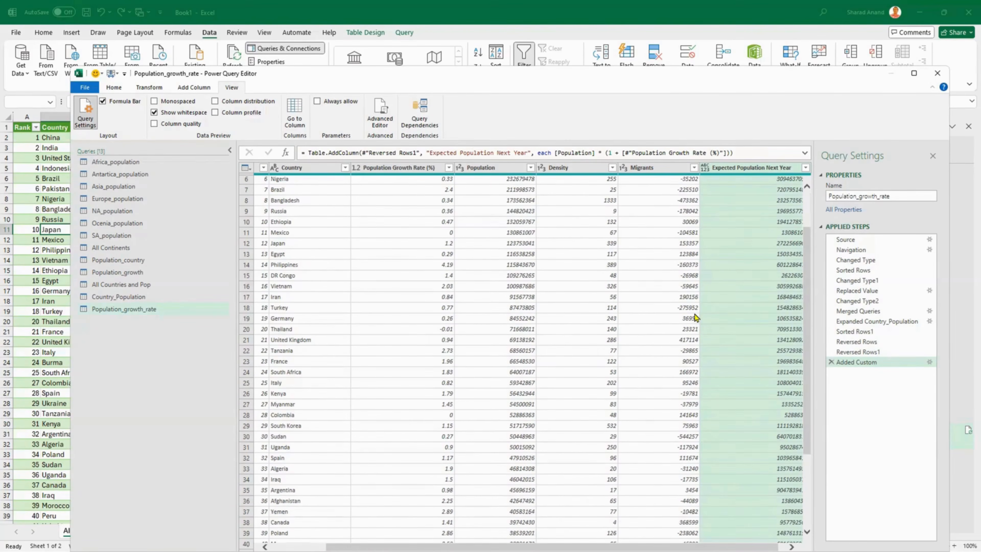
Step: Switch to the MedianAge workbook's Countries sheet, look it over and close the workbook
left_click(116, 89)
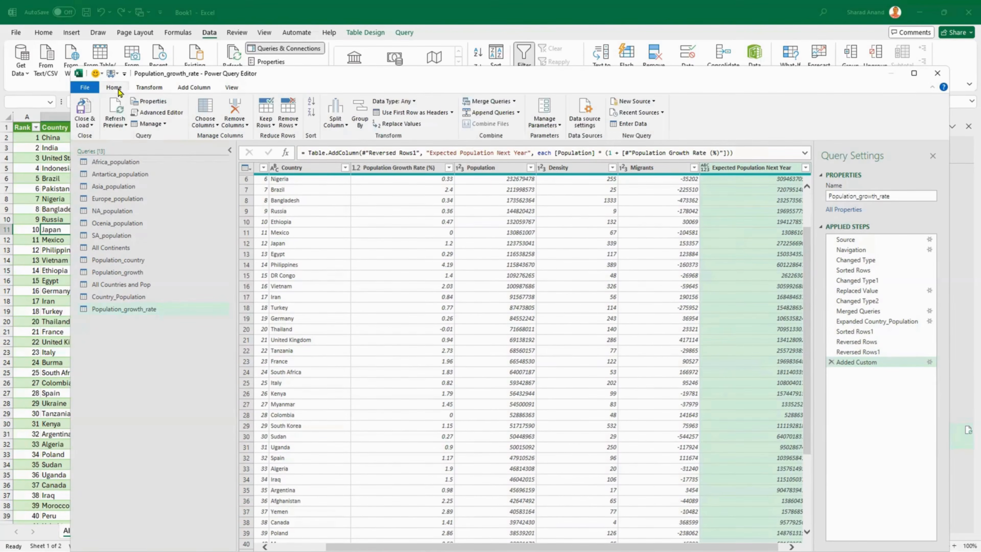
double_click(421, 84)
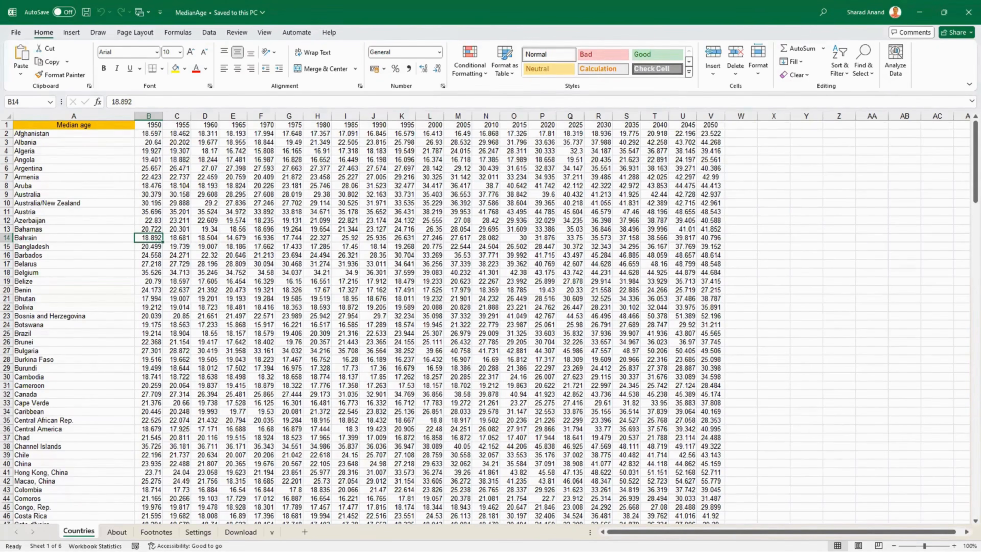
key("alt+Tab")
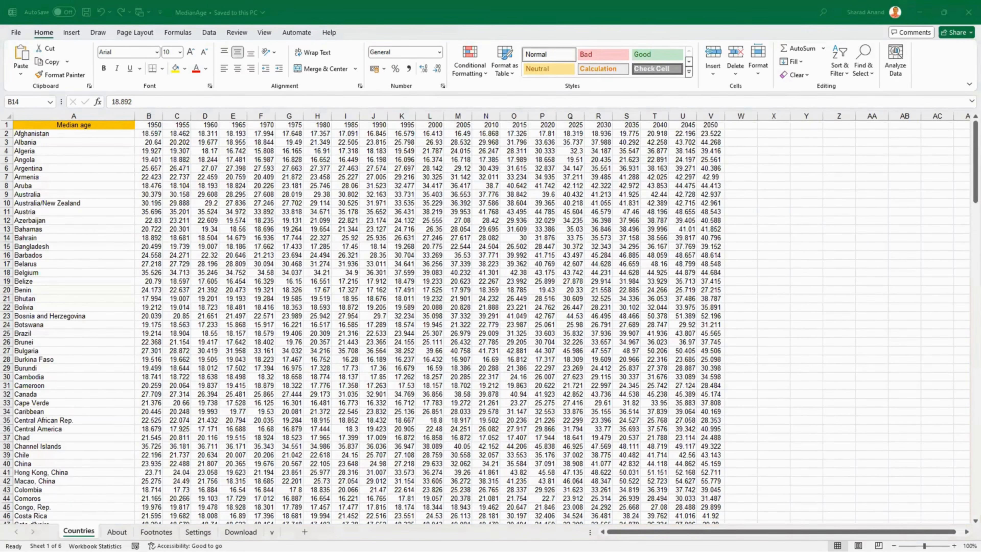
left_click(968, 15)
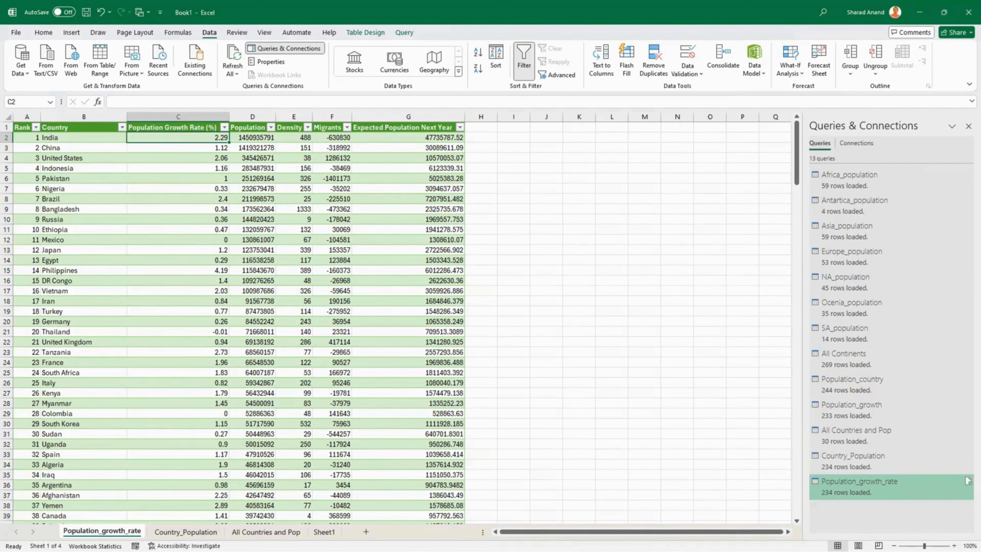
Step: Look through the available data source categories, including databases and other sources, and launch the Power Query Editor
left_click(23, 67)
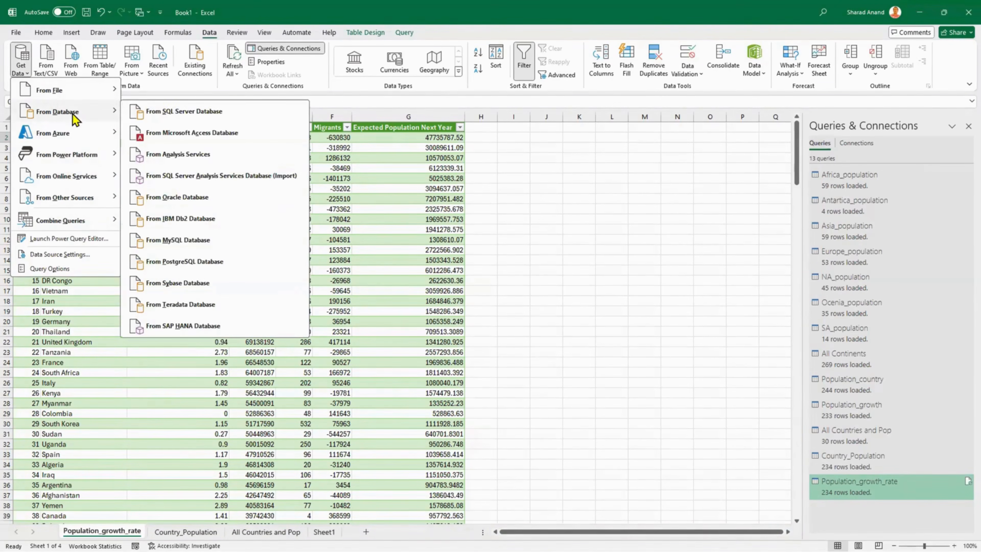
mouse_move(70, 198)
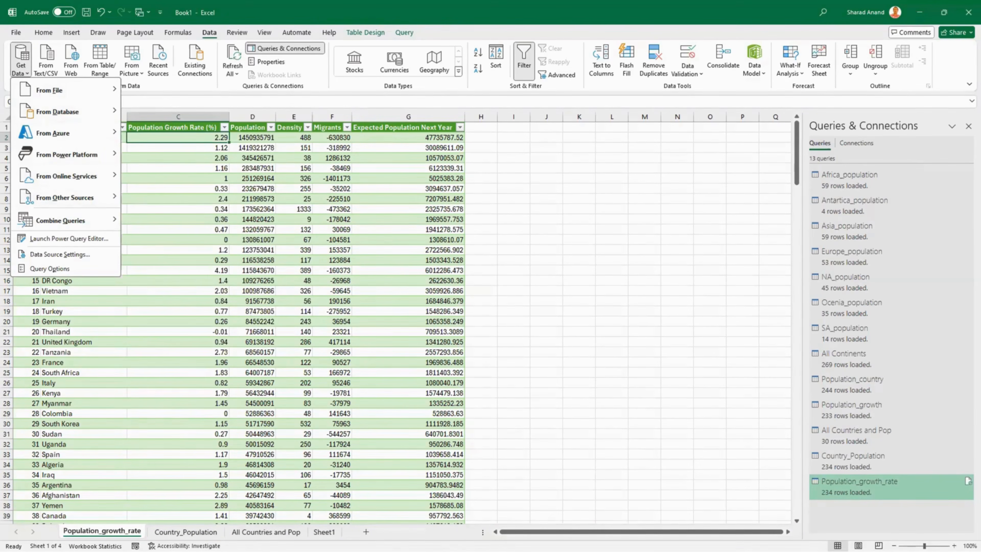
left_click(69, 239)
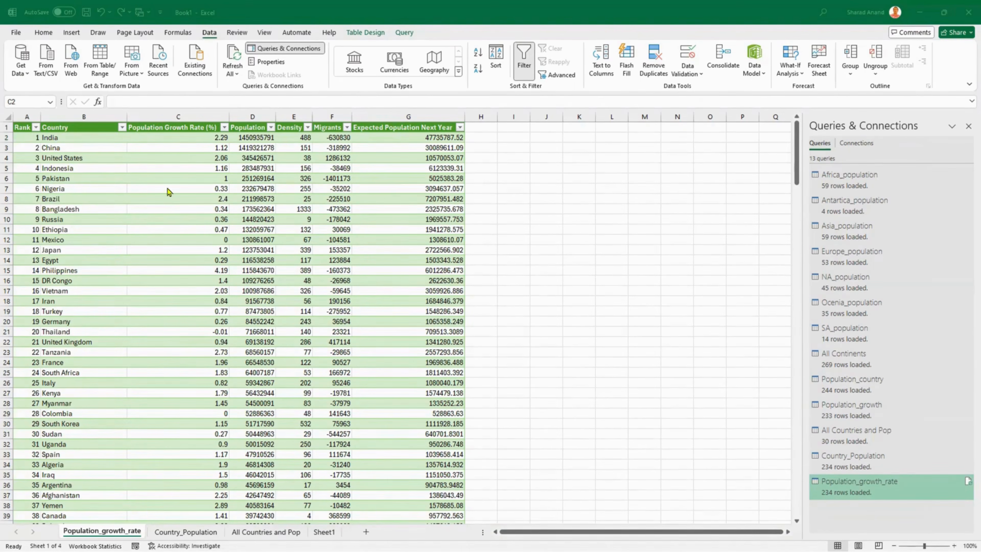
Step: Start importing data from the Excel workbook MedianAge.xlsx
left_click(22, 69)
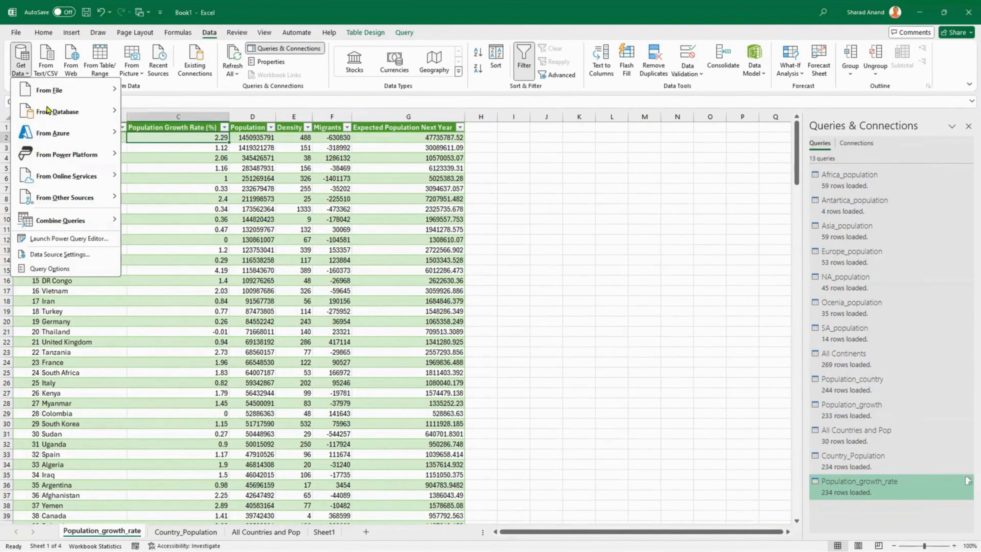
mouse_move(52, 95)
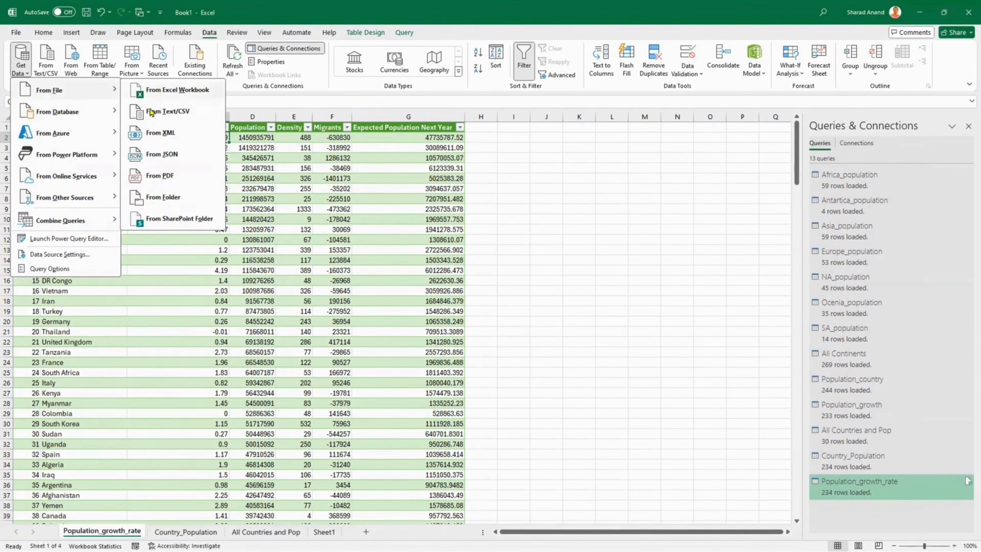
left_click(182, 92)
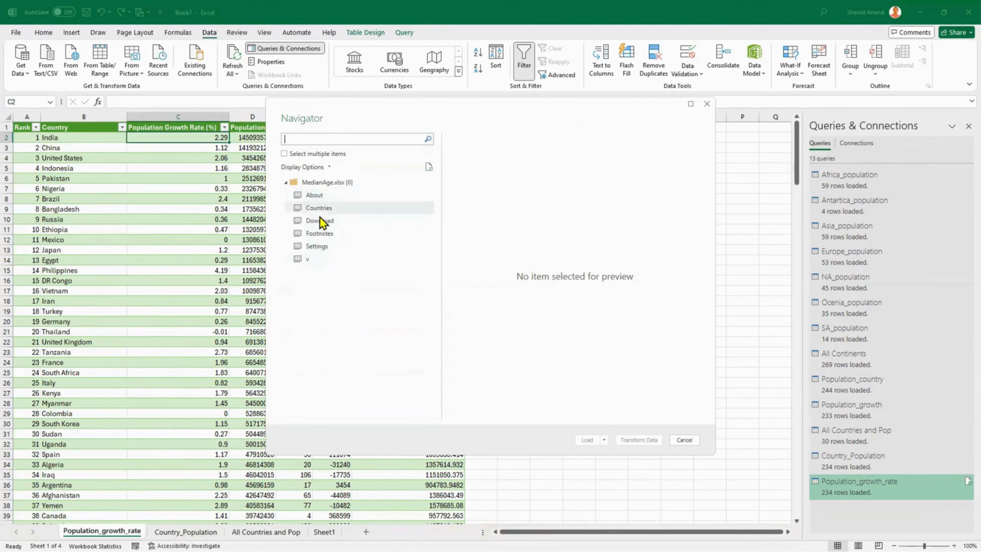
Step: Preview the About, Countries, Download, Footnotes, Settings and v sheets of MedianAge.xlsx in the Navigator
left_click(314, 195)
left_click_drag(541, 414, 620, 423)
left_click(339, 210)
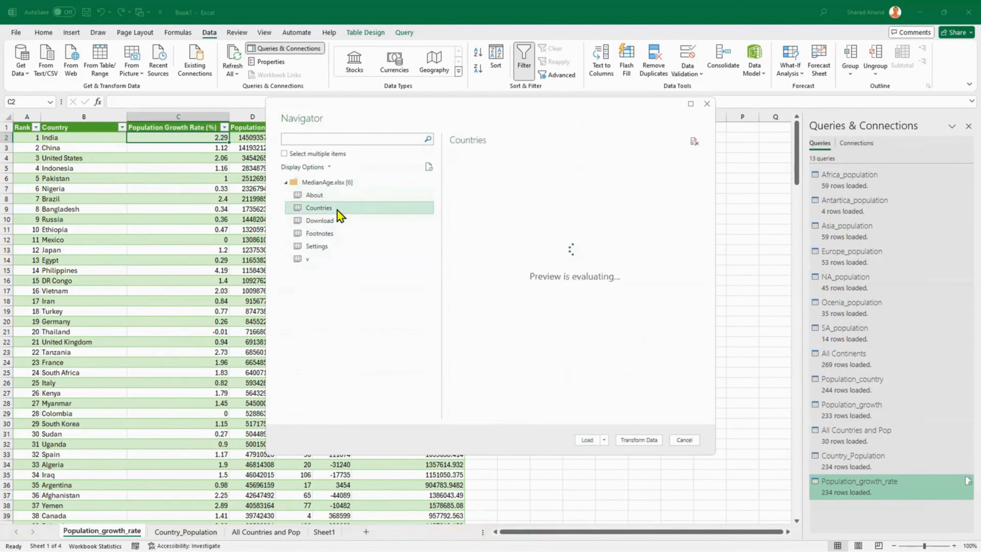
left_click_drag(497, 415, 525, 416)
left_click(314, 221)
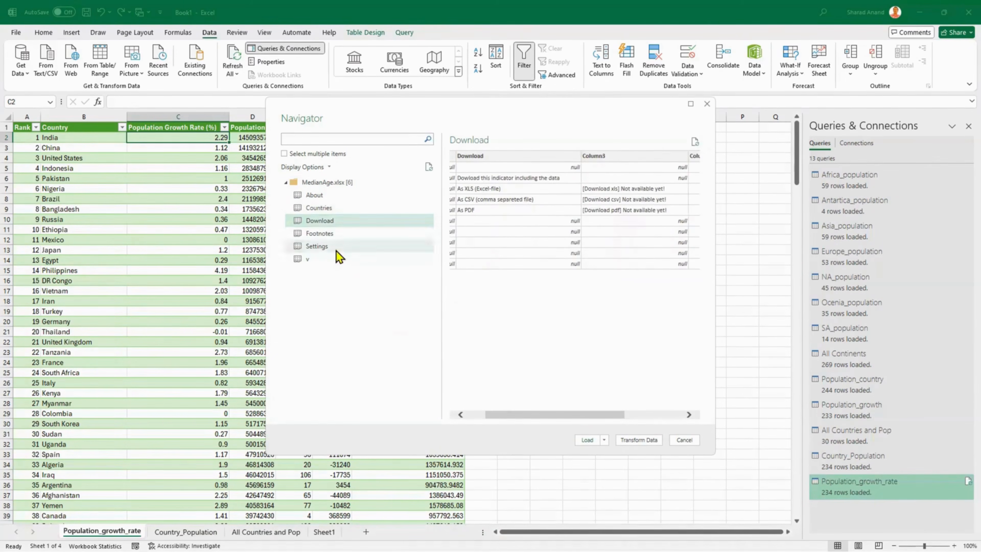
left_click(335, 236)
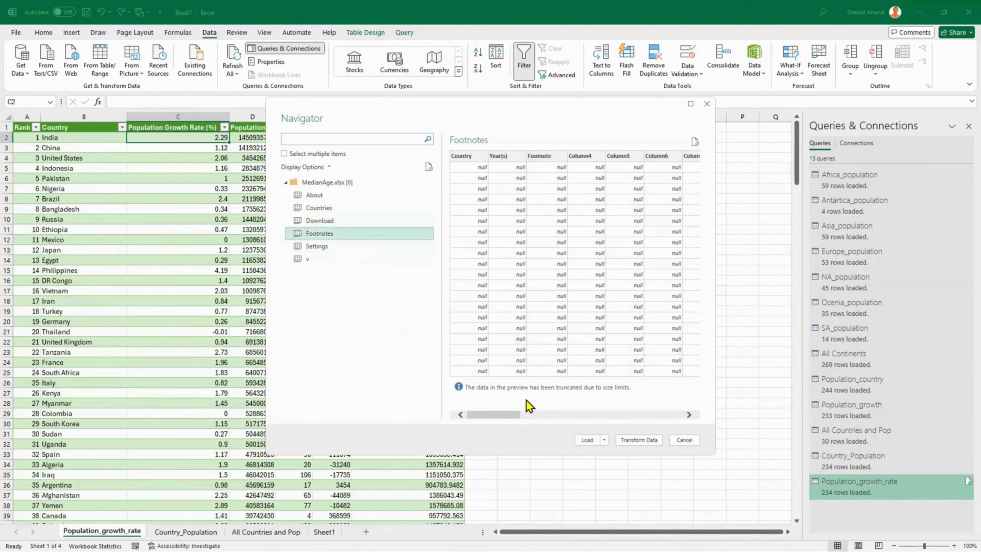
left_click(340, 248)
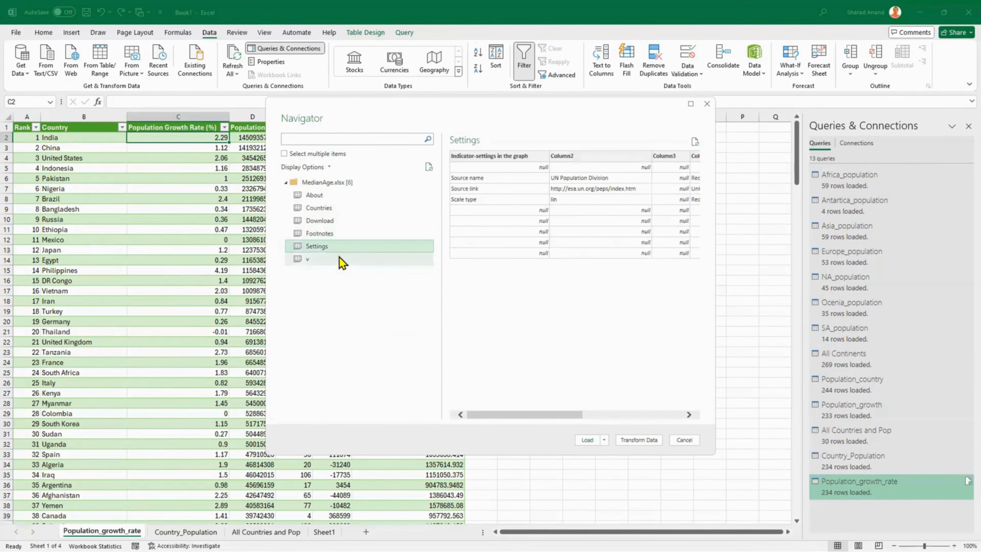
left_click(339, 259)
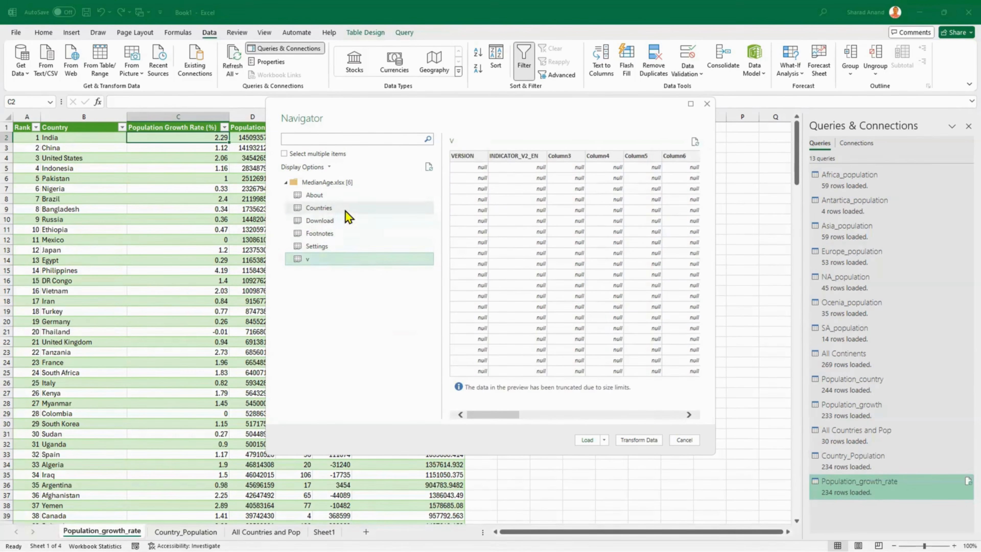
Step: Load the Countries sheet of MedianAge.xlsx into the workbook as a new query table
left_click(336, 209)
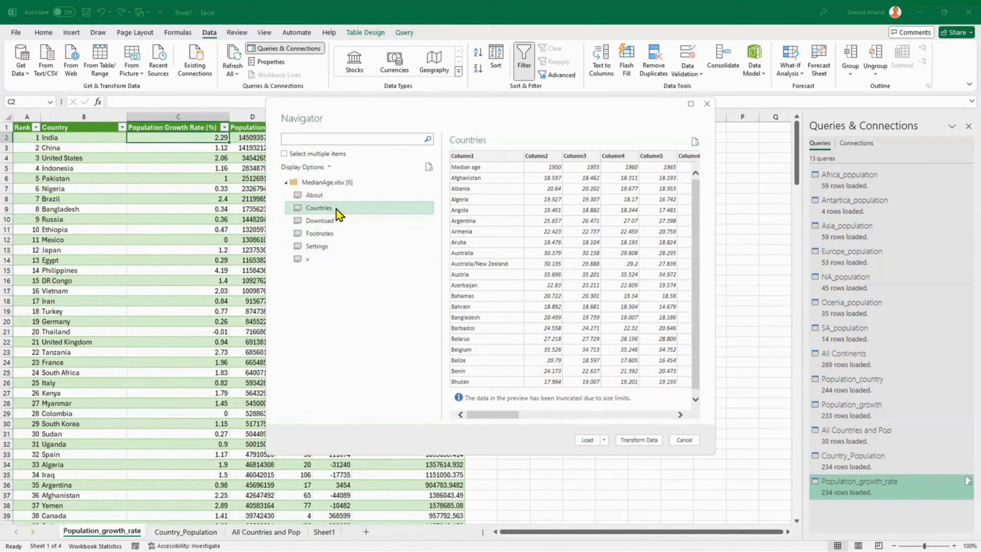
left_click(587, 440)
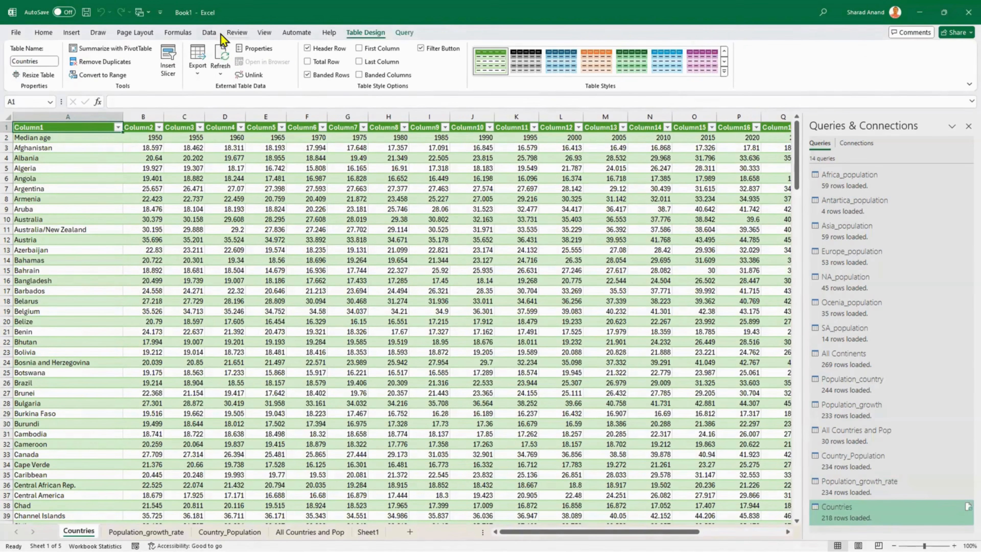
Step: Launch the Power Query Editor on the Countries query and reposition its window so the whole table preview is in view
left_click(209, 32)
left_click(22, 72)
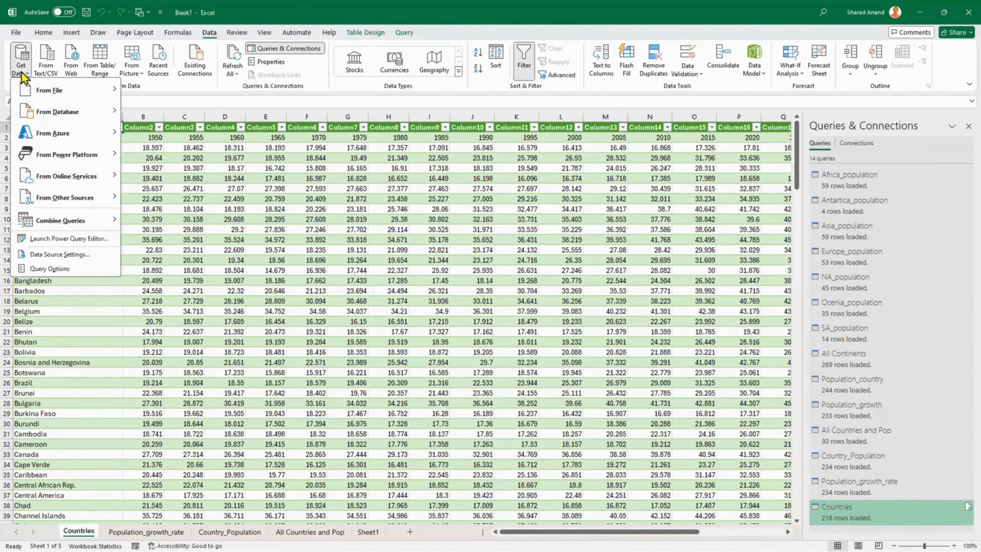
left_click(53, 239)
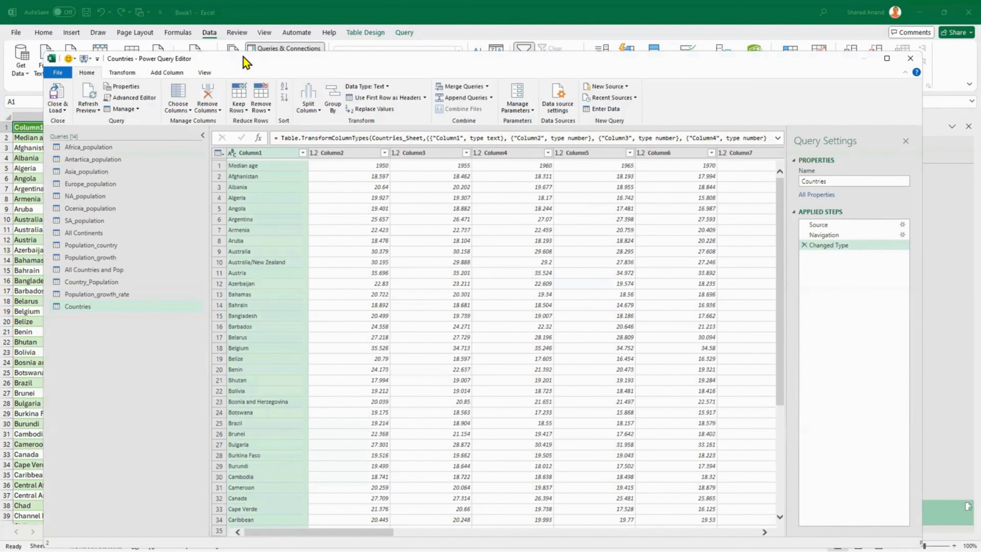
double_click(243, 57)
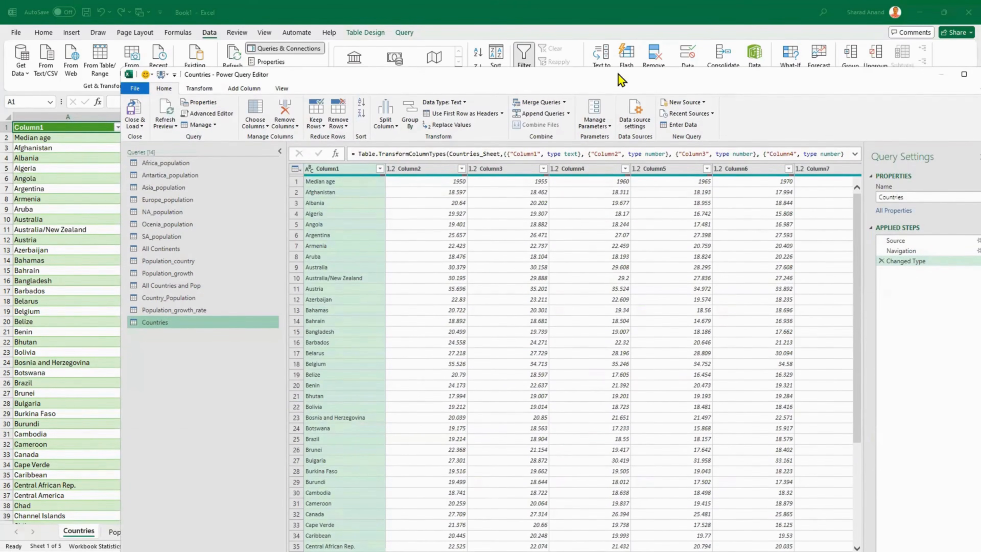
left_click_drag(618, 76, 580, 74)
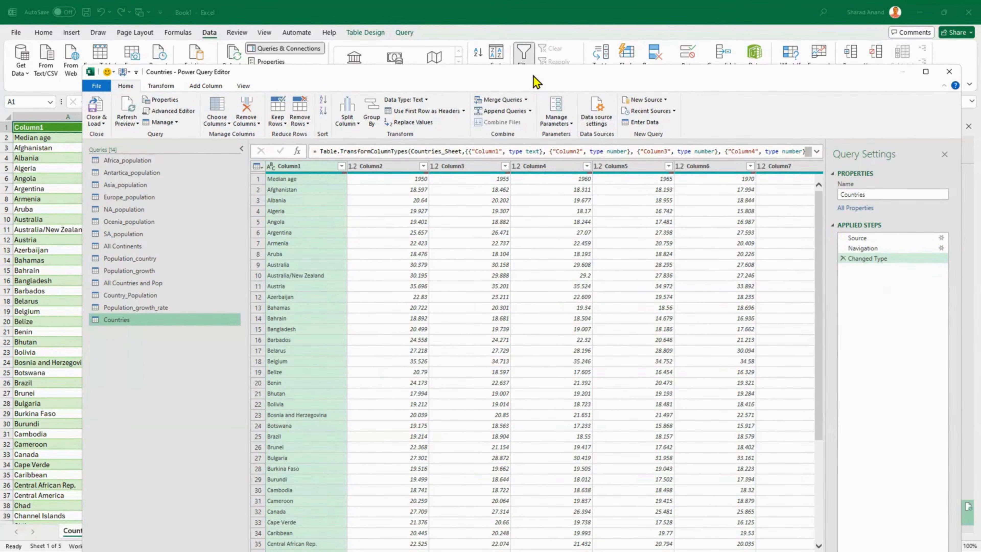
left_click_drag(534, 77, 533, 75)
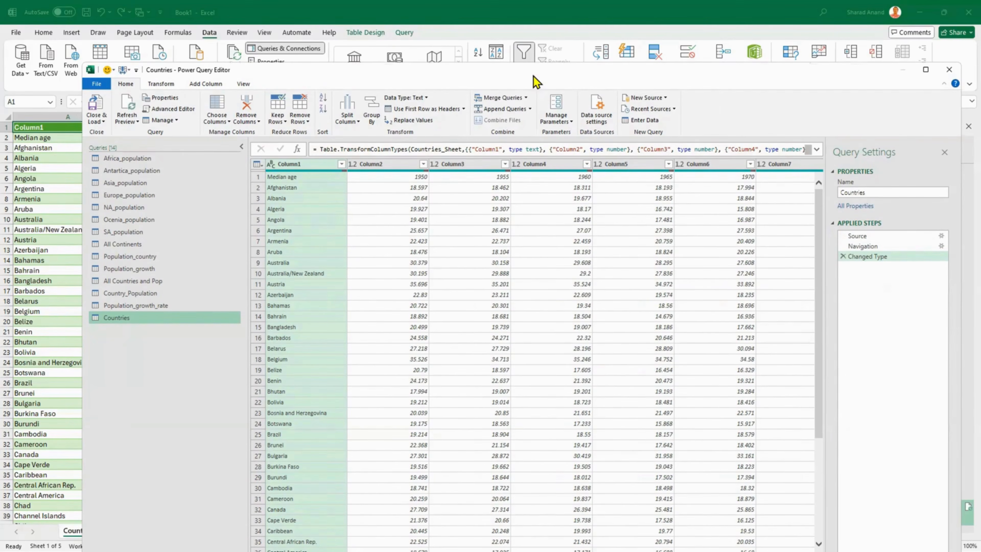
left_click_drag(536, 81, 535, 71)
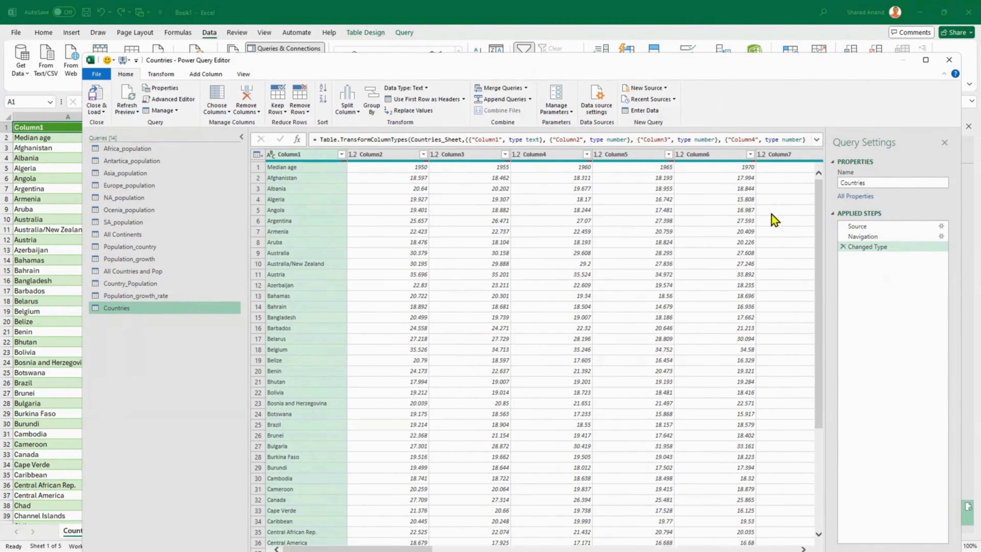
Step: Collapse the query list and promote the first row of the Countries table to column headers
left_click_drag(358, 549, 722, 550)
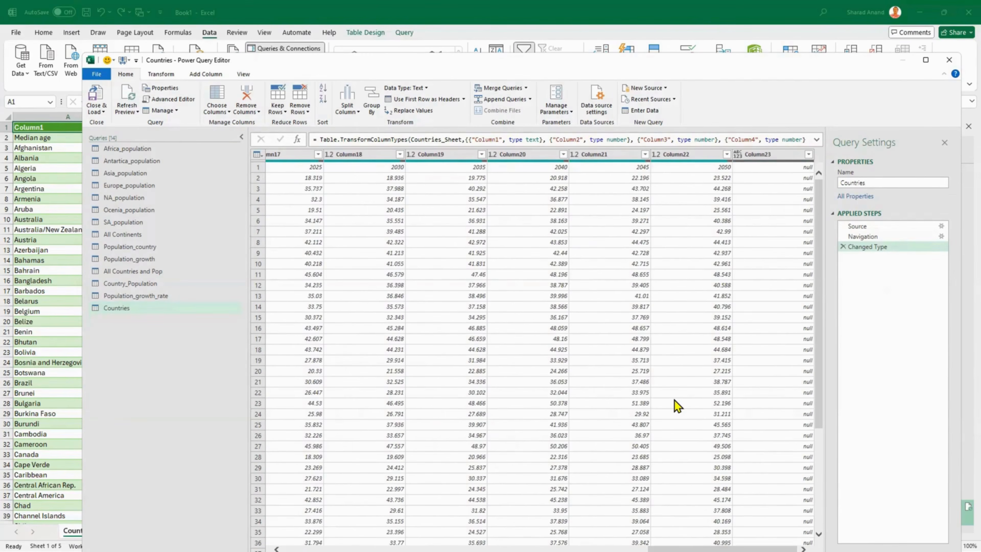
left_click(241, 137)
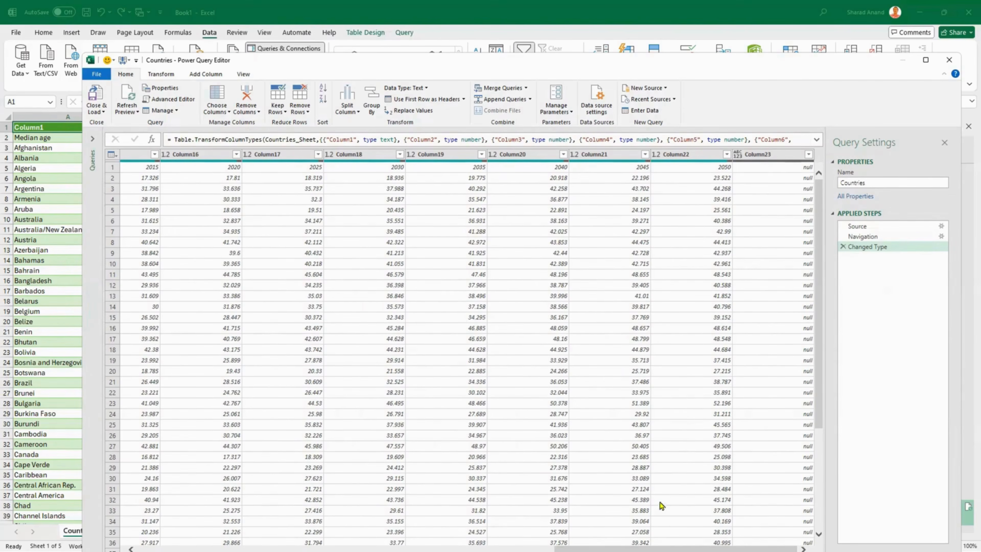
left_click_drag(671, 549, 253, 549)
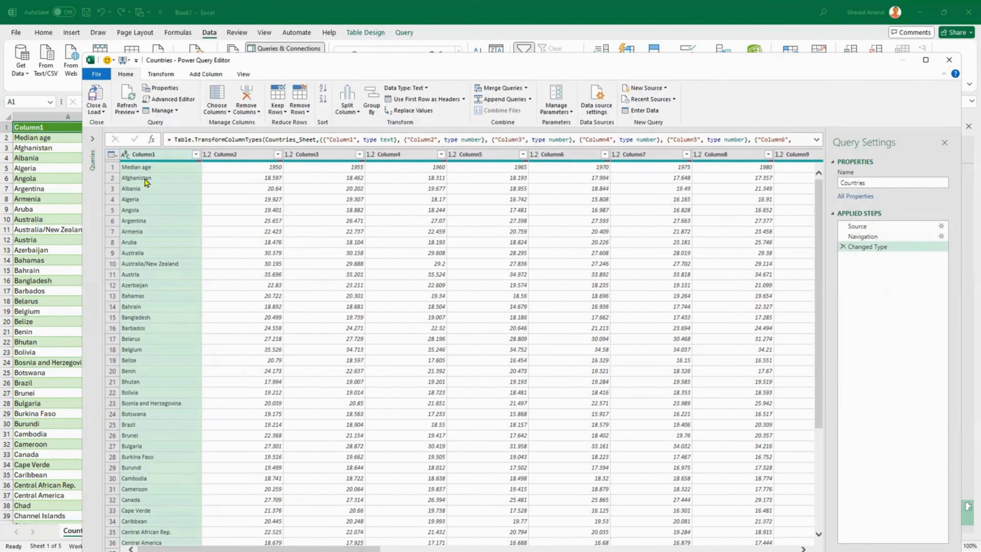
left_click(423, 101)
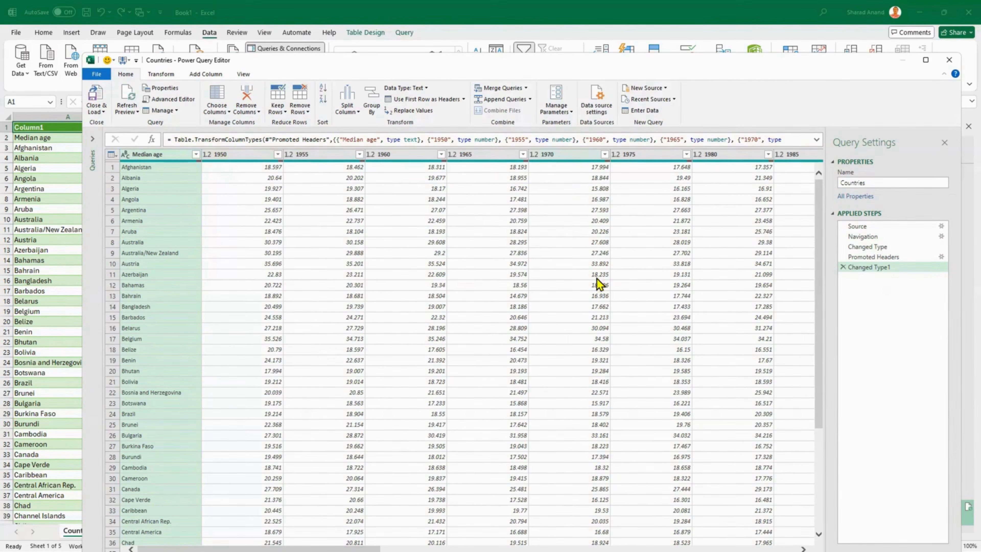
left_click_drag(309, 549, 449, 548)
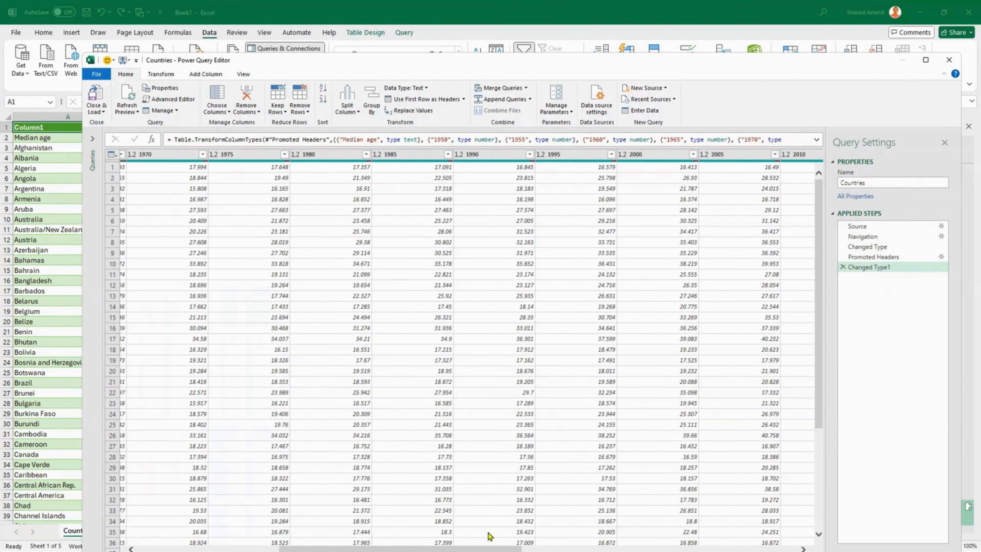
left_click_drag(491, 549, 351, 549)
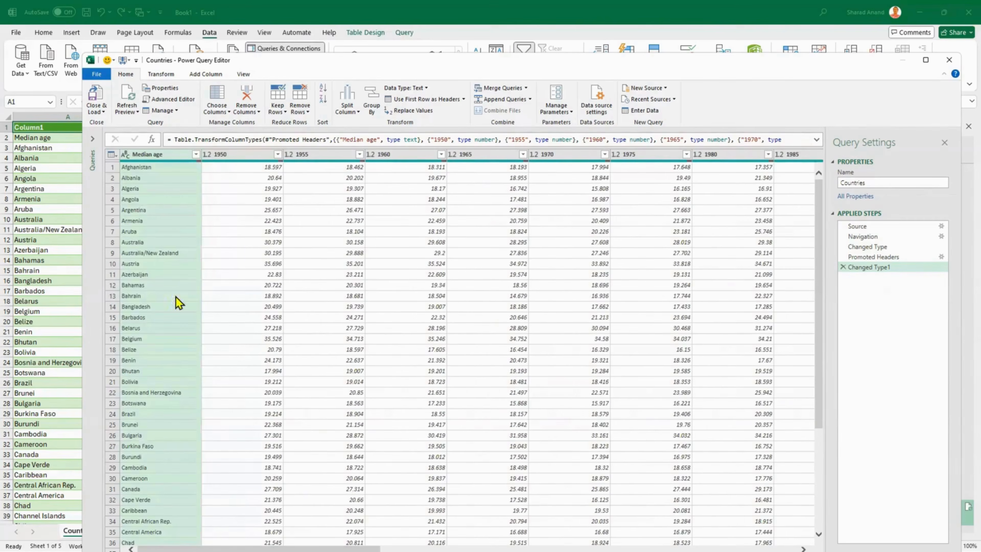
Step: Turn on column quality for the Countries query and check the indicators across the year columns
left_click(243, 75)
left_click(182, 111)
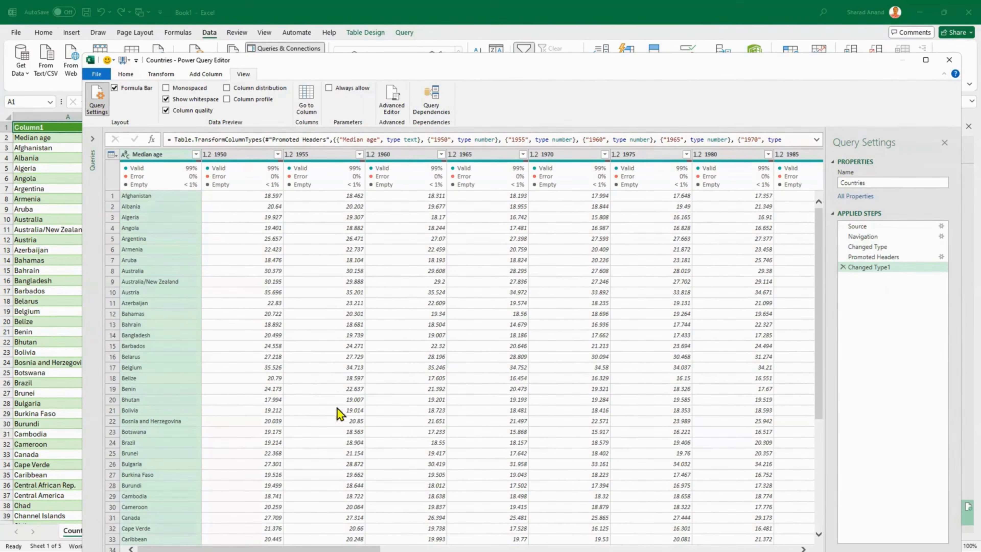
scroll(460, 348, "right", 10)
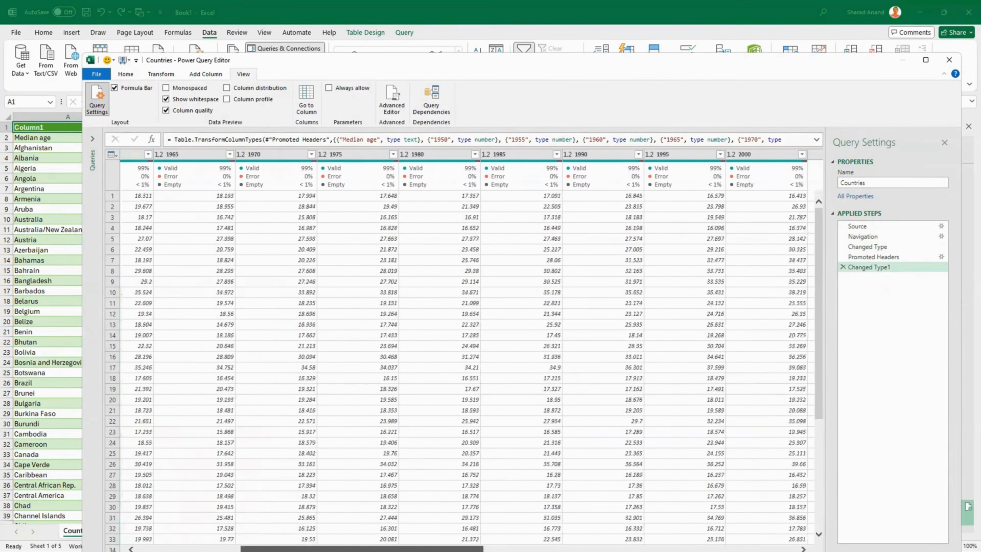
scroll(629, 528, "right", 3)
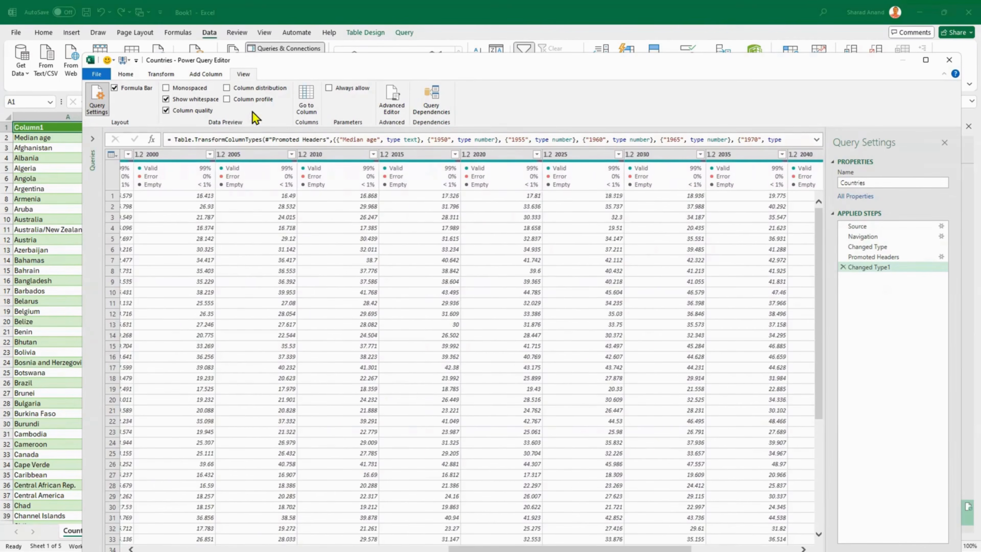
Step: Inspect the column distribution and column profile of the Countries query and hide both again
left_click(253, 88)
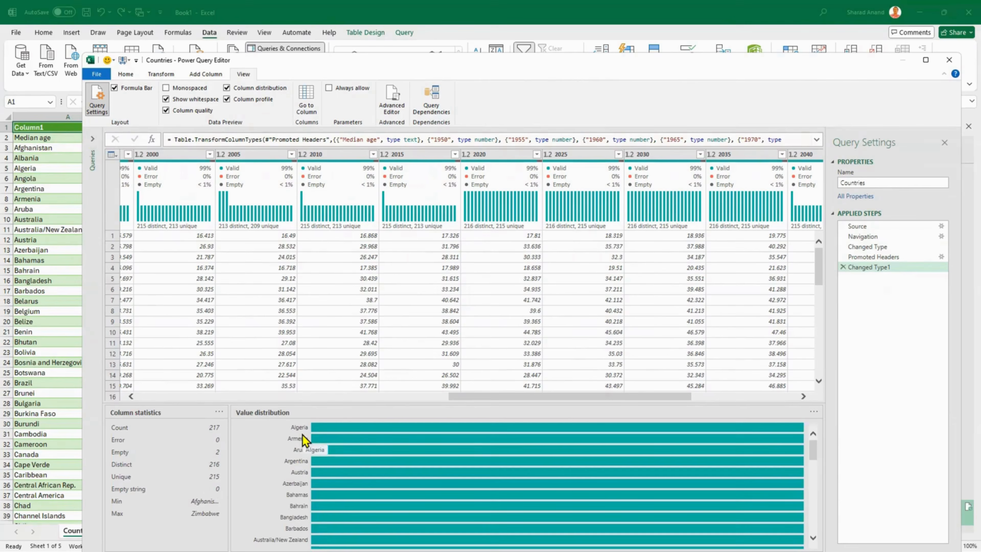
left_click(244, 101)
left_click(232, 88)
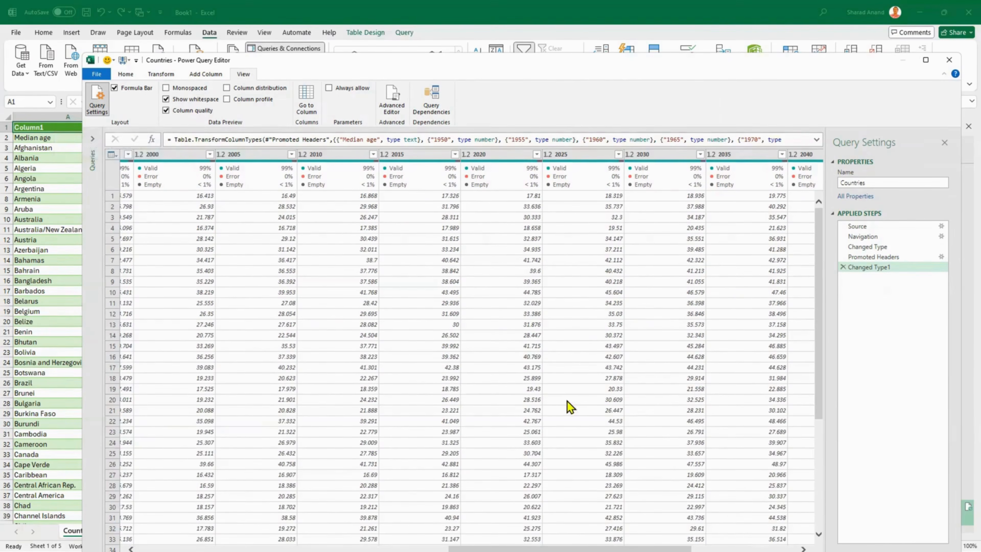
Step: Remove Column23 from the Countries query
scroll(472, 348, "right", 5)
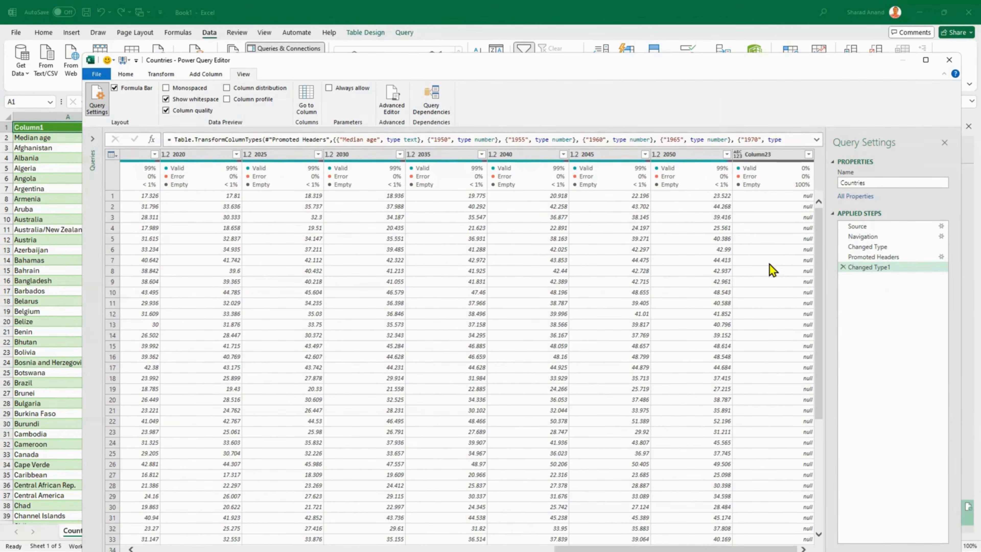
right_click(767, 170)
left_click(786, 185)
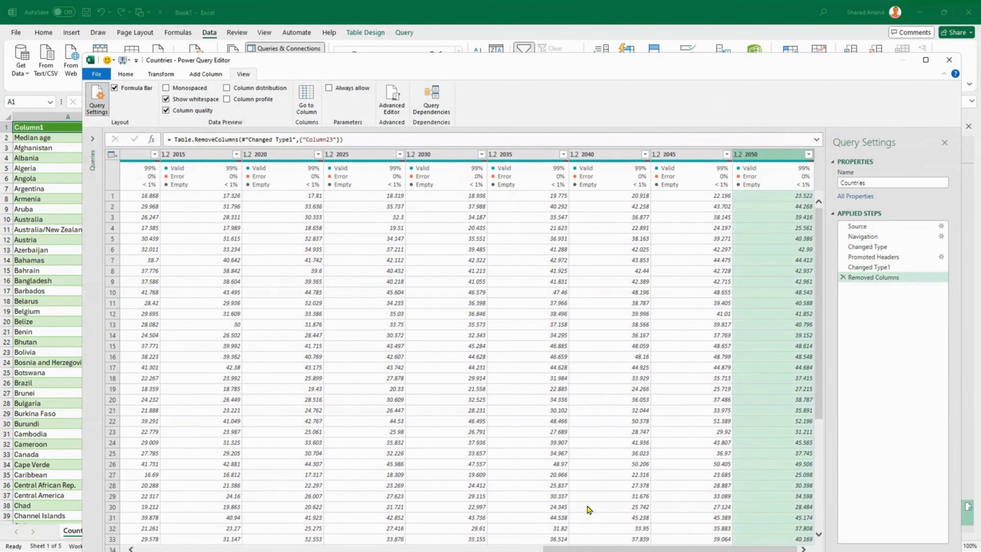
Step: Remove the rows with empty values in the 2030 column and turn off column quality
mouse_move(441, 184)
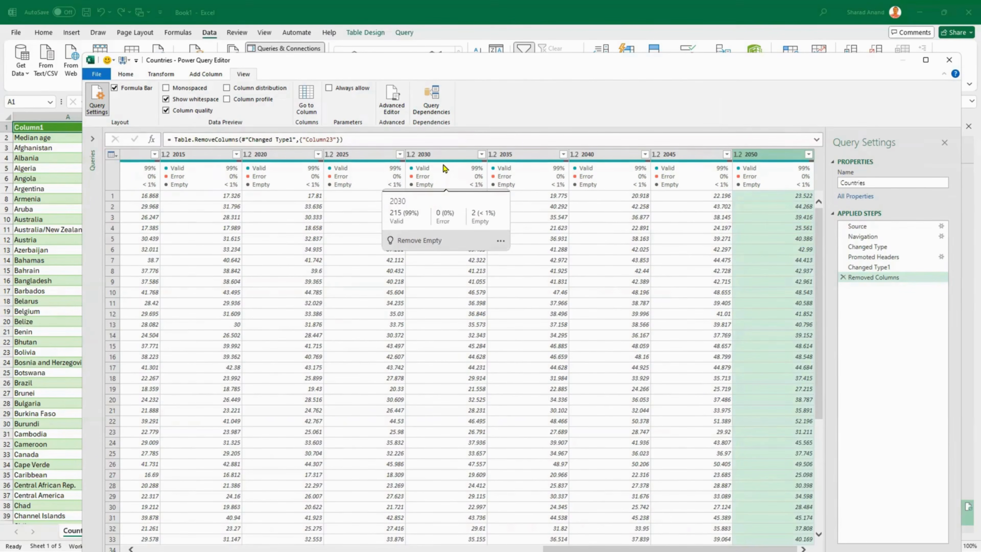
left_click(430, 245)
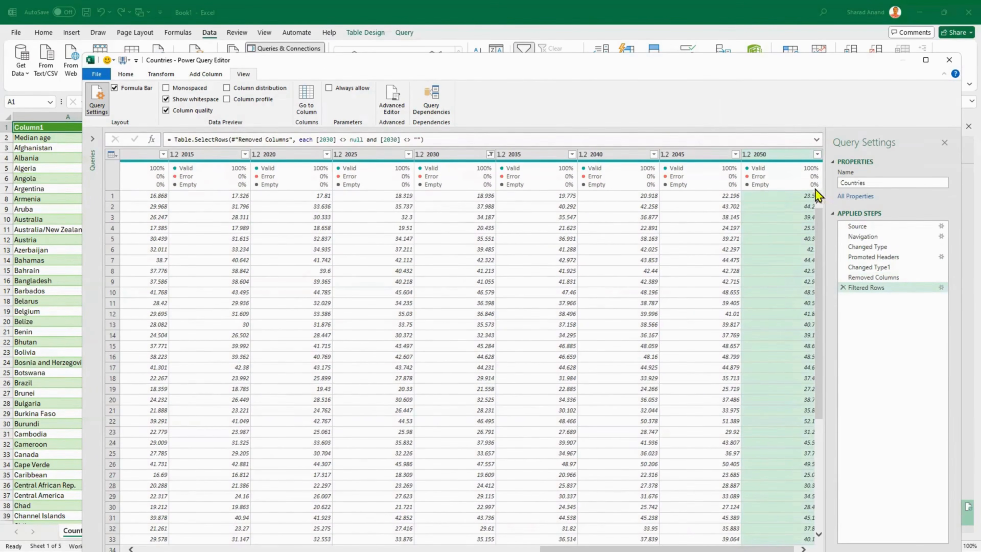
left_click_drag(668, 549, 265, 548)
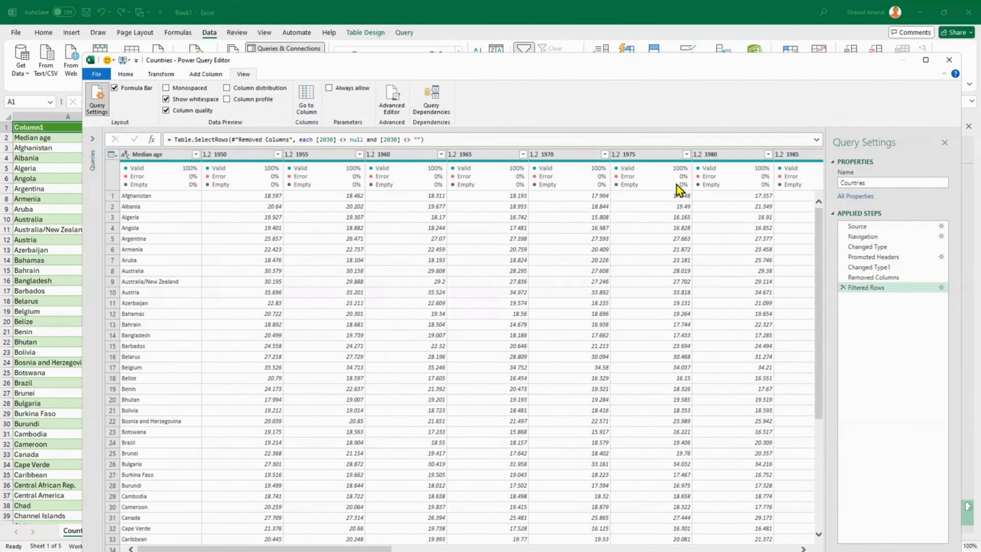
left_click(166, 112)
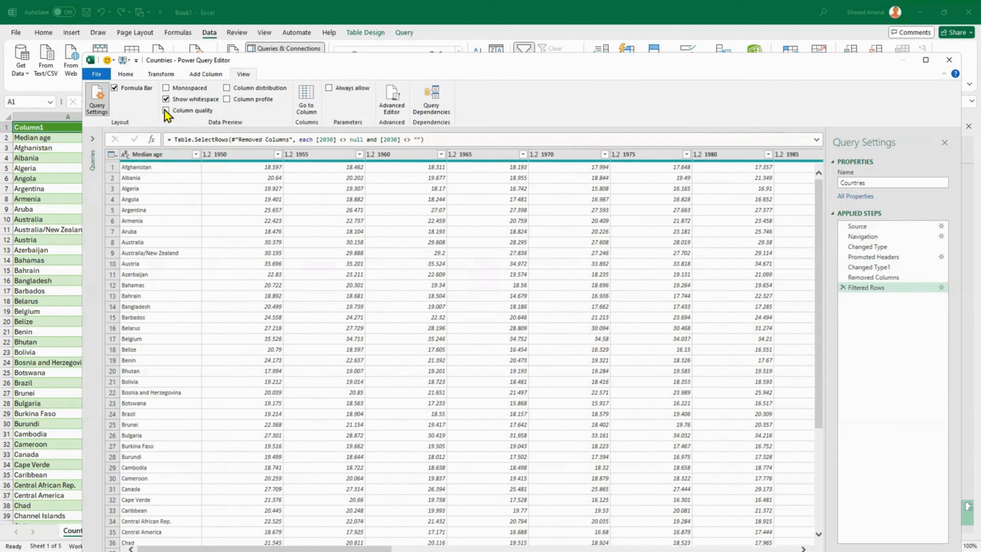
Step: Rename the Median age column of the Countries query to Country Name
double_click(159, 156)
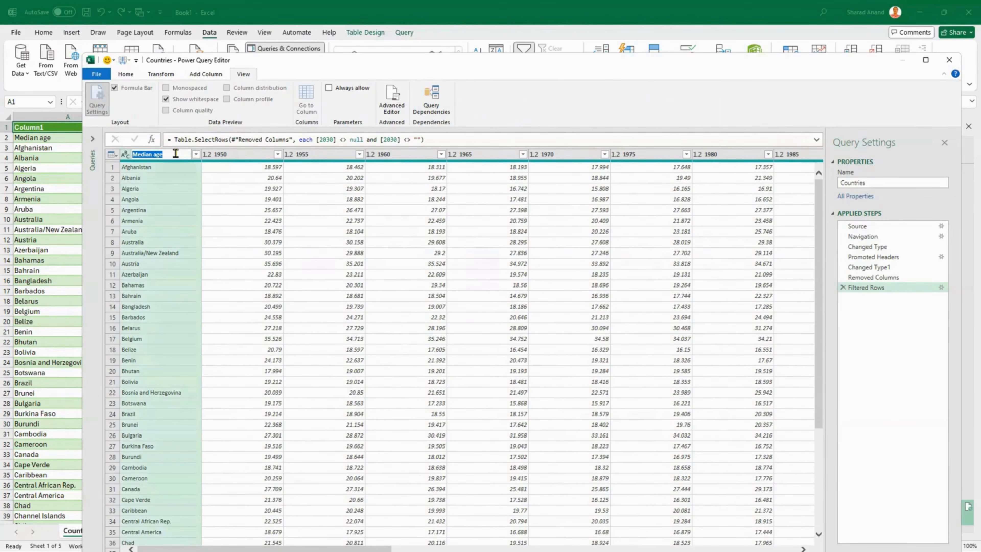
type("Country Name")
key("Return")
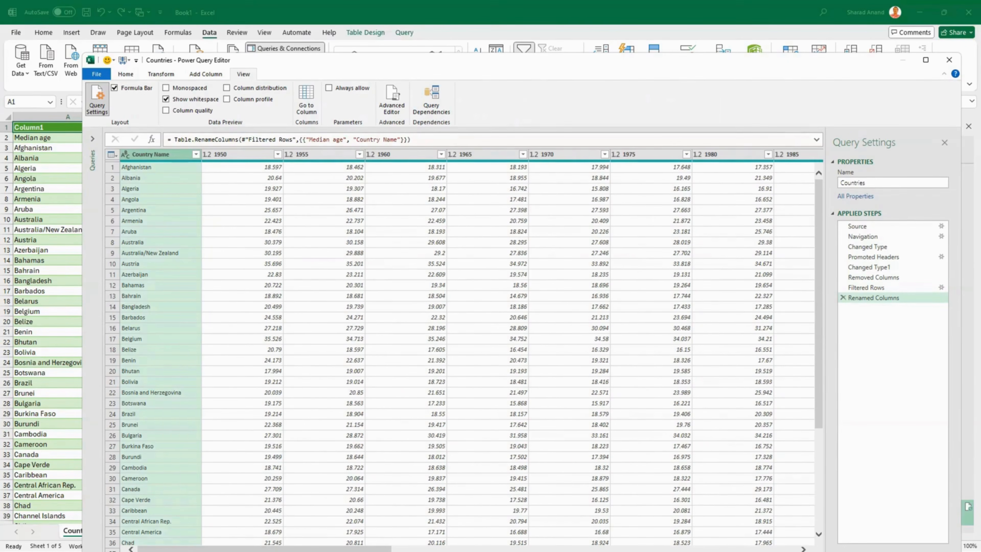
Step: Examine the year columns of Countries and compare the query with Population_growth_rate and All Countries and Pop
scroll(771, 239, "right", 10)
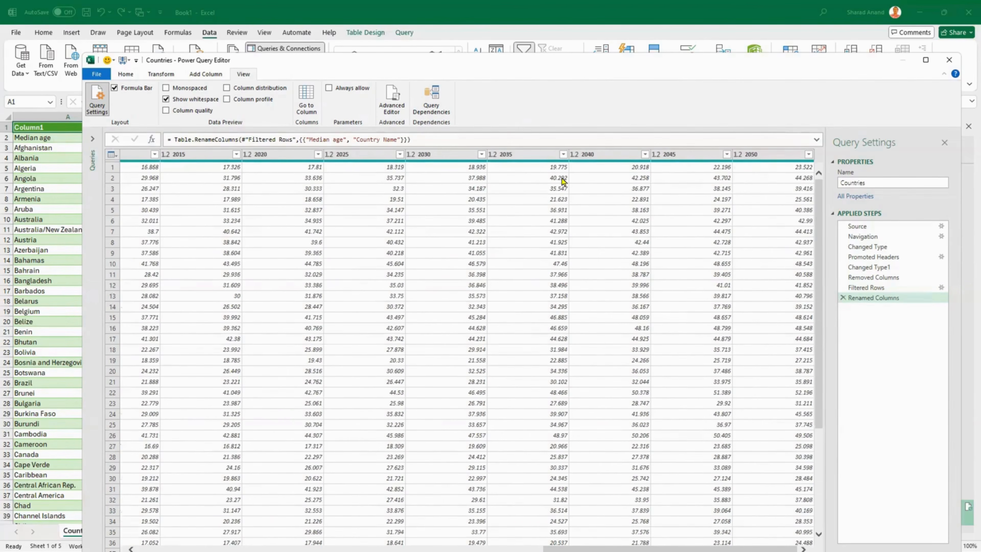
scroll(483, 348, "left", 10)
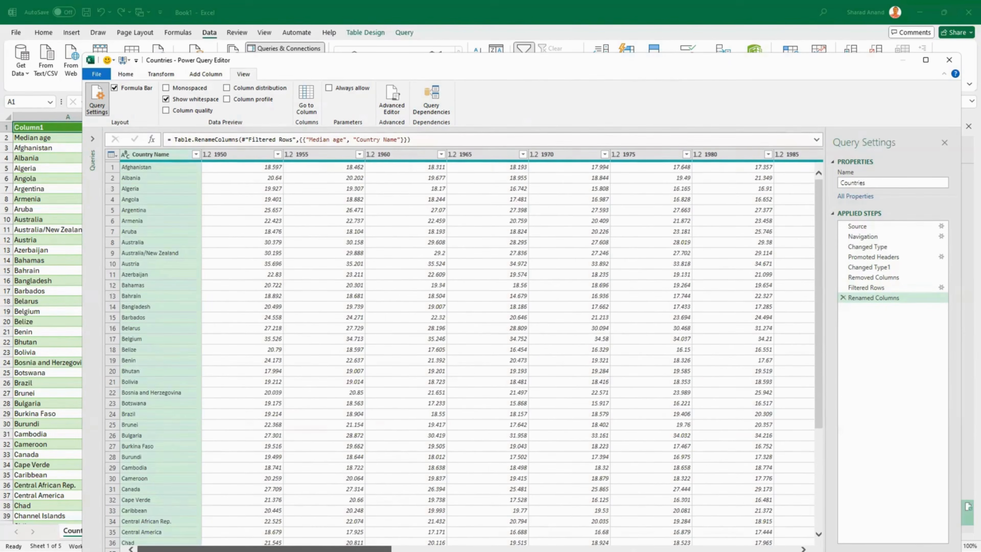
scroll(470, 348, "right", 3)
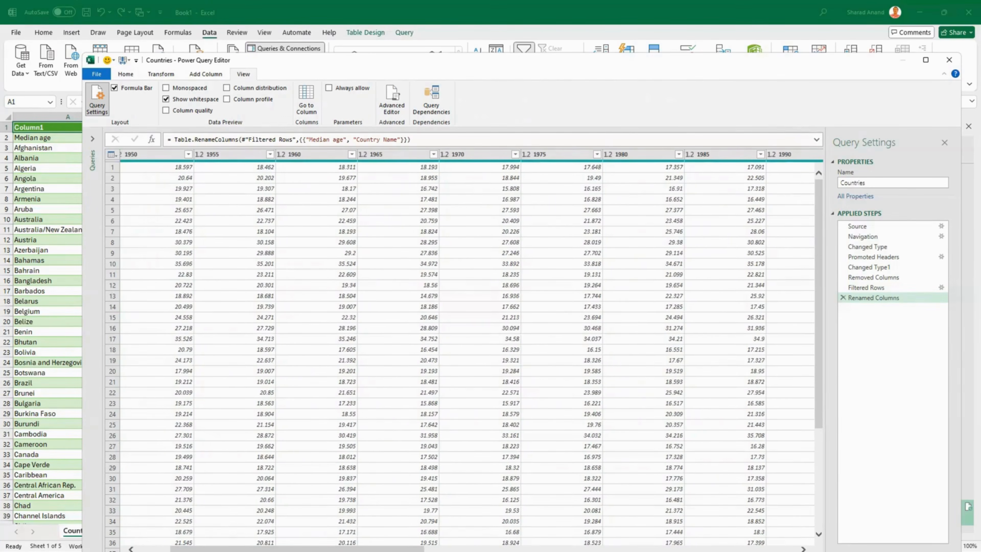
scroll(178, 514, "left", 3)
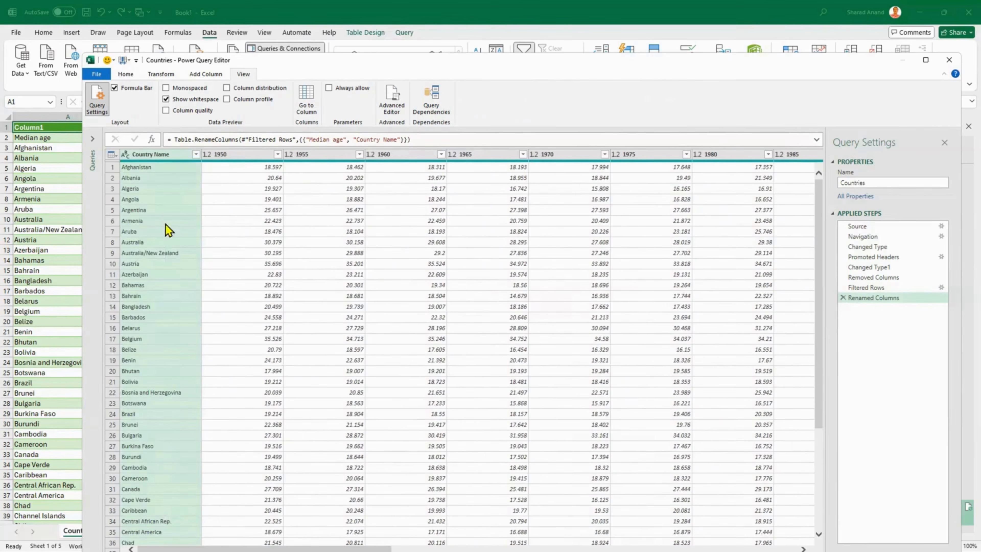
left_click(93, 139)
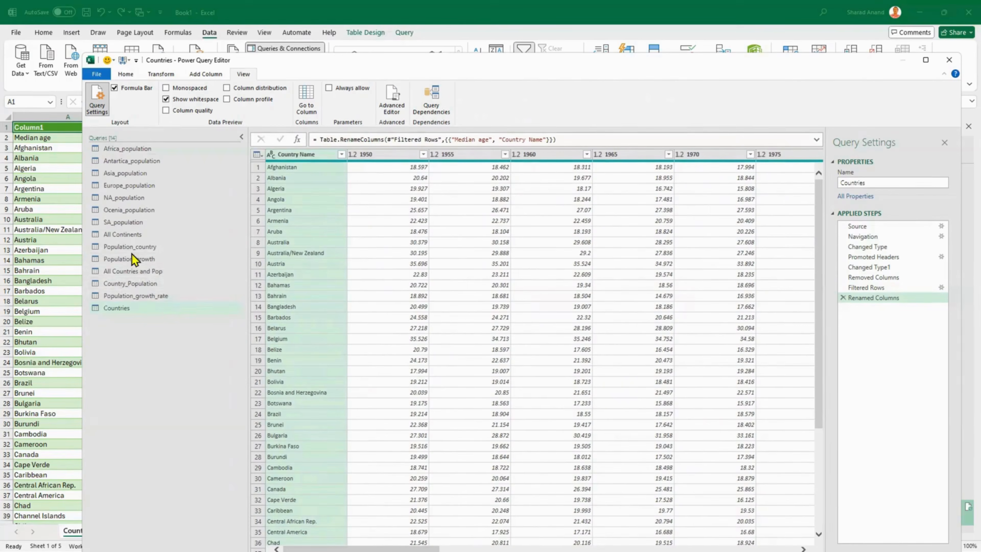
left_click(142, 296)
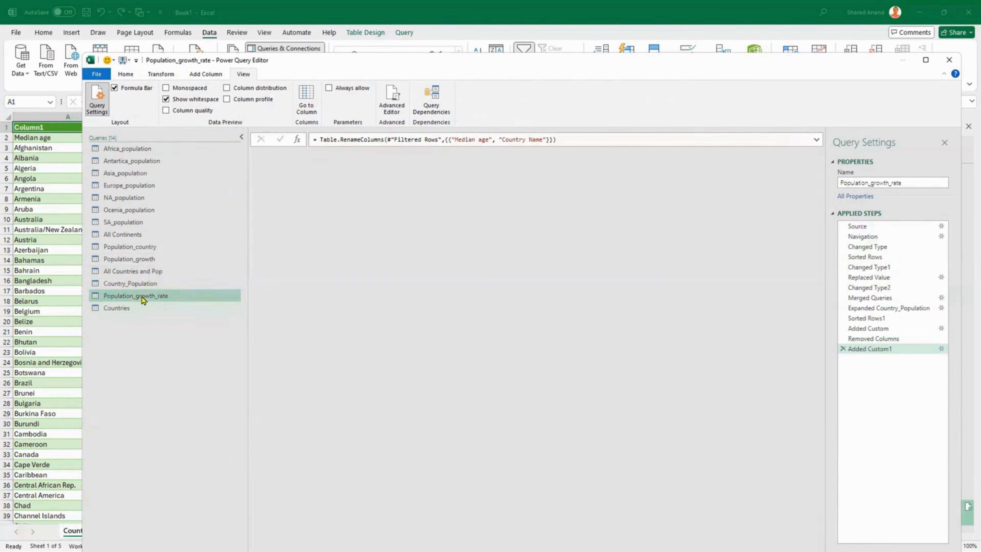
left_click(136, 272)
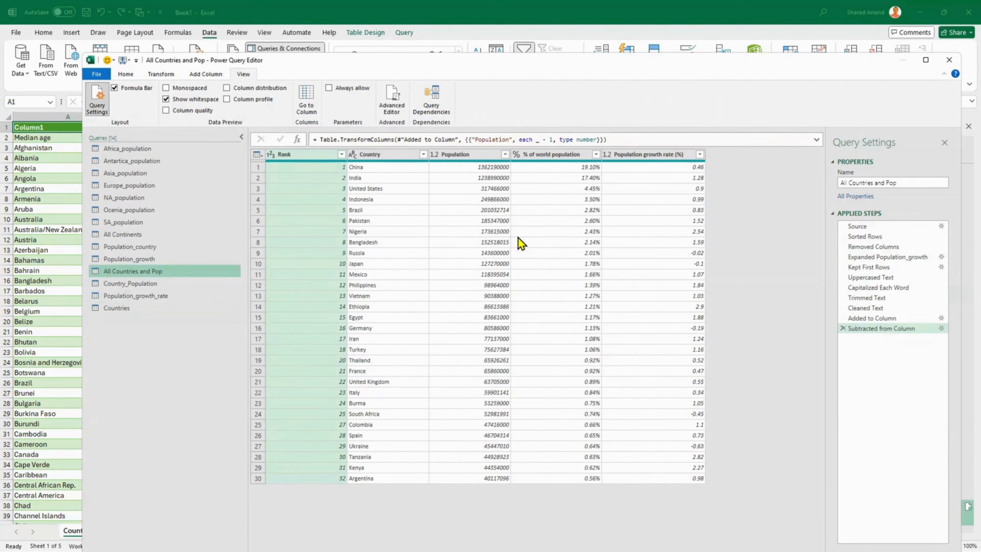
left_click(117, 308)
left_click_drag(427, 549, 705, 549)
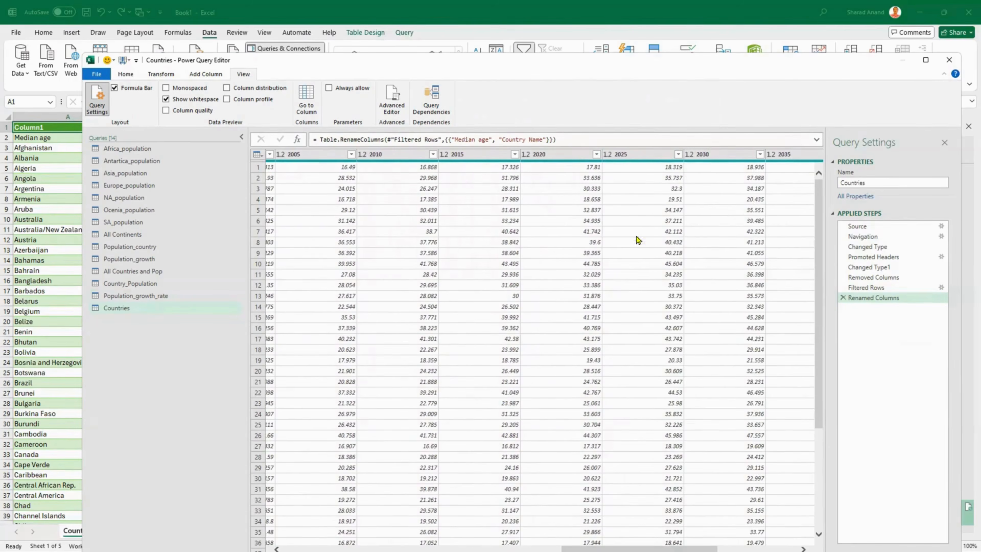
left_click(161, 300)
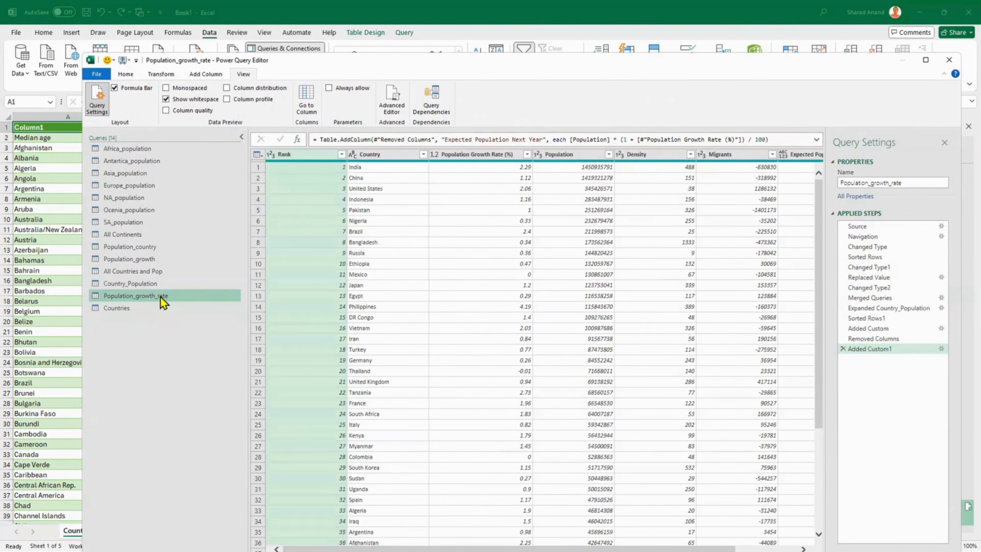
left_click(162, 285, "ctrl")
left_click(162, 272)
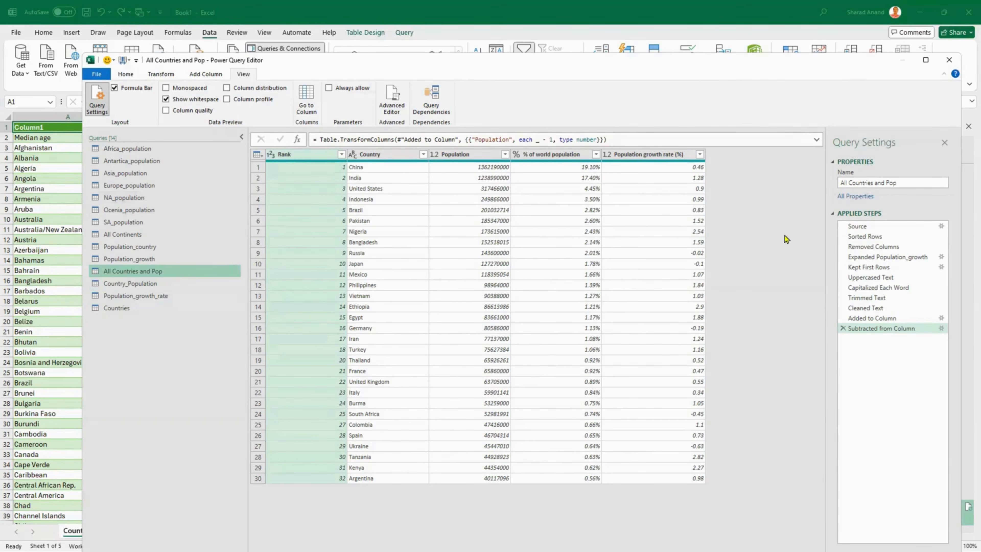
Step: Merge All Countries and Pop with Countries as a new query, matching Country to Country Name with a Left Outer join
left_click(135, 73)
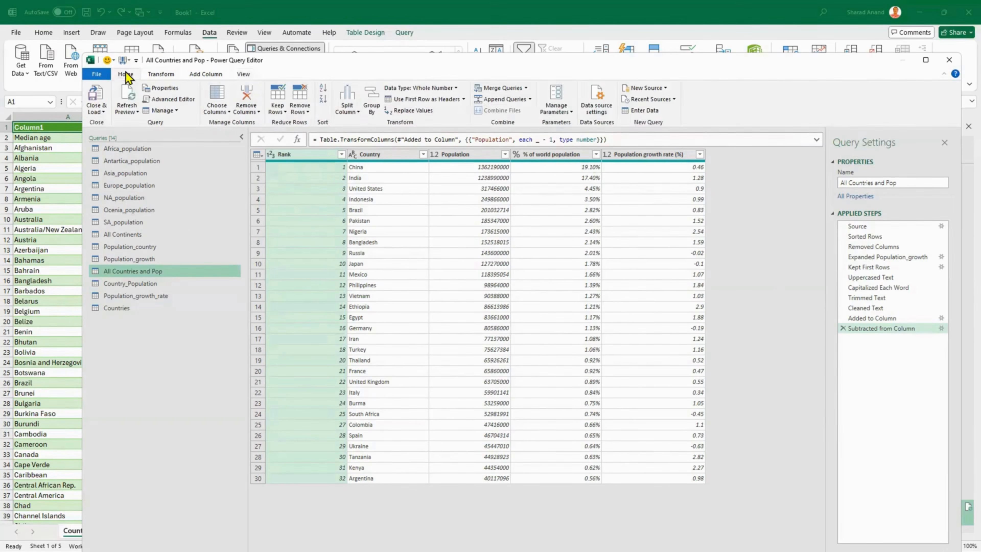
left_click(527, 88)
left_click(511, 113)
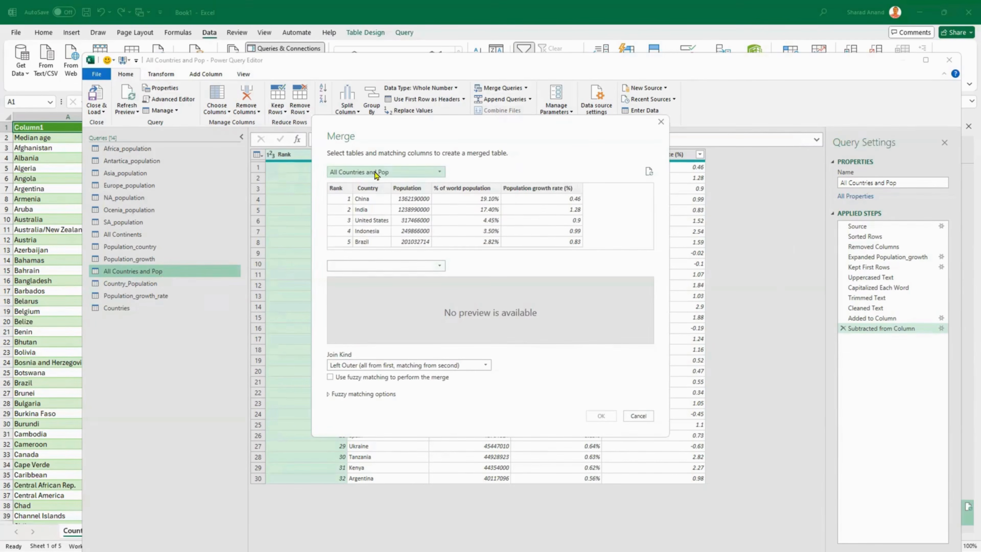
left_click(429, 267)
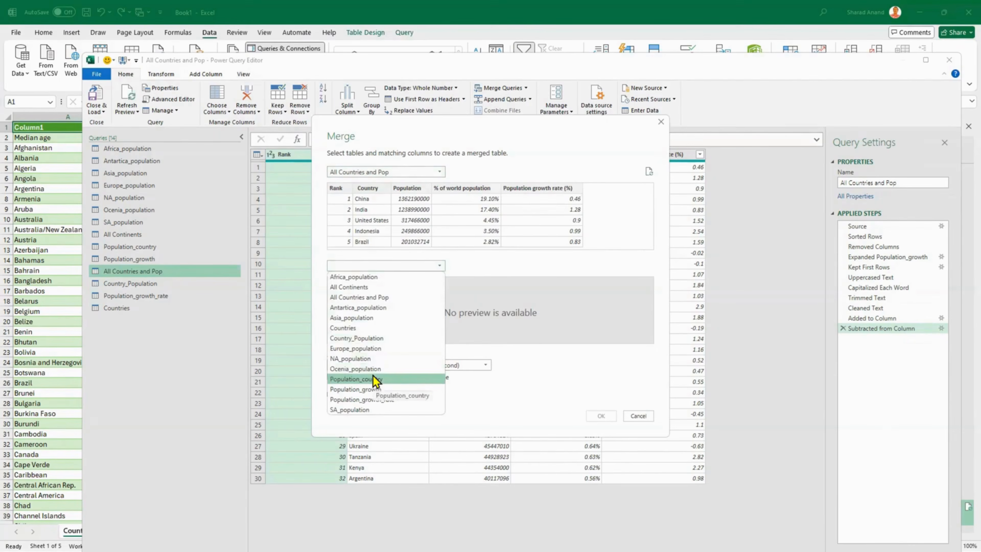
left_click(370, 327)
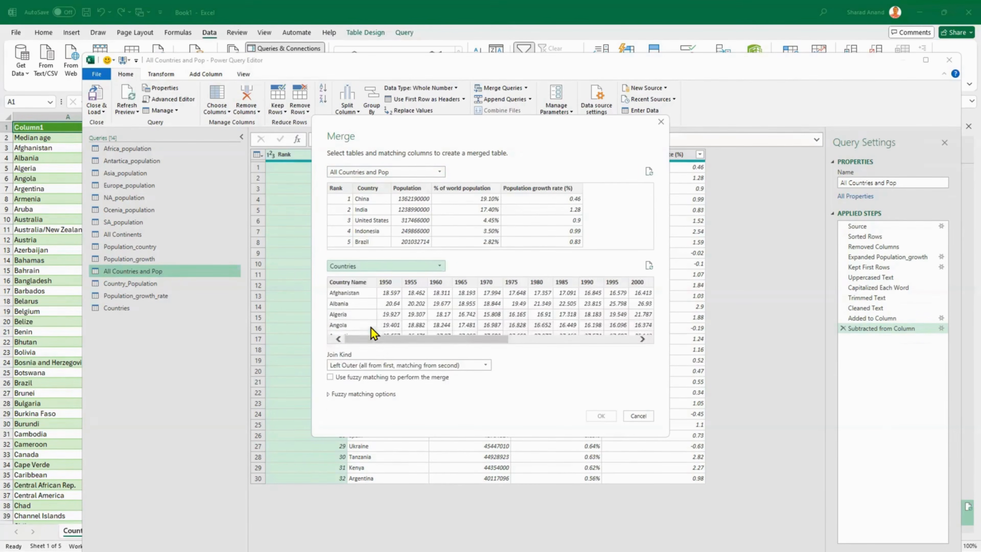
left_click(360, 283)
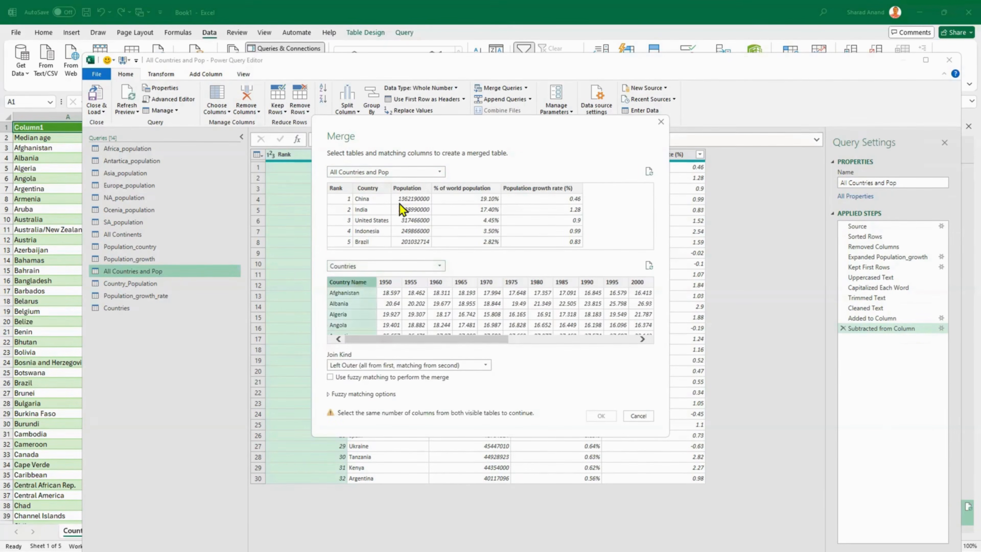
left_click(369, 189)
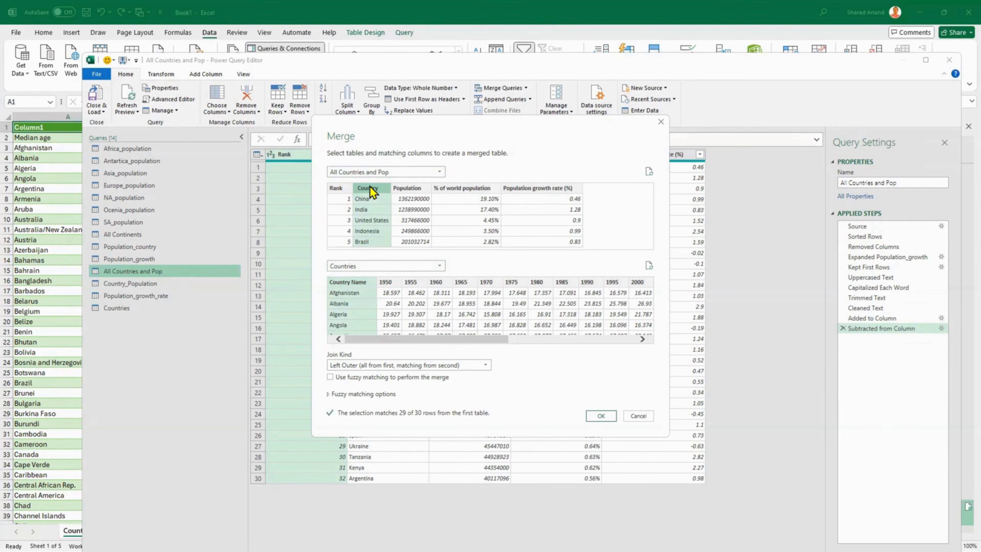
left_click(443, 366)
left_click(566, 360)
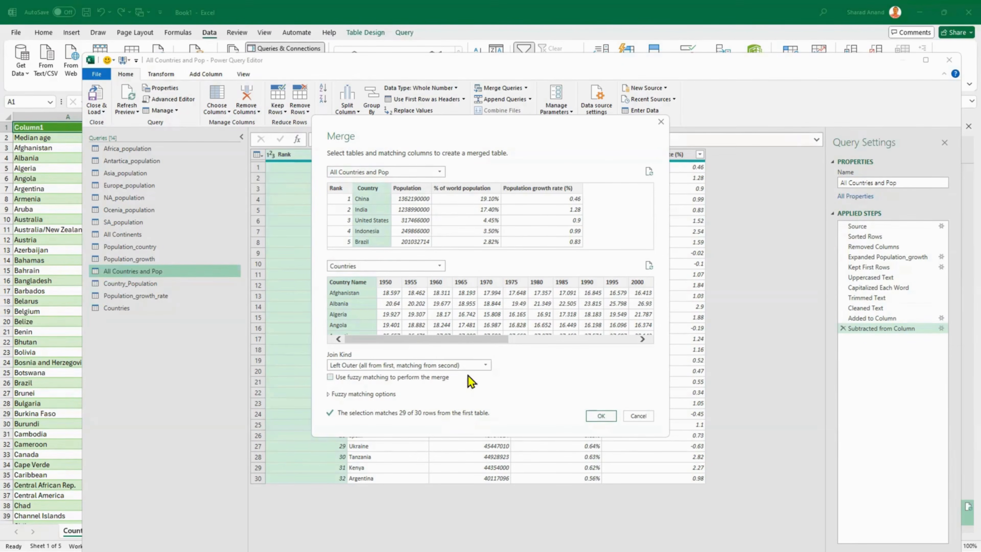
left_click(601, 415)
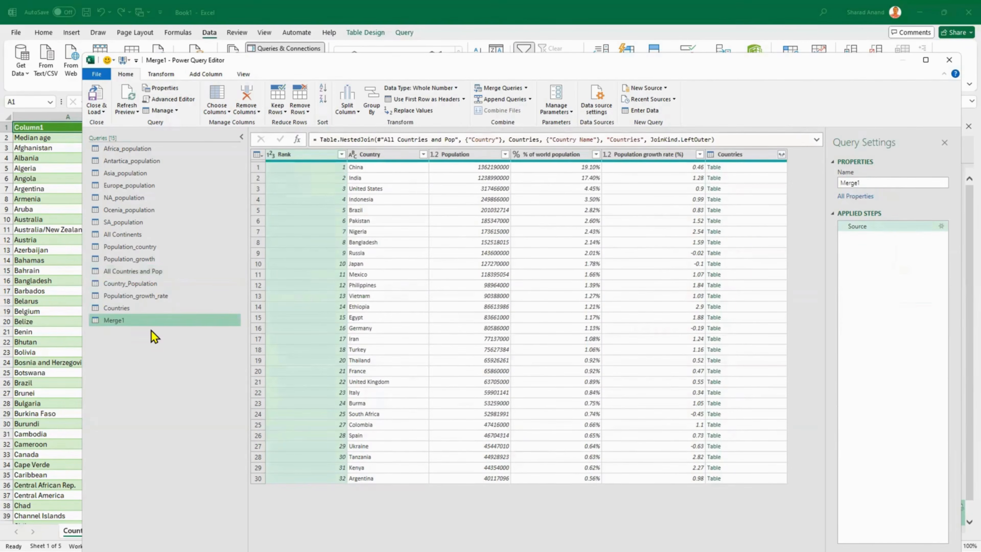
Step: Rename the new merged query as Left Outer
right_click(149, 327)
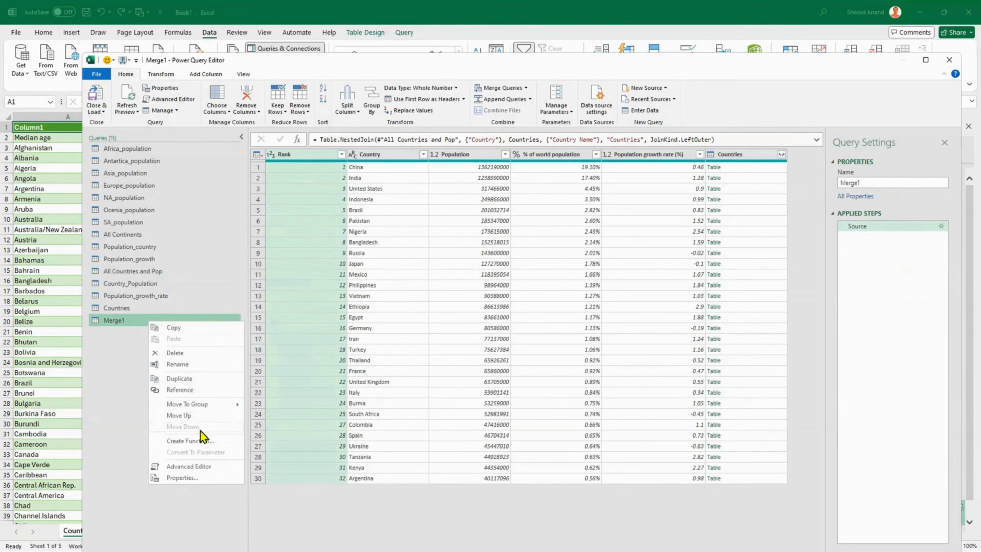
left_click(195, 366)
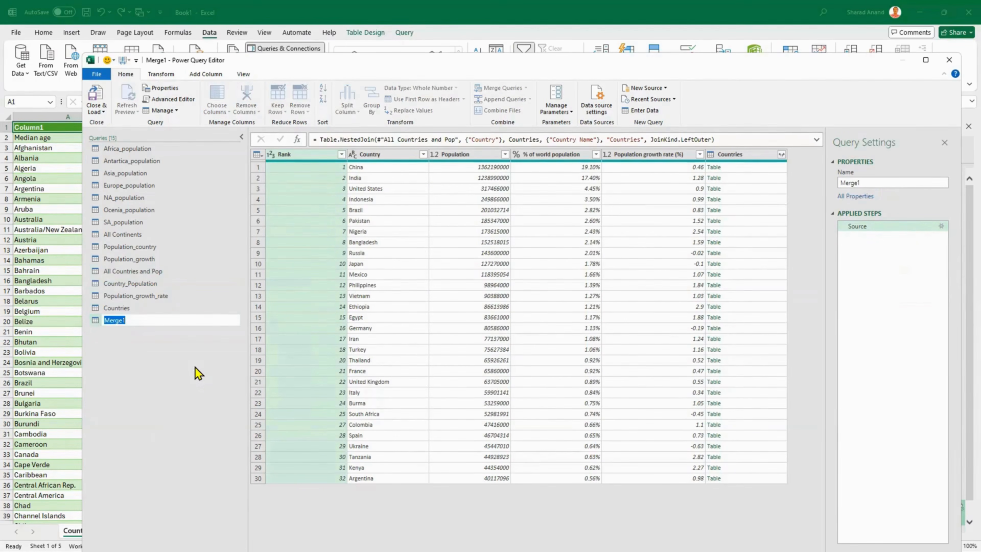
type("Left Outer")
key("Return")
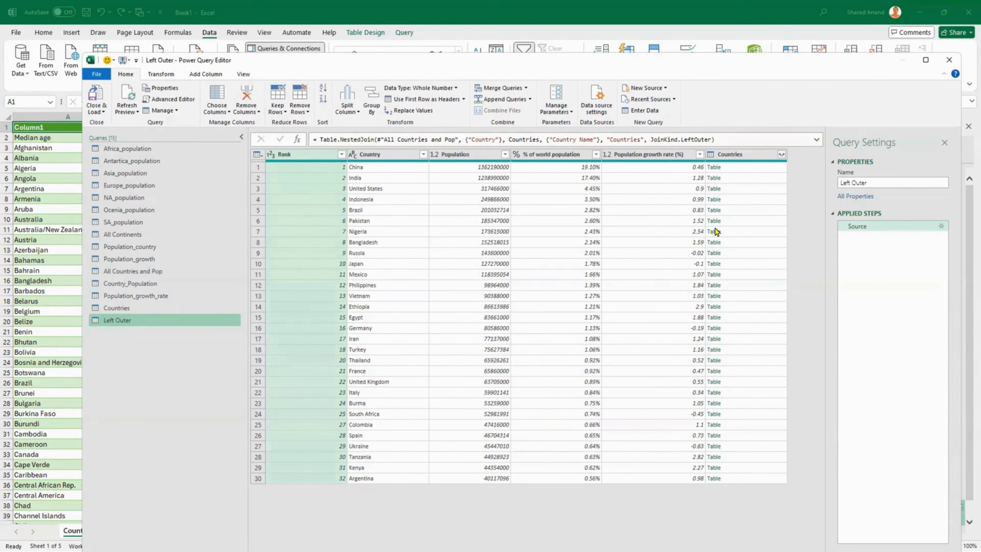
Step: Expand the Countries column of Left Outer to only the 2025 and 2030 columns, without the original column name as prefix
left_click(782, 157)
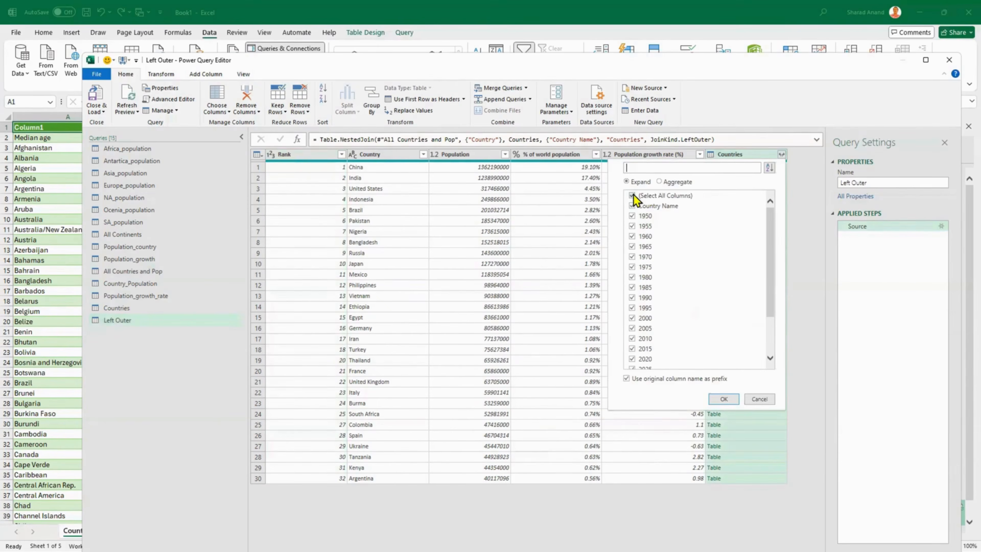
left_click(633, 196)
scroll(635, 336, "down", 1)
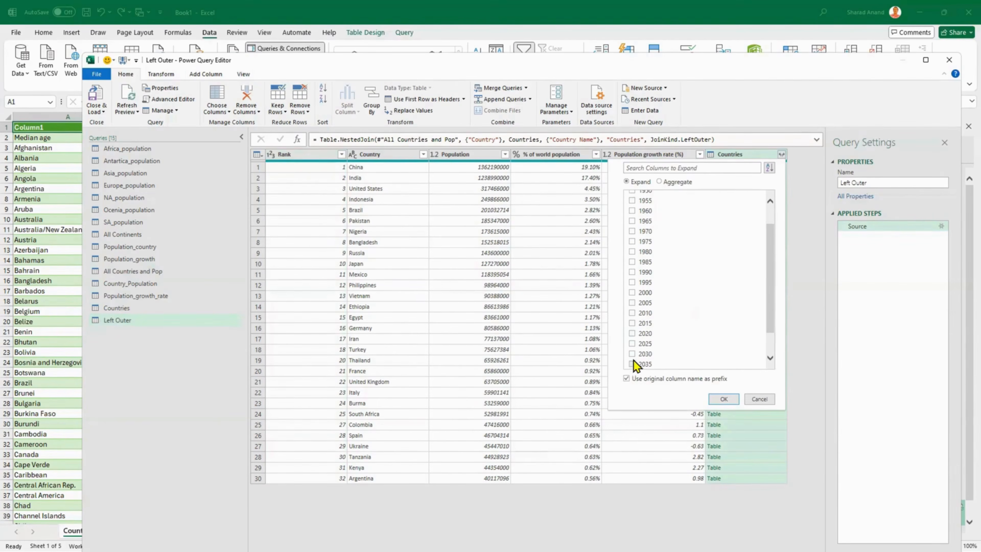
left_click(634, 343)
left_click(633, 354)
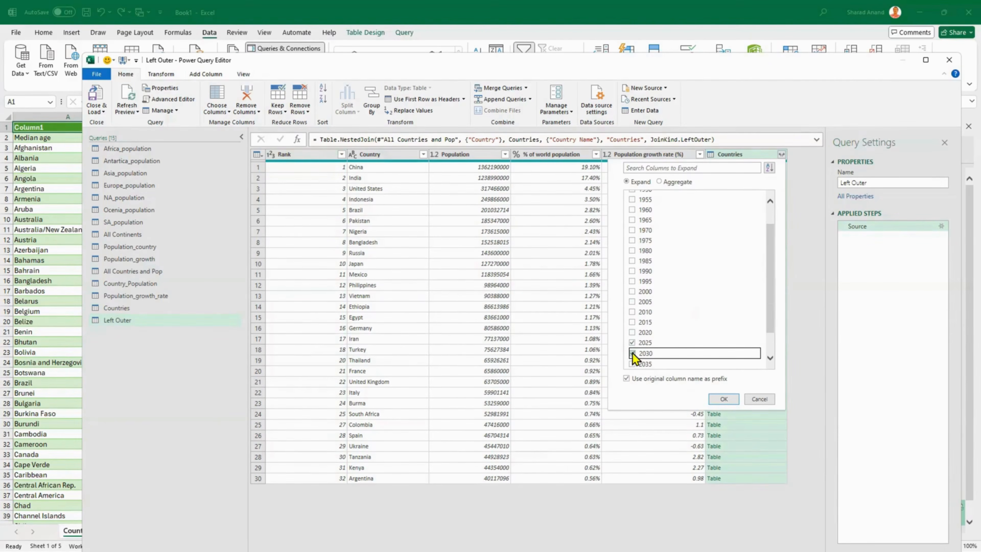
left_click(724, 399)
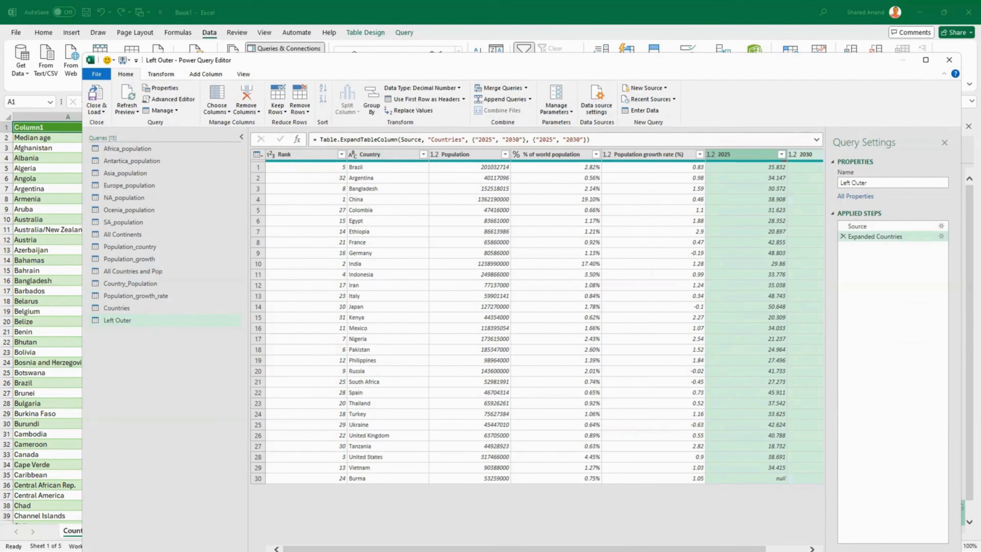
mouse_move(541, 549)
left_mouse_down()
mouse_move(588, 549)
mouse_move(529, 549)
left_mouse_up()
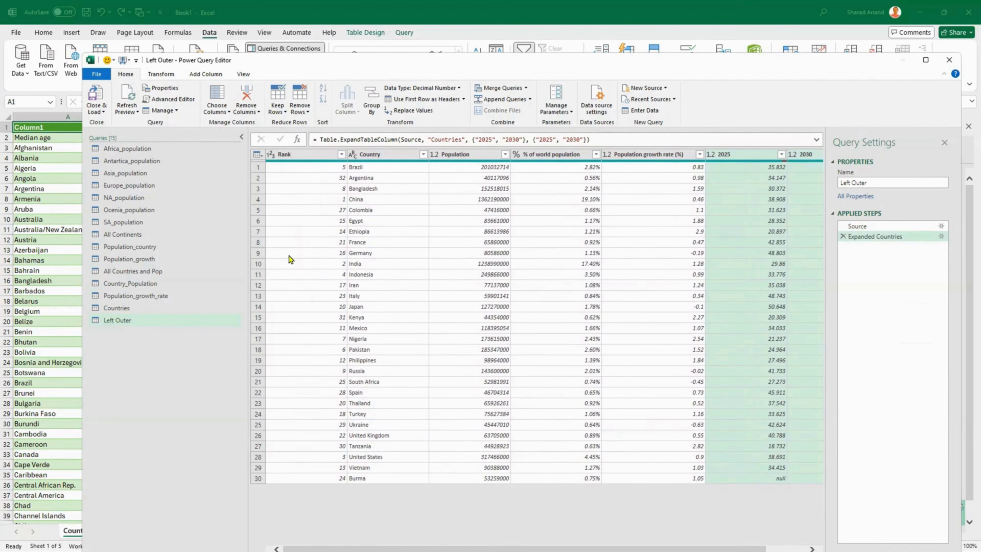
Step: Merge Left Outer with Countries as a new query, matching Country to Country Name with a Right Outer join
left_click(527, 88)
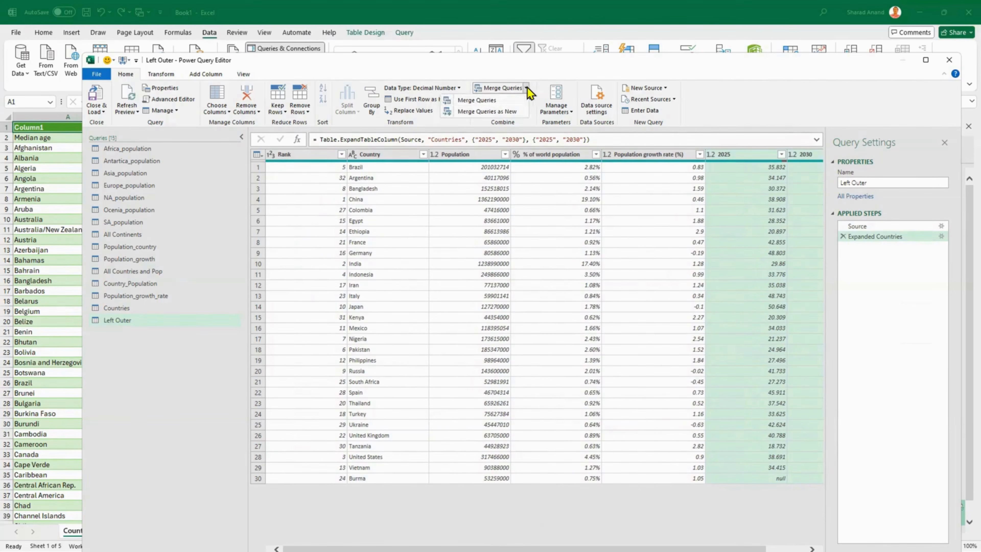
left_click(511, 112)
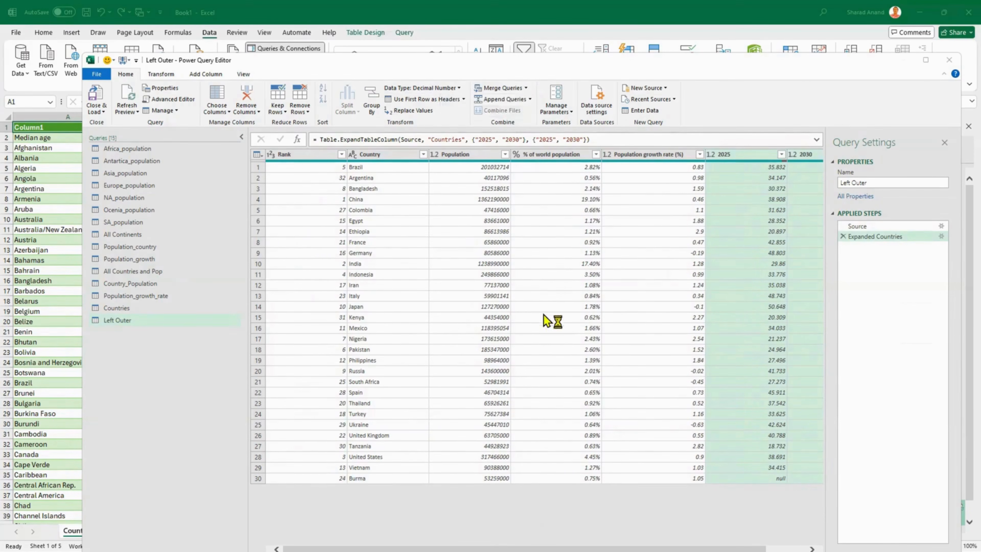
left_click(409, 266)
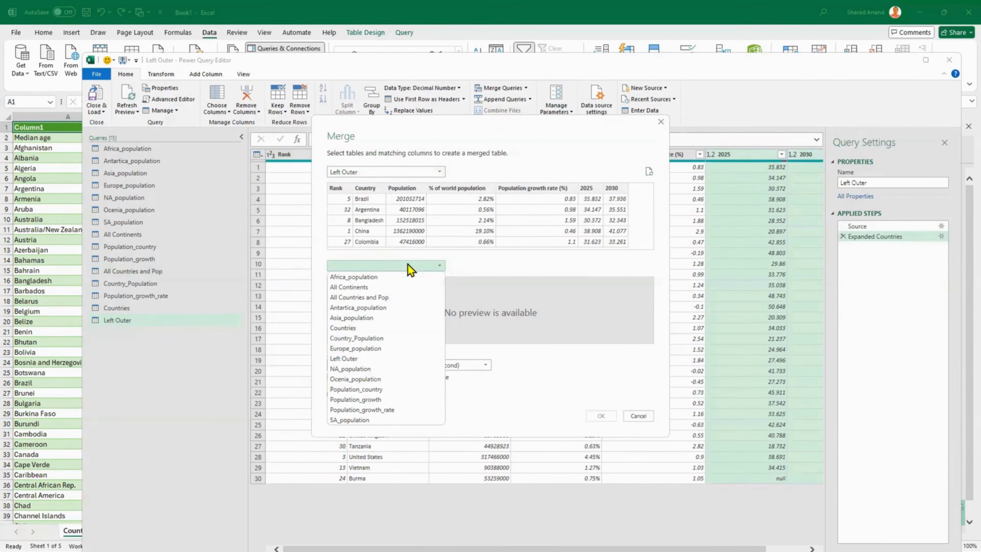
left_click(390, 330)
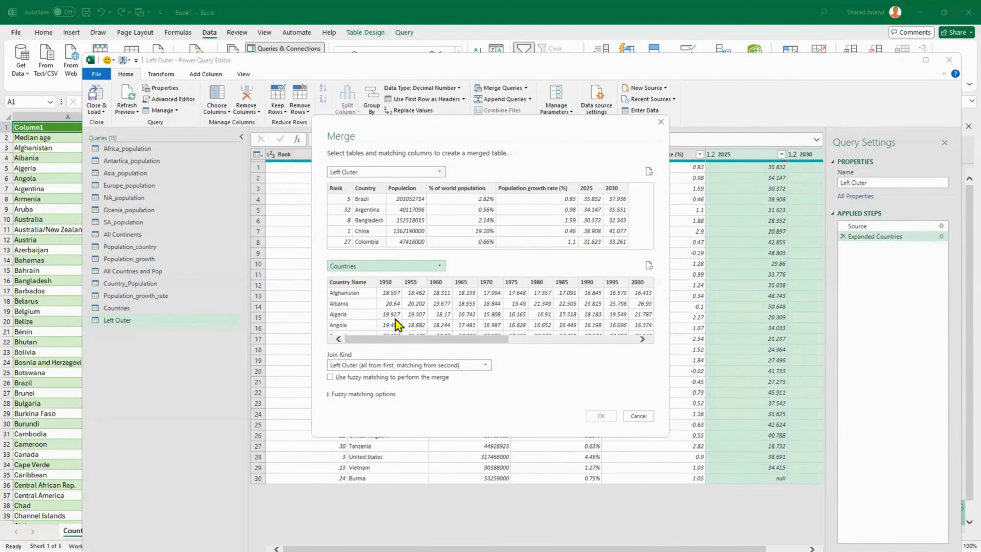
left_click(378, 189)
left_click(360, 285)
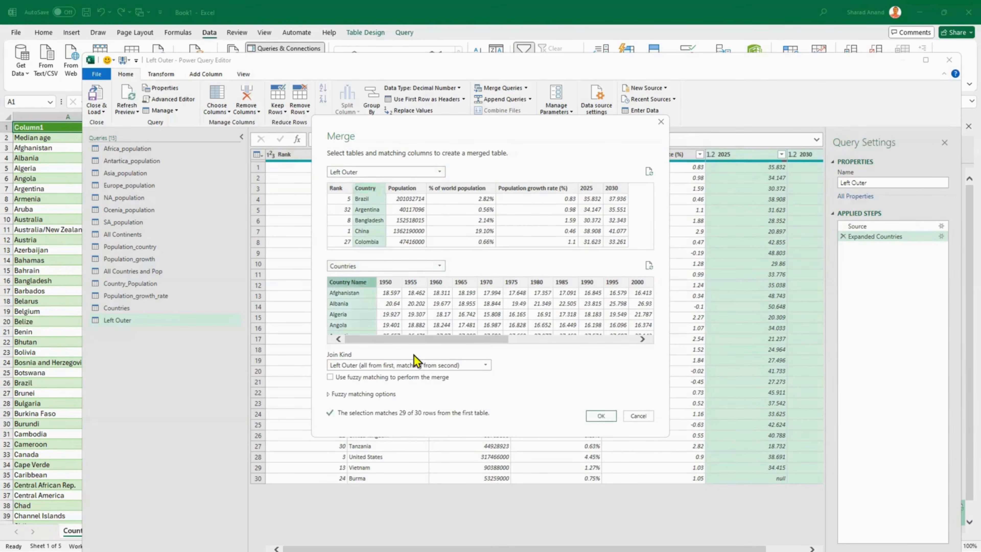
left_click(441, 365)
left_click(428, 387)
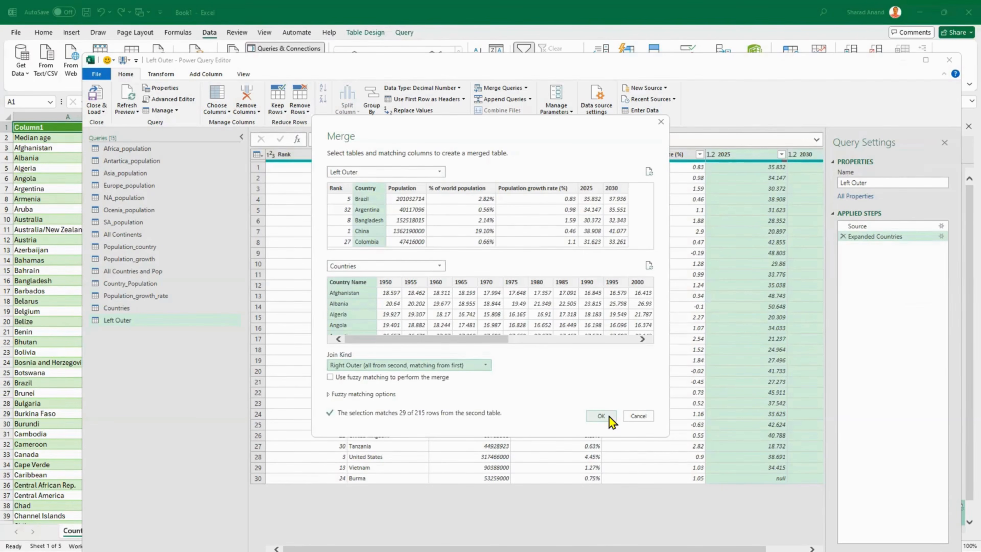
left_click(608, 416)
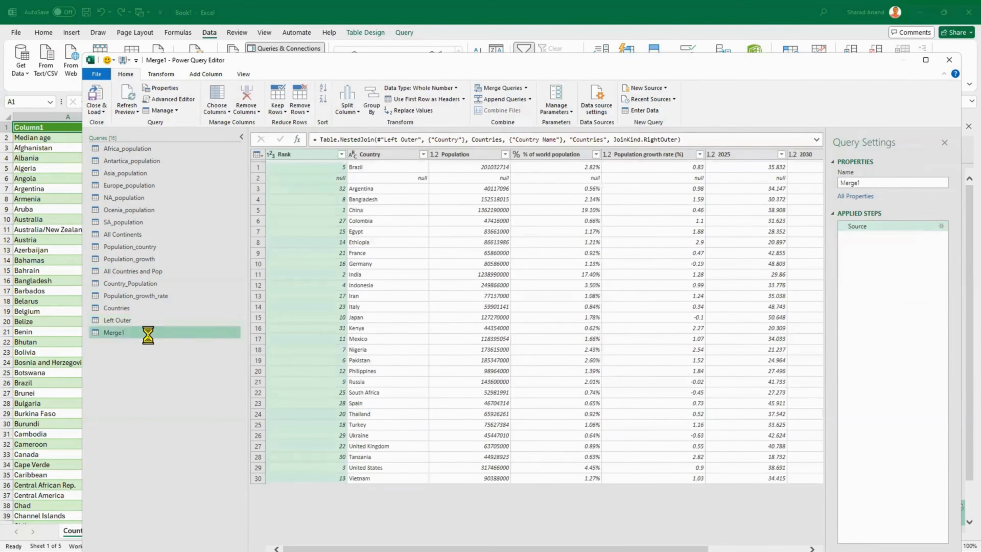
Step: Rename the new right outer merge query as Right
right_click(148, 334)
left_click(186, 378)
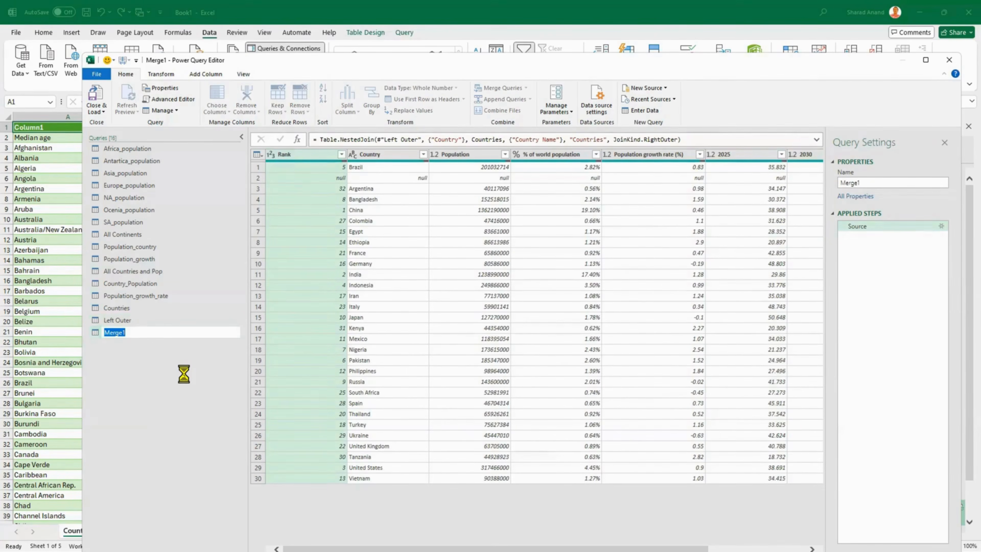
type("Re")
type("ght")
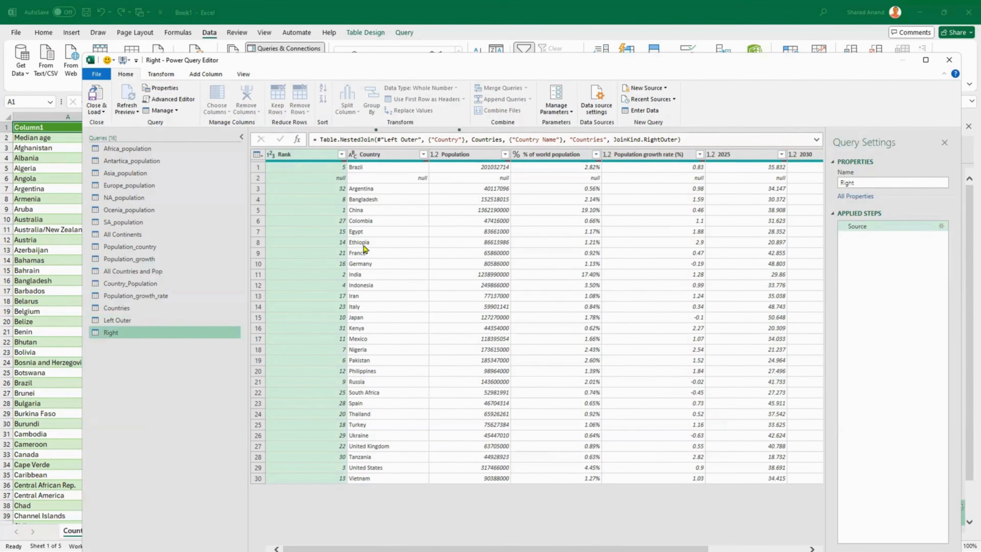
left_click(525, 88)
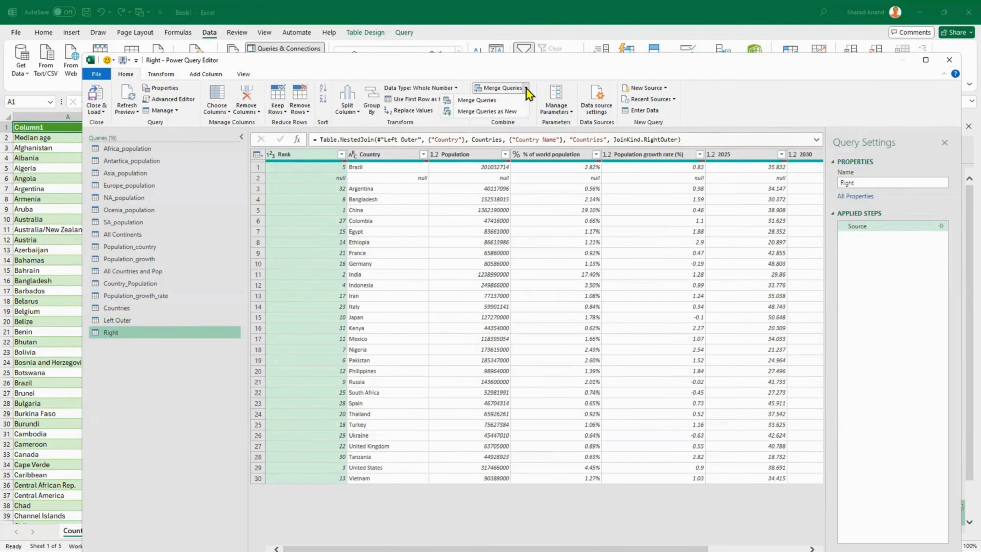
left_click(520, 116)
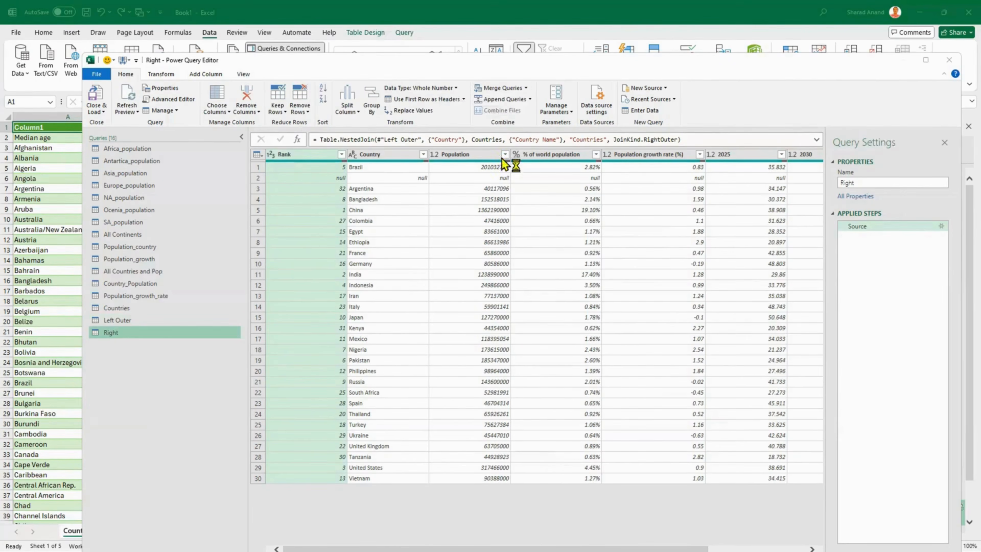
left_click(431, 365)
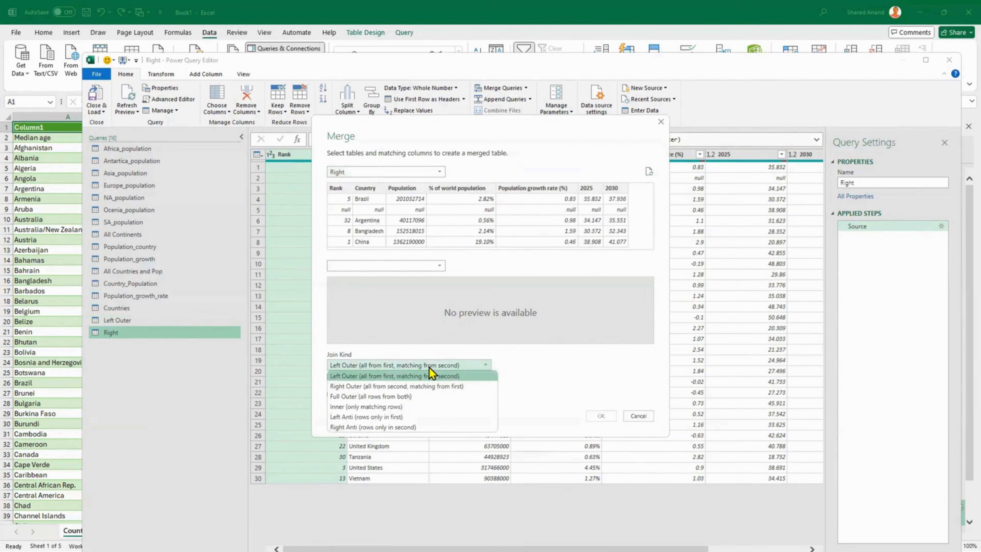
left_click(642, 417)
Step: Extend the name of the Right query to Right Outer
right_click(133, 335)
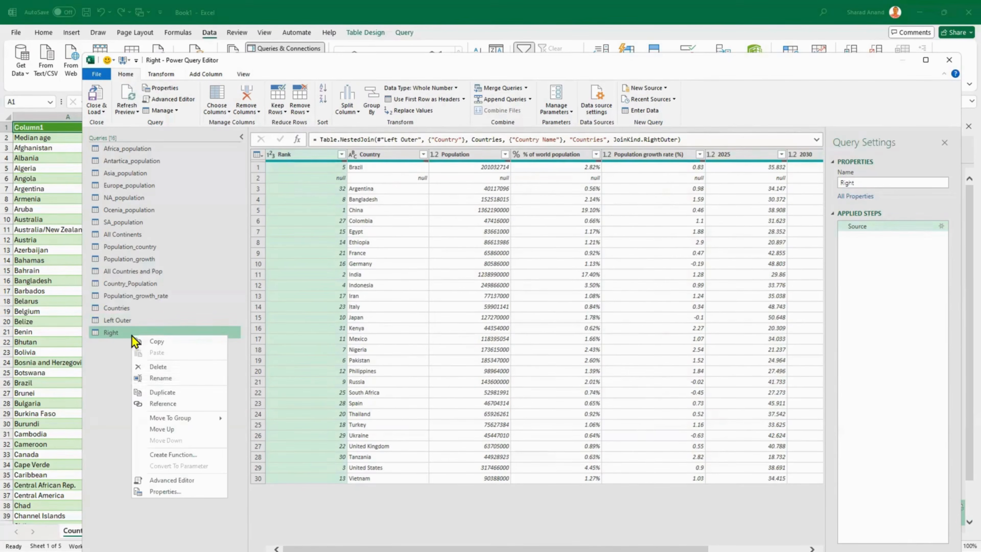
left_click(169, 379)
left_click(157, 333)
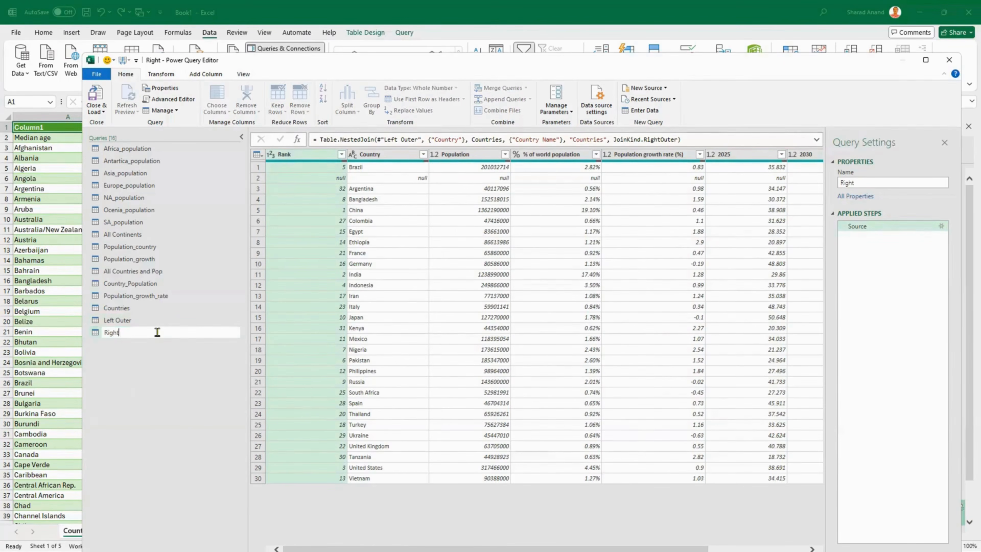
type("outer==")
key("BackSpace")
key("BackSpace")
key("BackSpace")
key("BackSpace")
key("BackSpace")
key("BackSpace")
key("BackSpace")
type("Outer")
key("Return")
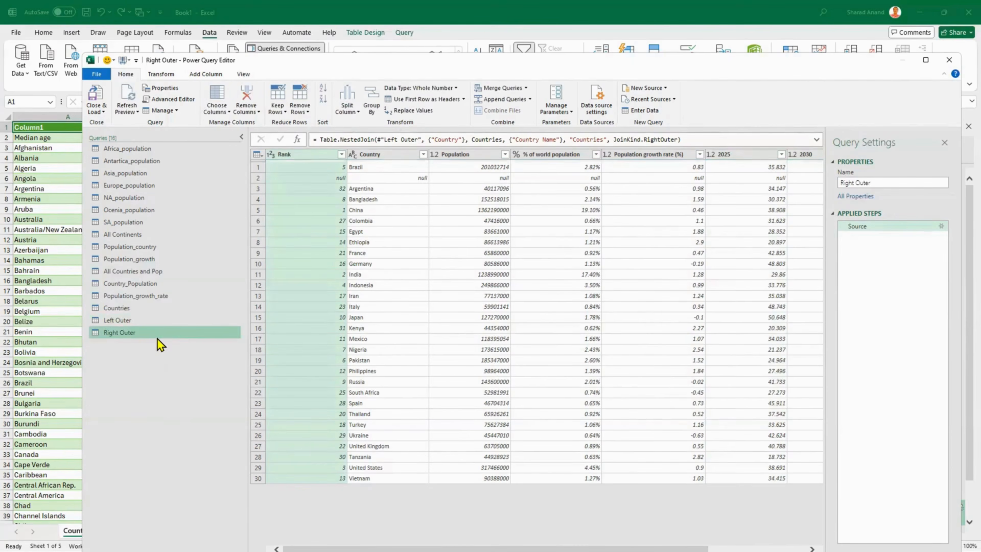
Step: Sort the Left Outer query by Rank in ascending order
left_click(152, 321)
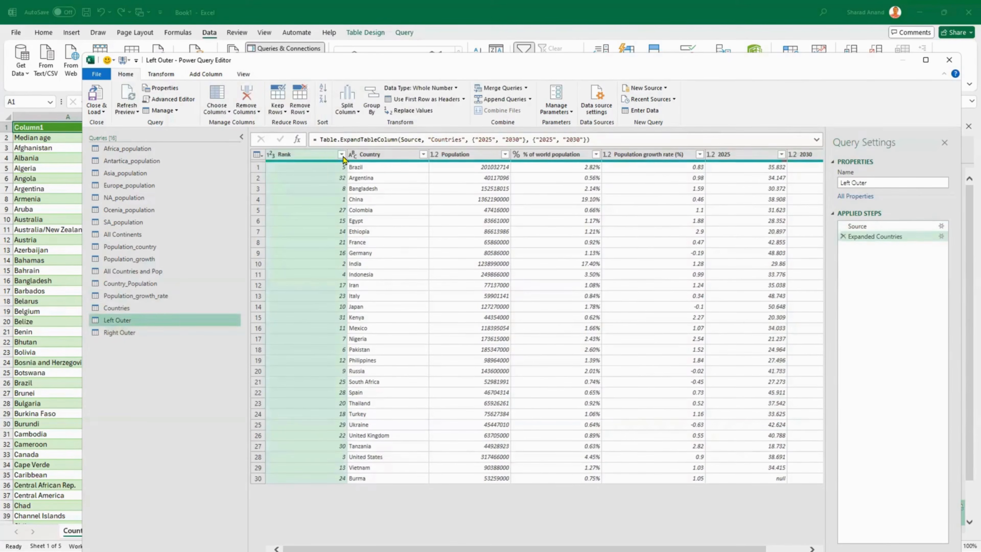
left_click(341, 154)
left_click(307, 167)
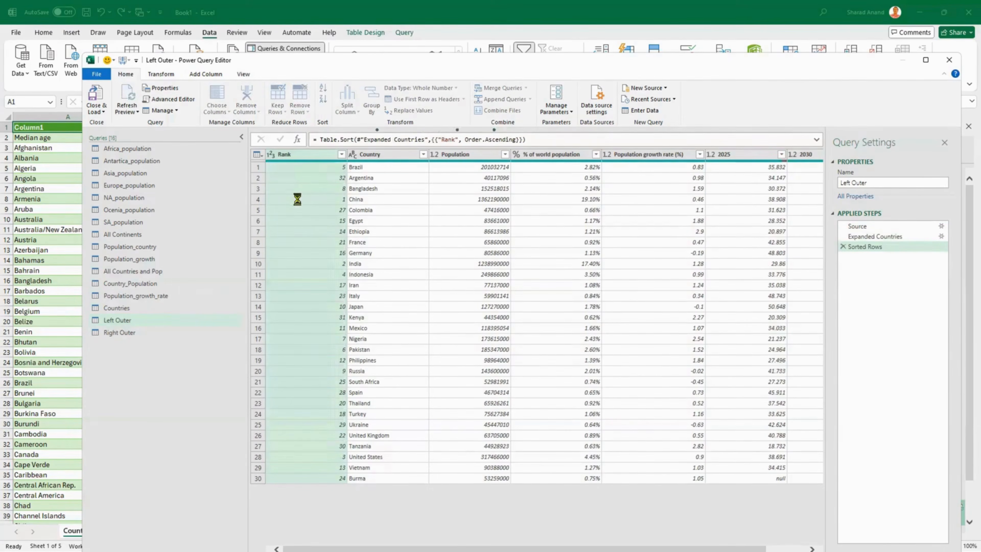
Step: Sort the Right Outer query by Rank in ascending order
left_click(158, 333)
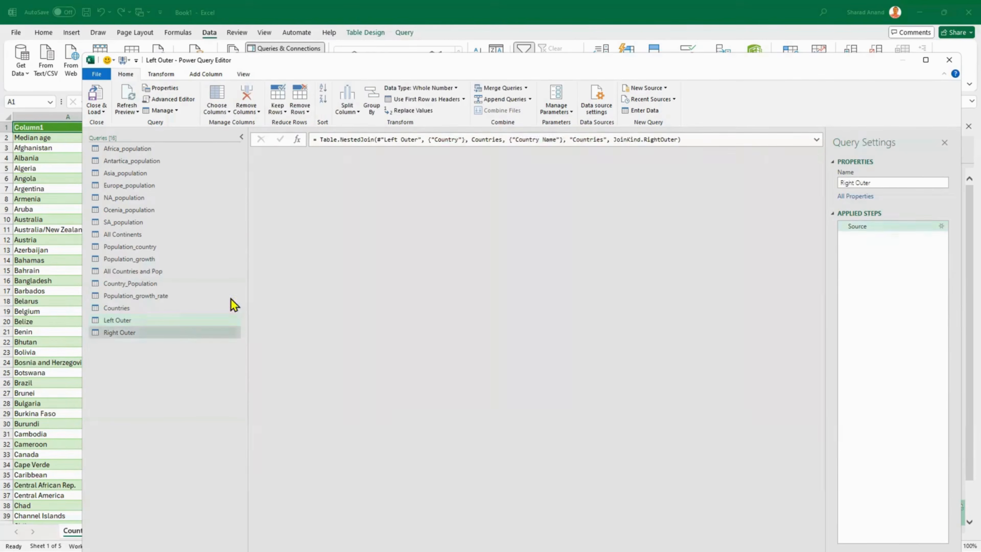
left_click(342, 154)
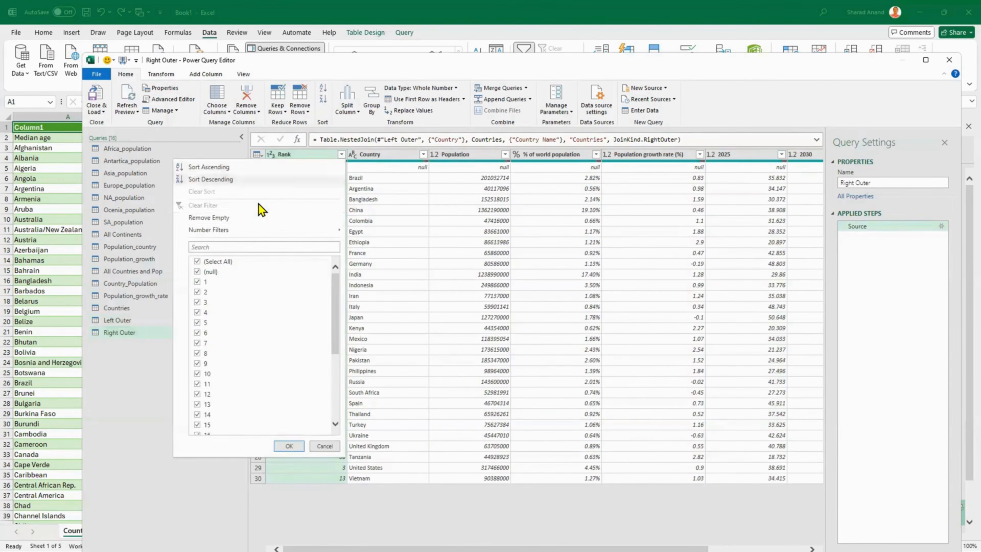
left_click(232, 167)
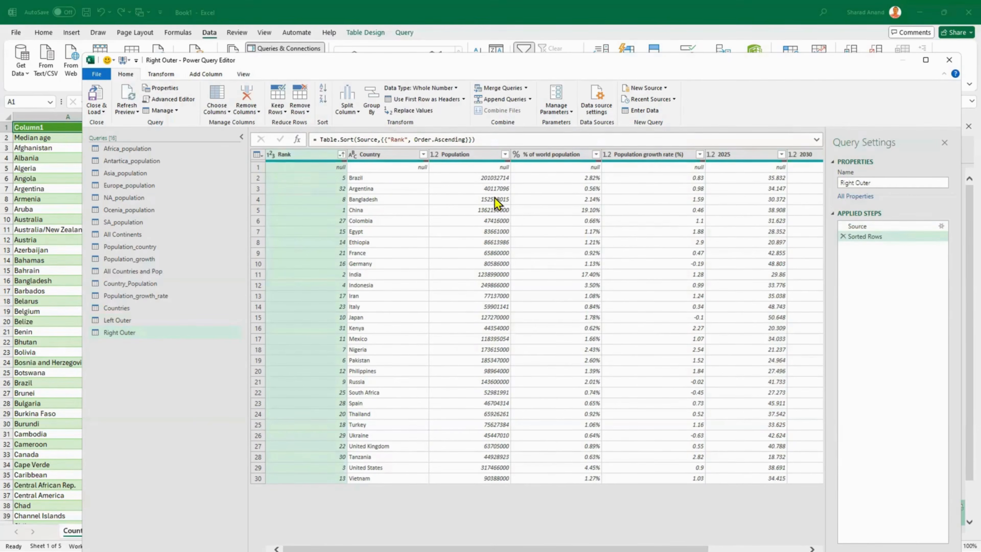
Step: Try Remove Top Rows on the Right Outer query, and delete the resulting applied step
left_click(304, 112)
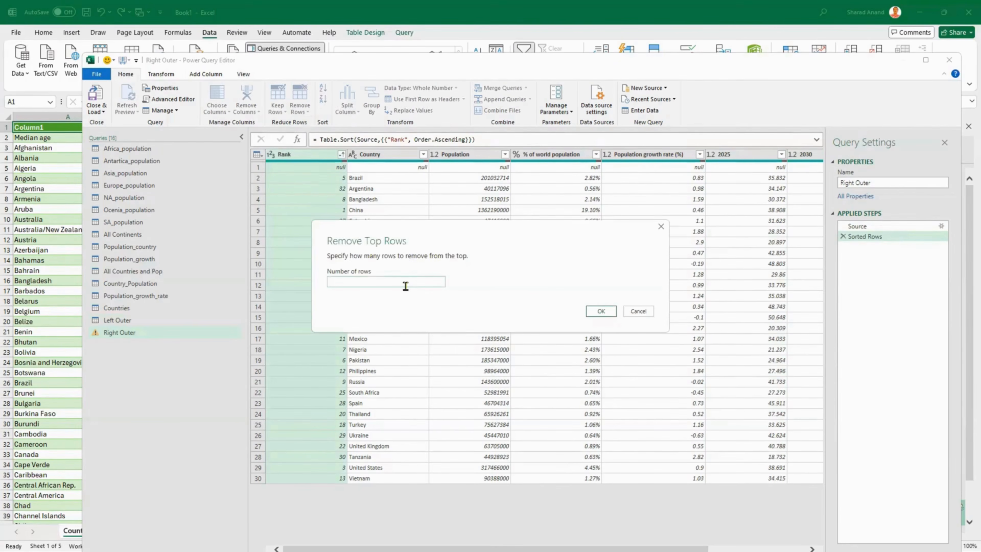
left_click(601, 311)
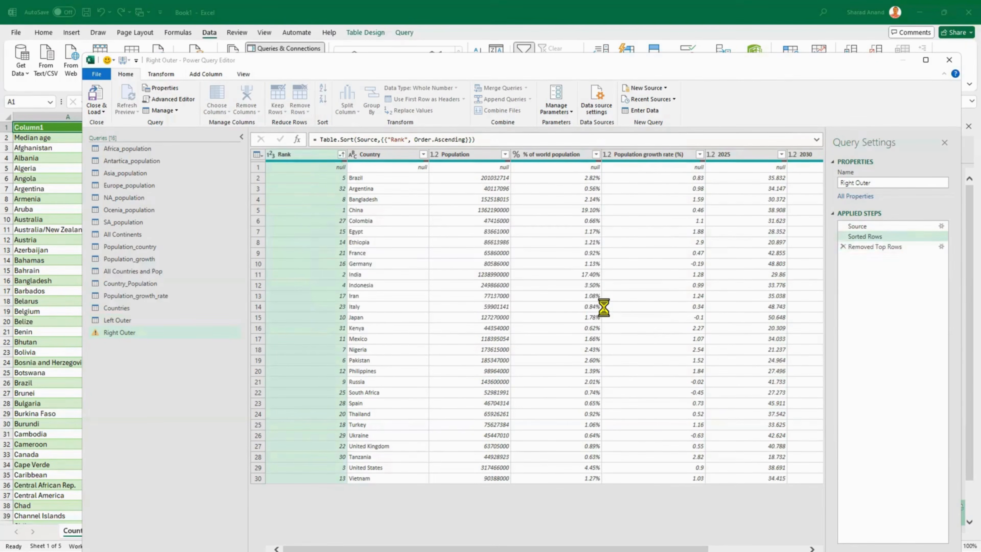
left_click(843, 246)
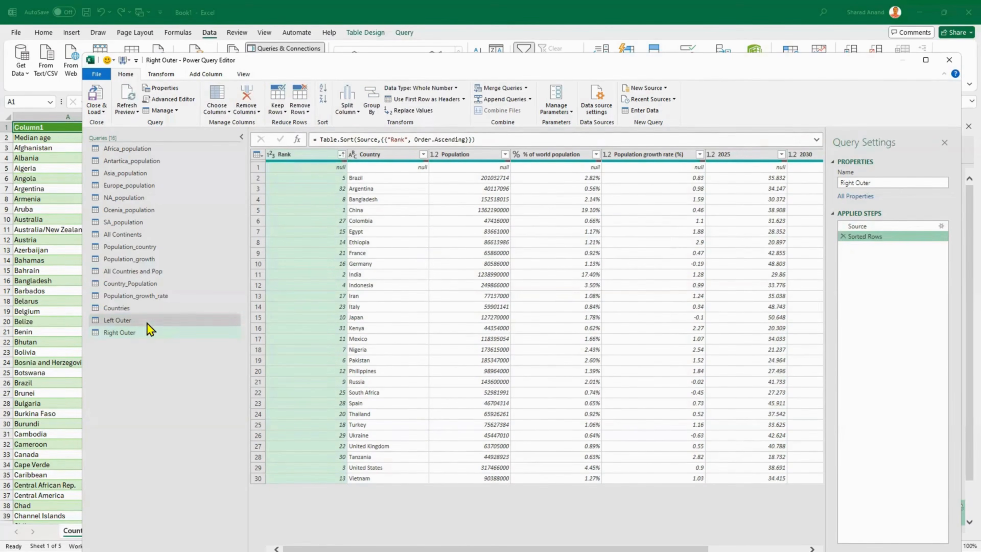
Step: Compare Right Outer with Left Outer, reapply the ascending Rank sort to Right Outer and inspect its first row
left_click(147, 323)
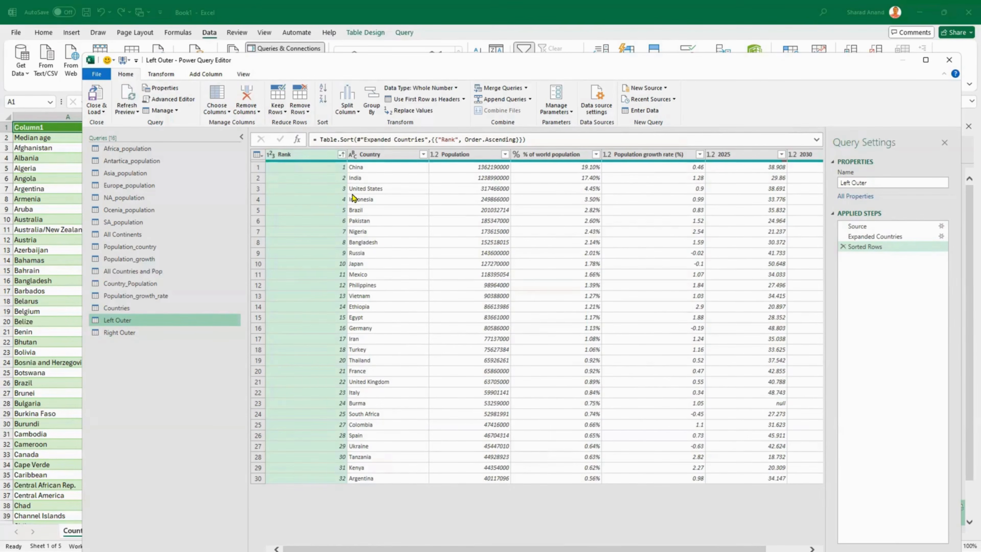
left_click(144, 333)
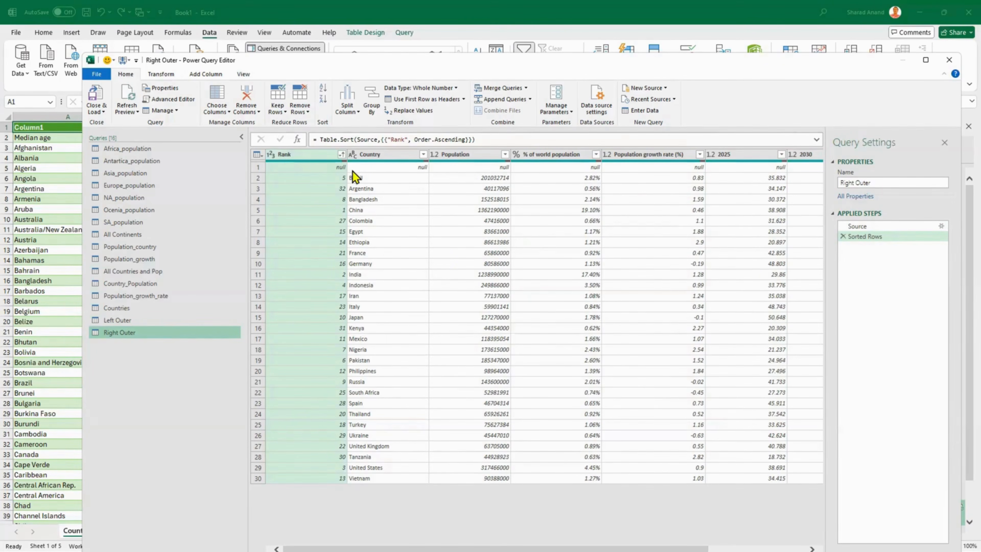
left_click(341, 155)
left_click(311, 169)
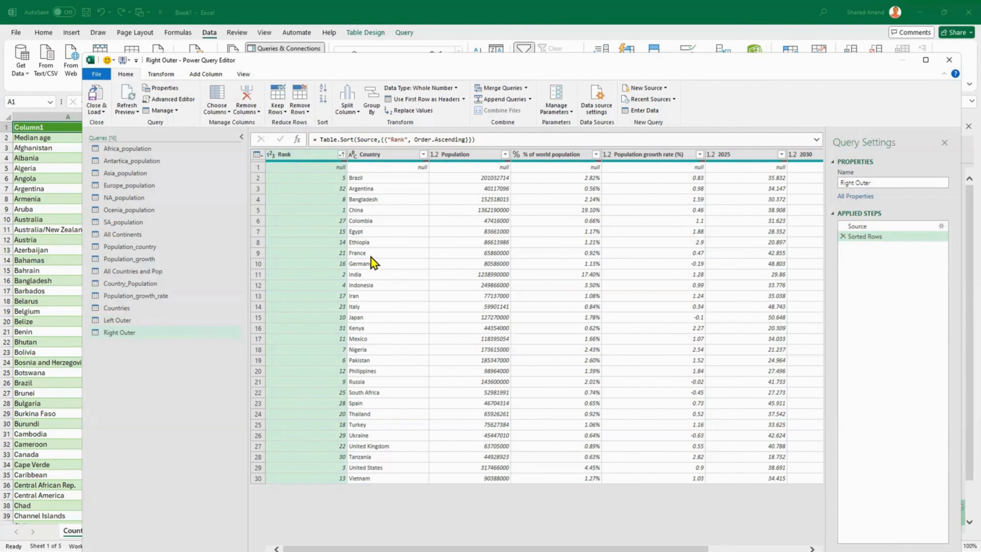
left_click(259, 168)
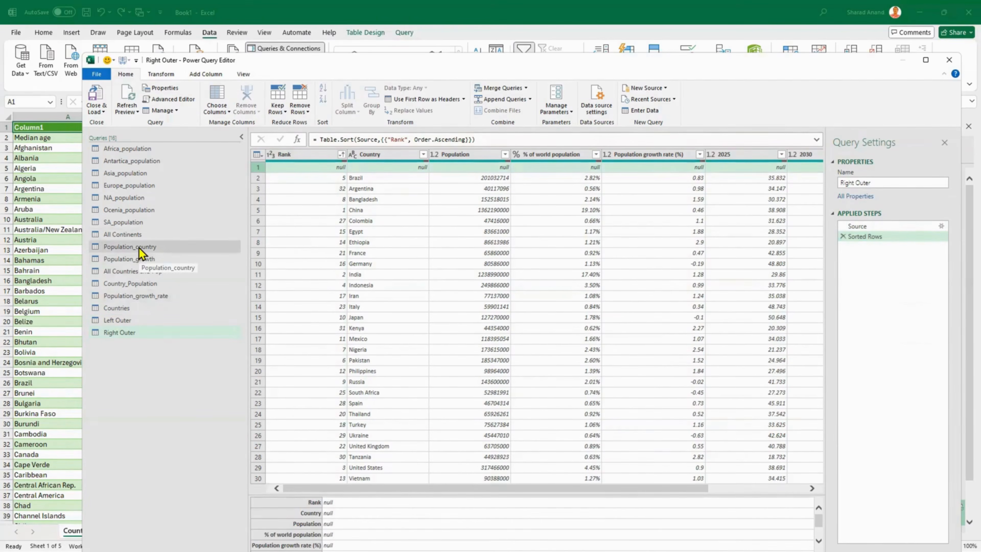
Step: Examine the country rows of the Countries query and compare them with the All Countries and Pop query
left_click(135, 309)
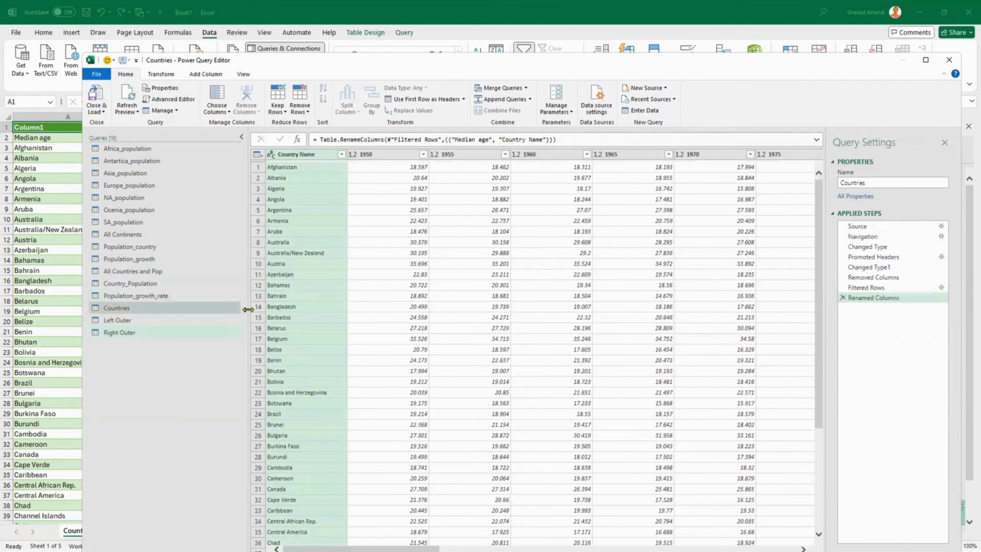
left_click_drag(818, 365, 807, 486)
scroll(514, 394, "down", 8)
scroll(511, 400, "down", 20)
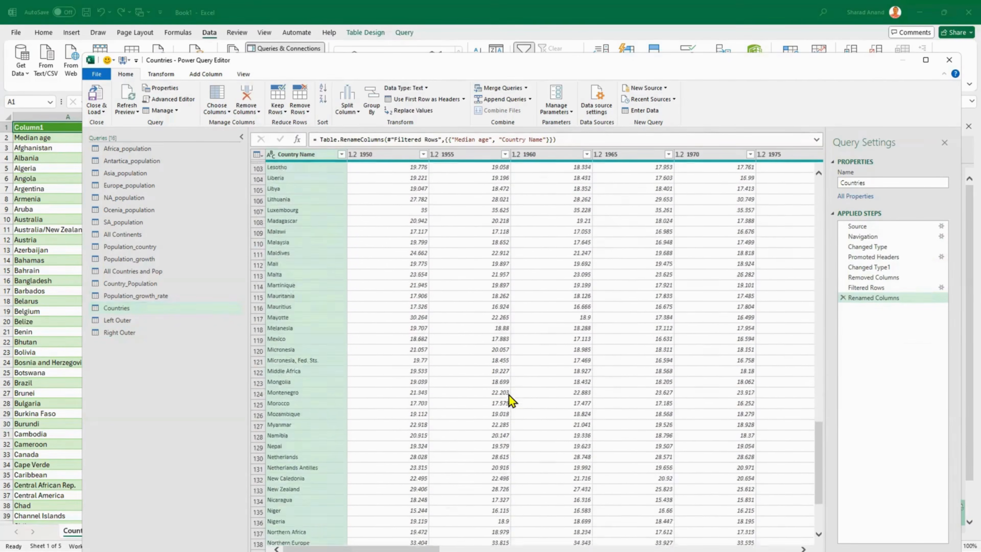
scroll(511, 403, "down", 12)
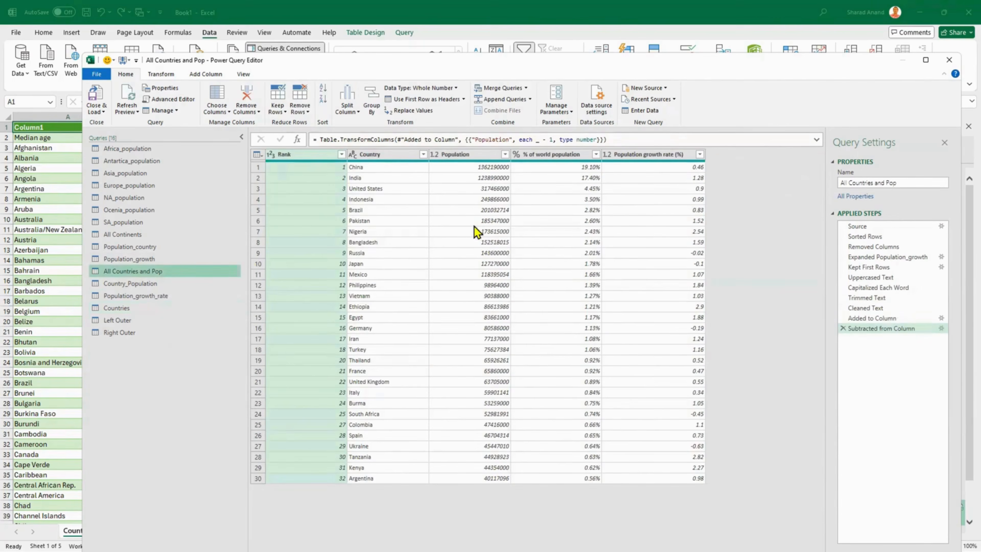
Step: Remove the top 1 row from the Right Outer query and sort the remaining rows by Rank in ascending order
left_click(109, 334)
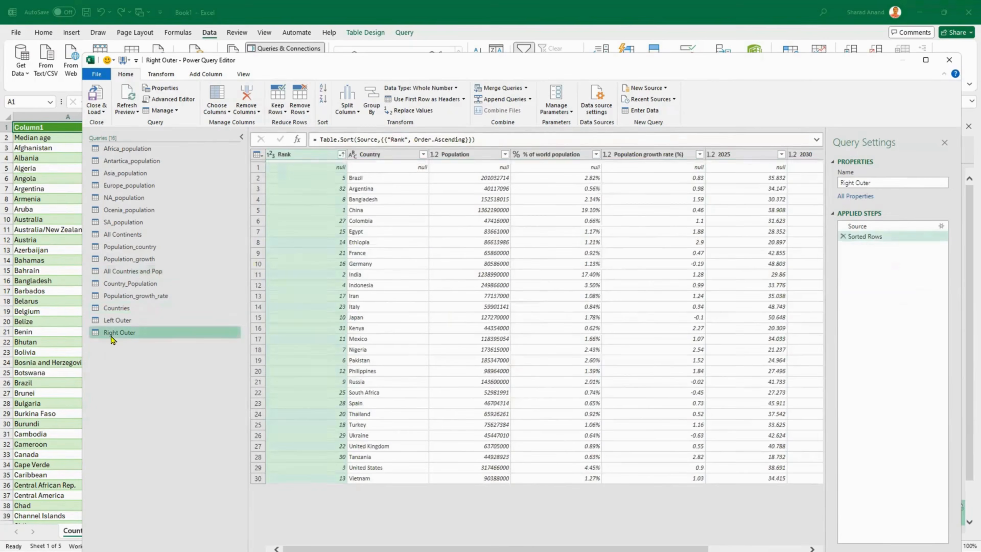
left_click(300, 110)
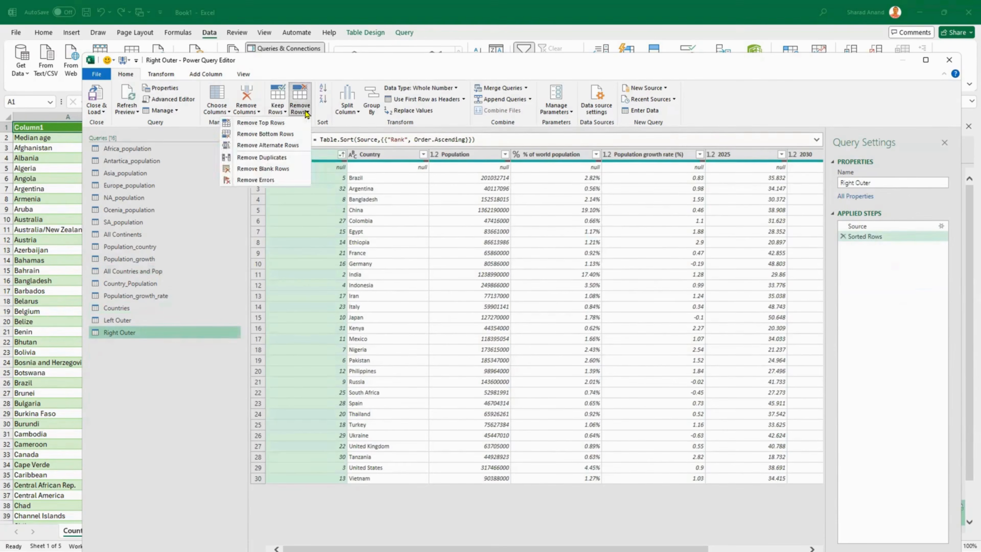
left_click(286, 122)
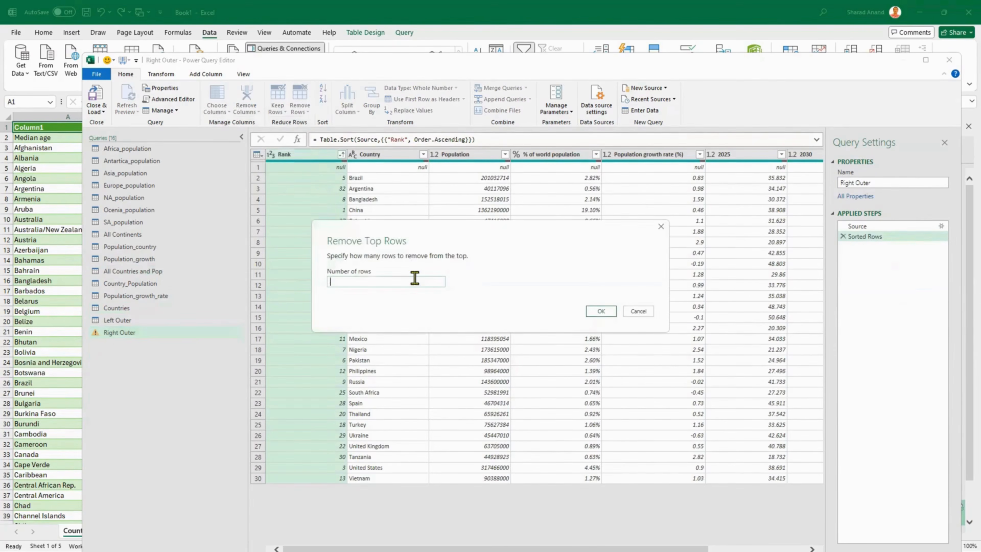
type("1")
left_click(601, 311)
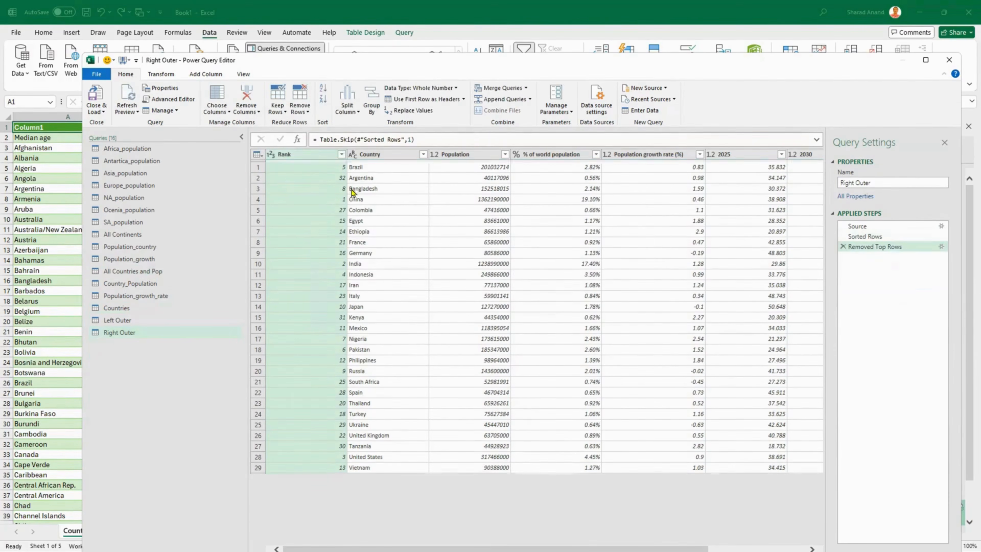
left_click(341, 154)
left_click(313, 168)
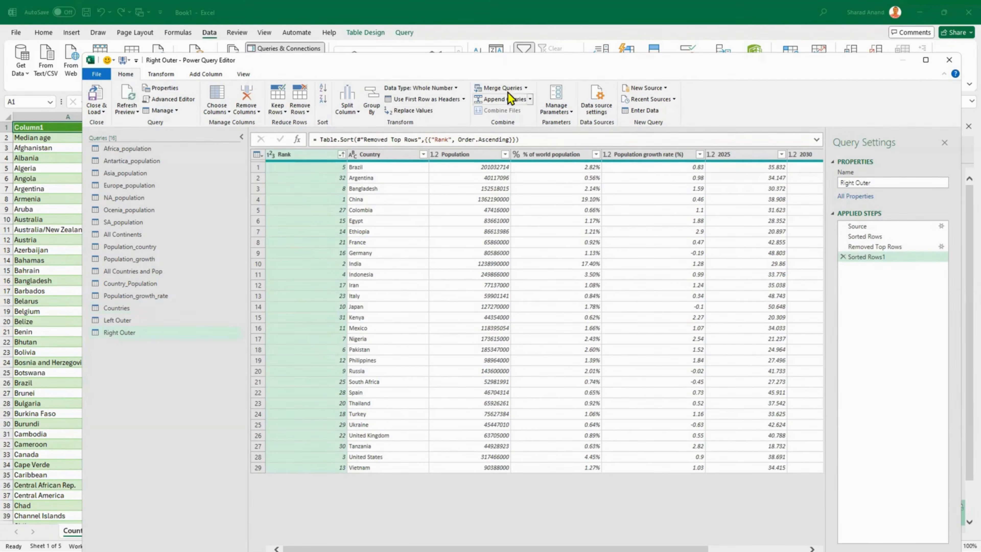
left_click(526, 88)
left_click(514, 111)
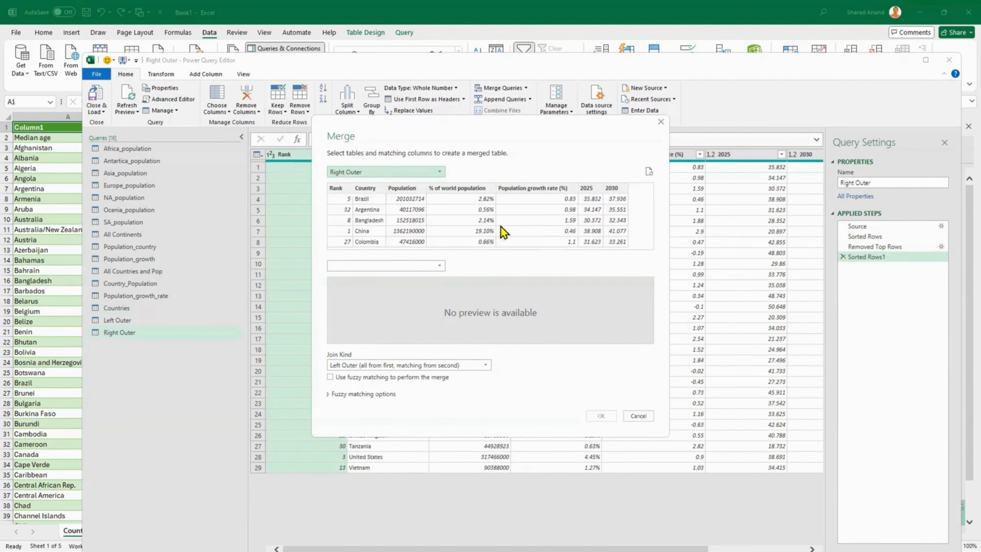
left_click(375, 172)
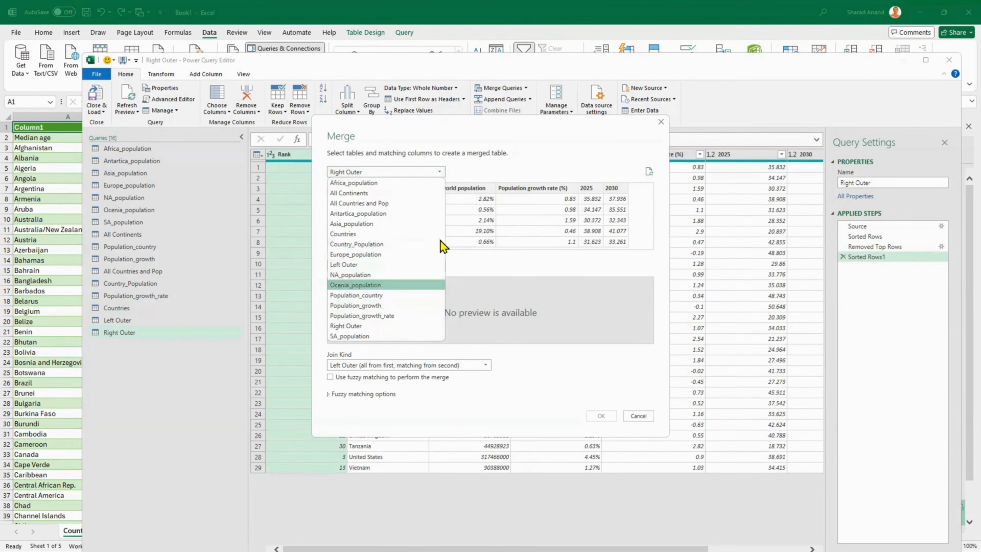
left_click(494, 166)
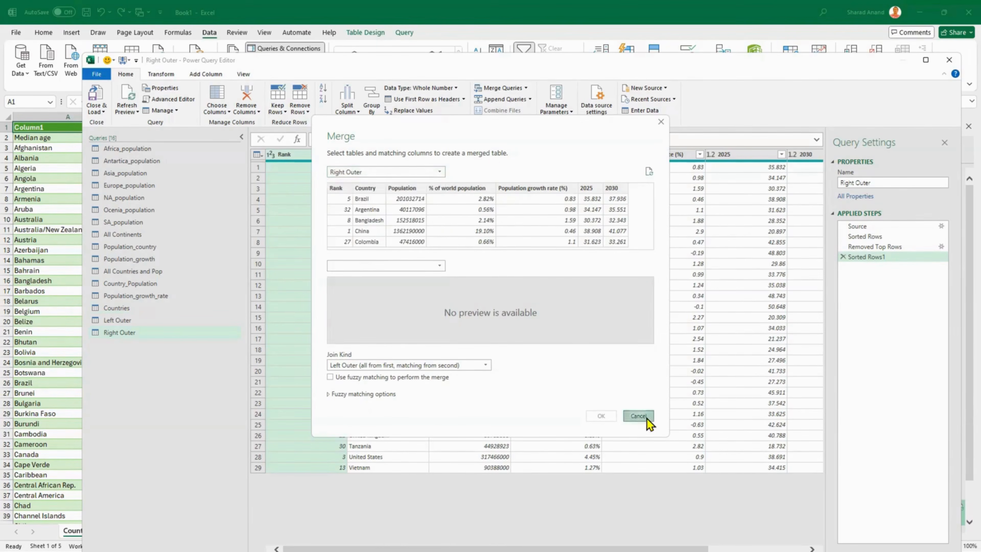
left_click(646, 418)
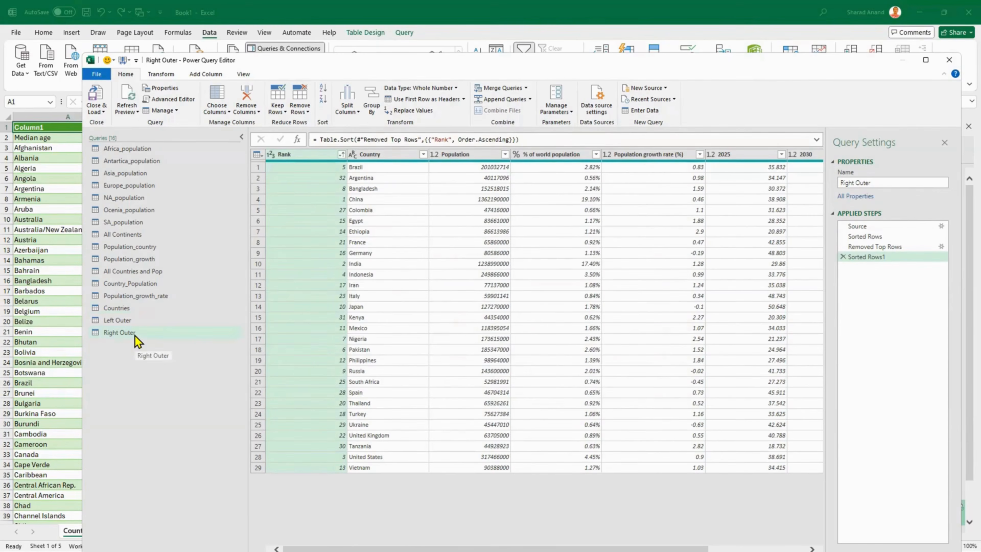
Step: Delete the Right Outer query
right_click(135, 335)
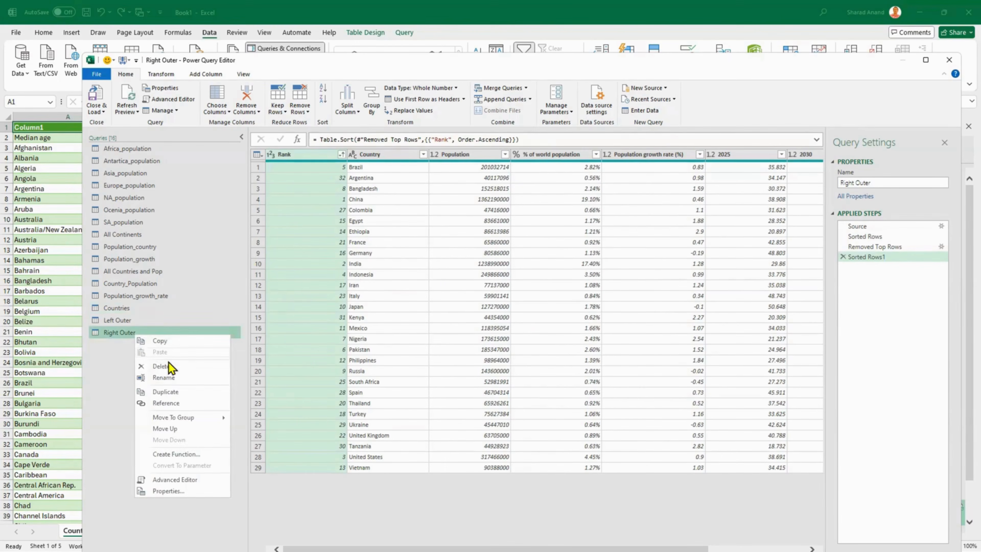
left_click(115, 371)
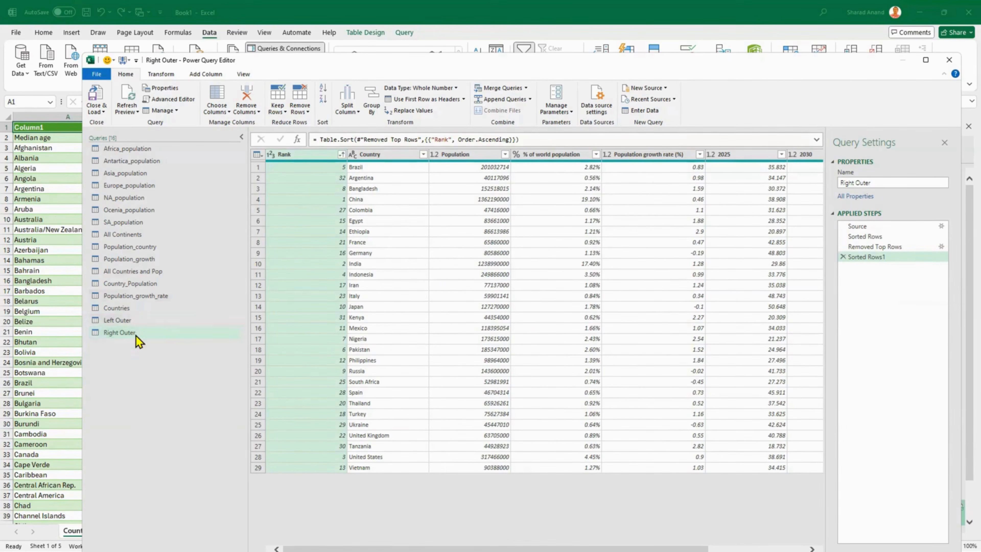
right_click(137, 334)
left_click(160, 365)
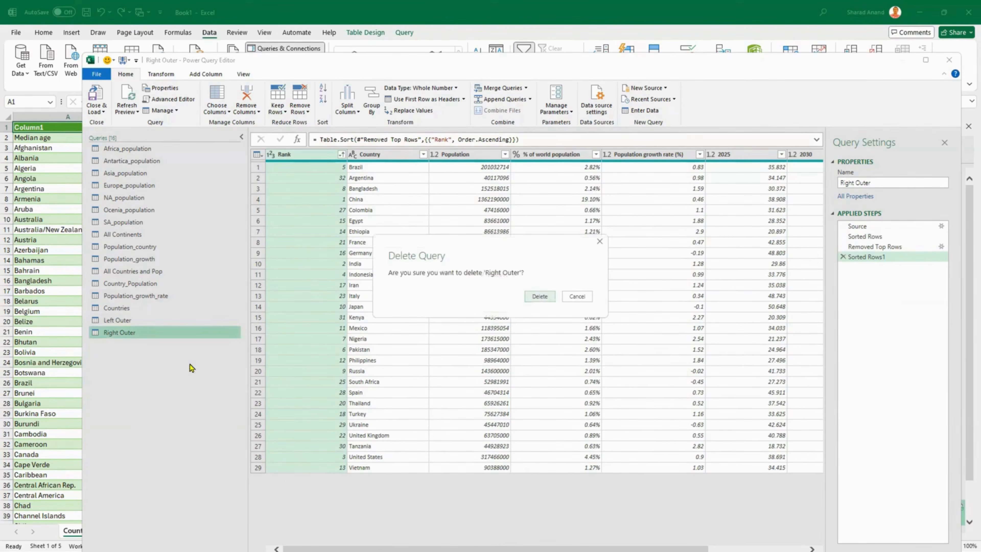
left_click(543, 296)
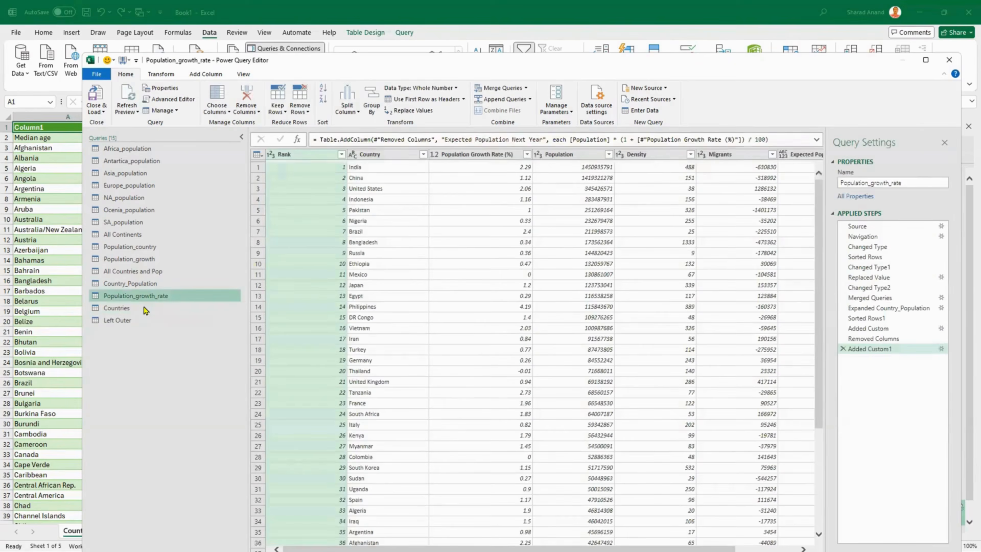
Step: Merge Countries with All Countries and Pop as a new query, matching Country Name to Country with a Right Outer join
left_click(144, 310)
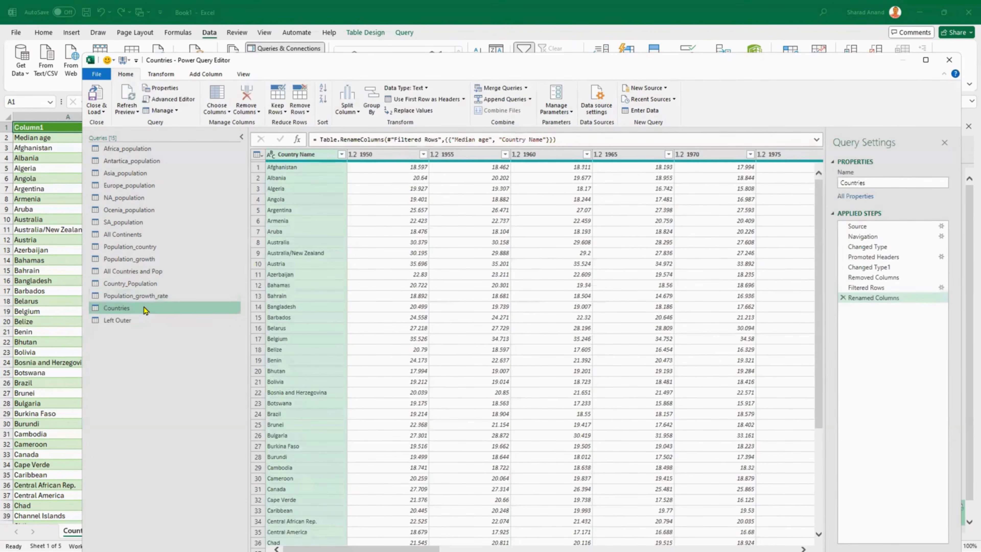
left_click(525, 89)
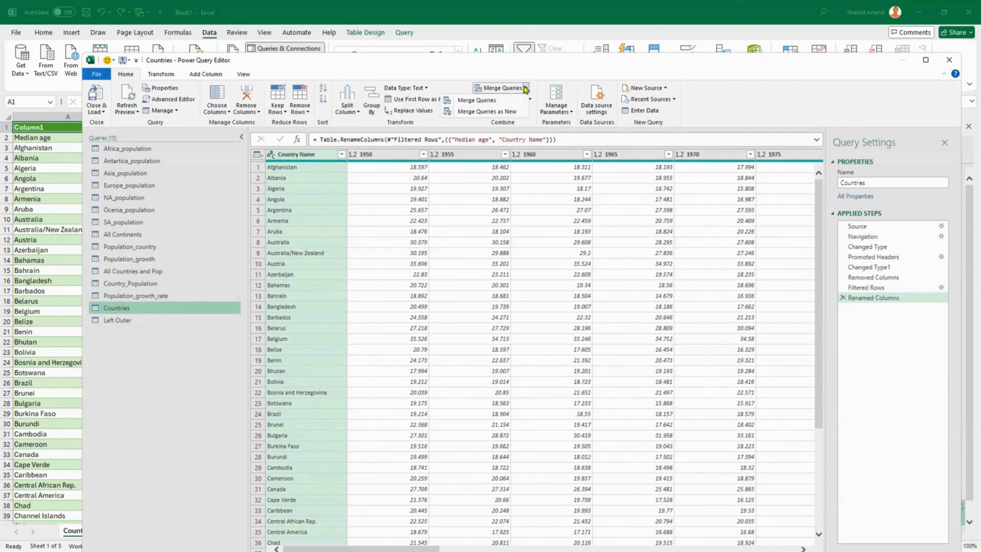
left_click(516, 111)
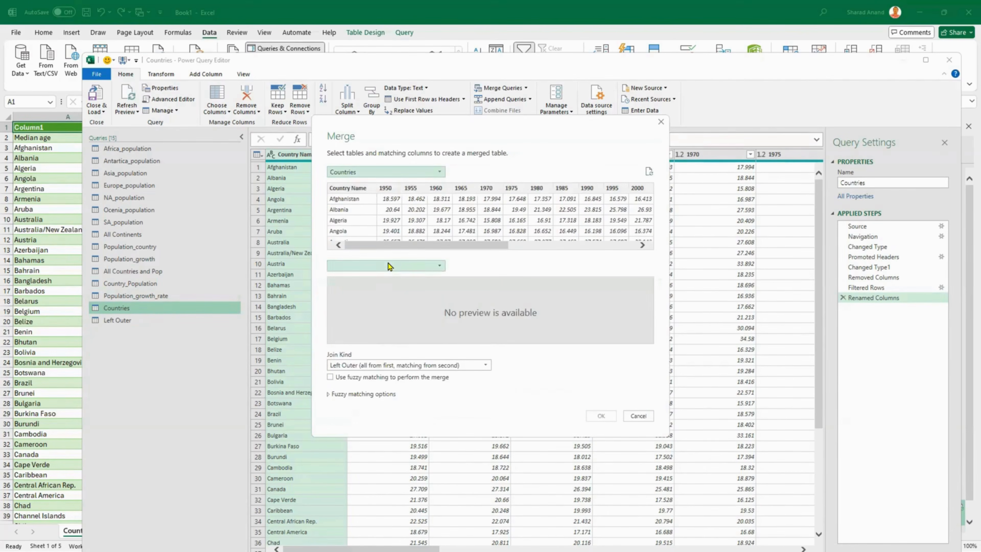
left_click(389, 266)
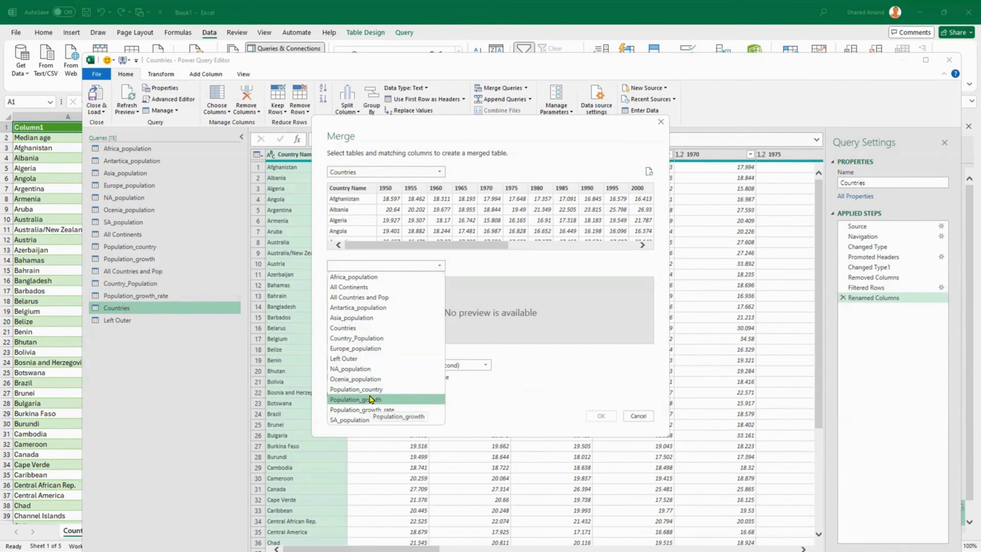
left_click(370, 298)
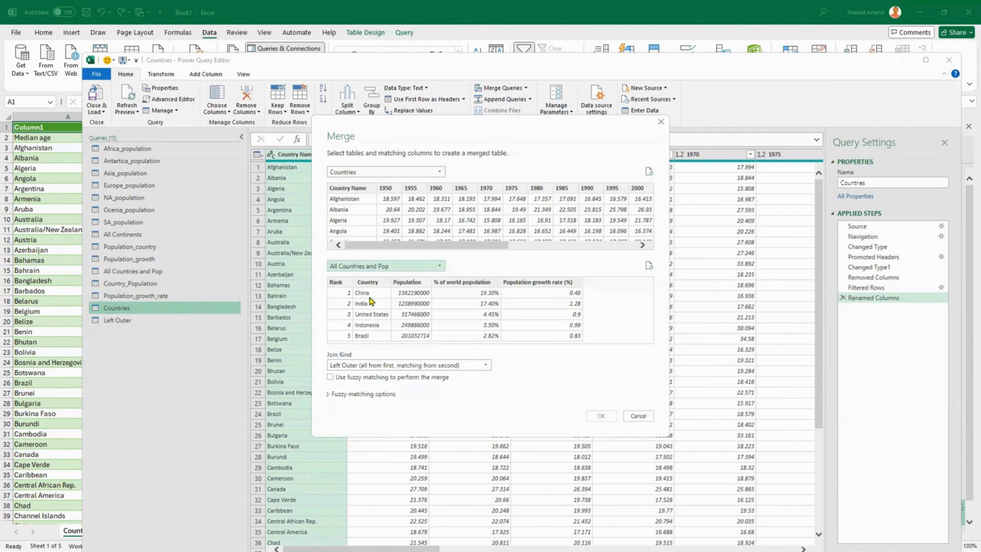
left_click(361, 189)
left_click(378, 284)
left_click(414, 366)
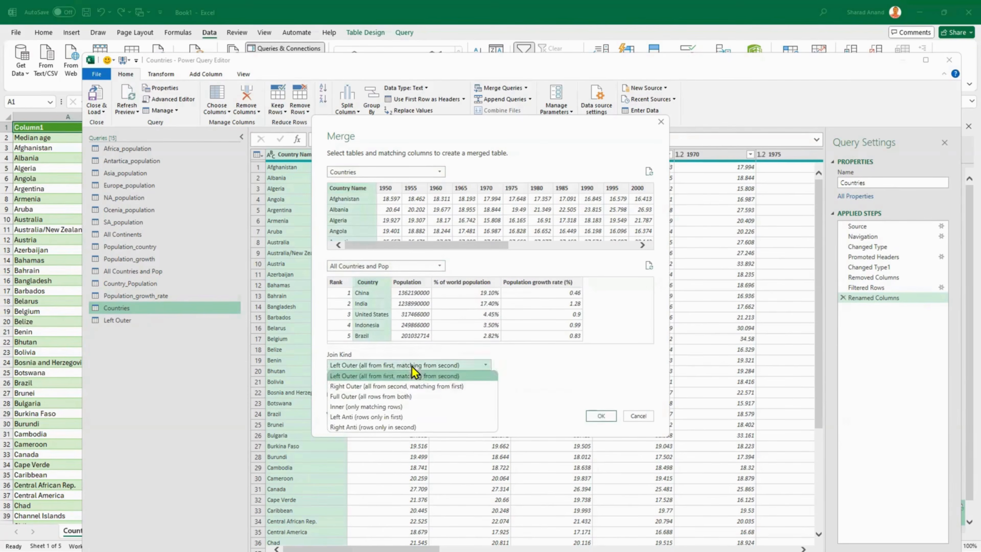
left_click(410, 386)
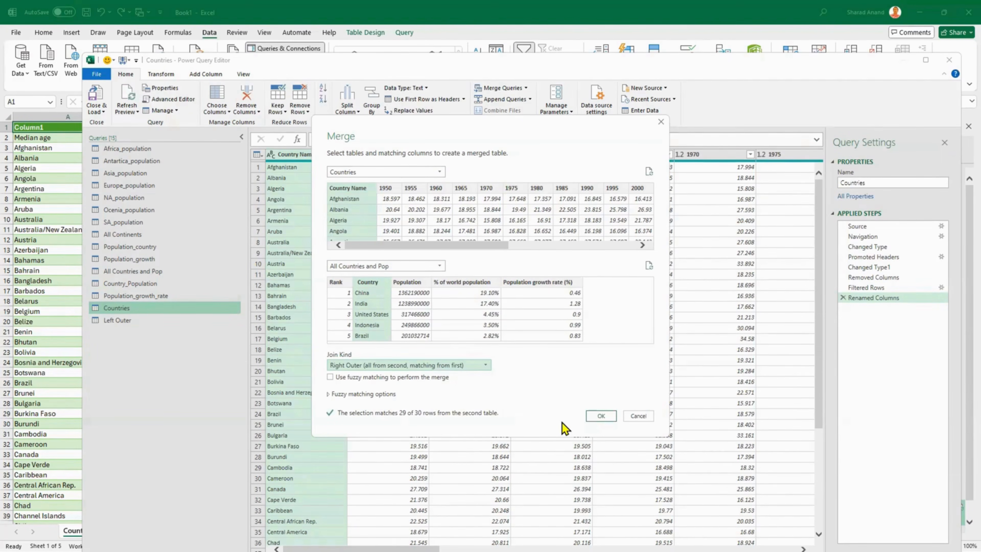
left_click(601, 416)
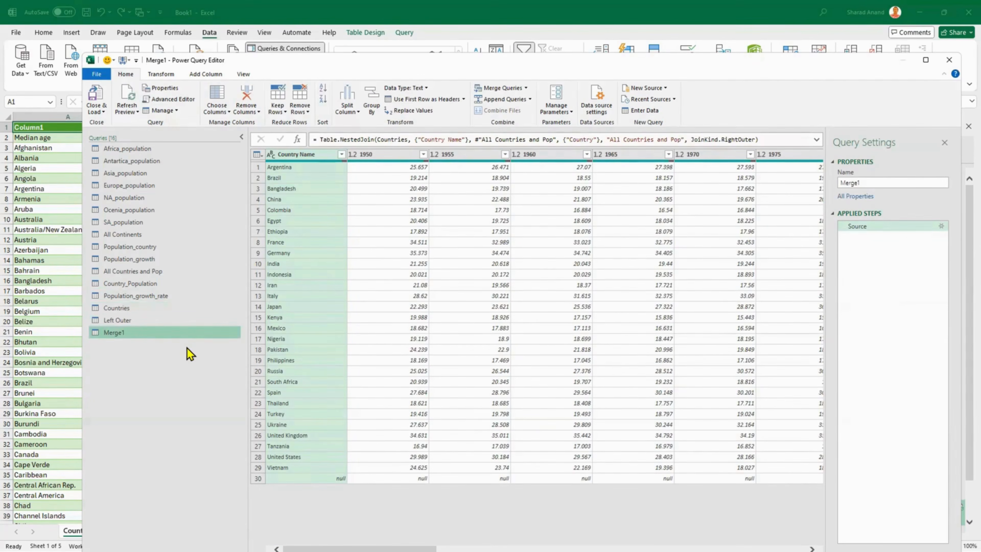
Step: Rename the newly merged query as Right Outer
right_click(170, 334)
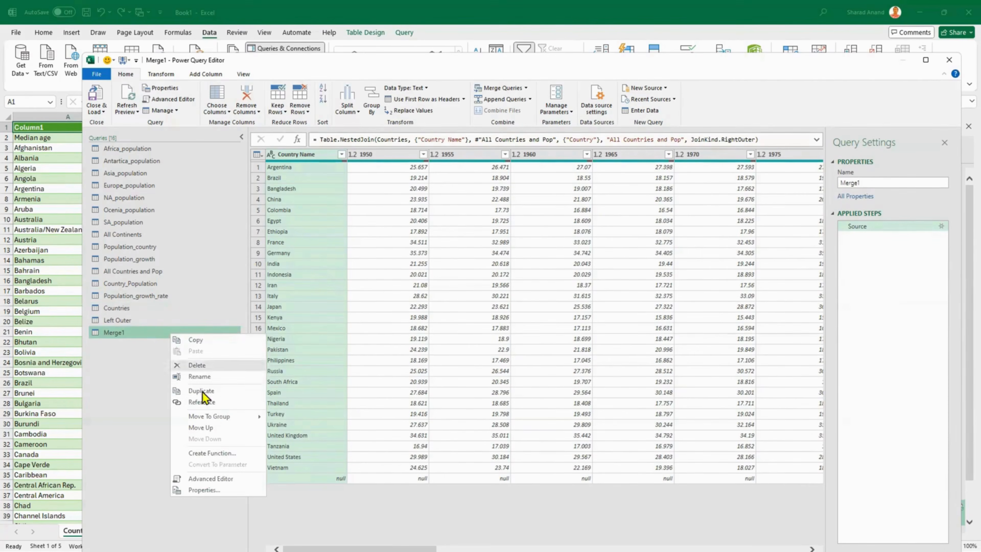
left_click(205, 379)
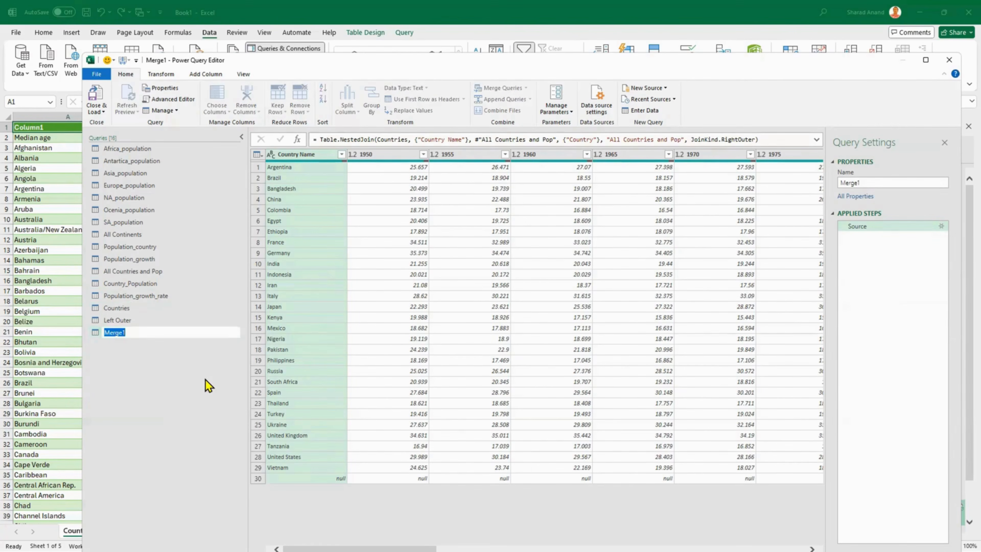
type("Right Outer")
key("Return")
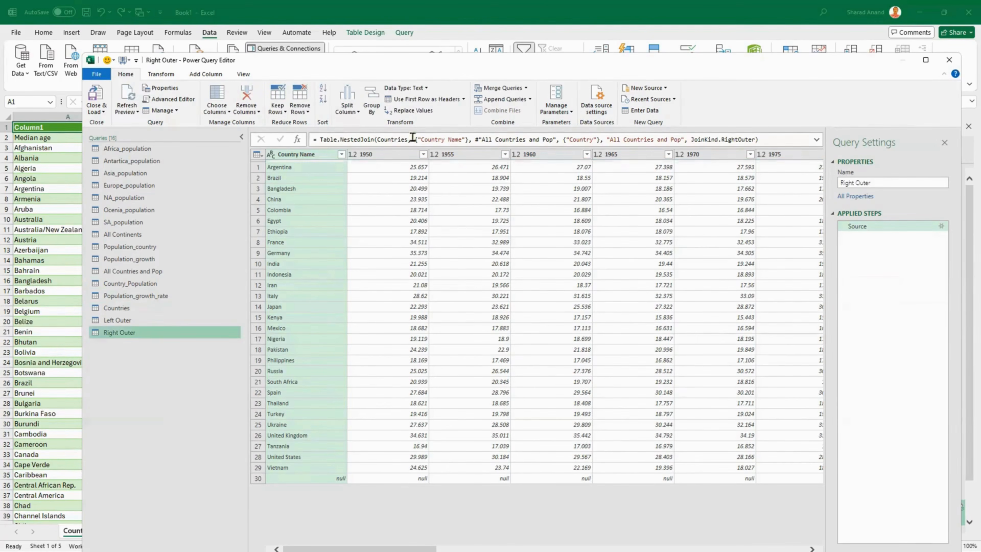
Step: Rename the Countries query as Medan Age
left_click(133, 309)
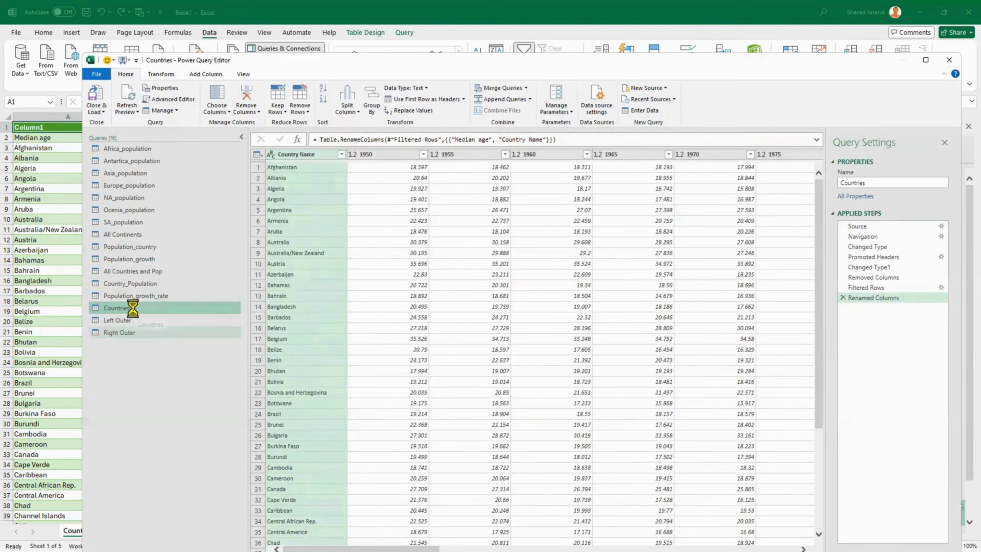
right_click(133, 308)
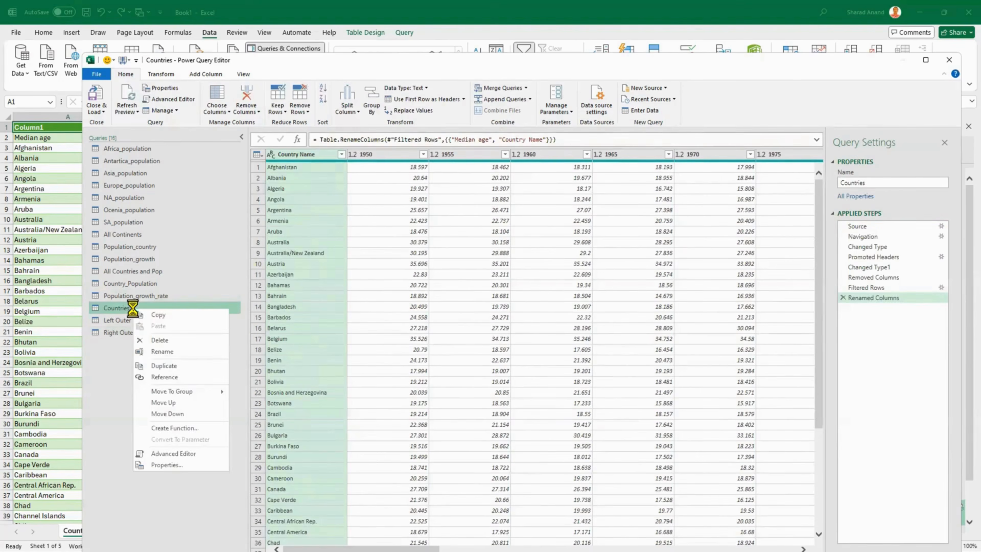
left_click(167, 351)
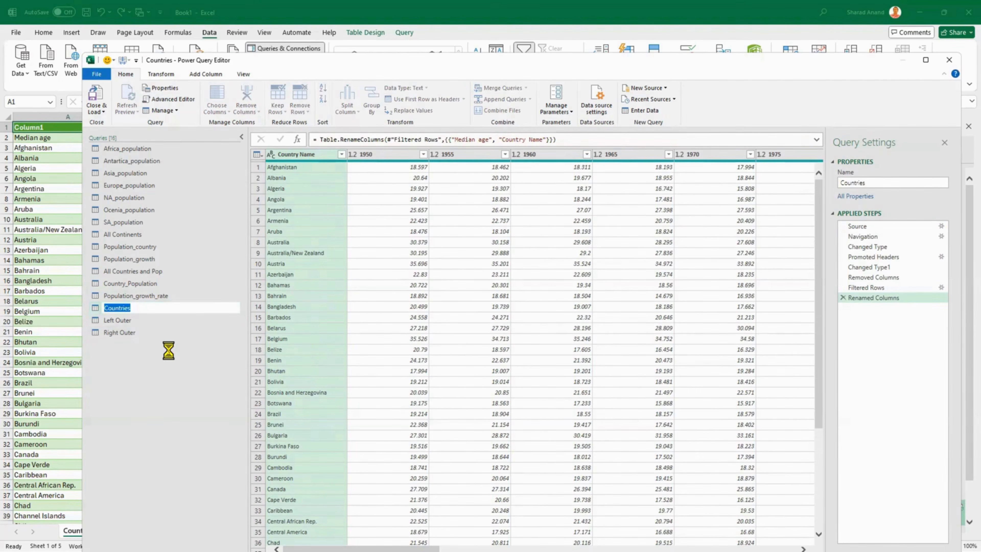
type("Medan Age")
key("Return")
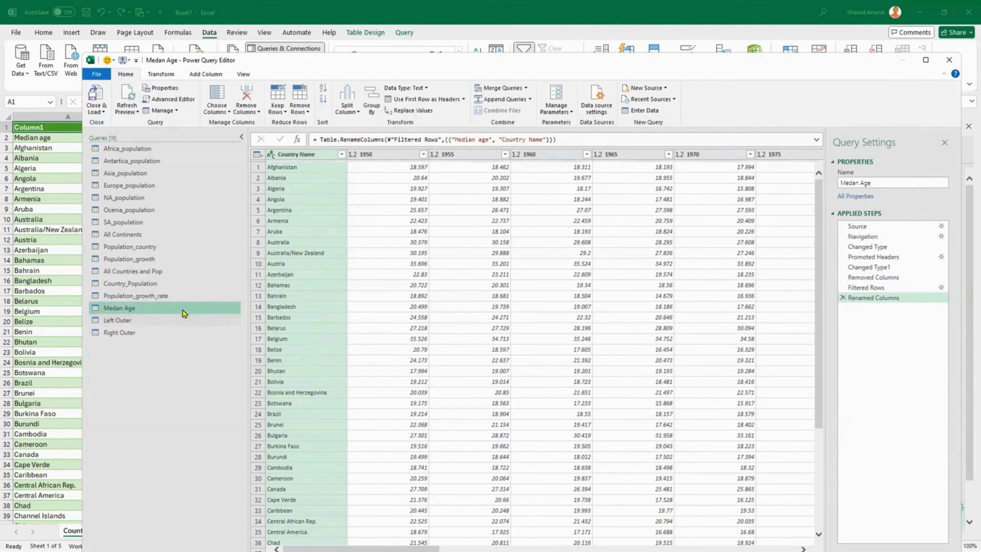
Step: Merge Medan Age with All Countries and Pop as a new query, matching Country Name to Country with a Full Outer join
left_click(504, 88)
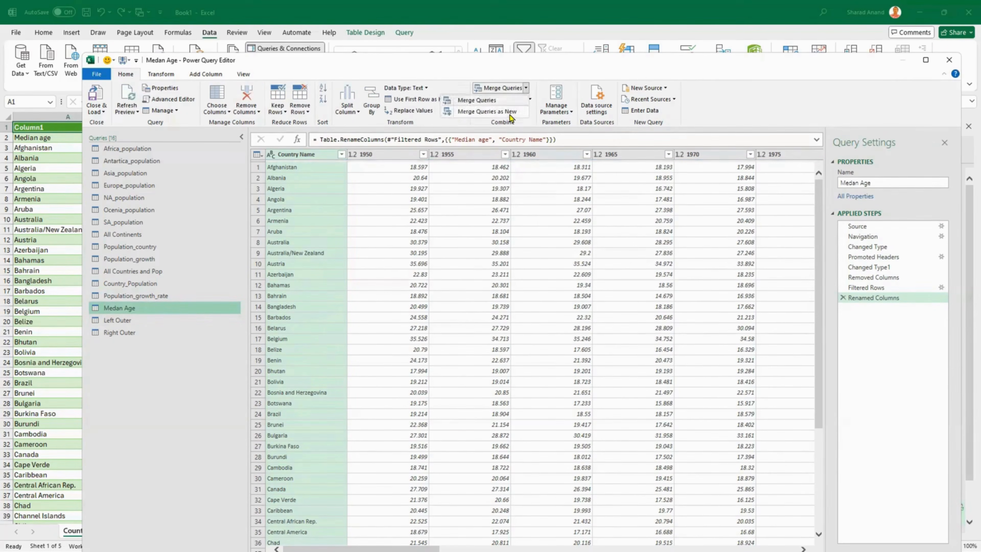
left_click(502, 112)
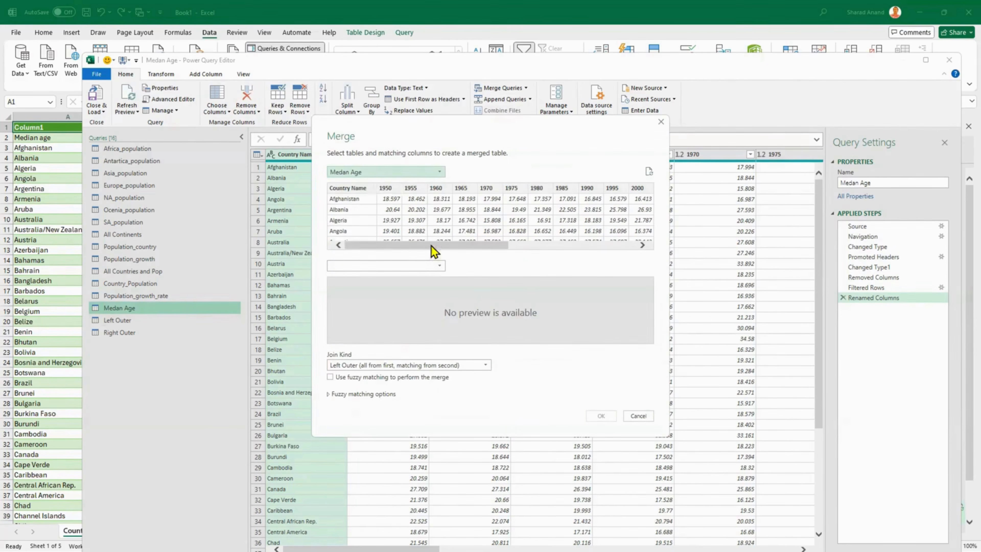
left_click(396, 267)
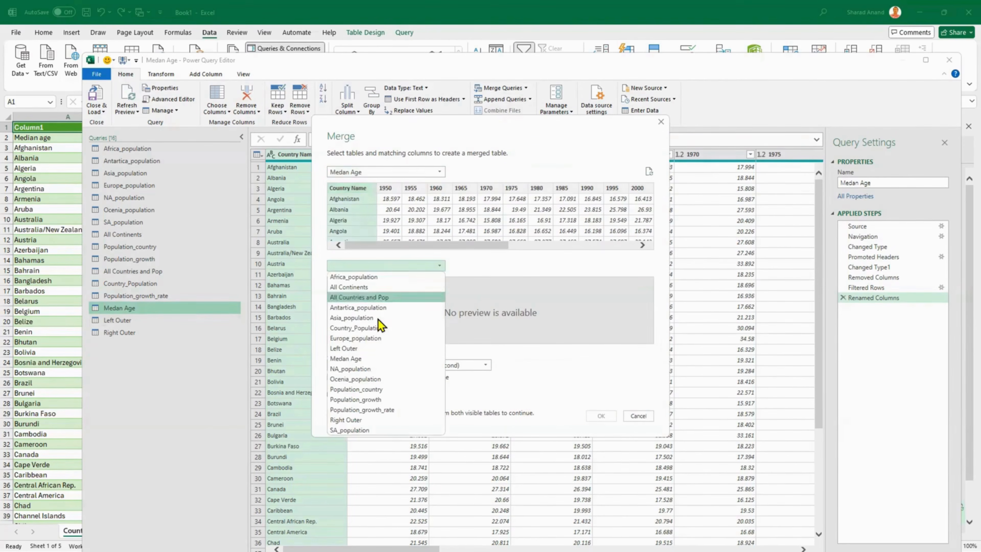
left_click(374, 297)
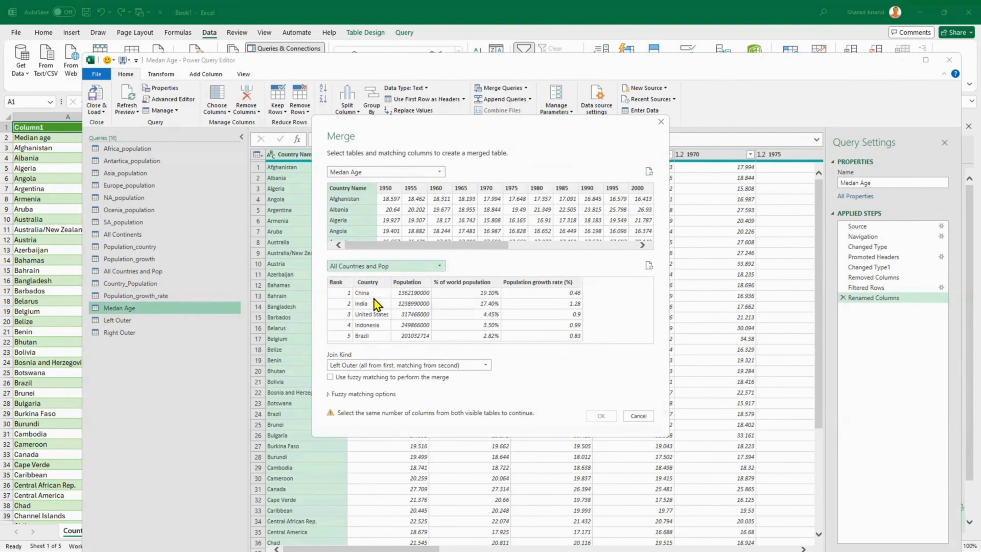
left_click(369, 286)
left_click(398, 365)
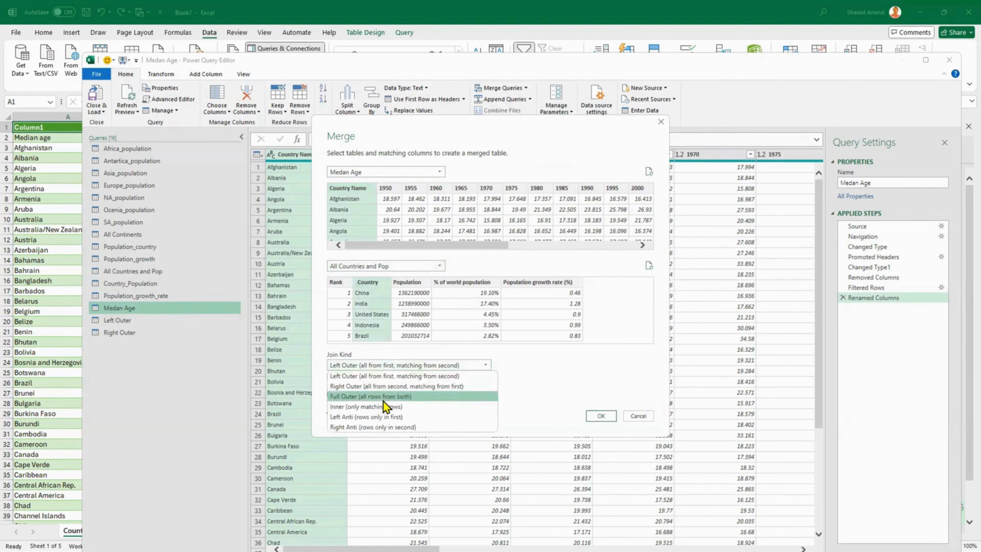
left_click(386, 402)
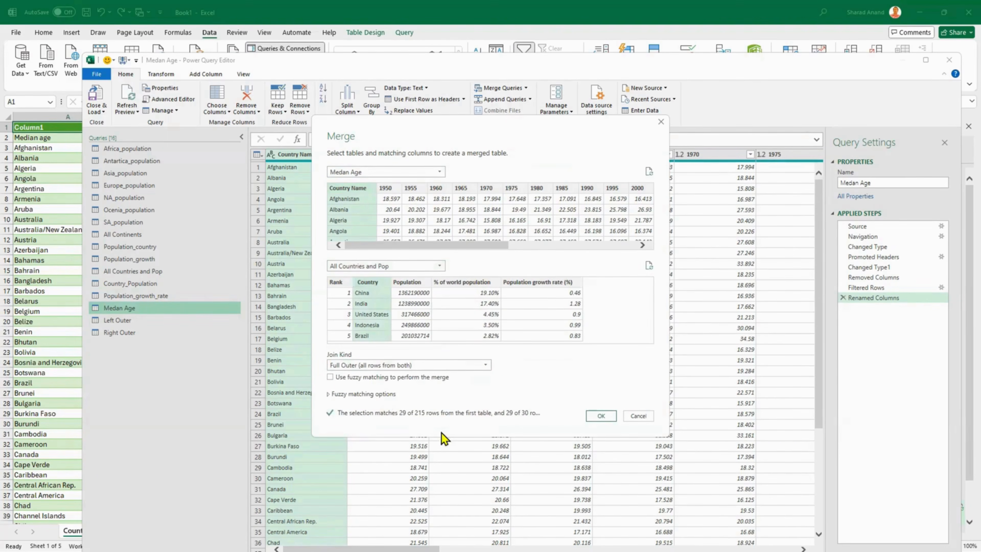
left_click(600, 419)
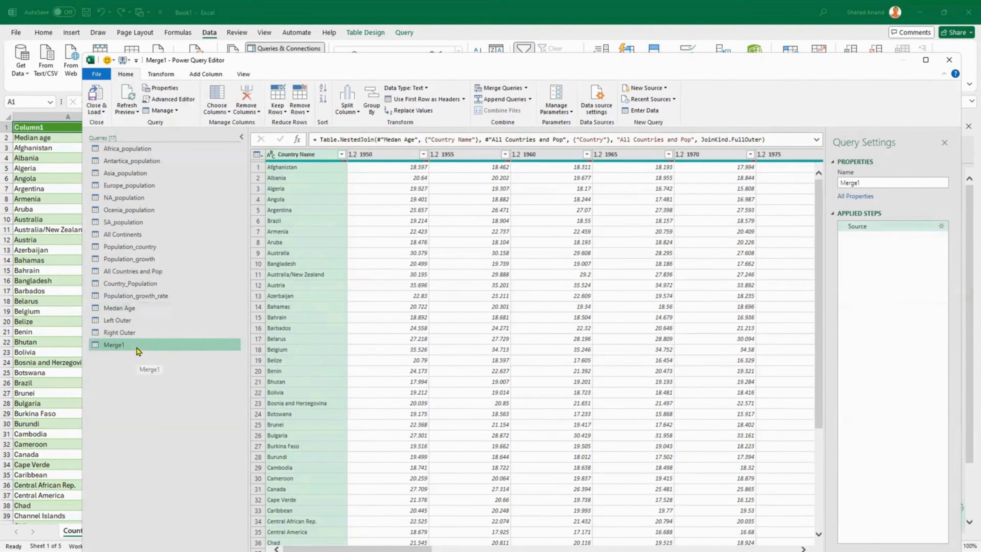
Step: Rename the new merge query as Full Outer
right_click(137, 349)
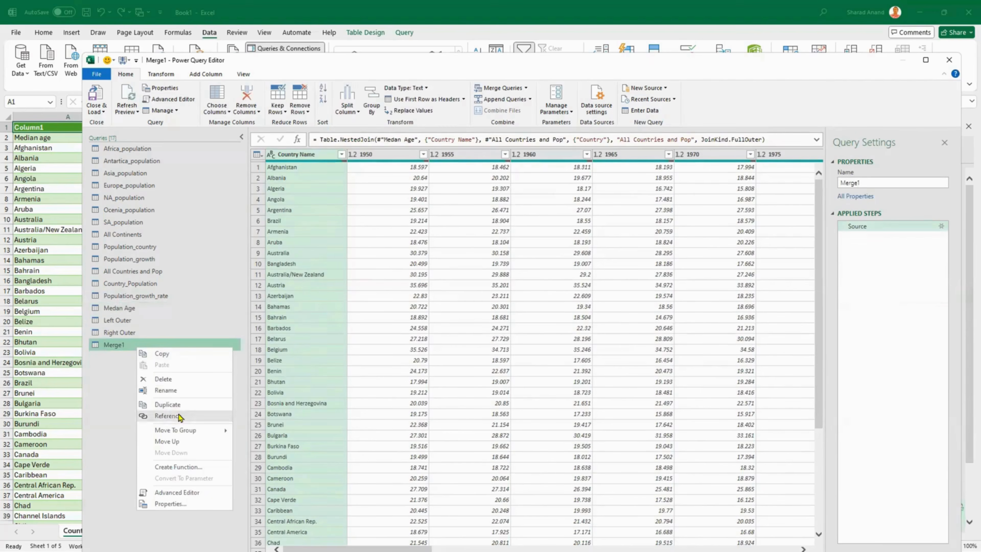
left_click(179, 391)
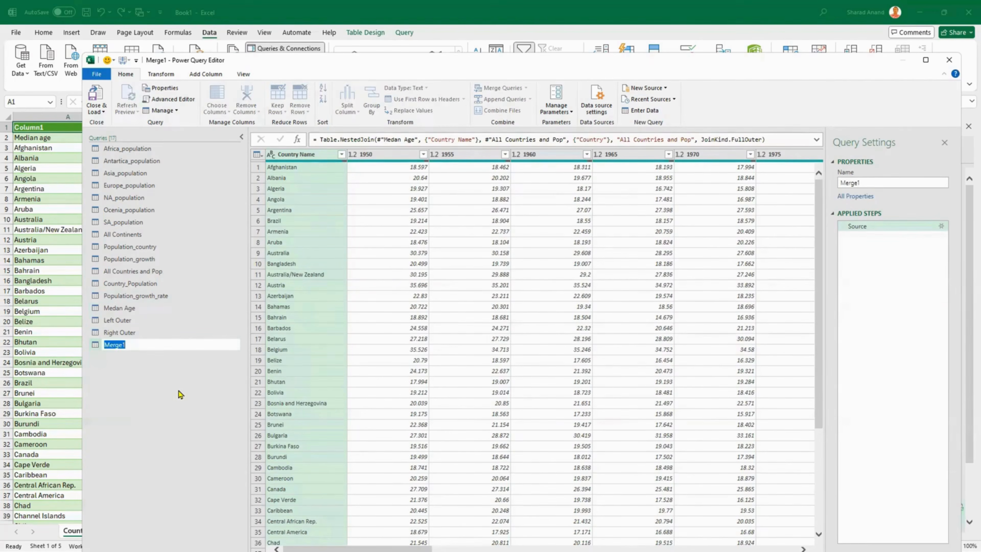
type("Full Outer")
key("Return")
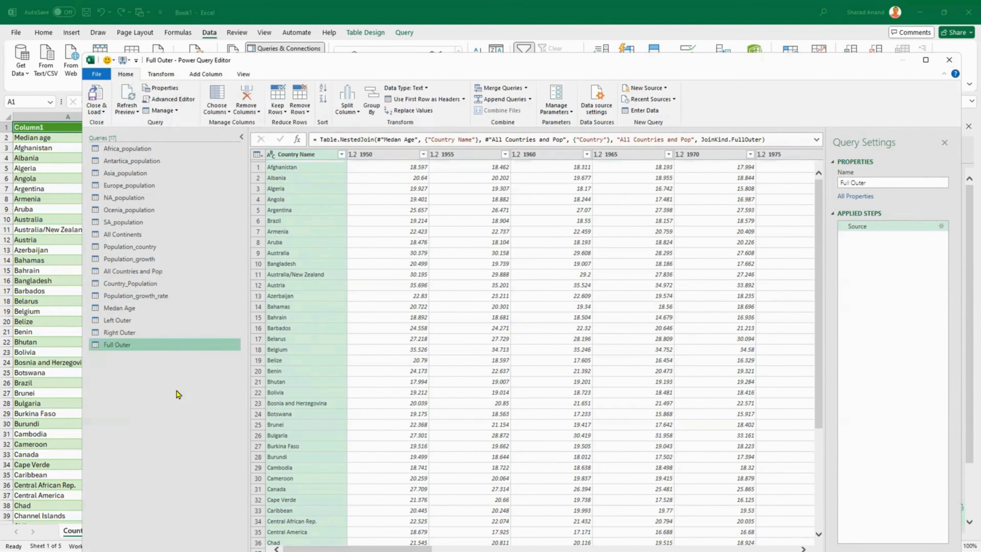
Step: Count the rows of the Full Outer query and remove the counting step again
left_click(173, 75)
left_click(179, 110)
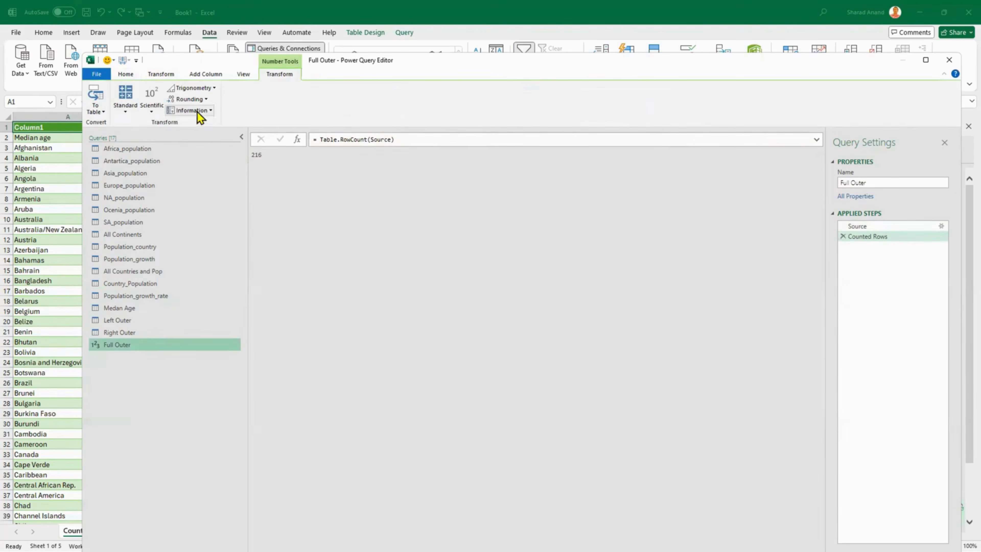
left_click(844, 237)
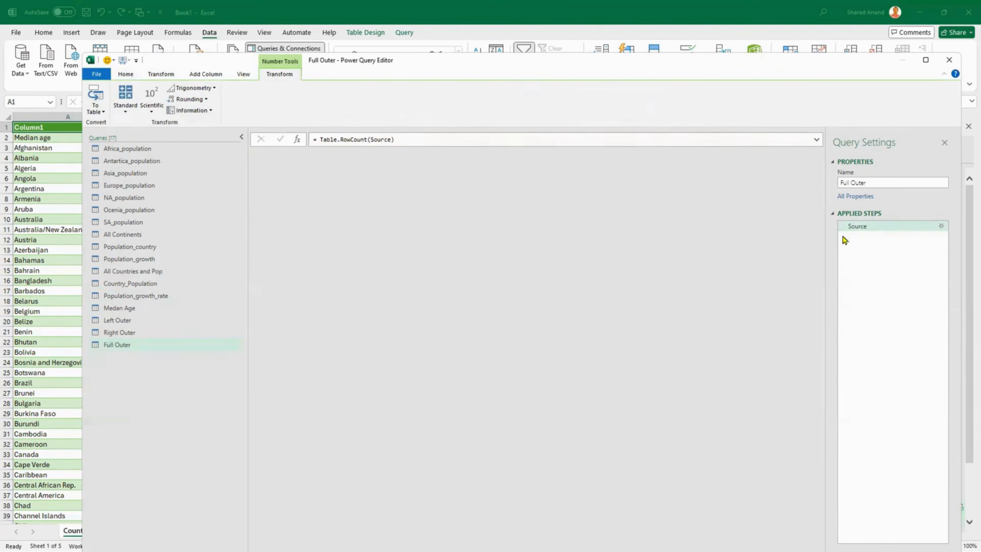
Step: Expand the All Countries and Pop column of Full Outer with only Population, % of world population and Population growth rate (%)
left_click_drag(358, 548, 723, 549)
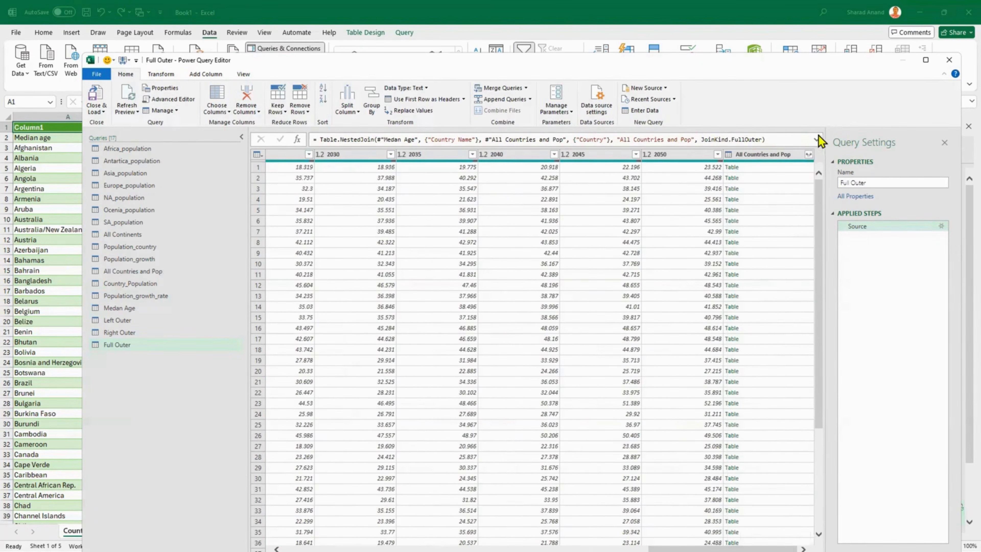
left_click(808, 154)
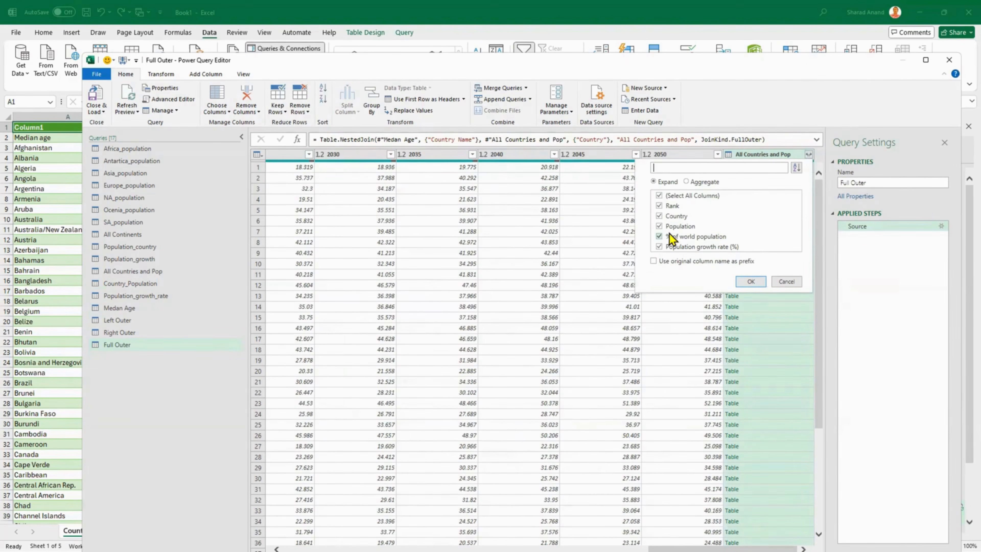
left_click(659, 226)
left_click(659, 237)
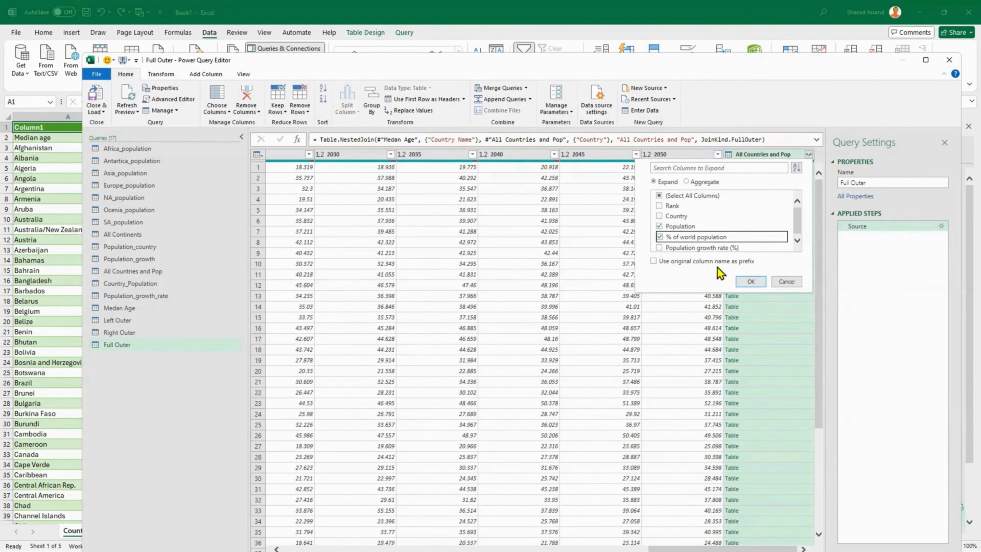
left_click(659, 247)
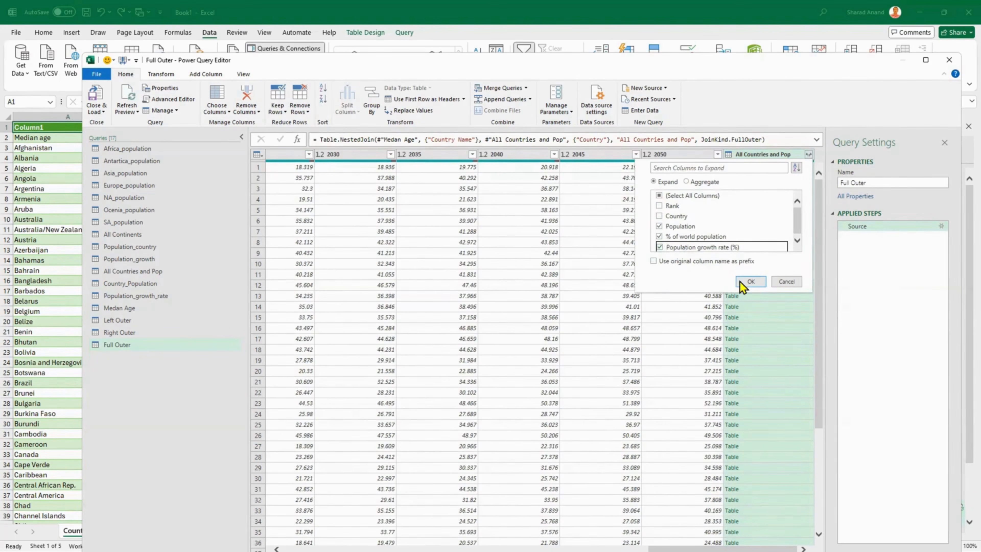
left_click(750, 281)
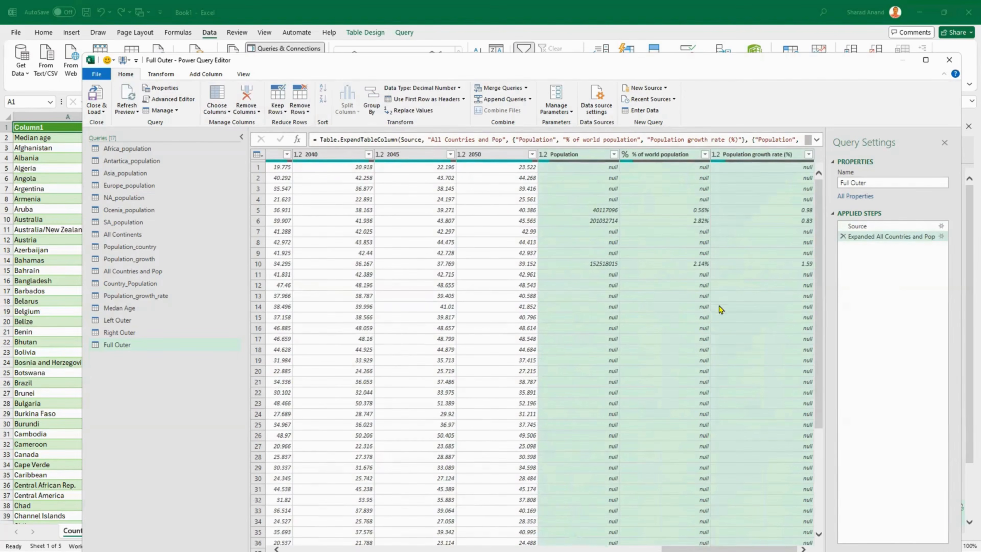
scroll(729, 416, "down", 10)
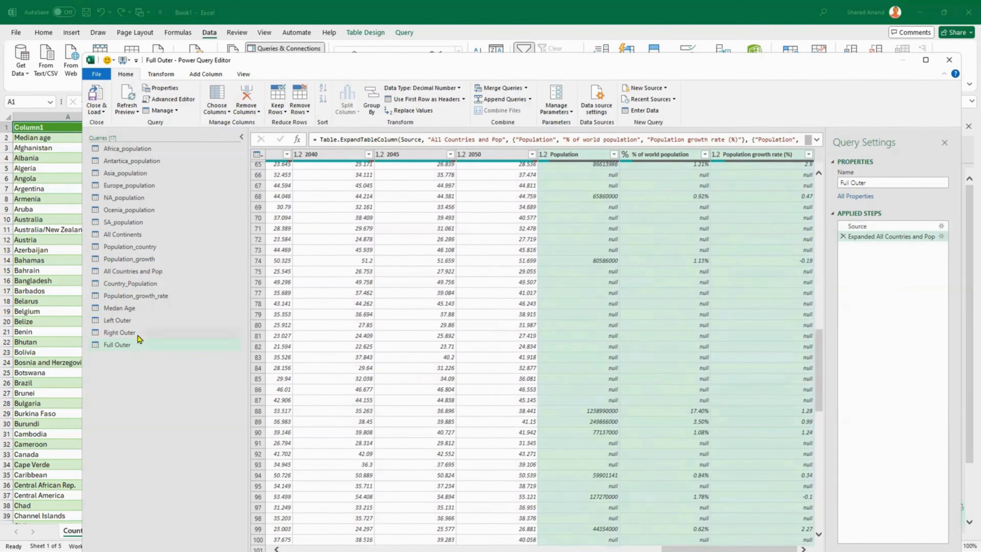
Step: Expand the All Countries and Pop column of Right Outer with only Population, % of world population and Population growth rate (%)
left_click(124, 333)
left_click_drag(360, 549, 730, 549)
left_click(818, 154)
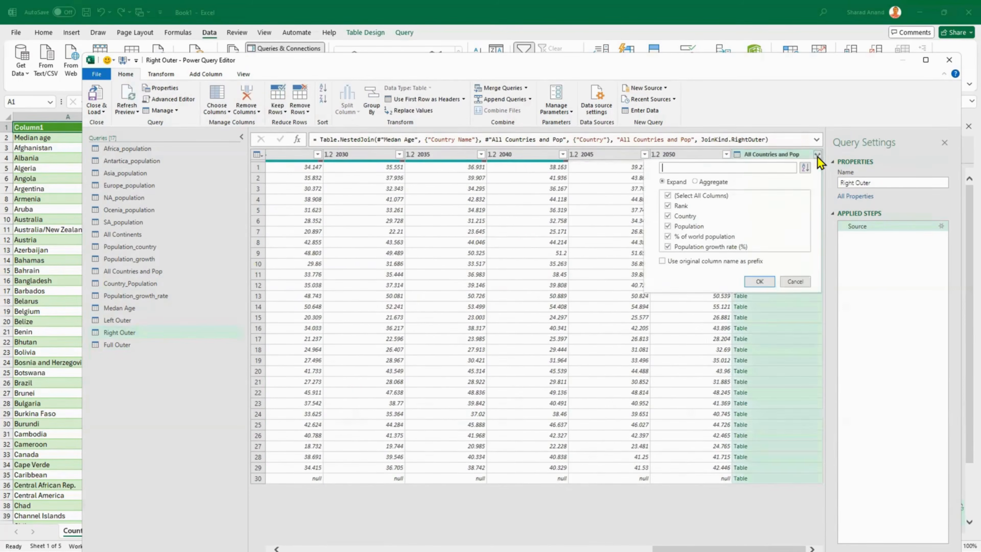
left_click(817, 155)
left_click(818, 155)
left_click(669, 196)
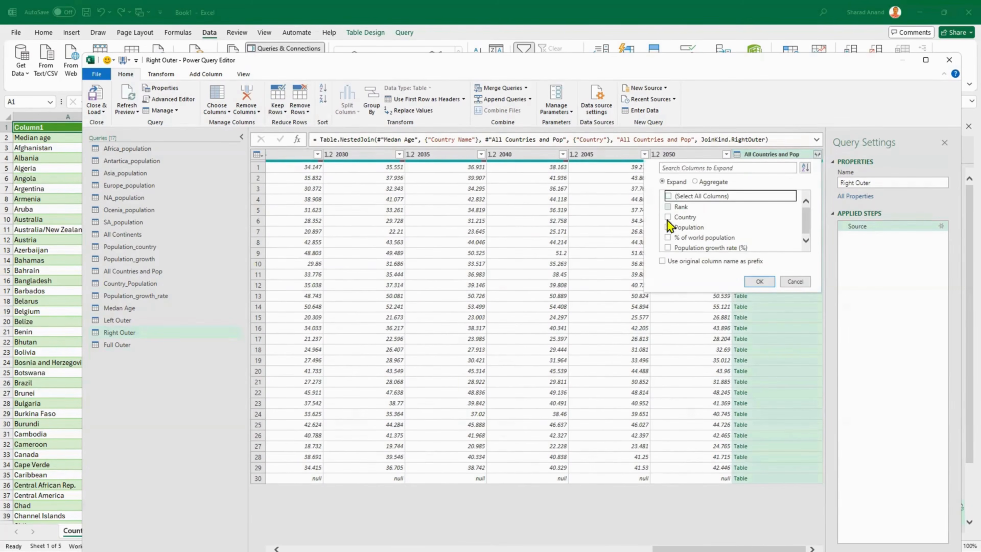
left_click(668, 227)
left_click(668, 237)
left_click(667, 248)
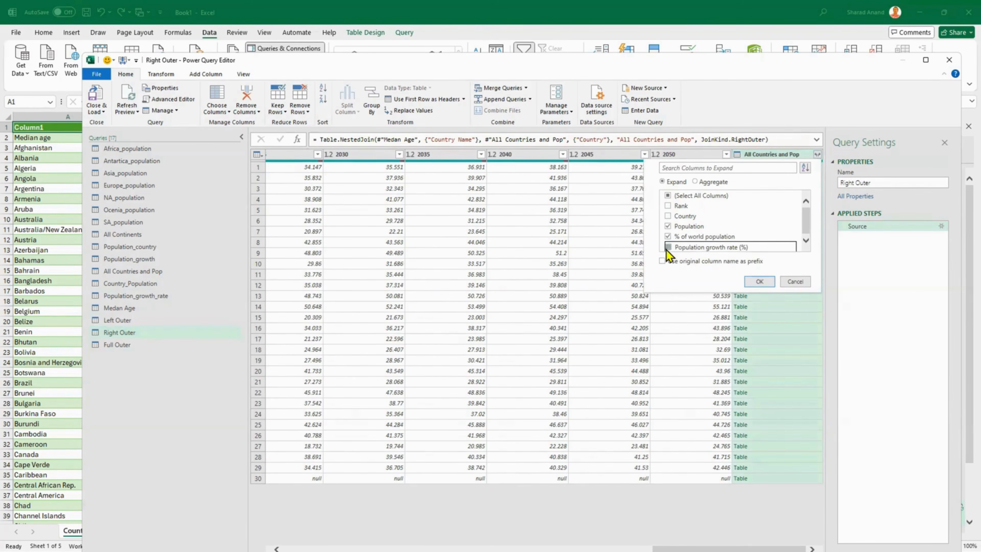
left_click(760, 281)
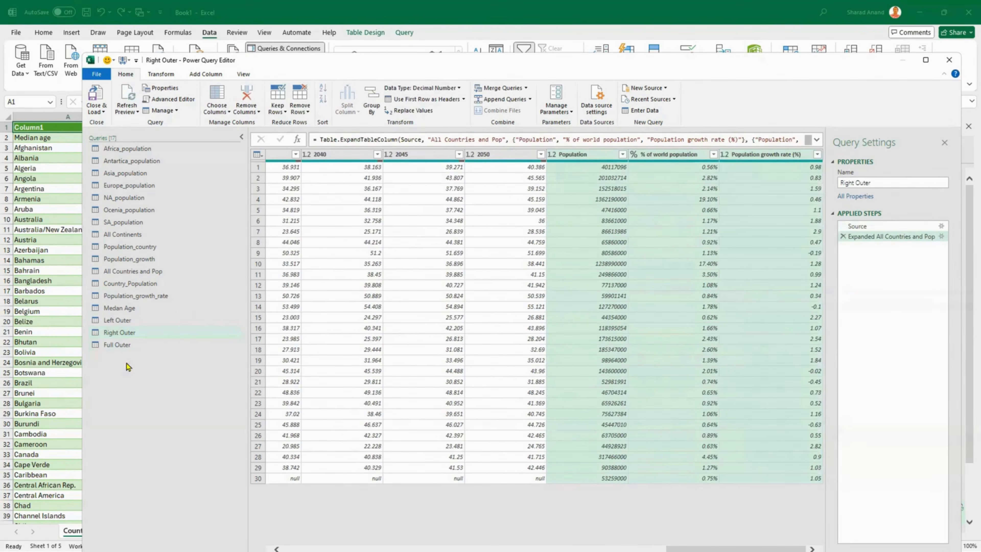
Step: Merge All Countries and Pop with Medan Age as a new query, matching Country to Country Name with an Inner join
left_click(110, 344)
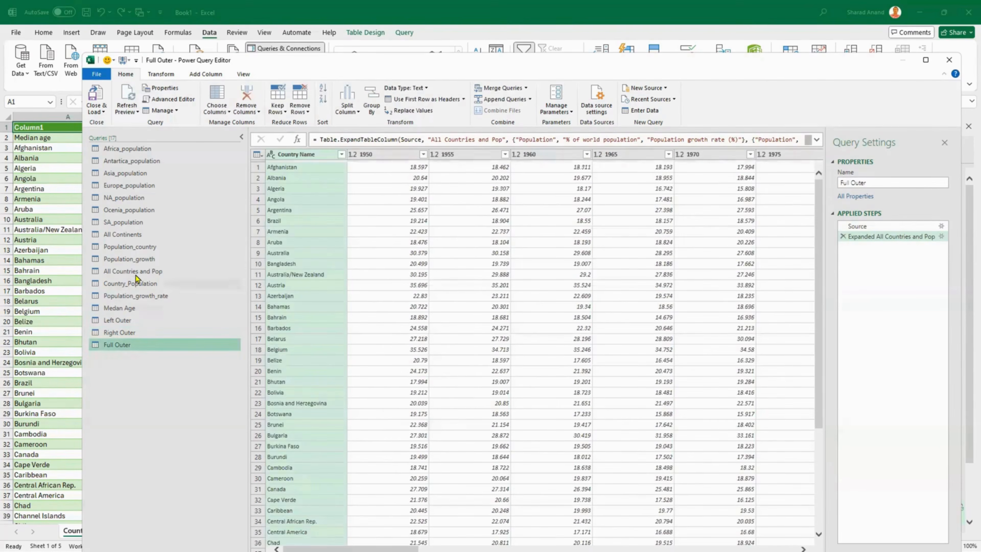
left_click(136, 275)
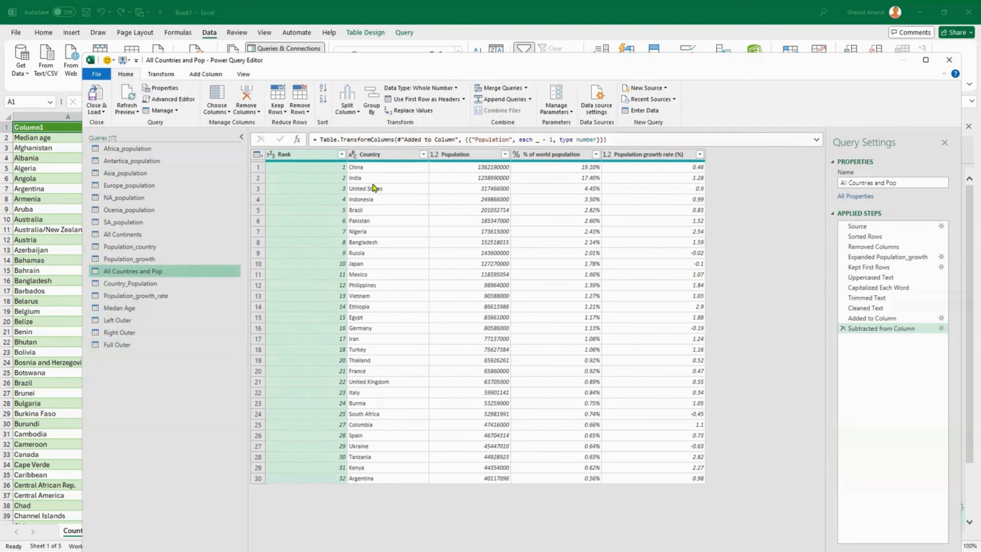
left_click(527, 88)
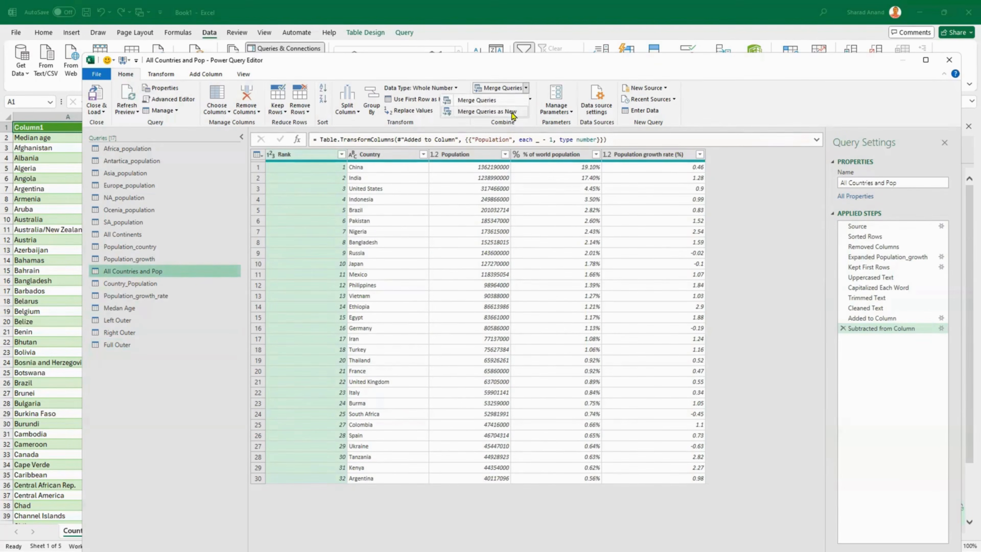
left_click(518, 112)
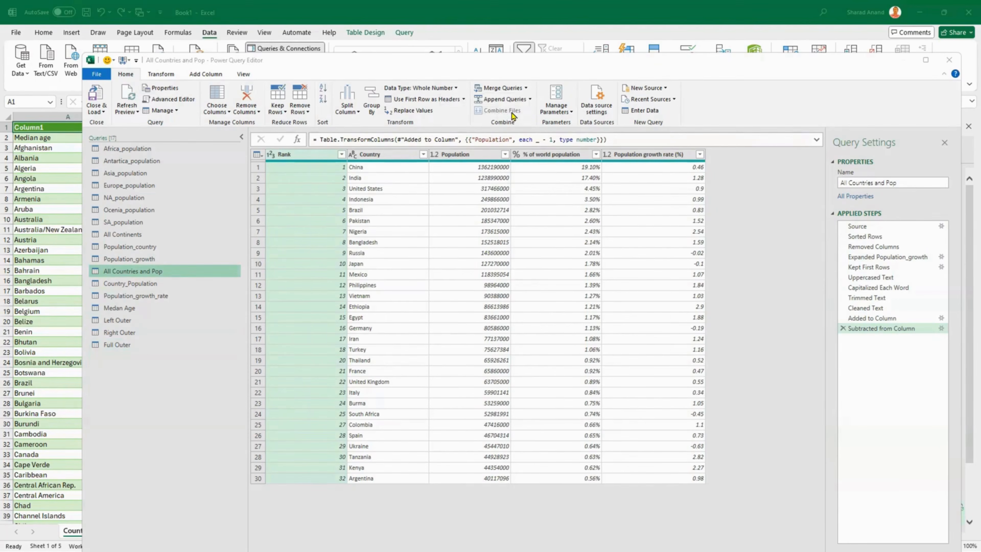
left_click(364, 267)
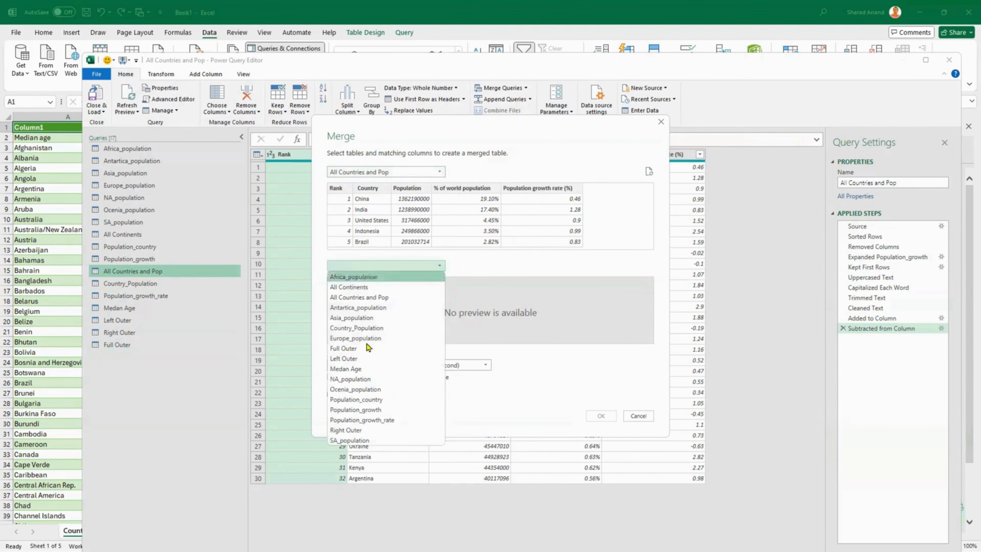
left_click(367, 370)
left_click(373, 188)
left_click(361, 282)
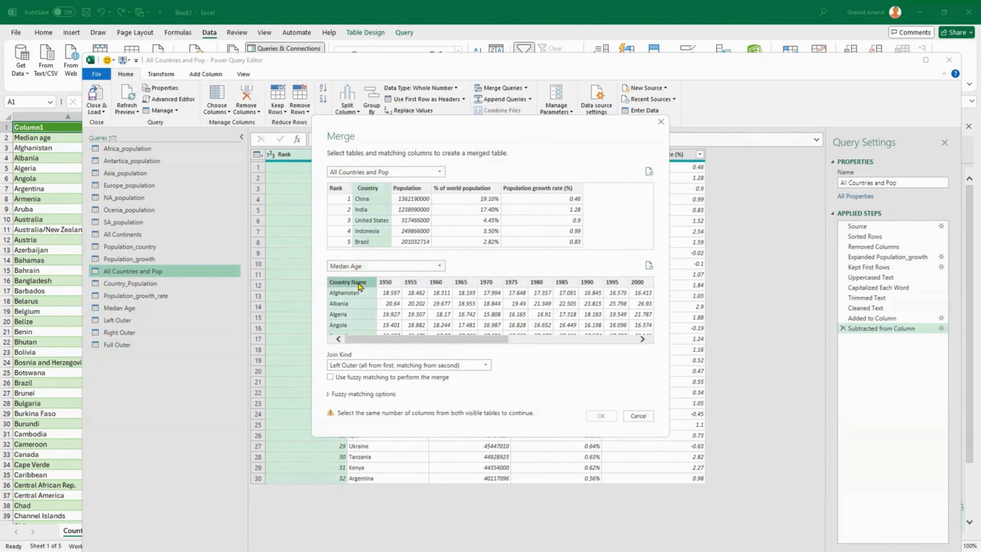
left_click(388, 369)
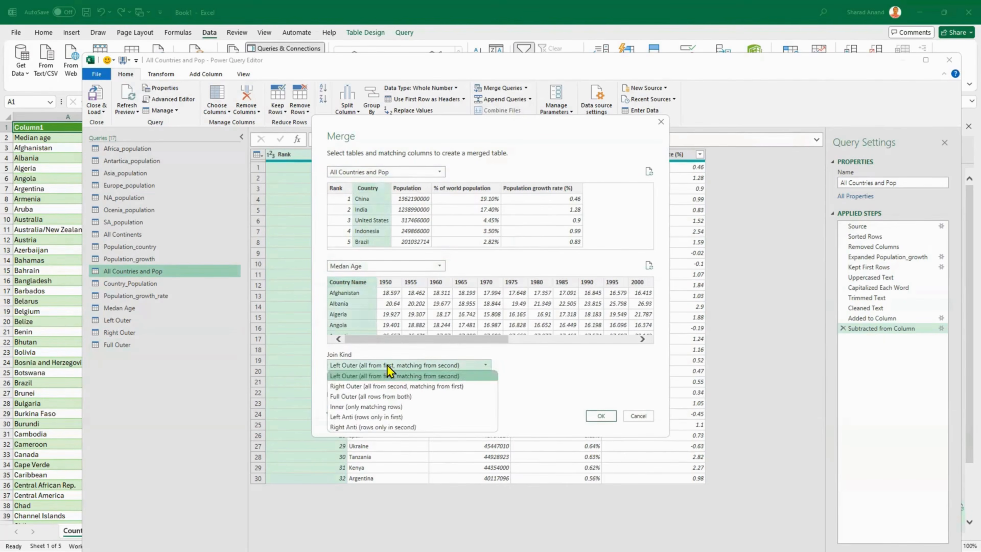
left_click(385, 407)
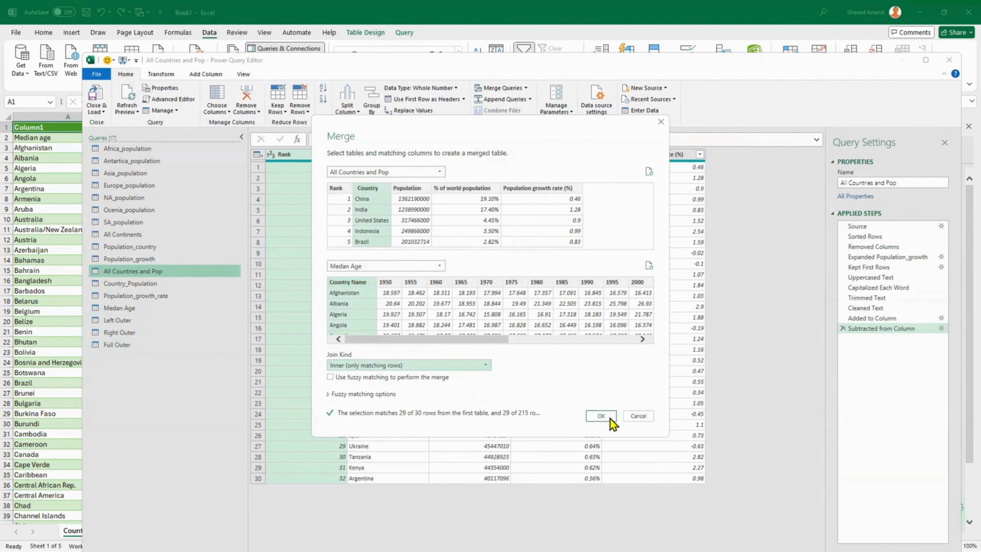
left_click(602, 416)
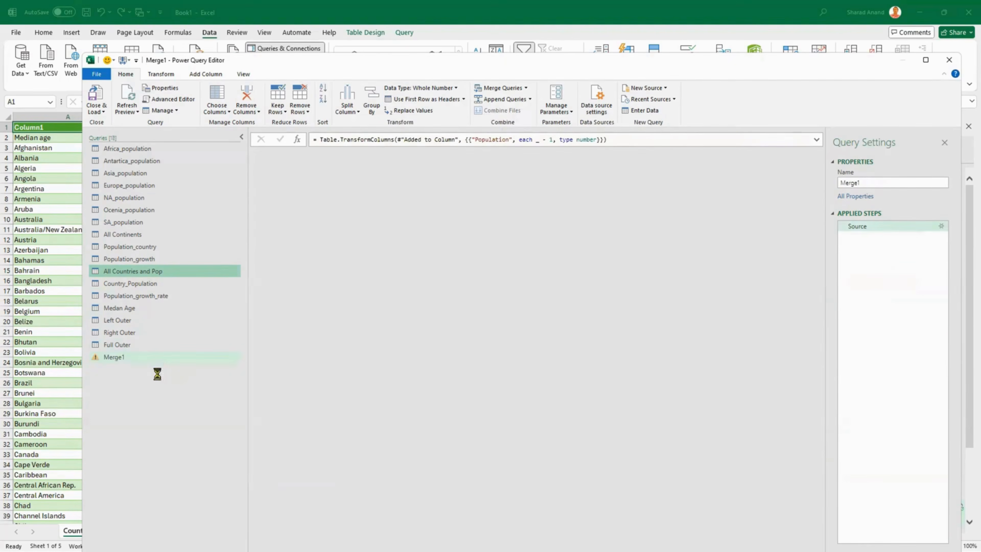
Step: Rename the new merge query as Inner Join
right_click(151, 359)
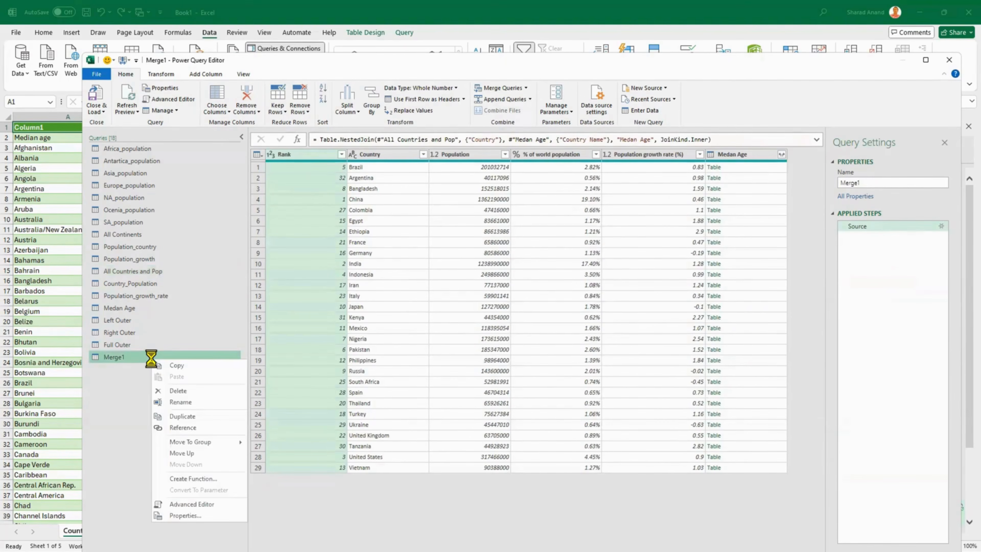
left_click(193, 402)
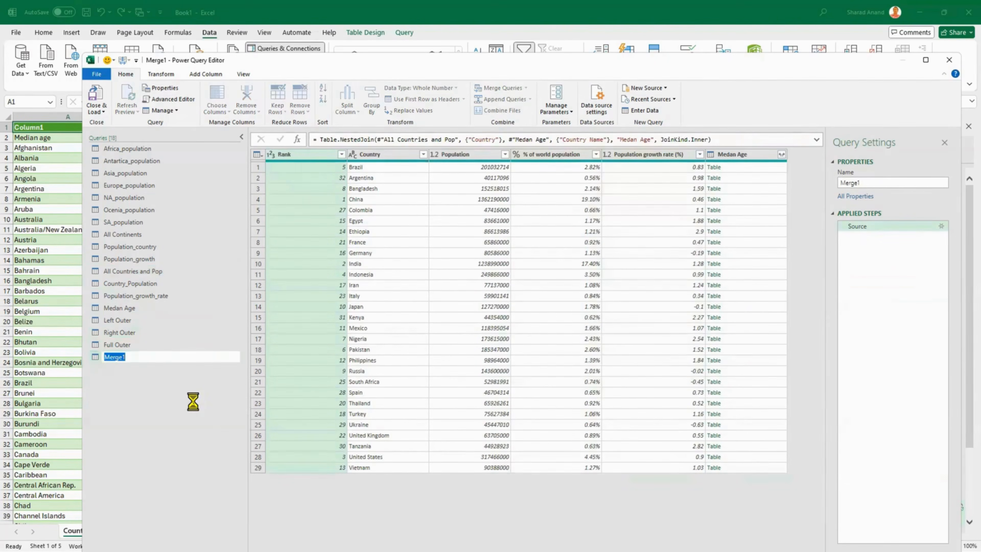
type("Inner Join")
key("Return")
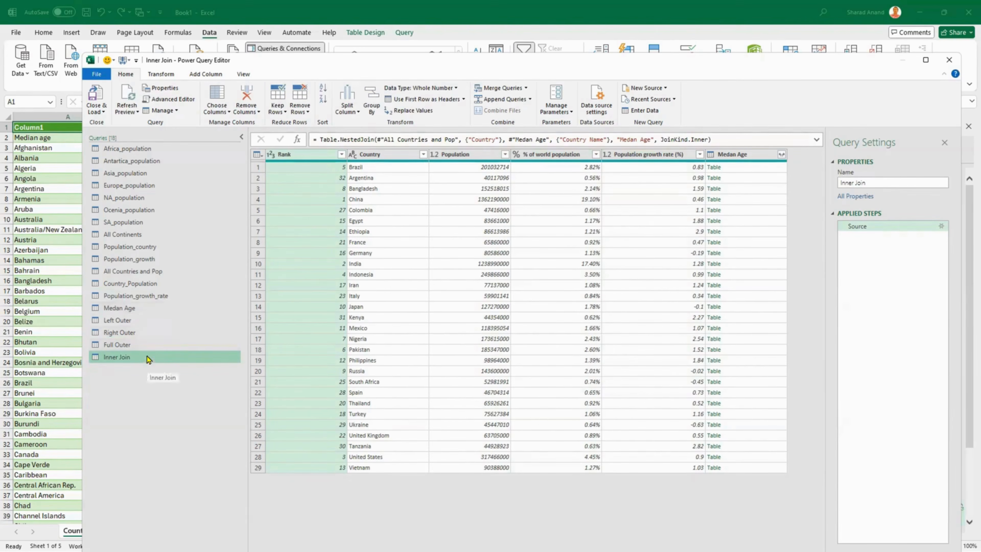
Step: Expand the Medan Age column of Inner Join with only the 2025 and 2030 columns, without the original name as prefix
left_click(781, 155)
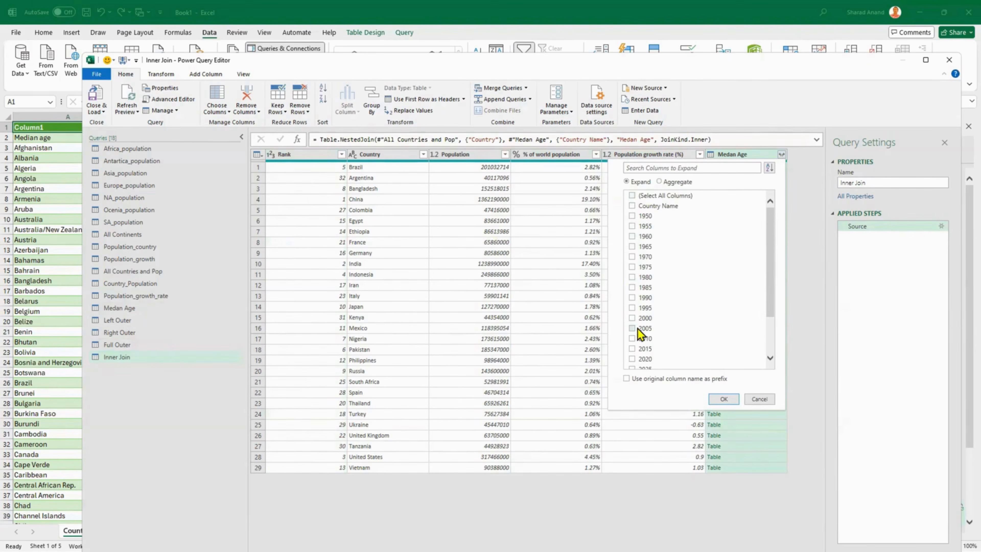
scroll(640, 331, "down", 2)
left_click(633, 313)
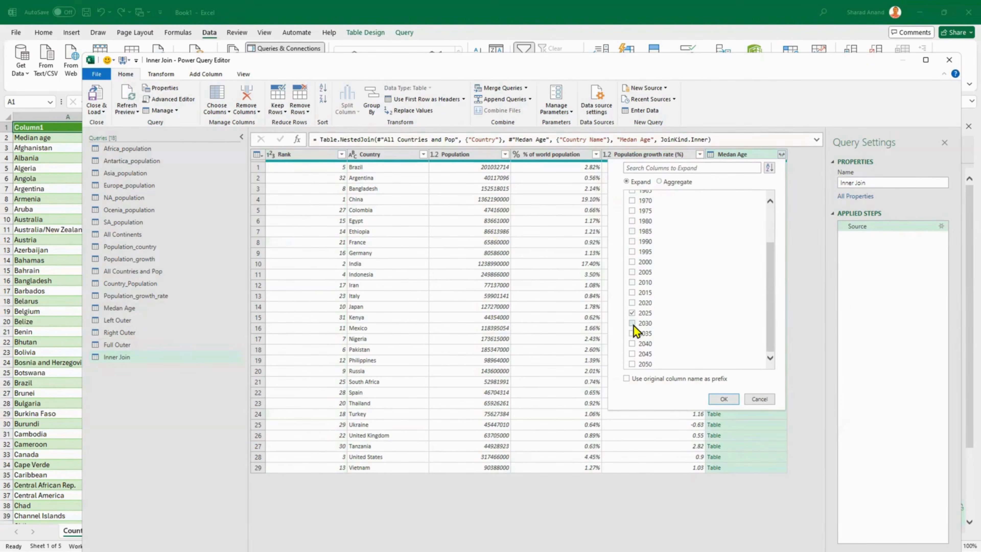
left_click(634, 324)
left_click(724, 399)
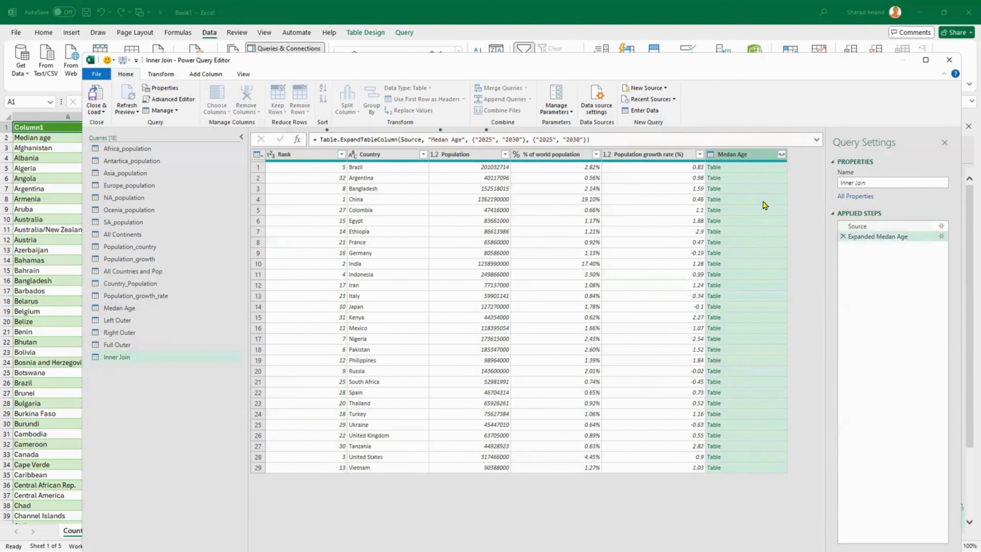
scroll(820, 346, "right", 2)
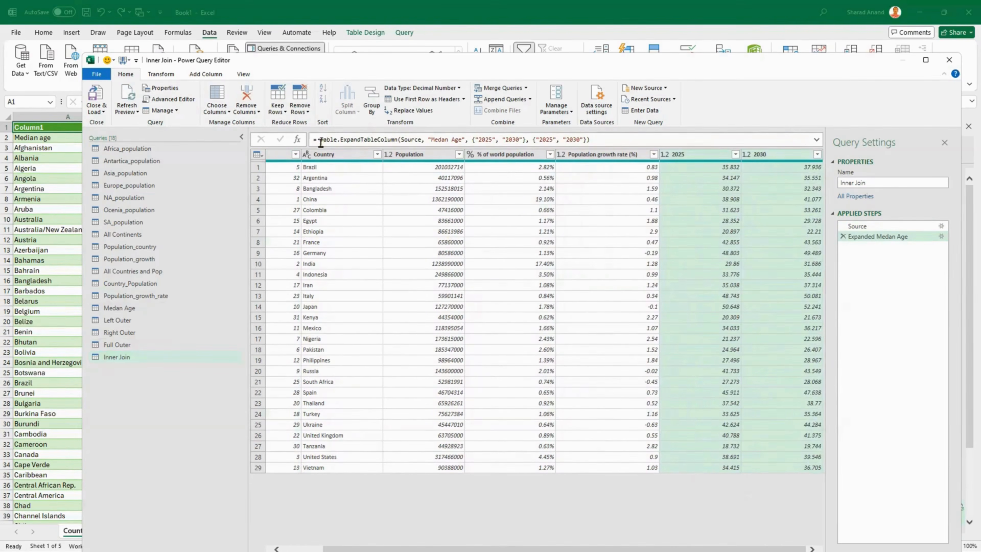
Step: Sort the Inner Join query by Rank in ascending order and review its columns
left_click(292, 157)
left_click(341, 154)
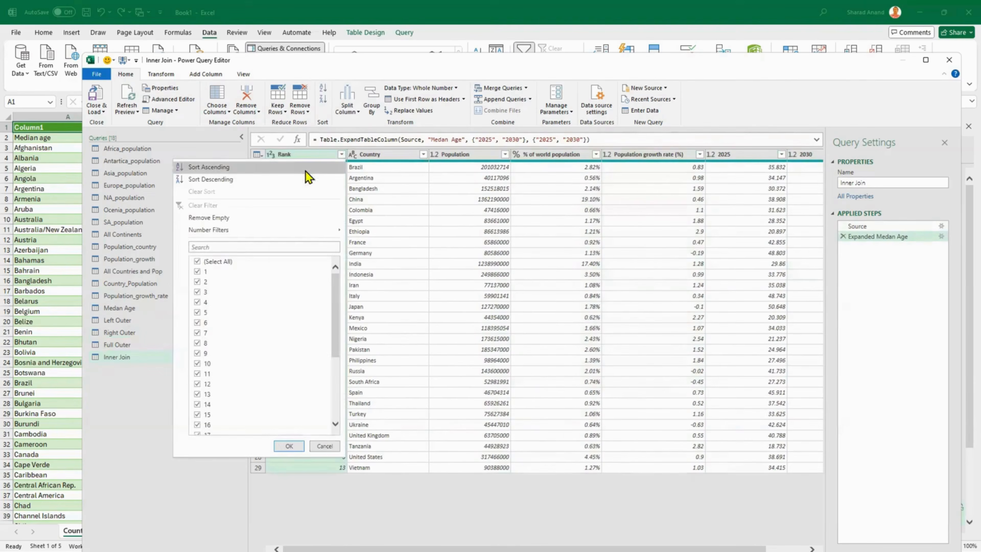
left_click(305, 166)
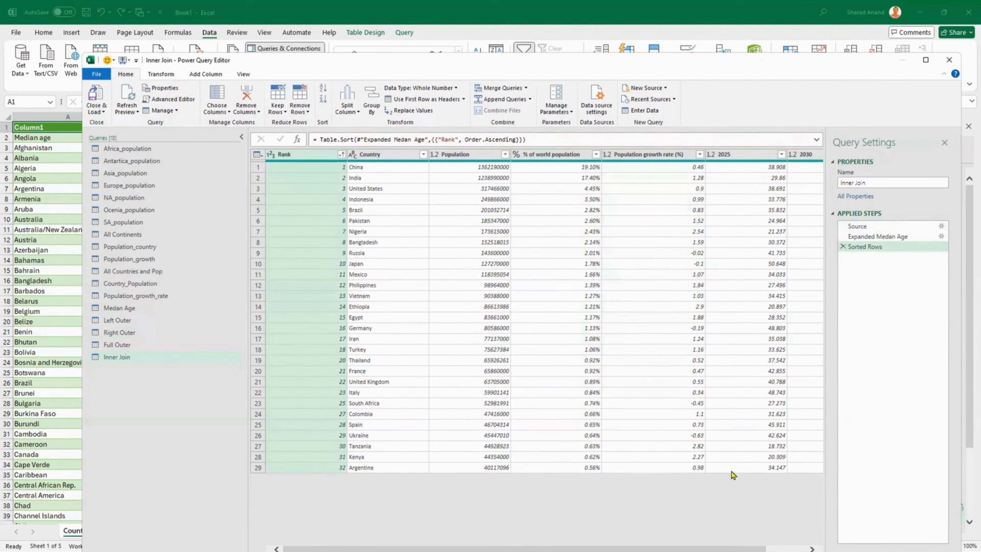
scroll(544, 309, "right", 2)
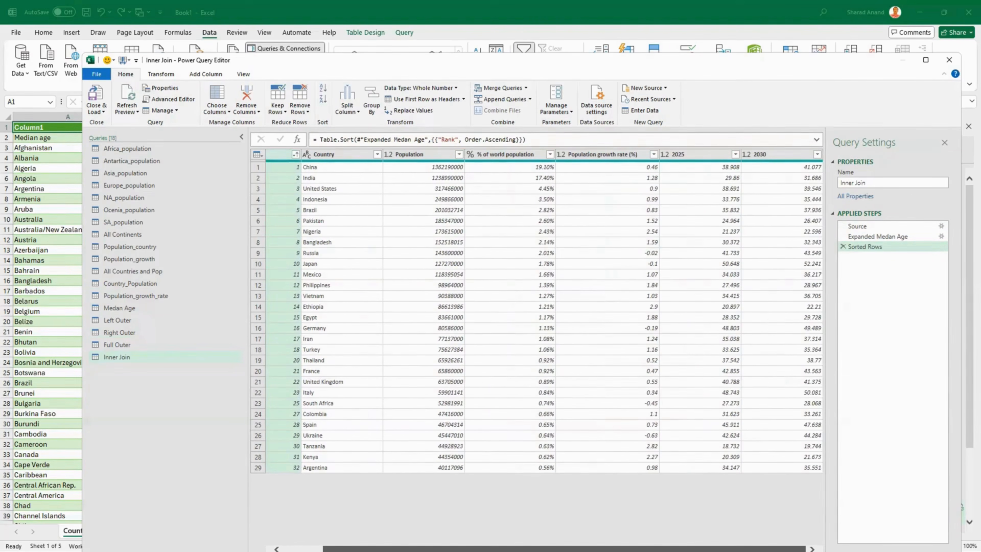
scroll(545, 310, "left", 2)
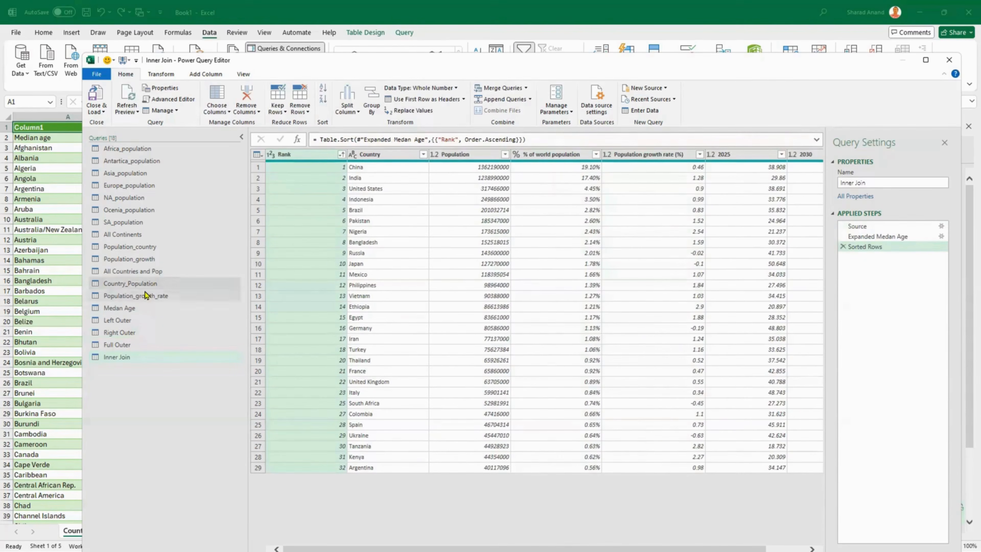
Step: Merge All Countries and Pop with Medan Age as a new query, matching Country to Country Name with a Left Anti join
left_click(146, 272)
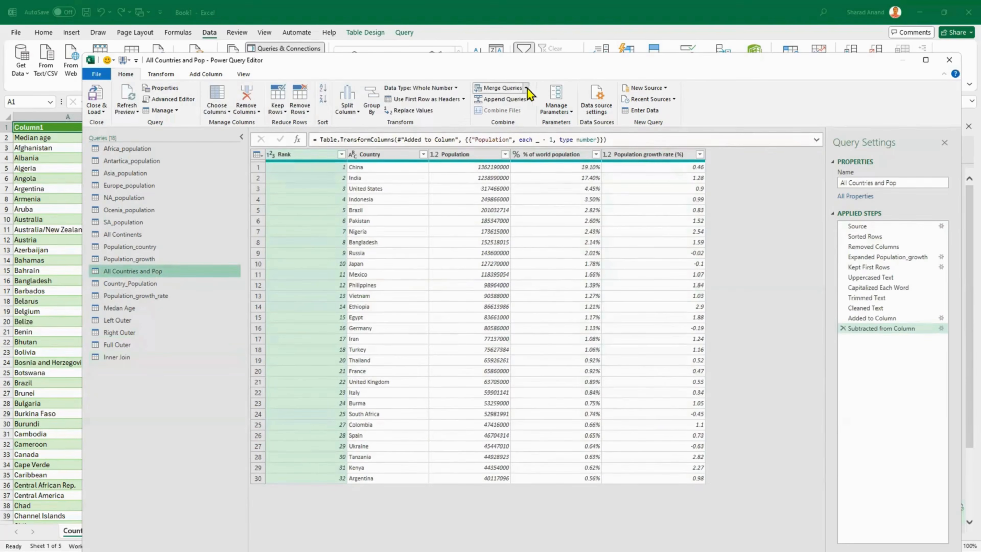
left_click(526, 88)
left_click(513, 112)
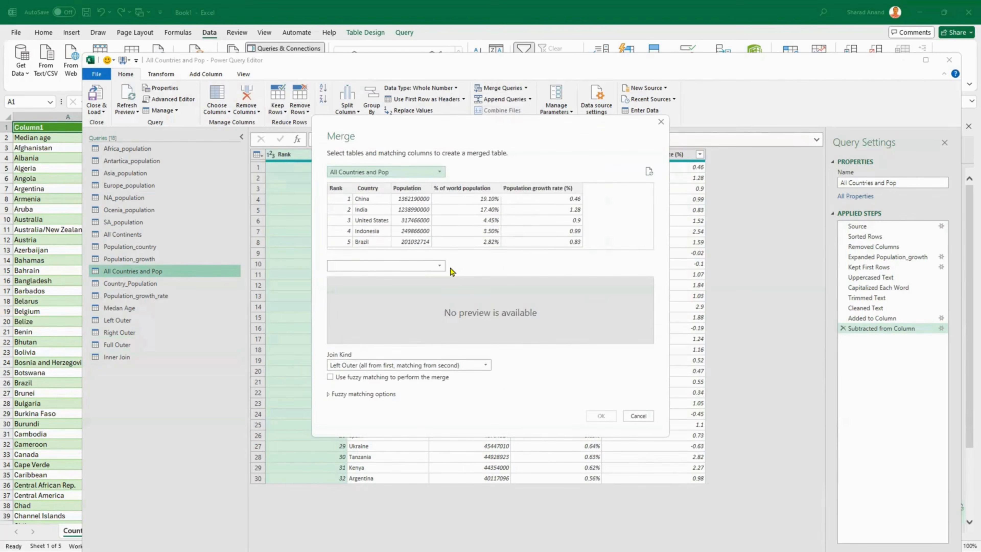
left_click(376, 266)
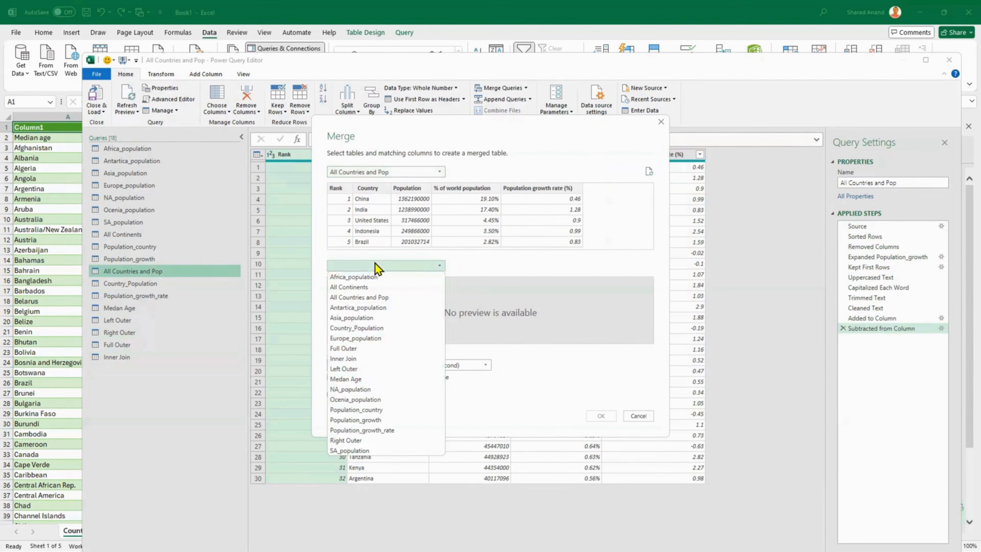
left_click(363, 379)
left_click(365, 227)
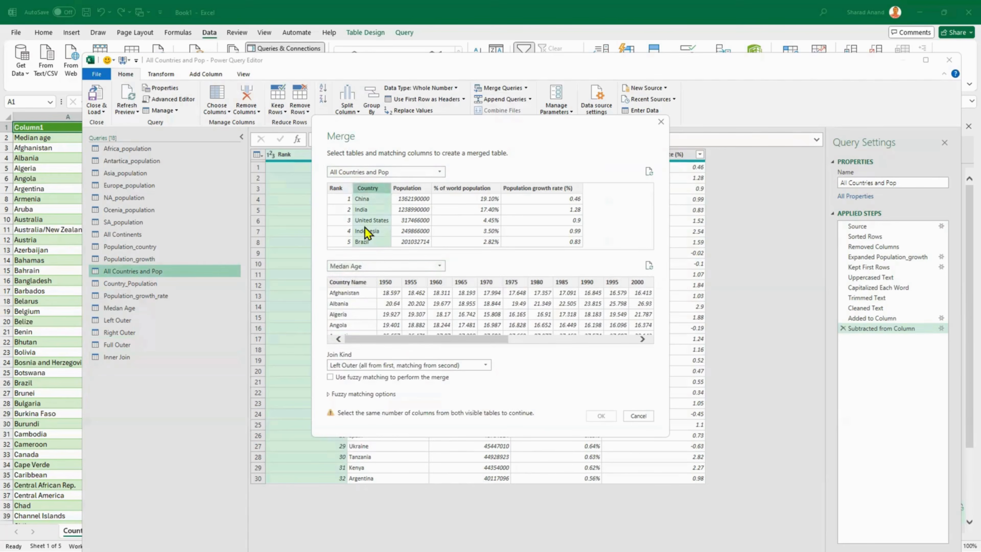
left_click(354, 283)
left_click(408, 366)
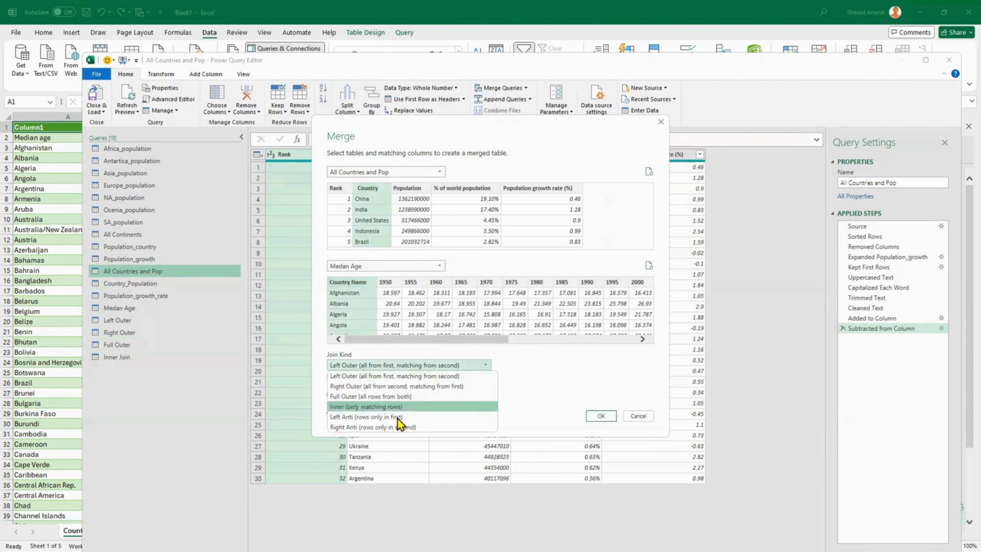
left_click(397, 417)
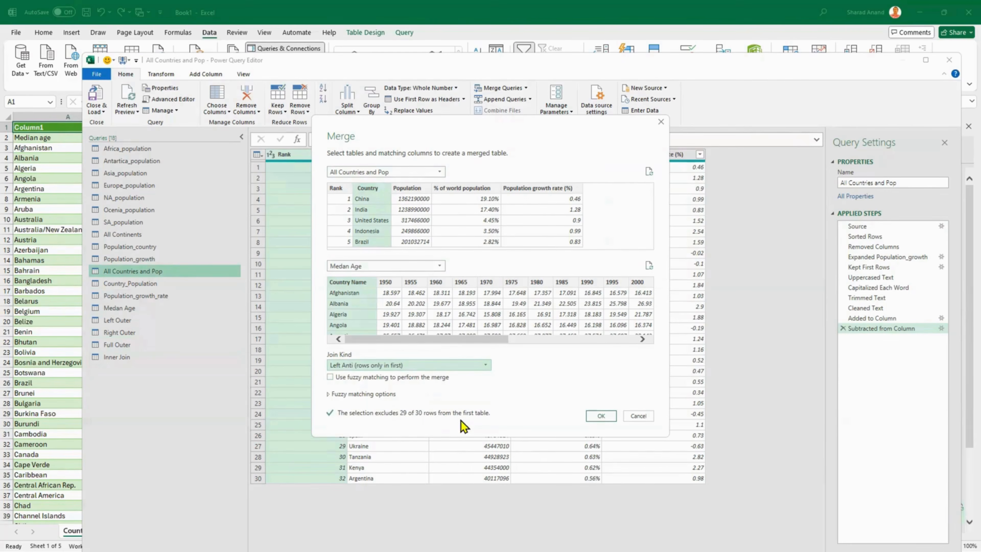
left_click(603, 417)
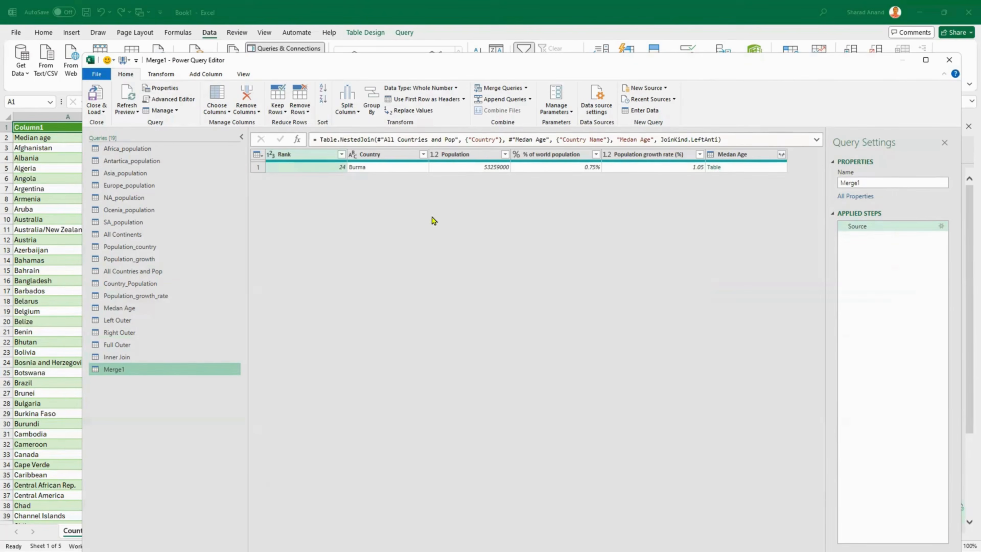
Step: Rename the new left anti merge query as Ledt Anti
left_click(781, 155)
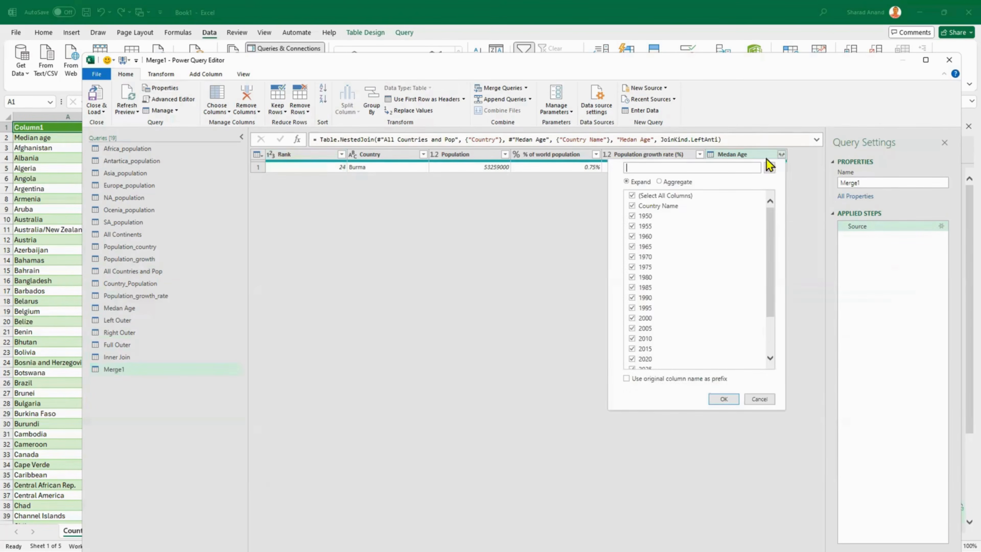
left_click(430, 241)
right_click(133, 369)
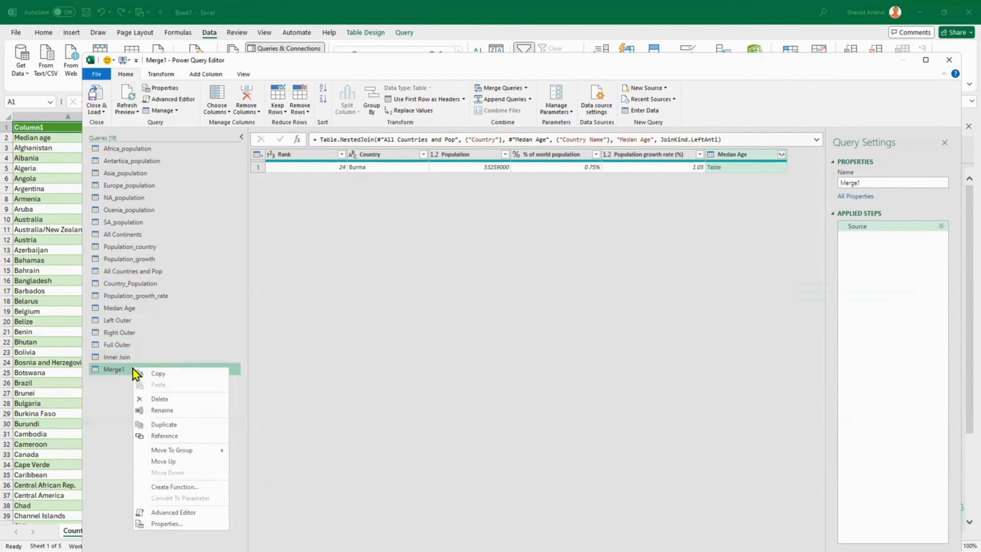
left_click(169, 412)
type("Ledt Ati")
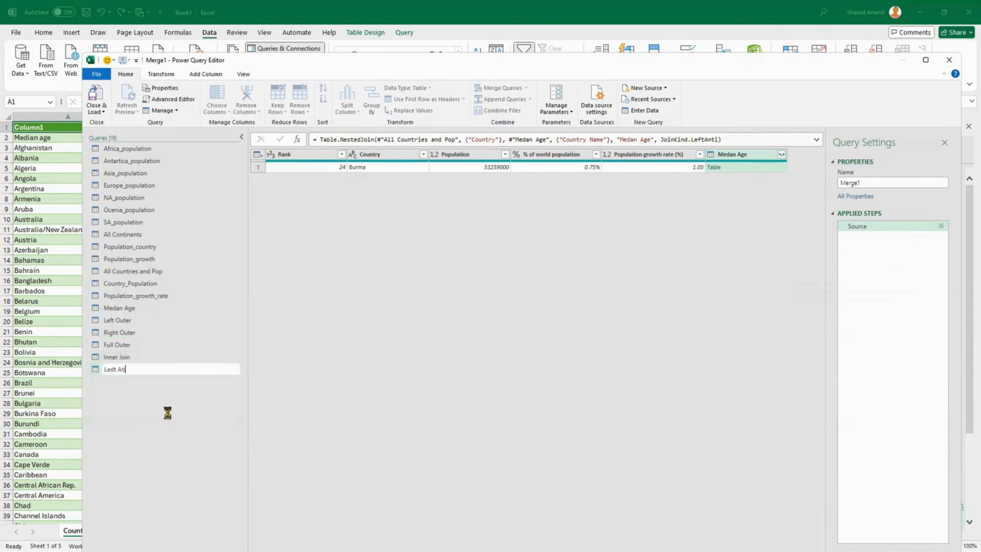
key("Return")
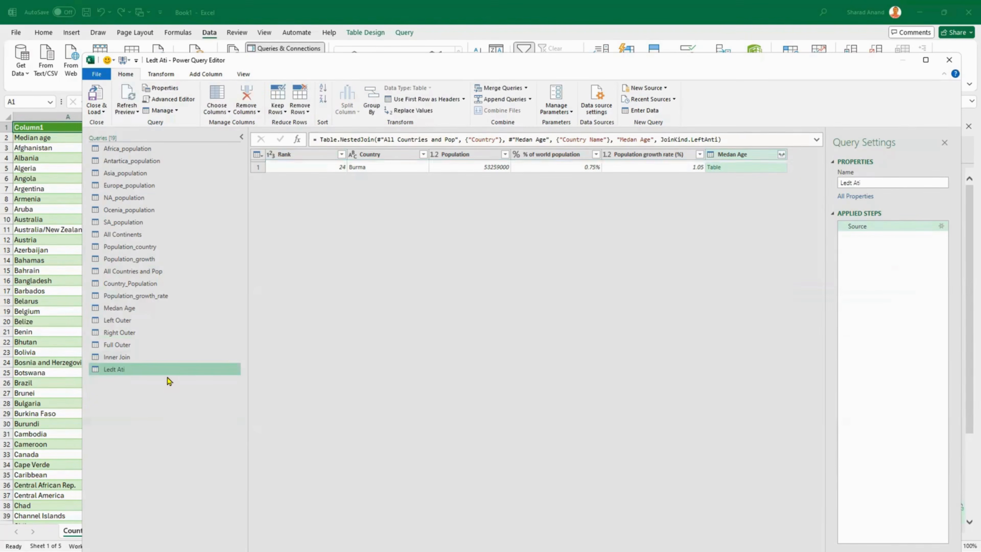
right_click(168, 370)
left_click(196, 412)
left_click(150, 370)
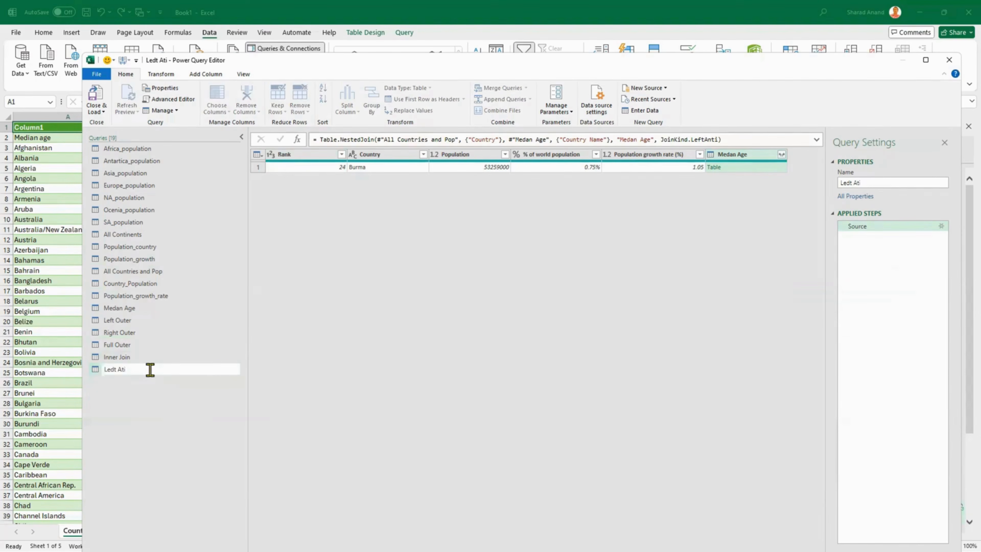
type("nti")
key("Return")
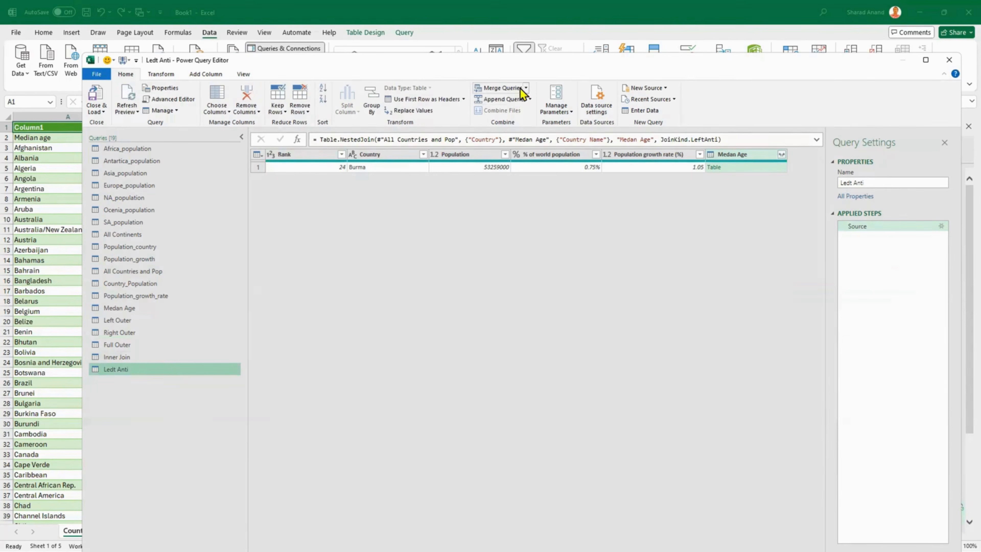
left_click(525, 89)
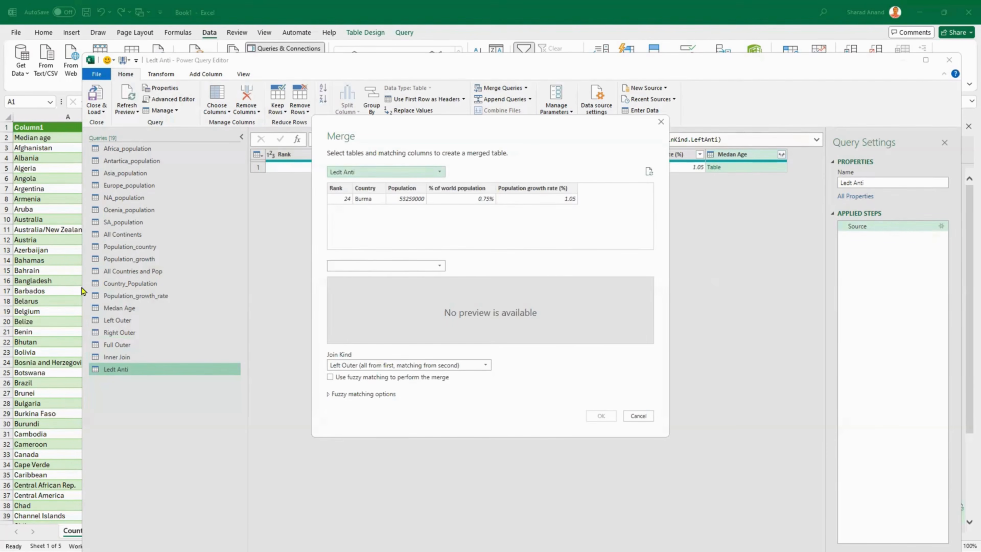
left_click(406, 177)
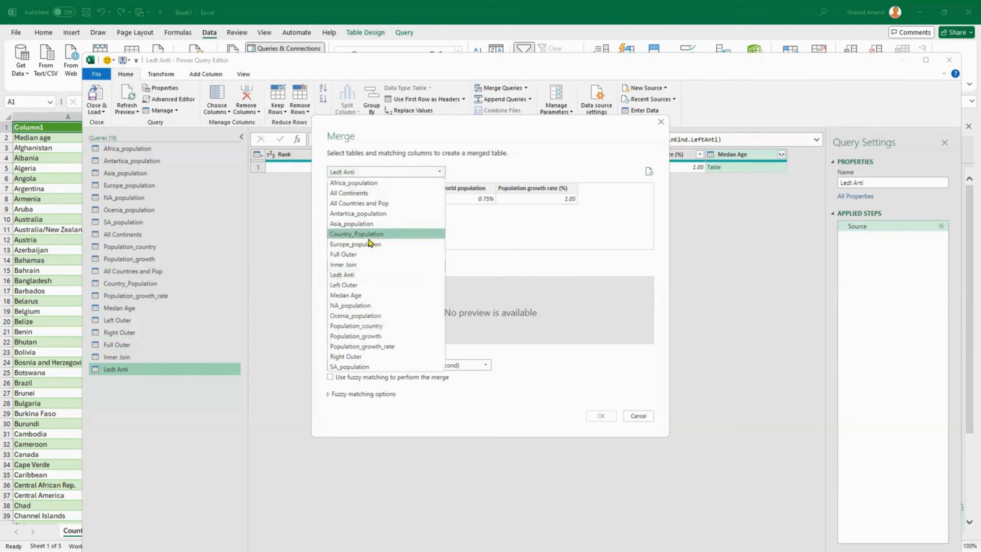
left_click(372, 202)
left_click(374, 266)
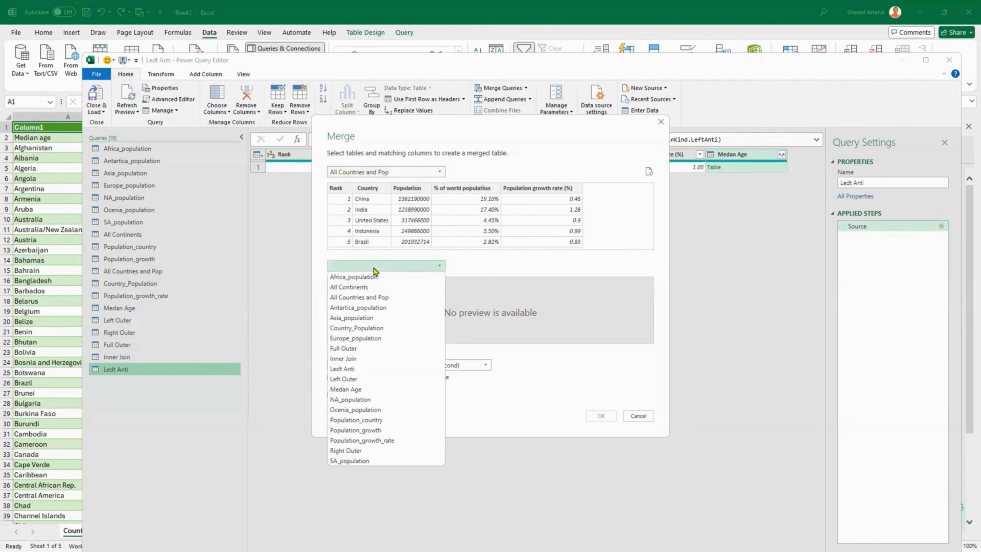
left_click(361, 389)
left_click(368, 189)
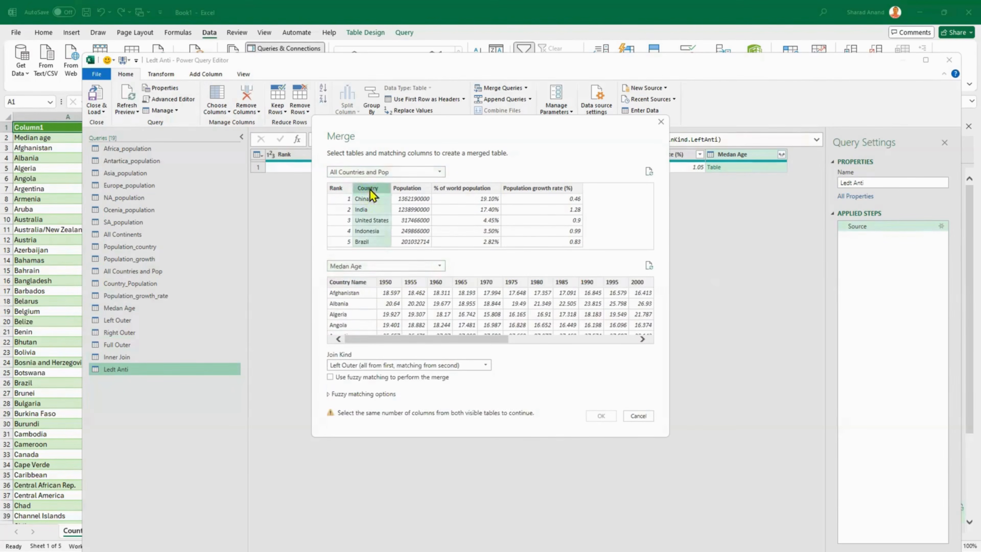
left_click(356, 284)
left_click(402, 366)
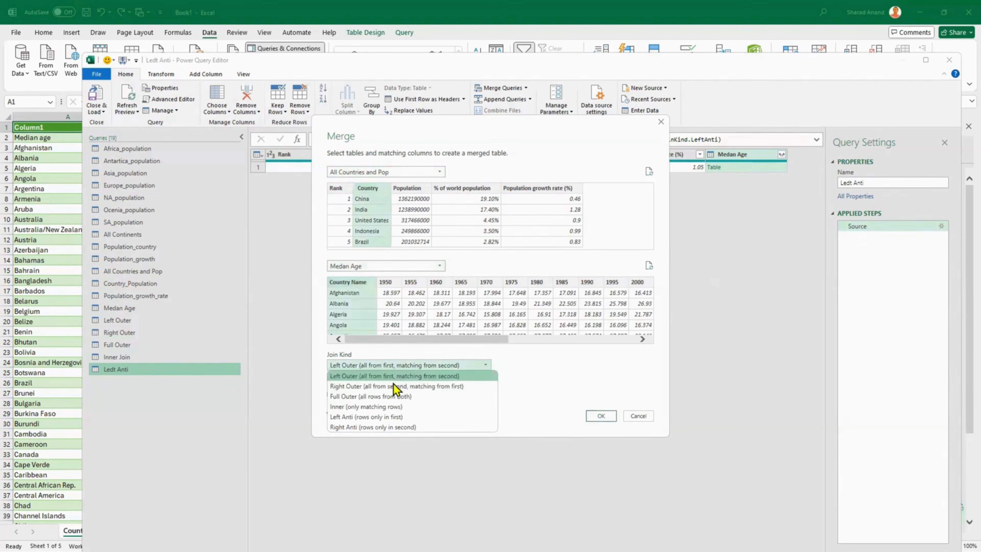
left_click(387, 417)
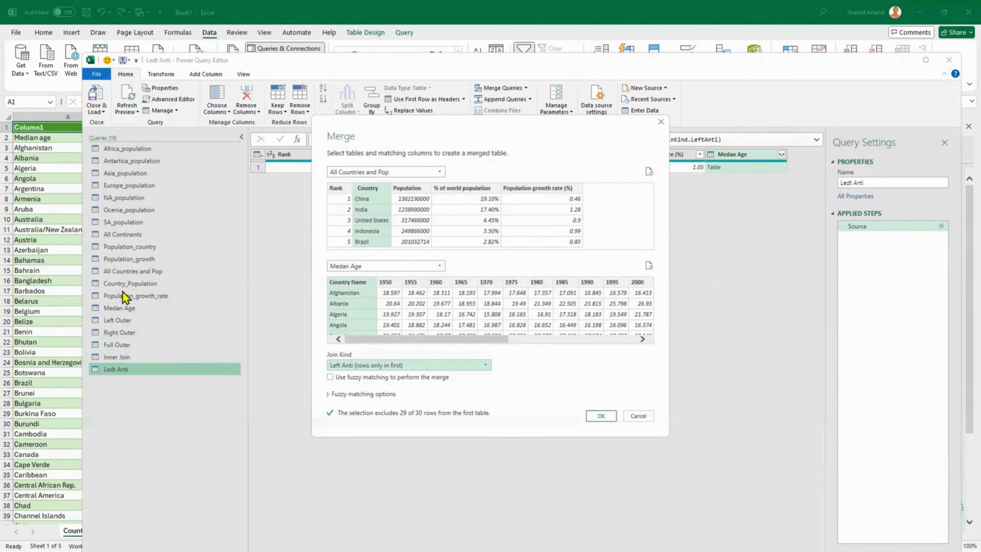
left_click(400, 366)
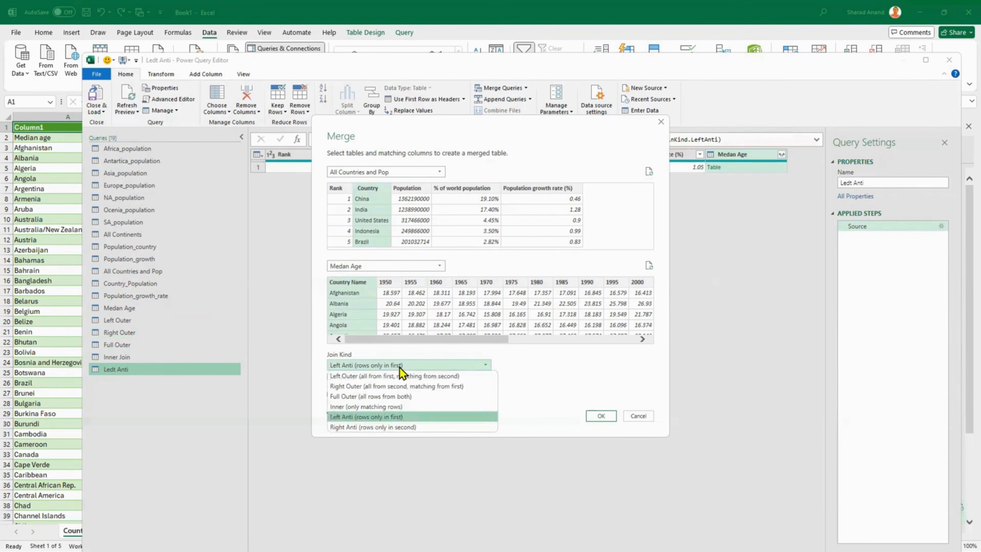
left_click(381, 427)
left_click(638, 418)
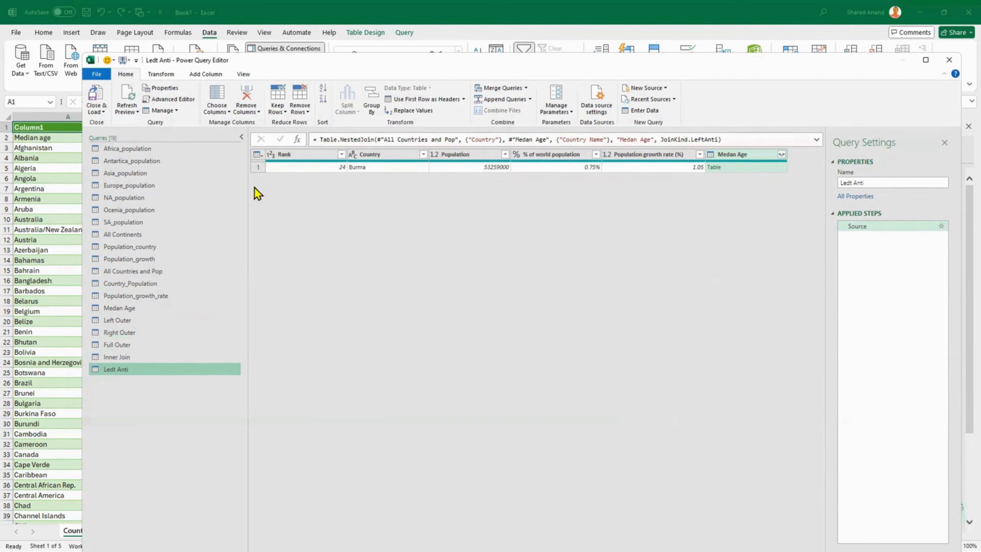
Step: Merge All Countries and Pop with Medan Age as a new query, matching Country to Country Name with a Right Anti join
left_click(525, 88)
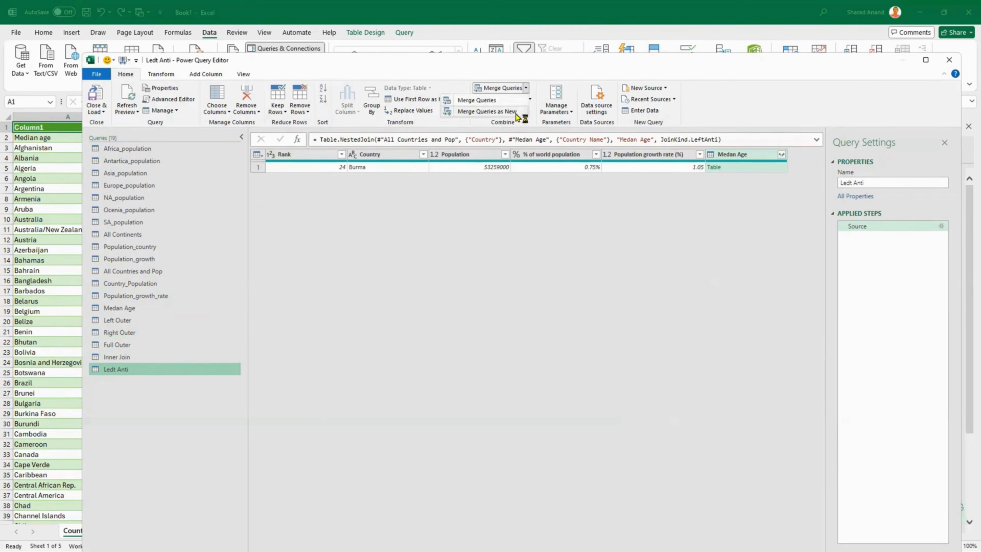
left_click(502, 110)
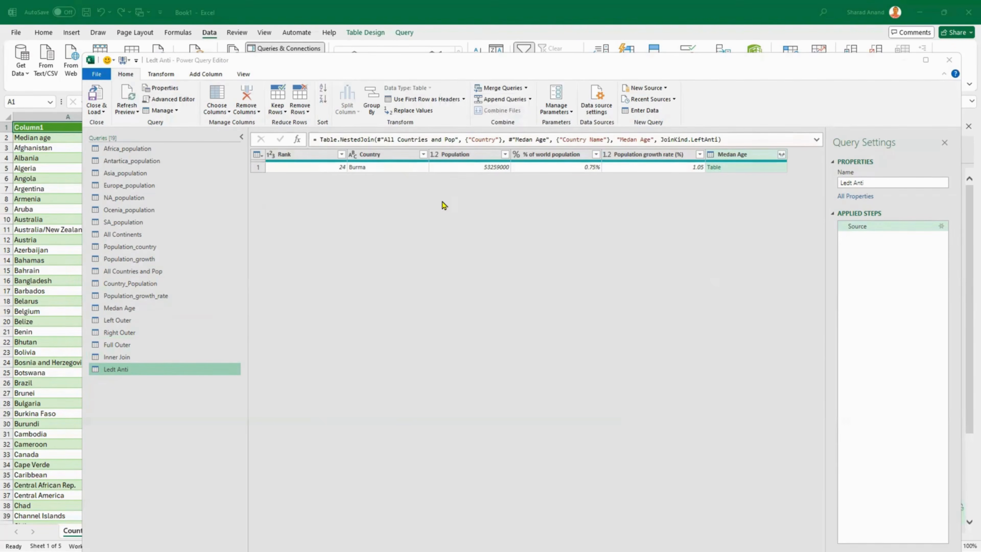
left_click(408, 173)
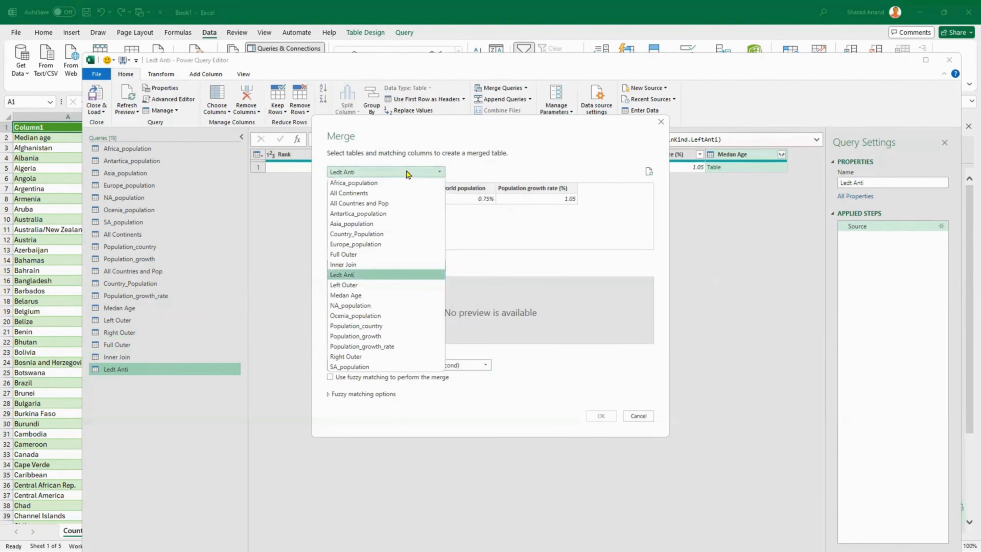
left_click(378, 204)
left_click(385, 266)
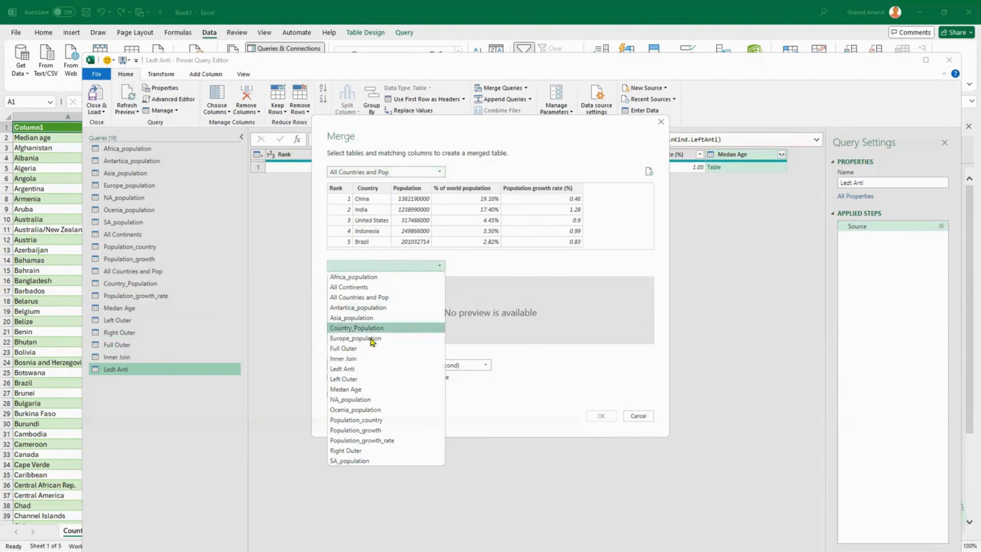
left_click(348, 389)
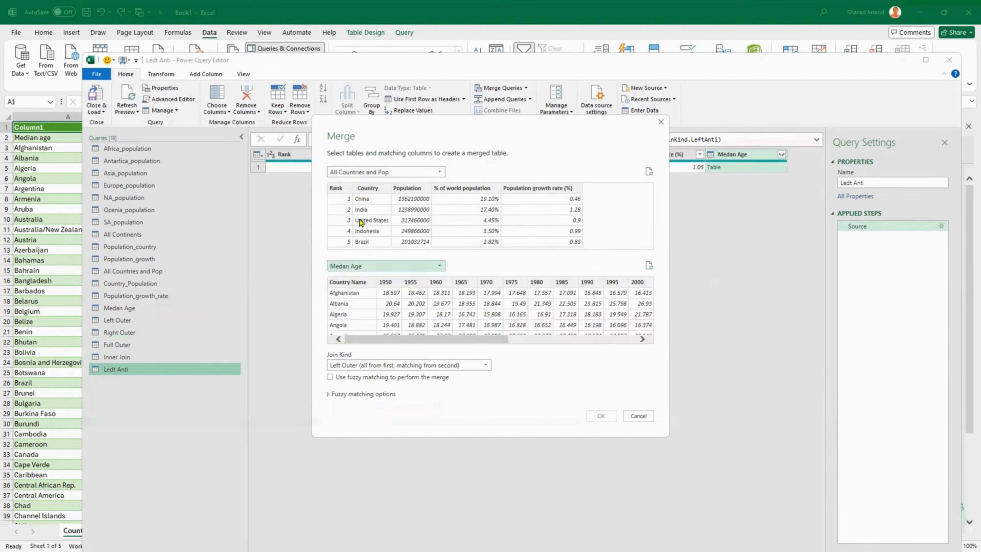
left_click(367, 188)
left_click(356, 282)
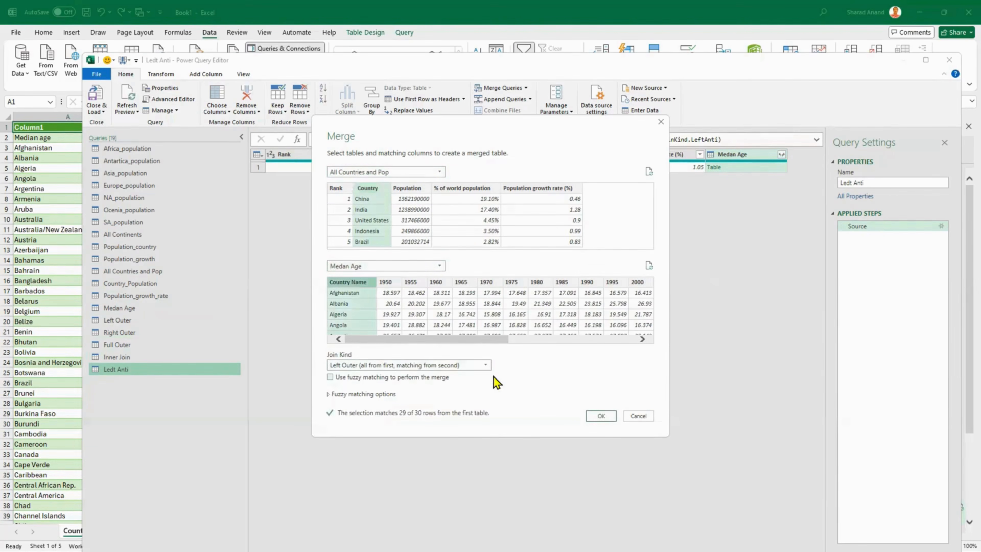
left_click(486, 366)
left_click(400, 426)
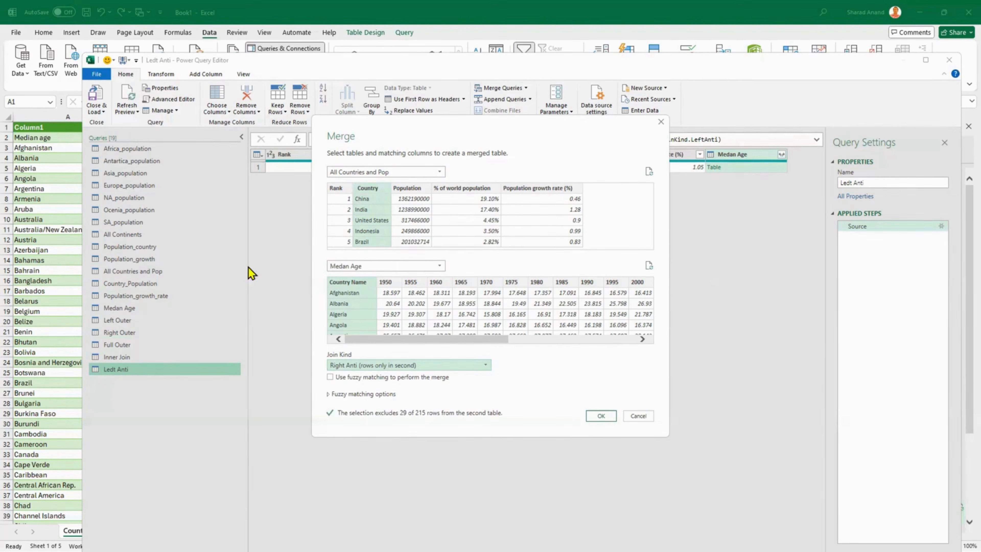
left_click(600, 415)
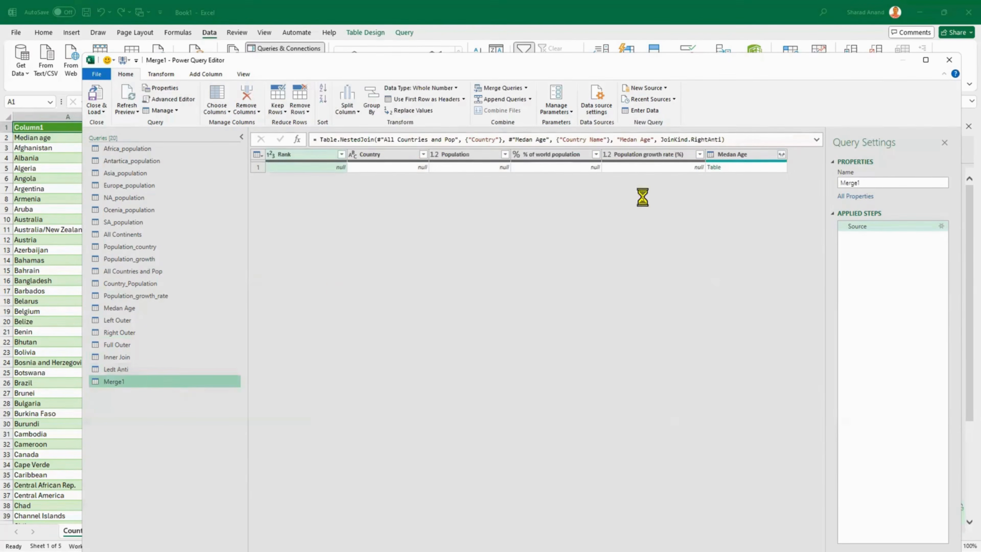
Step: Correct the name of the Ledt Anti query to Left Anti
right_click(133, 370)
left_click(164, 410)
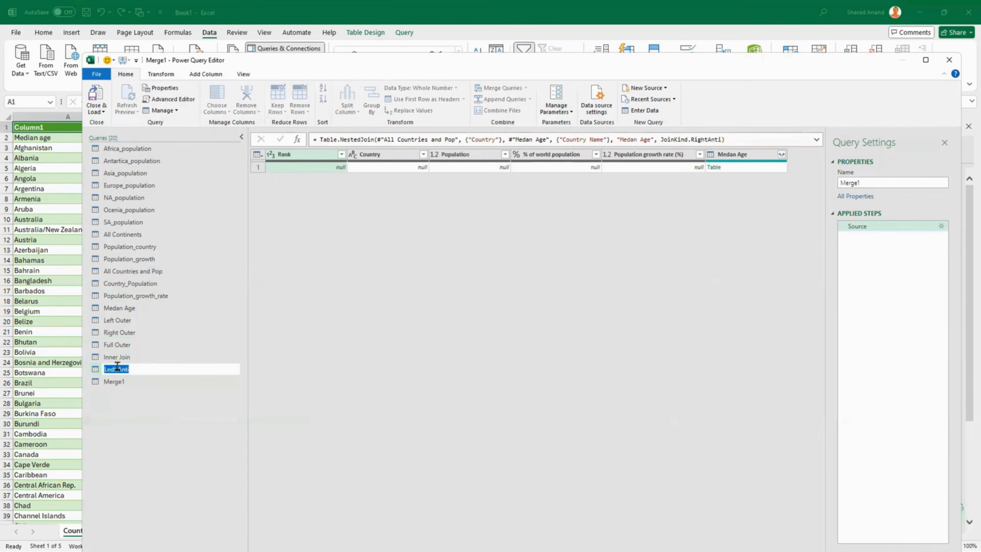
left_click(116, 369)
key("BackSpace")
type("f")
key("Return")
Step: Rename the new right anti merge query as Right Anti
left_click(143, 386)
right_click(142, 385)
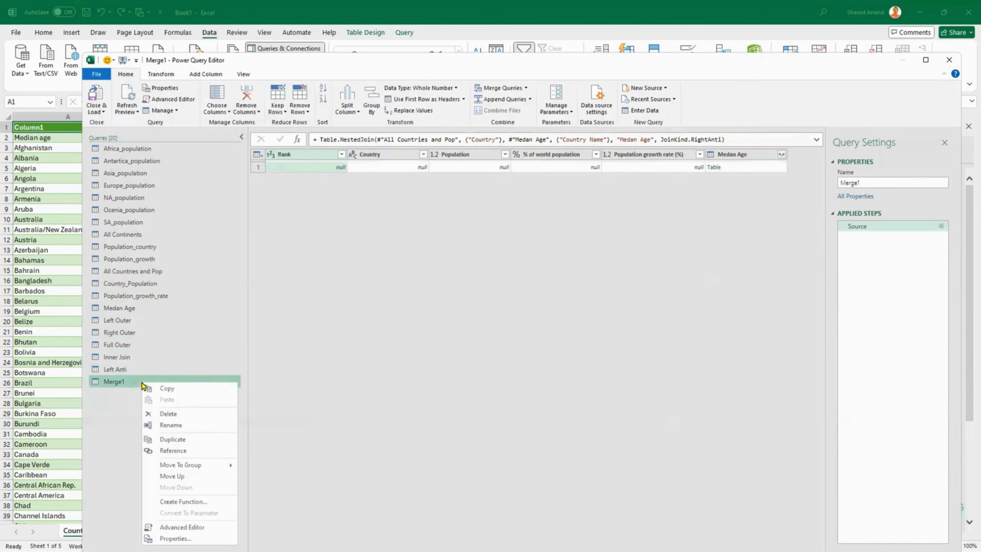
left_click(184, 428)
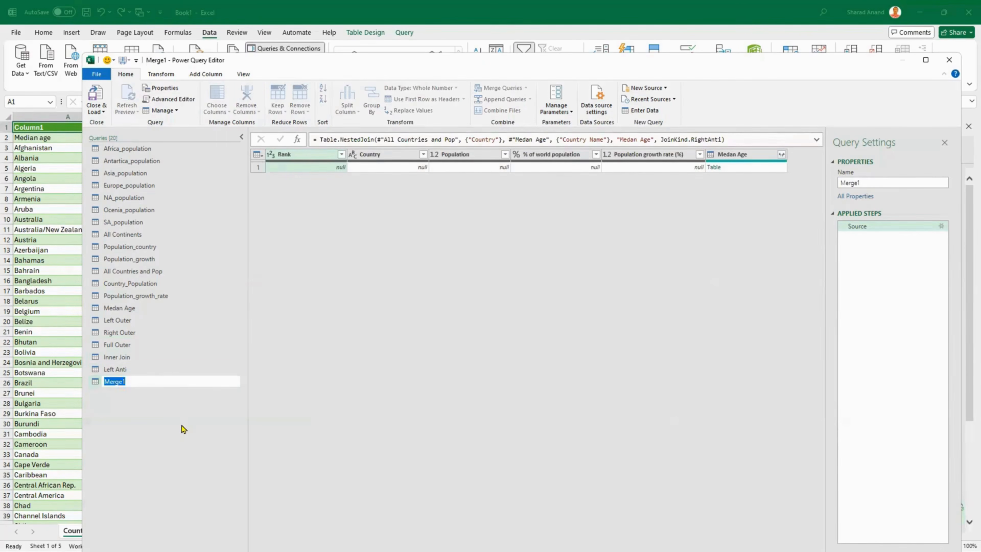
type("Right Anti")
key("Return")
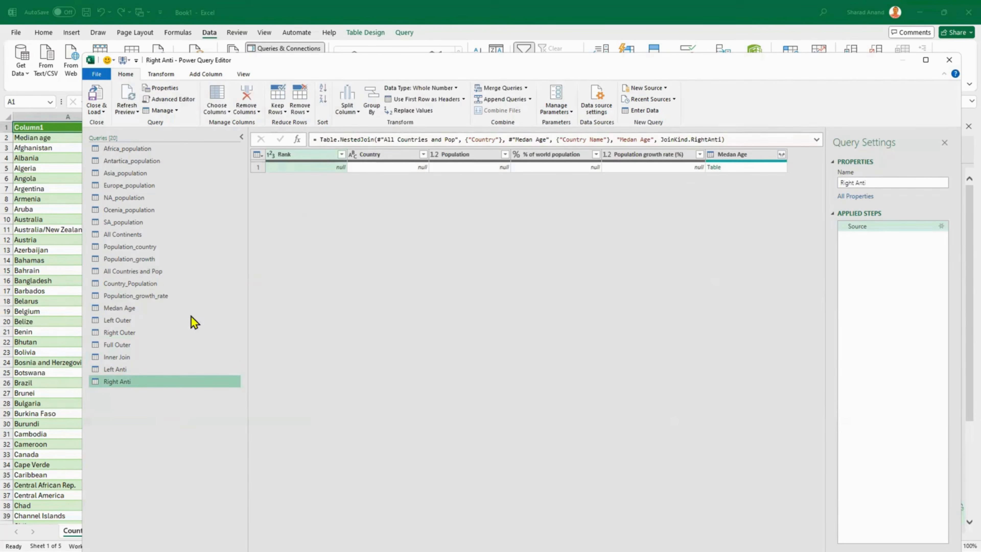
Step: Examine the country names in the All Countries and Pop query and throughout the Medan Age query to compare them
left_click(155, 258)
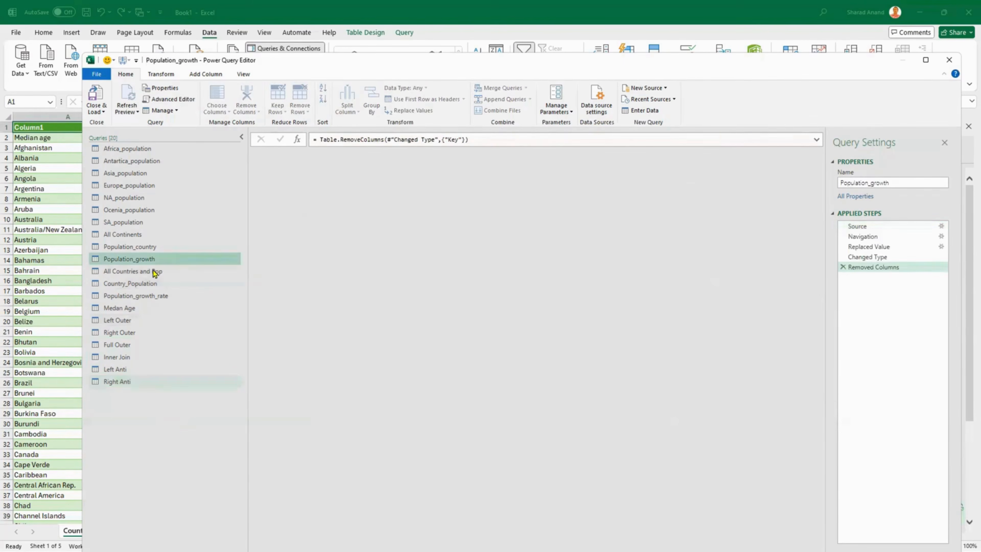
left_click(154, 272)
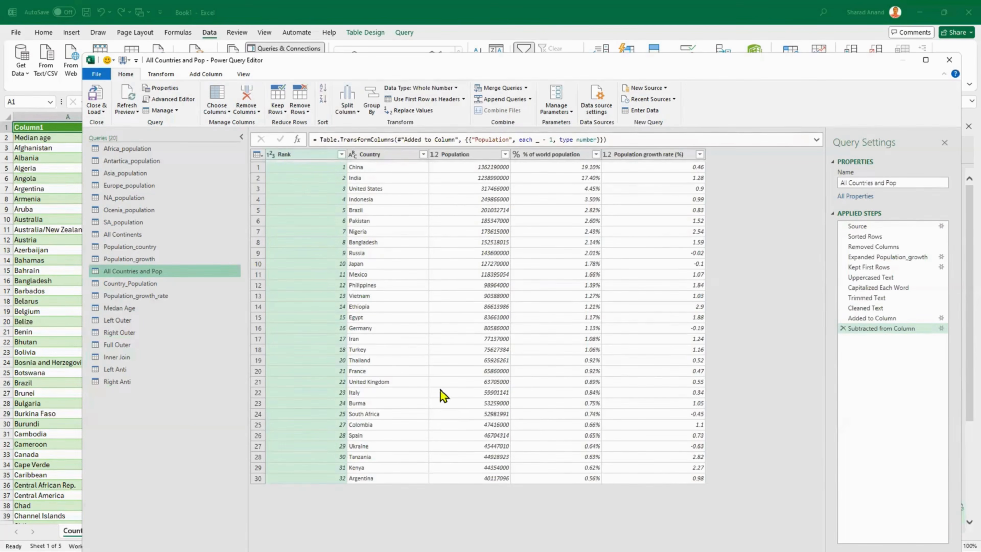
left_click(144, 308)
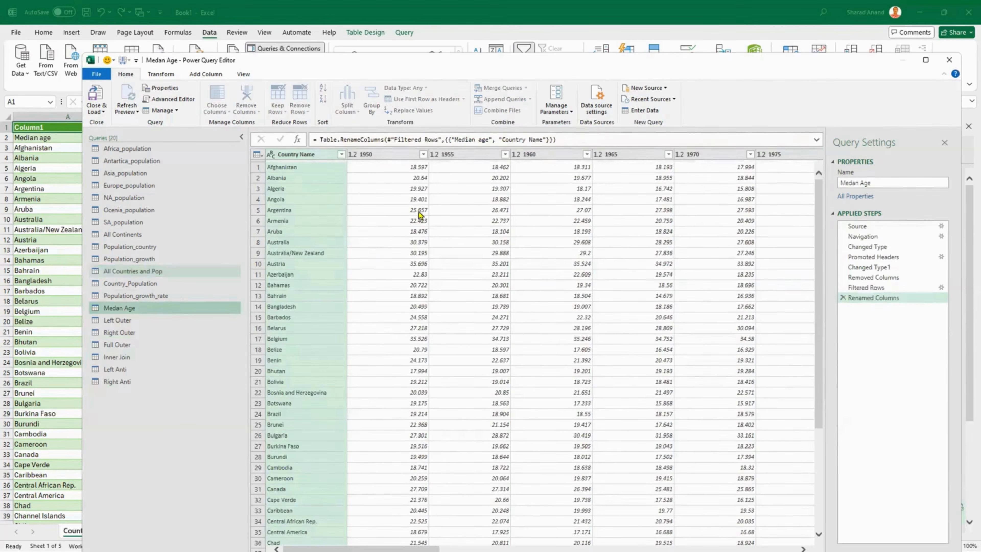
scroll(409, 237, "down", 15)
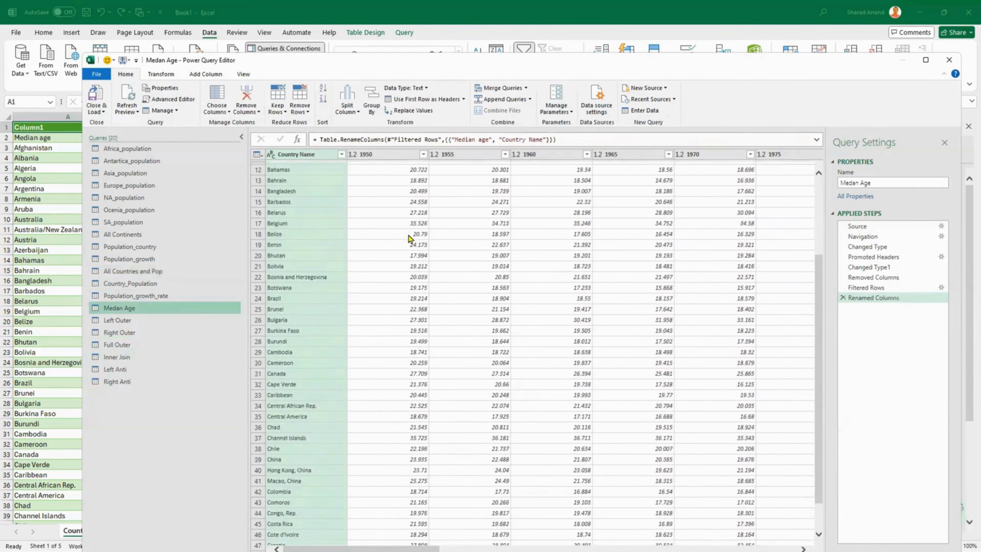
scroll(409, 237, "down", 18)
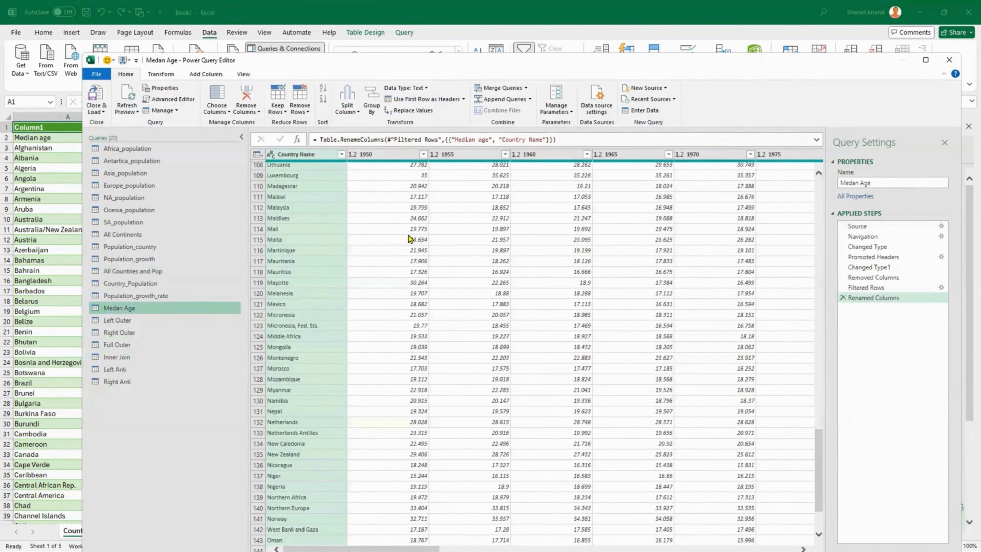
scroll(409, 238, "down", 11)
scroll(410, 238, "down", 13)
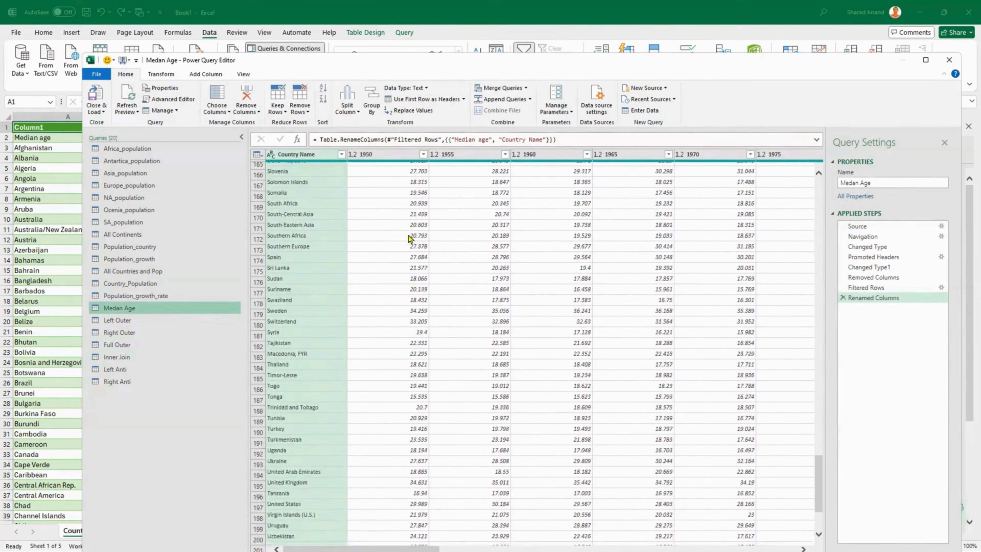
scroll(410, 238, "up", 20)
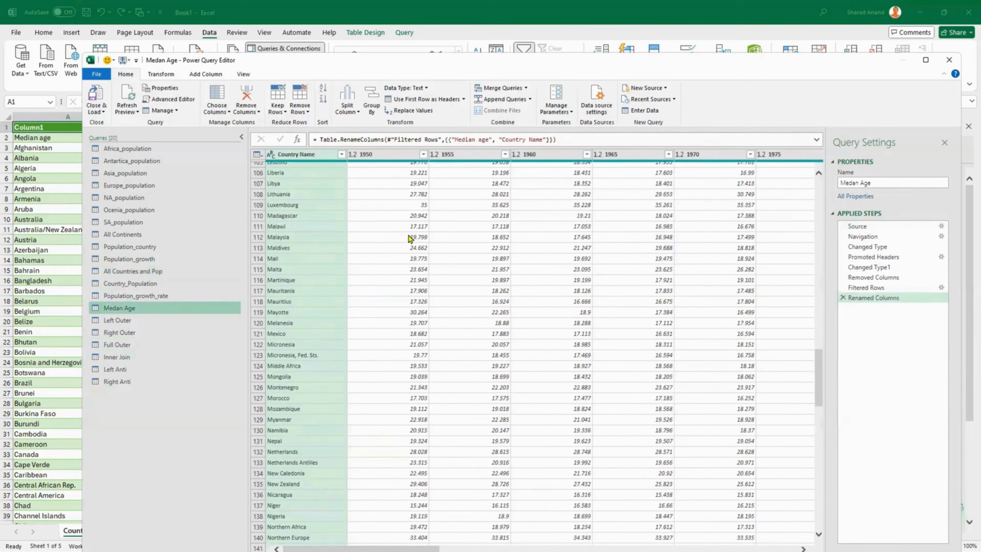
scroll(409, 237, "up", 16)
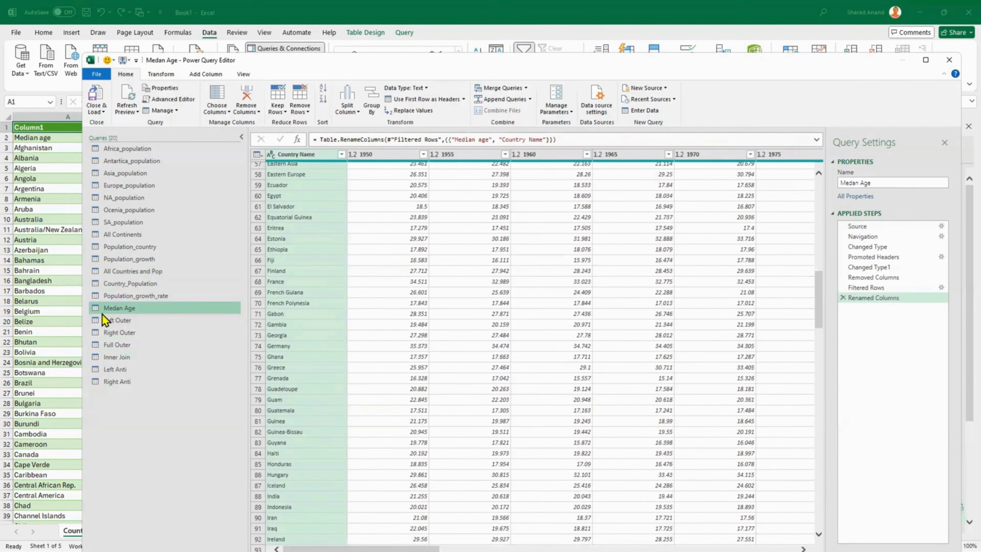
Step: Correct the name of the Medan Age query to Median Age
right_click(124, 308)
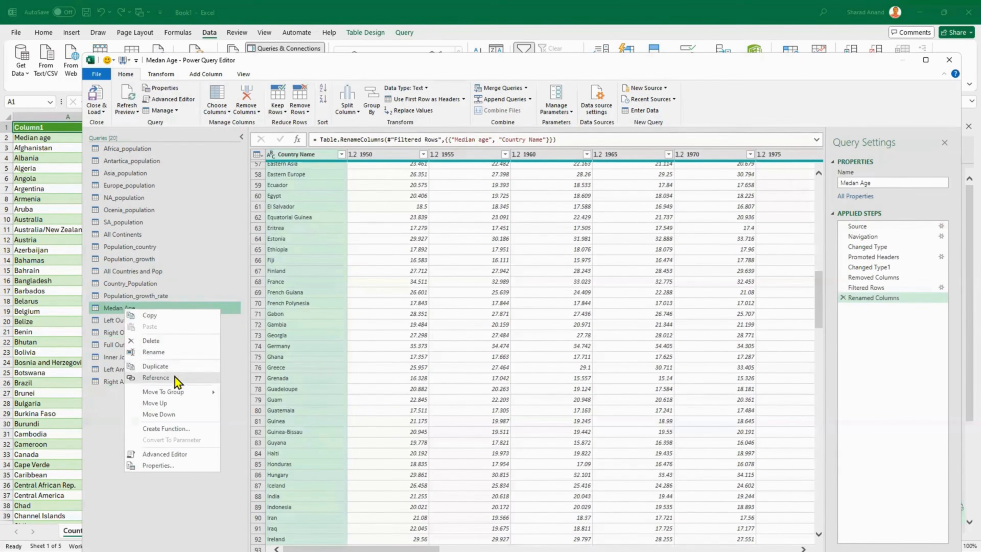
left_click(174, 353)
left_click(120, 310)
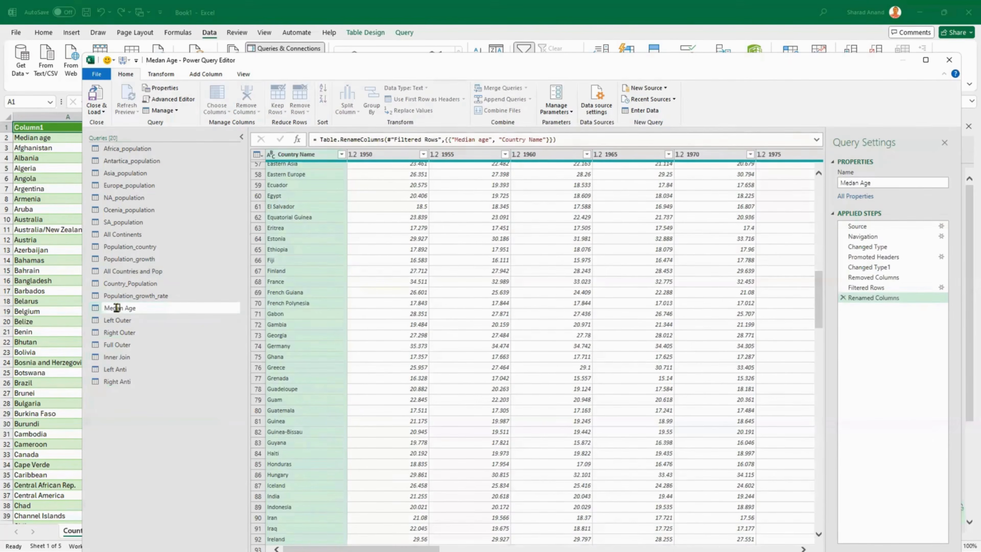
type("i")
key("Return")
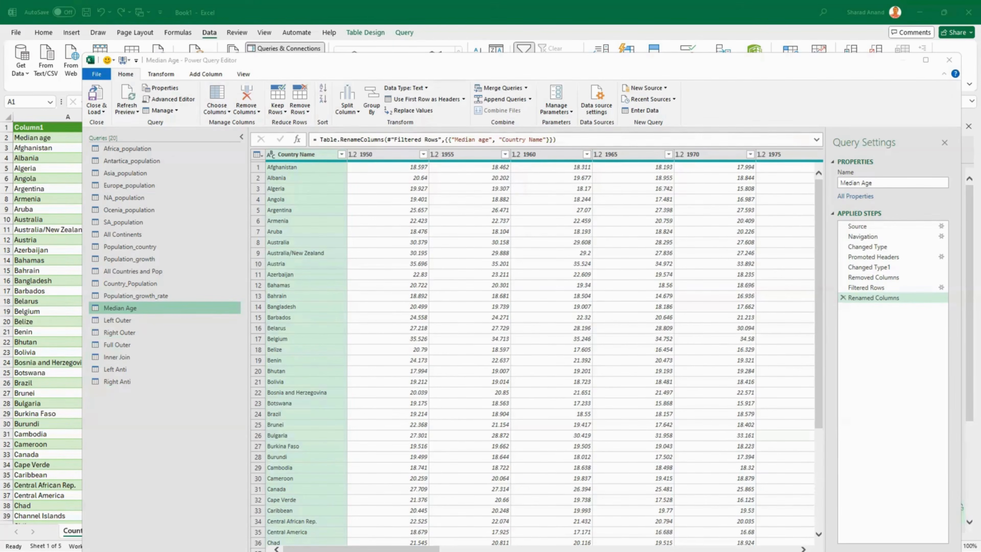
left_click(161, 74)
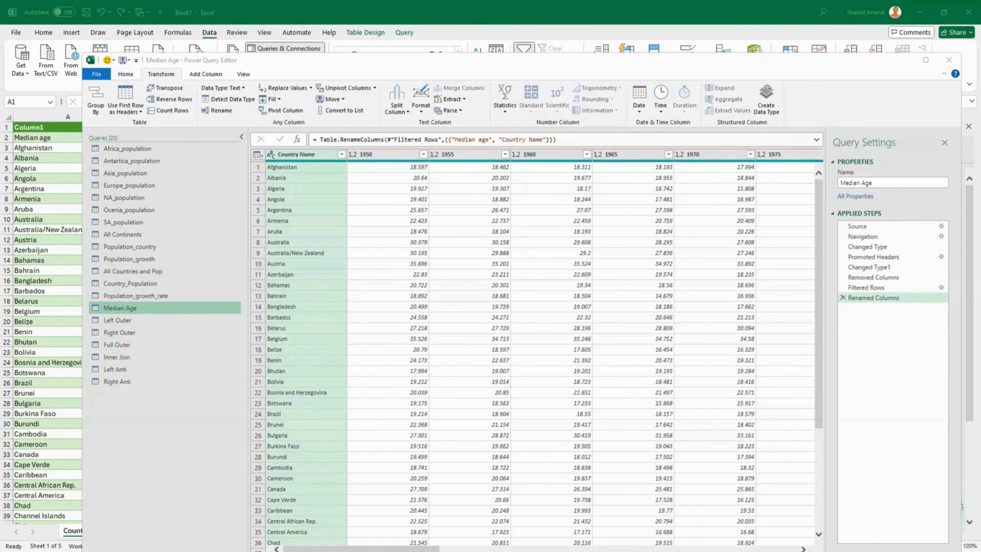